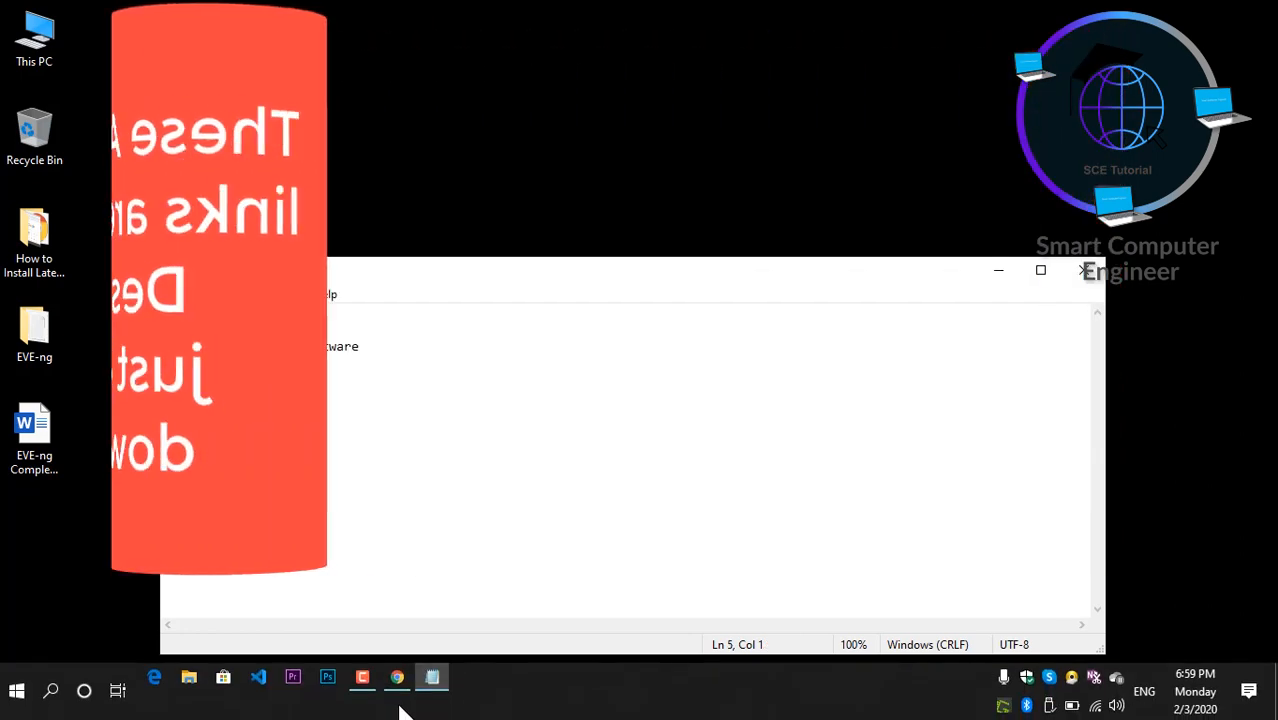
- Search Google for 'eve-ng' from Chrome's address bar
{"action": "left_click", "coordinate": [402, 690]}
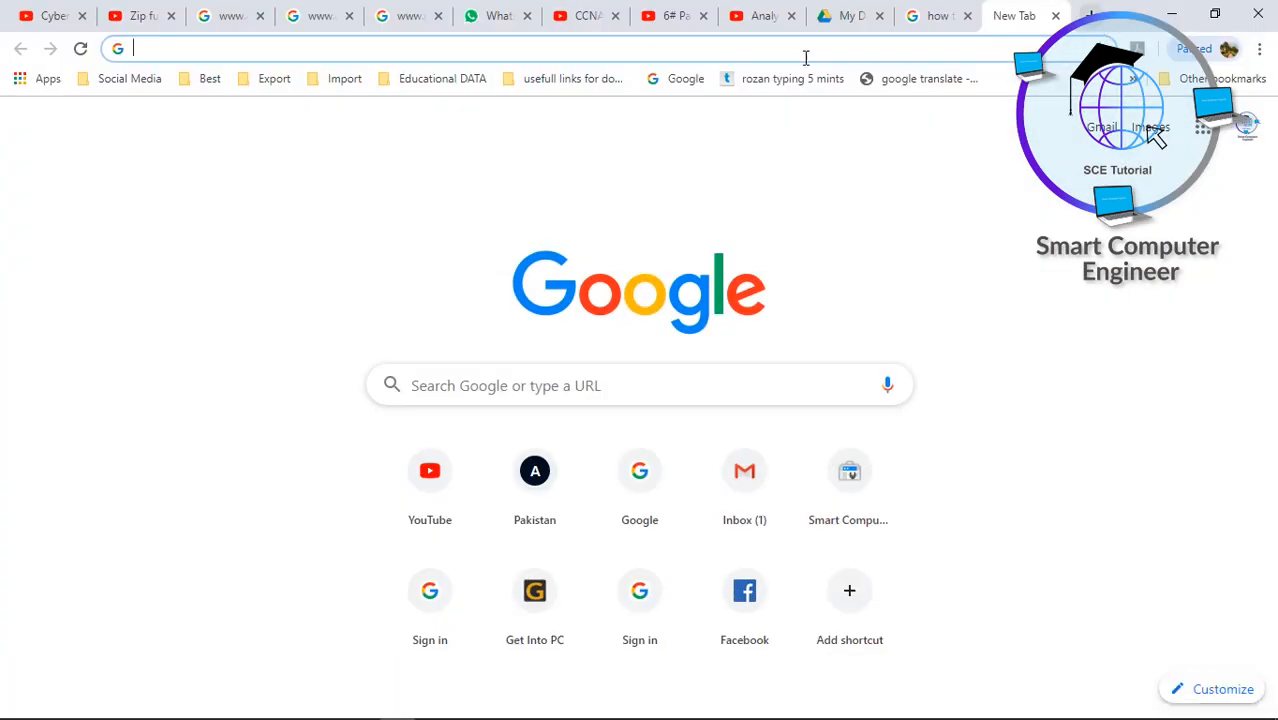
{"action": "type", "text": "eve"}
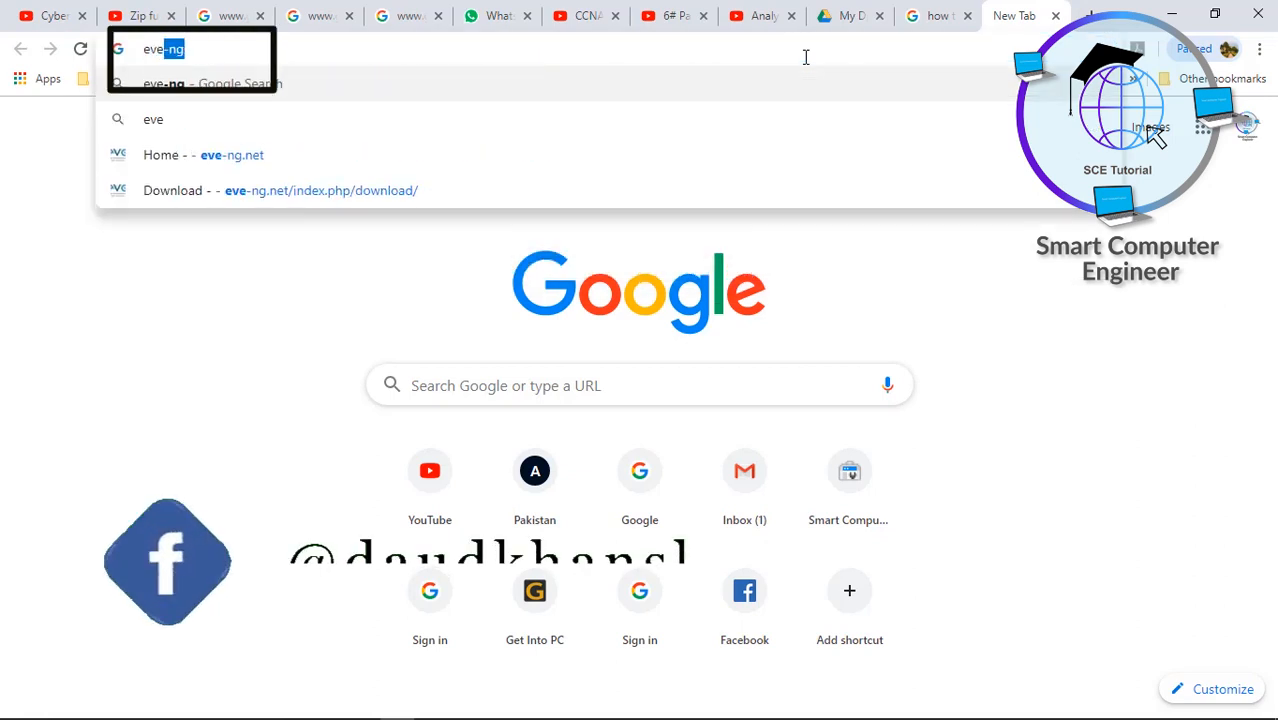
{"action": "type", "text": "-ng"}
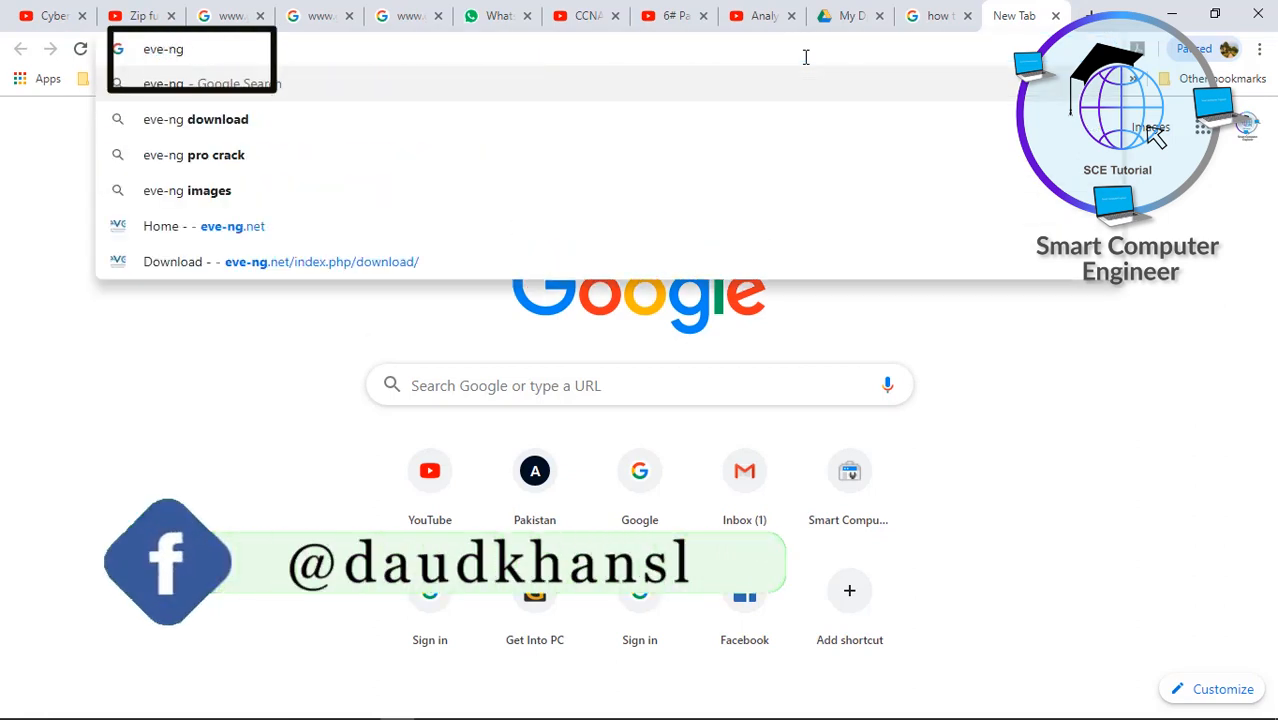
{"action": "key", "text": "Return"}
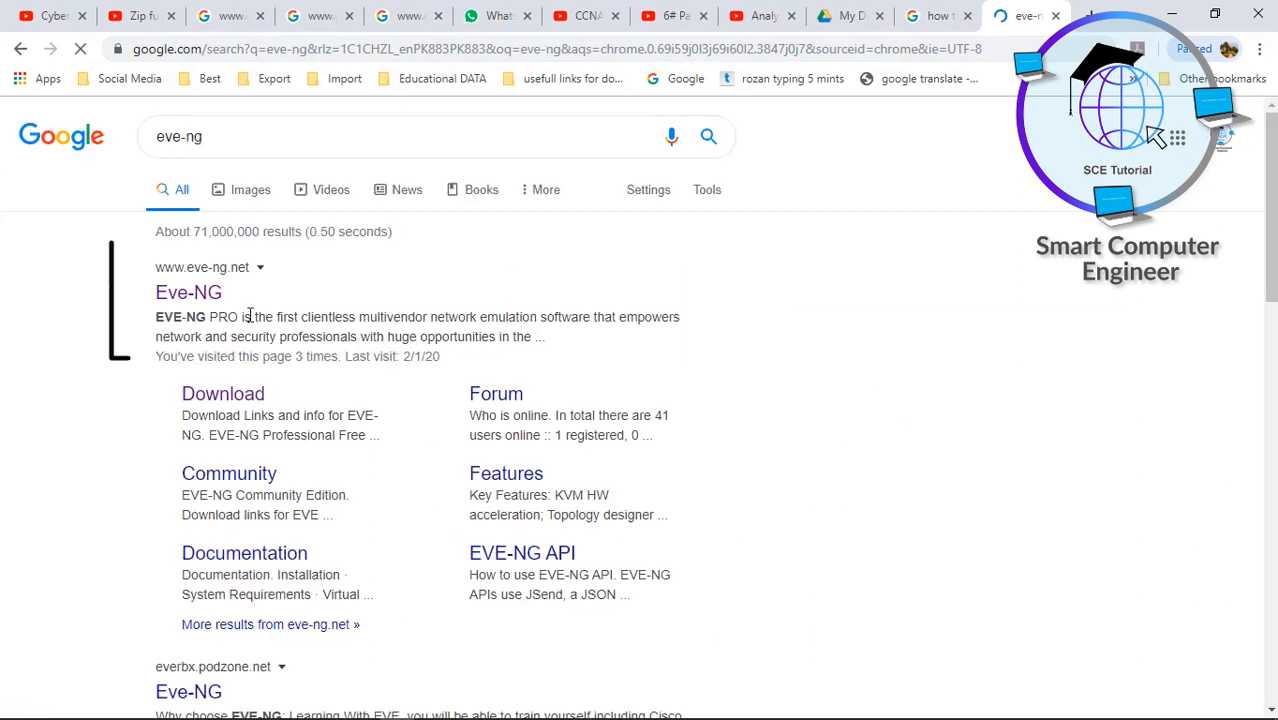
- Go to the Free EVE Community Edition section of eve-ng.net's download page
{"action": "left_click", "coordinate": [211, 309]}
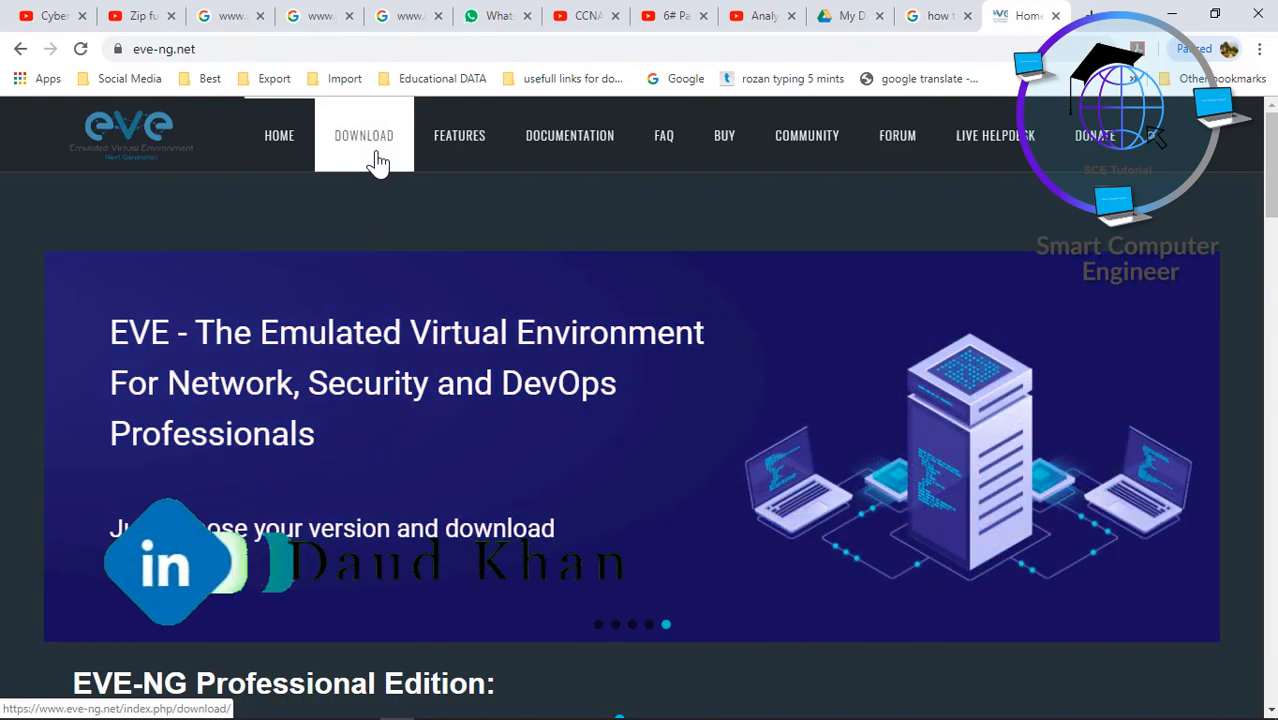
{"action": "left_click", "coordinate": [378, 162]}
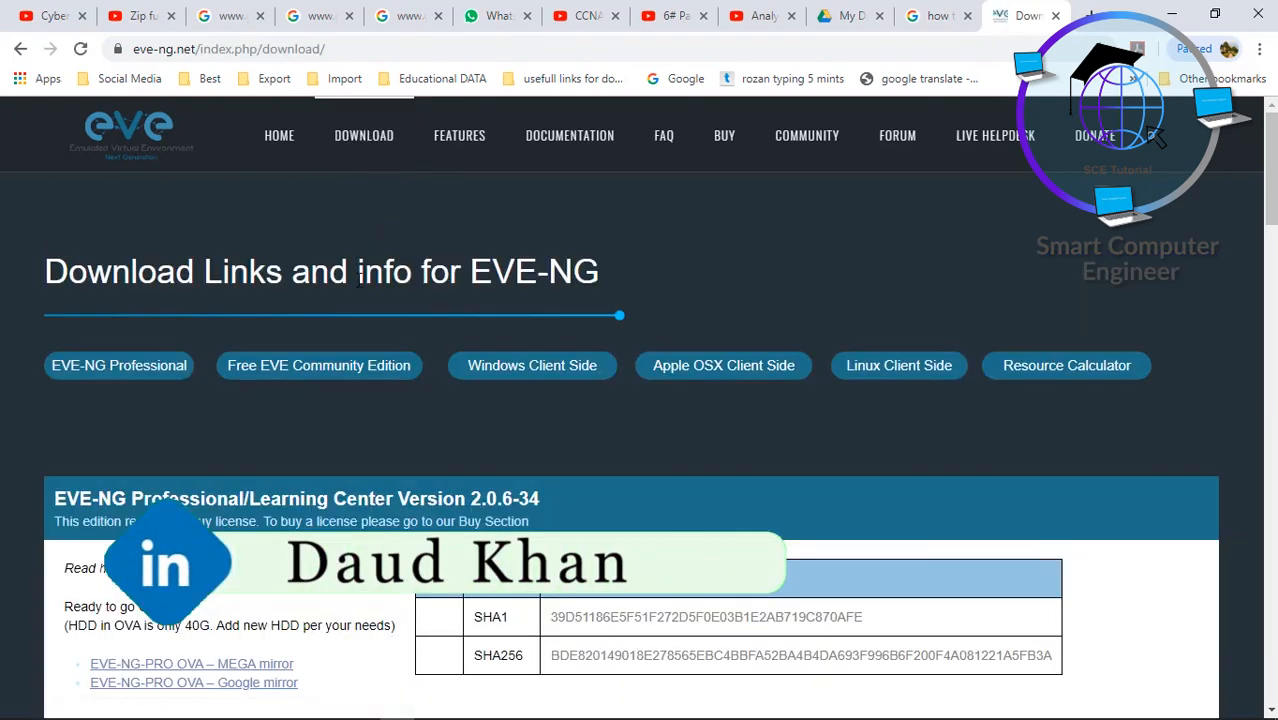
{"action": "left_click", "coordinate": [354, 368]}
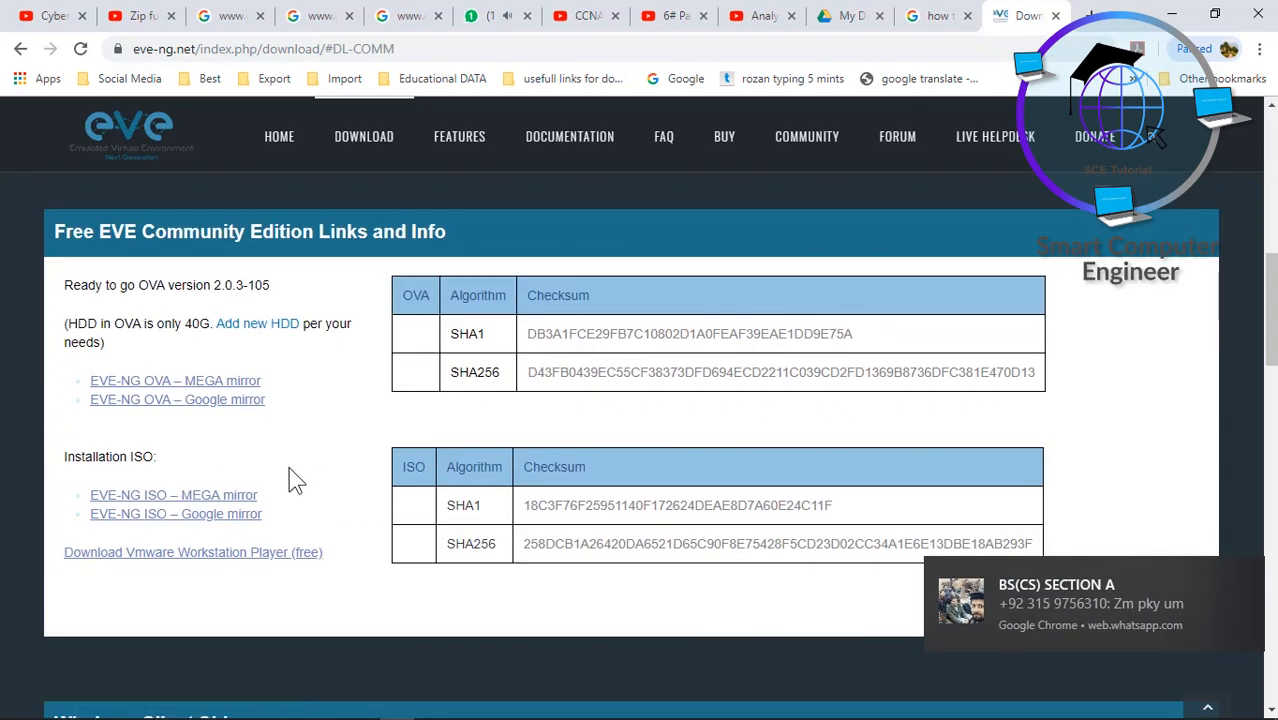
- Download EVE-20171007.iso from the MEGA mirror, then return to the download page and scroll down
{"action": "left_click", "coordinate": [250, 507]}
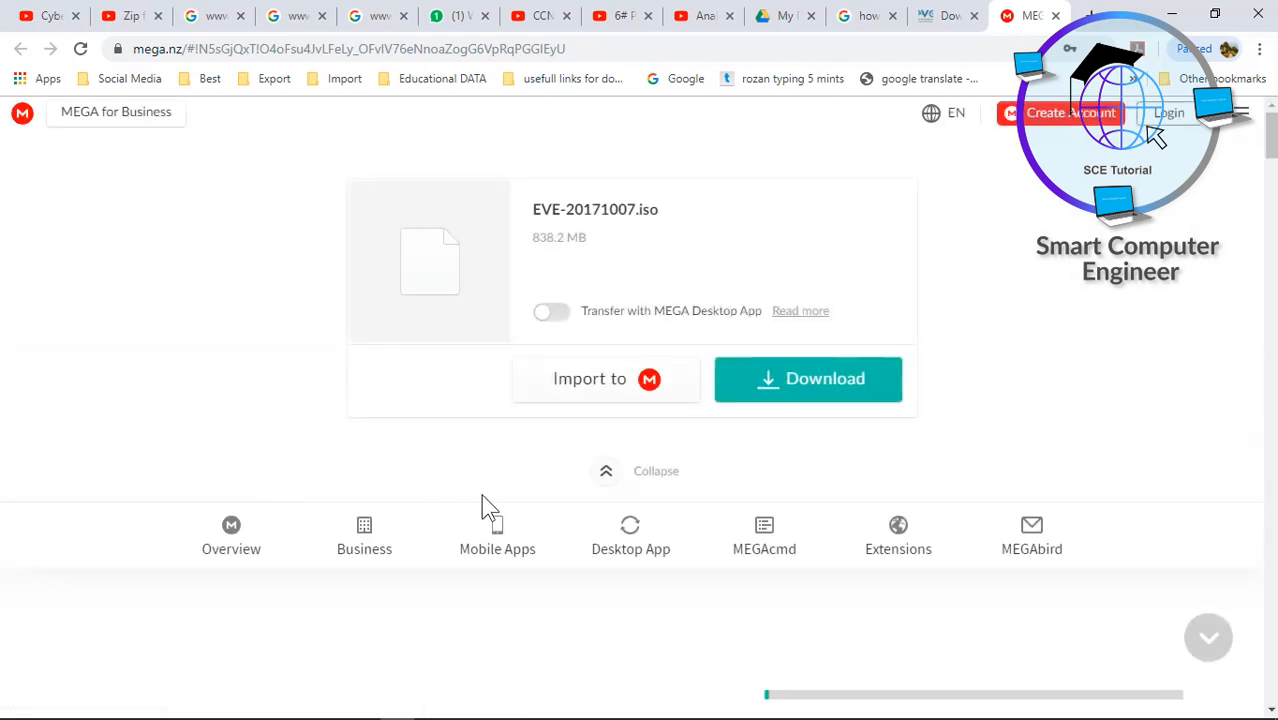
{"action": "left_click", "coordinate": [845, 396]}
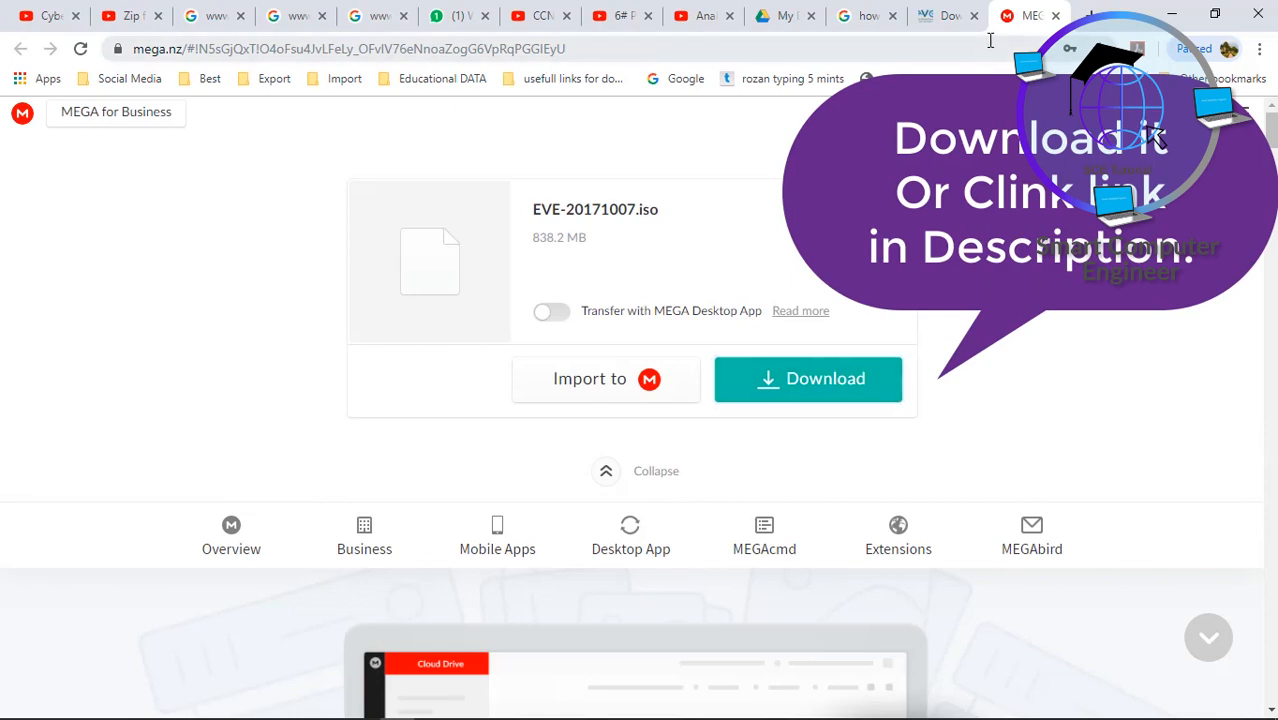
{"action": "left_click", "coordinate": [1055, 15]}
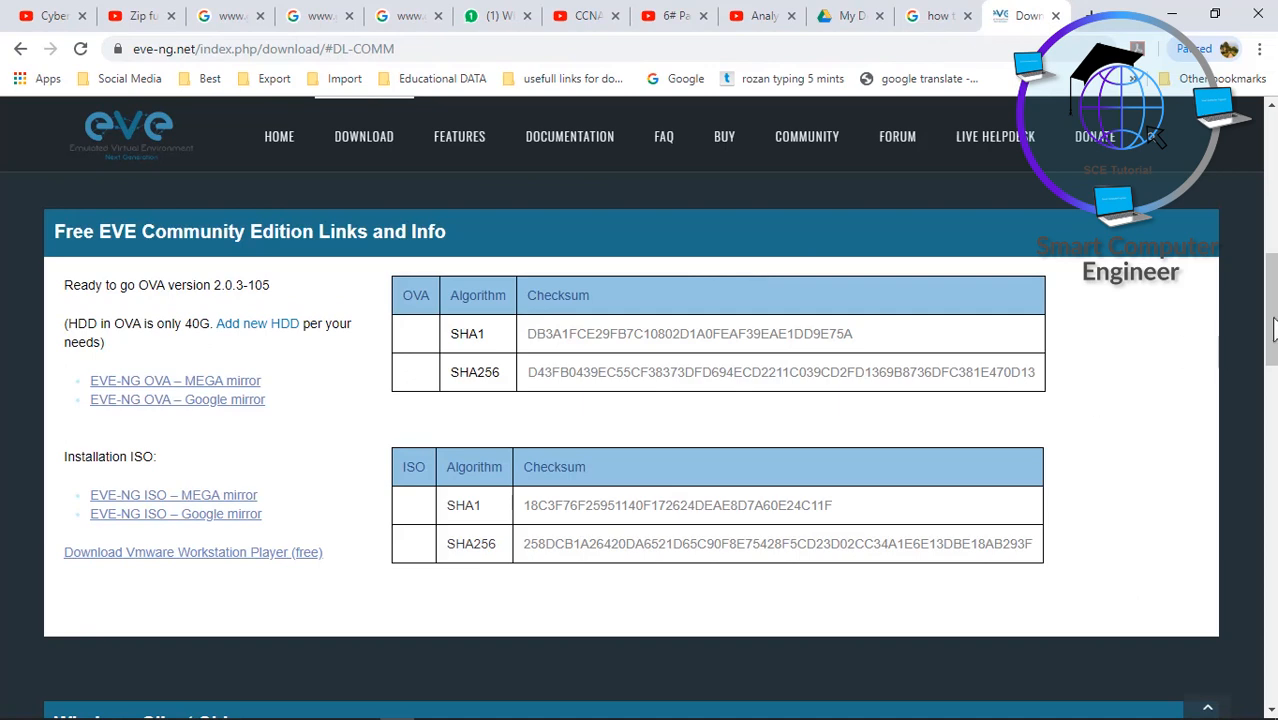
{"action": "left_click_drag", "start_coordinate": [1275, 322], "coordinate": [1276, 404]}
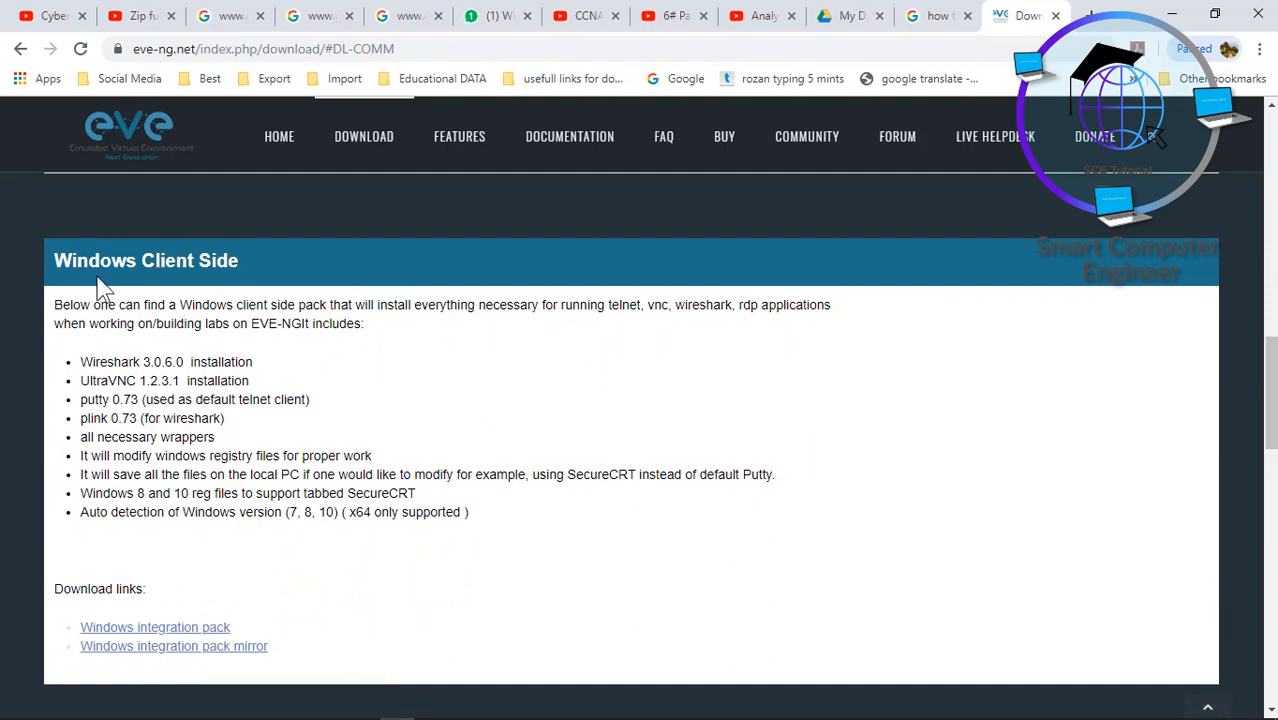
{"action": "left_click", "coordinate": [213, 631]}
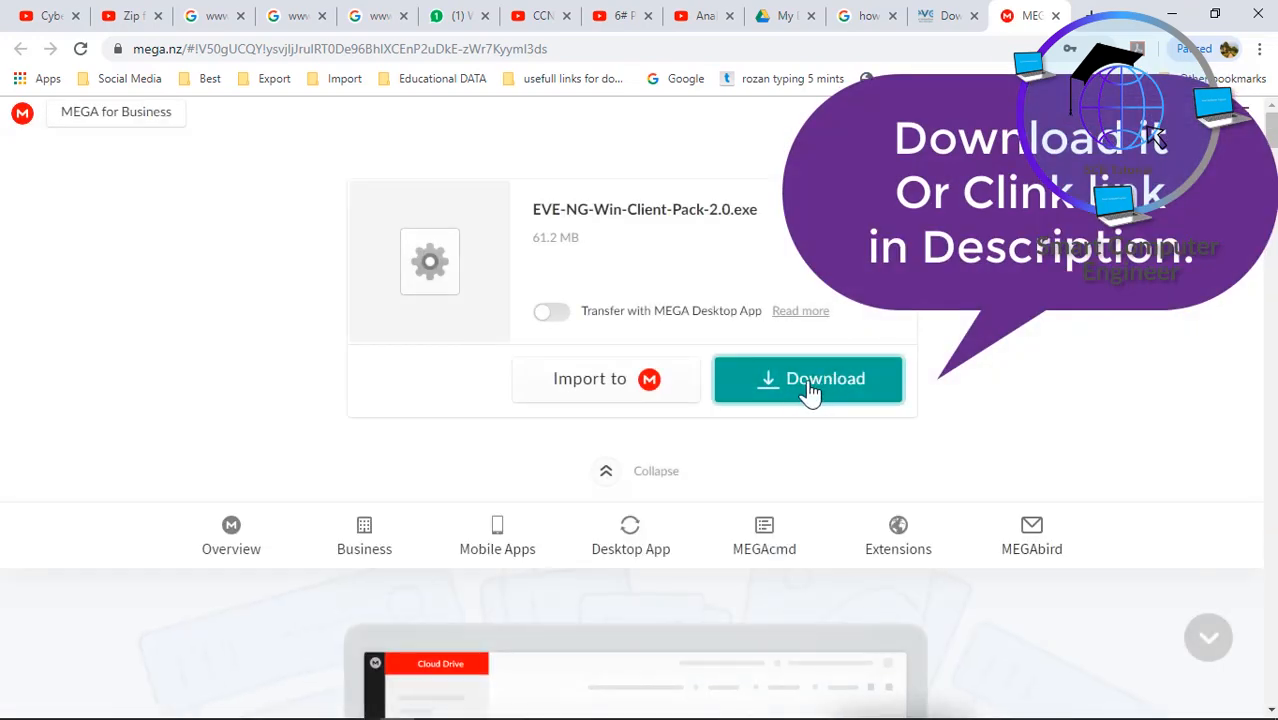
{"action": "left_click", "coordinate": [1056, 16]}
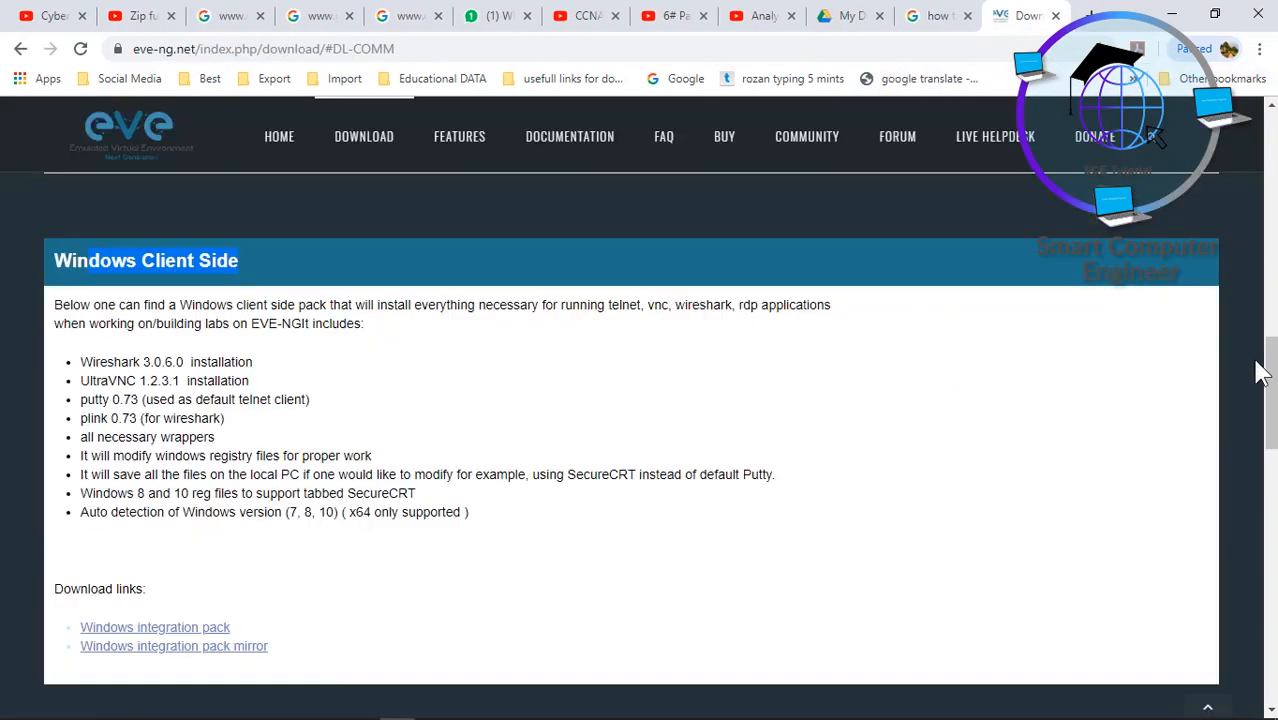
{"action": "mouse_move", "coordinate": [1273, 369]}
{"action": "left_mouse_down"}
{"action": "mouse_move", "coordinate": [1276, 400]}
{"action": "mouse_move", "coordinate": [1276, 377]}
{"action": "left_mouse_up"}
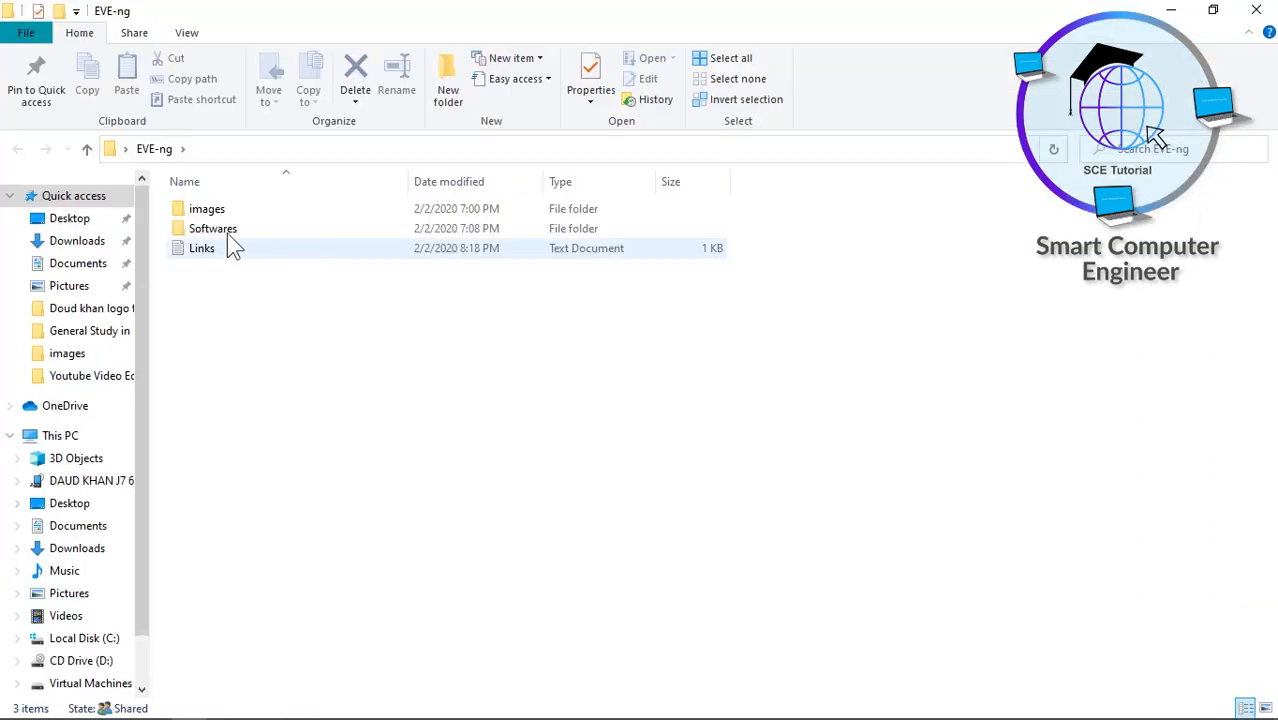
- Run the VMware-workstation-full-15.5.0 installer from the EVE-ng Softwares folder
{"action": "double_click", "coordinate": [214, 228]}
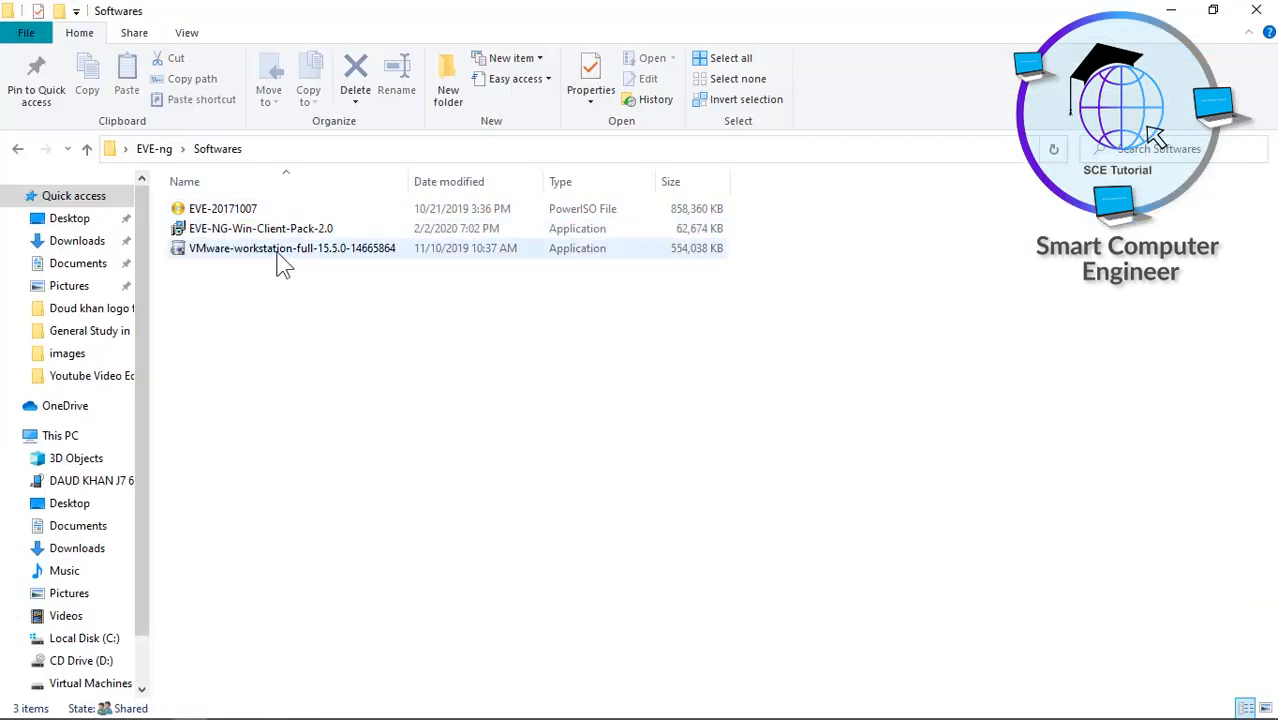
{"action": "left_click", "coordinate": [297, 250]}
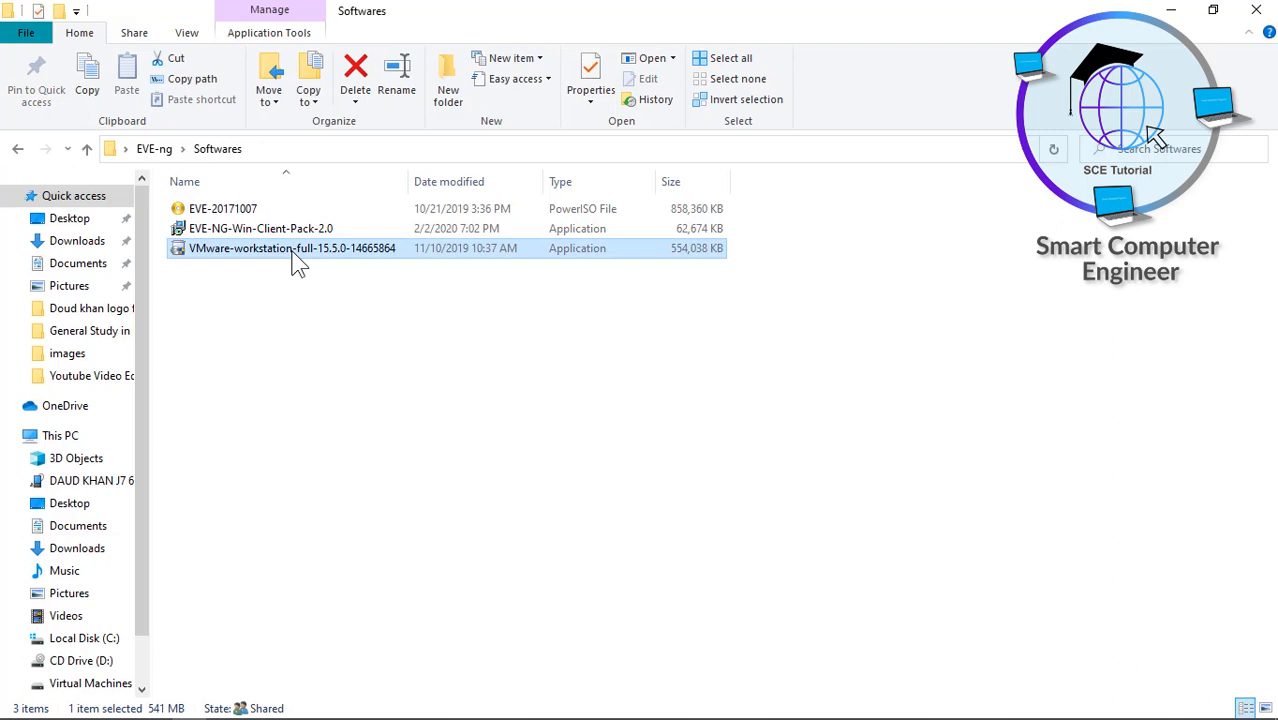
{"action": "double_click", "coordinate": [297, 250]}
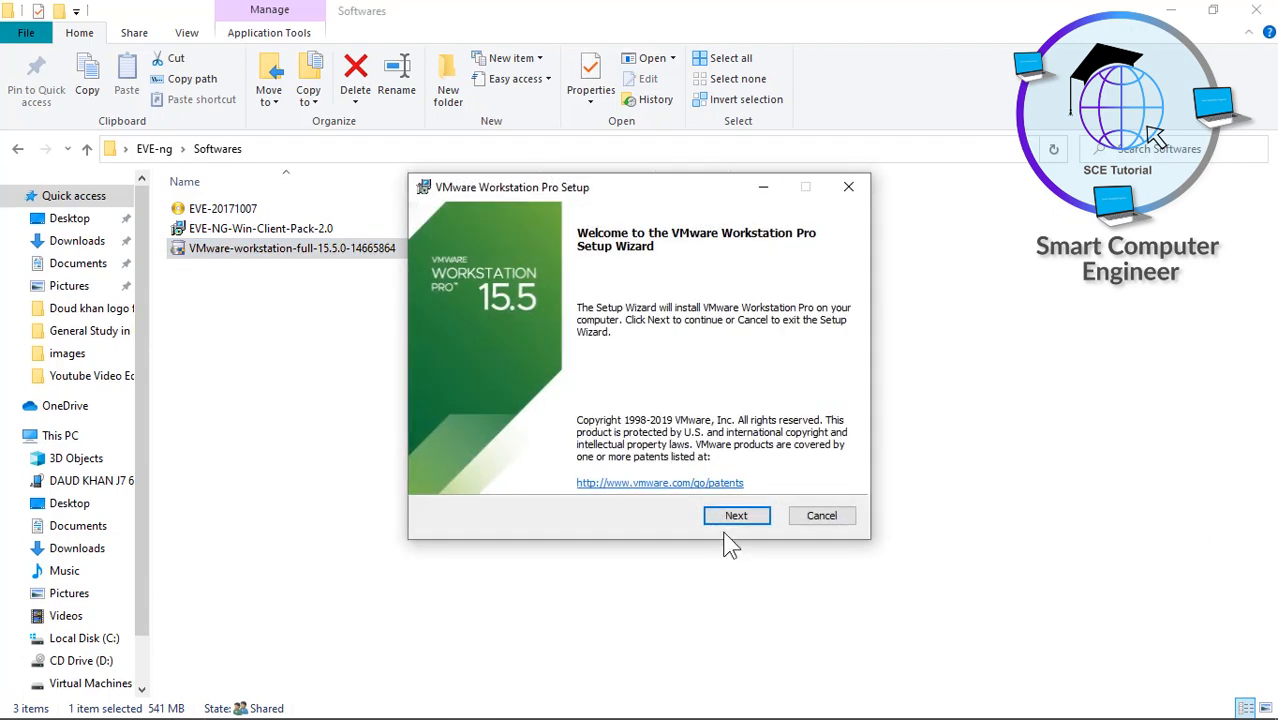
- Accept the license terms, keep the default location, and disable update checks and CEIP
{"action": "left_click", "coordinate": [736, 516]}
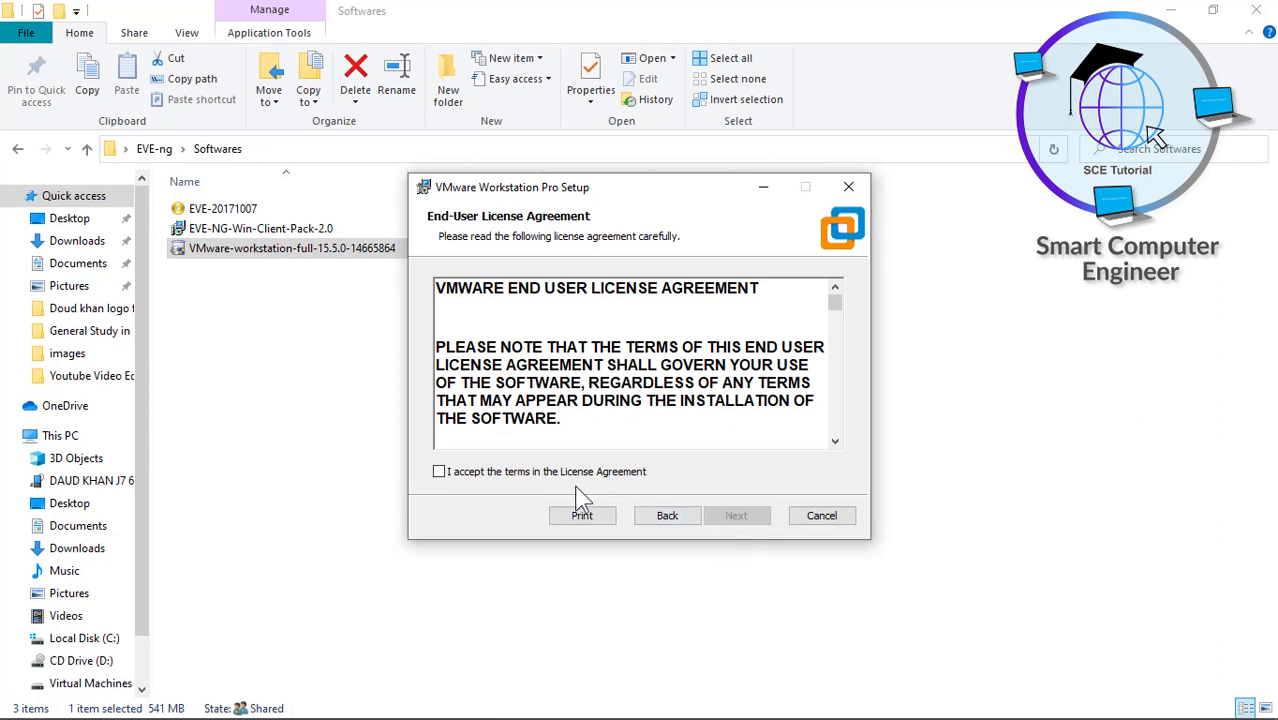
{"action": "left_click", "coordinate": [496, 473]}
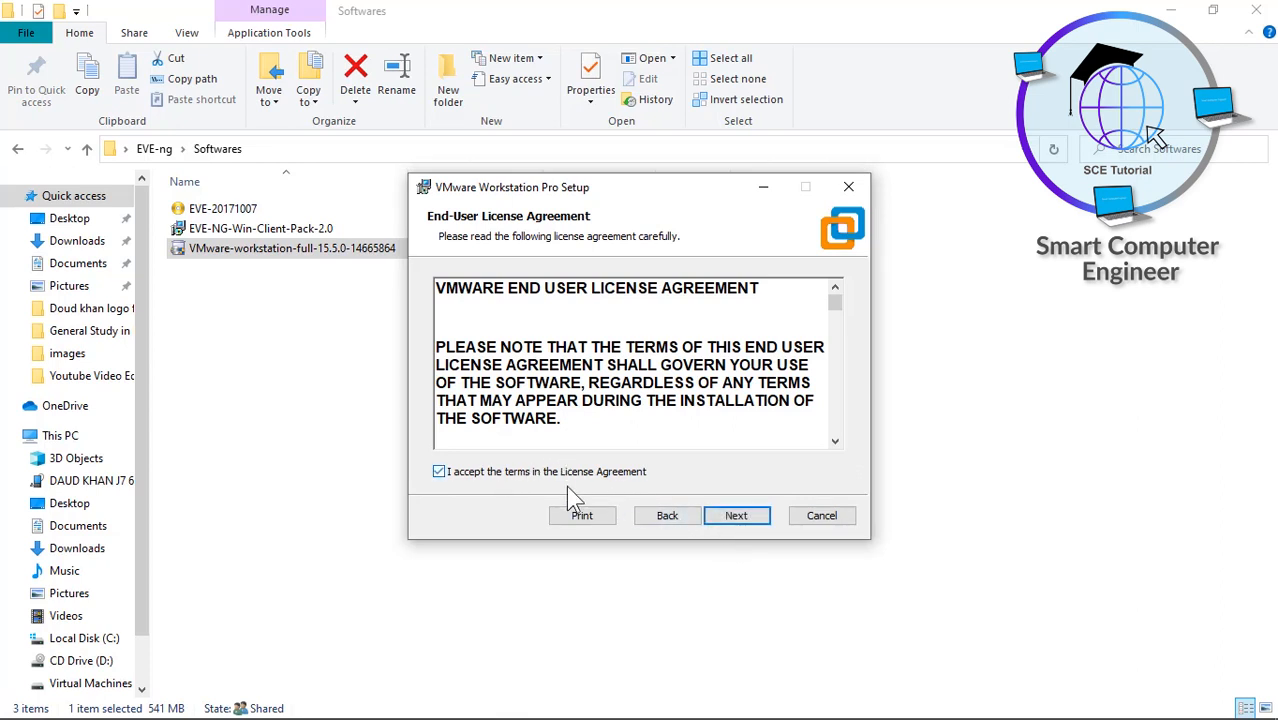
{"action": "left_click", "coordinate": [725, 520]}
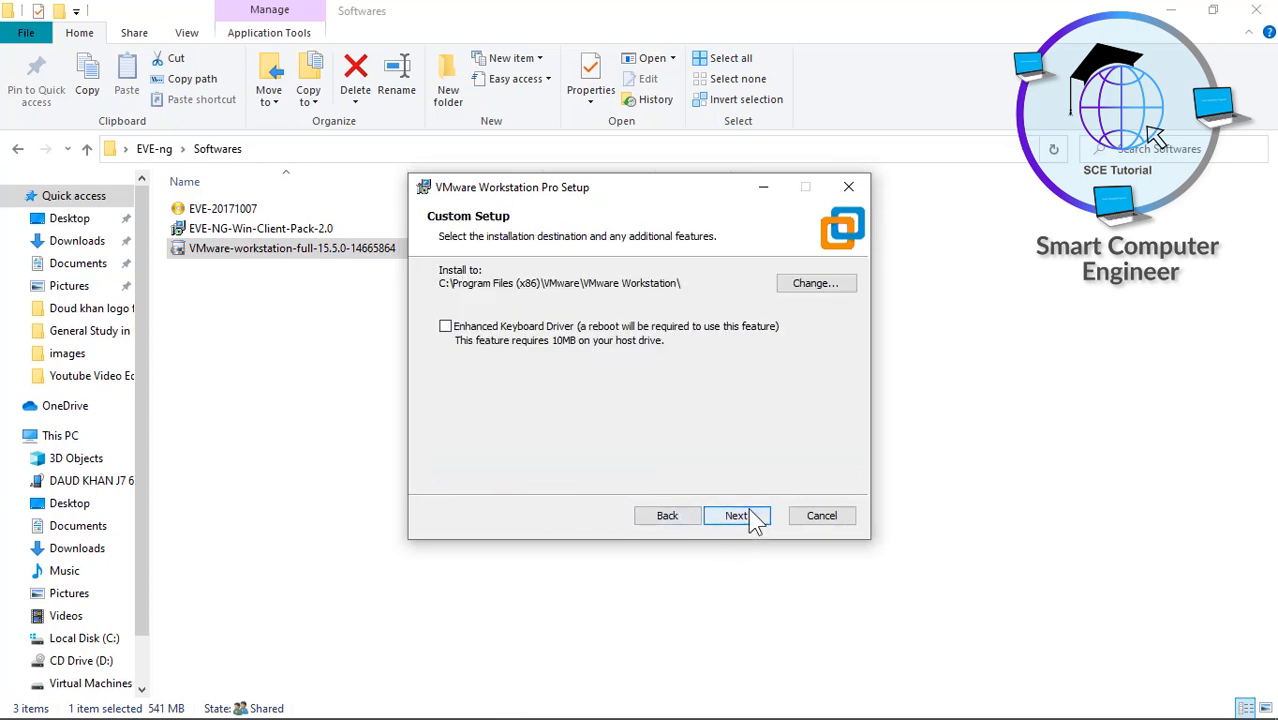
{"action": "left_click", "coordinate": [748, 524]}
{"action": "left_click", "coordinate": [464, 354]}
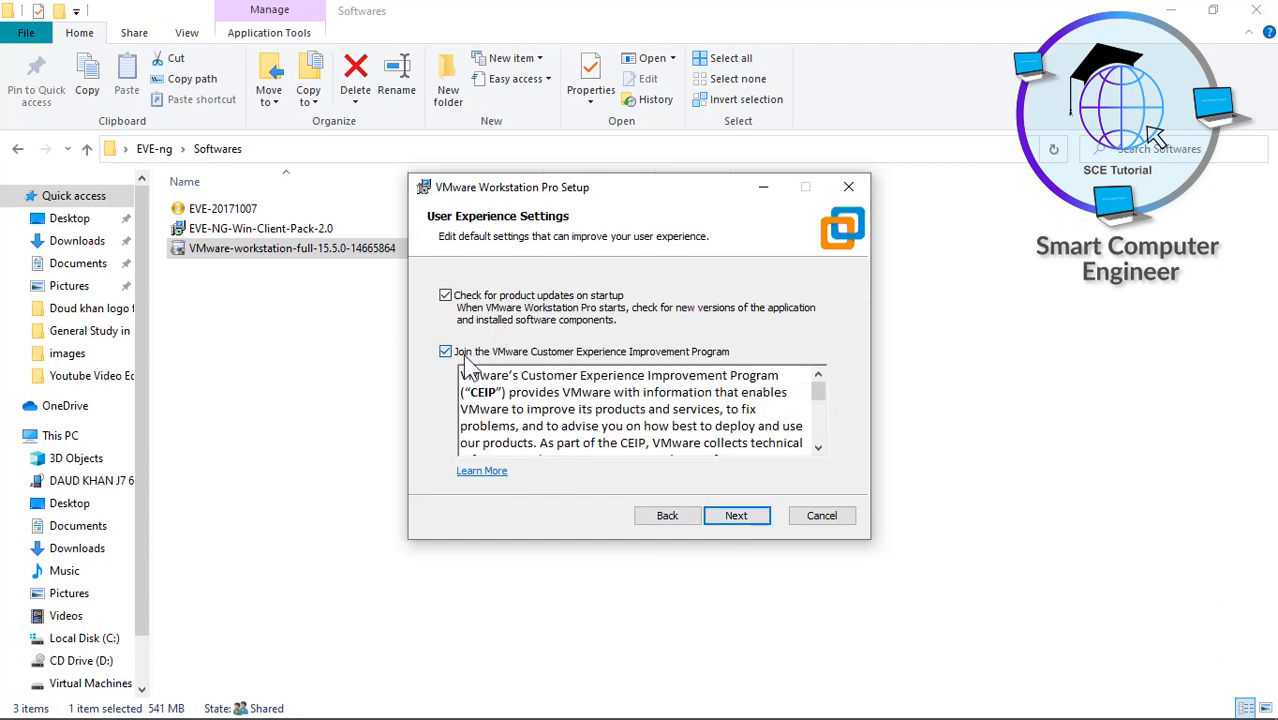
{"action": "left_click", "coordinate": [468, 299]}
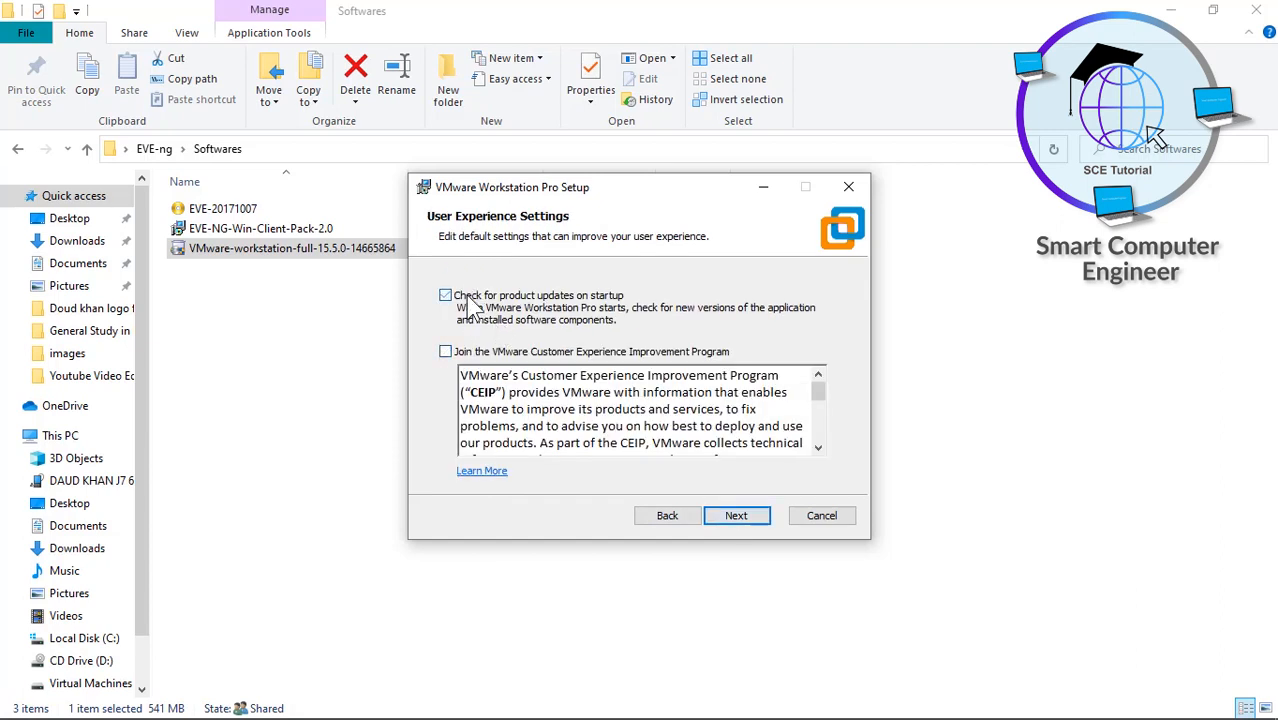
- Install VMware Workstation Pro 15.5 and proceed to the license key entry page
{"action": "left_click", "coordinate": [736, 517]}
{"action": "left_click", "coordinate": [736, 517]}
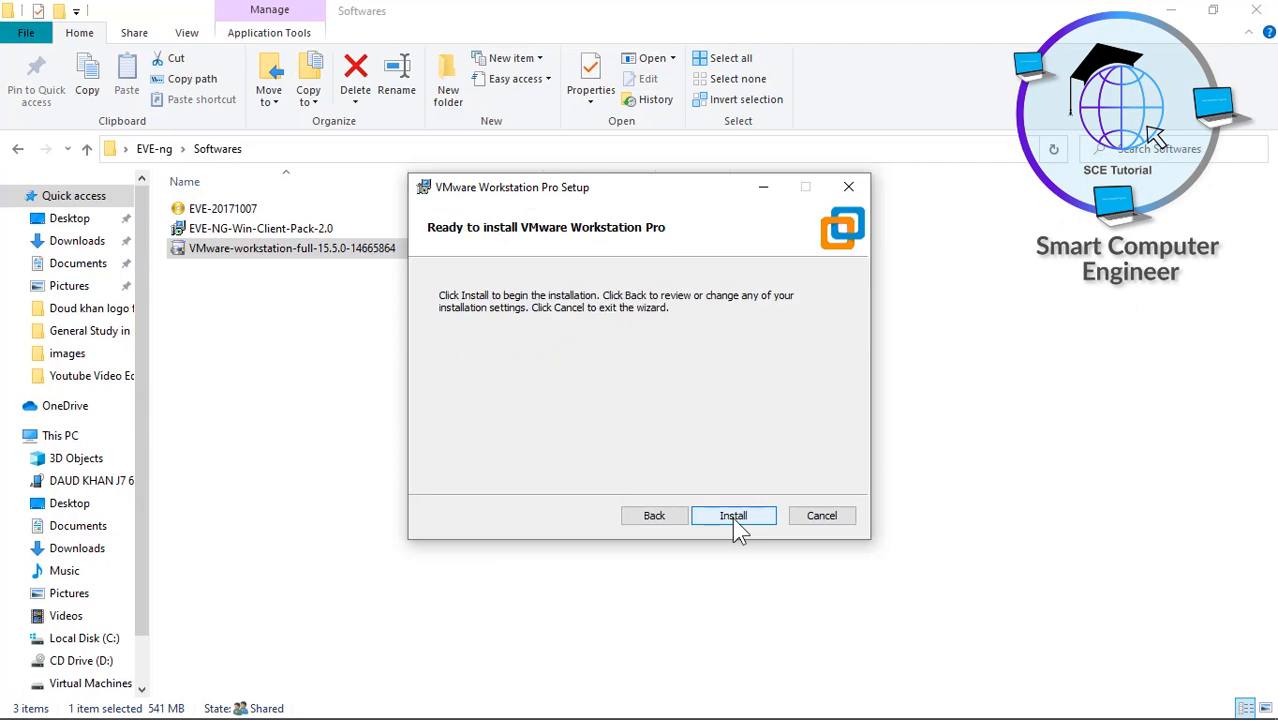
{"action": "left_click", "coordinate": [736, 517]}
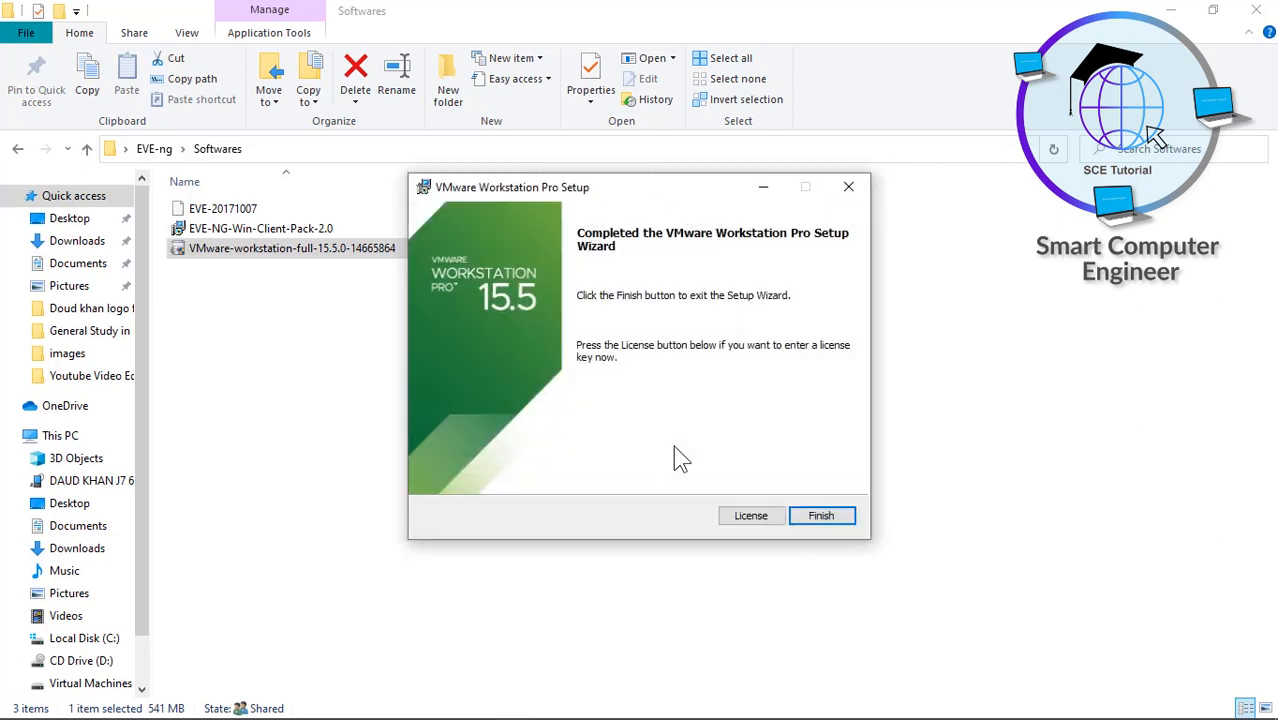
{"action": "left_click", "coordinate": [745, 515]}
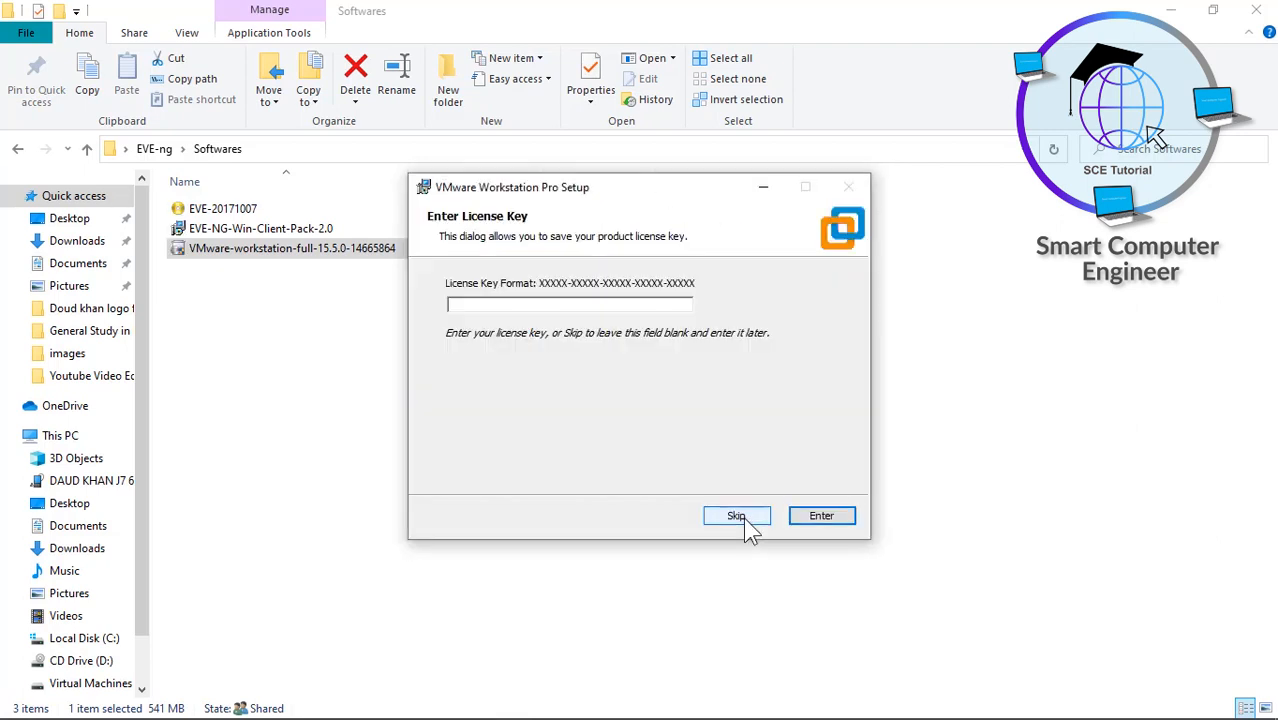
{"action": "left_click", "coordinate": [1178, 8]}
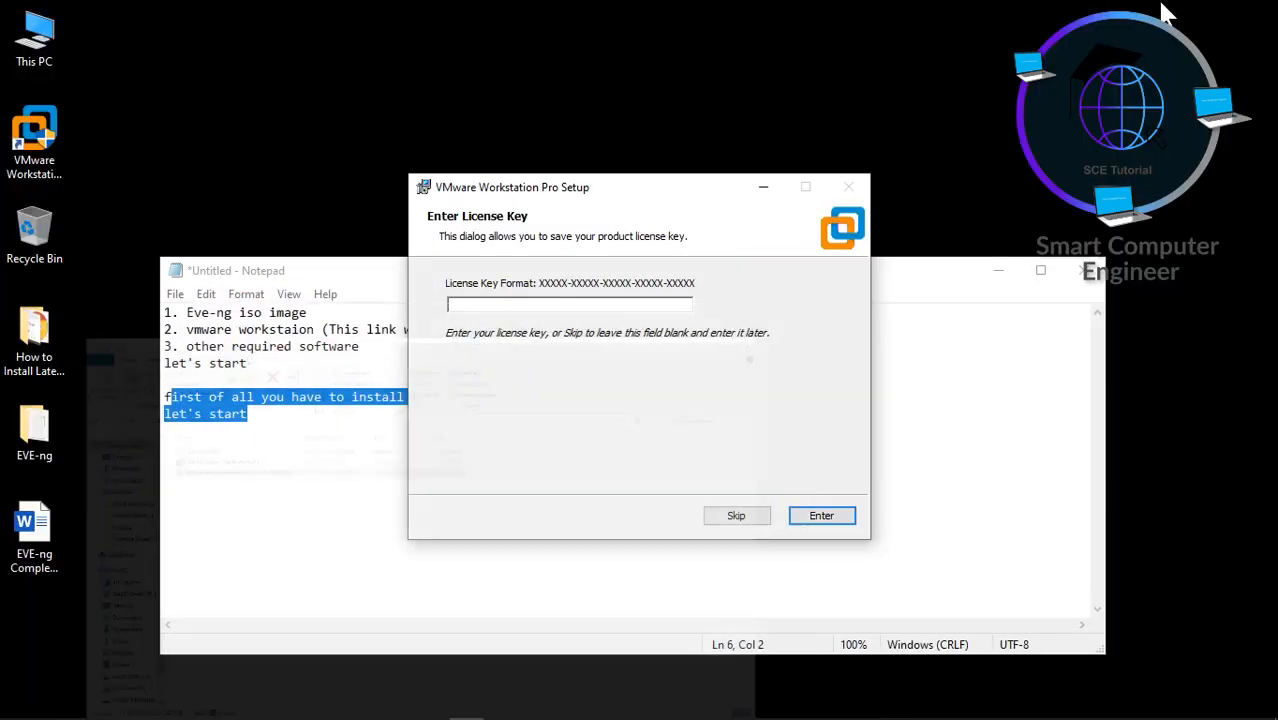
- Copy the VMware serial key from item 9 of the EVE-ng Complete Tutorials document, then close Word
{"action": "double_click", "coordinate": [33, 555]}
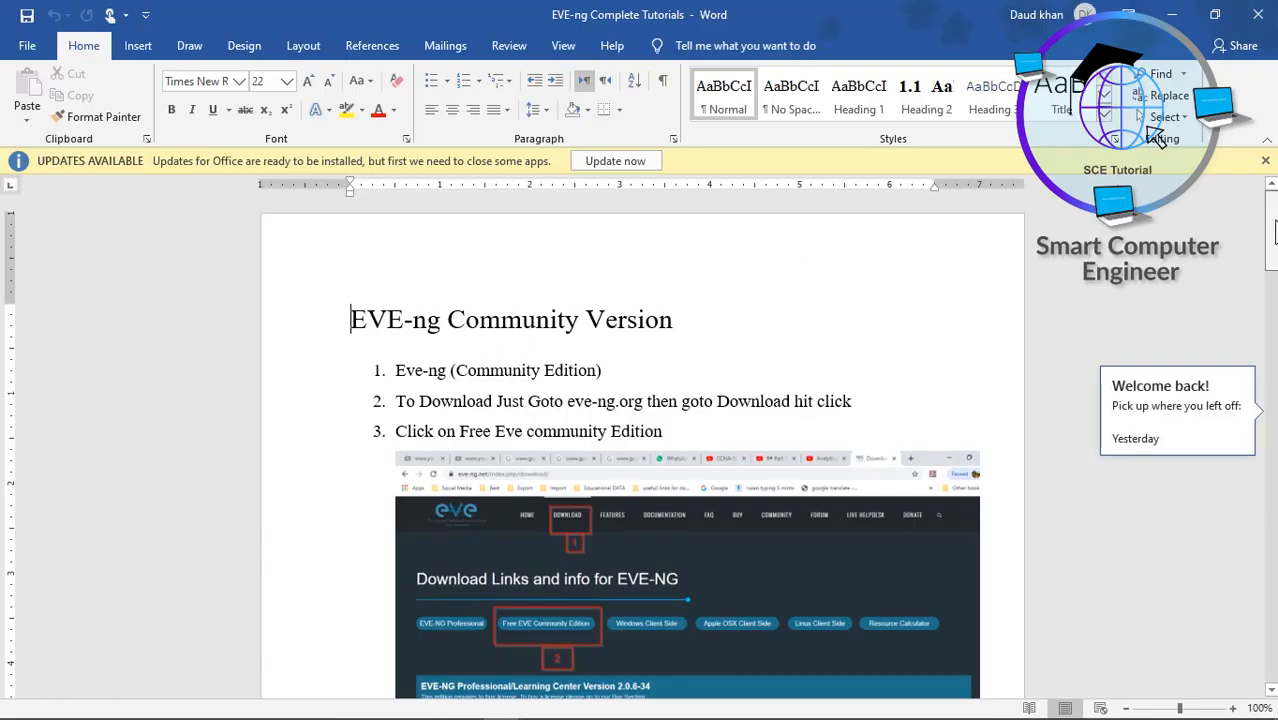
{"action": "left_click_drag", "start_coordinate": [1274, 232], "coordinate": [1274, 445]}
{"action": "mouse_move", "coordinate": [750, 375]}
{"action": "left_mouse_down"}
{"action": "mouse_move", "coordinate": [690, 375]}
{"action": "mouse_move", "coordinate": [765, 395]}
{"action": "left_mouse_up"}
{"action": "key", "text": "ctrl+c"}
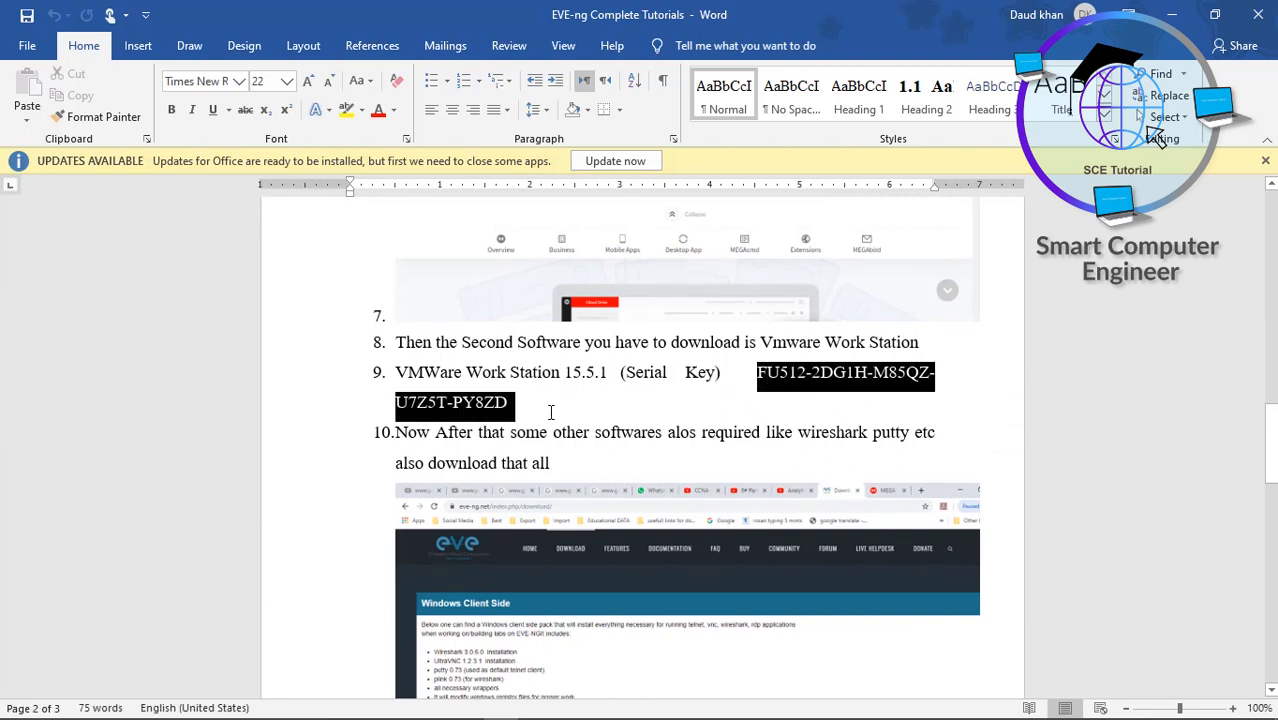
{"action": "right_click", "coordinate": [490, 410]}
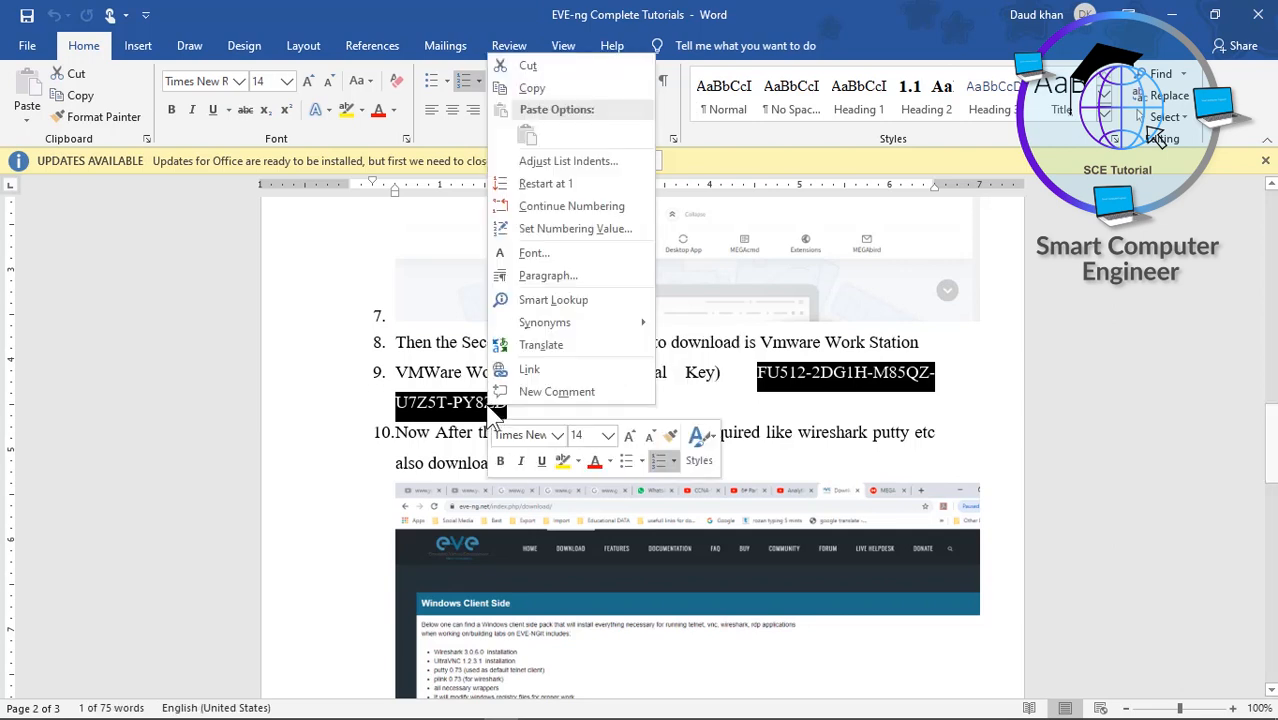
{"action": "left_click", "coordinate": [532, 88]}
{"action": "left_click", "coordinate": [1172, 14]}
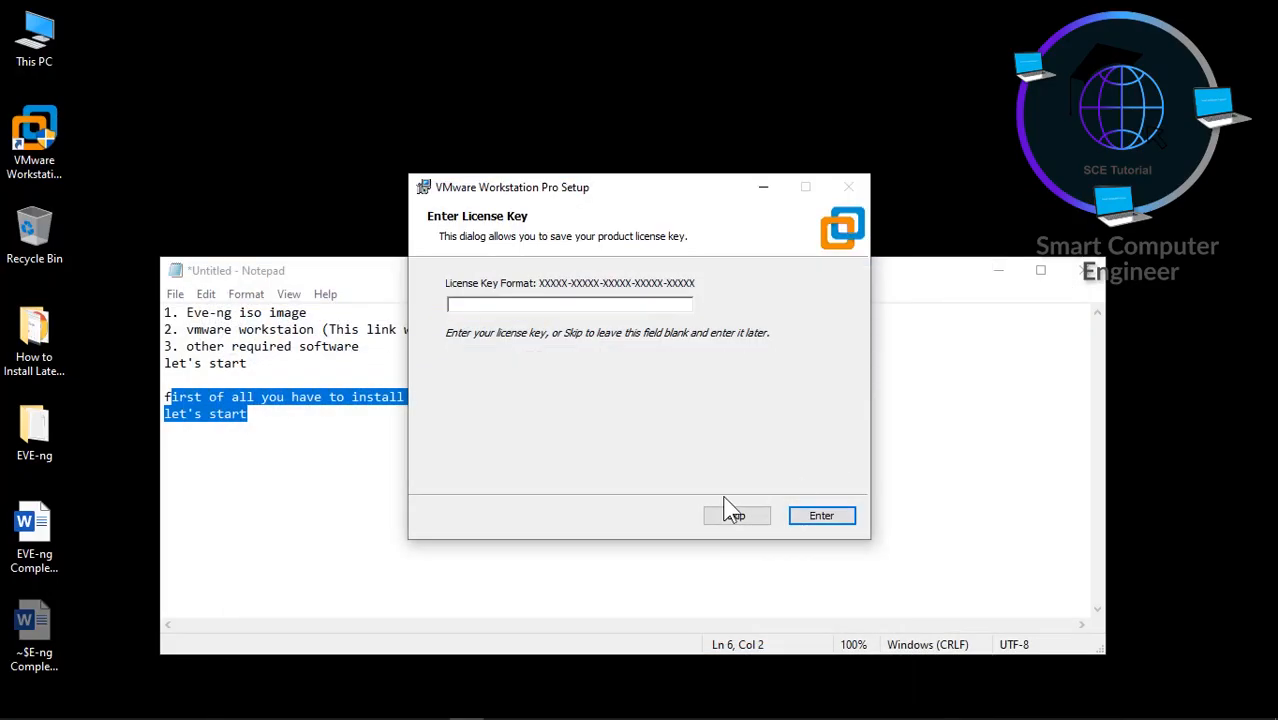
- Paste the serial key into the license field and finish the VMware setup wizard
{"action": "left_click", "coordinate": [570, 305]}
{"action": "key", "text": "ctrl+v"}
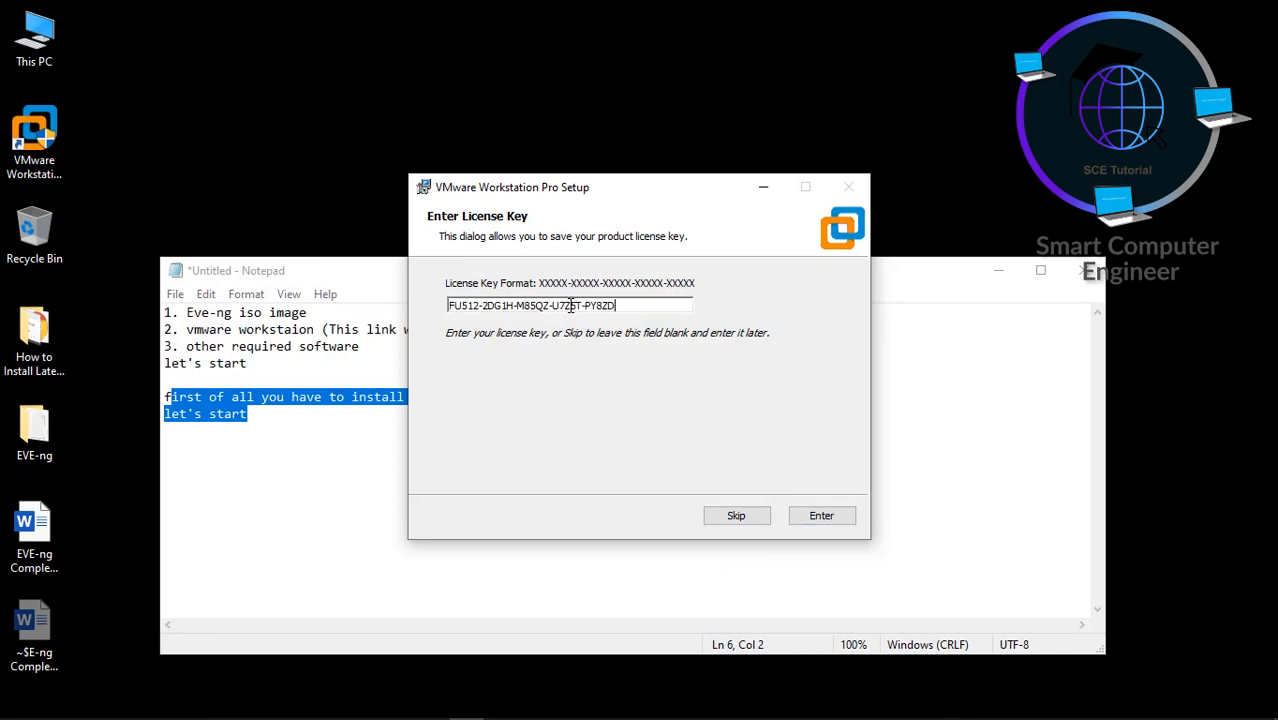
{"action": "left_click", "coordinate": [808, 520]}
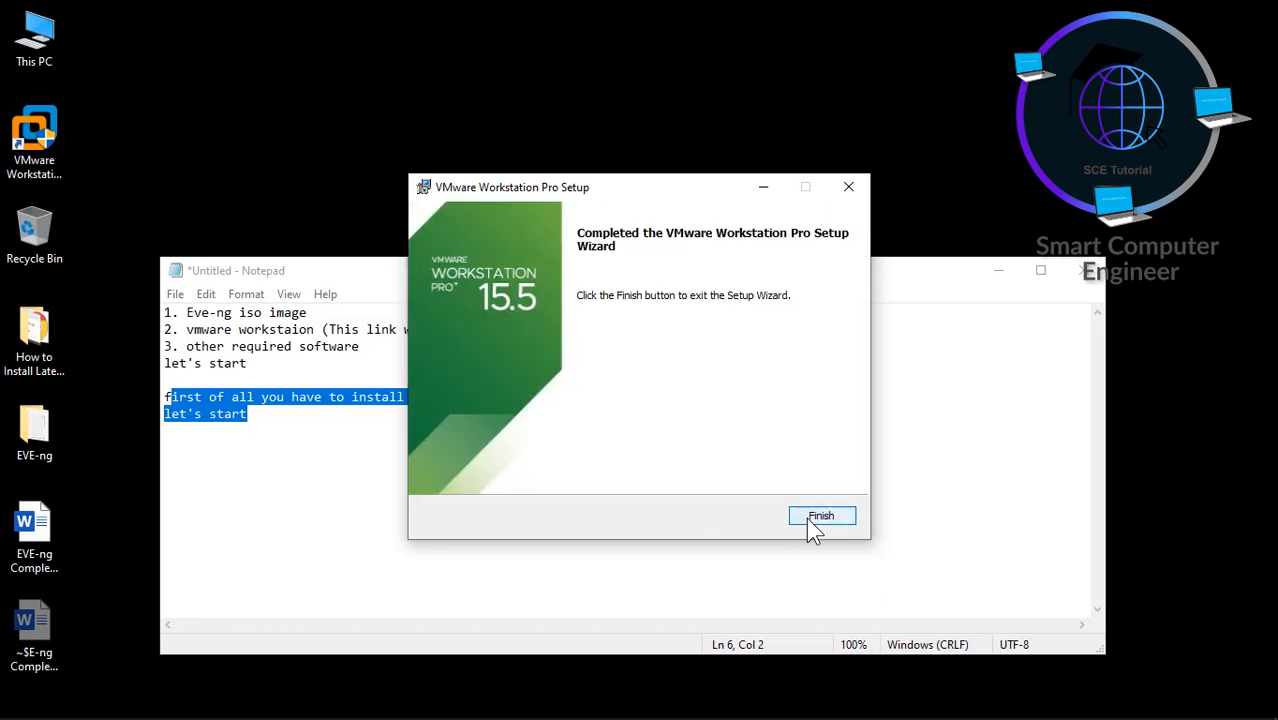
{"action": "left_click", "coordinate": [808, 520]}
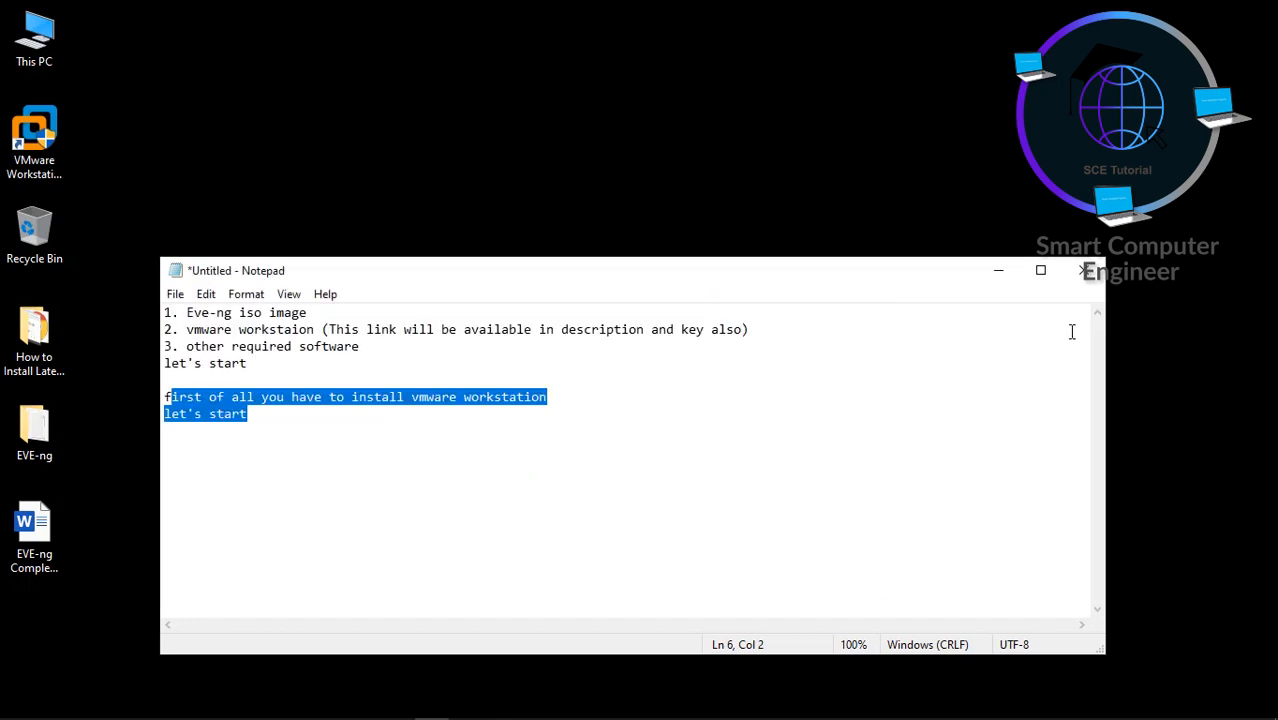
- Minimize the Notepad notes and bring up the VMware Workstation desktop shortcut's options
{"action": "left_click", "coordinate": [998, 272]}
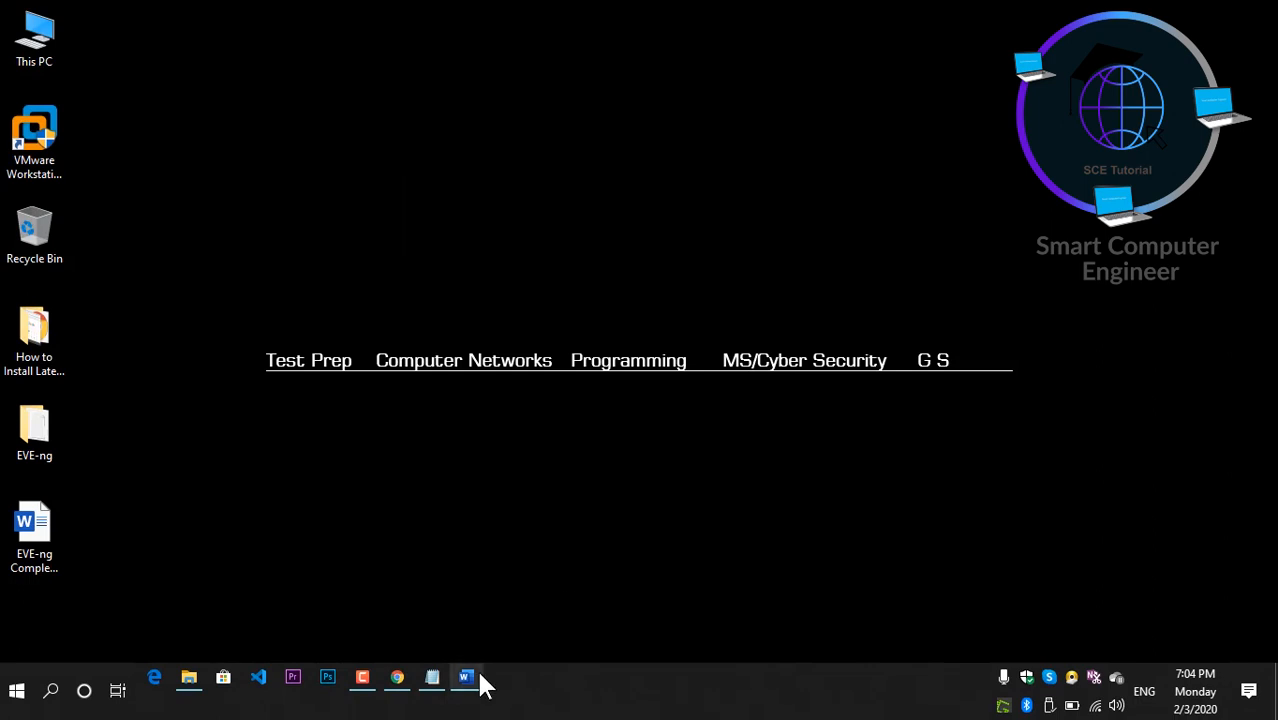
{"action": "mouse_move", "coordinate": [368, 685]}
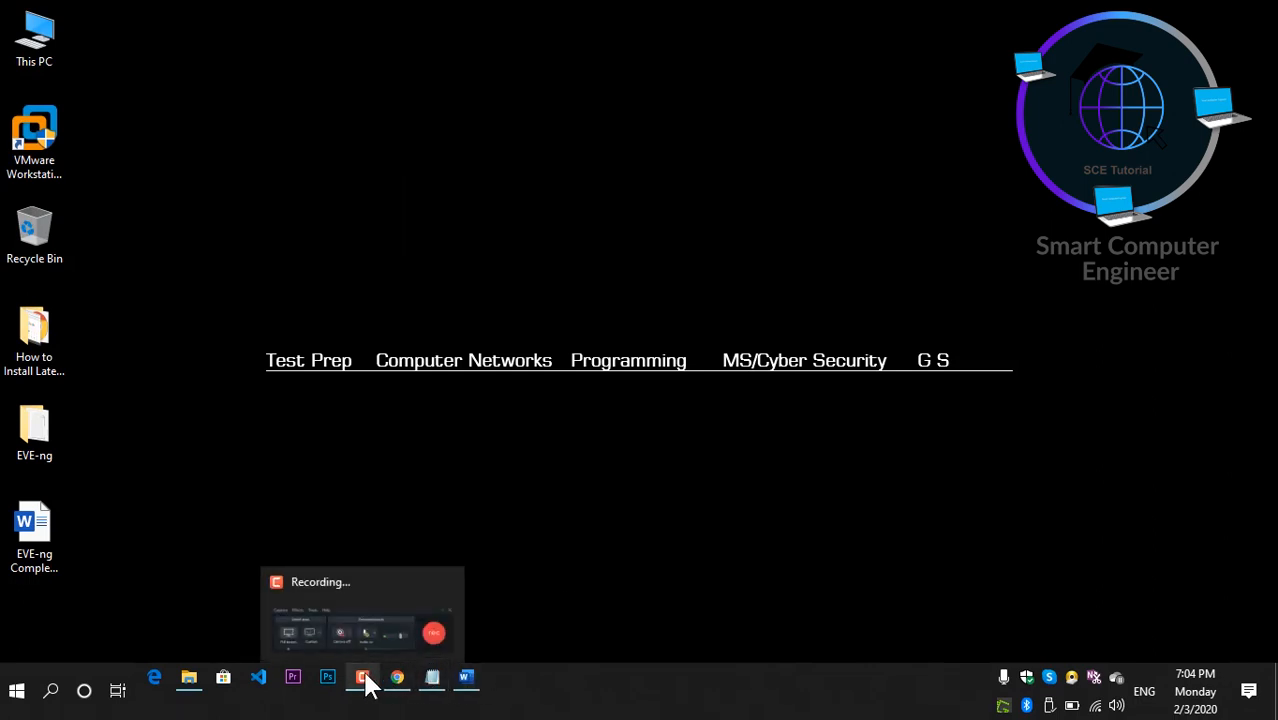
{"action": "mouse_move", "coordinate": [430, 688]}
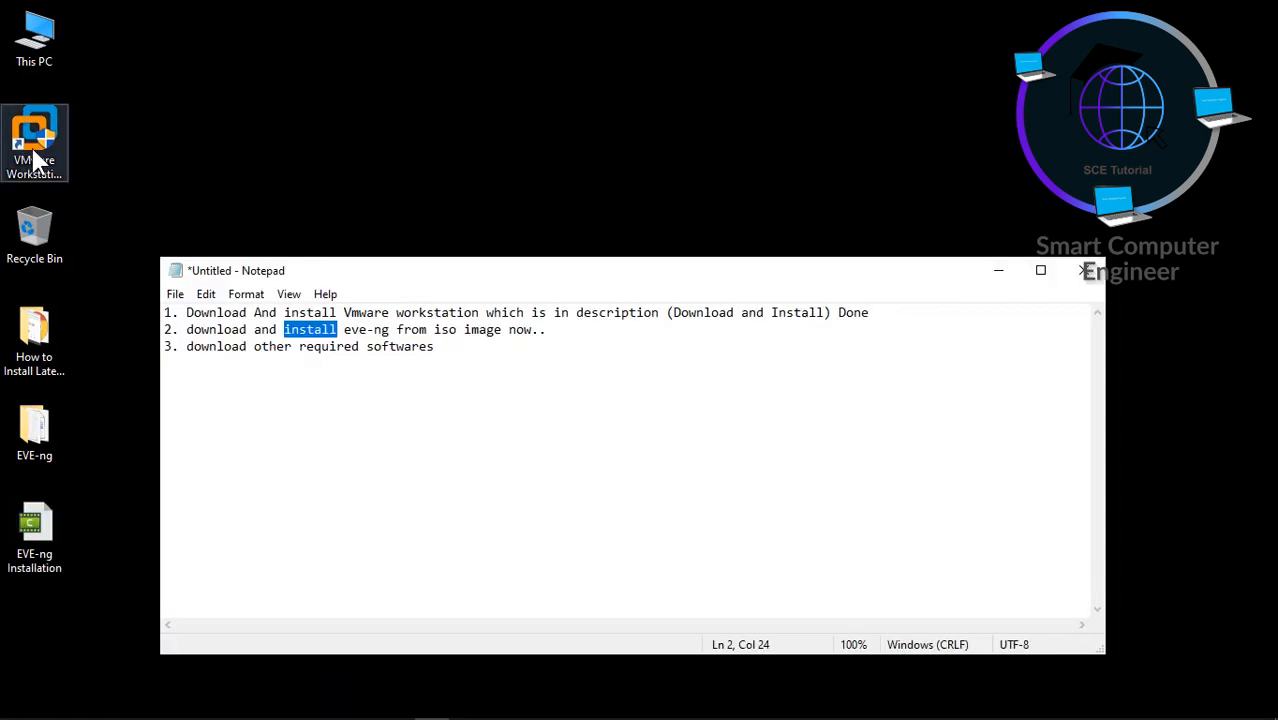
{"action": "right_click", "coordinate": [35, 141]}
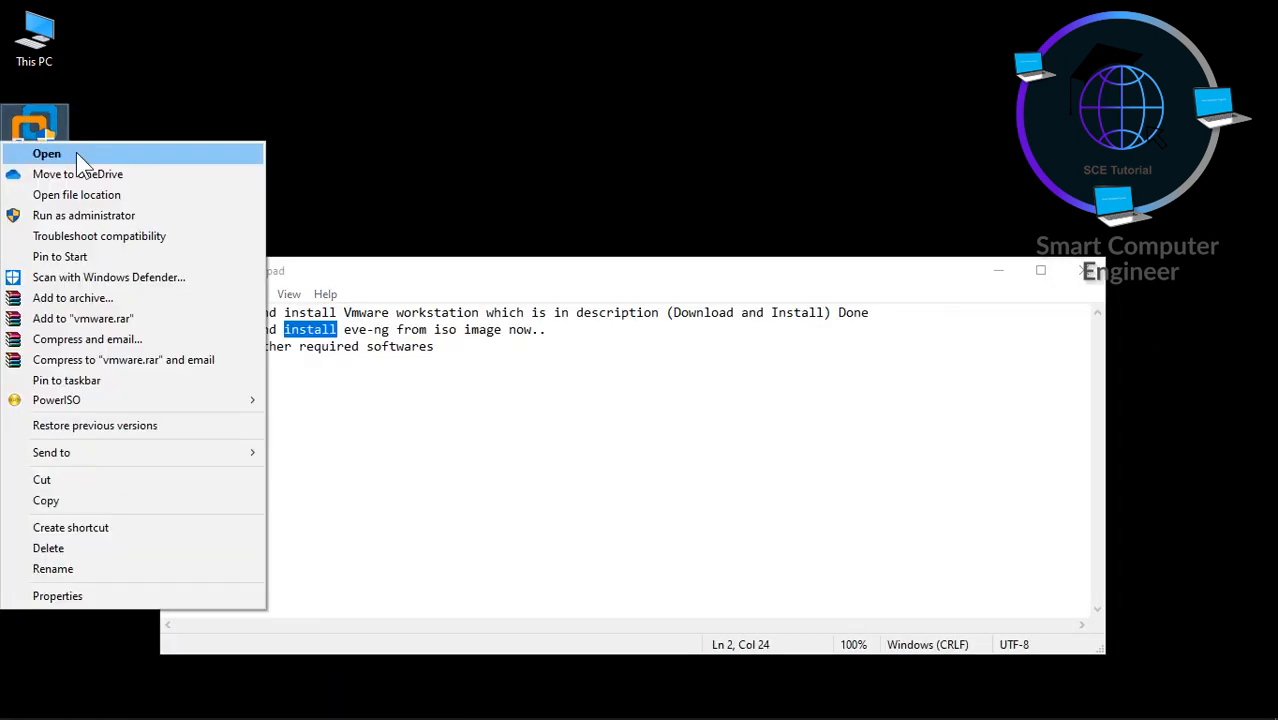
- Start a Typical new VM in VMware Workstation, installing the OS later as Linux Ubuntu 64-bit
{"action": "left_click", "coordinate": [76, 153]}
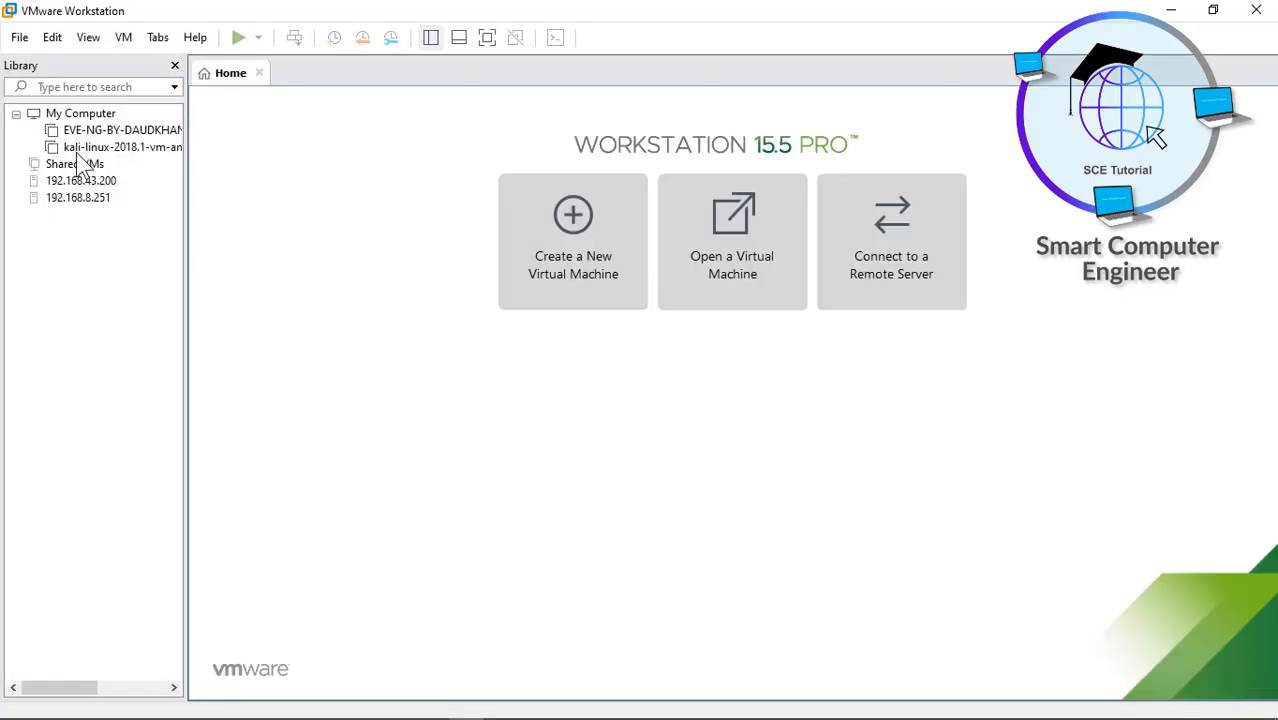
{"action": "left_click", "coordinate": [572, 296]}
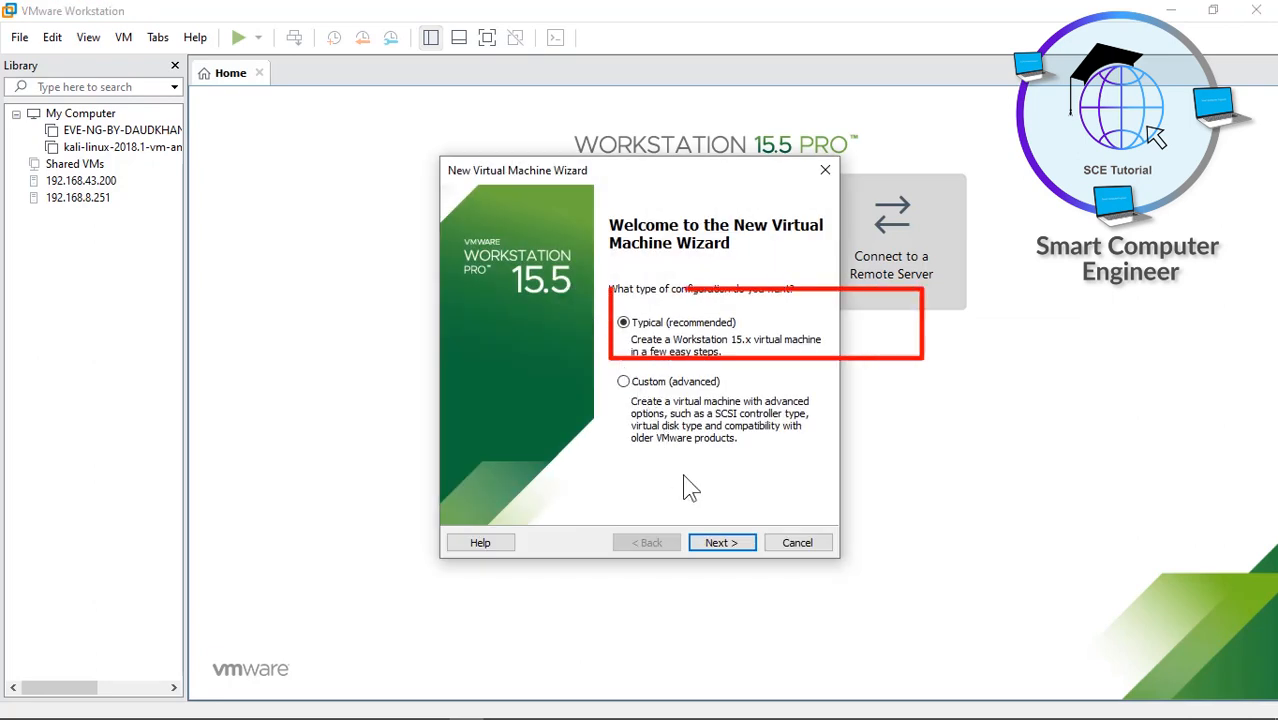
{"action": "left_click", "coordinate": [712, 545]}
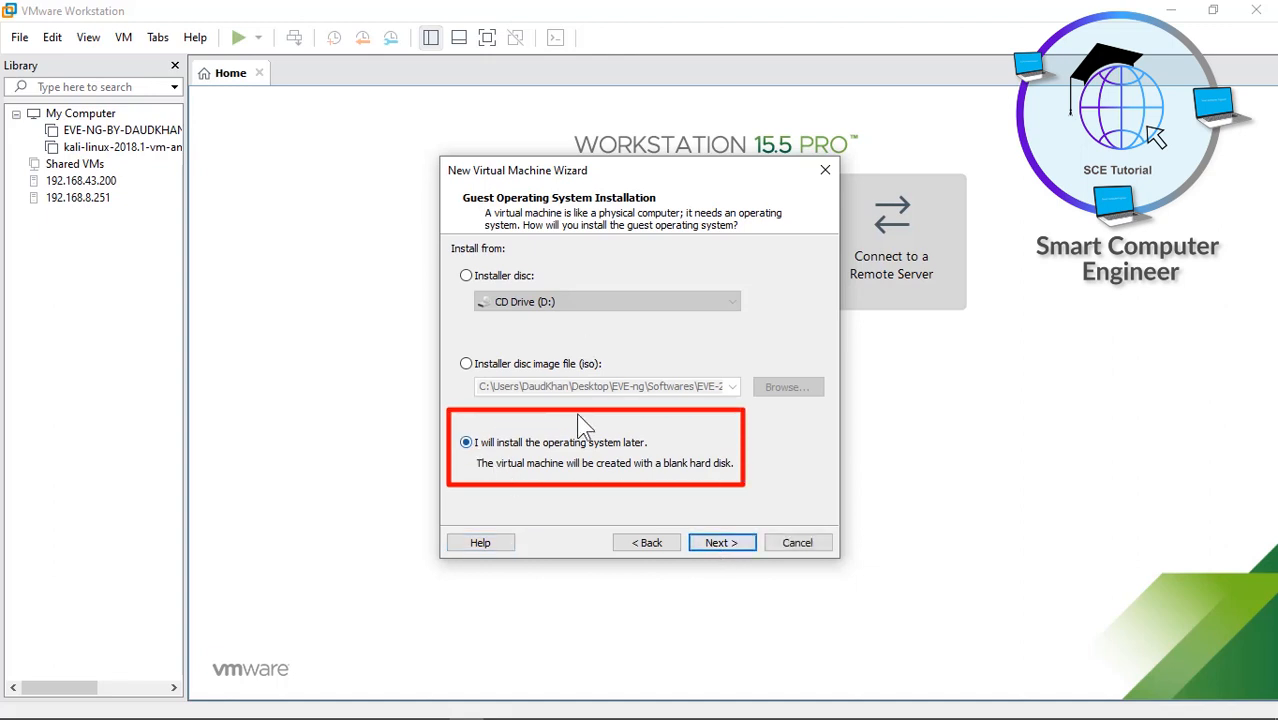
{"action": "left_click", "coordinate": [703, 541]}
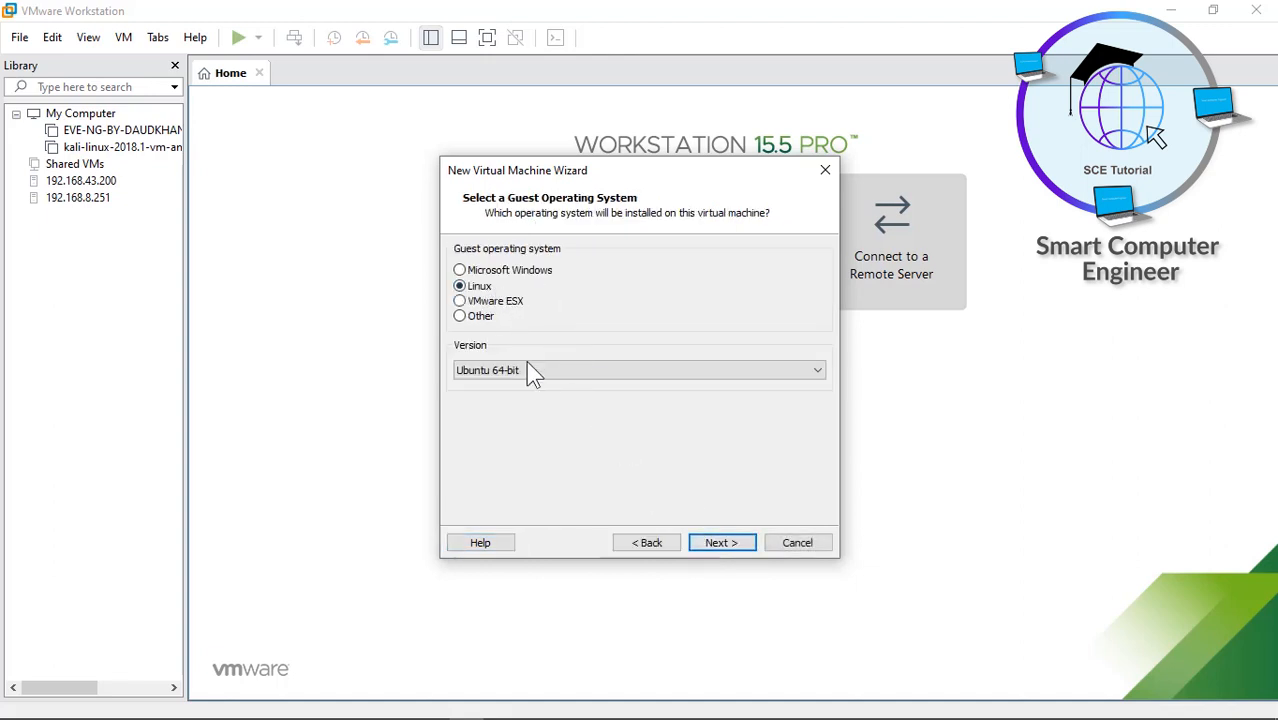
{"action": "left_click", "coordinate": [716, 541]}
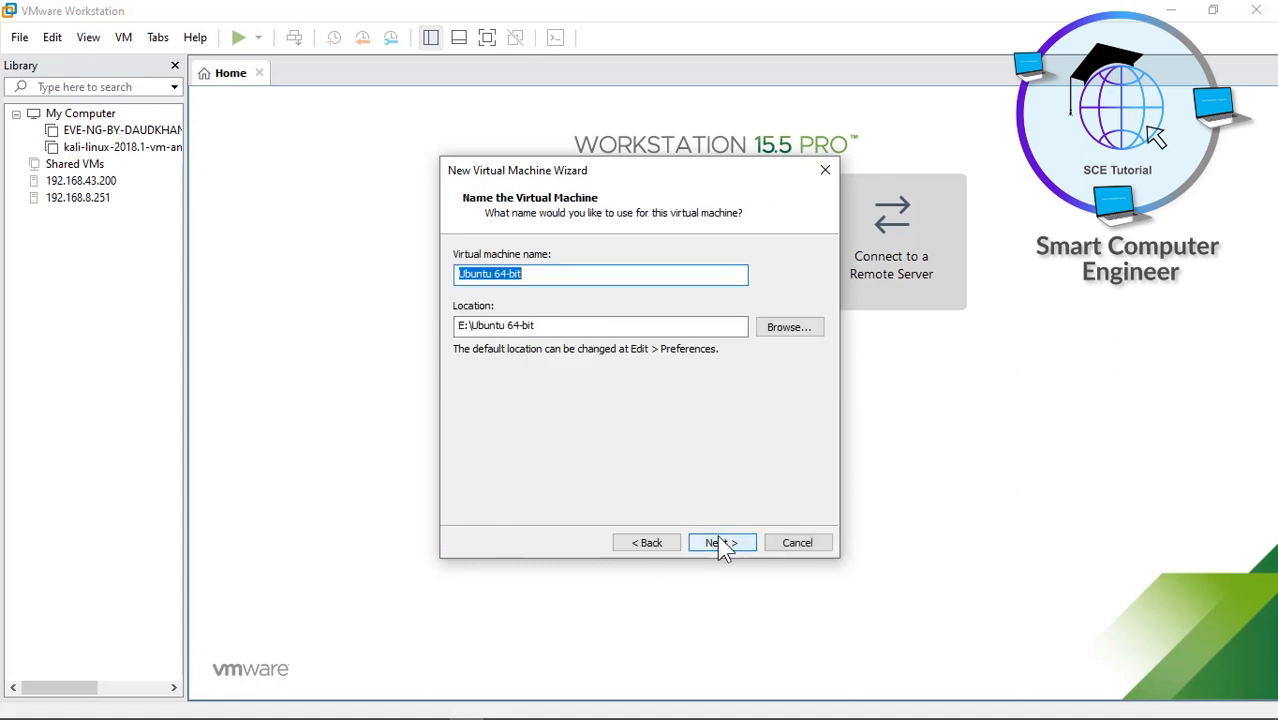
- Name the VM 'Eve-ng Community Edt' with a 300 GB disk stored as a single file
{"action": "type", "text": "Eve-ng Community Edt"}
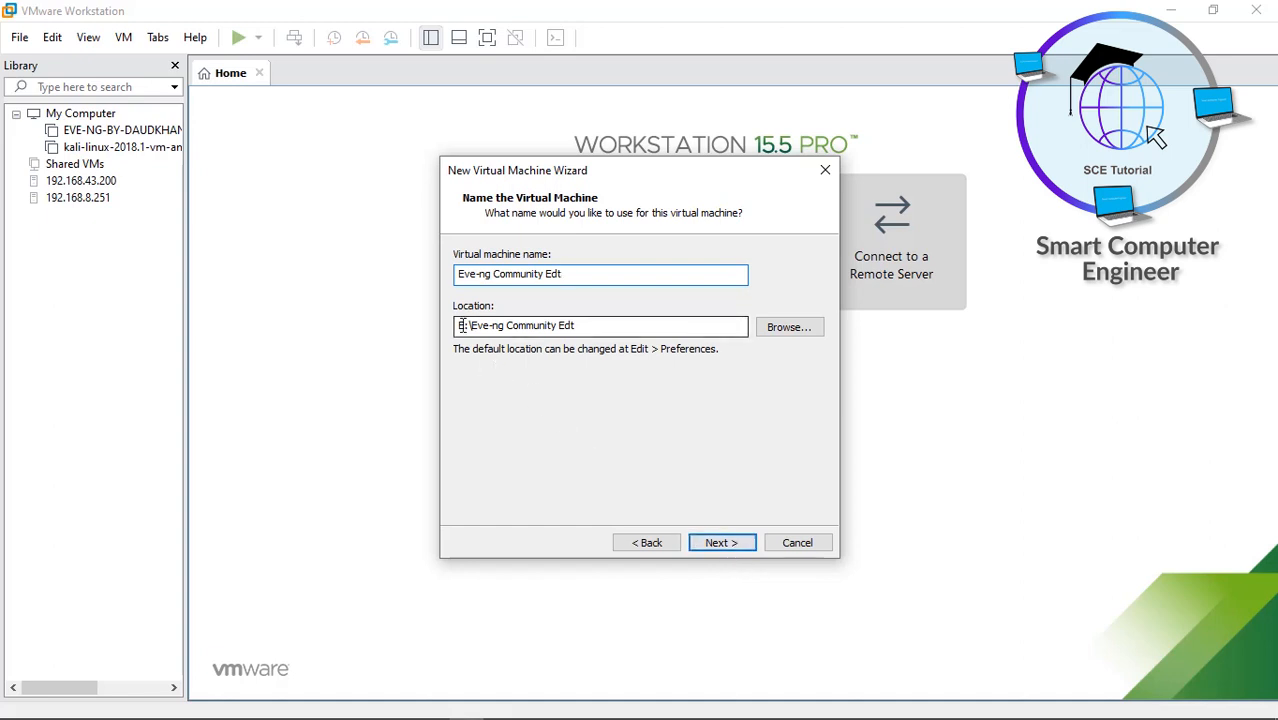
{"action": "left_click", "coordinate": [724, 542]}
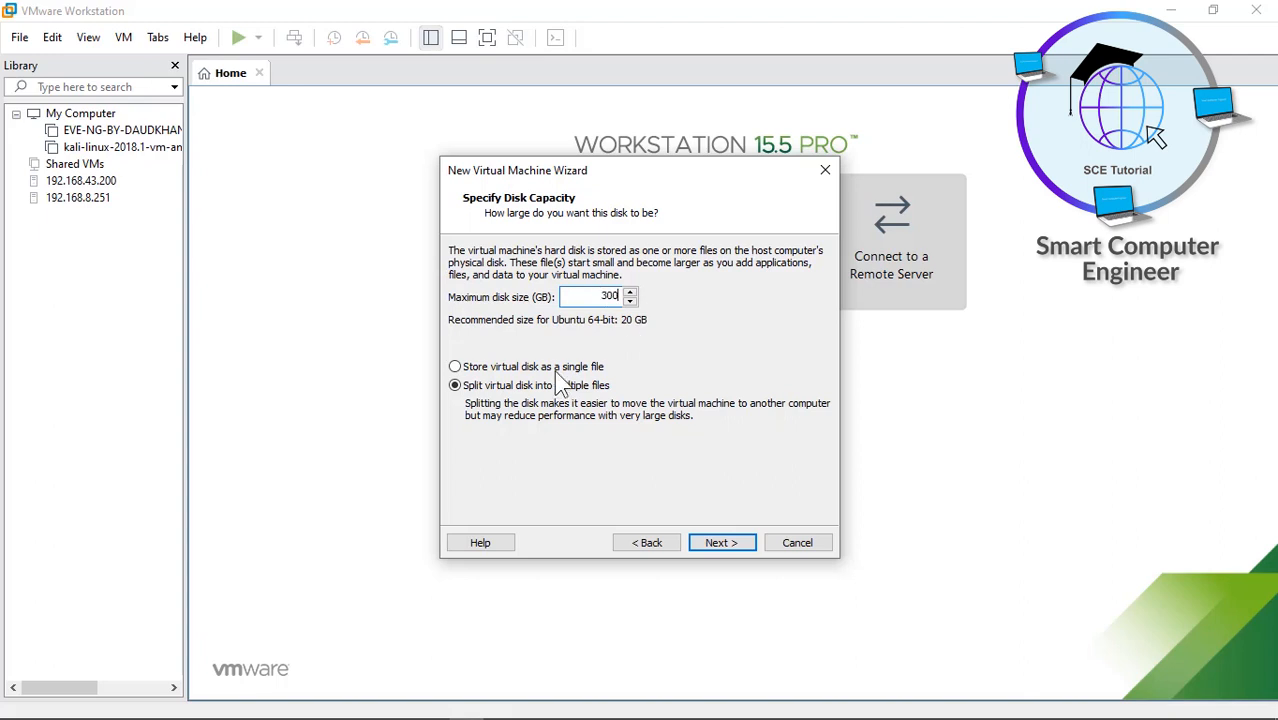
{"action": "left_click", "coordinate": [455, 367]}
{"action": "left_click", "coordinate": [722, 543]}
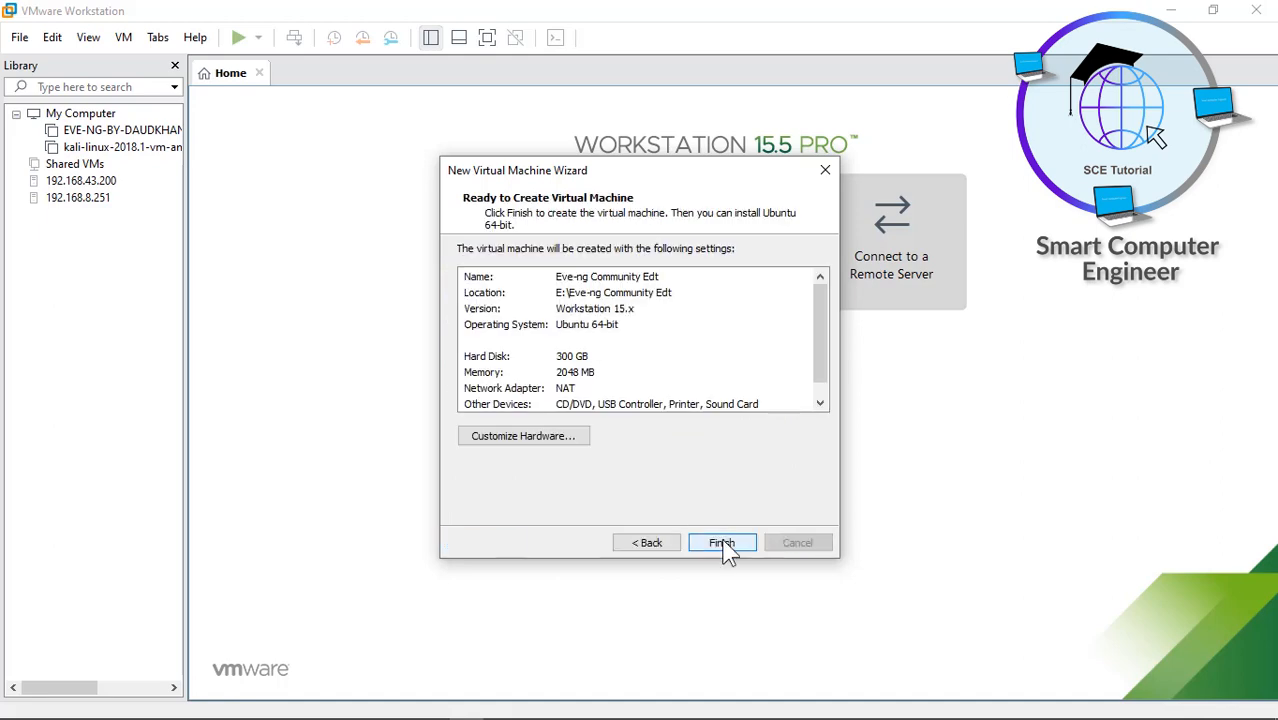
{"action": "left_click", "coordinate": [549, 438]}
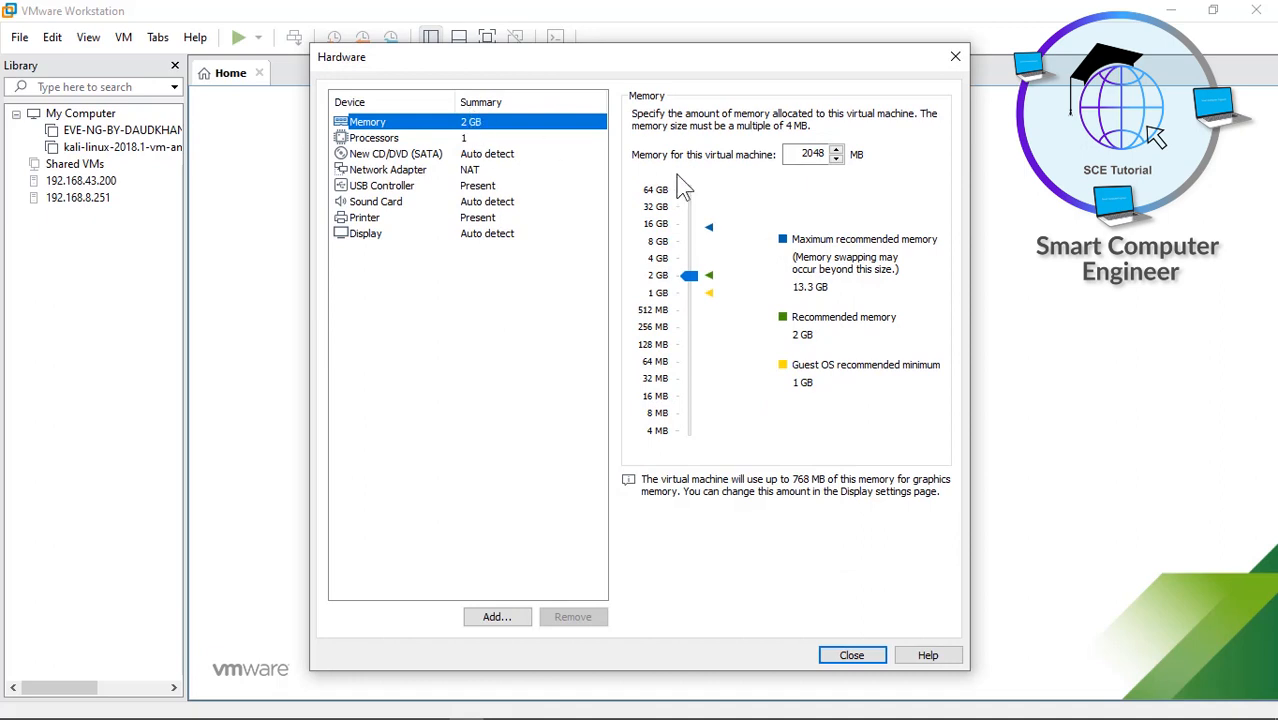
- Give the VM 8192 MB of memory and 2 processors
{"action": "left_click", "coordinate": [663, 241]}
{"action": "left_click", "coordinate": [399, 140]}
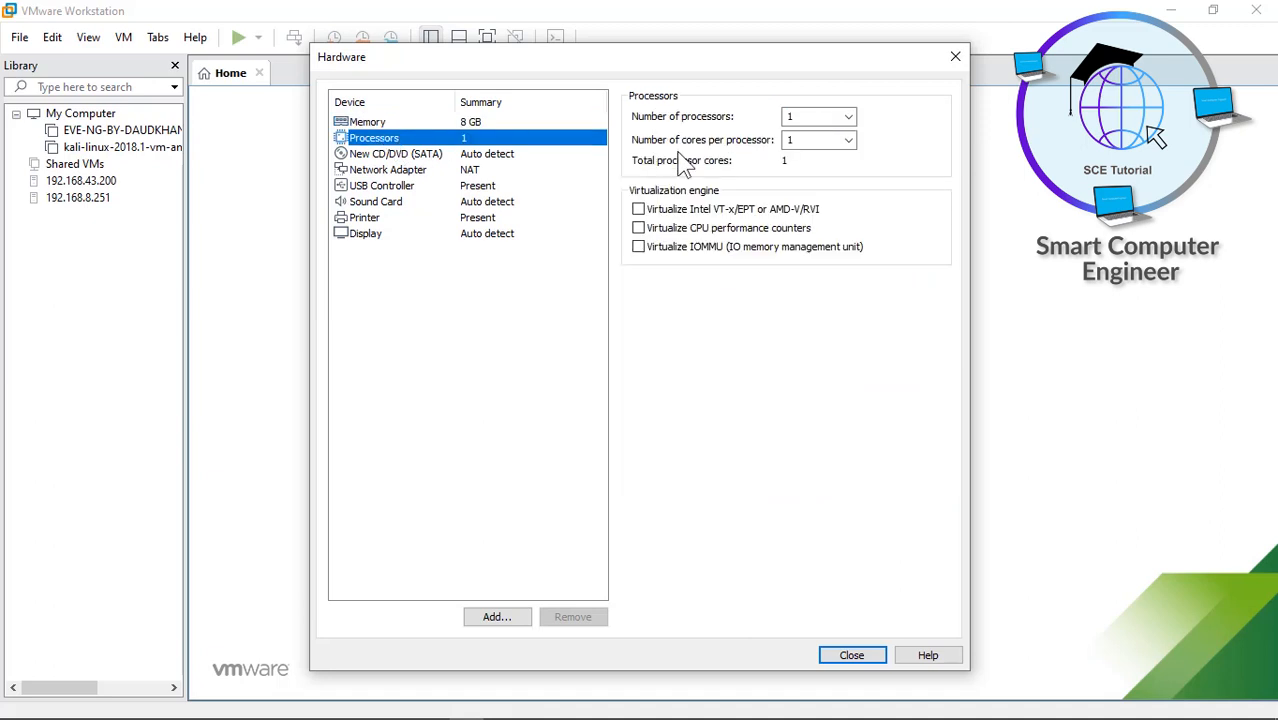
{"action": "left_click", "coordinate": [849, 115]}
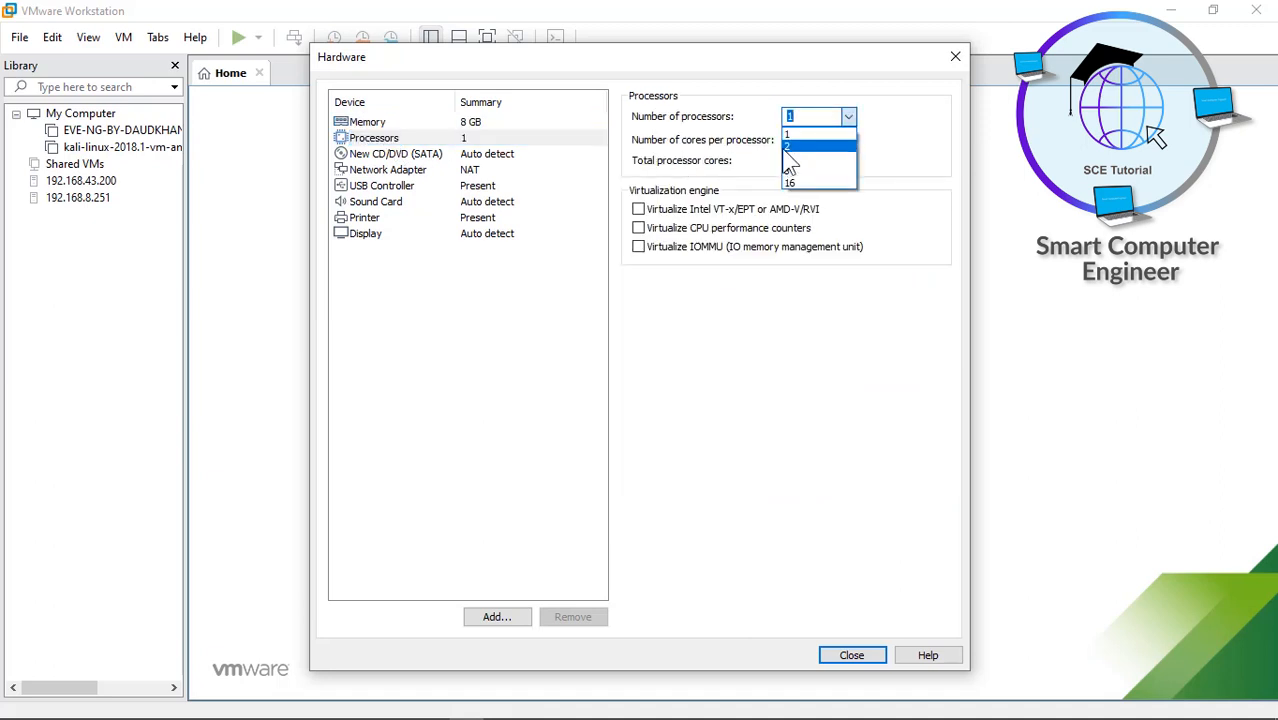
{"action": "left_click", "coordinate": [810, 146]}
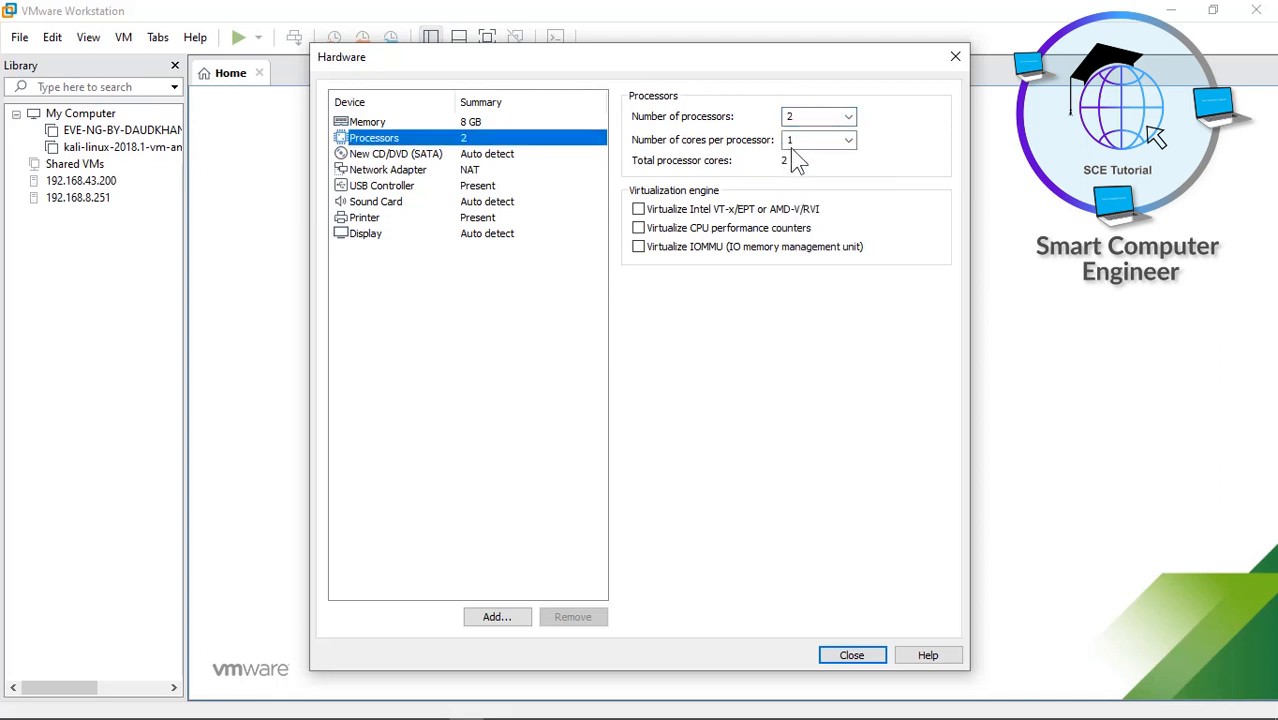
- Attach the EVE-20171007 ISO image to the CD/DVD drive and close the hardware settings
{"action": "left_click", "coordinate": [486, 155]}
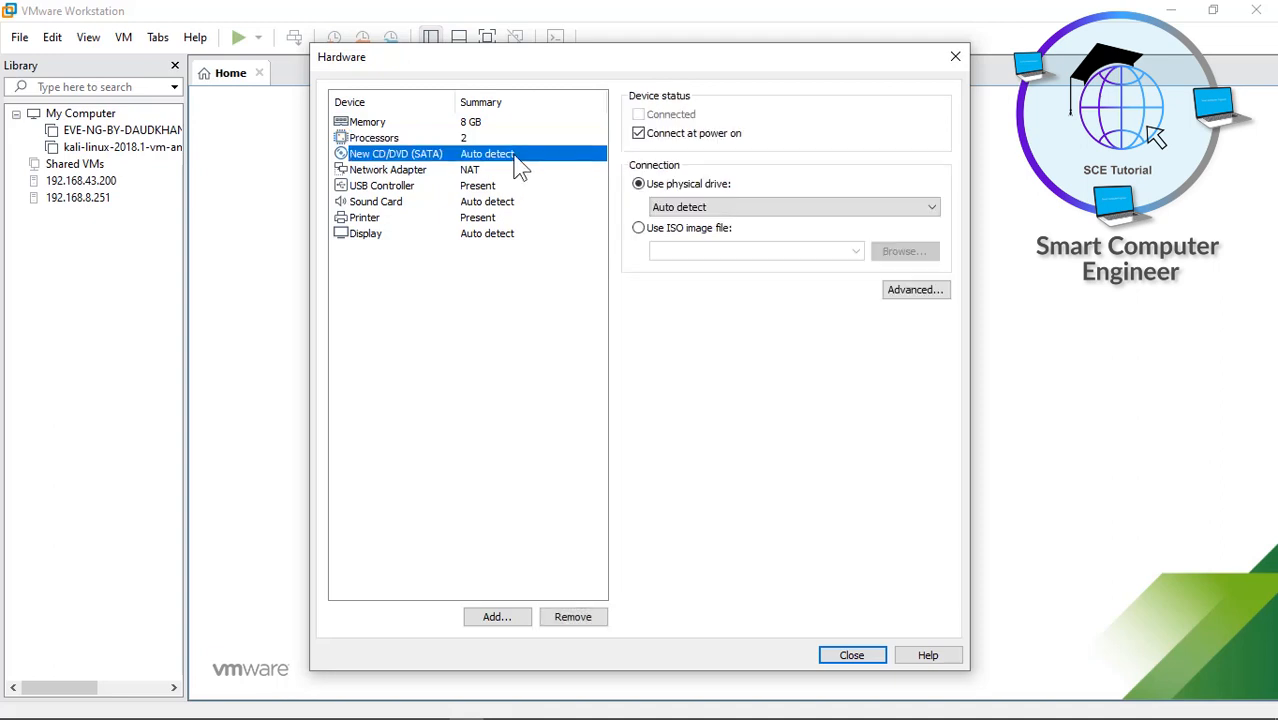
{"action": "left_click", "coordinate": [663, 238]}
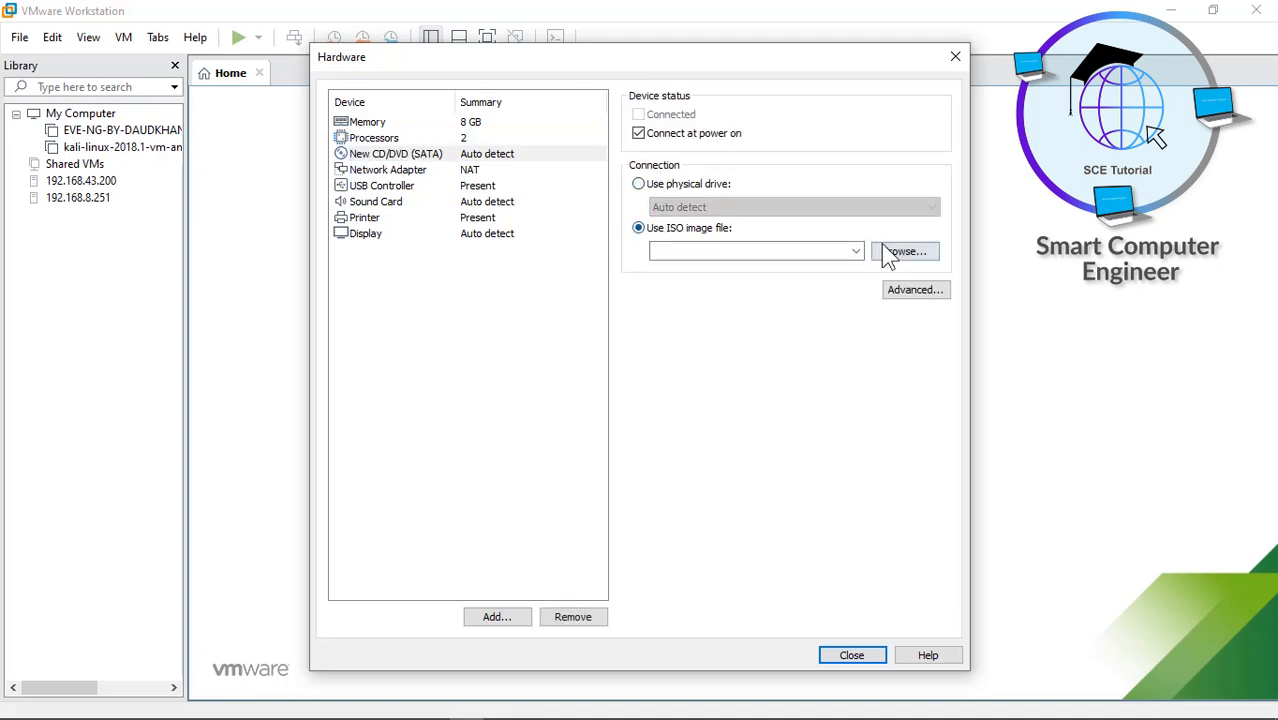
{"action": "left_click", "coordinate": [903, 252]}
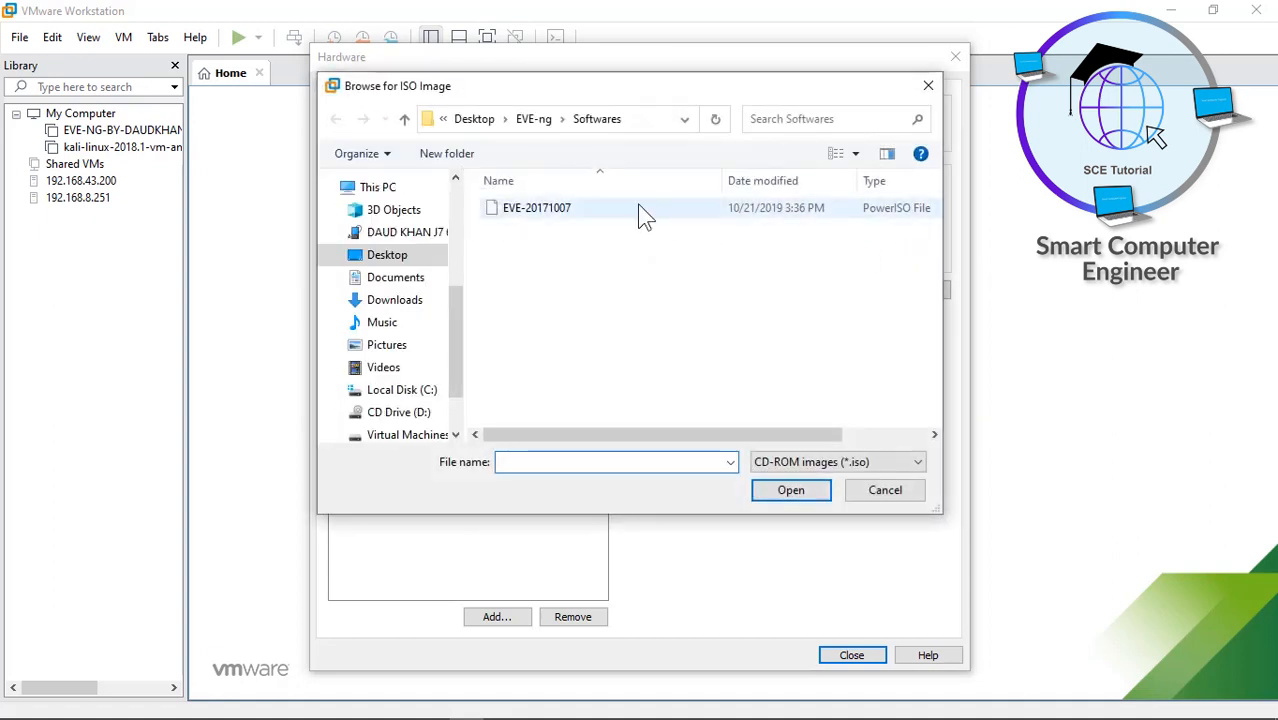
{"action": "left_click", "coordinate": [555, 212]}
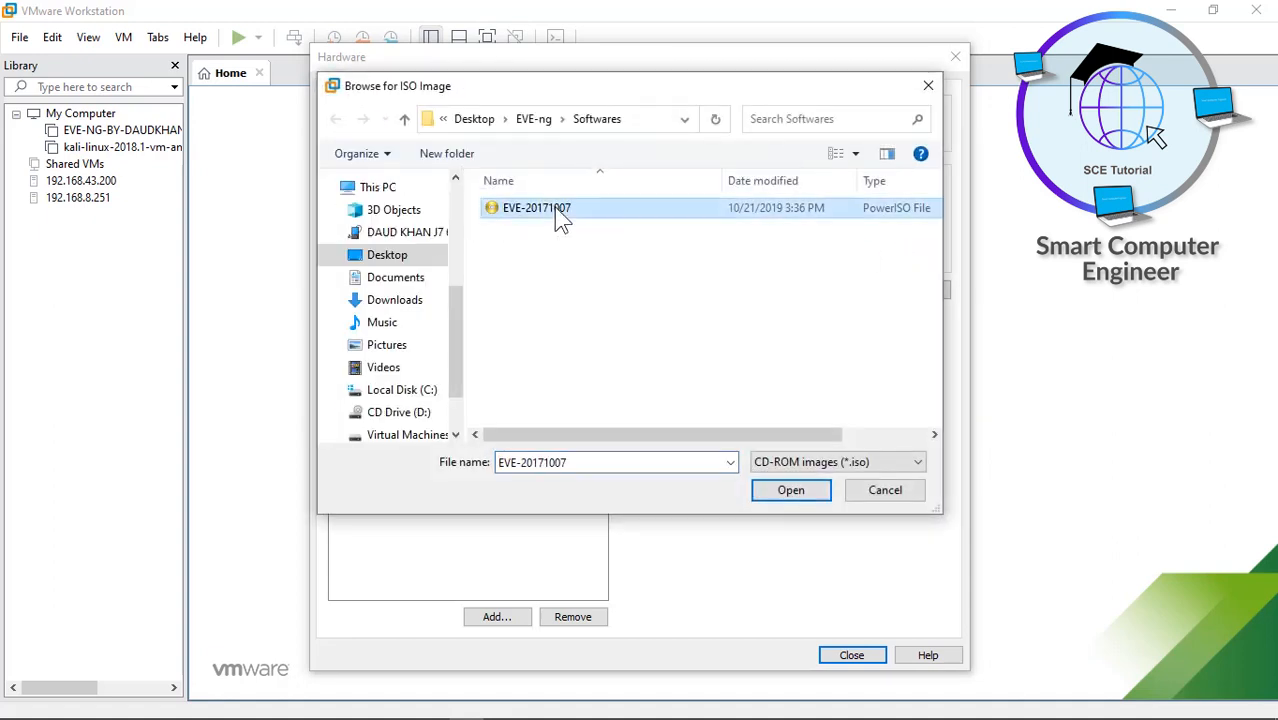
{"action": "left_click", "coordinate": [792, 488]}
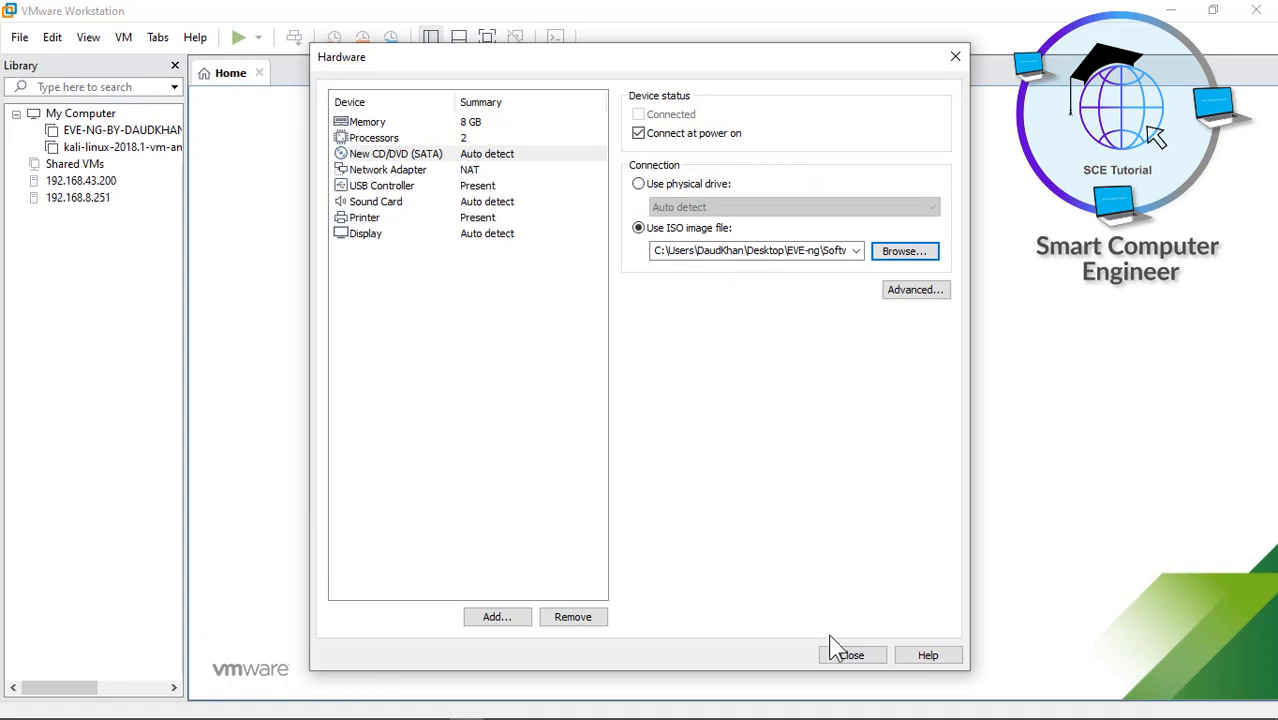
{"action": "left_click", "coordinate": [845, 656]}
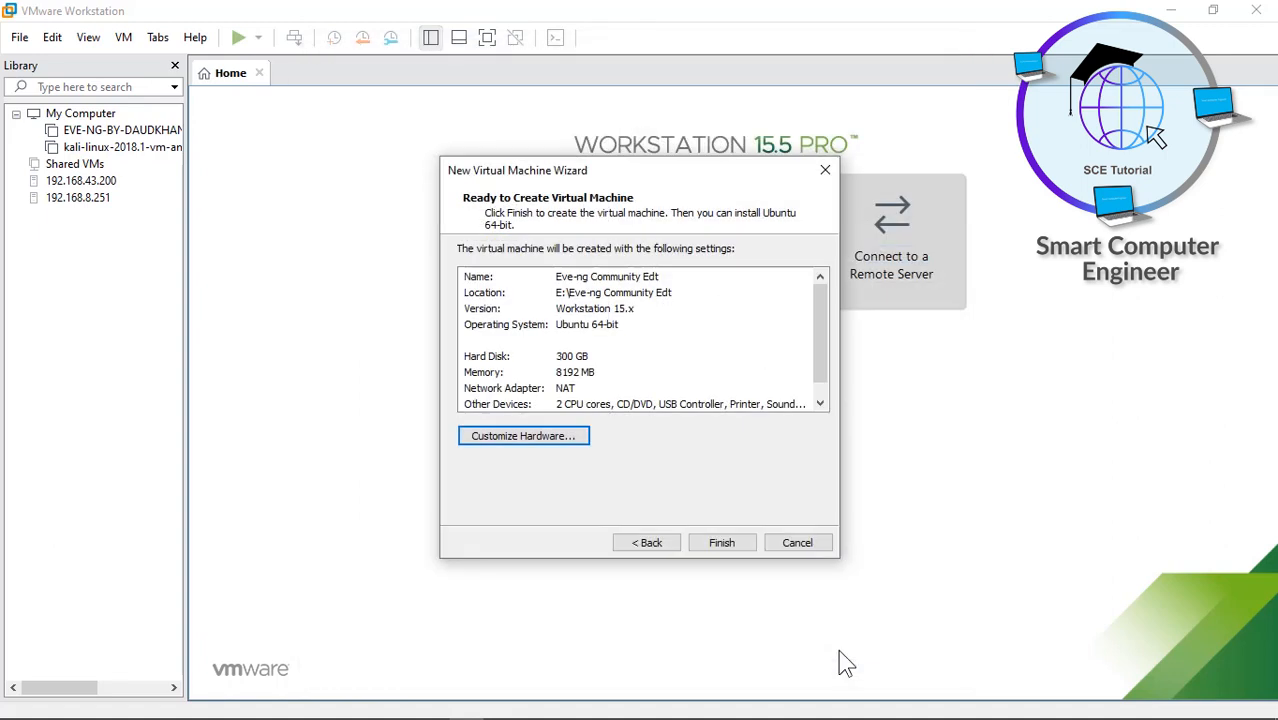
- Create the Eve-ng Community Edt VM, power it on, and choose English as the boot language
{"action": "left_click", "coordinate": [720, 543]}
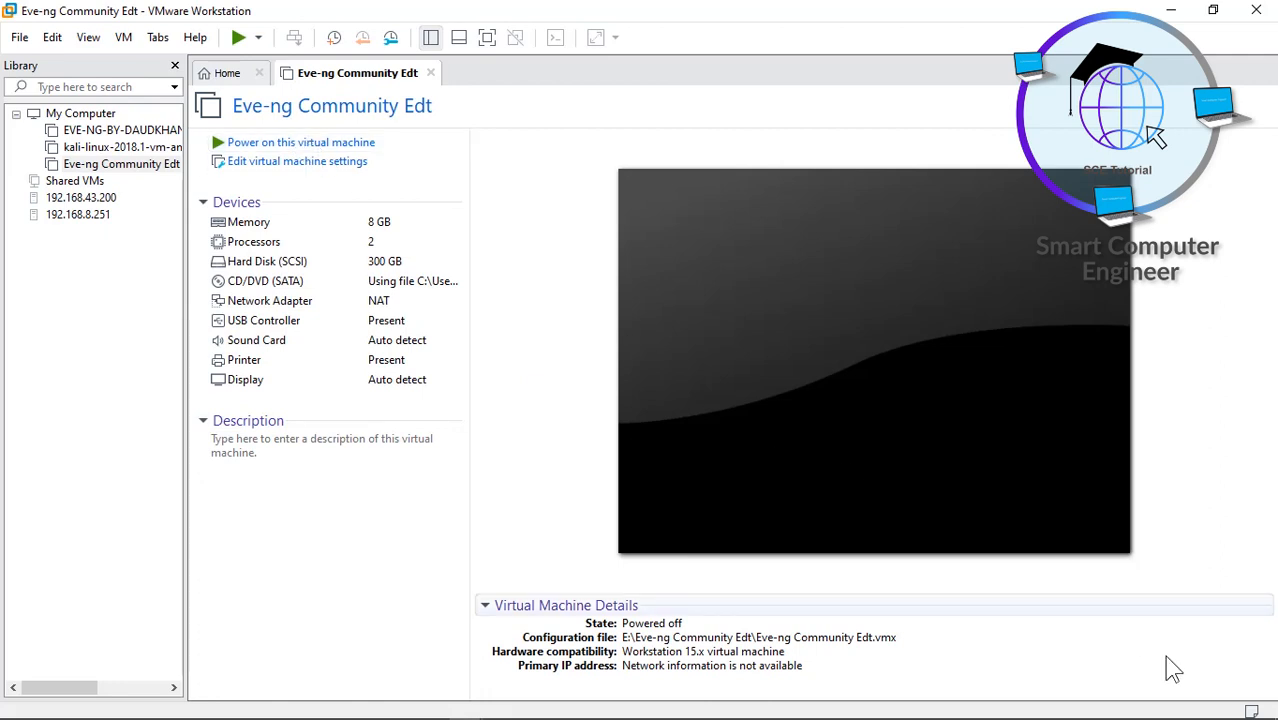
{"action": "mouse_move", "coordinate": [1095, 714]}
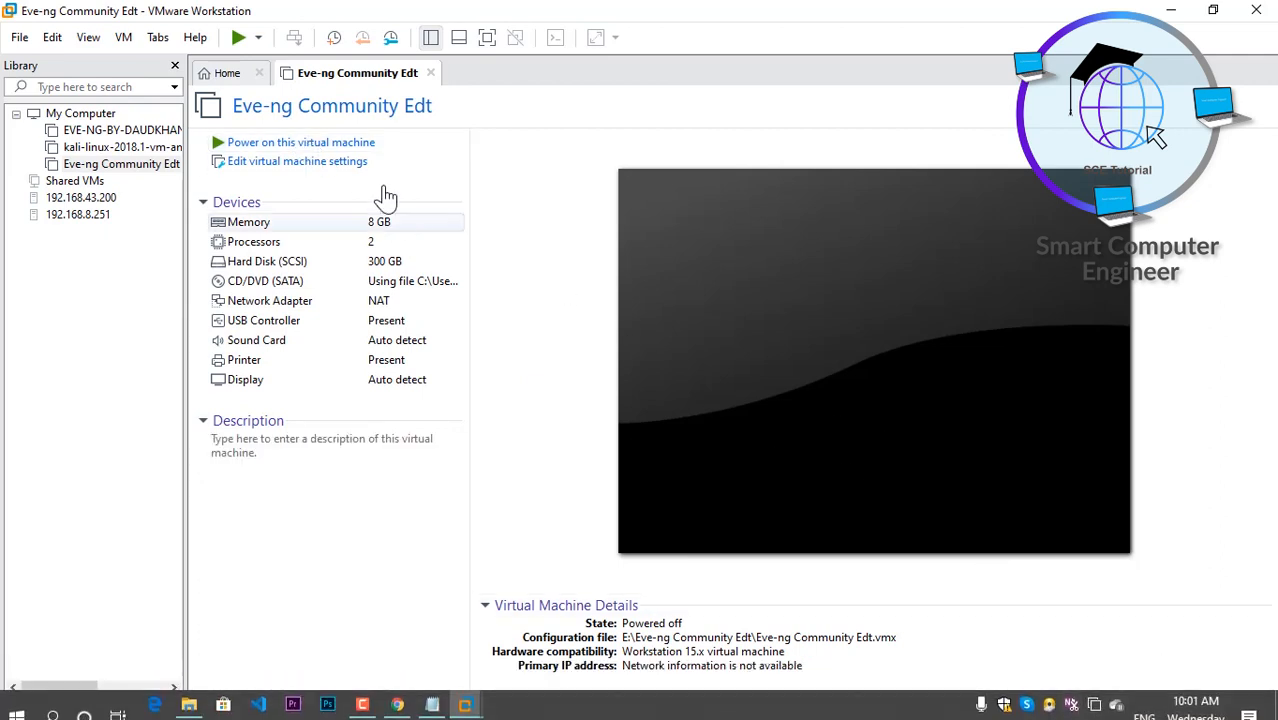
{"action": "left_click", "coordinate": [345, 145]}
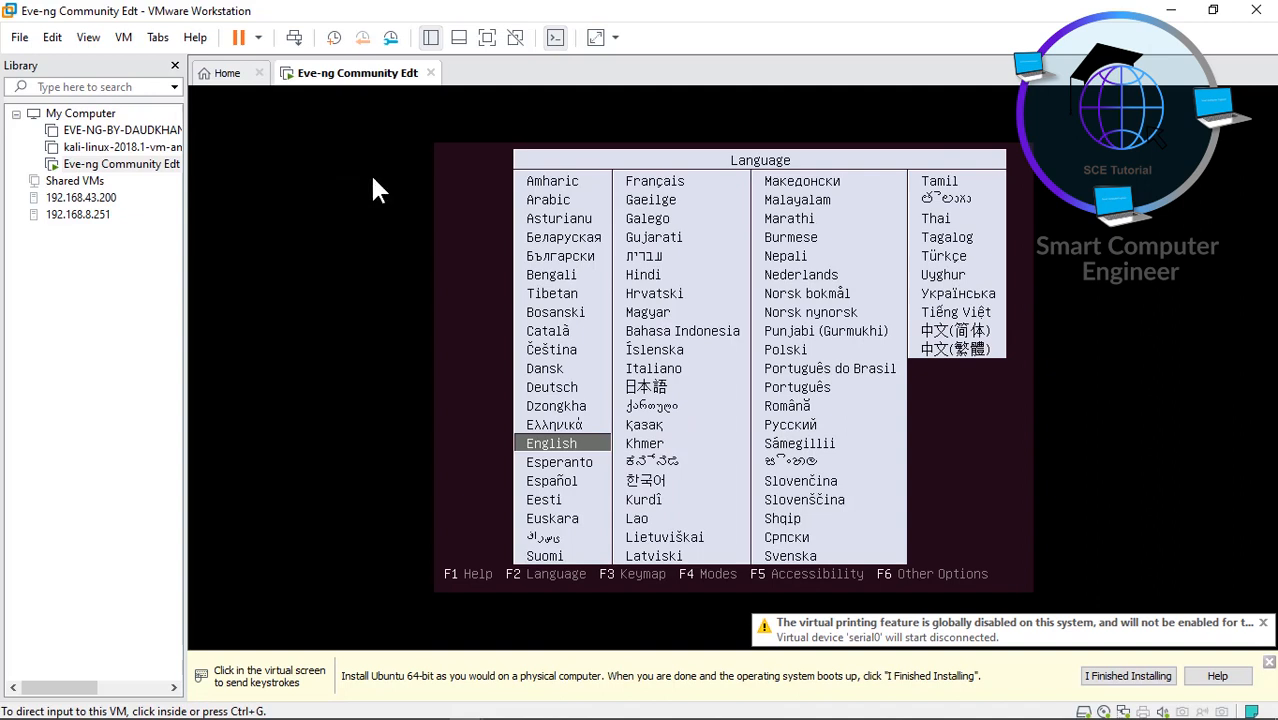
{"action": "left_click", "coordinate": [545, 445]}
{"action": "key", "text": "Return"}
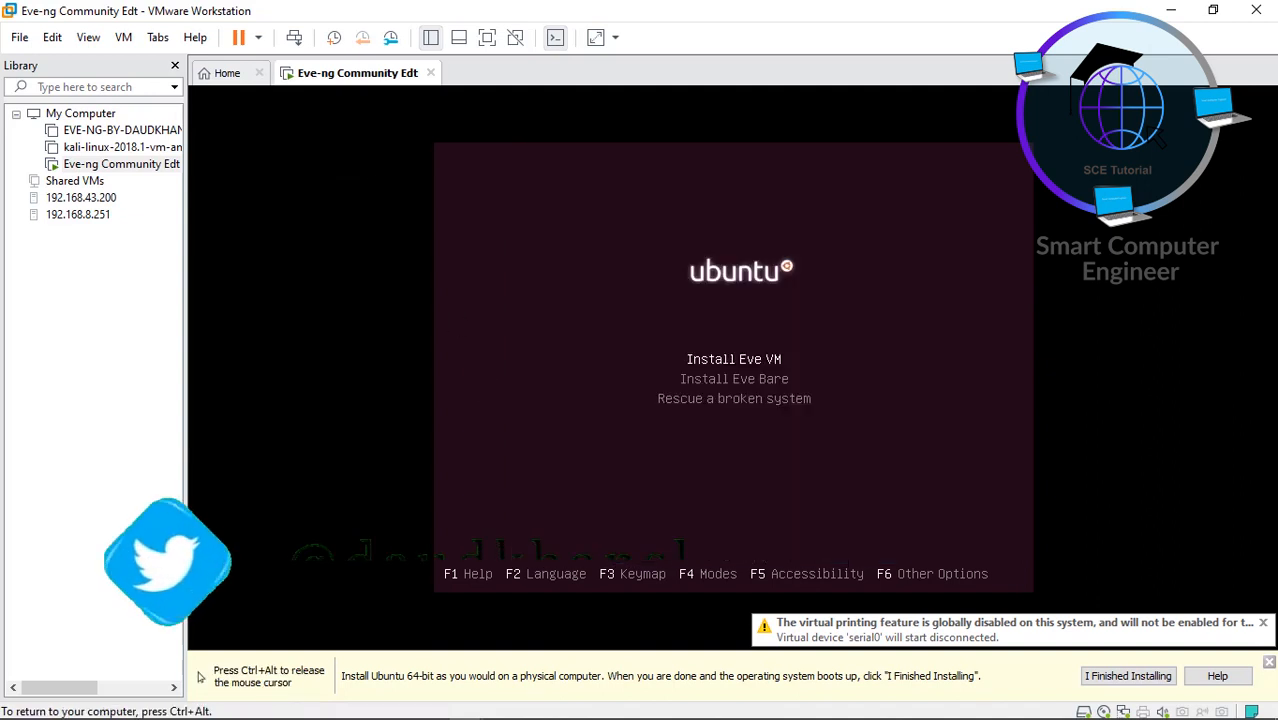
- Launch the Install Eve VM boot option and dismiss the installation hint bar
{"action": "key", "text": "ctrl+alt"}
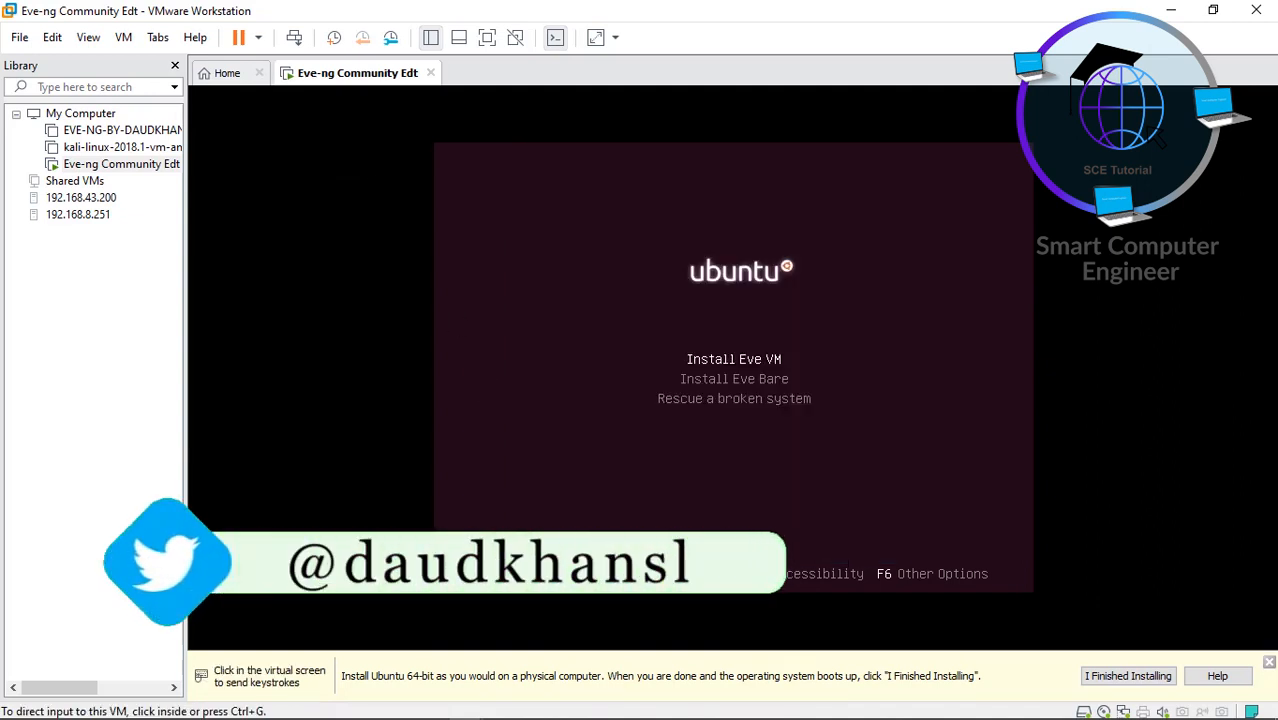
{"action": "left_click", "coordinate": [714, 365]}
{"action": "key", "text": "Return"}
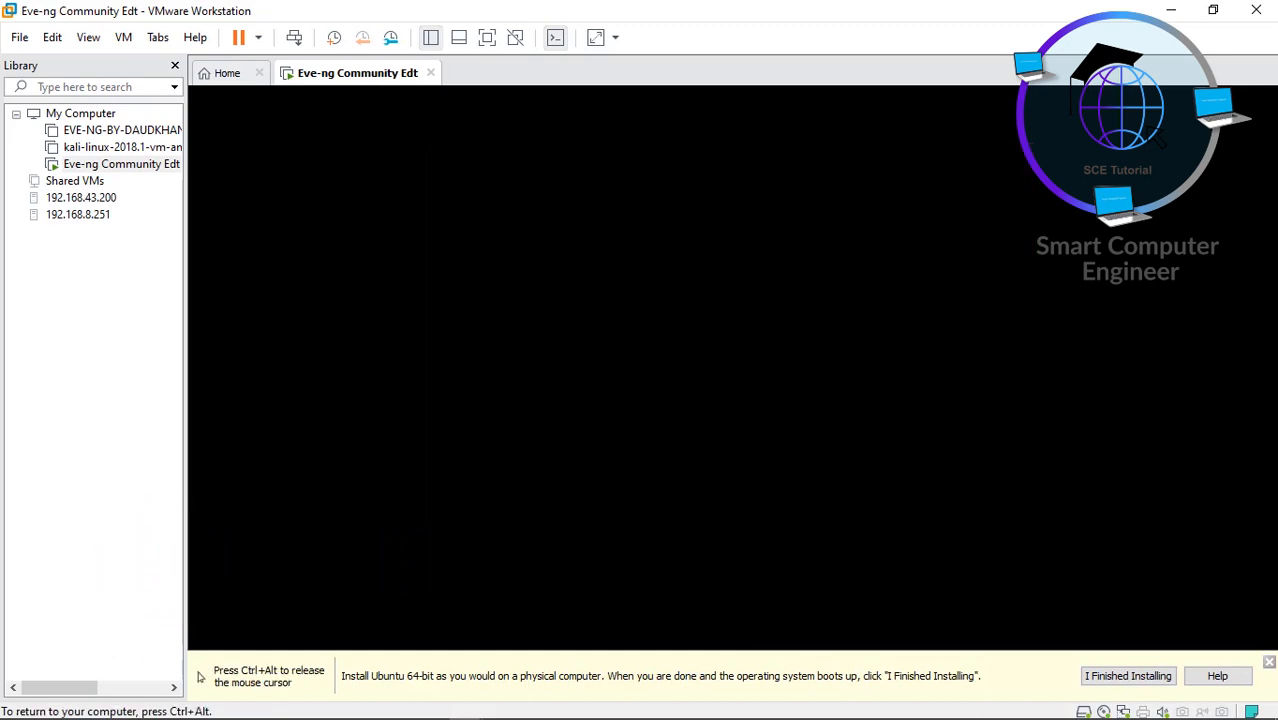
{"action": "key", "text": "ctrl+alt"}
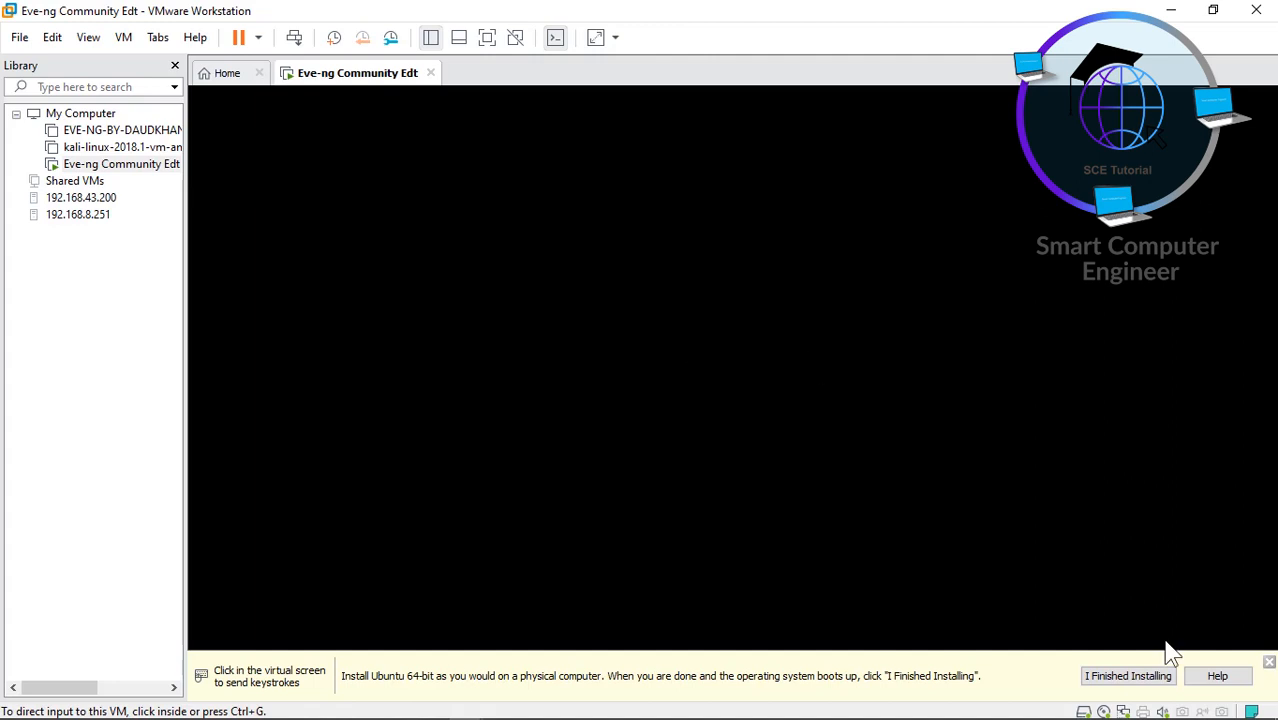
{"action": "left_click", "coordinate": [1267, 665]}
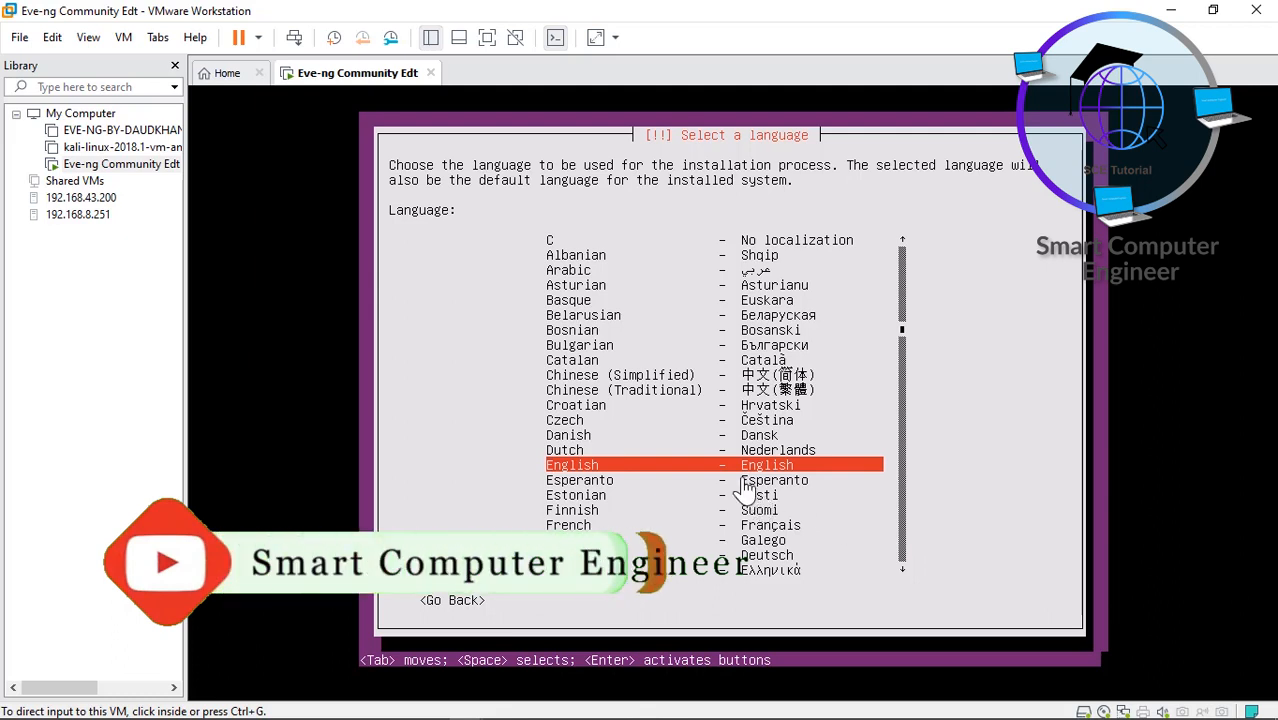
- Choose English as the installation language and United States as the location
{"action": "left_click", "coordinate": [598, 487]}
{"action": "key", "text": "Return"}
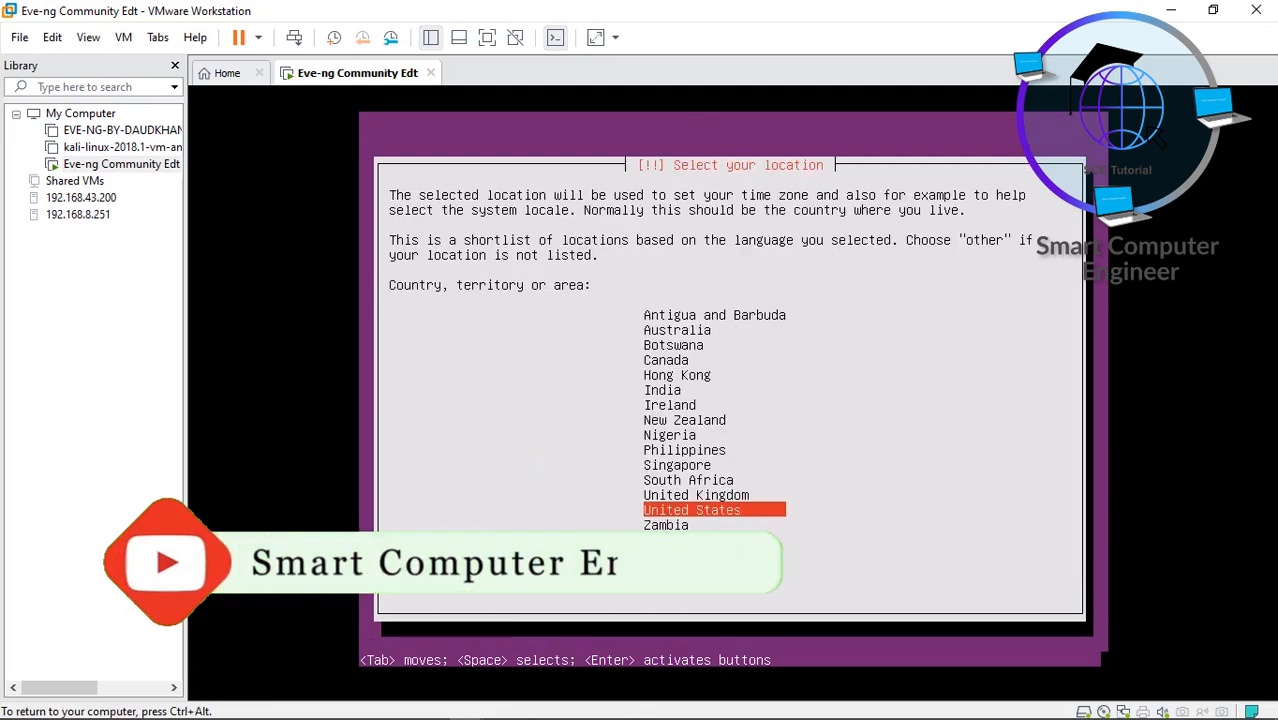
{"action": "key", "text": "Return"}
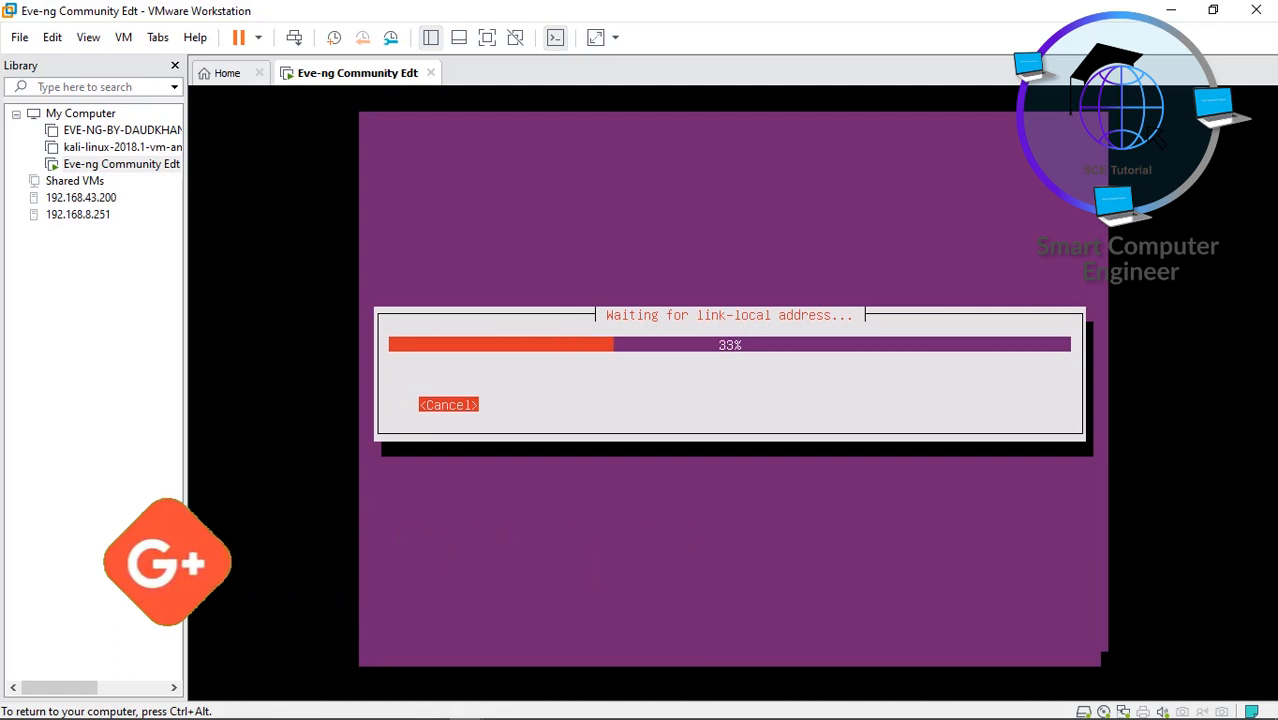
- Switch the VM to full screen with Ctrl+Alt+Enter while the network is detected
{"action": "key", "text": "ctrl+alt+Return"}
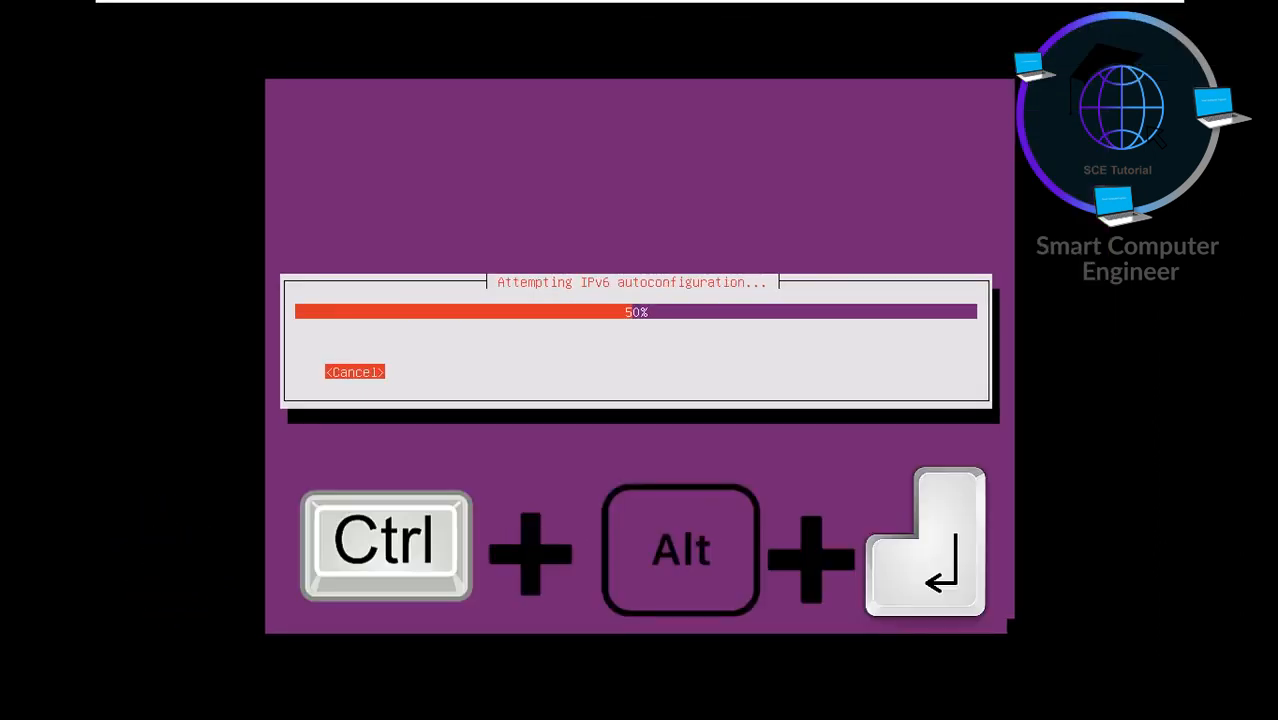
{"action": "key", "text": "ctrl+alt+Return"}
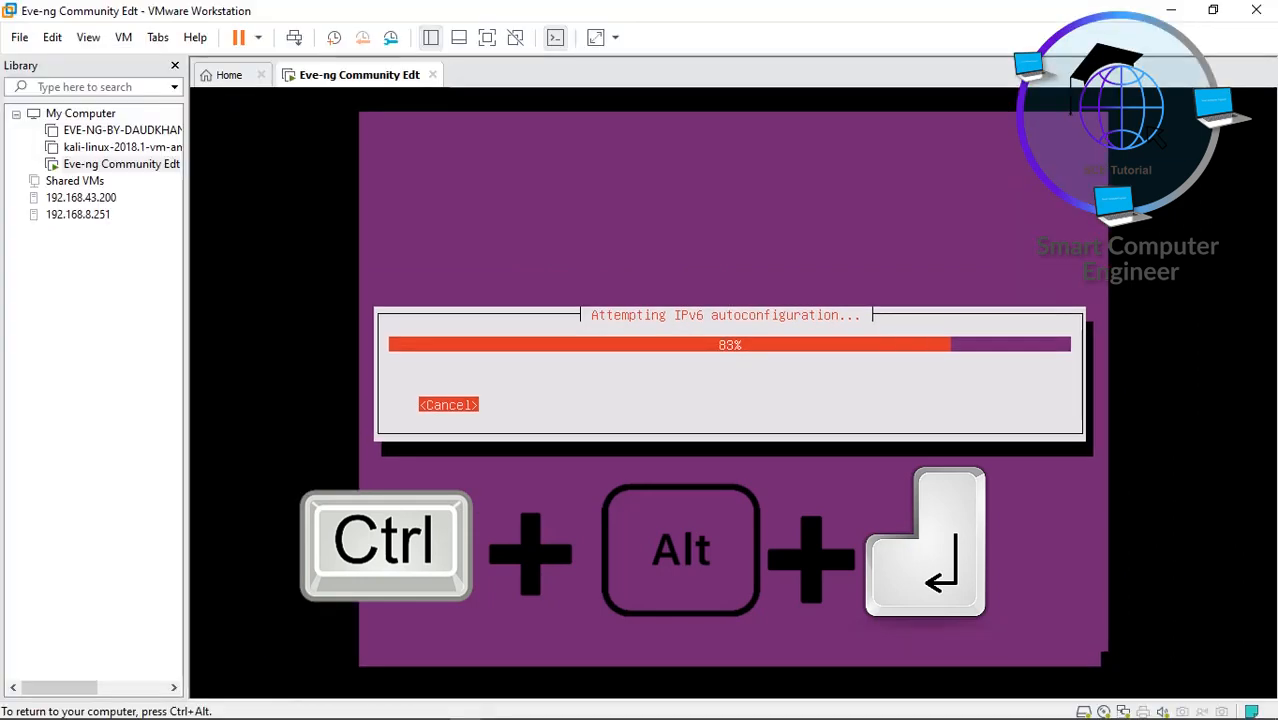
{"action": "key", "text": "ctrl+alt+Return"}
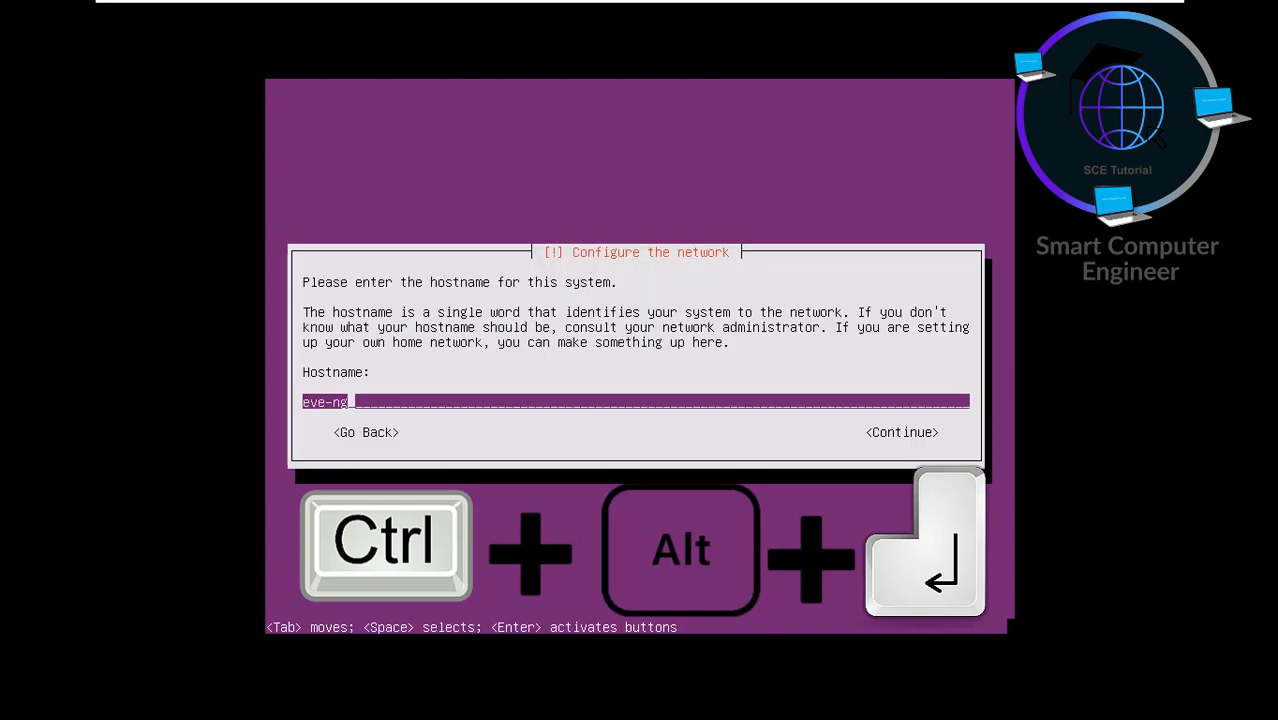
- Set the hostname to eve-ng-Community, fixing typos, and accept the Asia/Karachi time zone
{"action": "type", "text": "-"}
{"action": "type", "text": "C"}
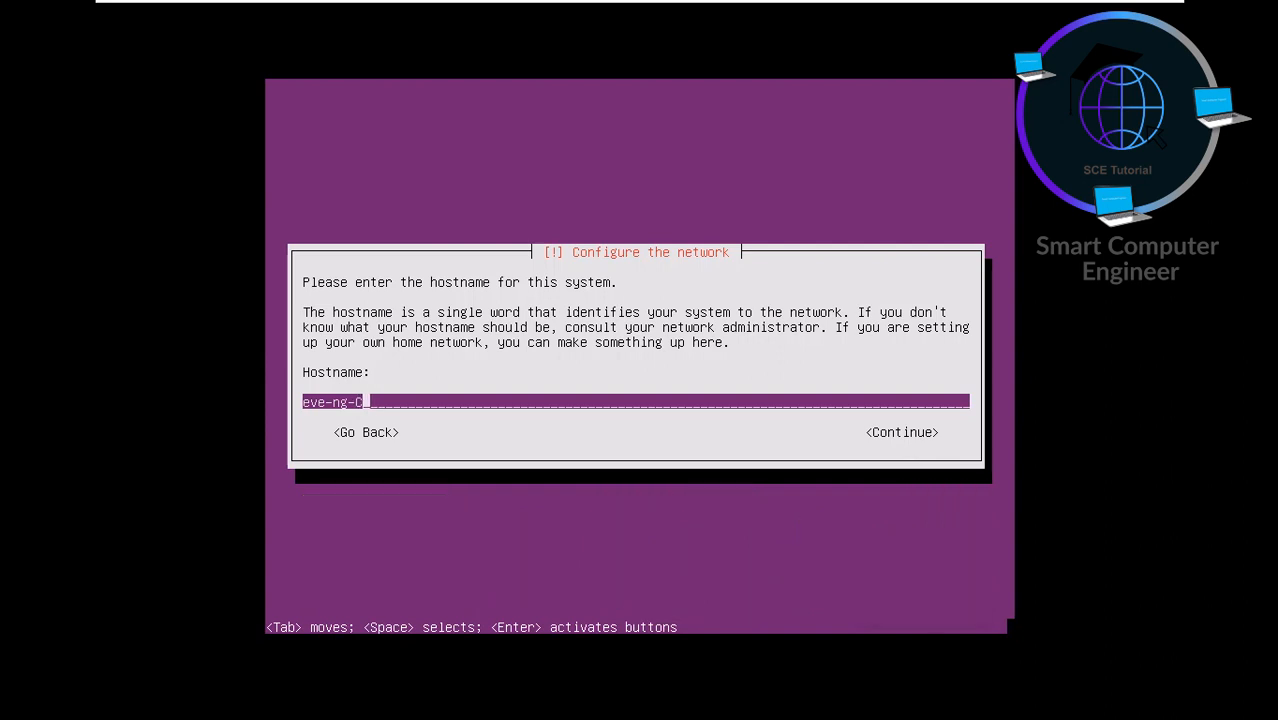
{"action": "type", "text": "ommunicty"}
{"action": "key", "text": "BackSpace"}
{"action": "key", "text": "BackSpace"}
{"action": "key", "text": "BackSpace"}
{"action": "key", "text": "BackSpace"}
{"action": "type", "text": "t"}
{"action": "key", "text": "BackSpace"}
{"action": "type", "text": "ity"}
{"action": "key", "text": "Return"}
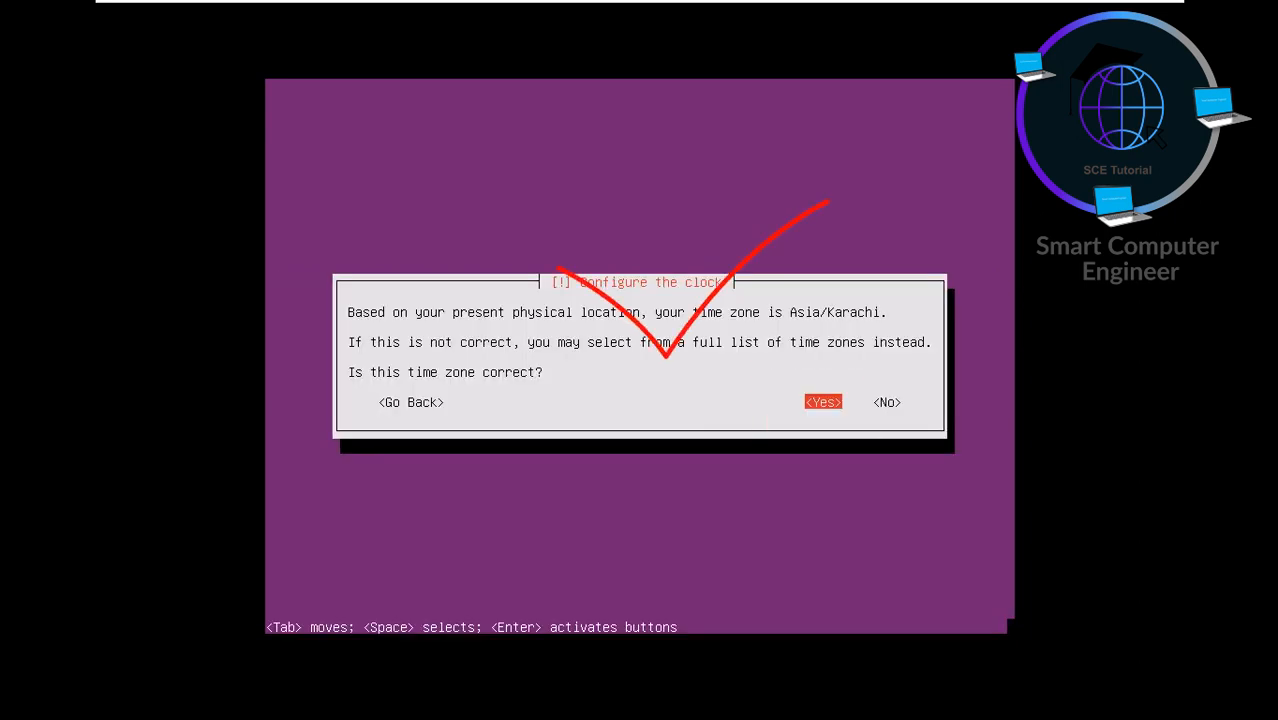
{"action": "key", "text": "Return"}
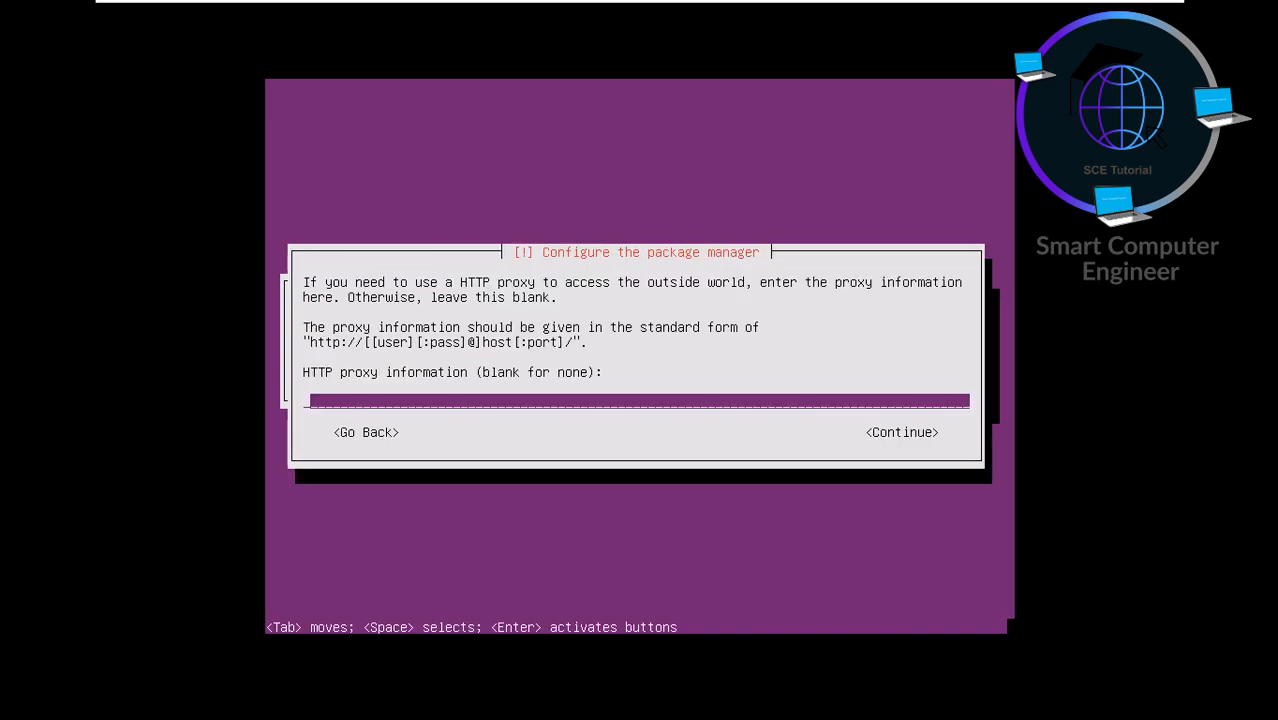
- Leave the HTTP proxy empty and select 'Install security updates automatically'
{"action": "key", "text": "Return"}
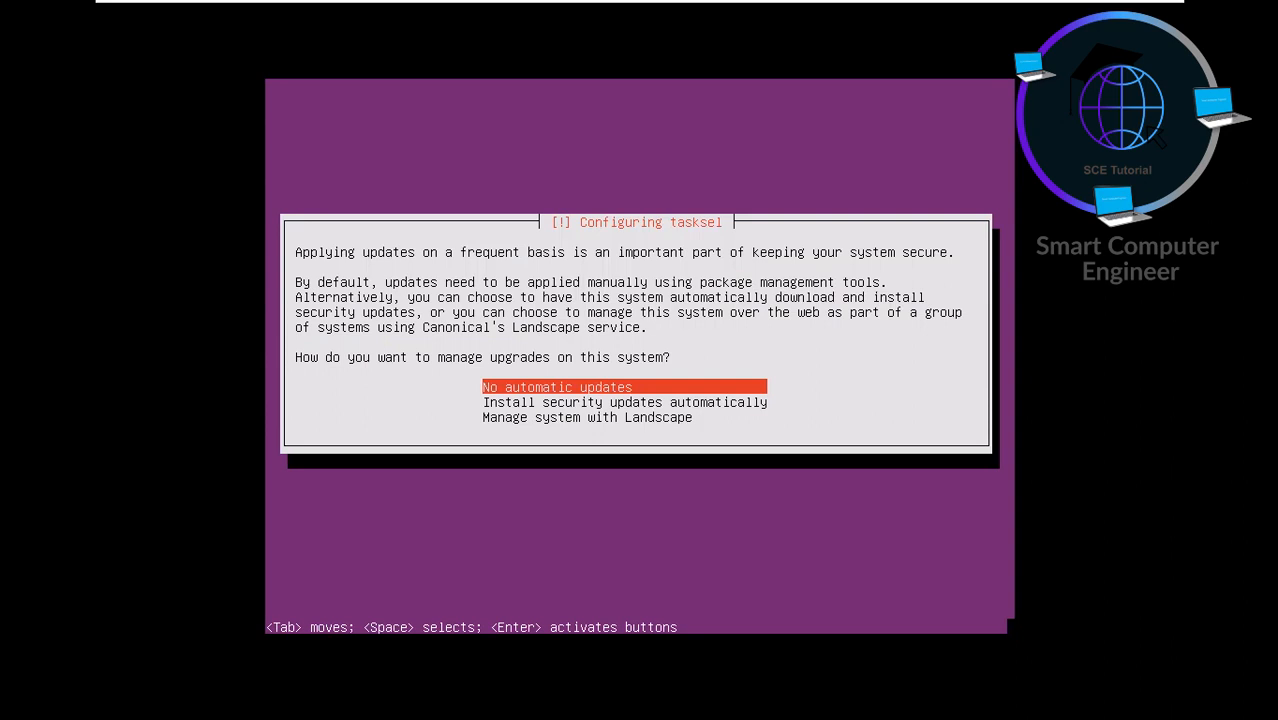
{"action": "key", "text": "Down"}
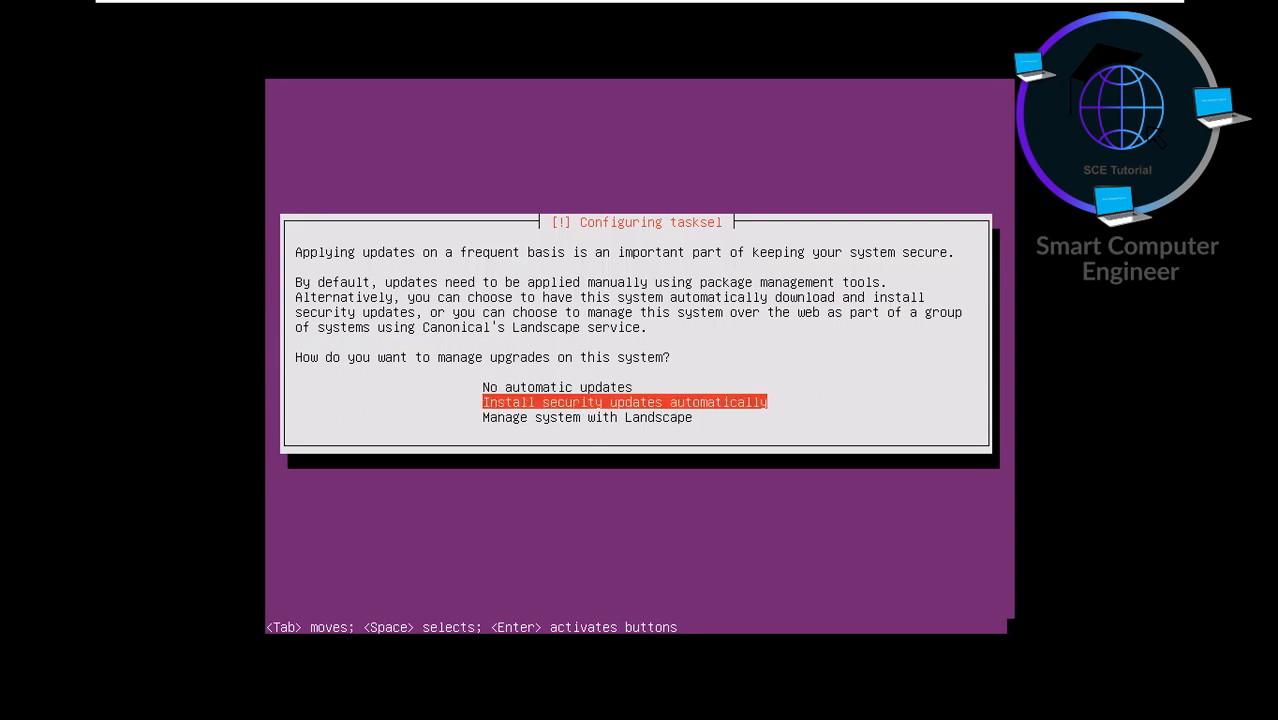
{"action": "key", "text": "Return"}
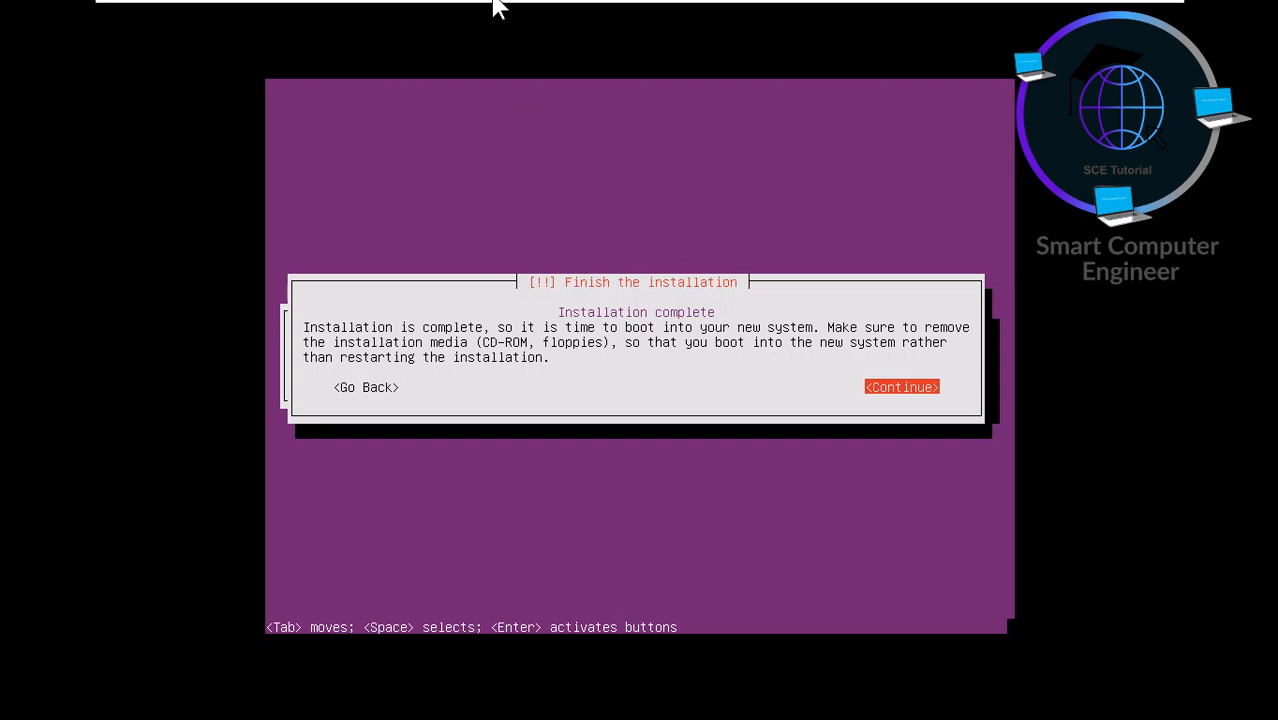
- Mark the Eve-ng VM's CD/DVD (SATA) drive as Connected in its settings and save
{"action": "mouse_move", "coordinate": [493, 3]}
{"action": "mouse_move", "coordinate": [899, 14]}
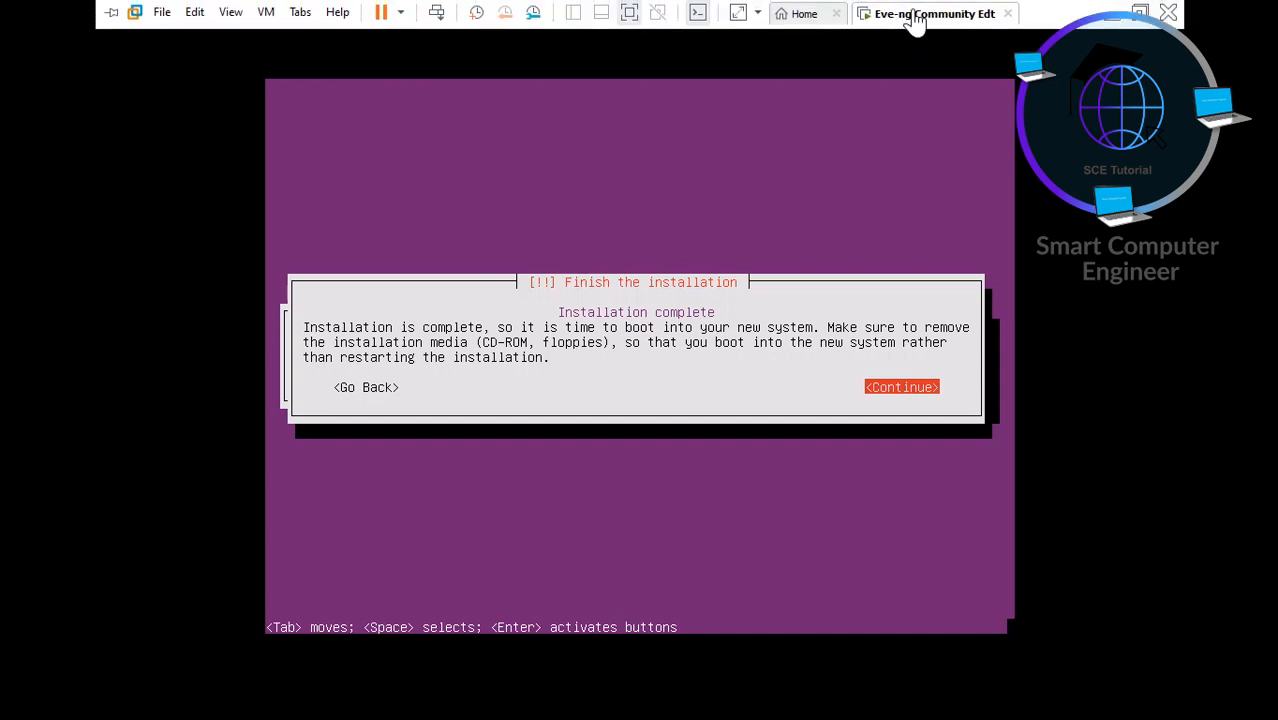
{"action": "right_click", "coordinate": [913, 15]}
{"action": "mouse_move", "coordinate": [974, 54]}
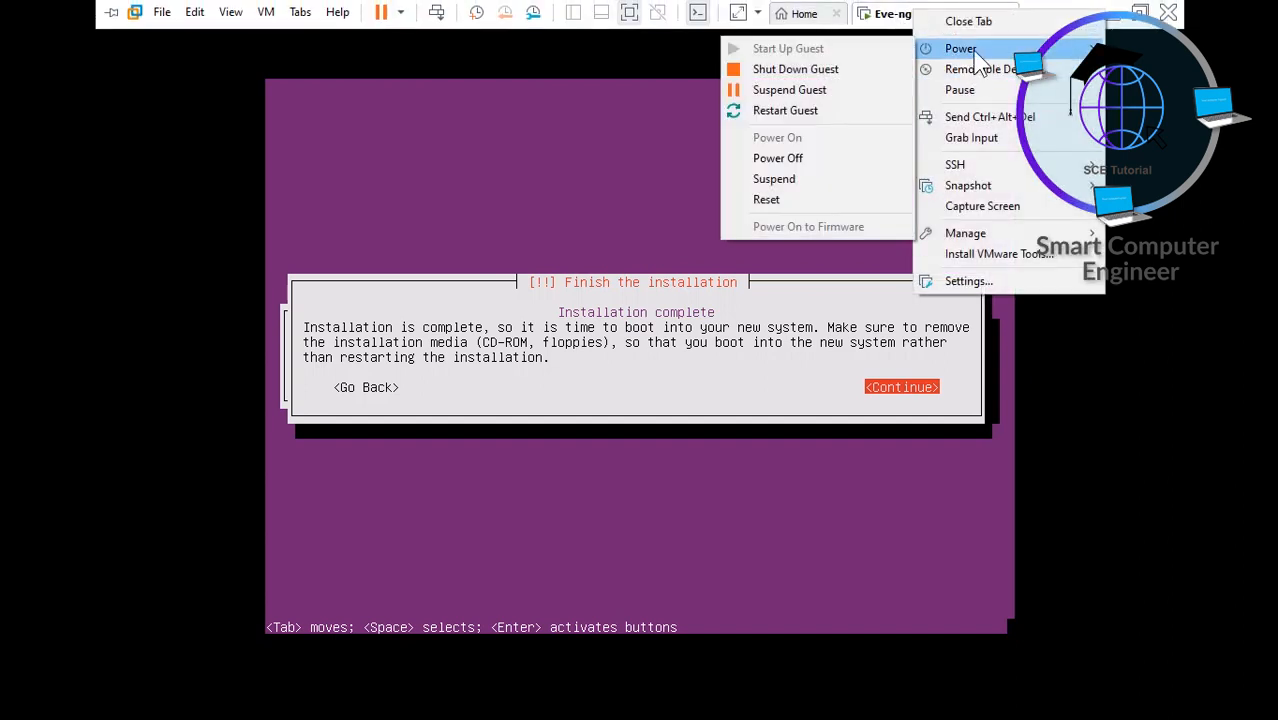
{"action": "left_click", "coordinate": [961, 284]}
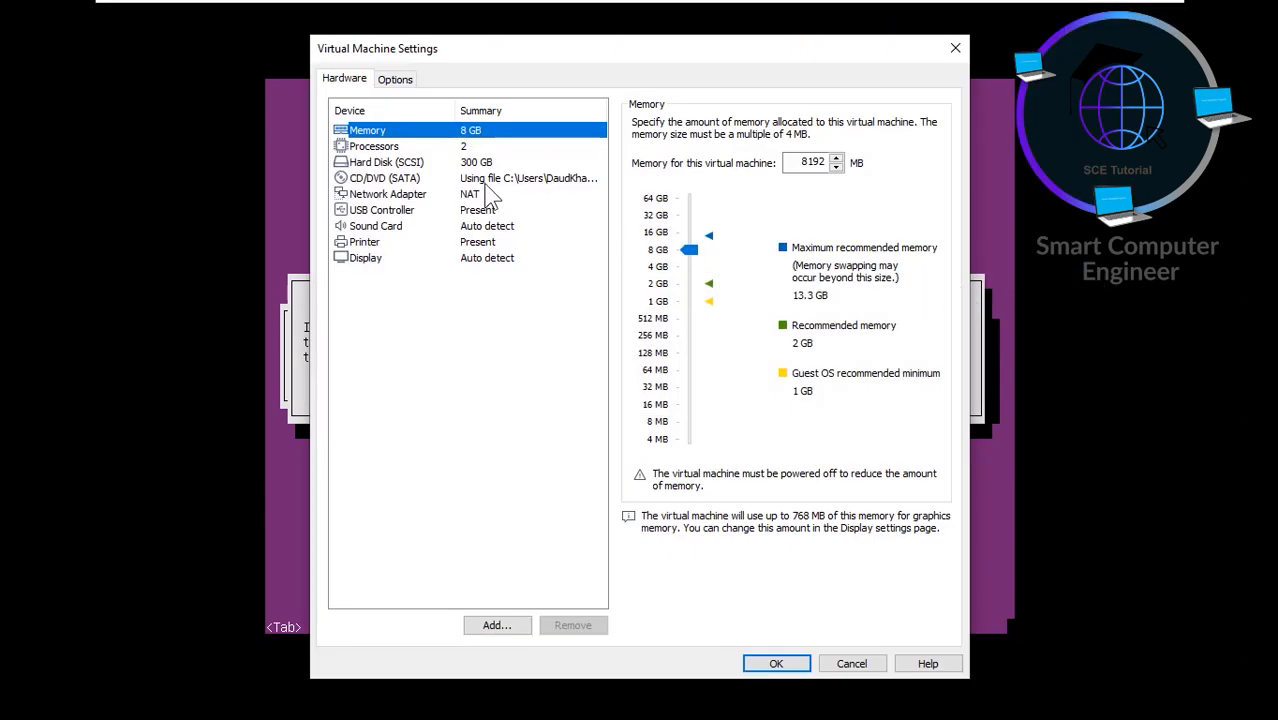
{"action": "left_click", "coordinate": [472, 188]}
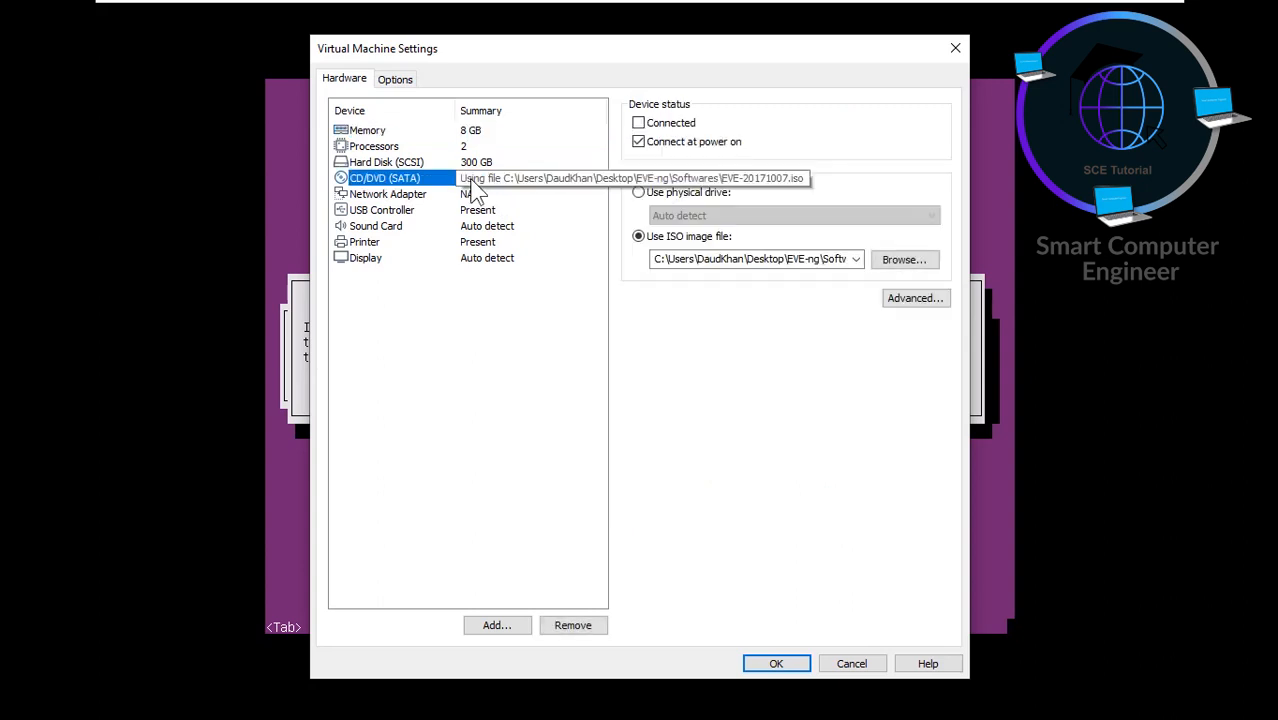
{"action": "left_click", "coordinate": [639, 124]}
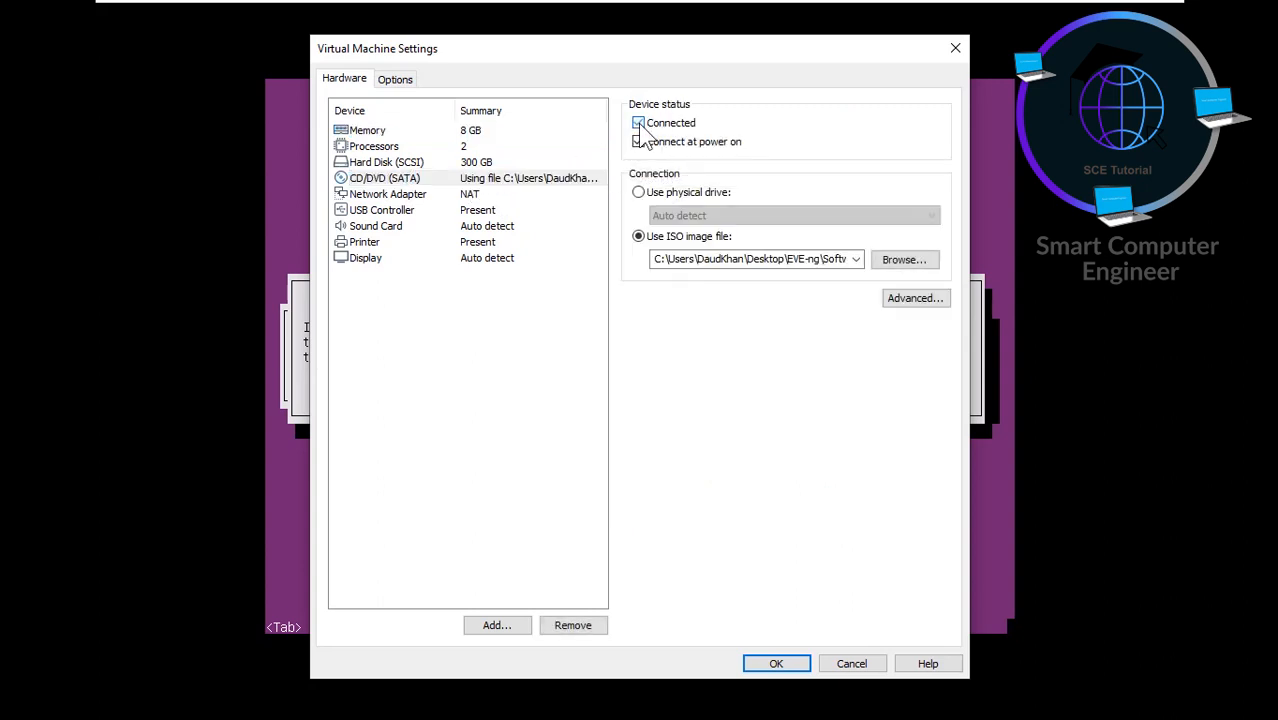
{"action": "left_click", "coordinate": [776, 666]}
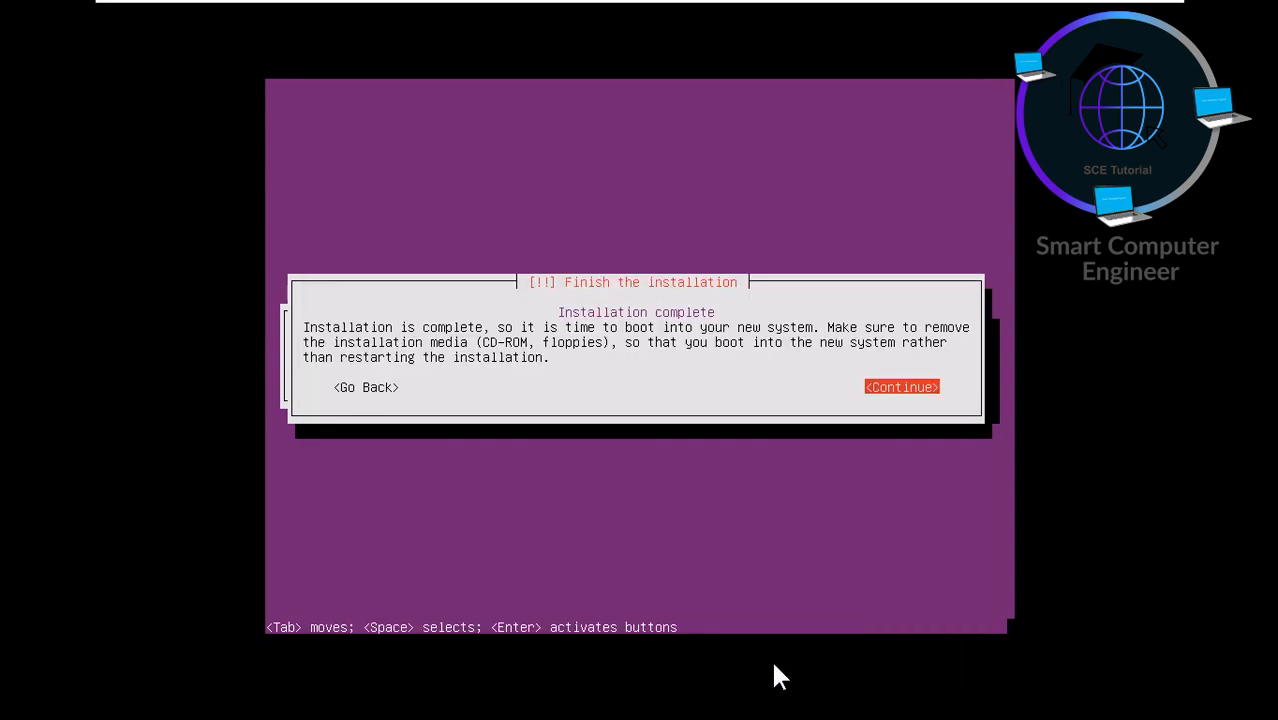
- Choose Continue on the installation-complete screen to reboot into EVE-NG
{"action": "left_click", "coordinate": [900, 400]}
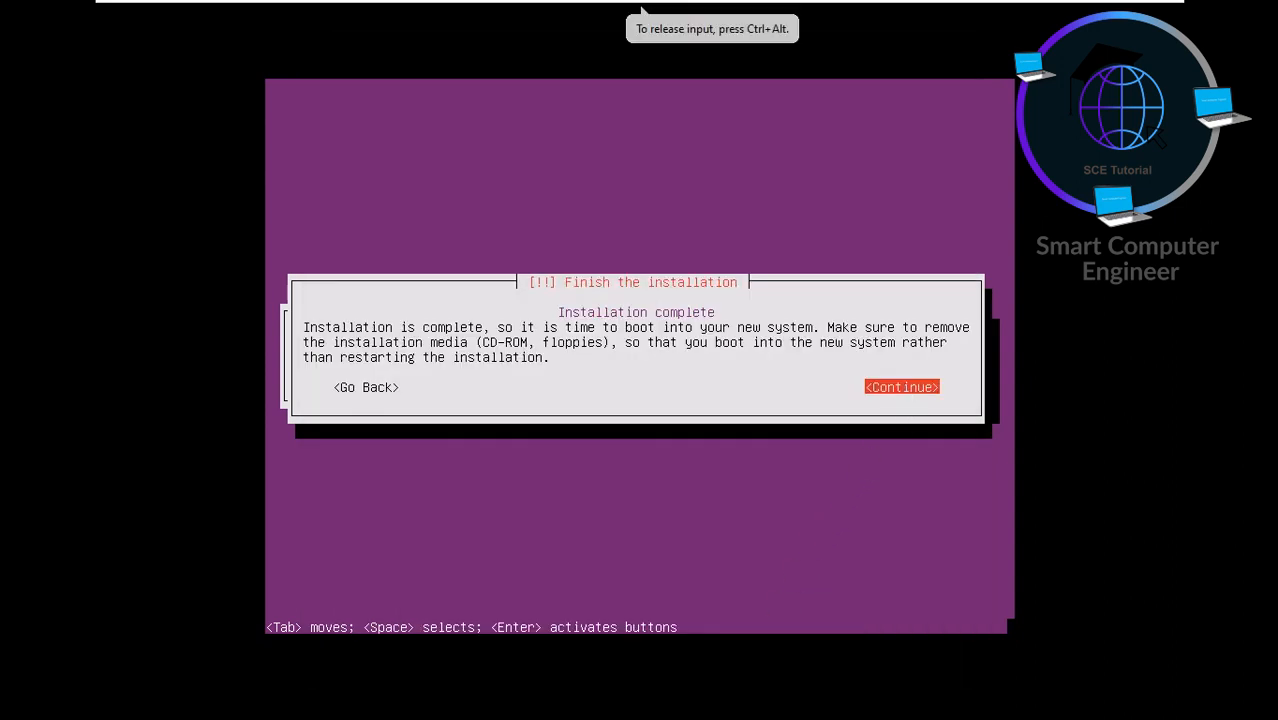
{"action": "key", "text": "Return"}
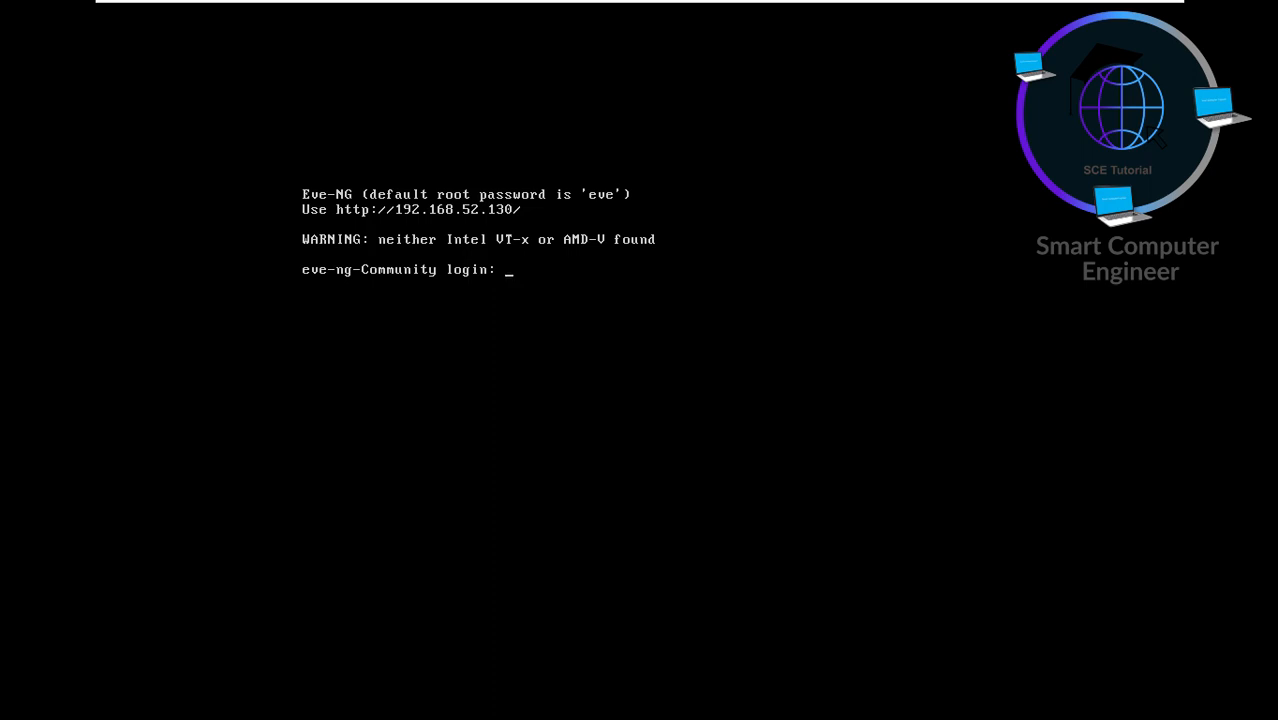
- Log in as root and set and confirm a new root password
{"action": "type", "text": "root"}
{"action": "key", "text": "Return"}
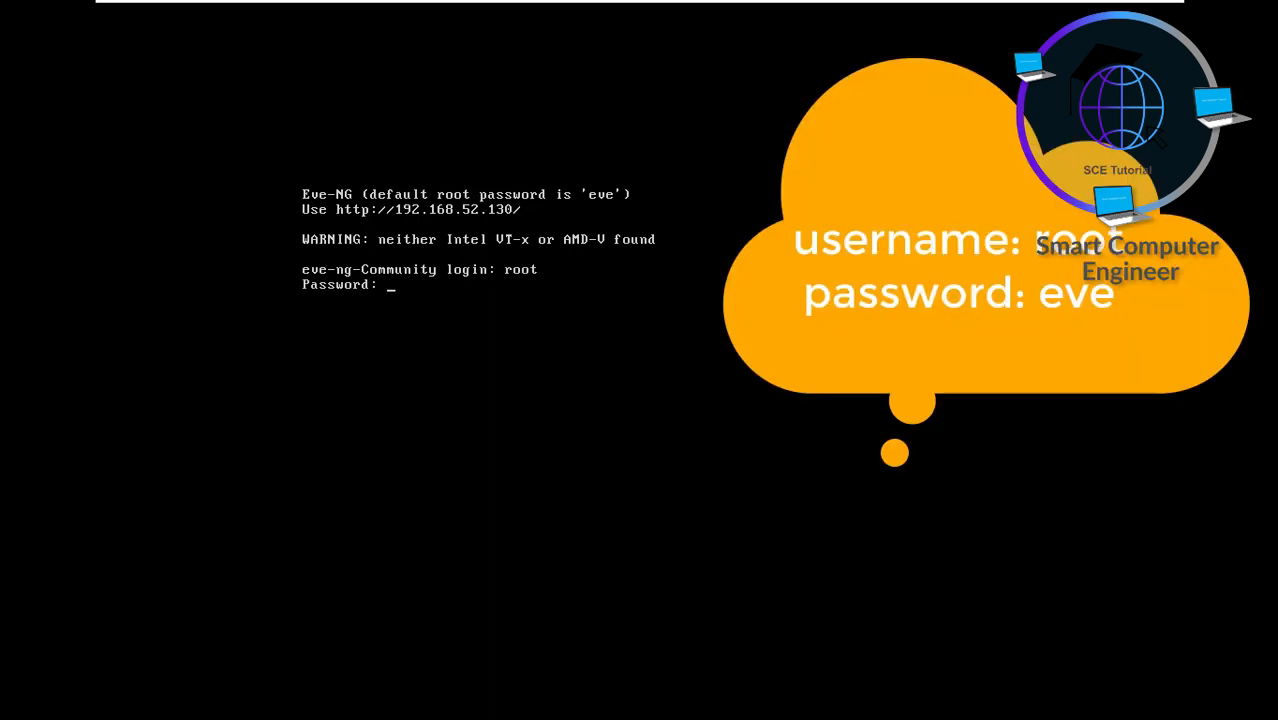
{"action": "key", "text": "Return"}
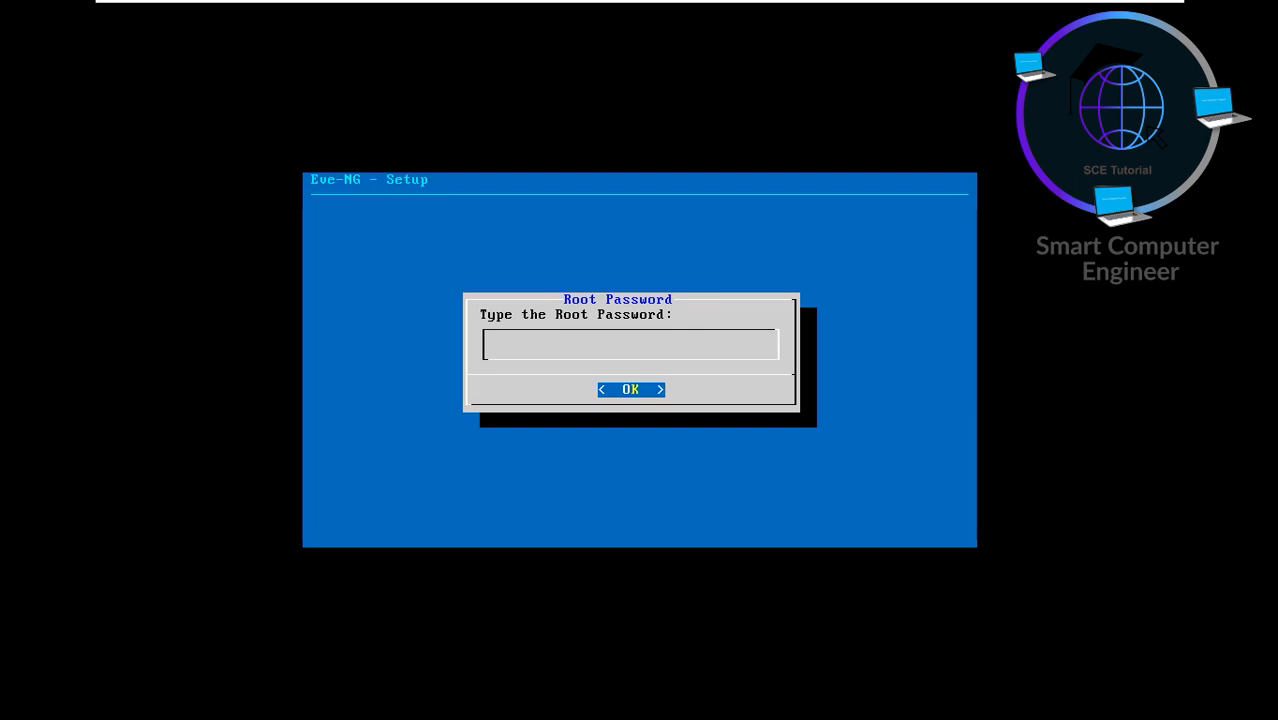
{"action": "key", "text": "Return"}
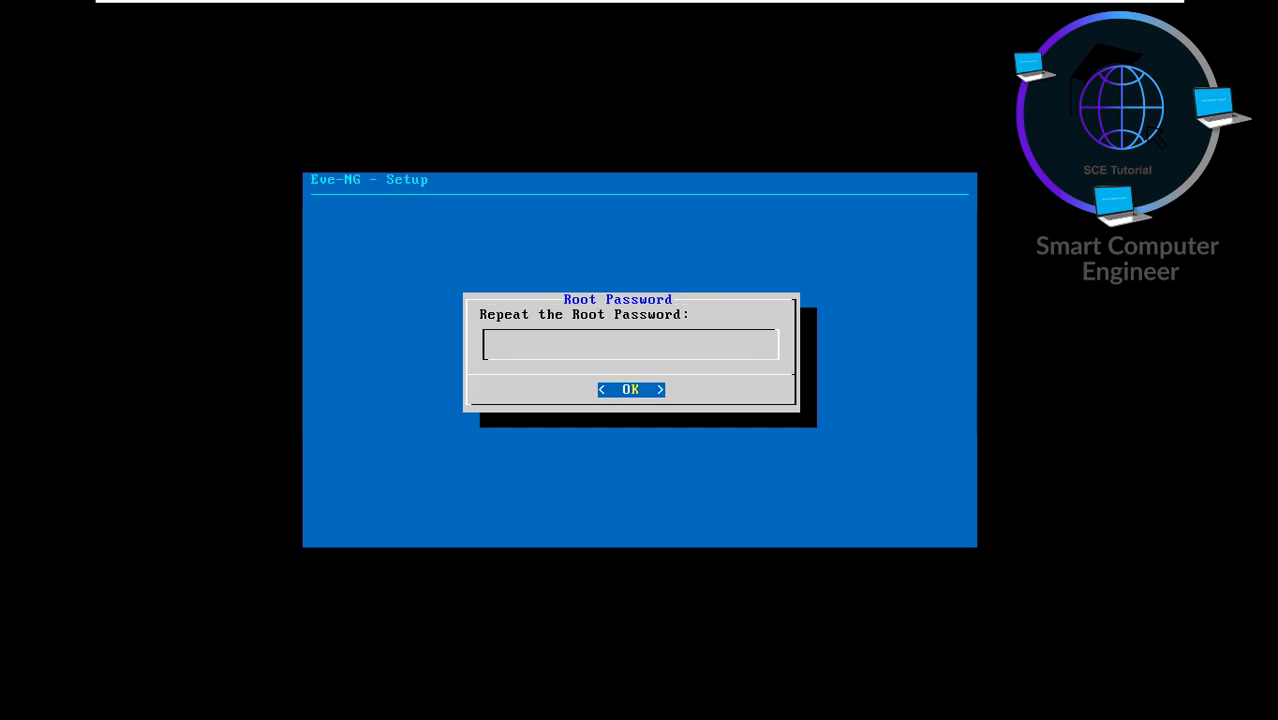
{"action": "key", "text": "Return"}
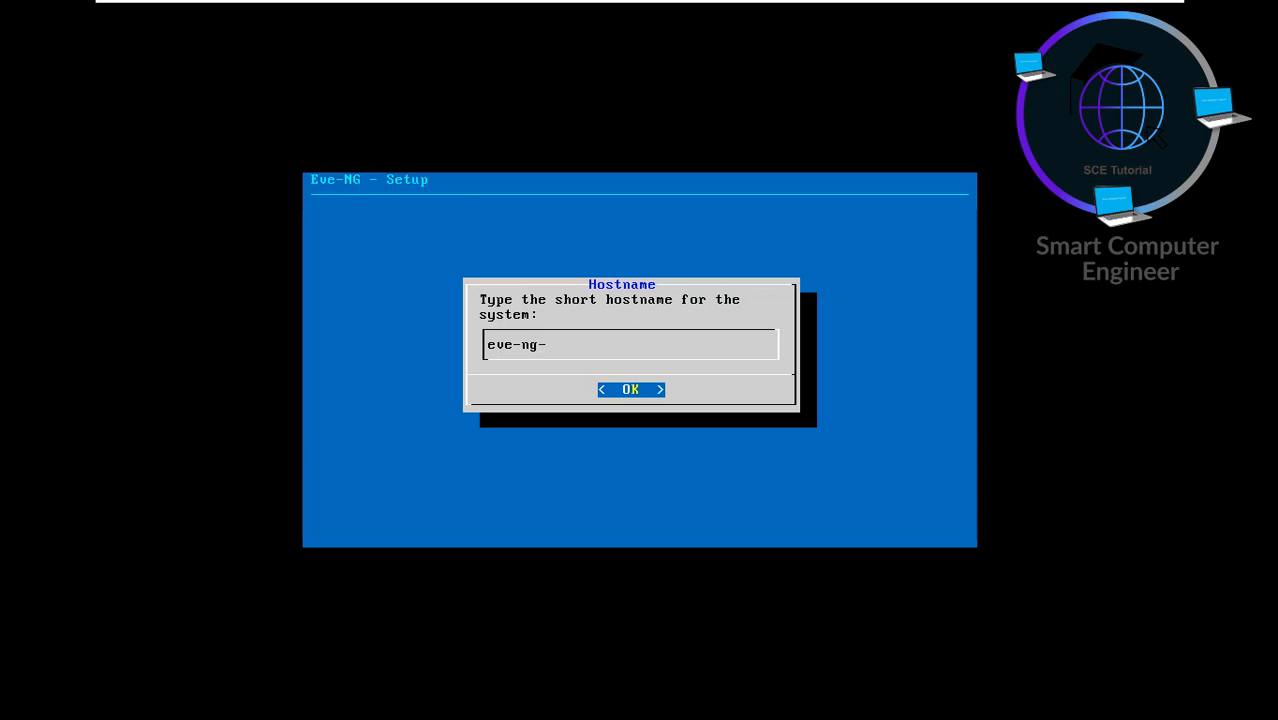
- Set hostname eve-ng-Community, keep domain example.com, and choose static IP addressing
{"action": "type", "text": "-Community"}
{"action": "key", "text": "Return"}
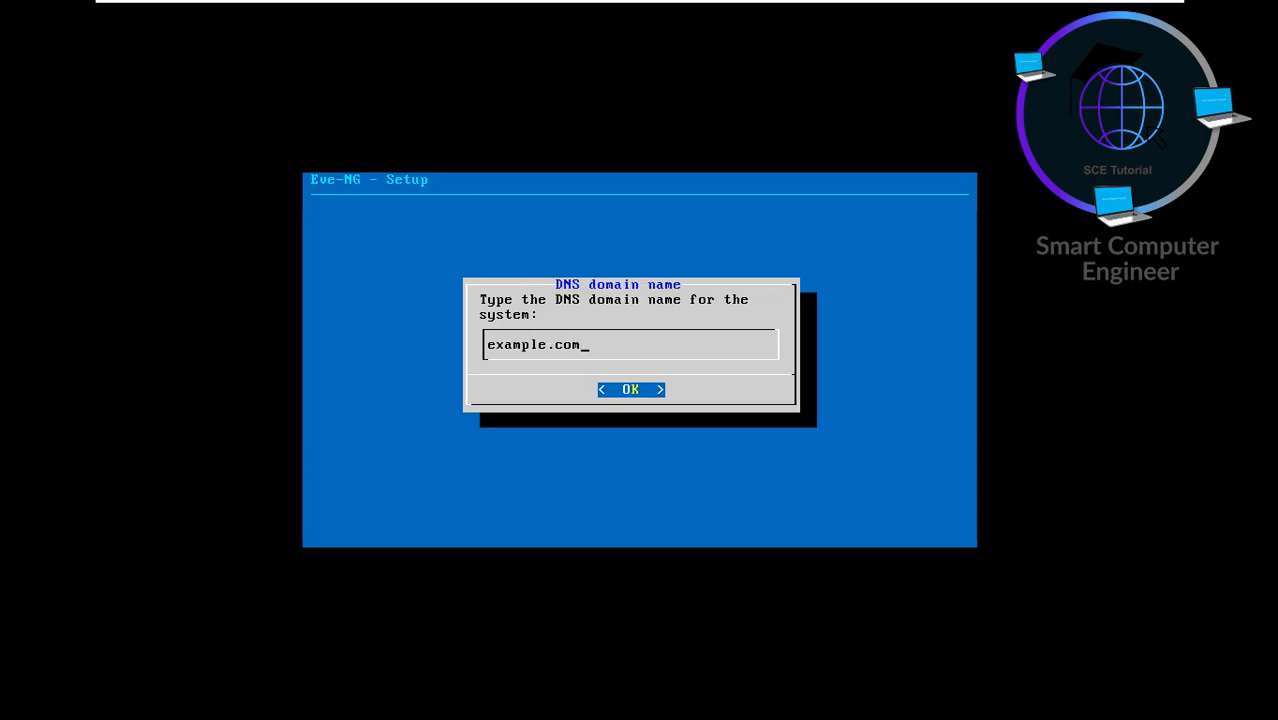
{"action": "key", "text": "Return"}
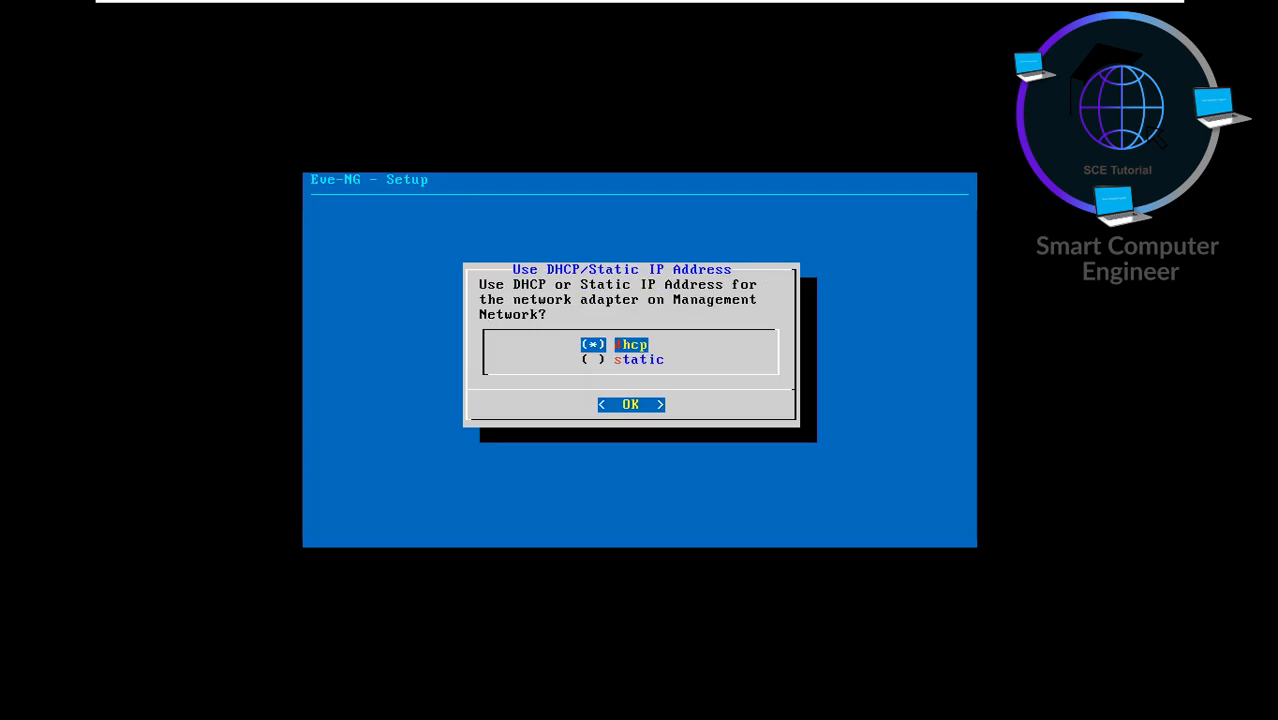
{"action": "key", "text": "Down"}
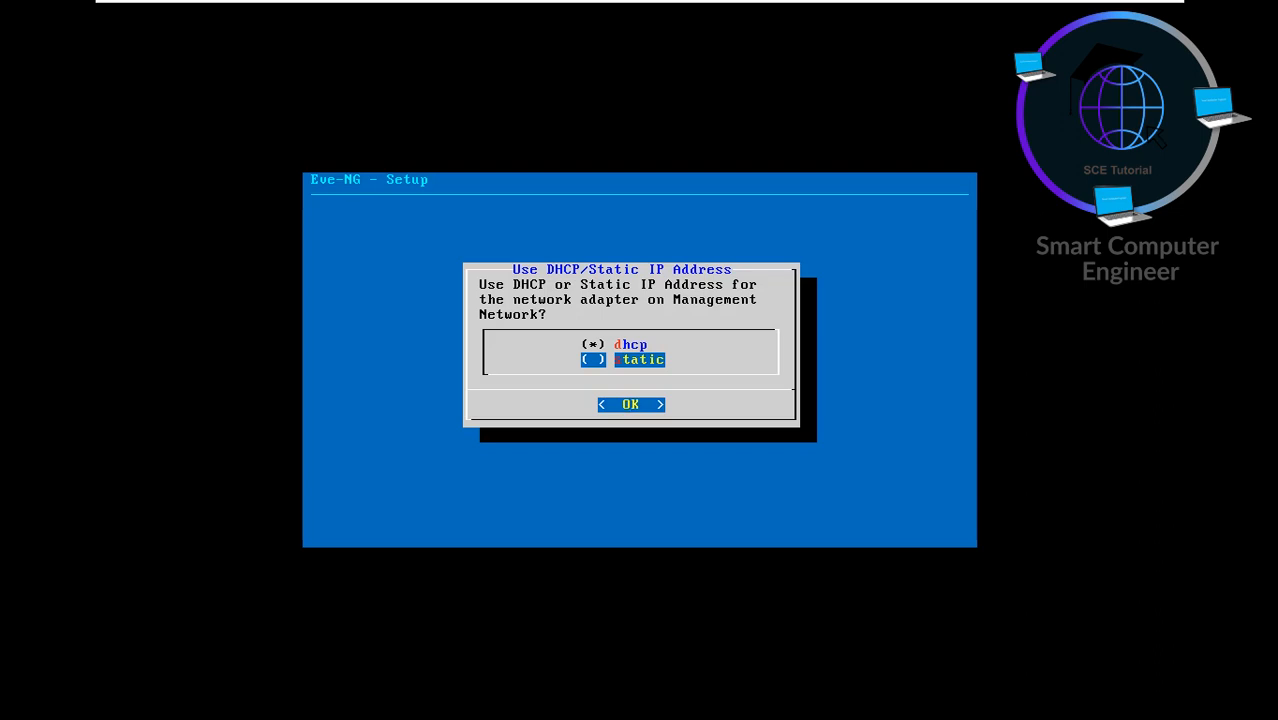
{"action": "key", "text": "space"}
{"action": "key", "text": "Return"}
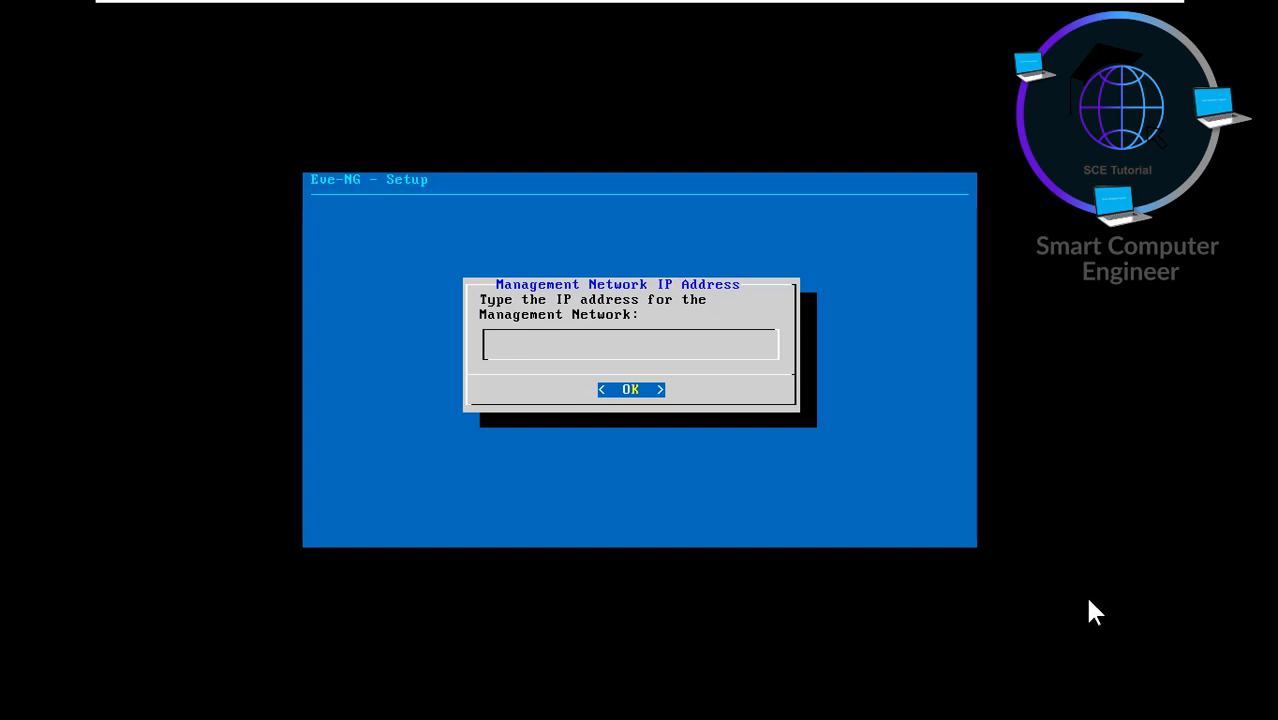
{"action": "mouse_move", "coordinate": [1140, 8]}
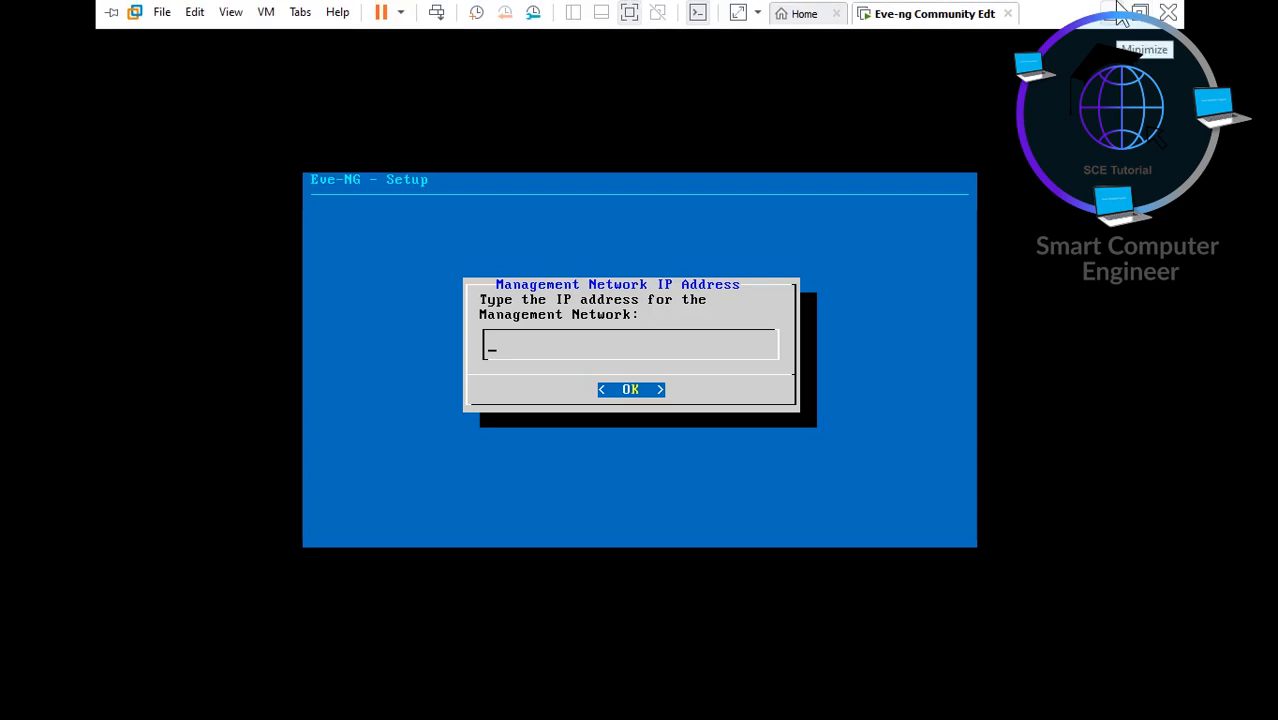
- Look up the Wi-Fi adapter's IPv4 address 192.168.43.42 and gateway 192.168.43.1
{"action": "left_click", "coordinate": [1116, 10]}
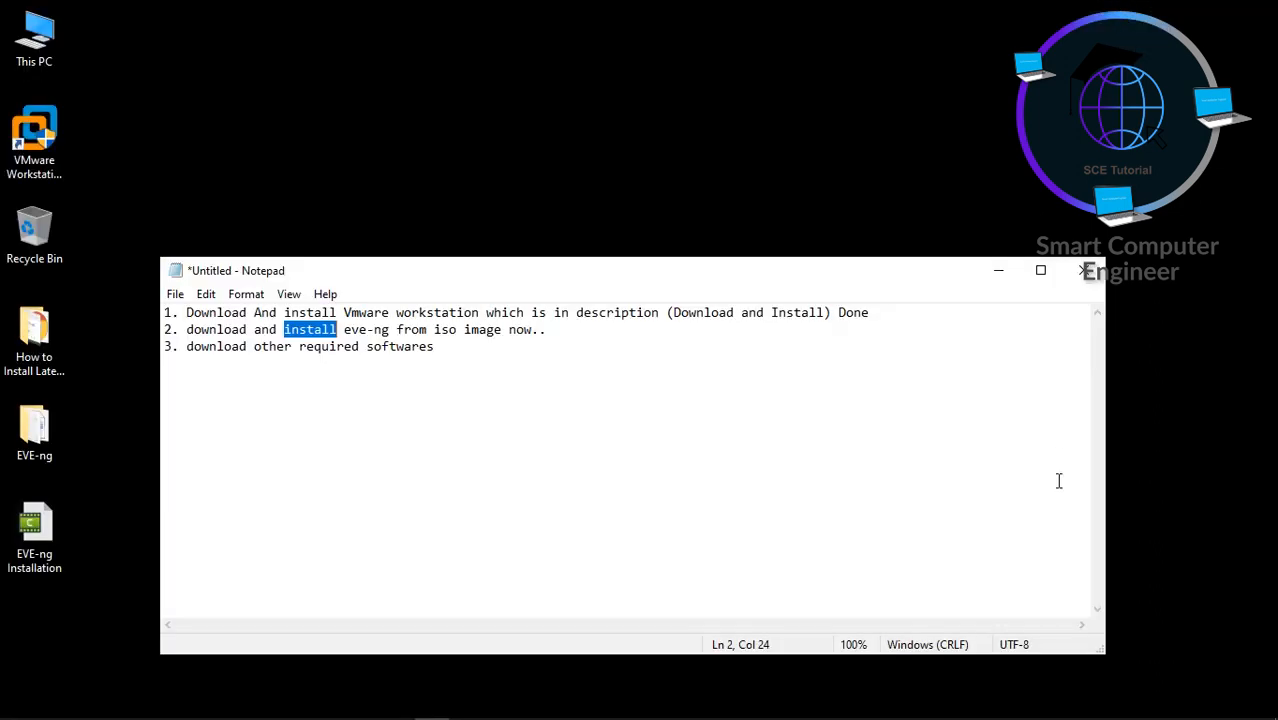
{"action": "right_click", "coordinate": [1072, 706]}
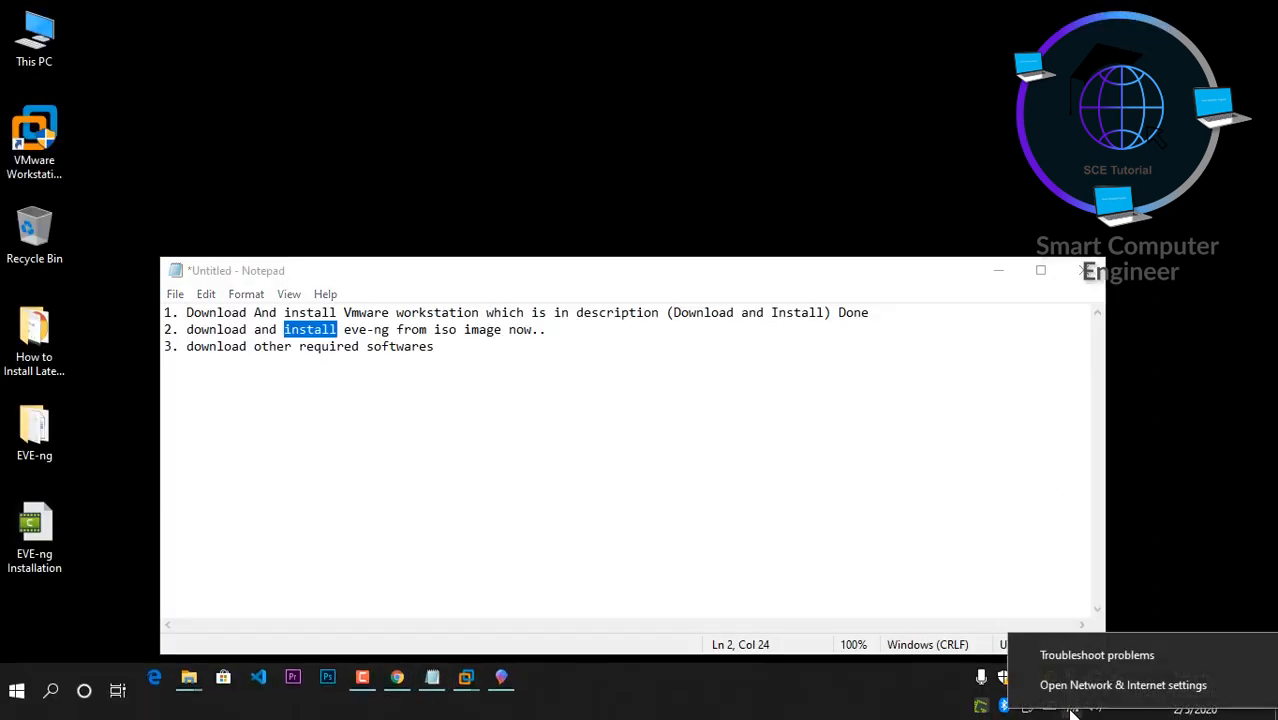
{"action": "left_click", "coordinate": [1073, 692]}
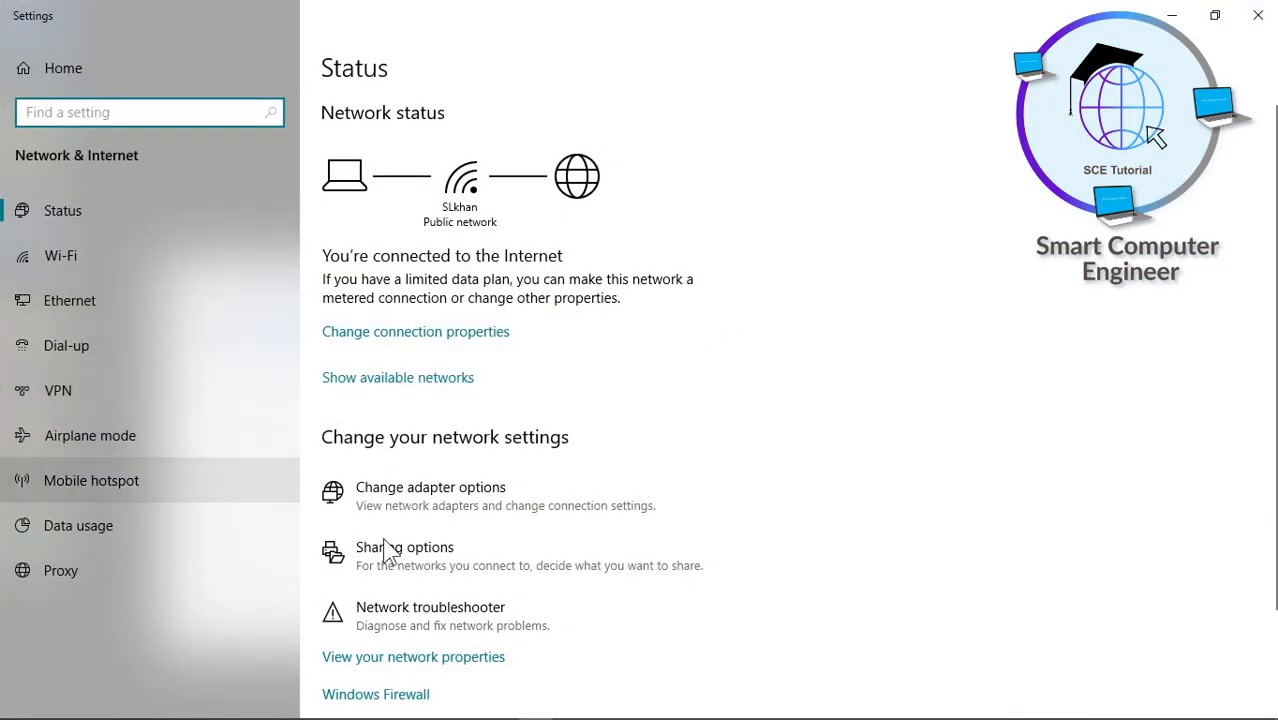
{"action": "left_click", "coordinate": [434, 507]}
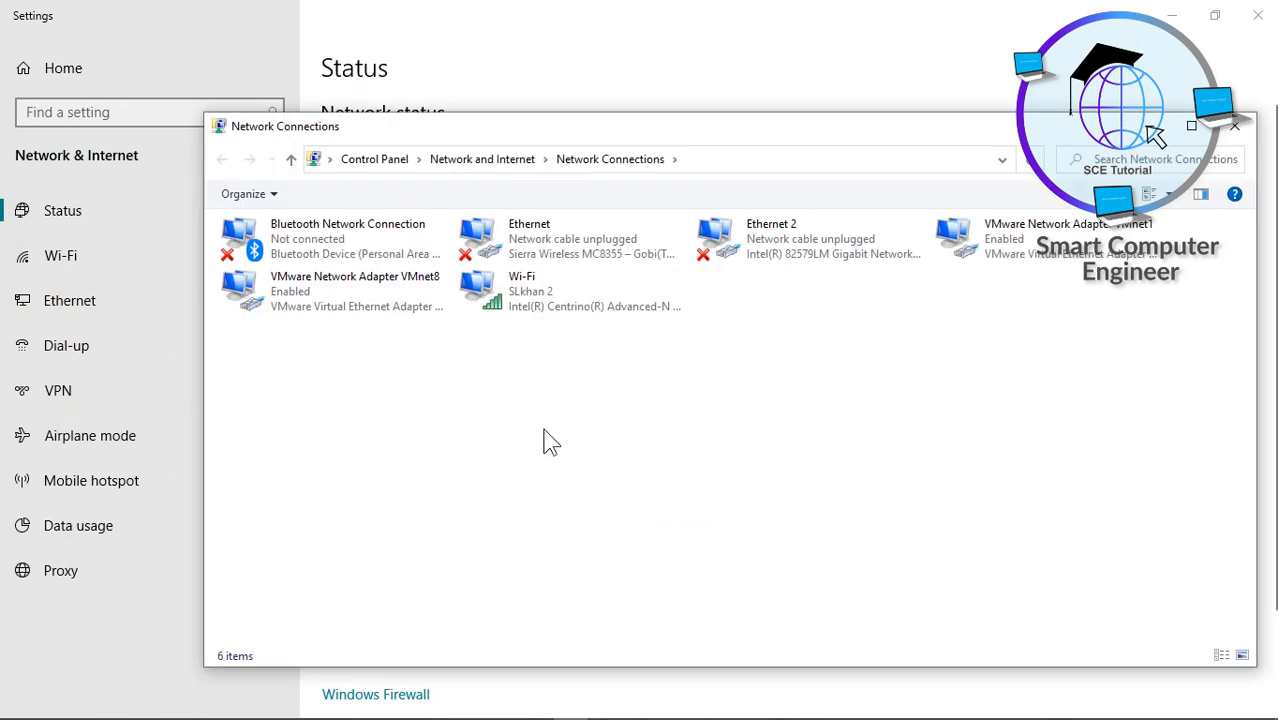
{"action": "double_click", "coordinate": [563, 293]}
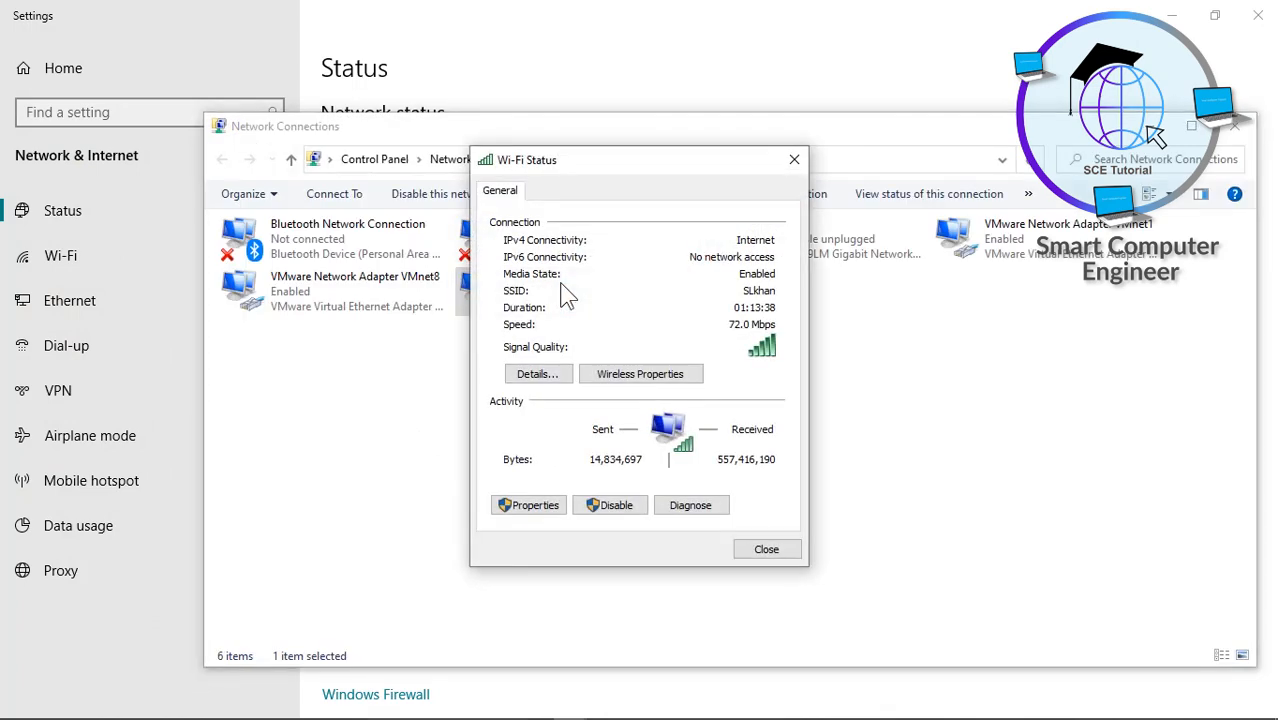
{"action": "left_click", "coordinate": [545, 377]}
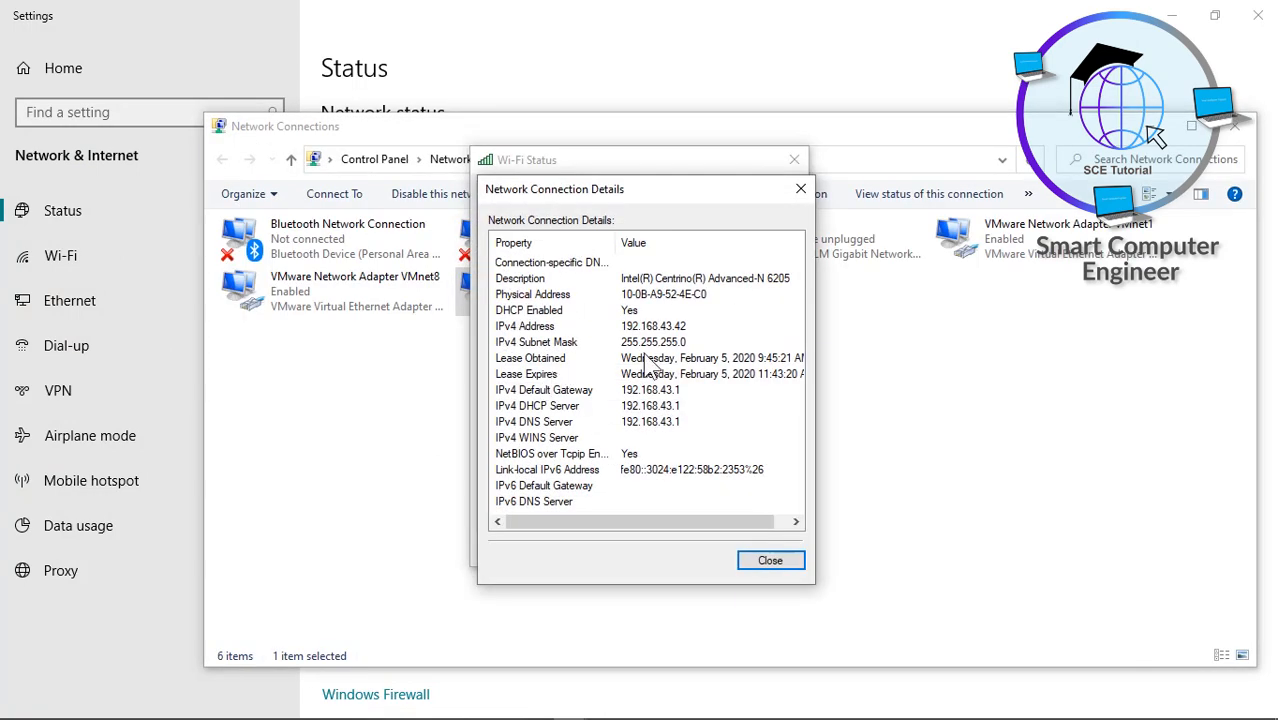
{"action": "left_click", "coordinate": [628, 326]}
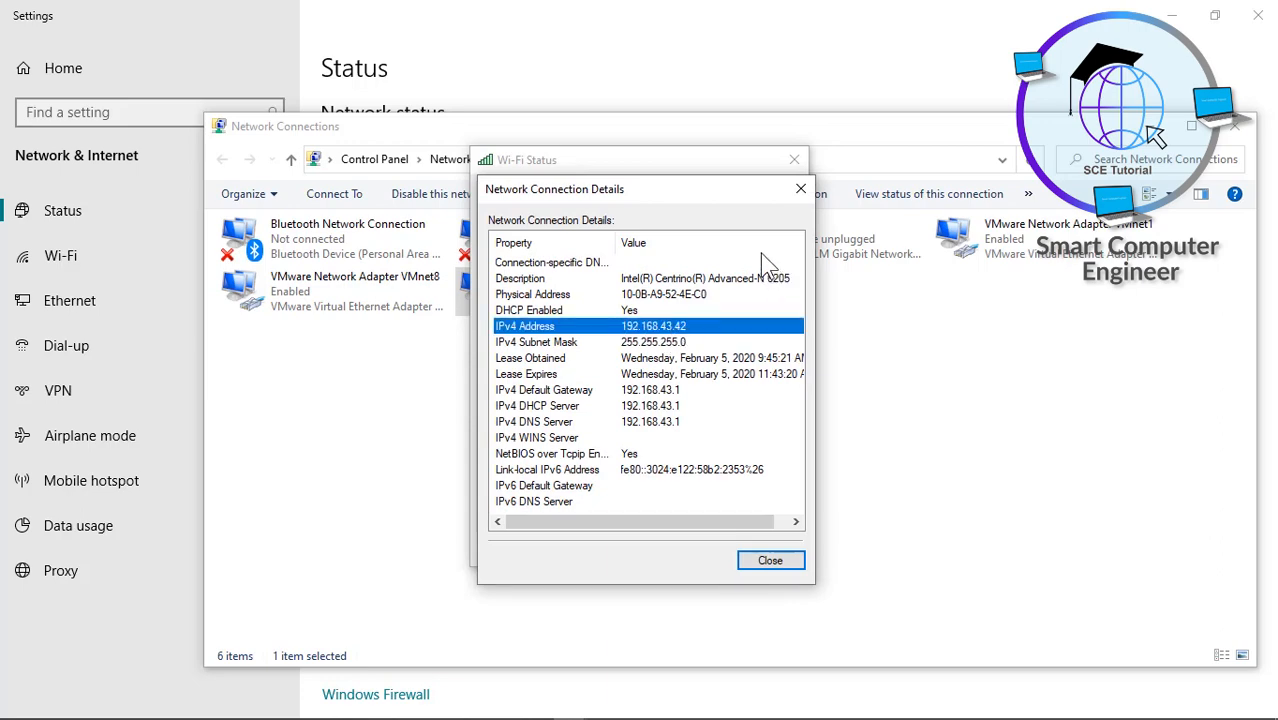
- Close the network dialogs and Windows Settings, returning to the EVE-NG VM
{"action": "left_click", "coordinate": [801, 190]}
{"action": "left_click", "coordinate": [794, 160]}
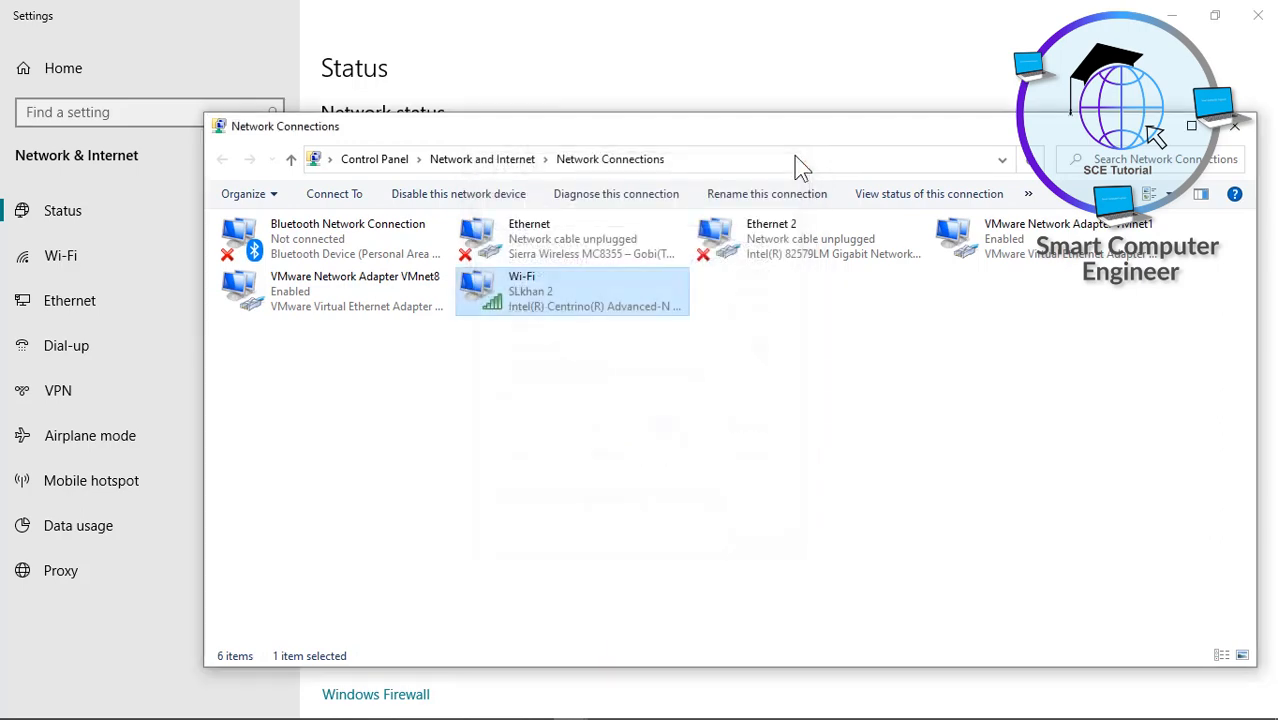
{"action": "left_click", "coordinate": [1235, 126]}
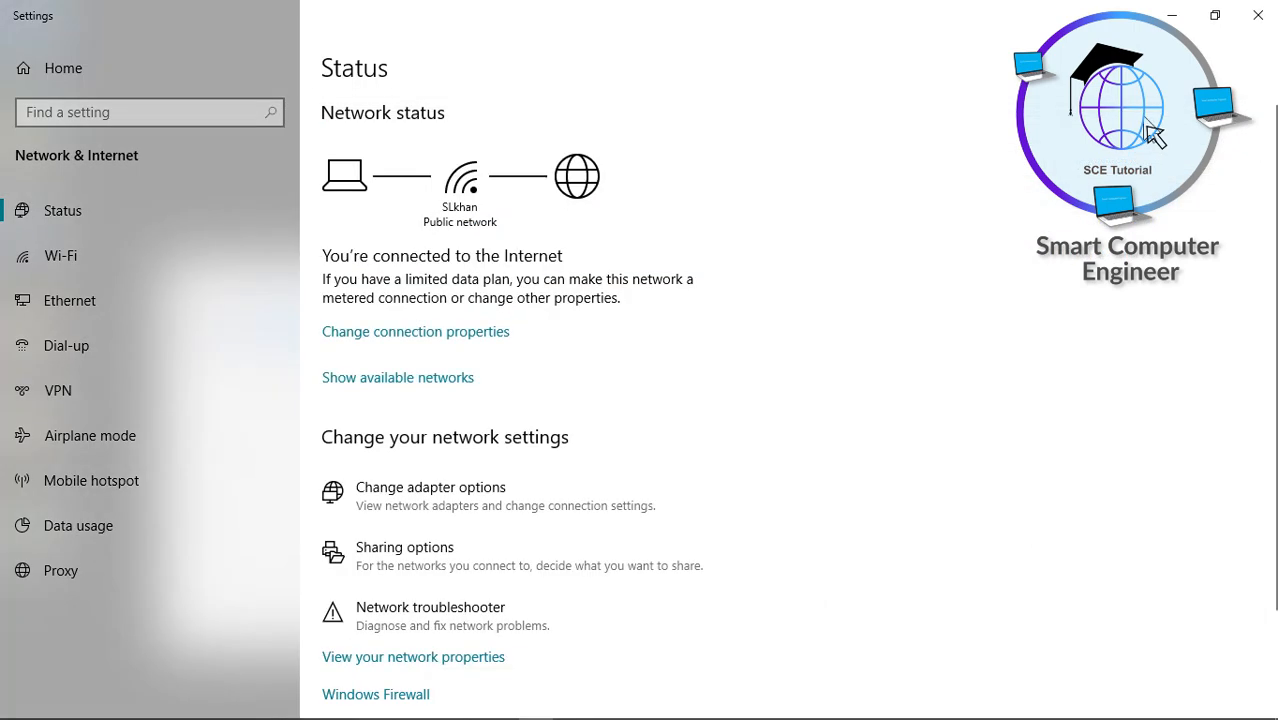
{"action": "left_click", "coordinate": [1258, 15]}
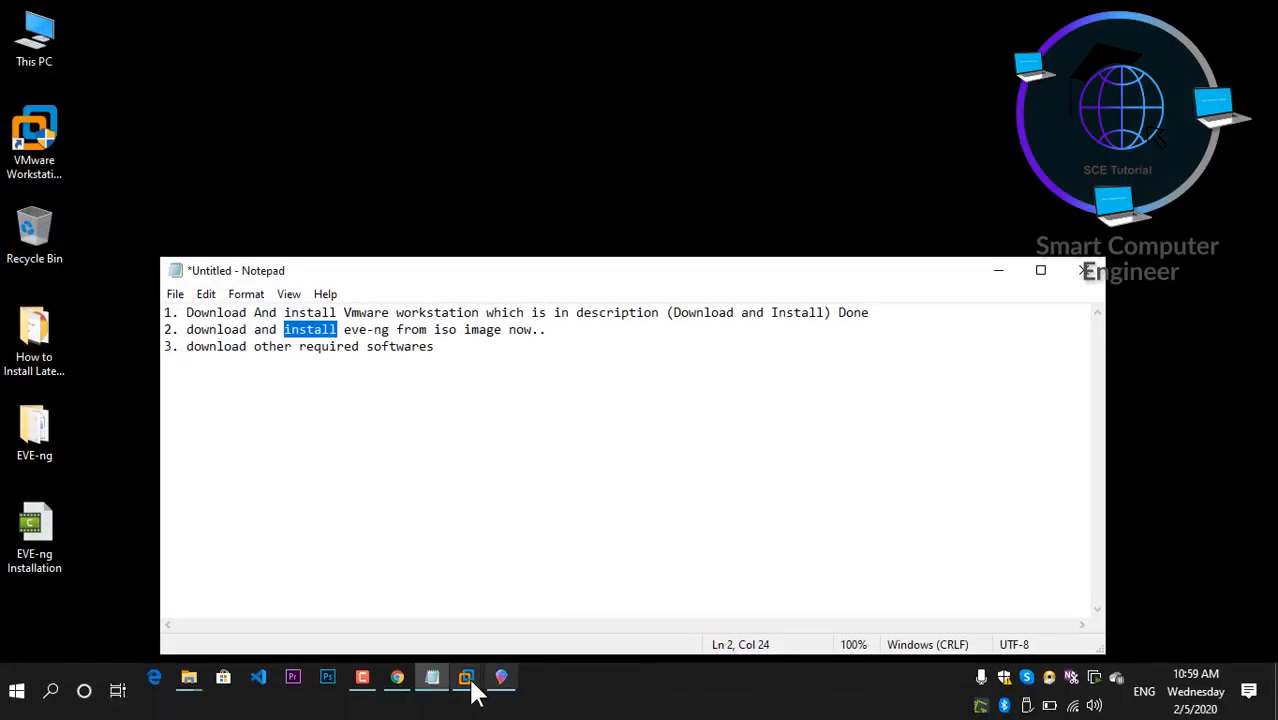
{"action": "mouse_move", "coordinate": [468, 683]}
{"action": "left_click", "coordinate": [551, 569]}
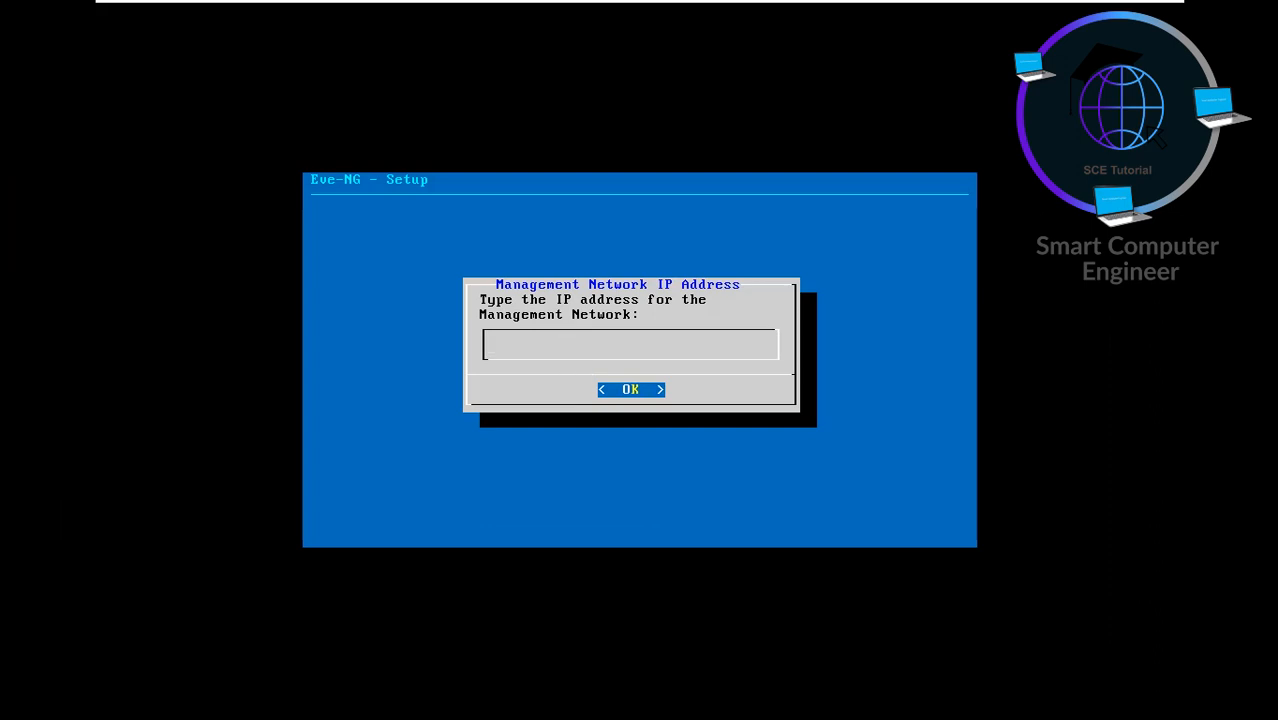
- Set management IP 192.168.43.50, mask 255.255.255.0 and gateway 192.168.43.2
{"action": "type", "text": "192.168.43.50"}
{"action": "key", "text": "Return"}
{"action": "type", "text": "25"}
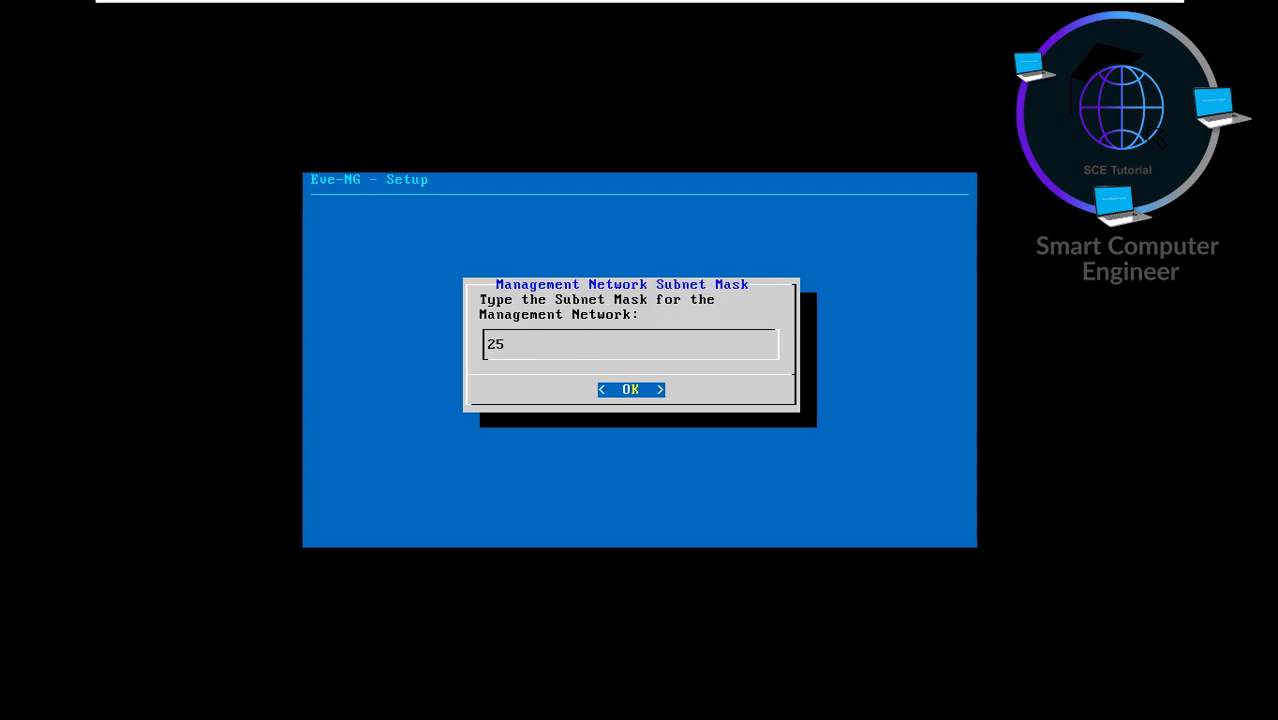
{"action": "type", "text": "5.255.255.0"}
{"action": "key", "text": "Return"}
{"action": "type", "text": "1"}
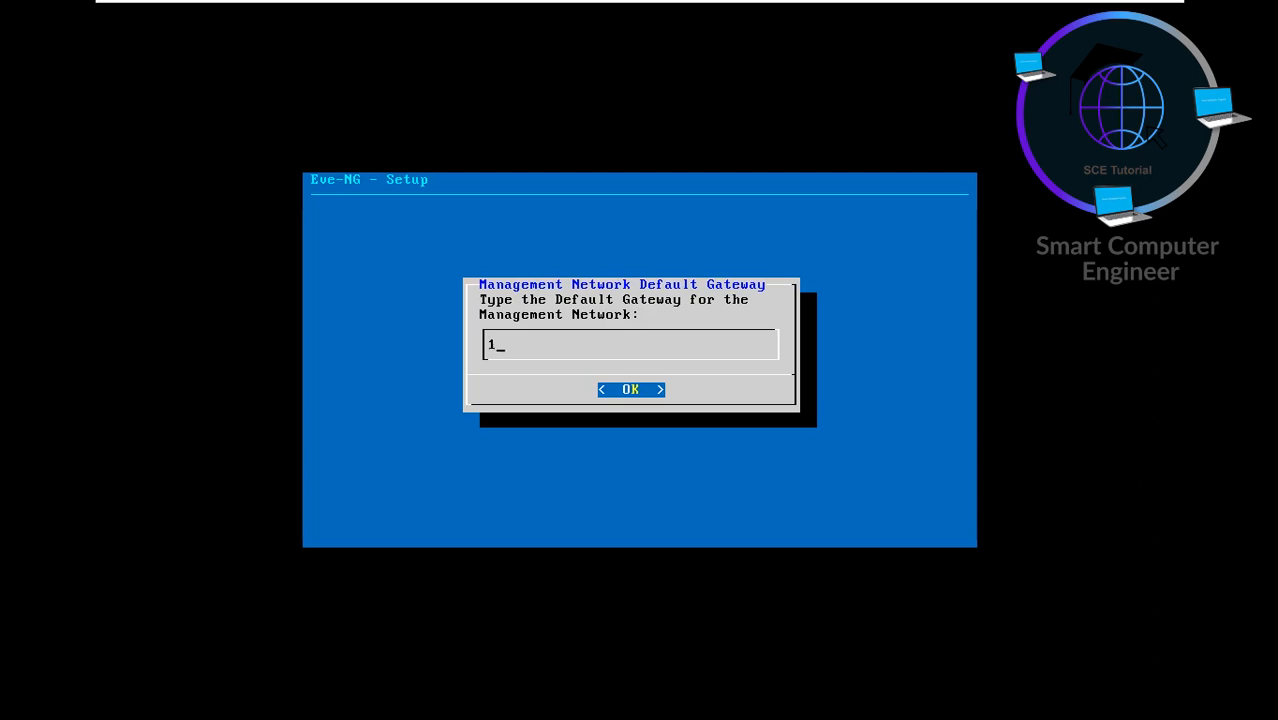
{"action": "type", "text": "92.168.43.2"}
{"action": "key", "text": "Return"}
- Set DNS servers 192.168.43.2 and 8.8.8.8, skip NTP, and keep a direct connection
{"action": "type", "text": "192.1"}
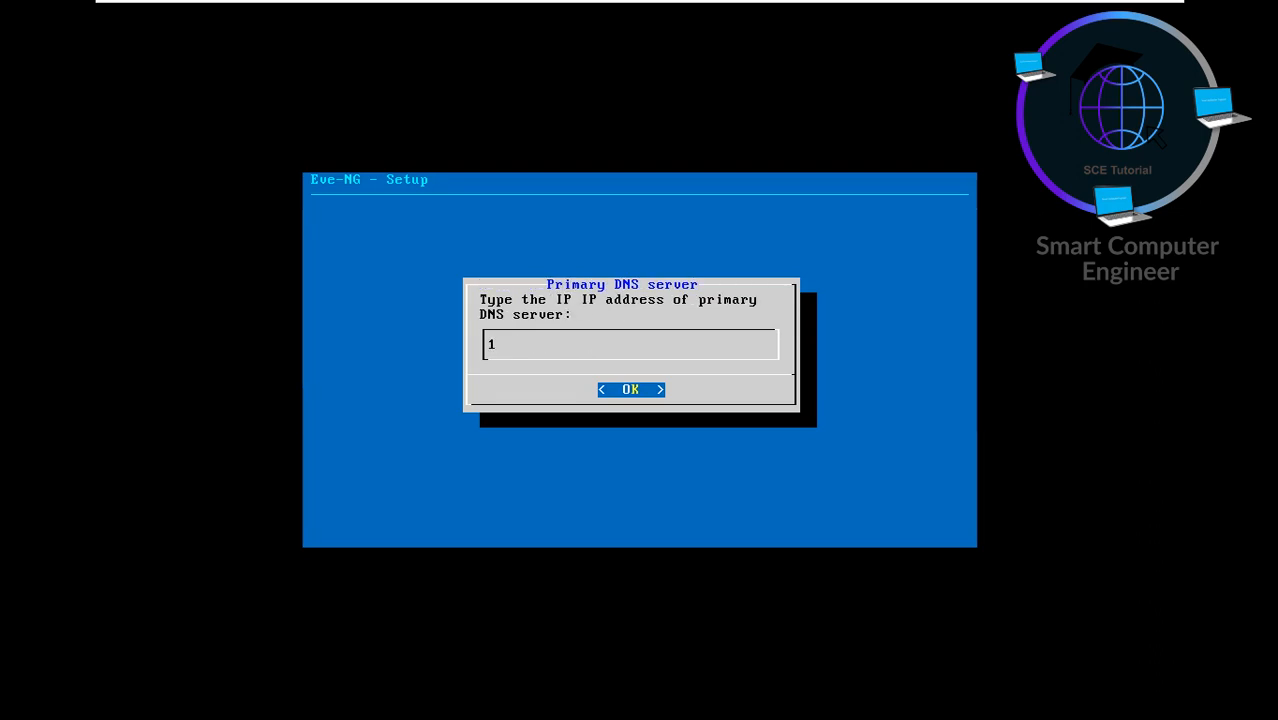
{"action": "type", "text": "678"}
{"action": "key", "text": "BackSpace"}
{"action": "key", "text": "BackSpace"}
{"action": "key", "text": "BackSpace"}
{"action": "type", "text": "68.43.2"}
{"action": "key", "text": "Return"}
{"action": "type", "text": "8.8"}
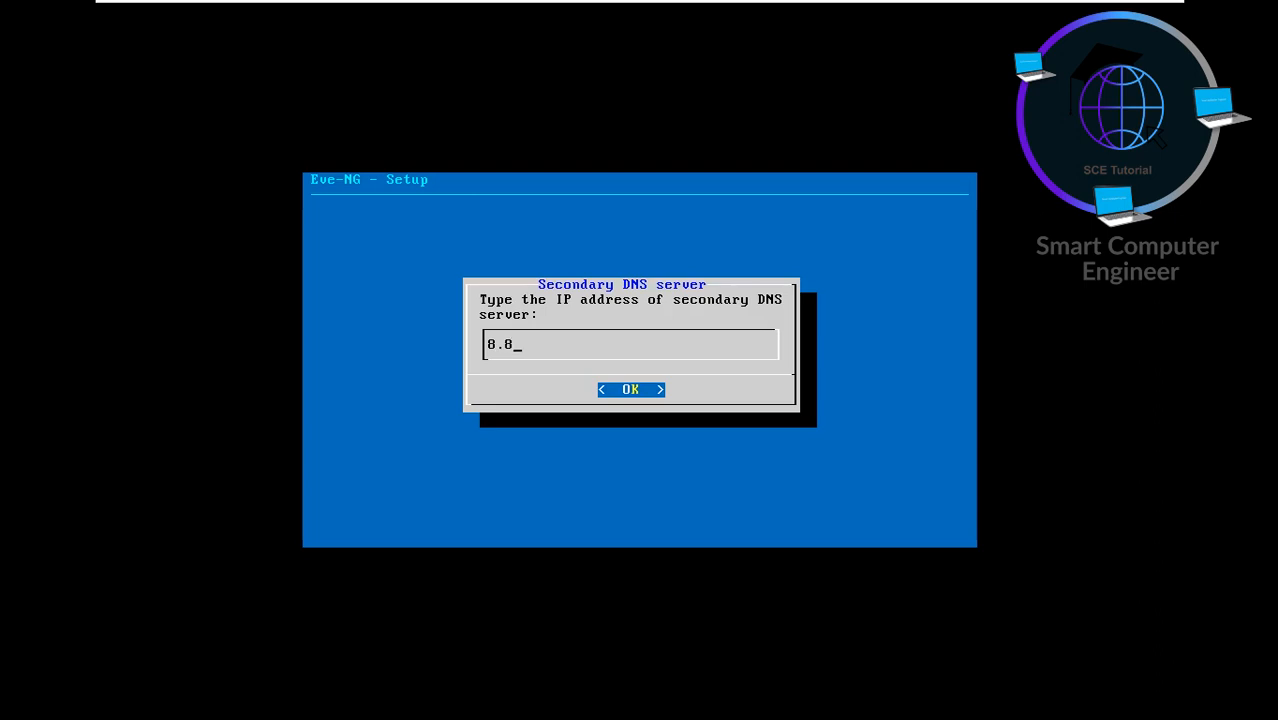
{"action": "type", "text": ".8.8"}
{"action": "key", "text": "Return"}
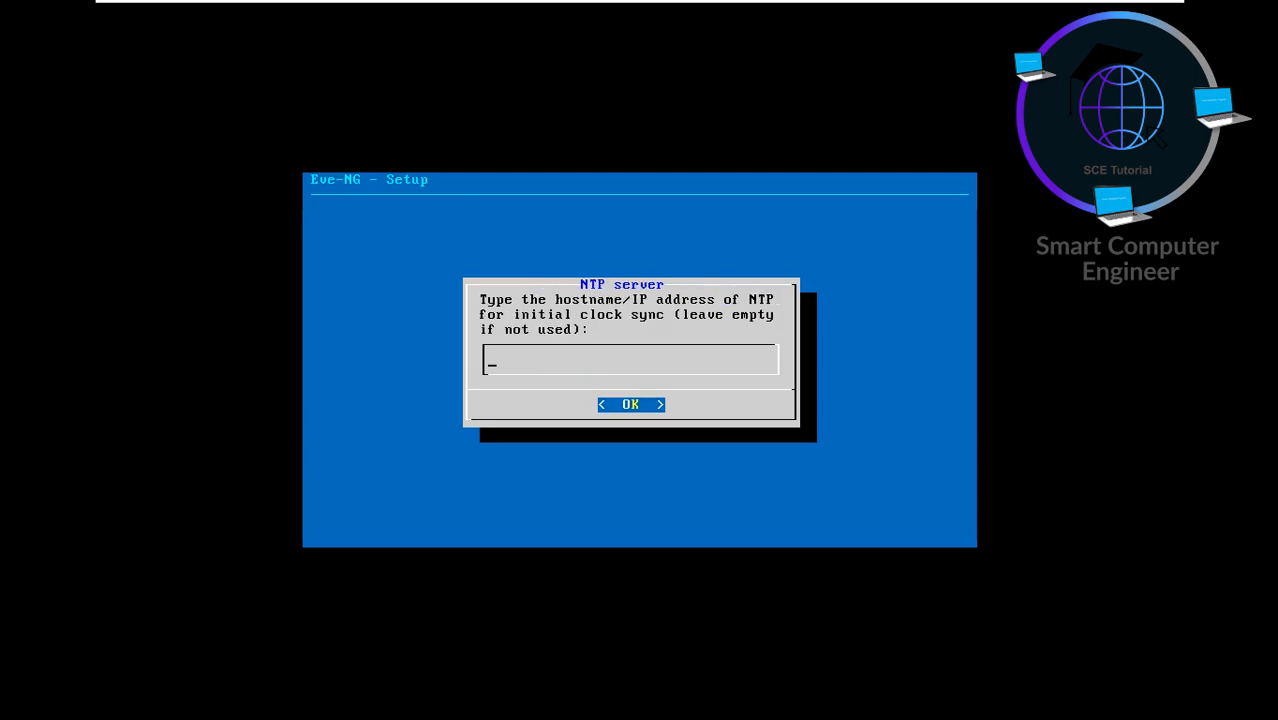
{"action": "key", "text": "Return"}
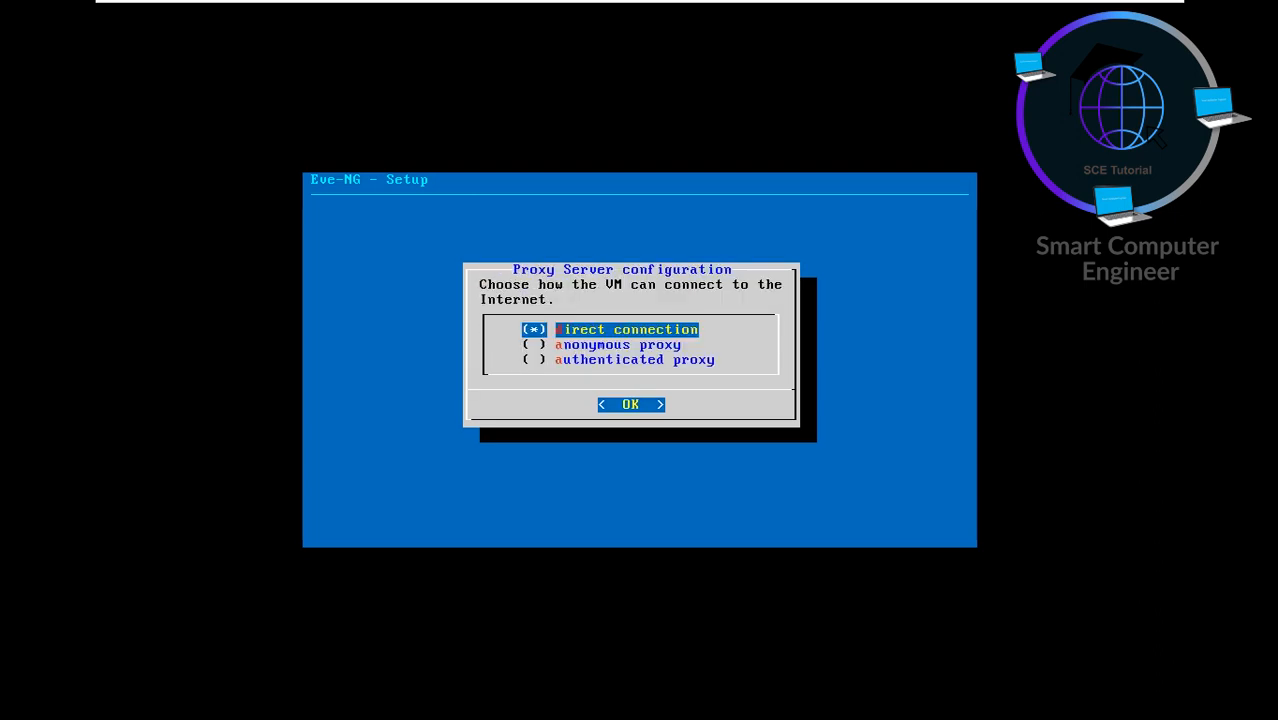
{"action": "key", "text": "Return"}
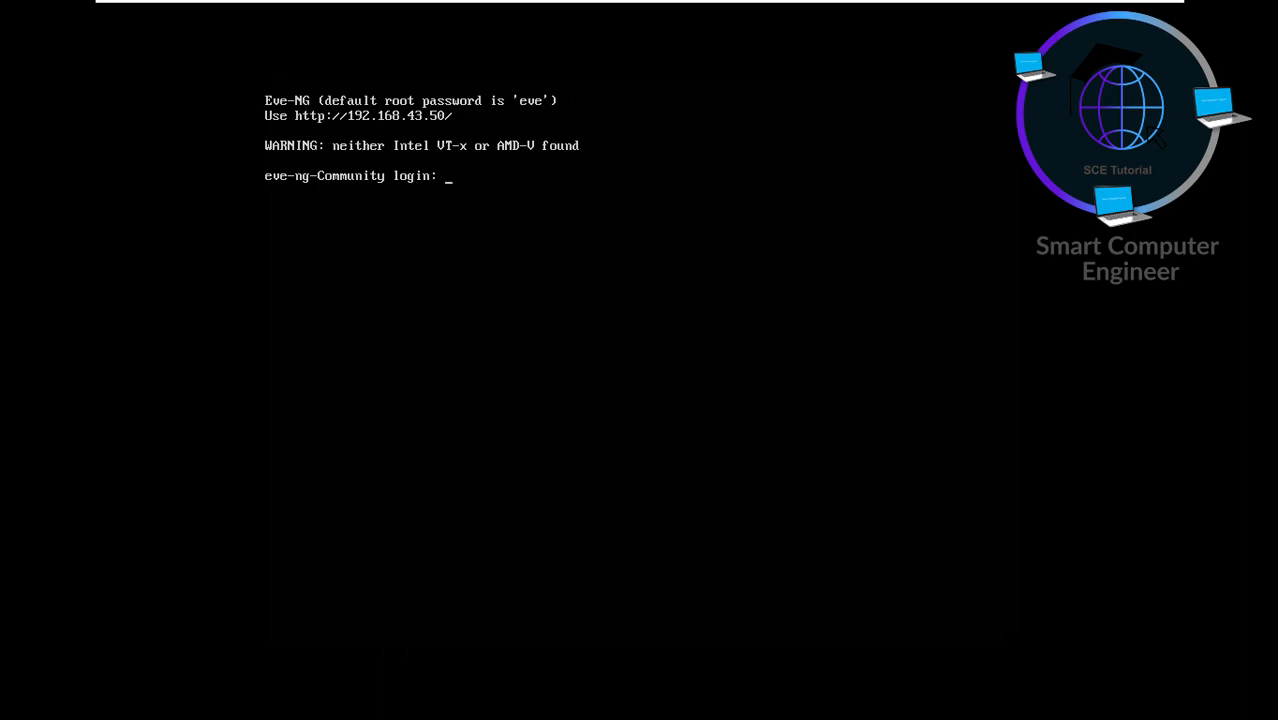
- Log in to the EVE-NG console as root with the root password
{"action": "key", "text": "Return"}
{"action": "key", "text": "Return"}
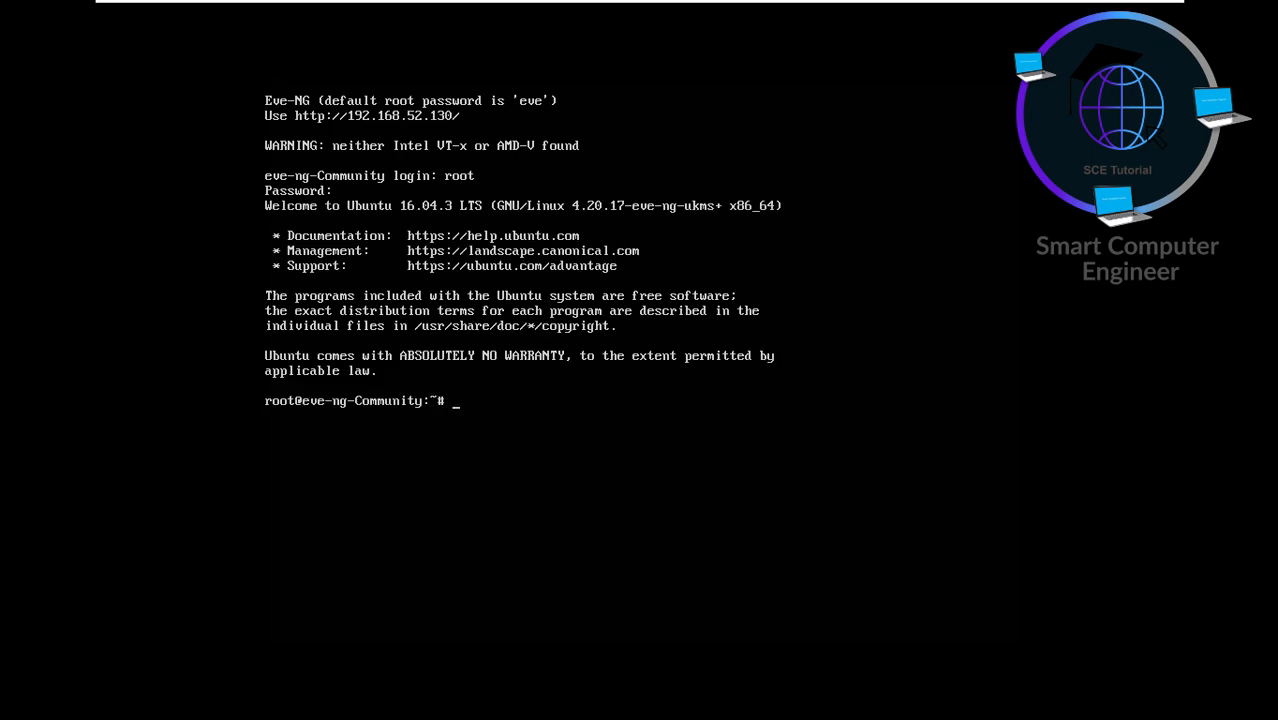
- Ping 8.8.8.8 to confirm internet access, then stop it
{"action": "type", "text": "ping 8.8.8.8"}
{"action": "key", "text": "Return"}
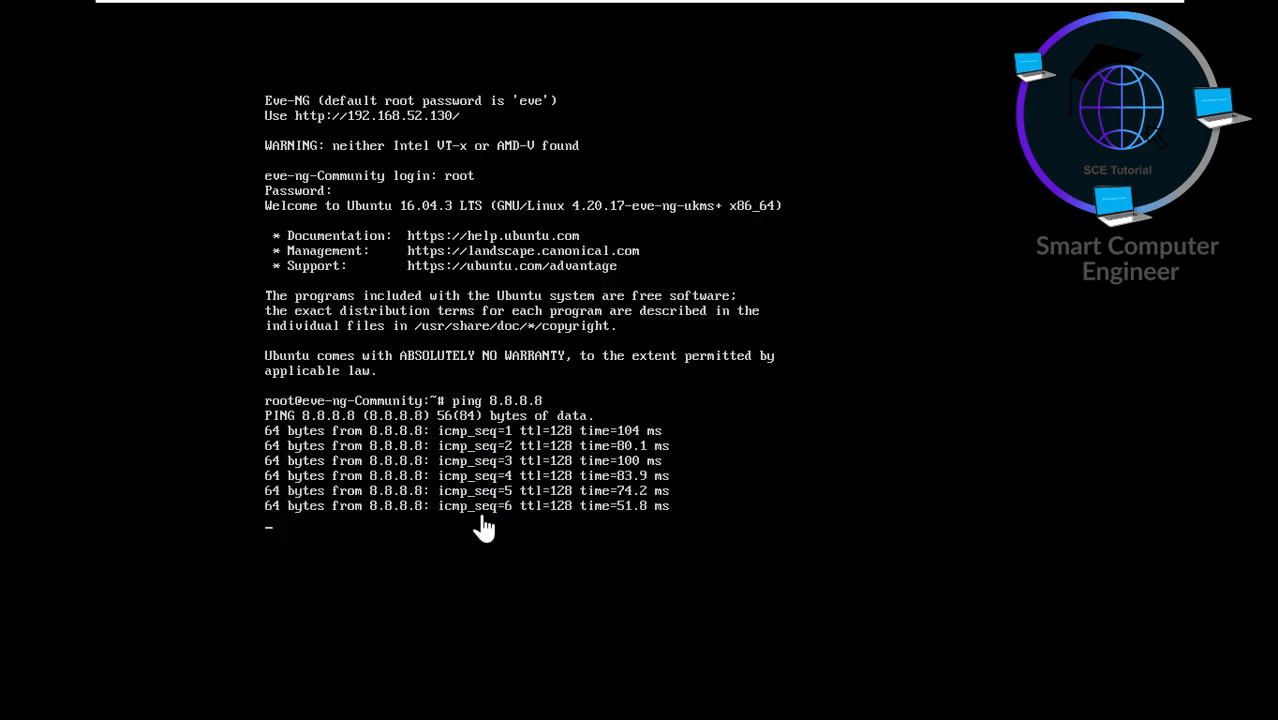
{"action": "key", "text": "ctrl+c"}
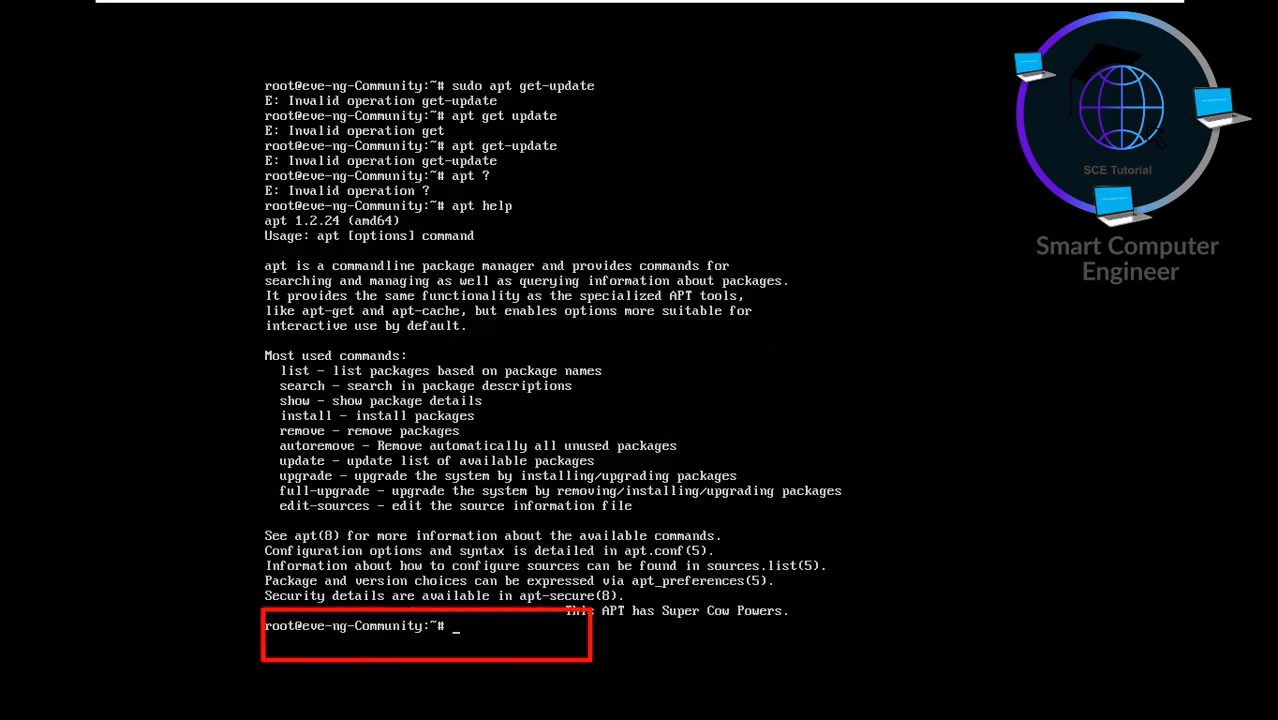
- Run apt update, then apt upgrade for the 132 upgradable packages
{"action": "type", "text": "apt update"}
{"action": "key", "text": "Return"}
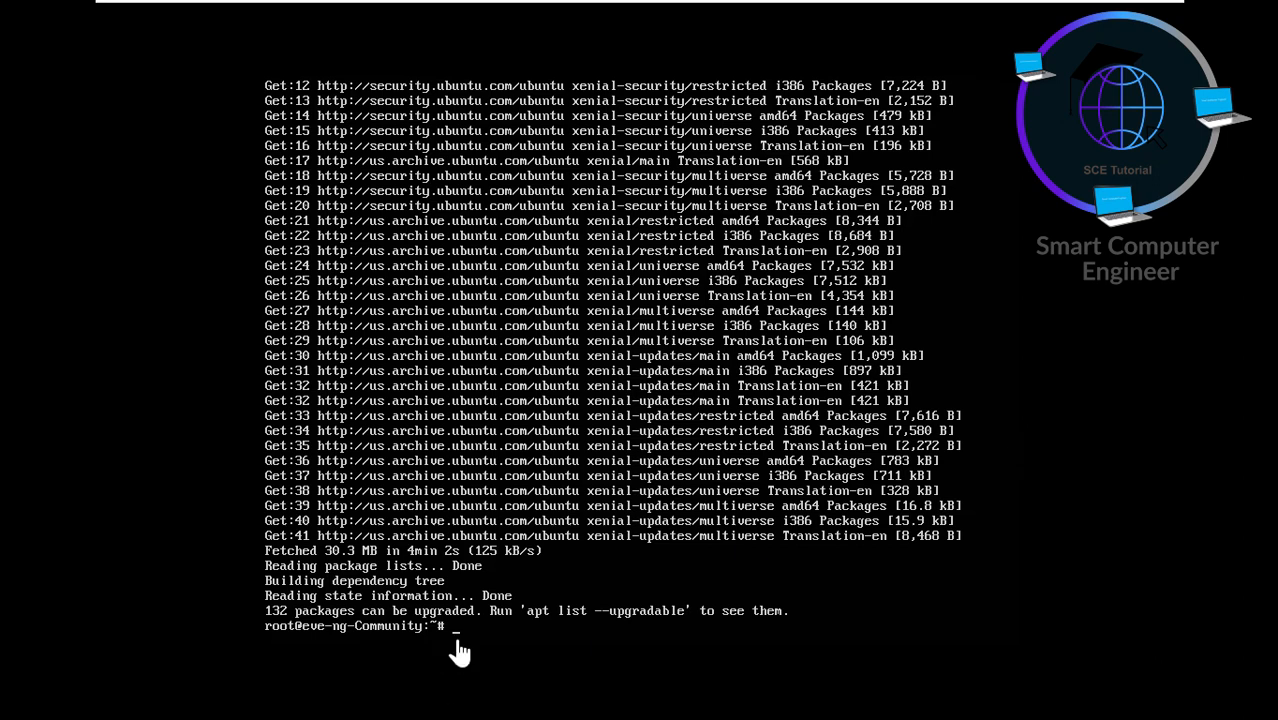
{"action": "type", "text": "ap"}
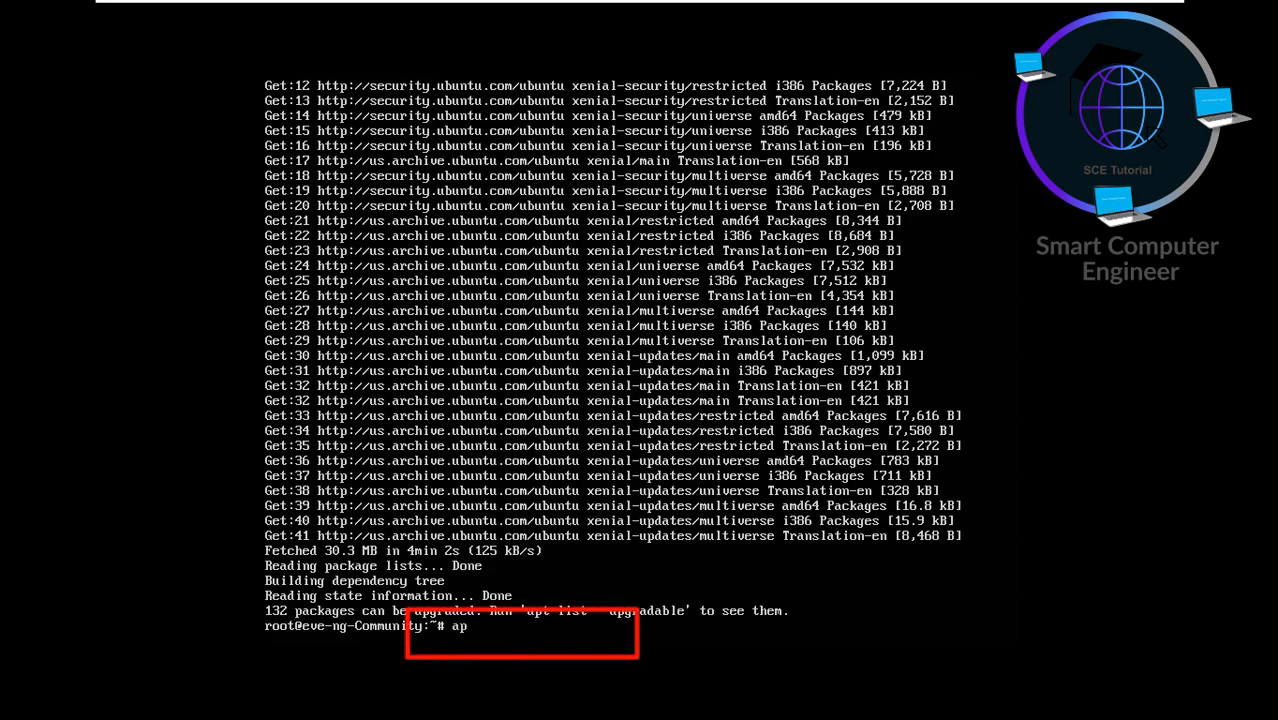
{"action": "type", "text": "t upgrade"}
{"action": "key", "text": "Return"}
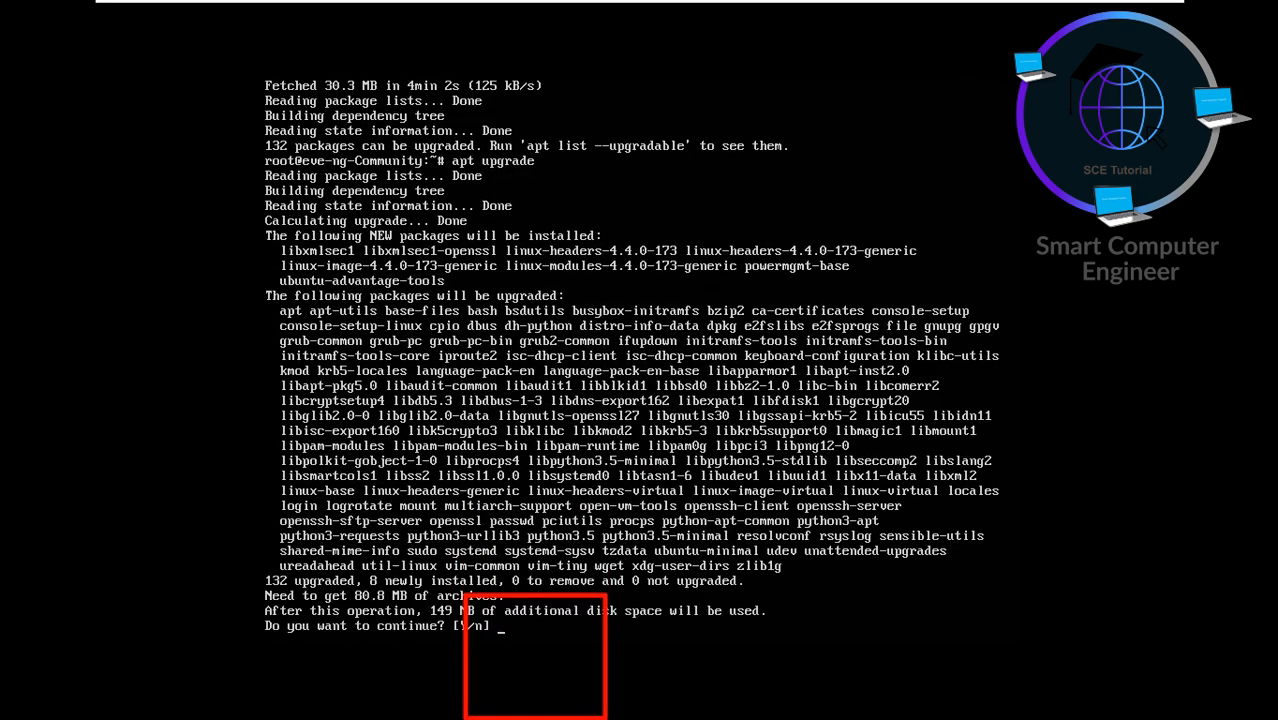
- Answer y to continue the upgrade and y to install the maintainer's /etc/issue
{"action": "type", "text": "y"}
{"action": "key", "text": "Return"}
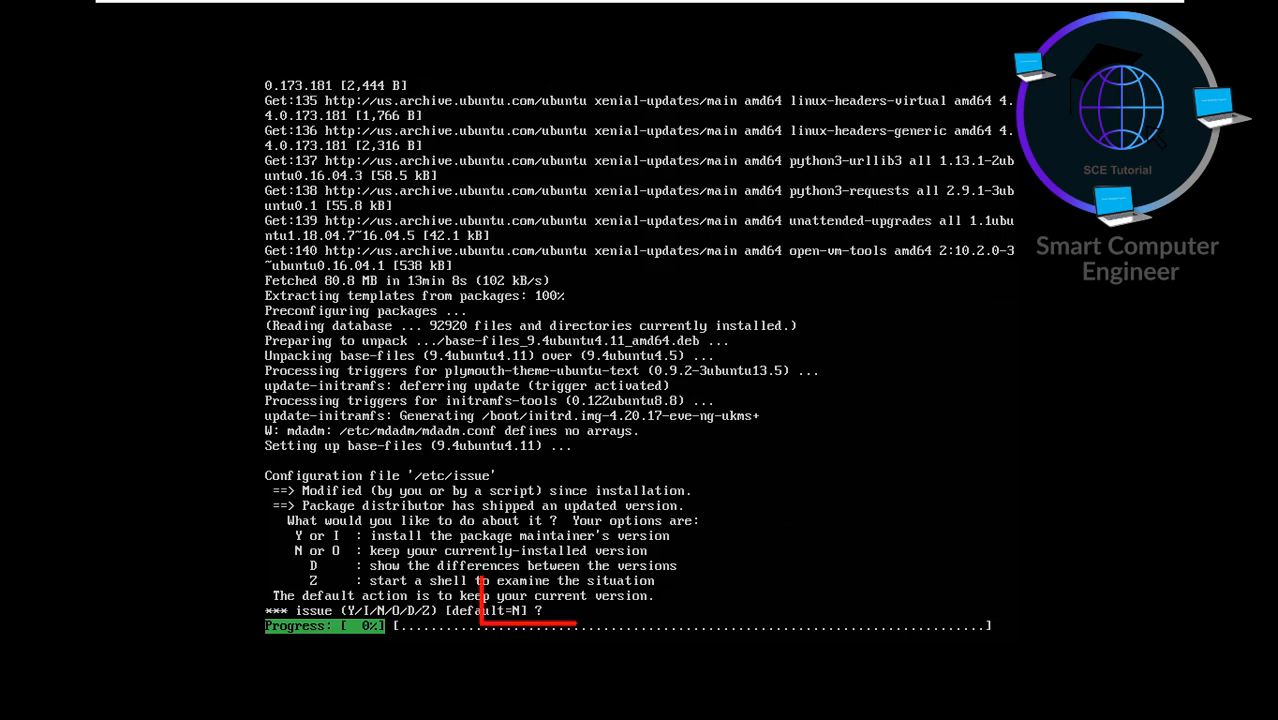
{"action": "type", "text": "y"}
{"action": "key", "text": "Return"}
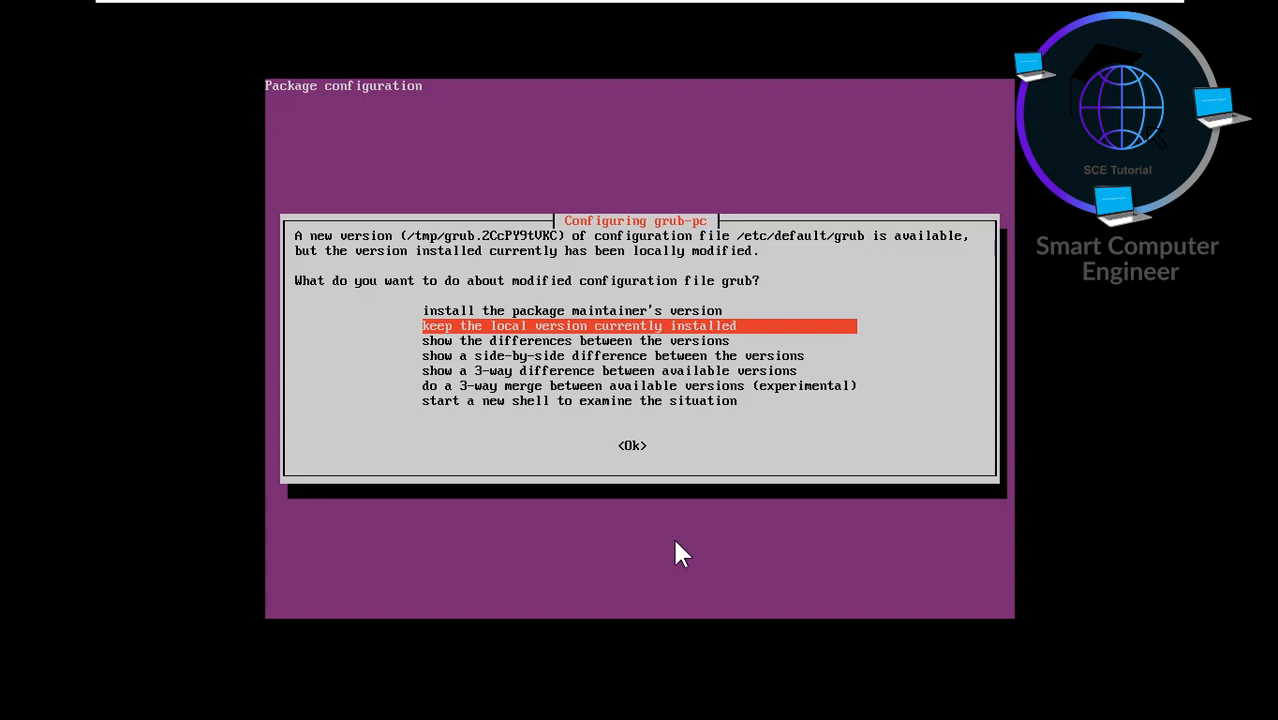
- Keep the locally modified grub config so the EVE-NG upgrade finishes at the root prompt
{"action": "left_click", "coordinate": [651, 335]}
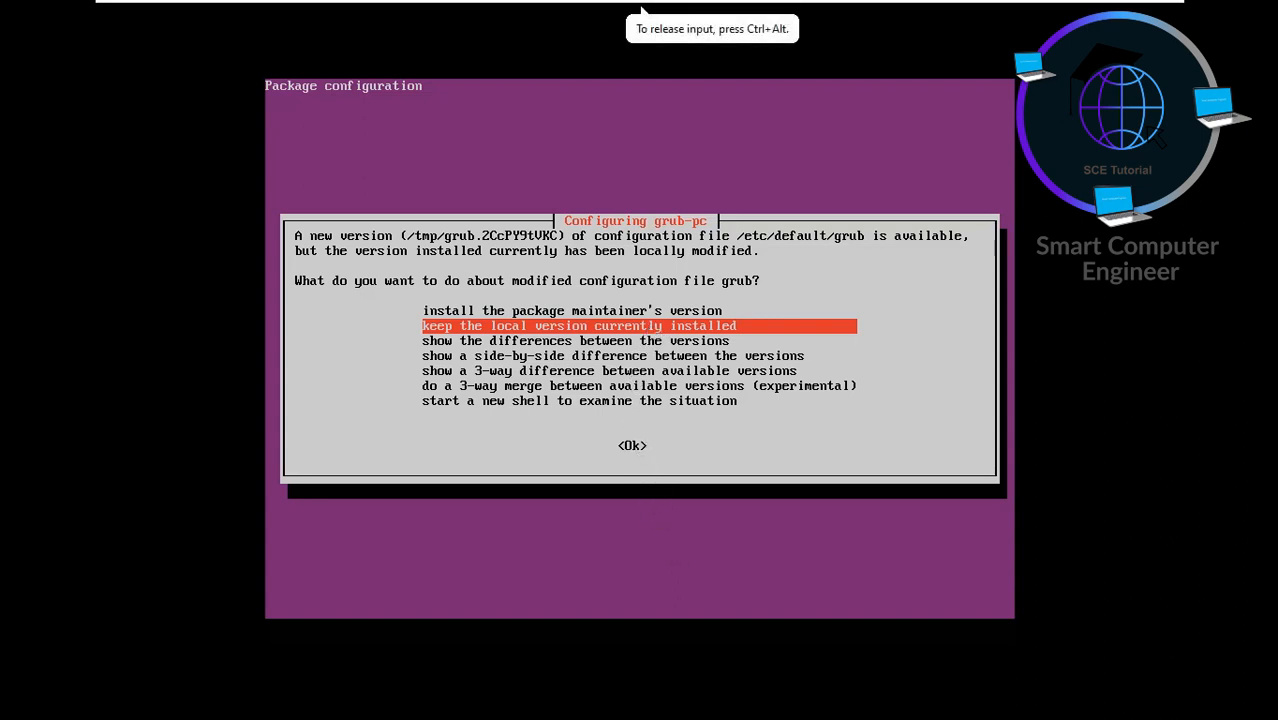
{"action": "key", "text": "Return"}
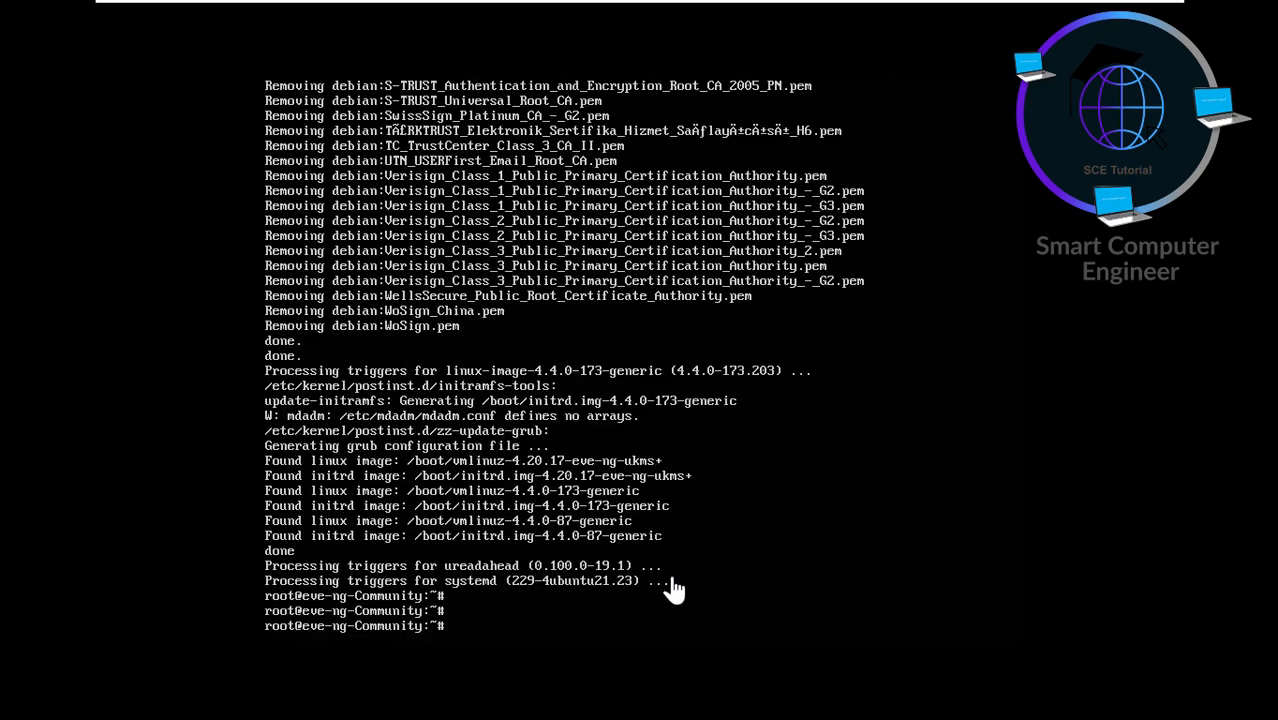
{"action": "left_click", "coordinate": [636, 600]}
- Power off with shutdown -h now, untick CD/DVD (SATA) Connect at power on, and restart
{"action": "type", "text": "shut"}
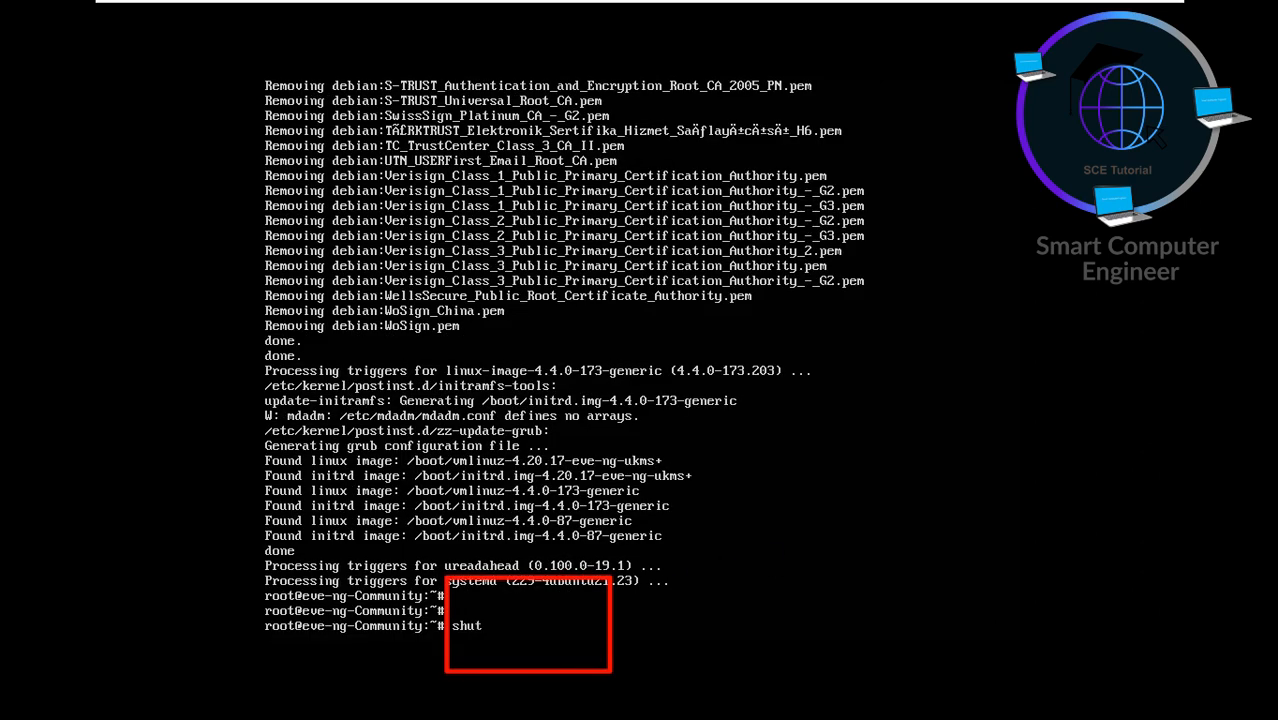
{"action": "type", "text": "down -h now"}
{"action": "key", "text": "Return"}
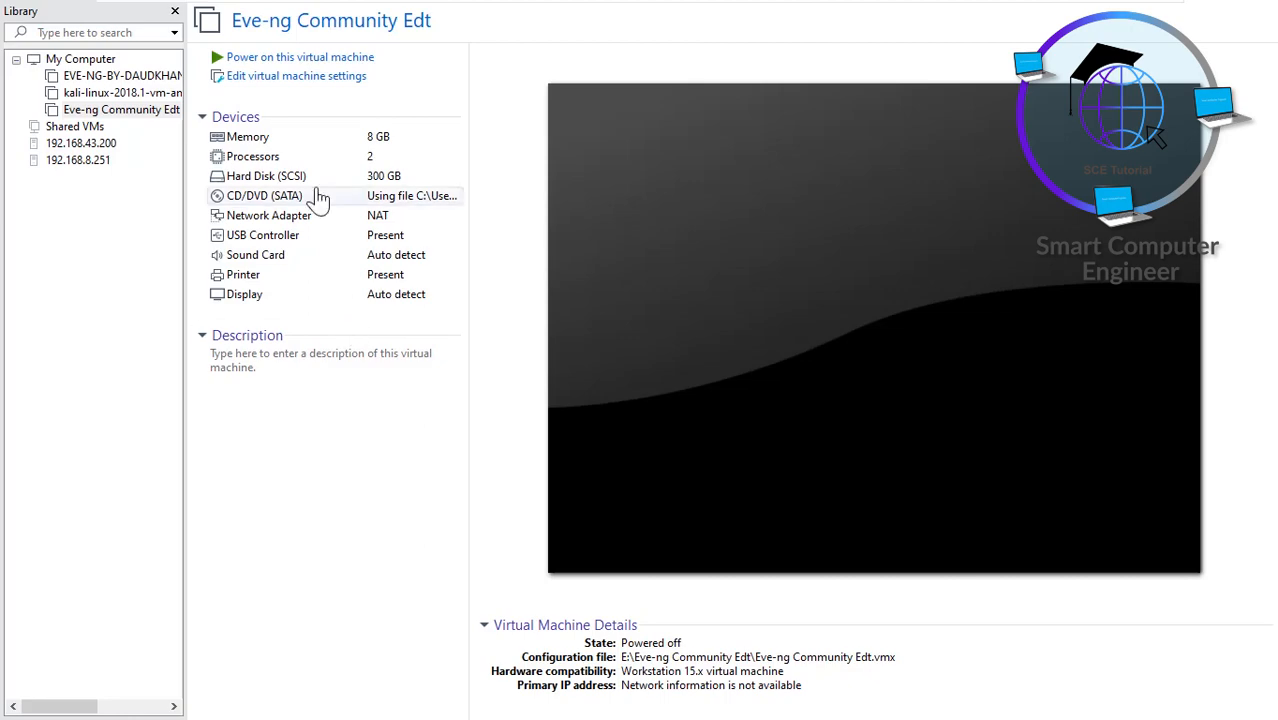
{"action": "left_click", "coordinate": [321, 84]}
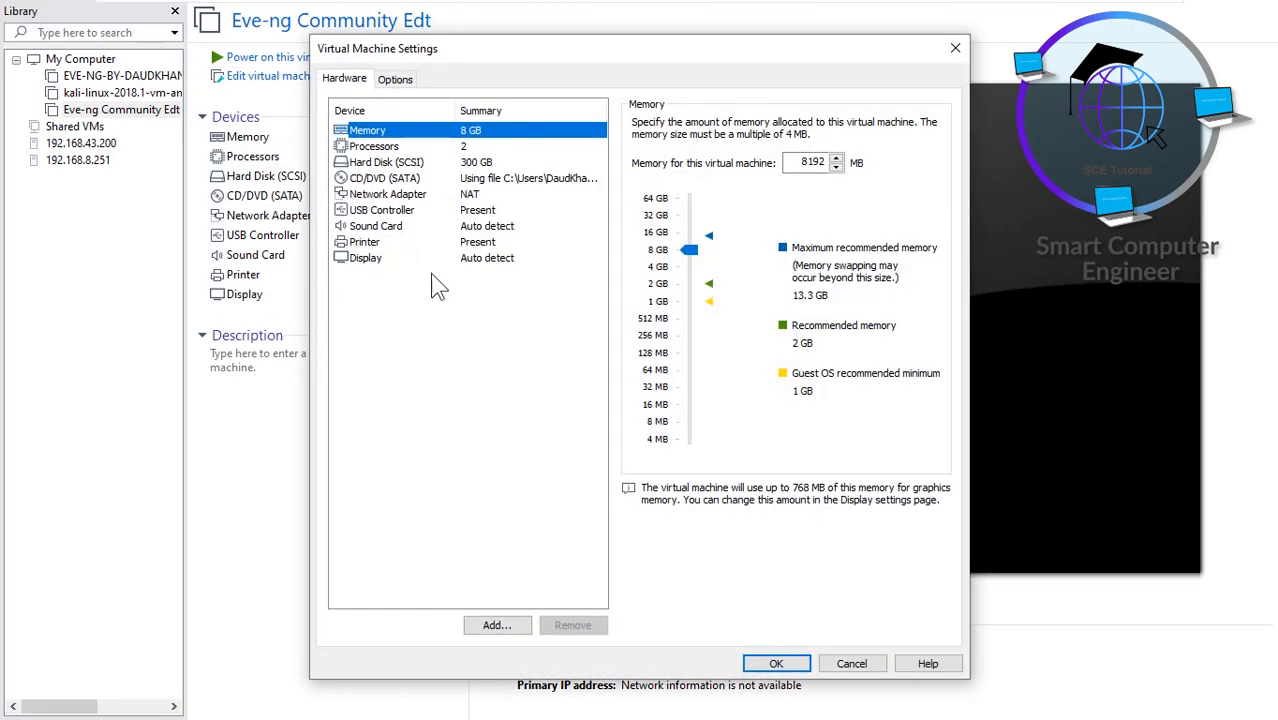
{"action": "left_click", "coordinate": [509, 178]}
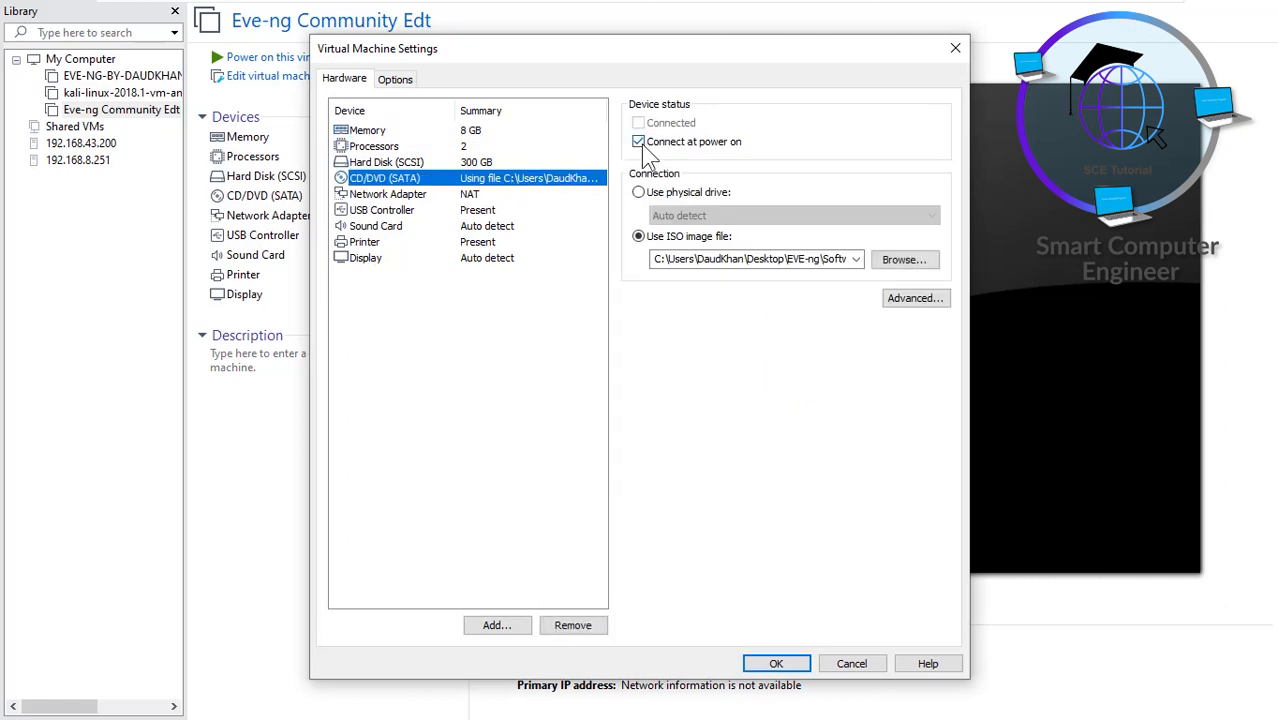
{"action": "left_click", "coordinate": [639, 142]}
{"action": "left_click", "coordinate": [776, 664]}
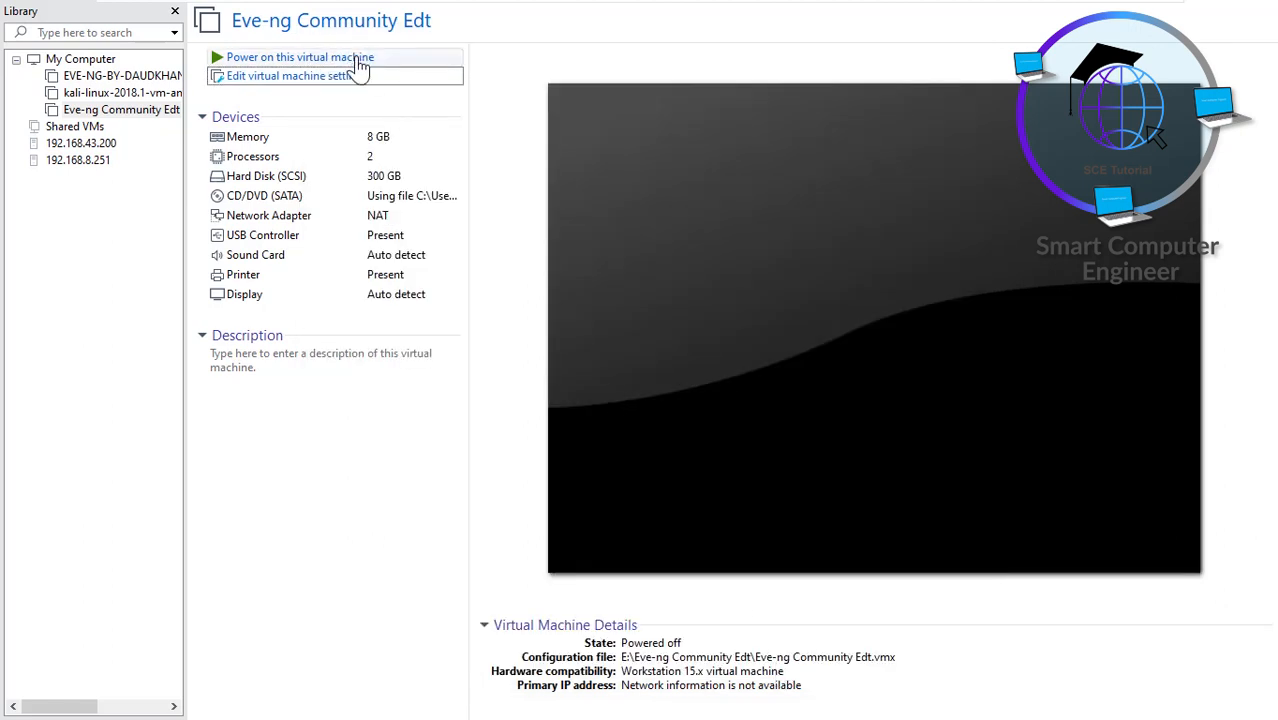
{"action": "left_click", "coordinate": [360, 58]}
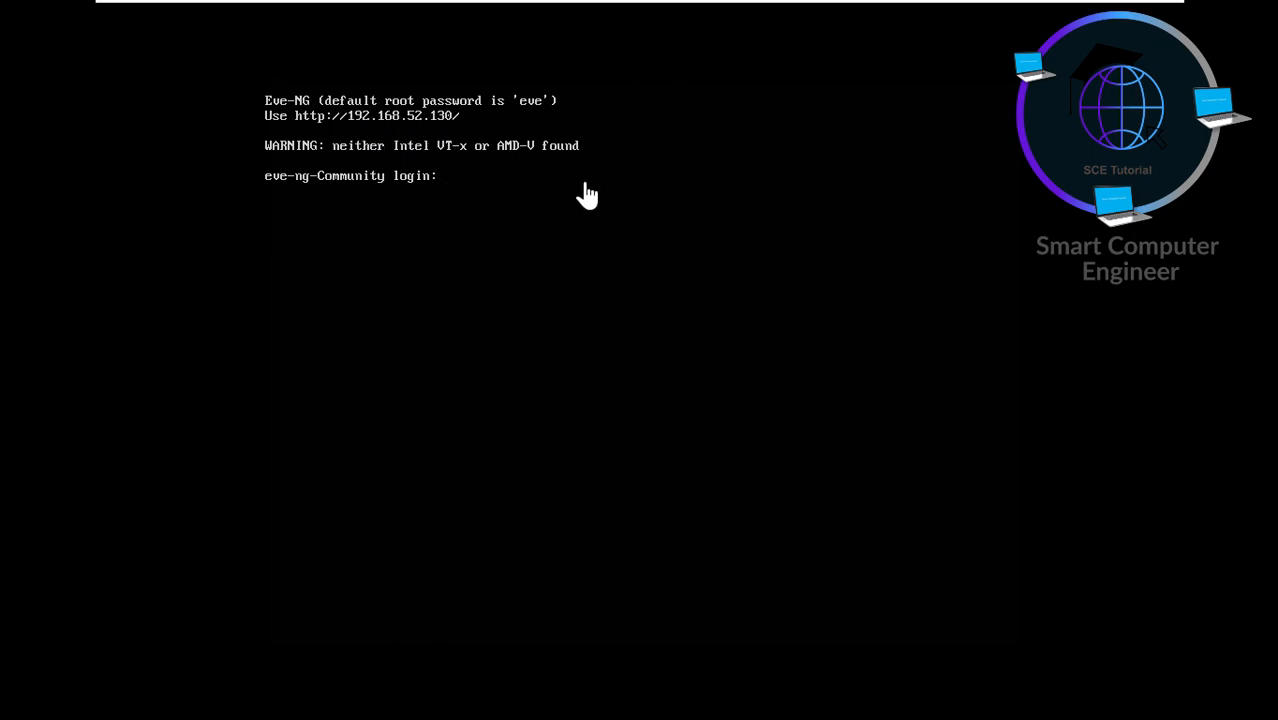
- Leave full-screen VMware once the VM shows 192.168.52.130, revealing the Notepad checklist
{"action": "left_click", "coordinate": [1118, 22]}
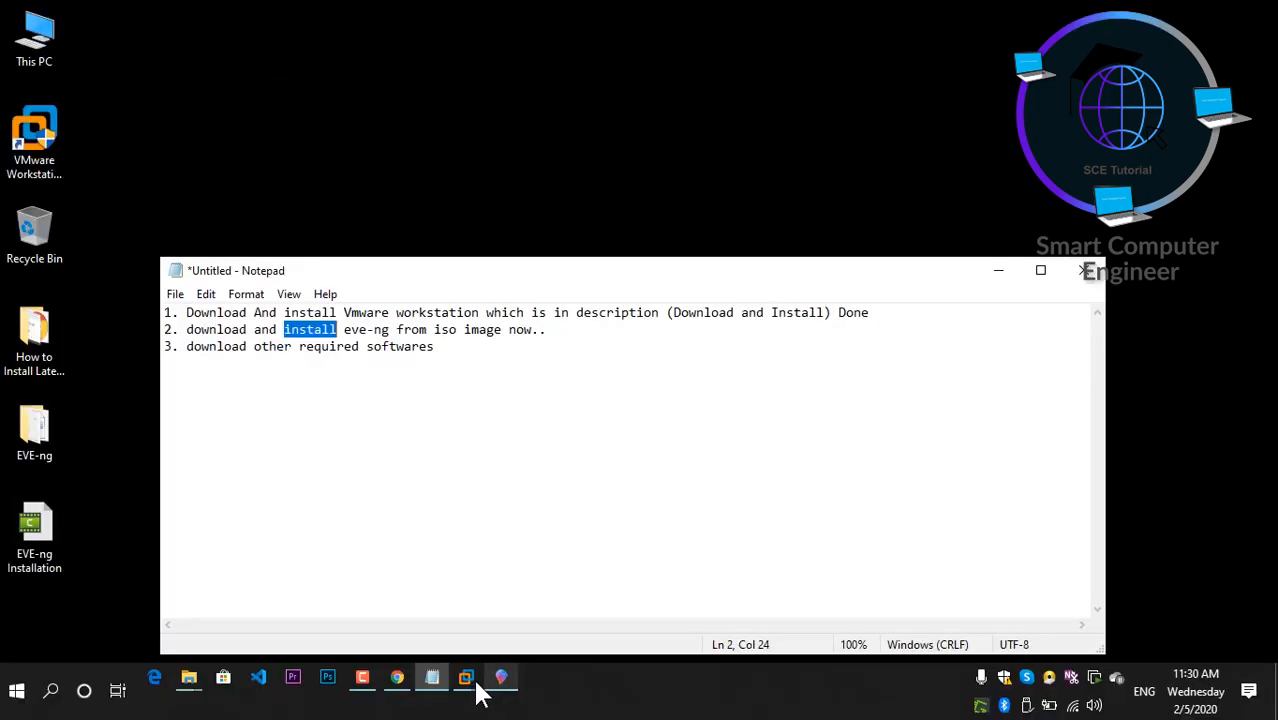
{"action": "left_click", "coordinate": [394, 685]}
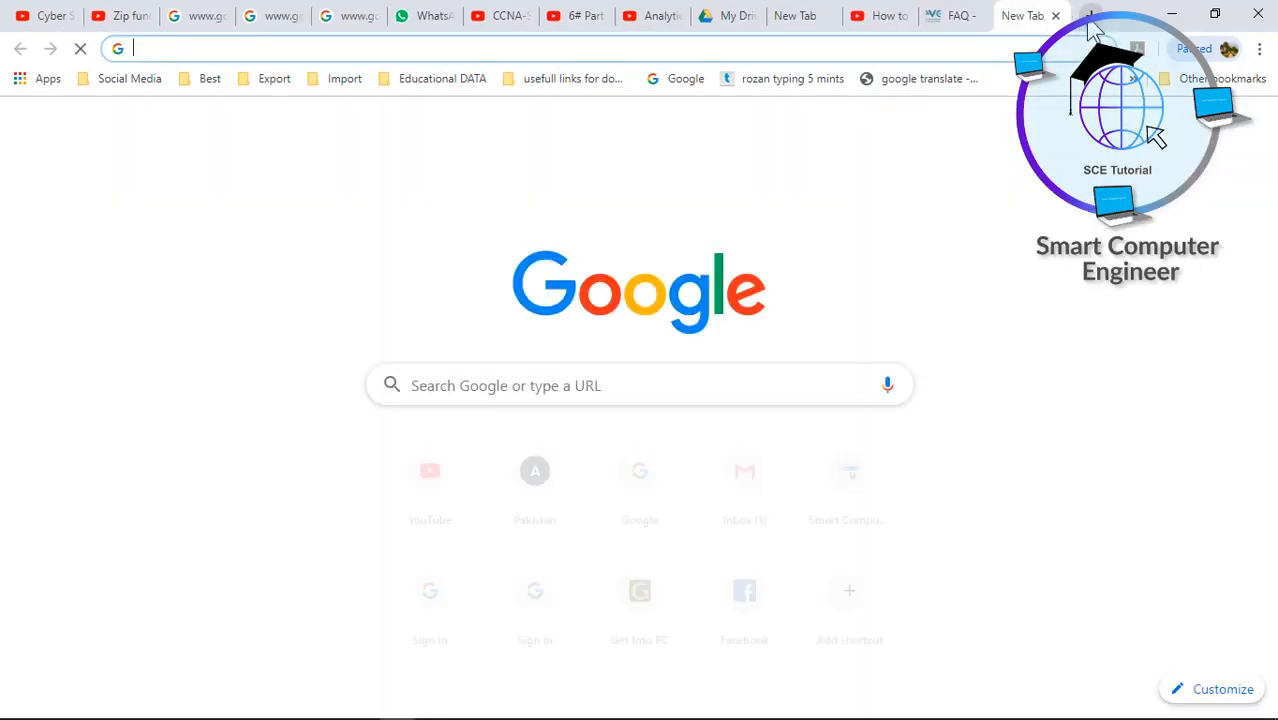
- Load the EVE-NG server at 192.168.52.130 in a new Chrome tab
{"action": "left_click", "coordinate": [1090, 18]}
{"action": "type", "text": "192.168."}
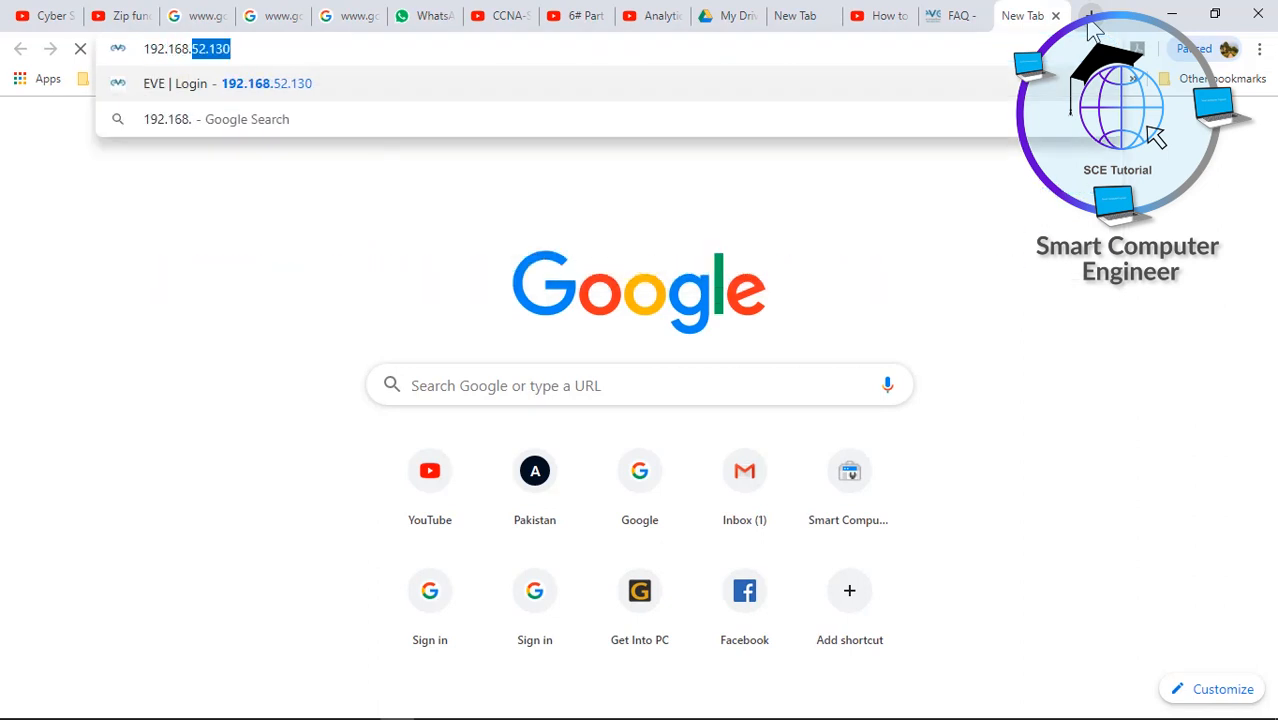
{"action": "type", "text": "52.1"}
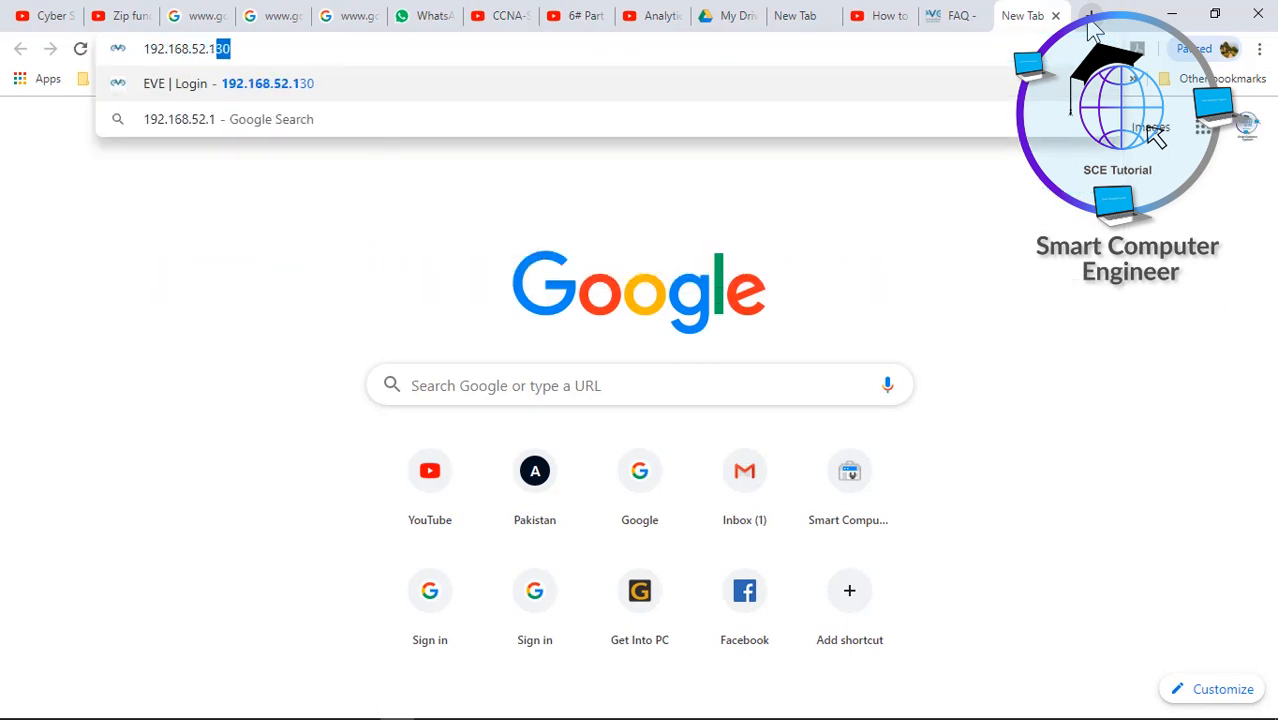
{"action": "type", "text": "30"}
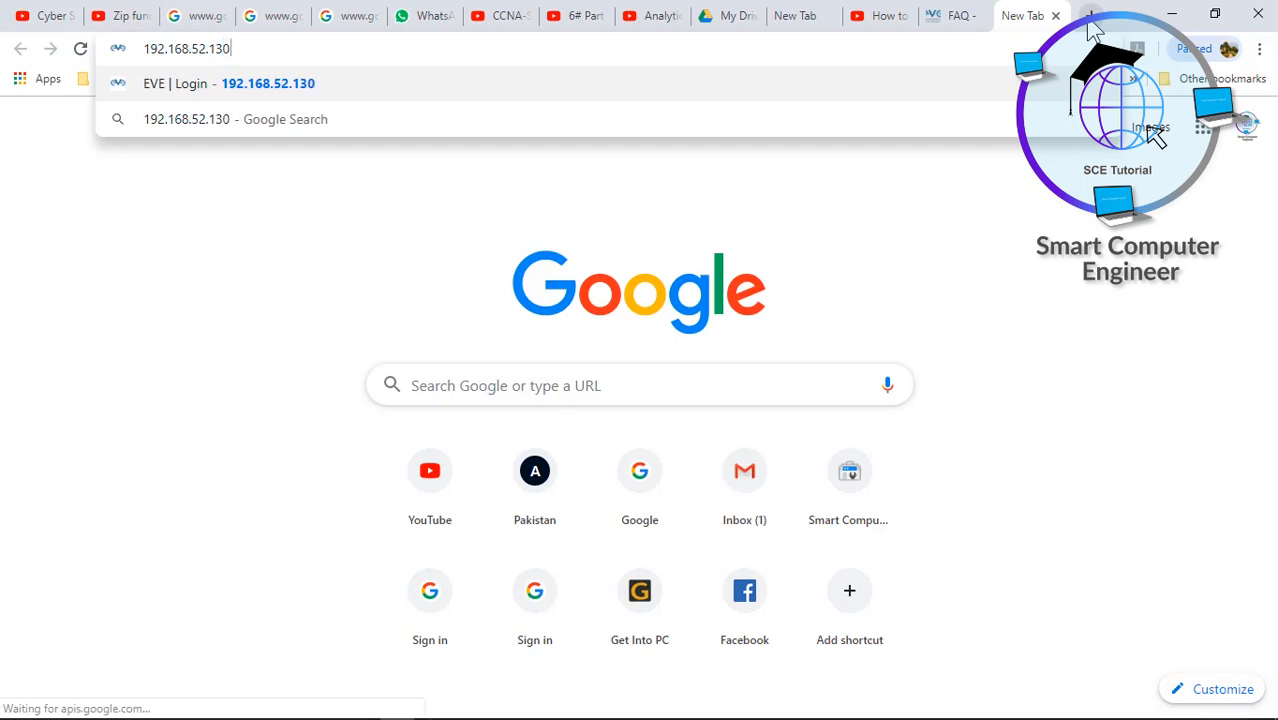
{"action": "key", "text": "Return"}
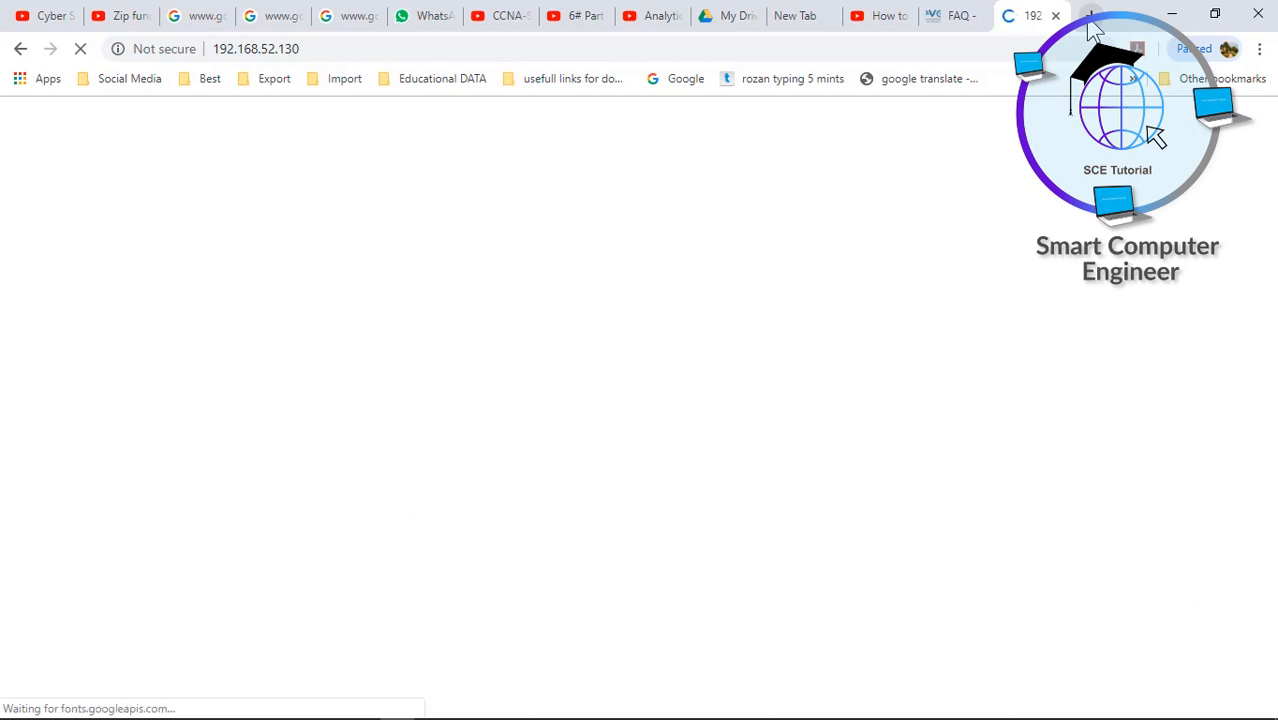
- Sign in as admin with the default password, correcting a mistyped password
{"action": "key", "text": "Tab"}
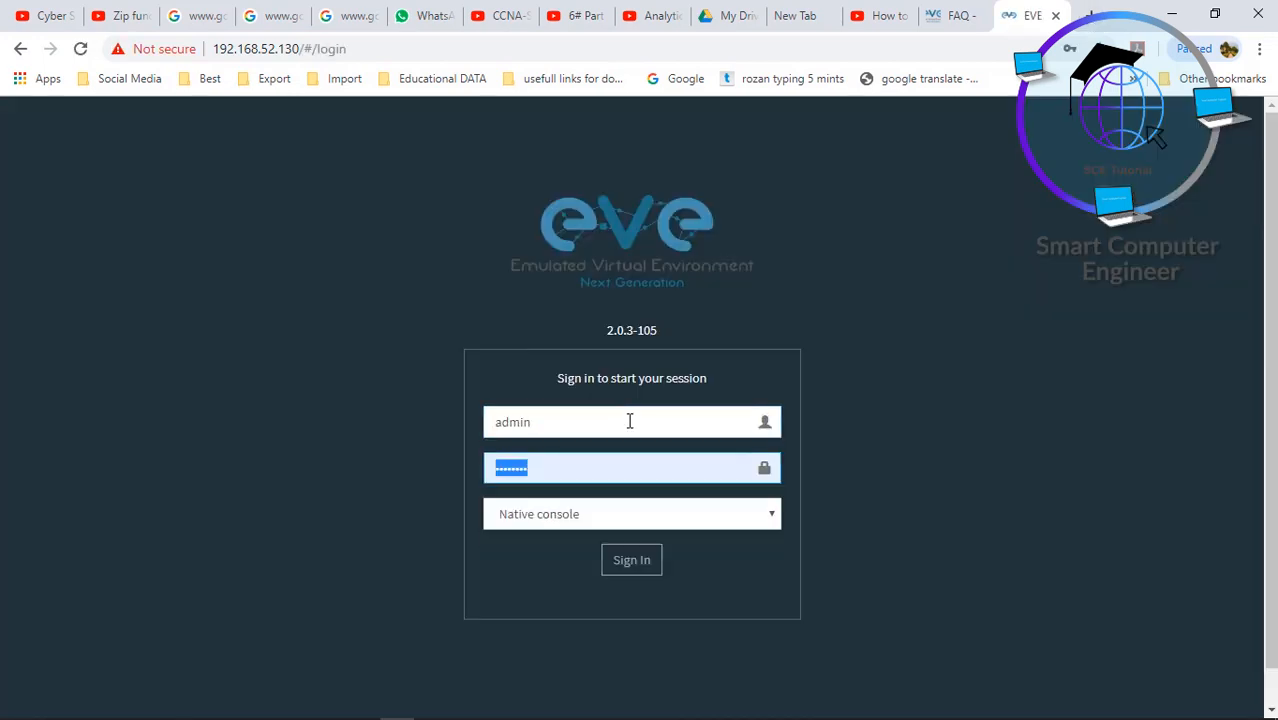
{"action": "type", "text": "e"}
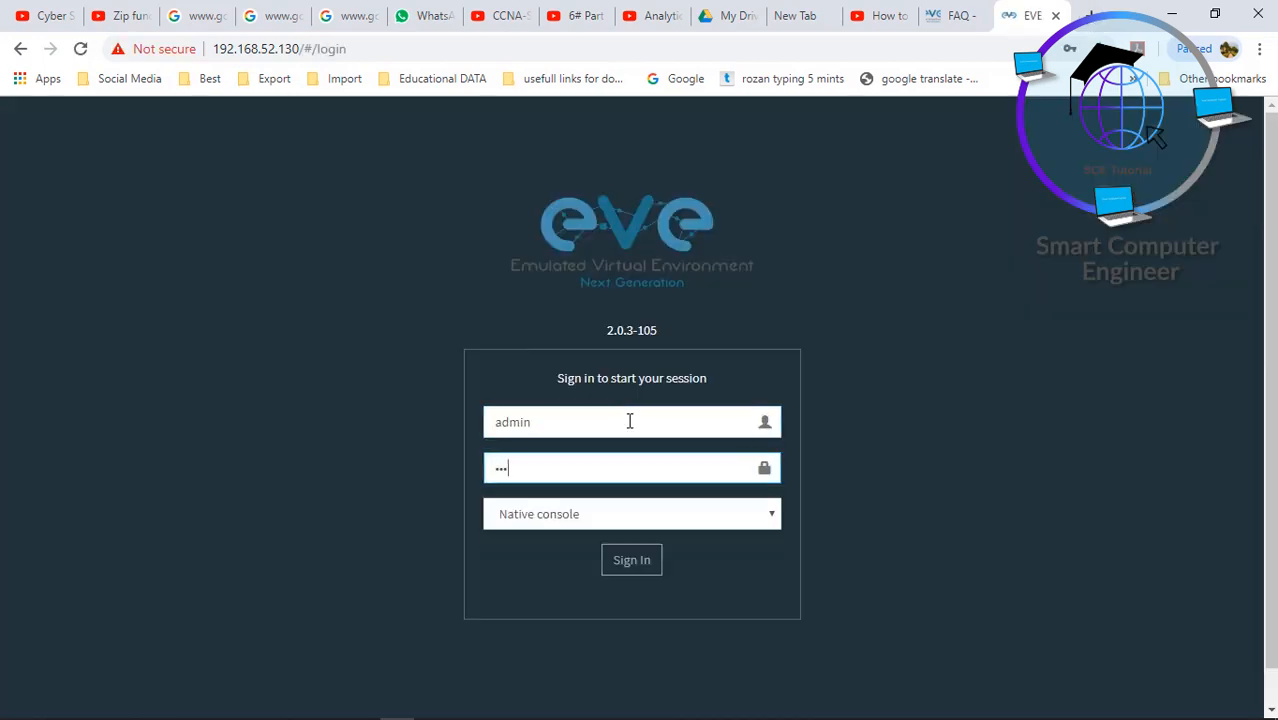
{"action": "left_click", "coordinate": [632, 562]}
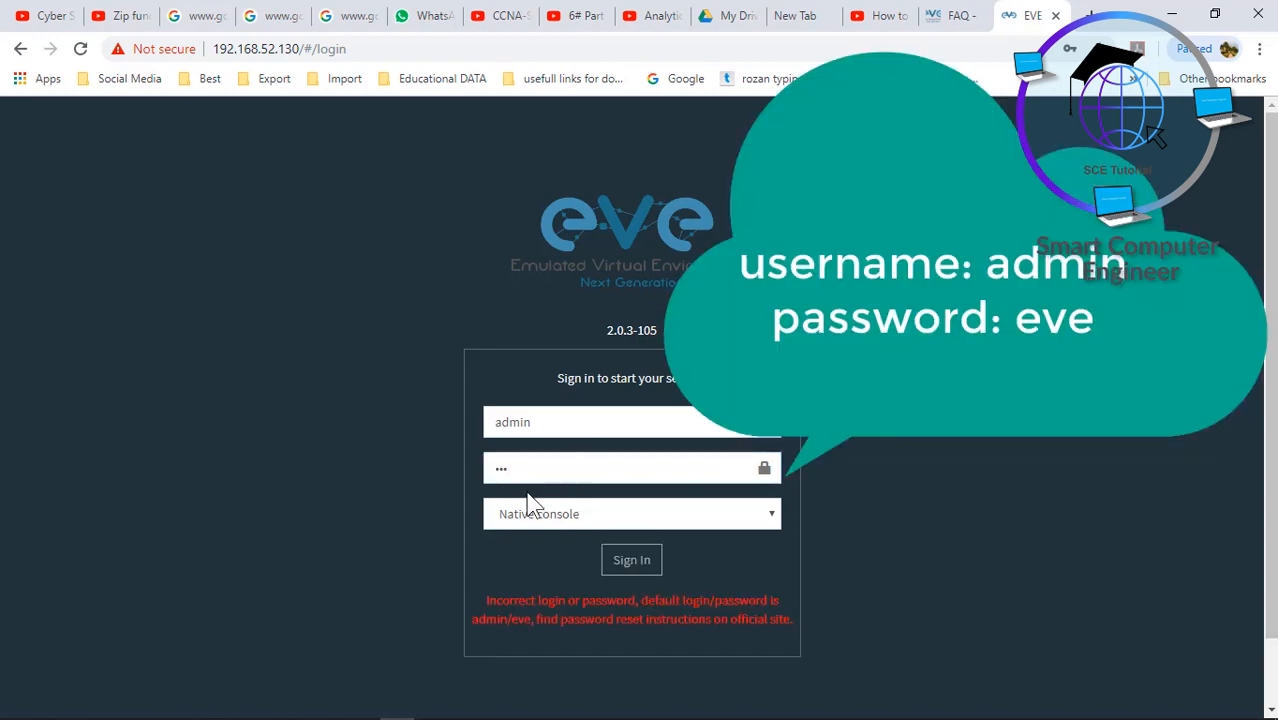
{"action": "left_click", "coordinate": [530, 476]}
{"action": "left_click_drag", "start_coordinate": [522, 476], "coordinate": [479, 485]}
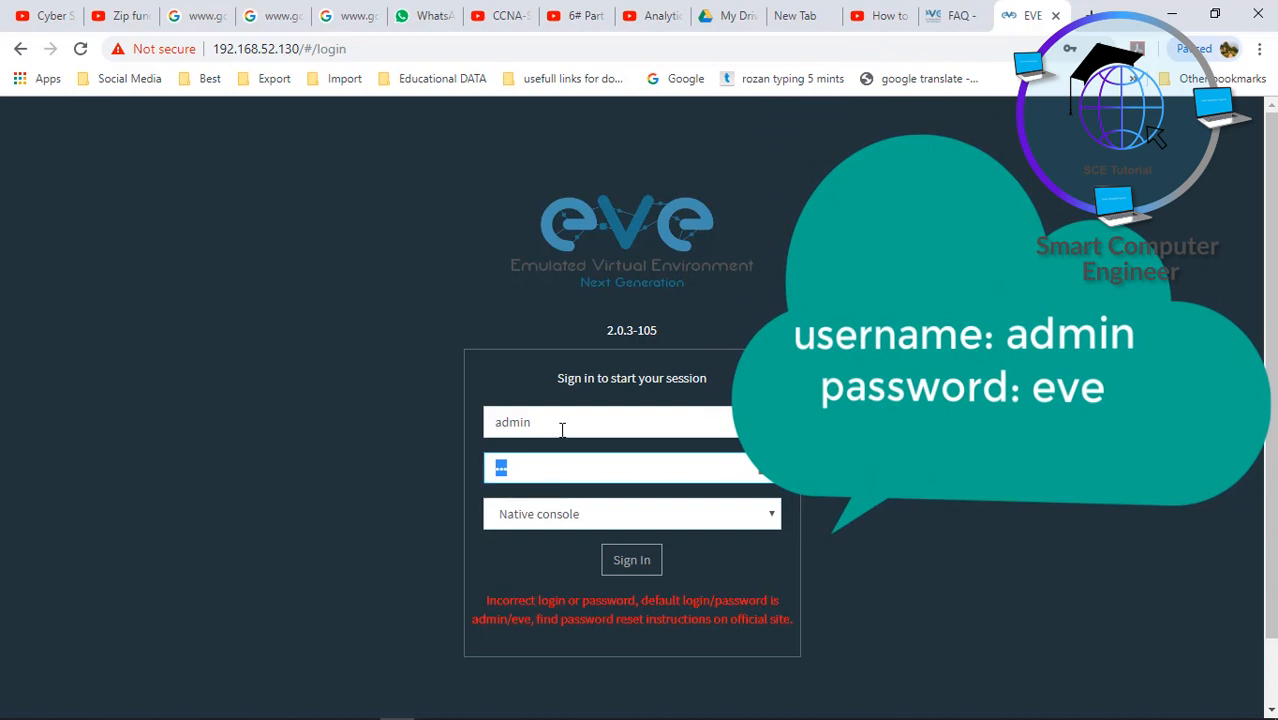
{"action": "type", "text": "e"}
{"action": "key", "text": "Return"}
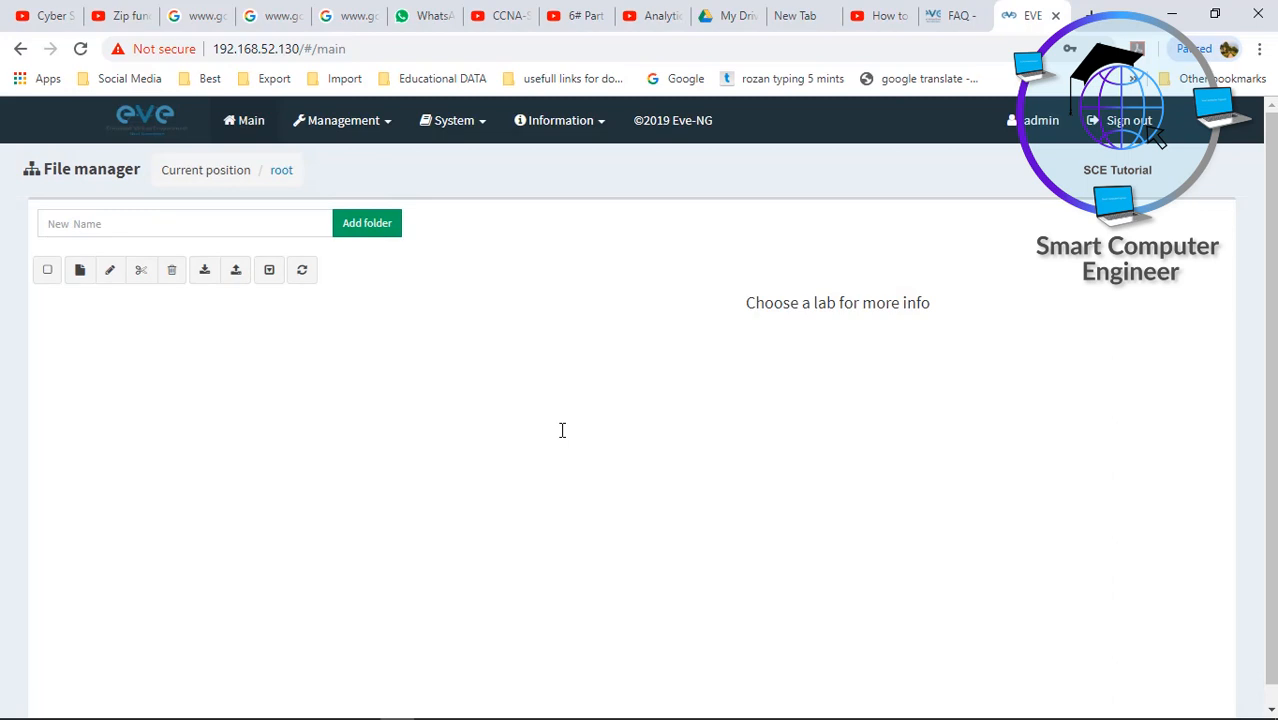
- Add and save a new lab named Testing, opening its empty Testing.unl canvas
{"action": "left_click", "coordinate": [80, 271]}
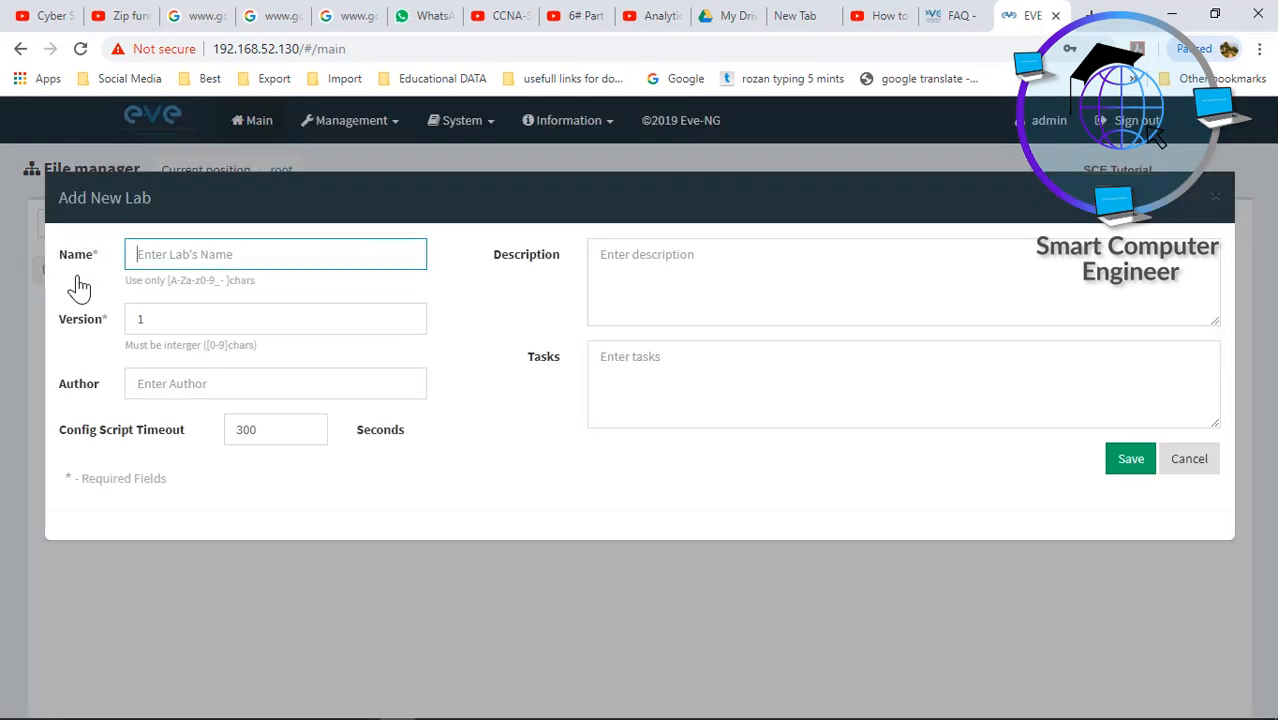
{"action": "type", "text": "Testi"}
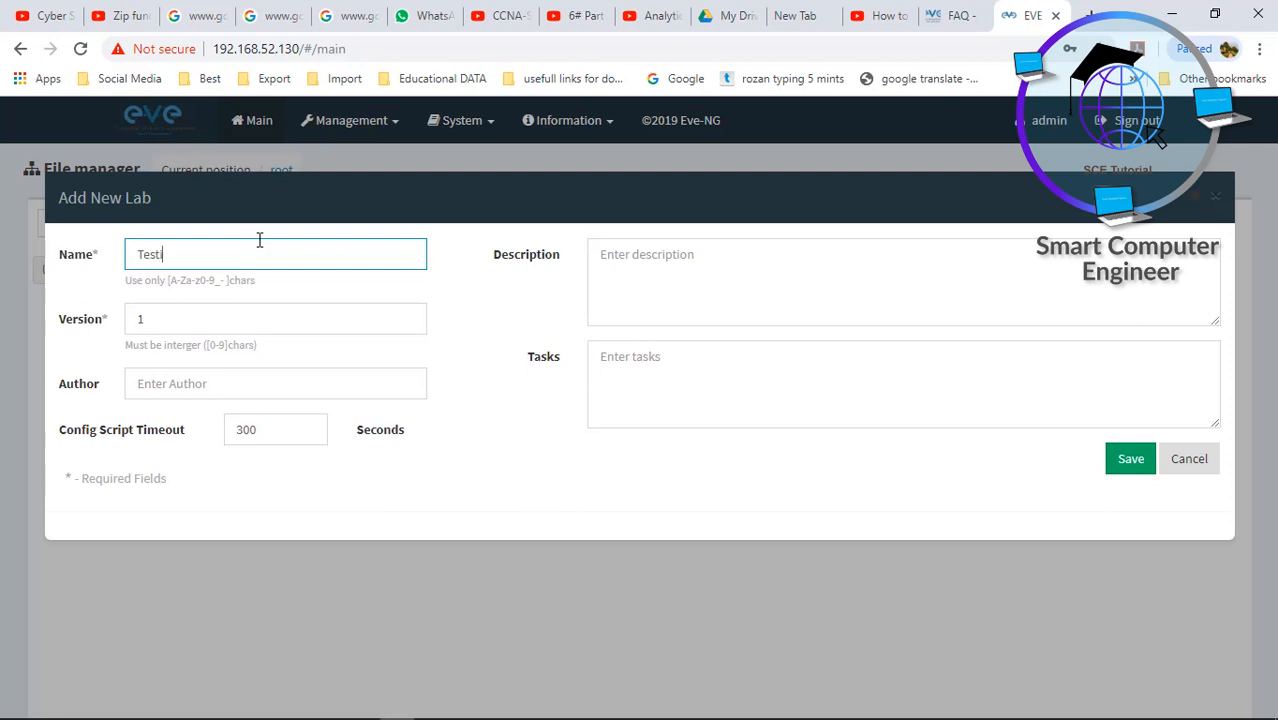
{"action": "type", "text": "ng"}
{"action": "left_click", "coordinate": [1134, 464]}
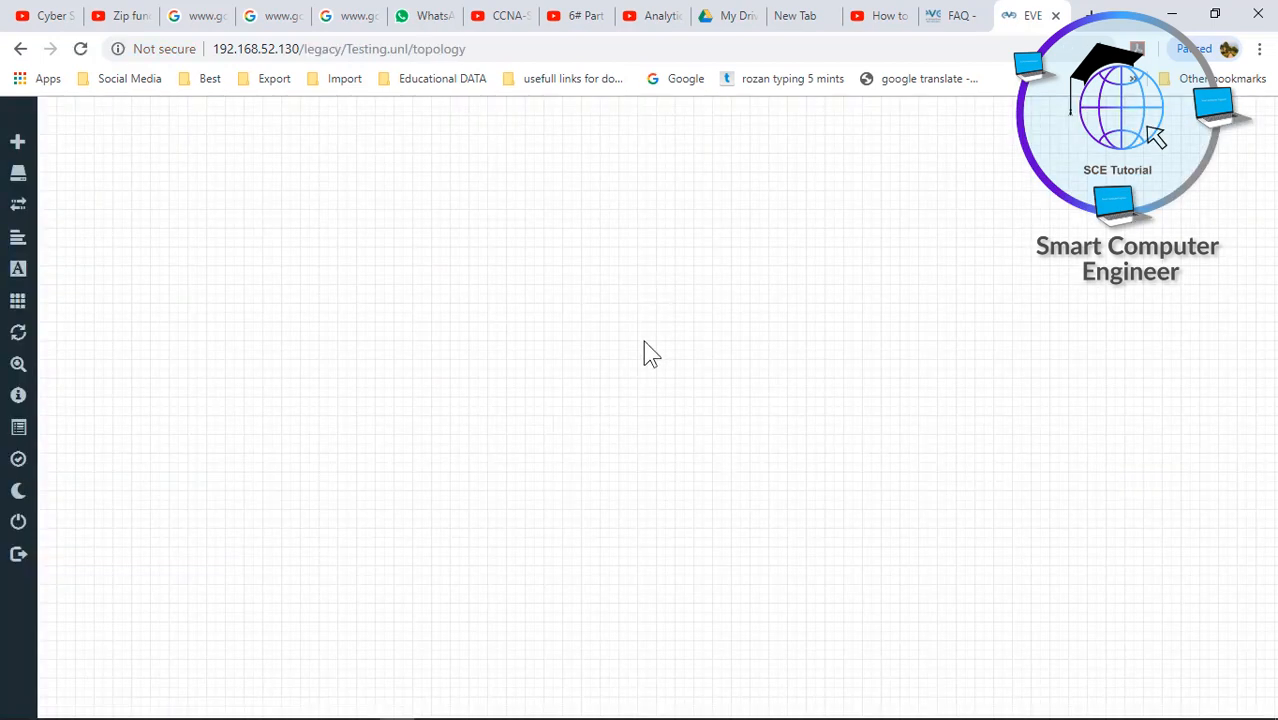
{"action": "right_click", "coordinate": [585, 268]}
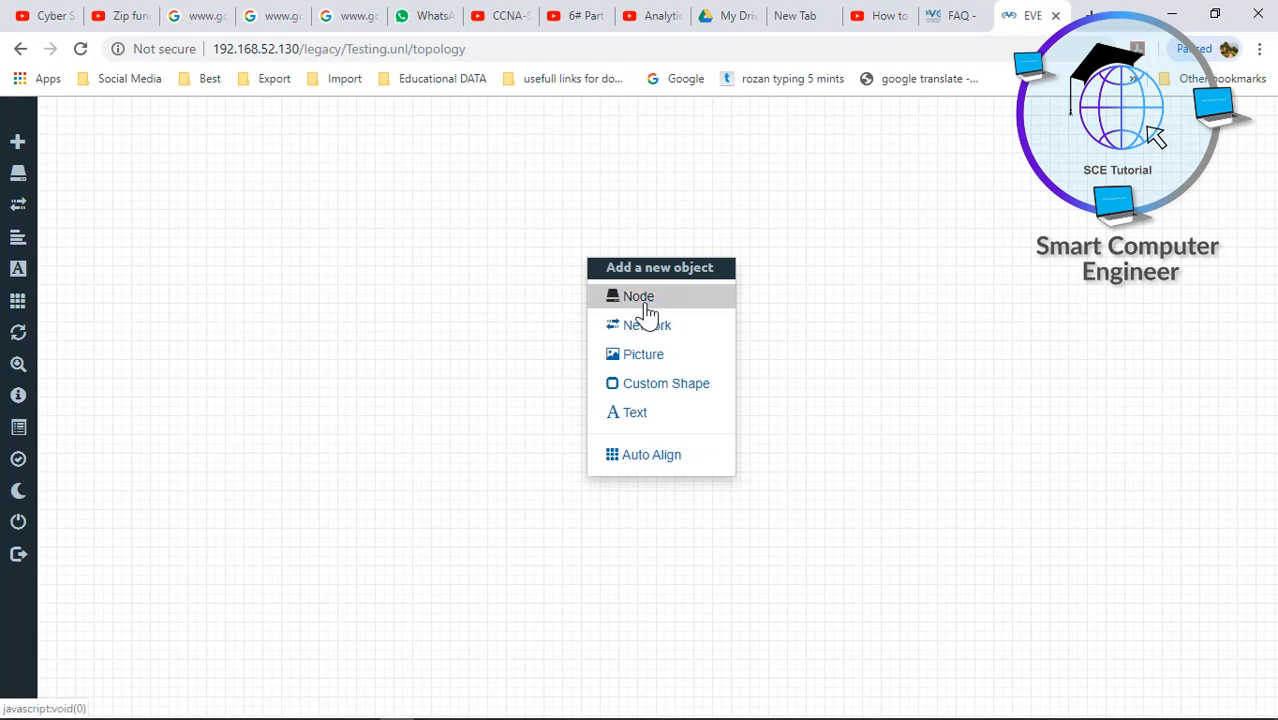
- Add 2 Virtual PC (VPCS) nodes with name prefix PC, creating PC1 and PC2
{"action": "left_click", "coordinate": [640, 297]}
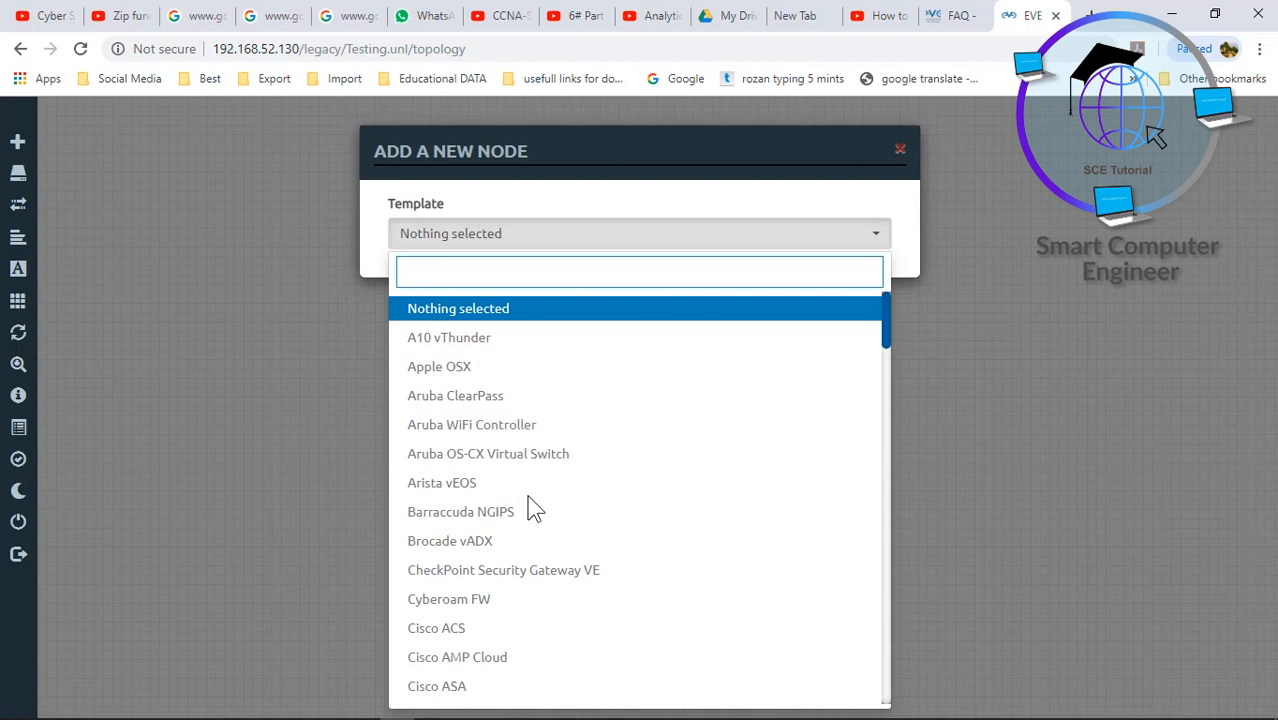
{"action": "type", "text": "72"}
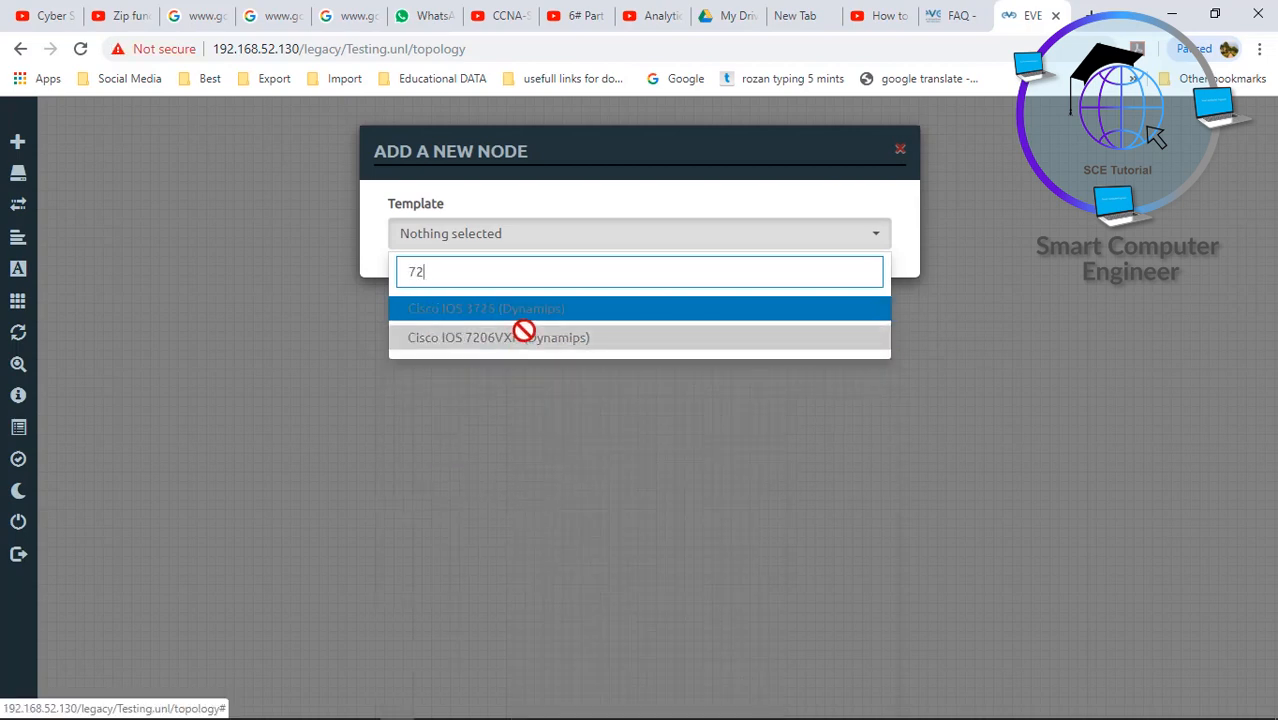
{"action": "left_click", "coordinate": [548, 463]}
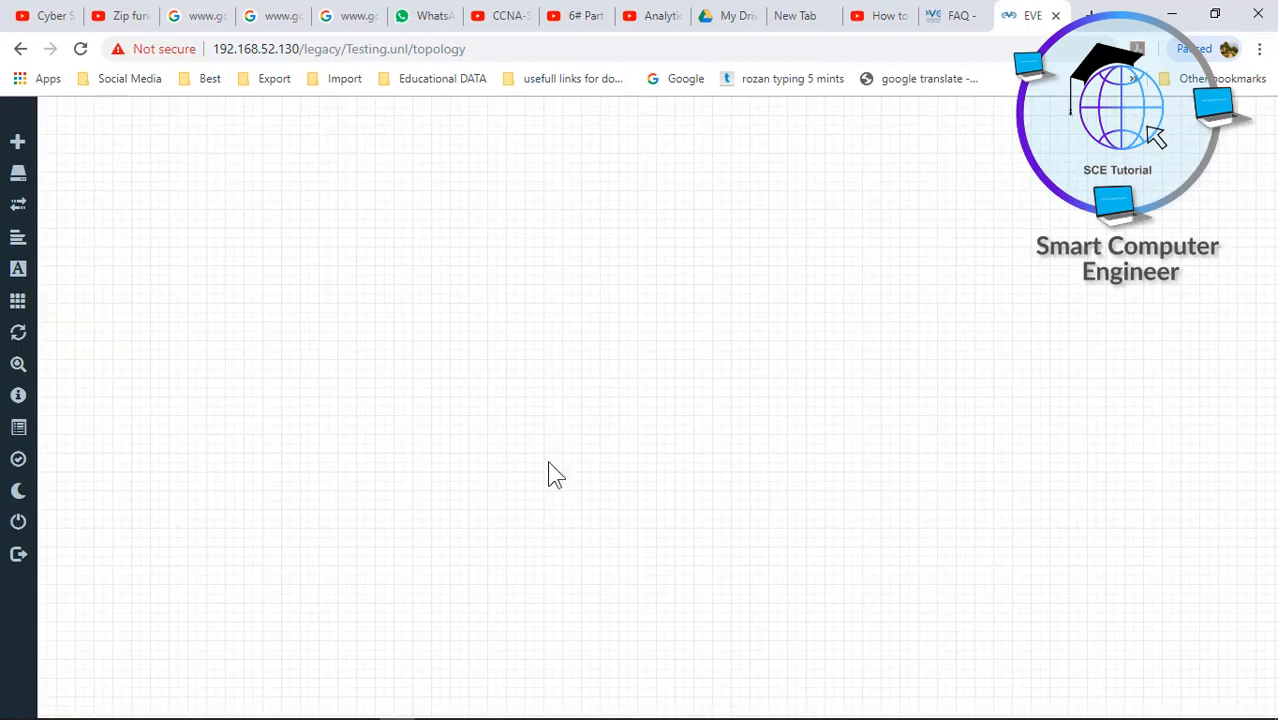
{"action": "right_click", "coordinate": [522, 240]}
{"action": "left_click", "coordinate": [567, 280]}
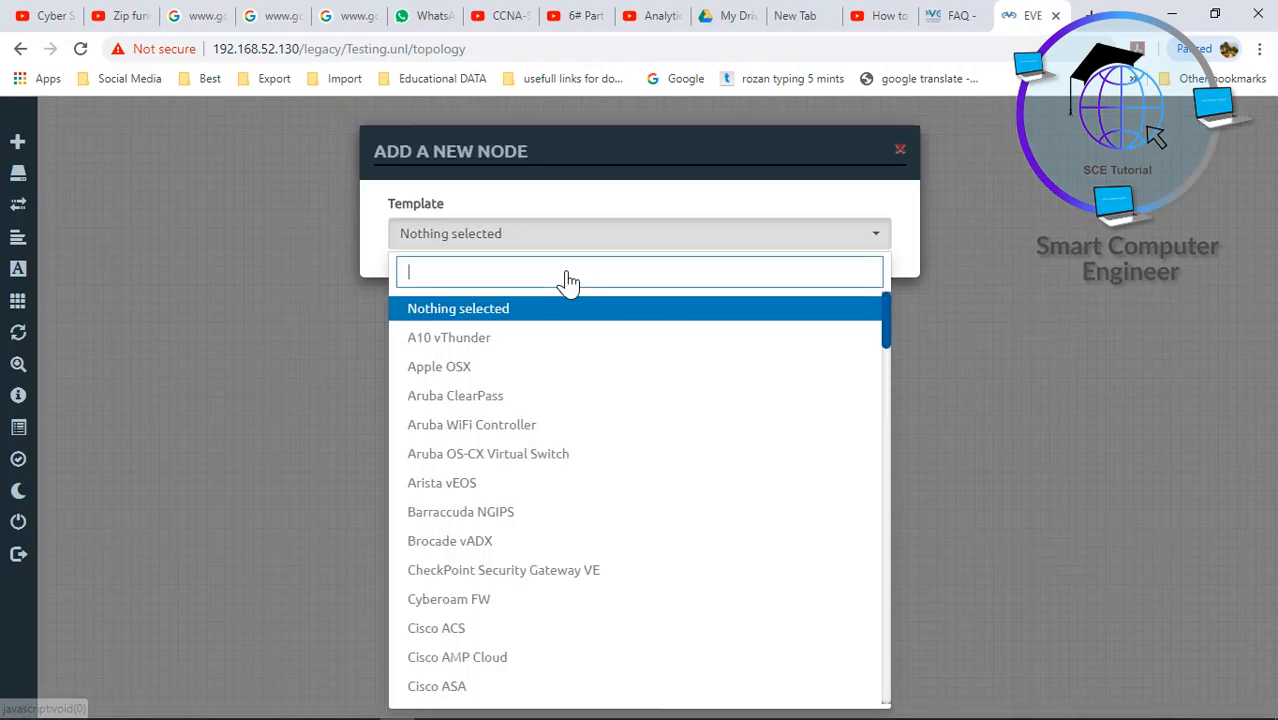
{"action": "type", "text": "pc"}
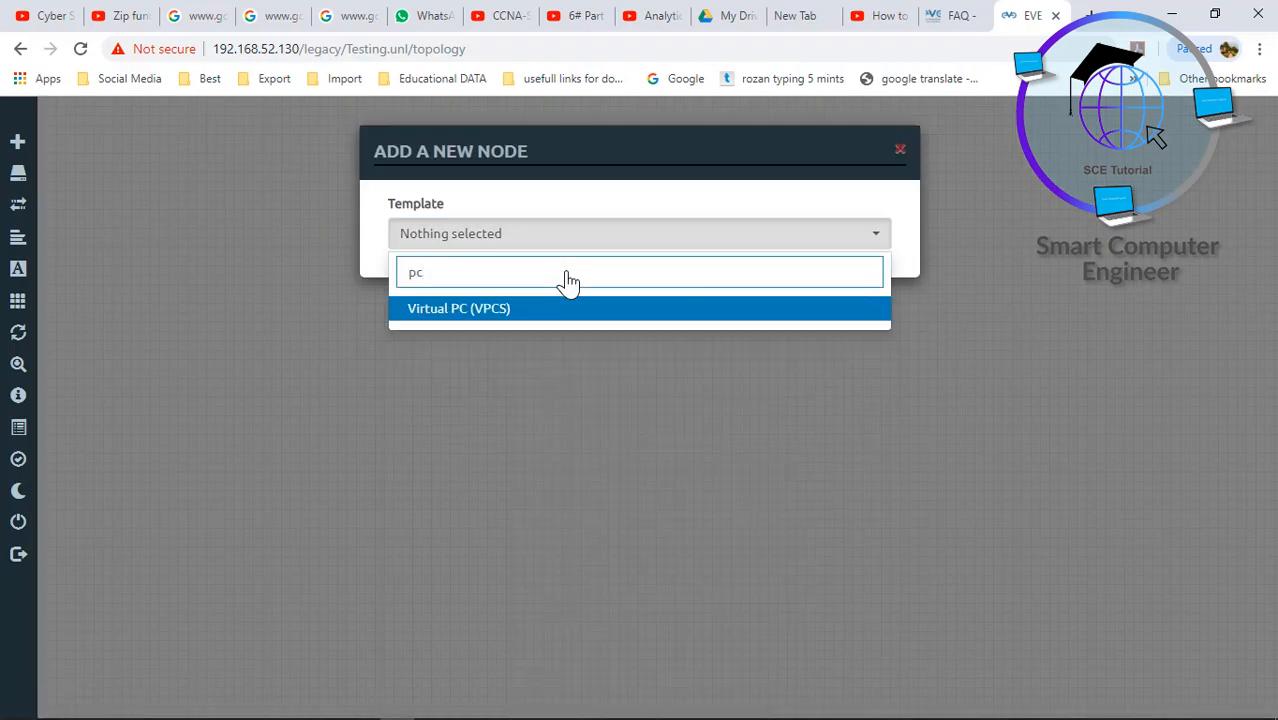
{"action": "left_click", "coordinate": [542, 310]}
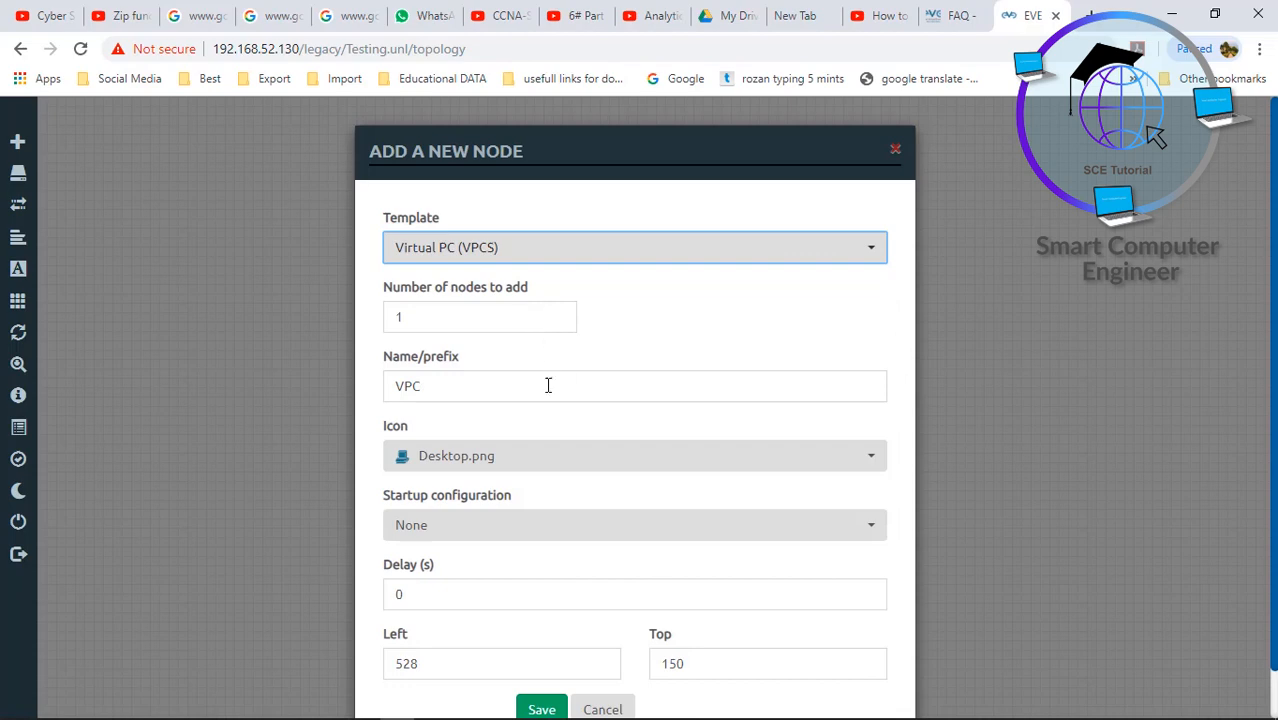
{"action": "double_click", "coordinate": [395, 317]}
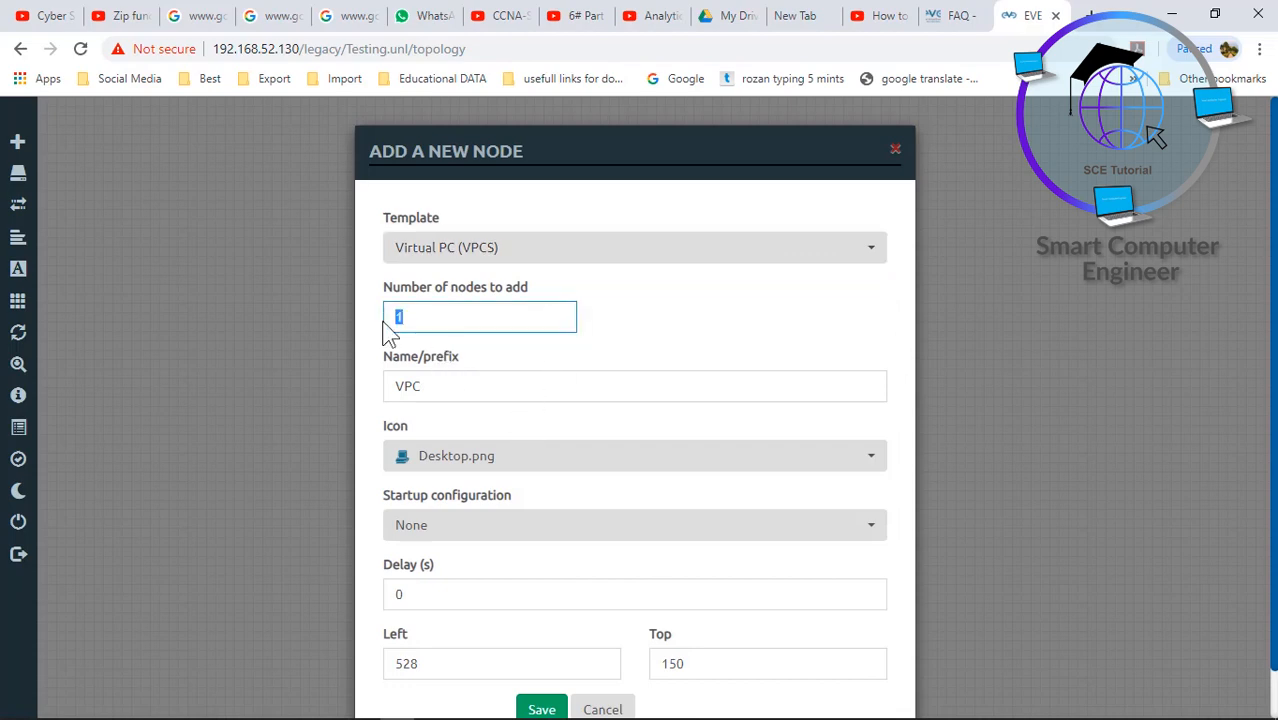
{"action": "type", "text": "2"}
{"action": "scroll", "coordinate": [1272, 370], "scroll_direction": "down", "scroll_amount": 1}
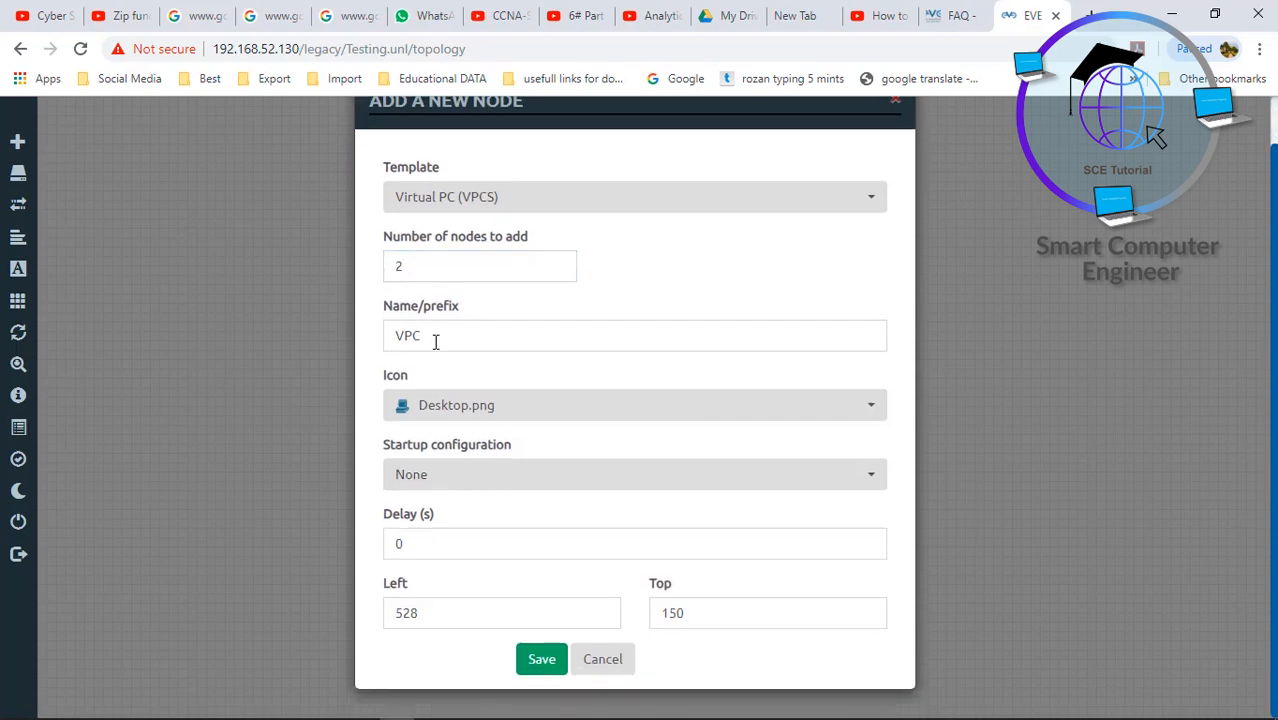
{"action": "left_click_drag", "start_coordinate": [434, 340], "coordinate": [365, 348]}
{"action": "type", "text": "PC"}
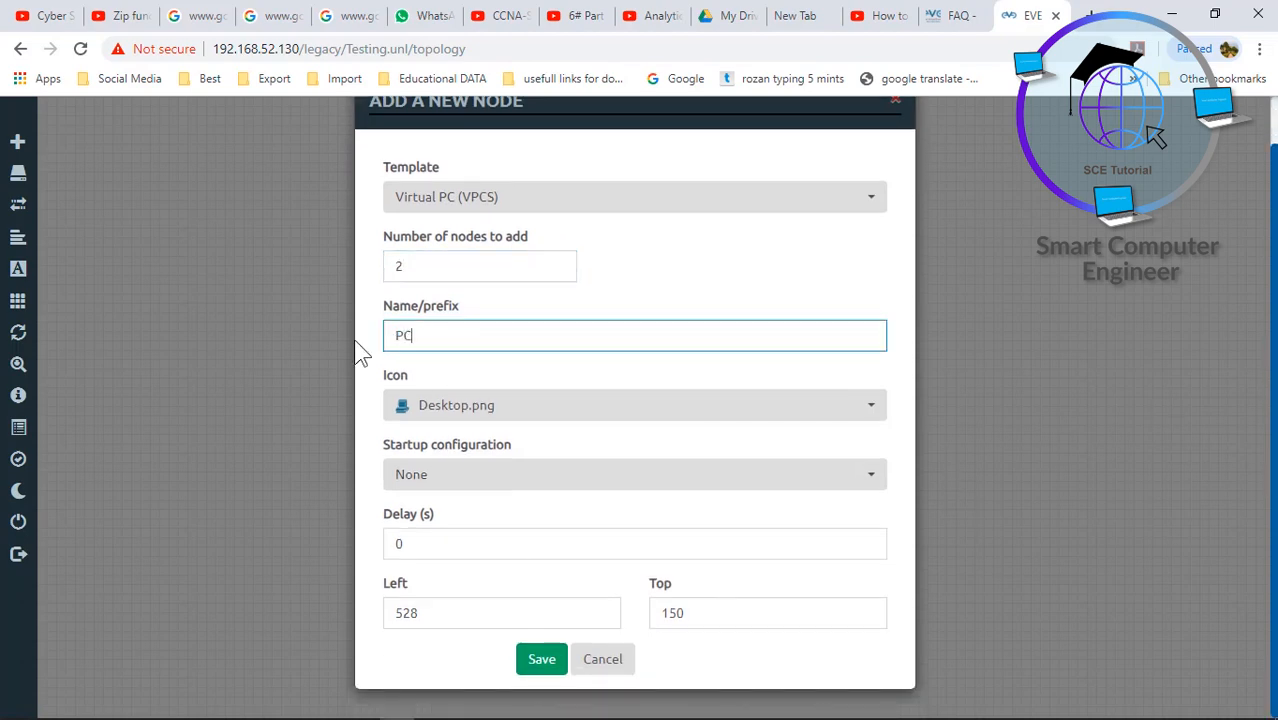
{"action": "left_click", "coordinate": [542, 659]}
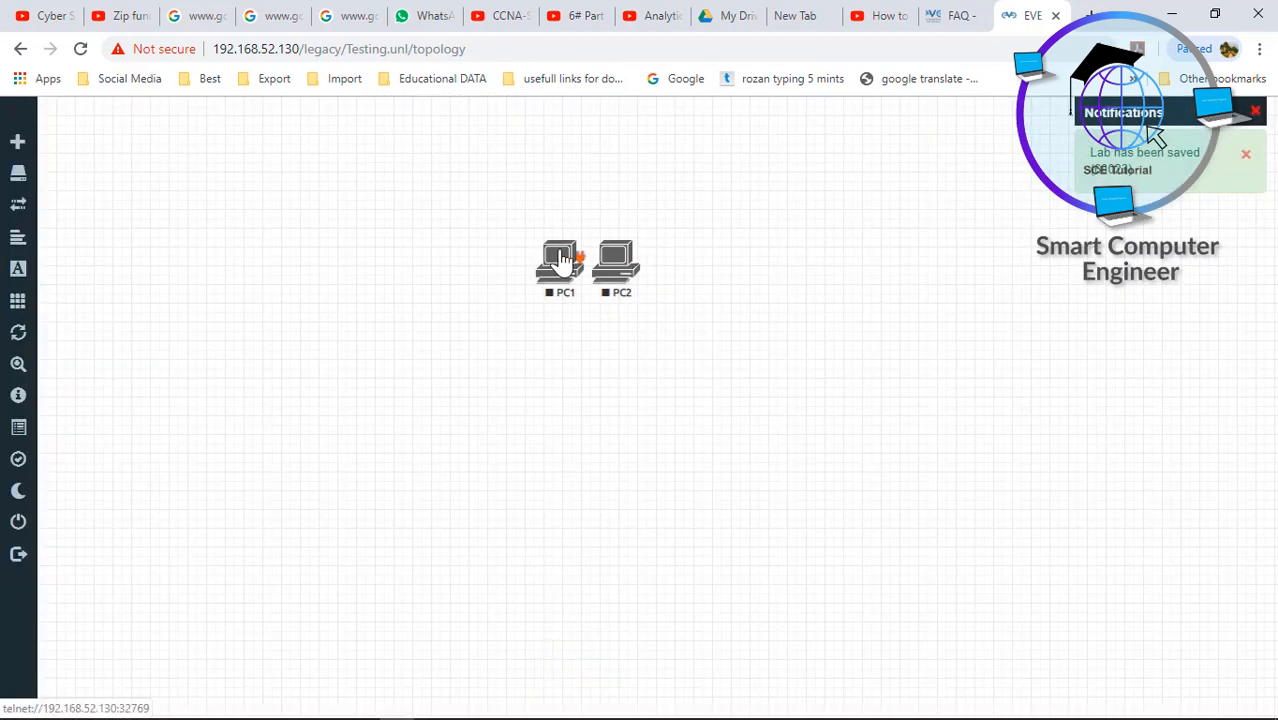
- Move PC1 left, link PC1 eth0 to PC2 eth0, and Start Selected on both
{"action": "left_click_drag", "start_coordinate": [562, 261], "coordinate": [630, 268]}
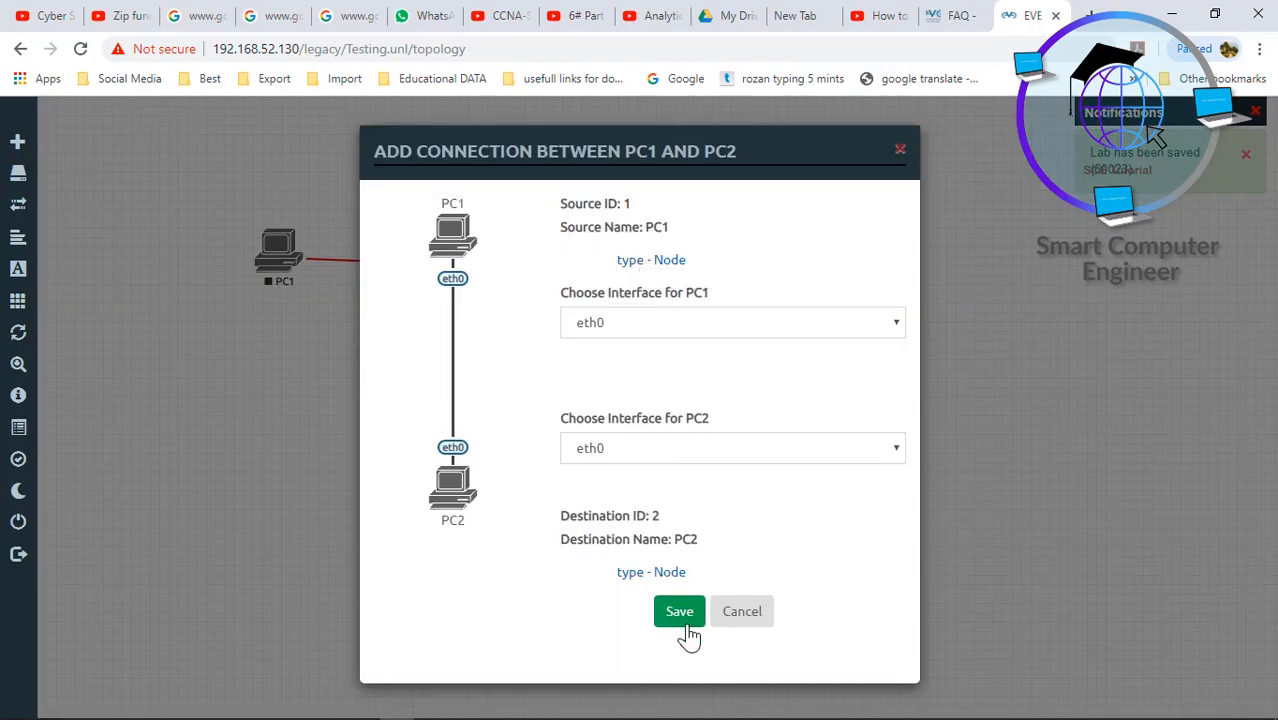
{"action": "left_click", "coordinate": [680, 616]}
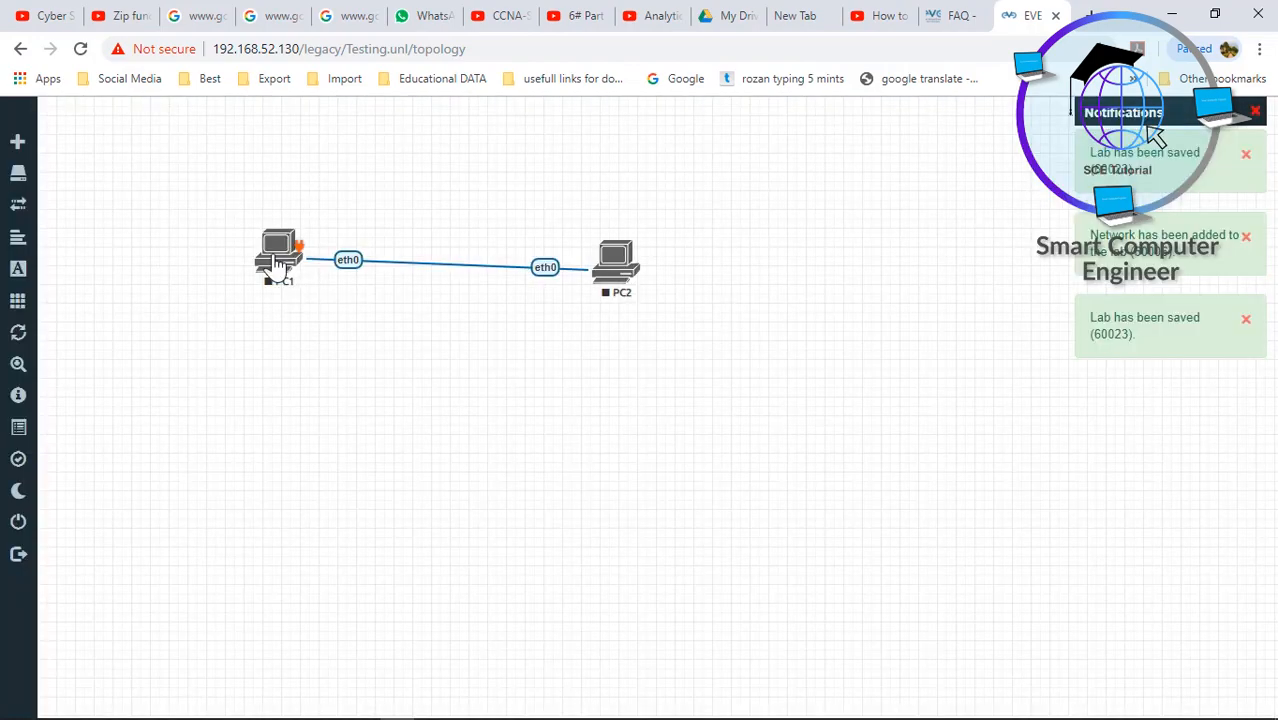
{"action": "left_click_drag", "start_coordinate": [404, 260], "coordinate": [632, 300]}
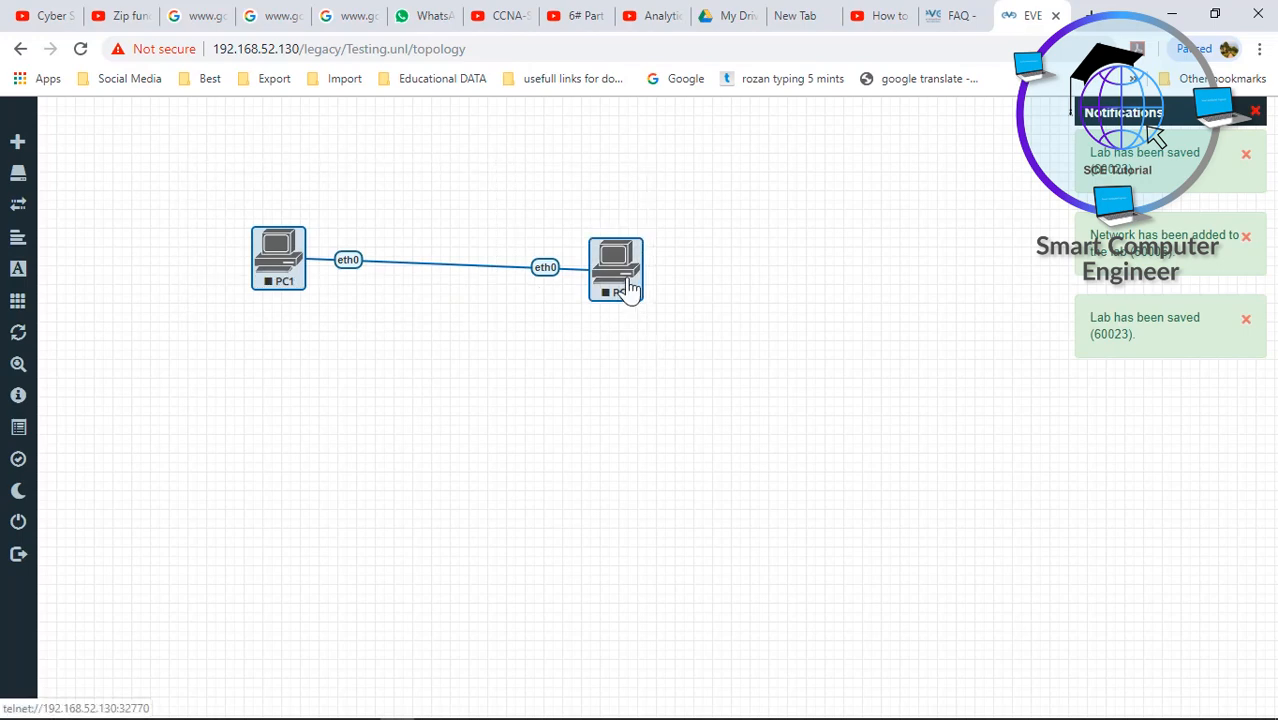
{"action": "right_click", "coordinate": [630, 300]}
{"action": "left_click", "coordinate": [668, 318]}
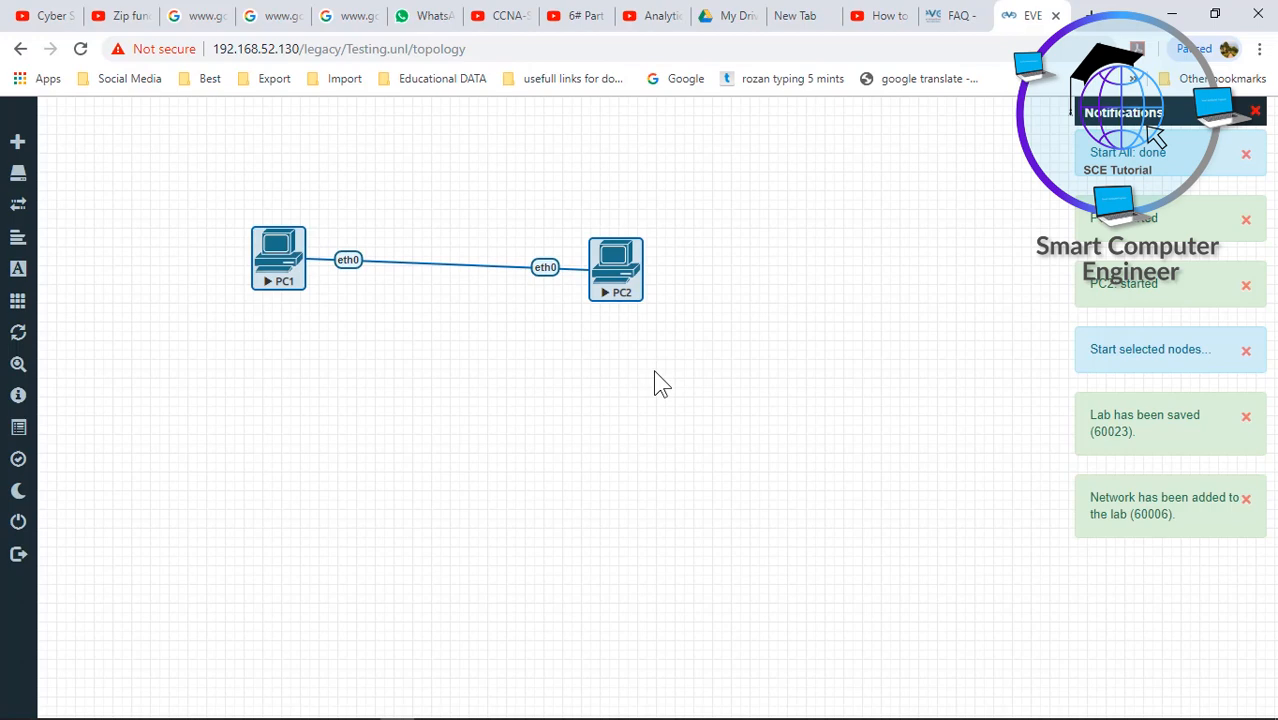
{"action": "left_click", "coordinate": [660, 383]}
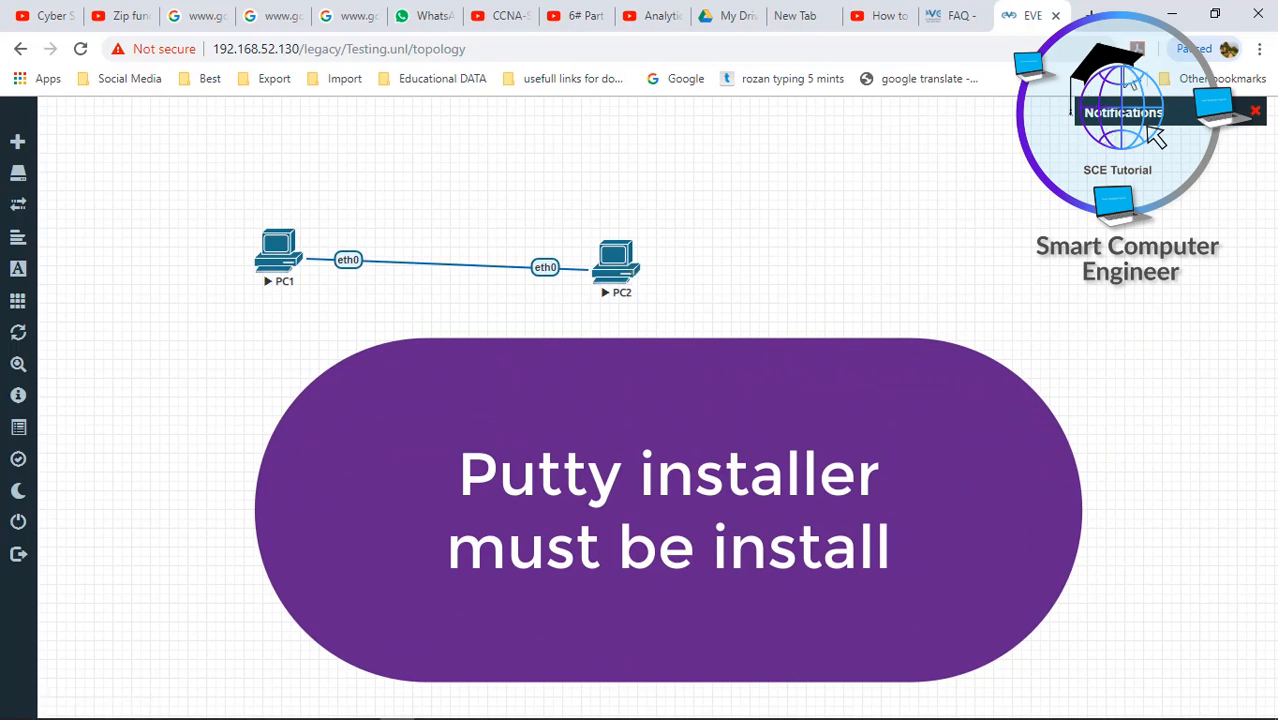
- From the desktop, open EVE-ng > Softwares and run EVE-NG-Win-Client-Pack-2.0
{"action": "left_click", "coordinate": [1171, 14]}
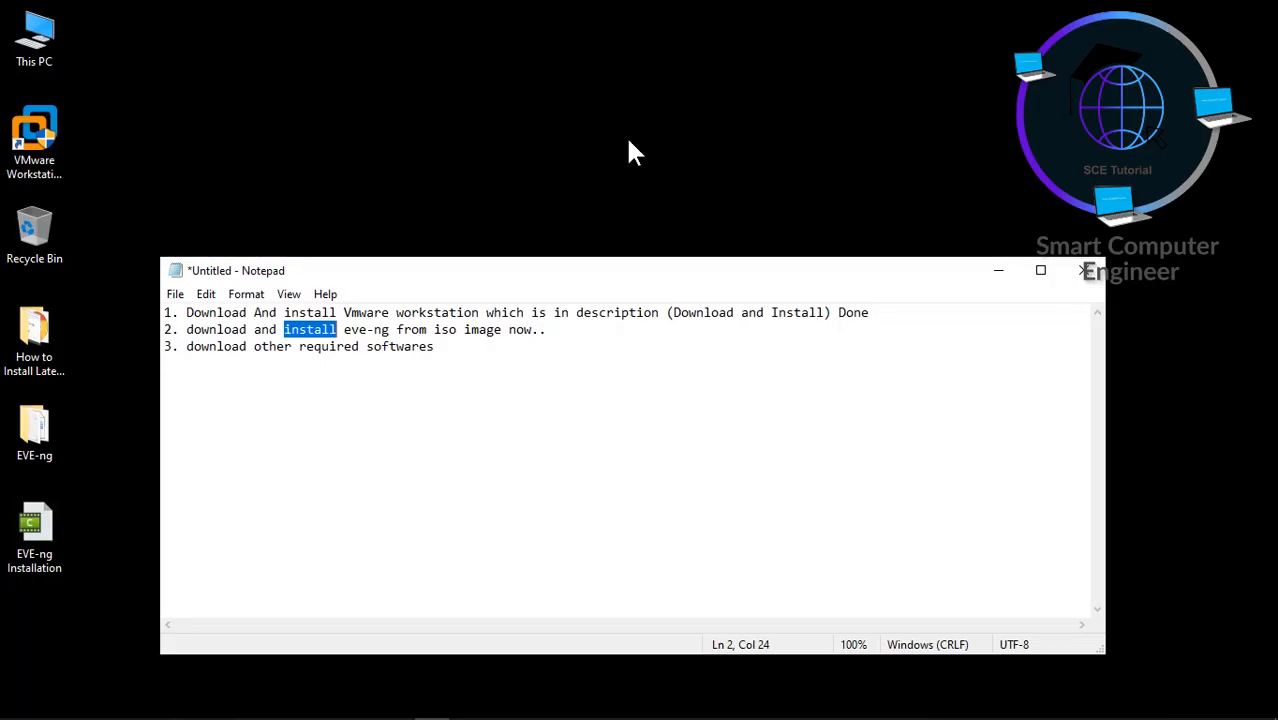
{"action": "left_click", "coordinate": [50, 340]}
{"action": "double_click", "coordinate": [46, 435]}
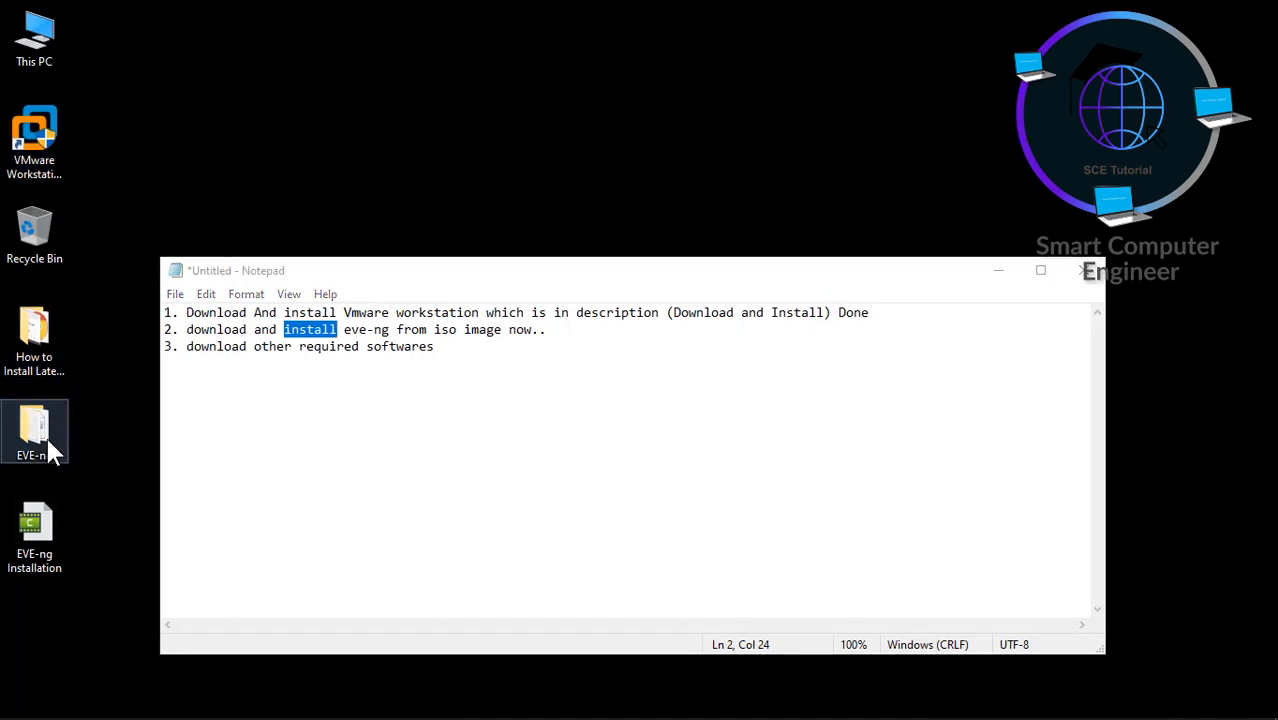
{"action": "double_click", "coordinate": [538, 233]}
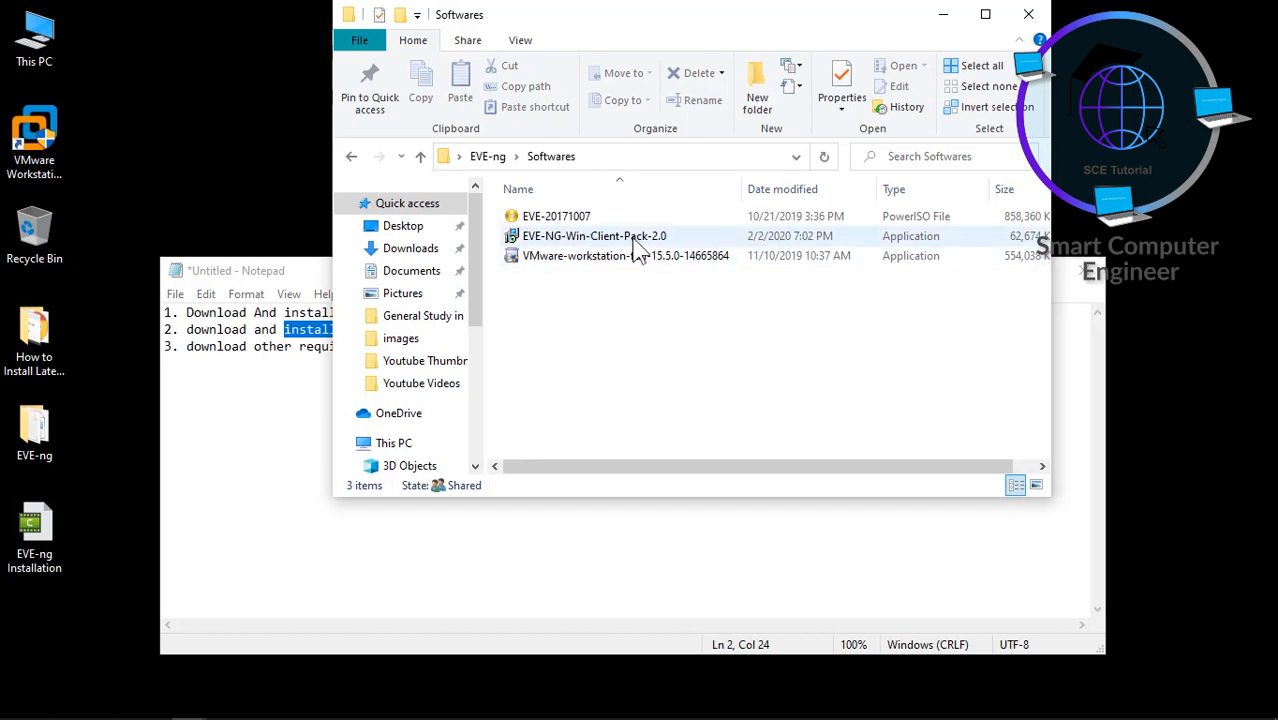
{"action": "left_click", "coordinate": [589, 243]}
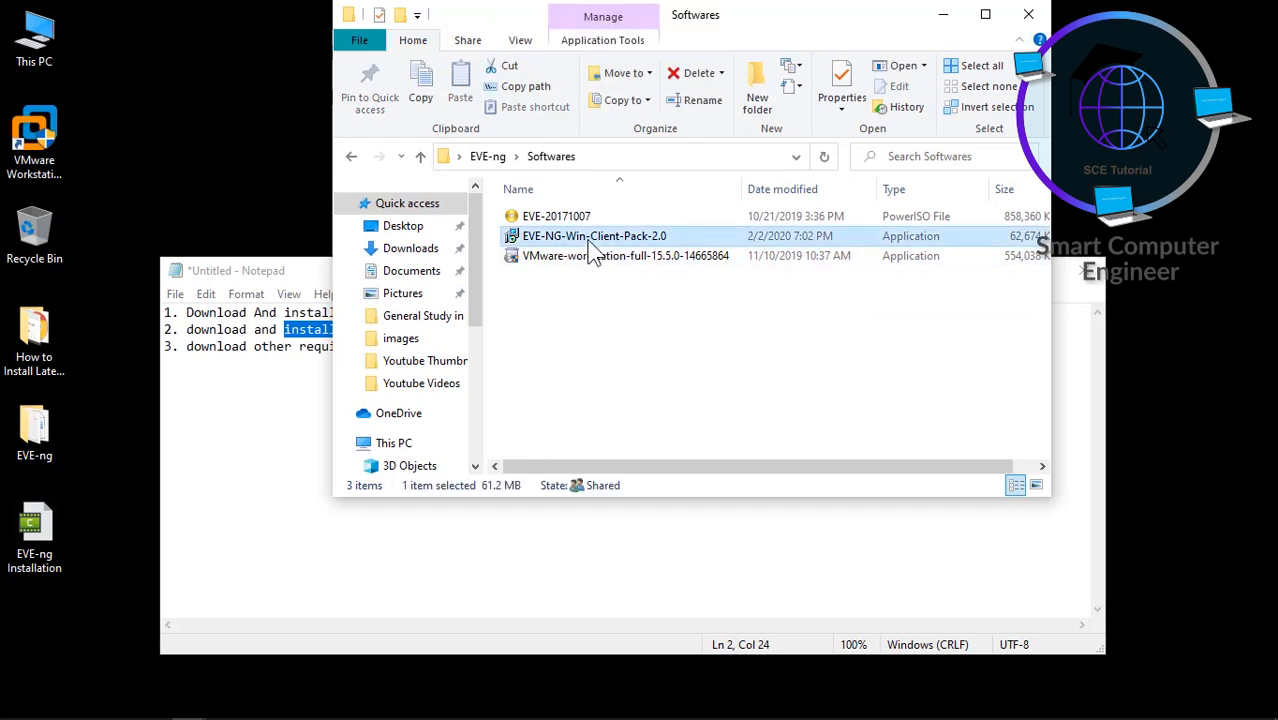
{"action": "double_click", "coordinate": [589, 243]}
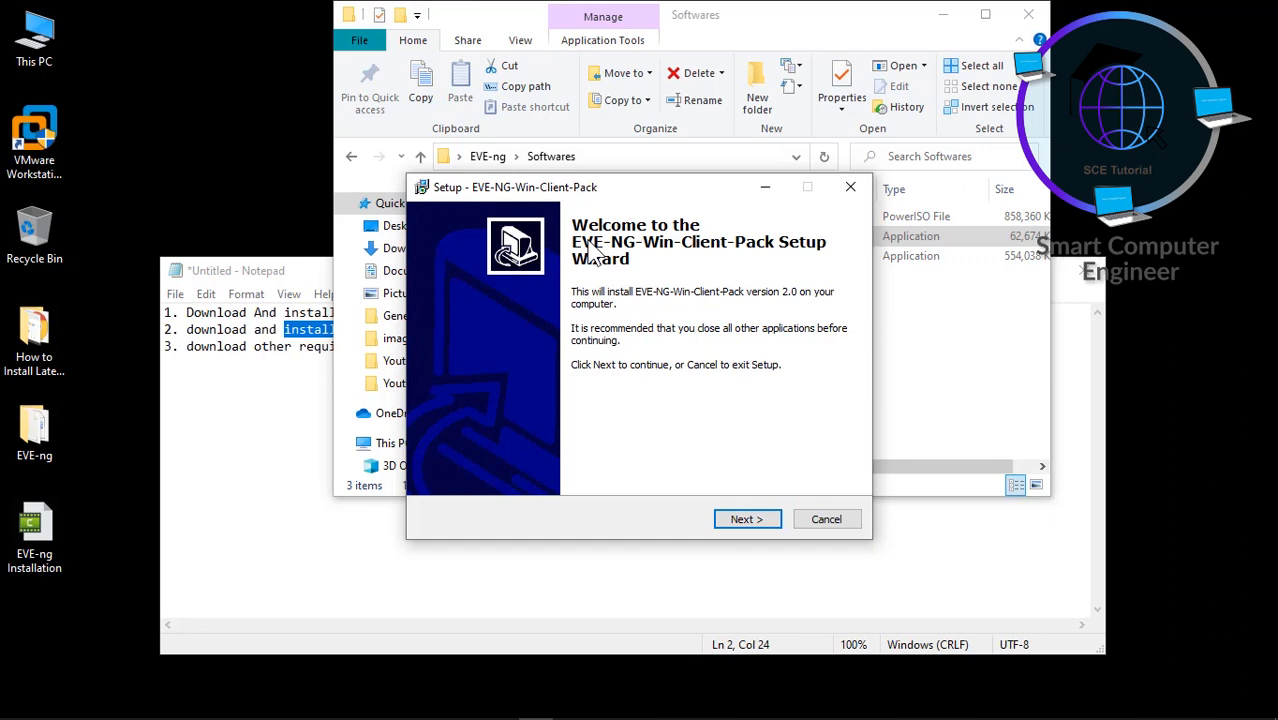
- Advance the client pack wizard keeping Wireshark and UltraVNC, and pick English setup language
{"action": "left_click", "coordinate": [742, 520]}
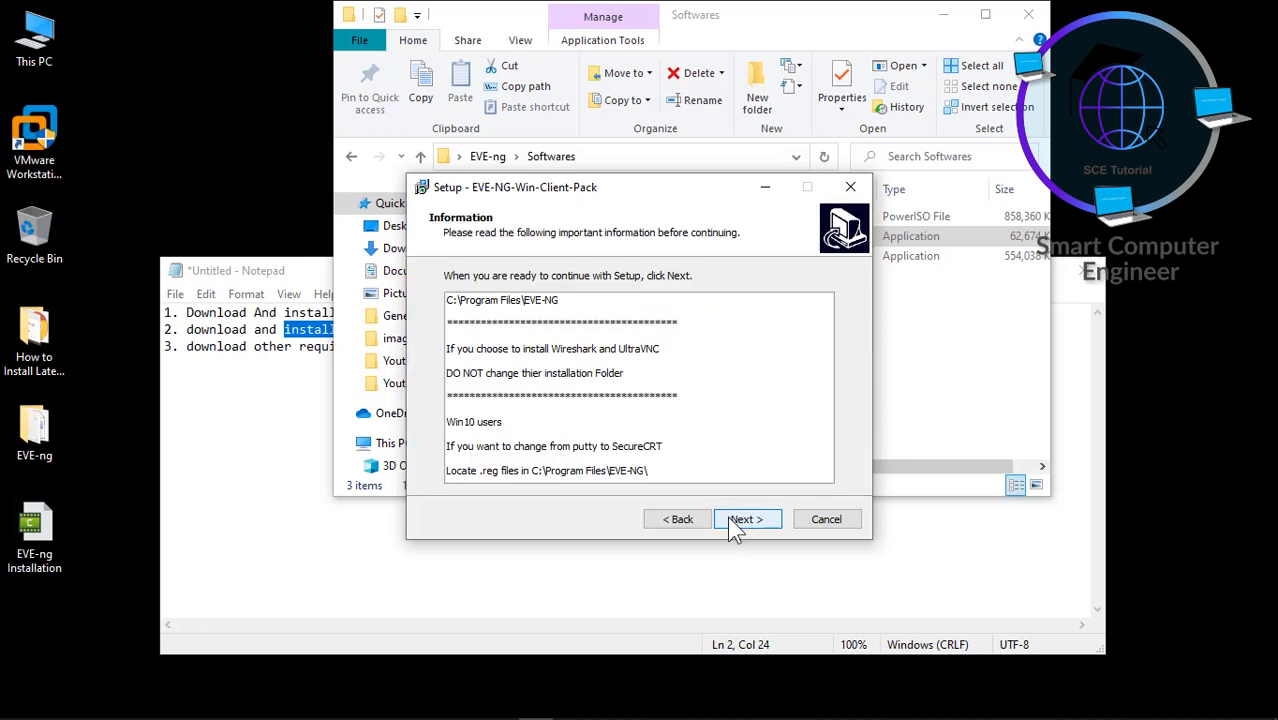
{"action": "left_click", "coordinate": [729, 520]}
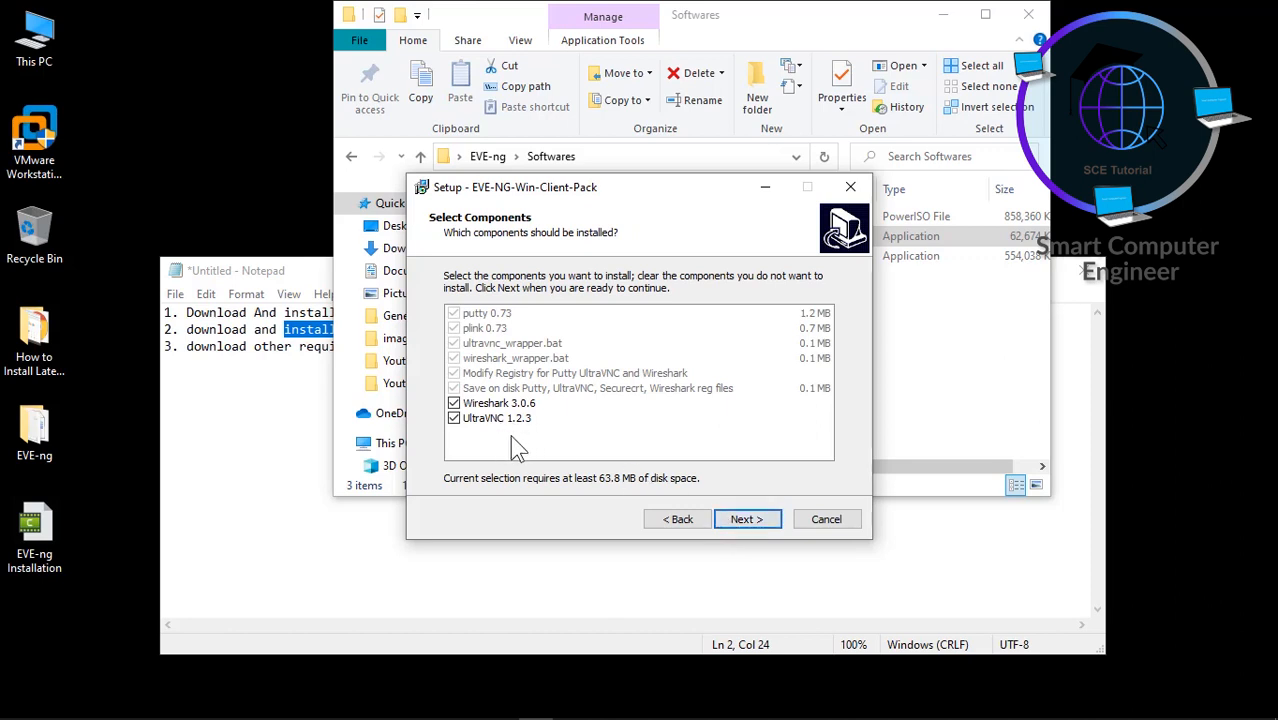
{"action": "left_click", "coordinate": [746, 520]}
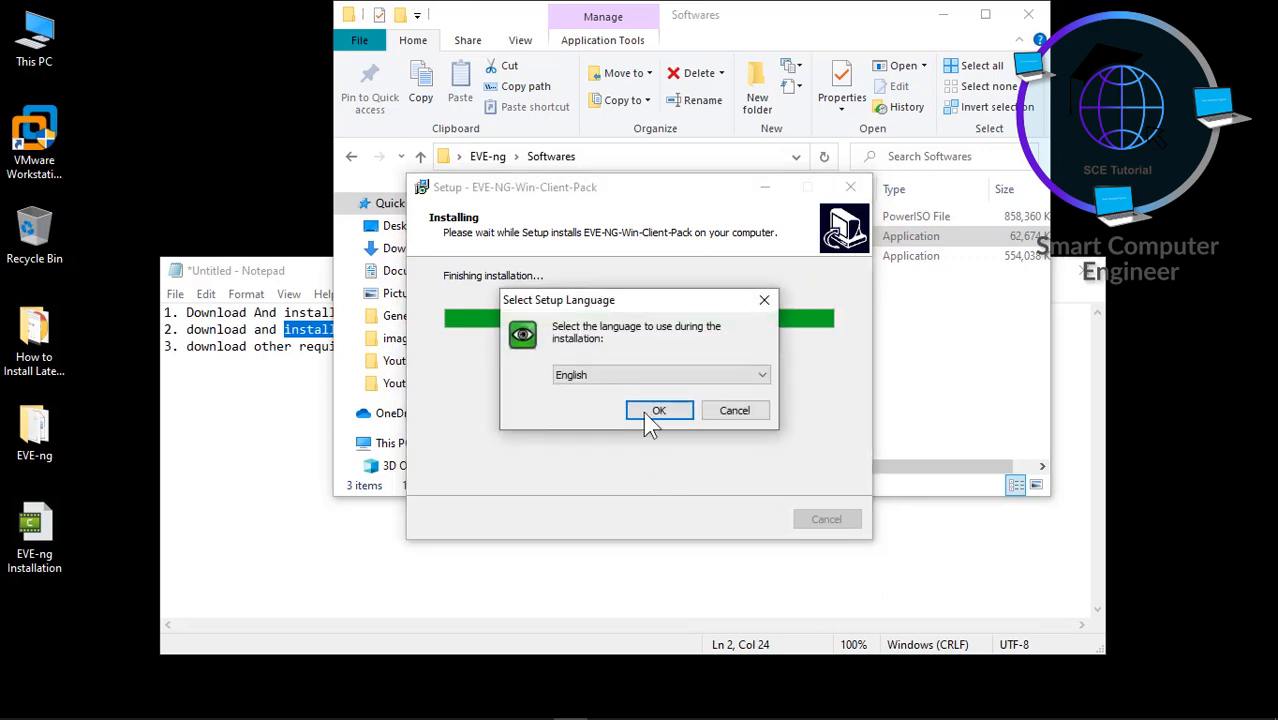
{"action": "left_click", "coordinate": [648, 411]}
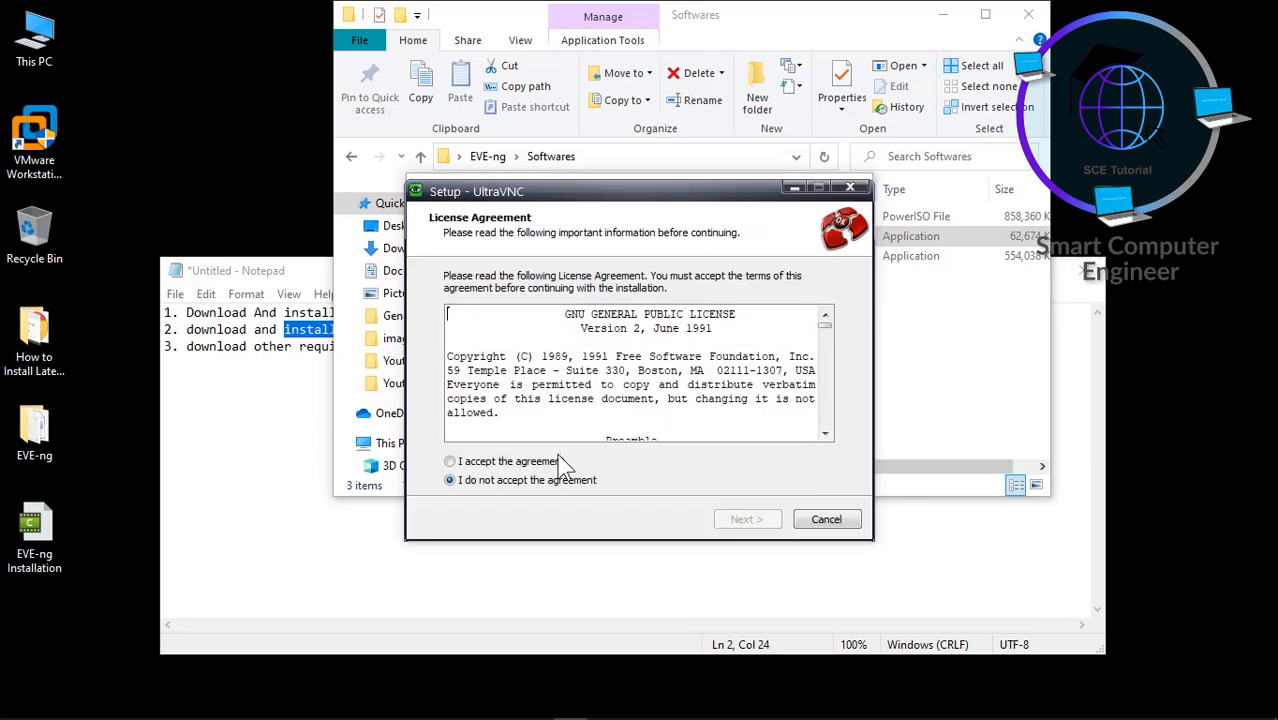
- Accept the UltraVNC licence, keep the default location, and add Server Silent to components
{"action": "left_click", "coordinate": [559, 462]}
{"action": "left_click", "coordinate": [759, 520]}
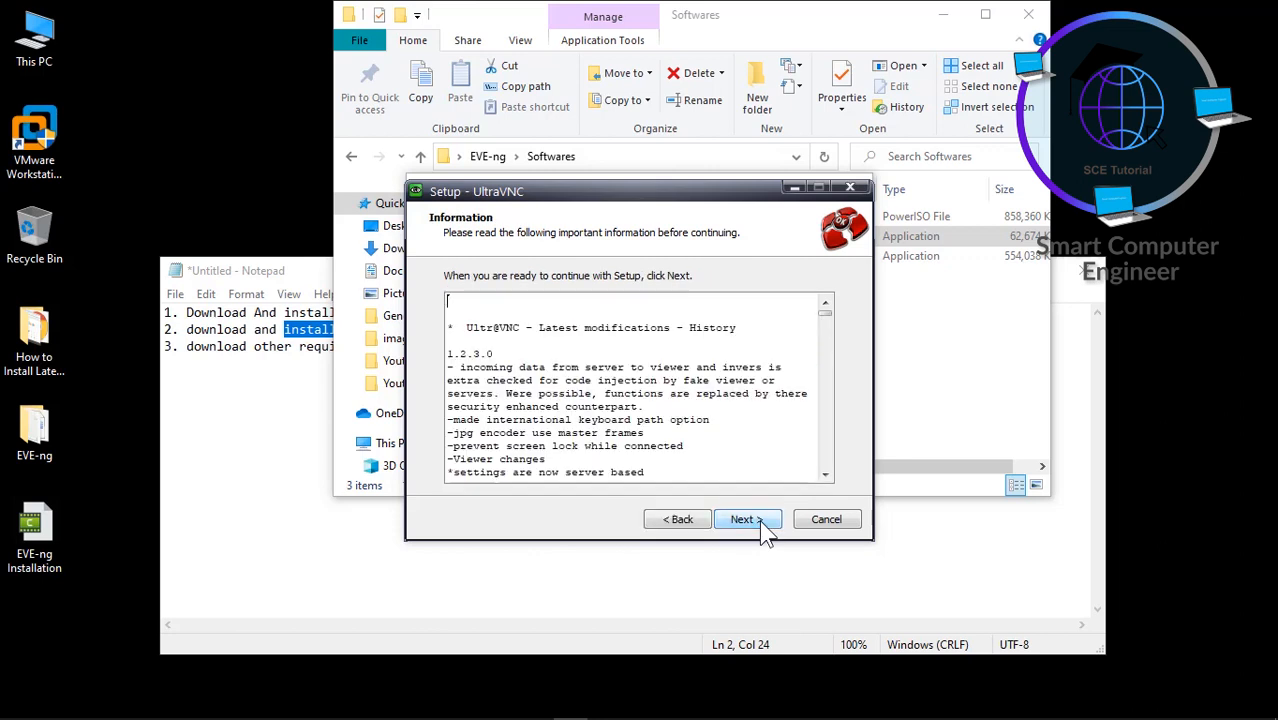
{"action": "left_click", "coordinate": [759, 520]}
{"action": "left_click", "coordinate": [759, 520]}
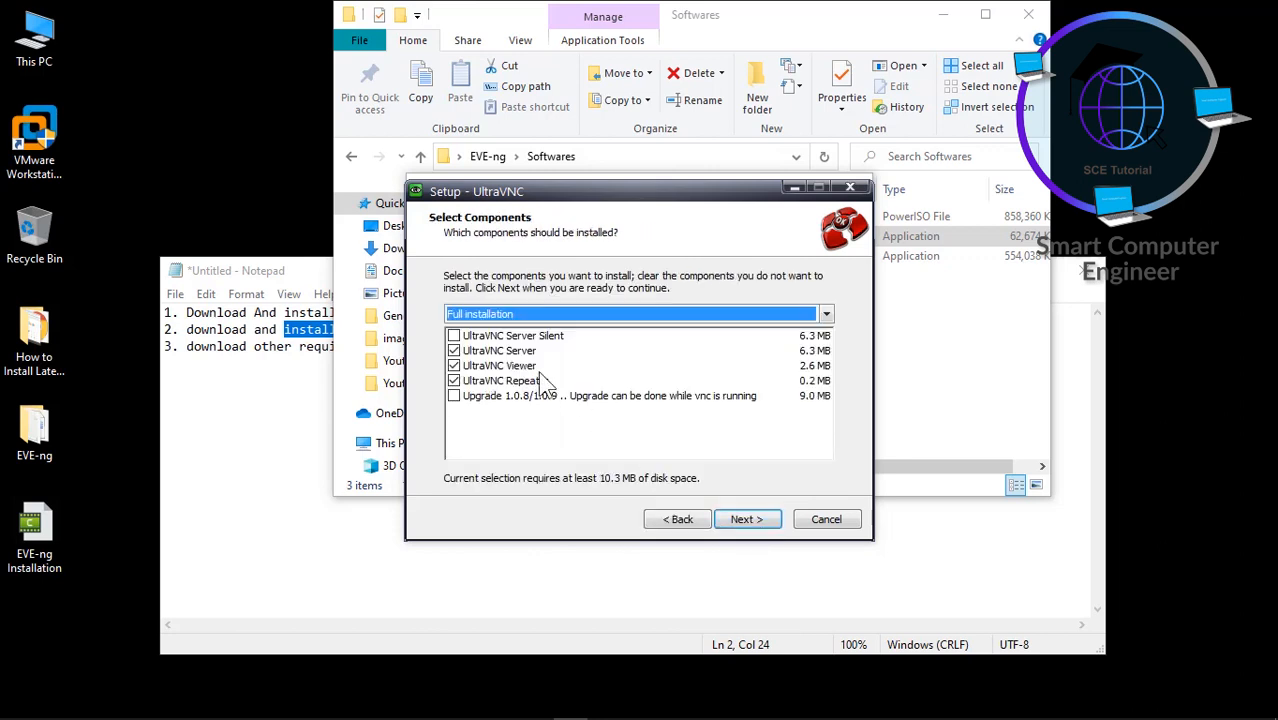
{"action": "left_click", "coordinate": [527, 338]}
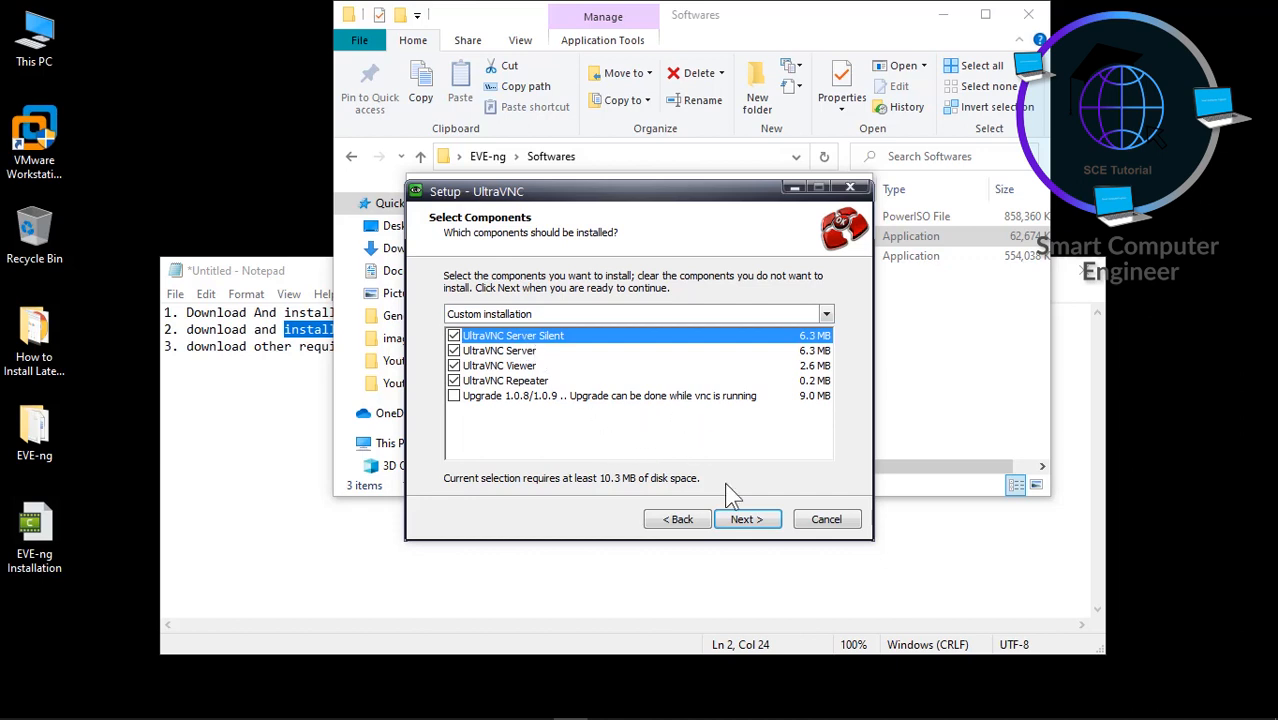
{"action": "left_click", "coordinate": [754, 524]}
- Keep the default start menu folder and tasks, install UltraVNC, and finish the wizard
{"action": "left_click", "coordinate": [756, 524]}
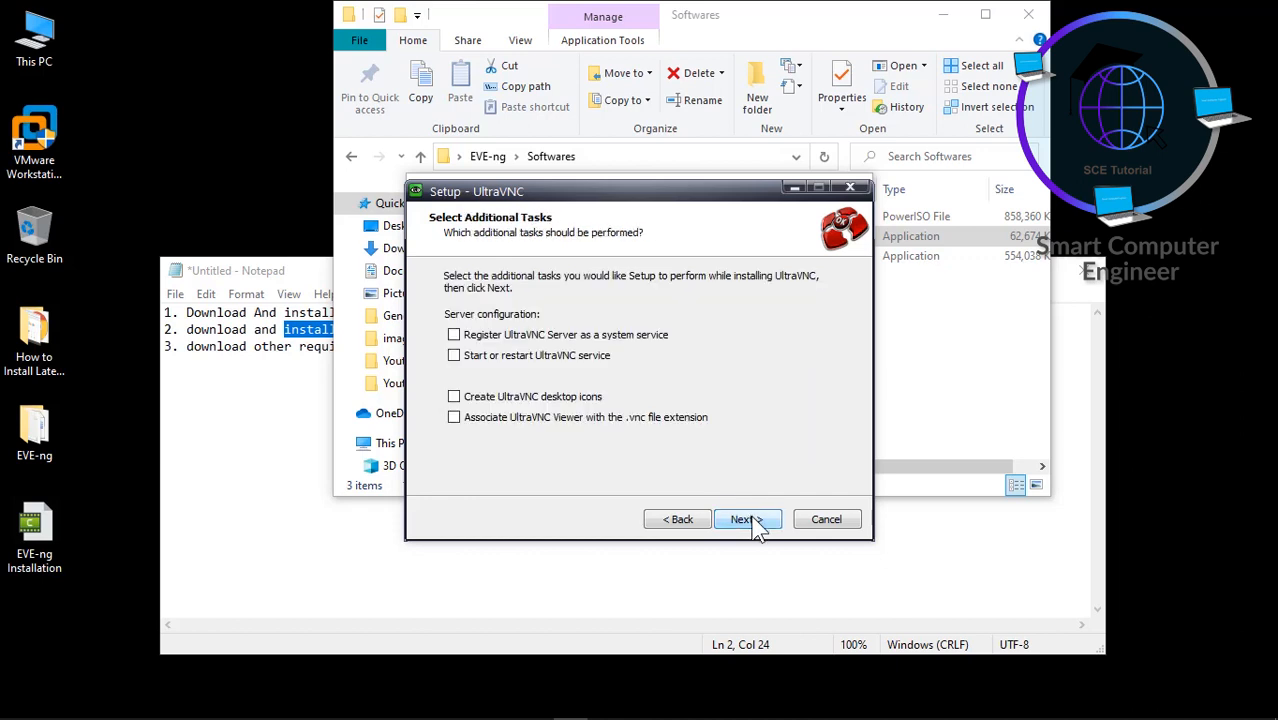
{"action": "left_click", "coordinate": [756, 524]}
{"action": "left_click", "coordinate": [755, 522]}
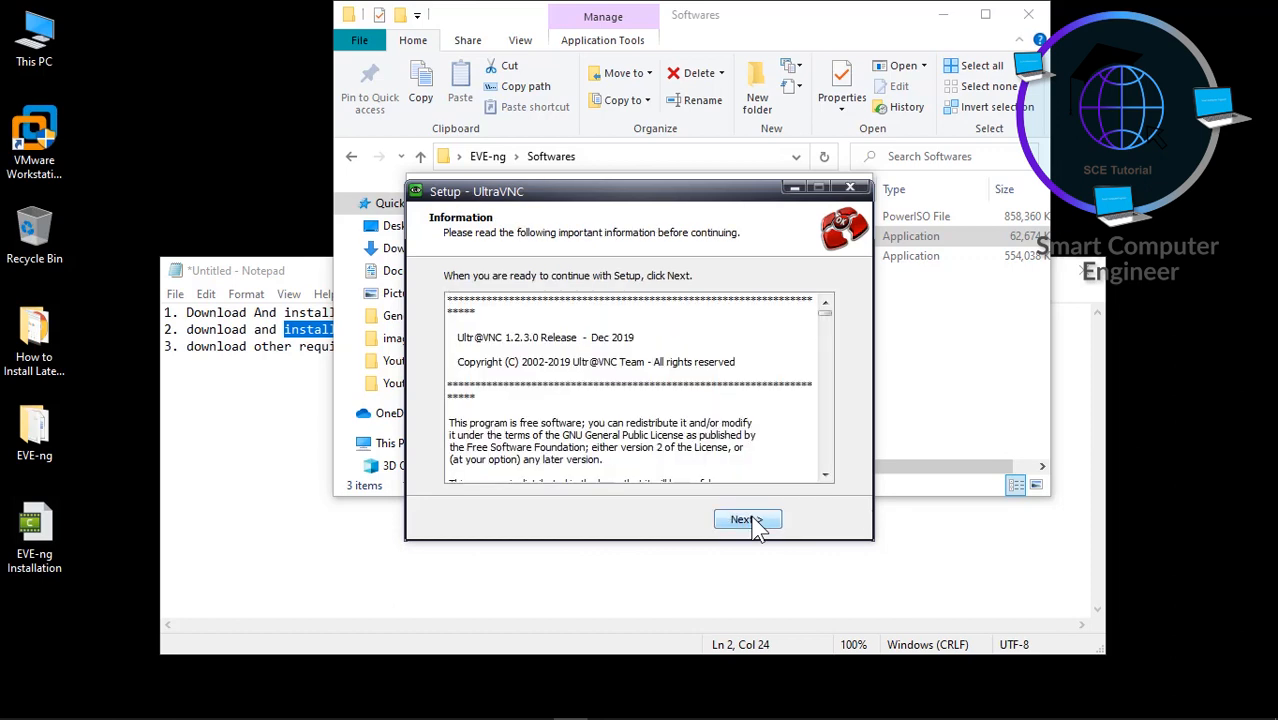
{"action": "left_click", "coordinate": [745, 520]}
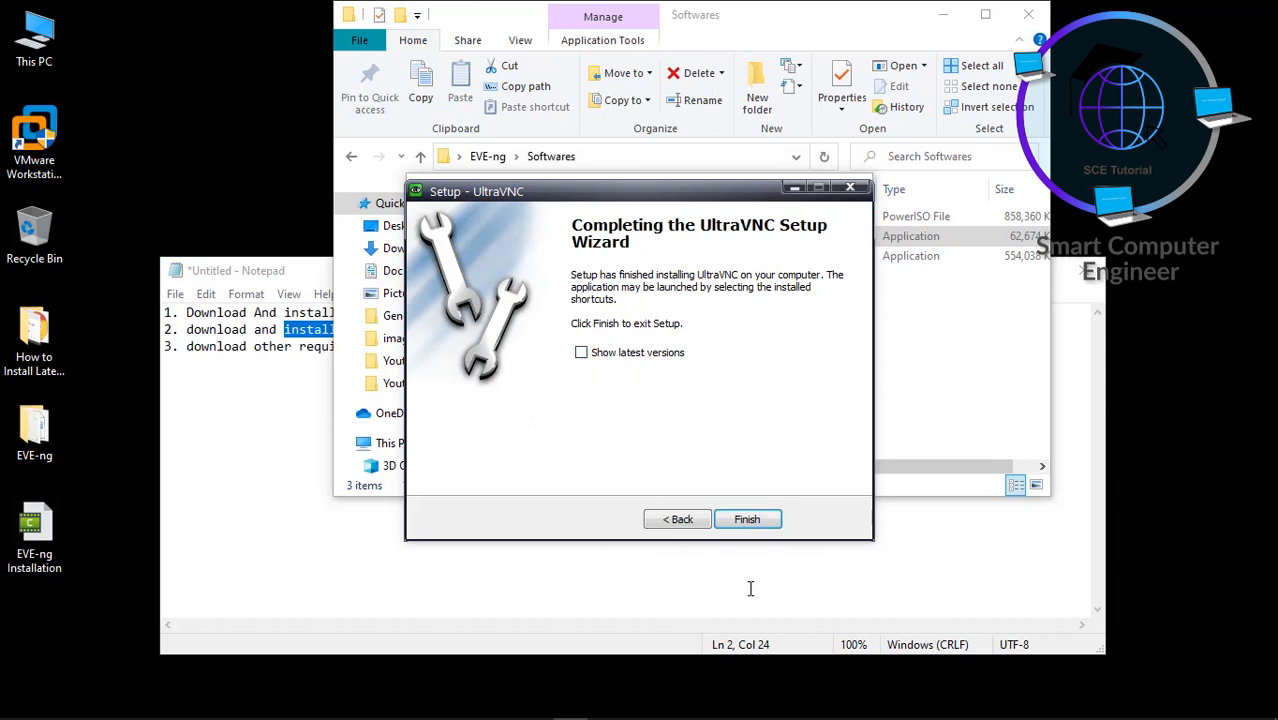
{"action": "left_click", "coordinate": [752, 522]}
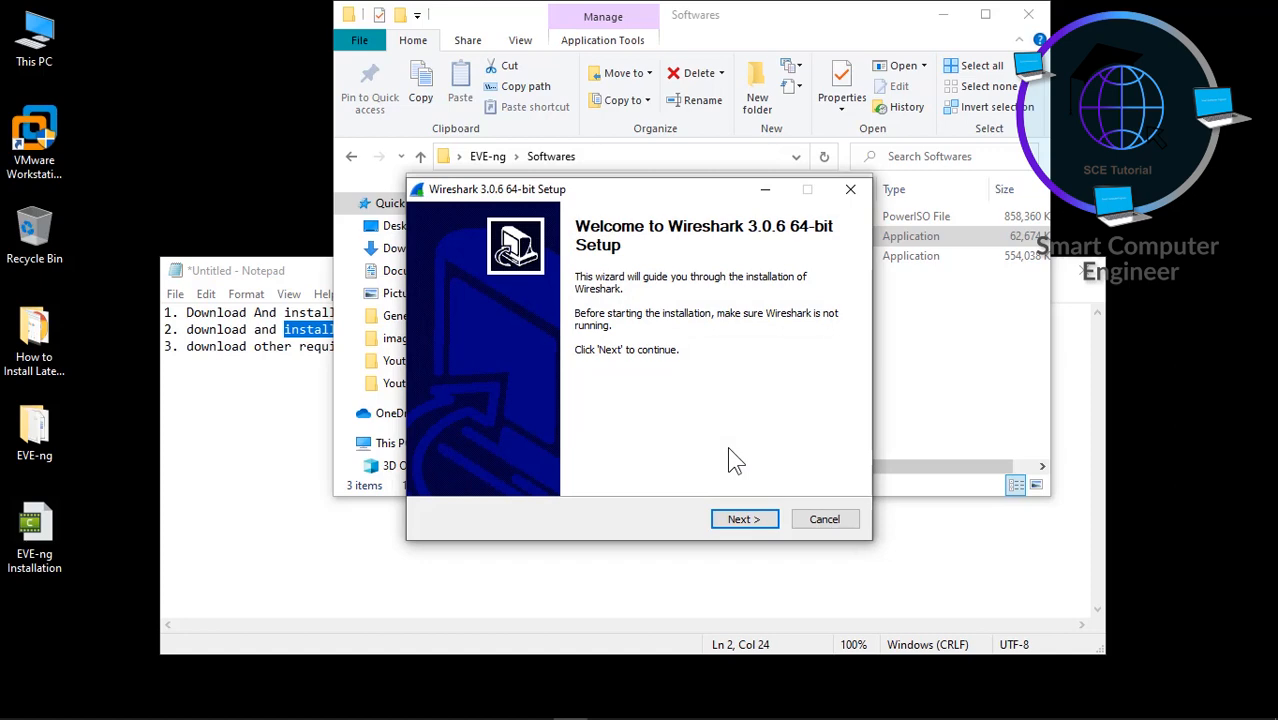
- Install Wireshark 3.0.6 into C:\Program Files\Wireshark with default components, skipping Npcap and USBPcap
{"action": "left_click", "coordinate": [743, 519]}
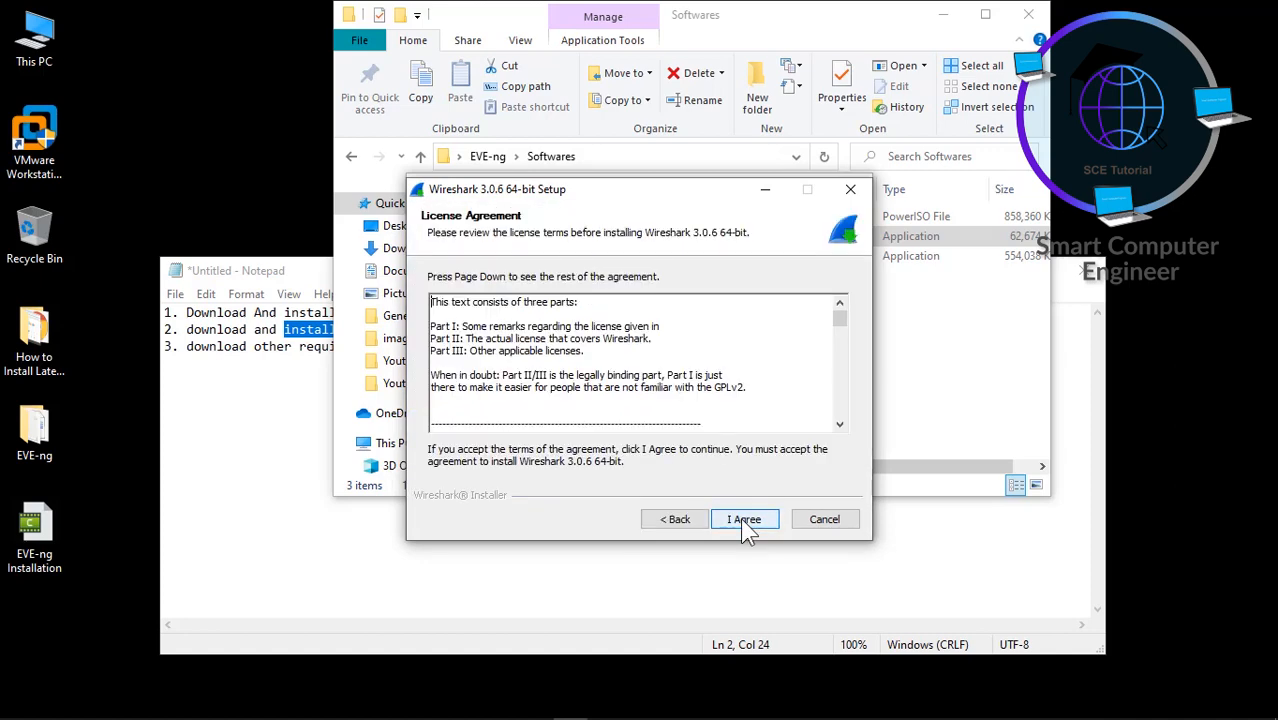
{"action": "left_click", "coordinate": [743, 521]}
{"action": "left_click", "coordinate": [743, 520]}
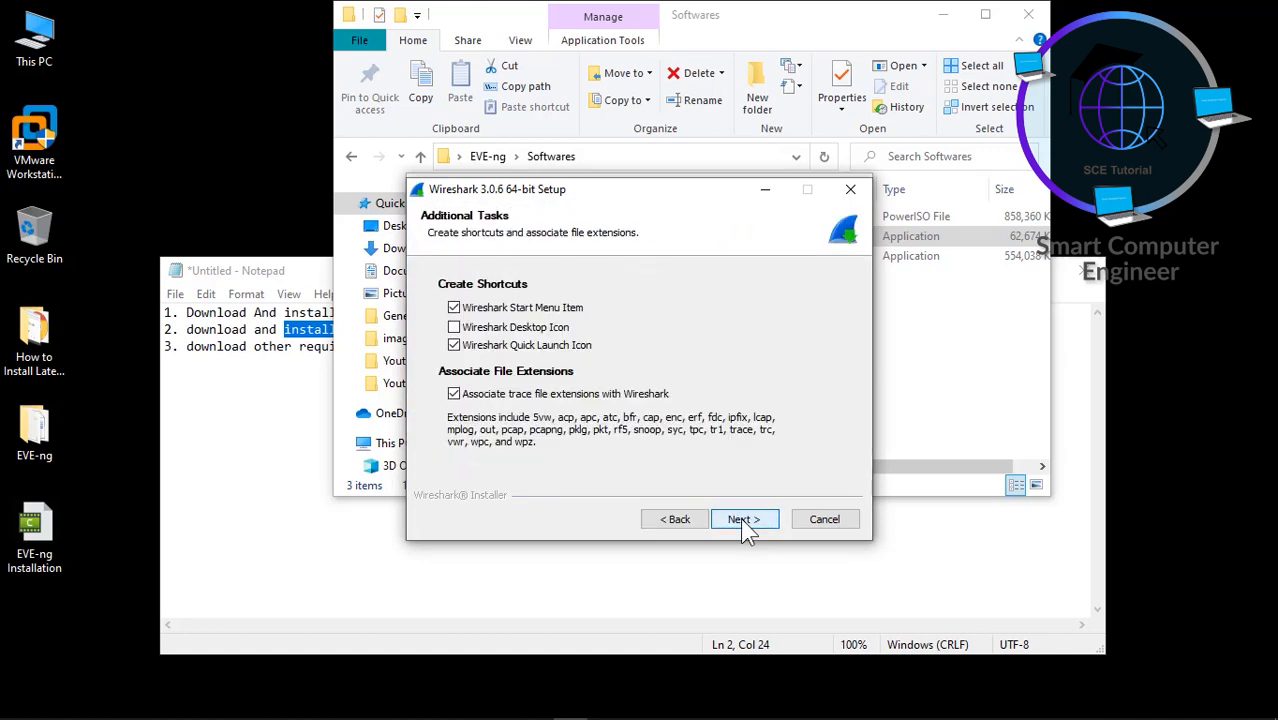
{"action": "left_click", "coordinate": [743, 521]}
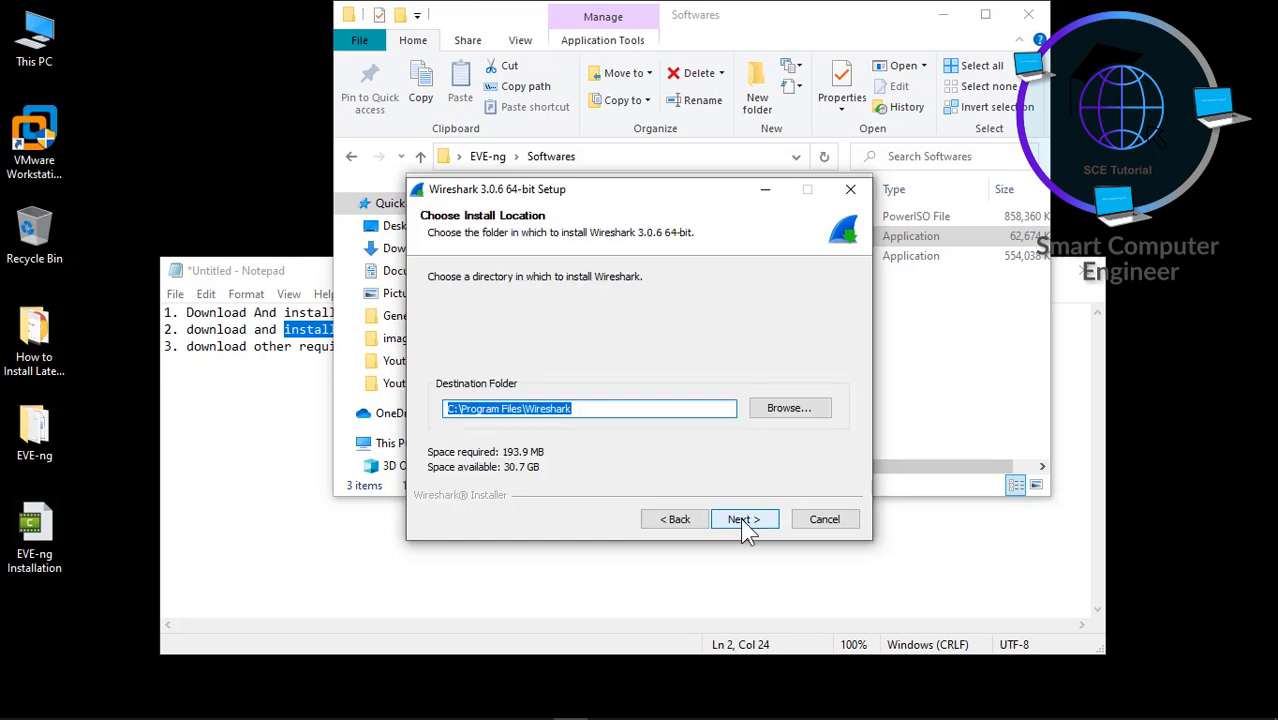
{"action": "left_click", "coordinate": [743, 520]}
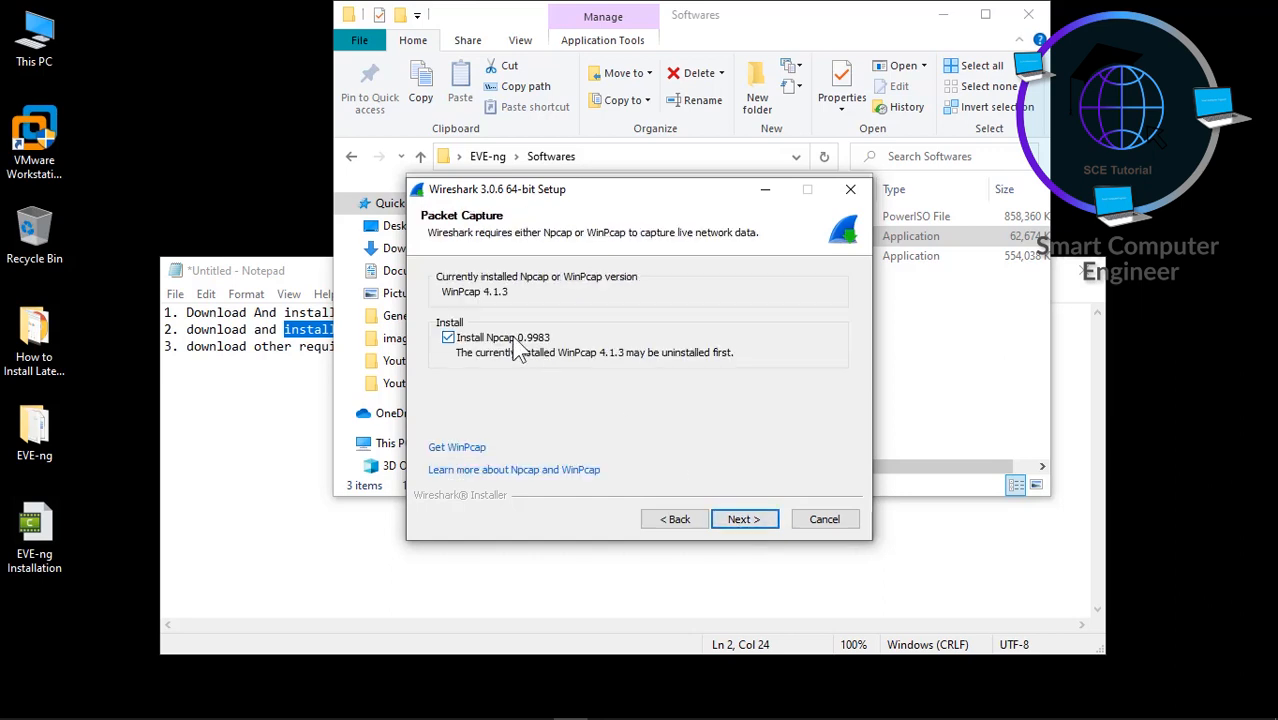
{"action": "left_click", "coordinate": [448, 337]}
{"action": "left_click", "coordinate": [743, 520]}
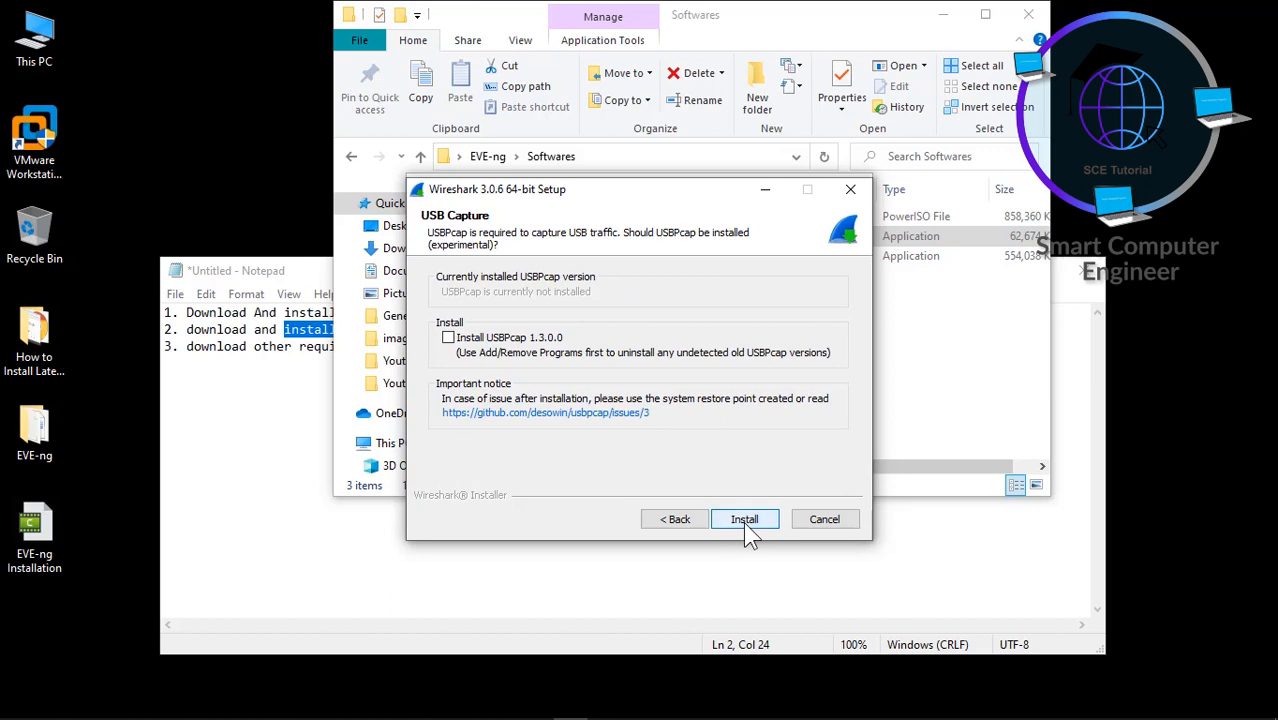
{"action": "left_click", "coordinate": [745, 522]}
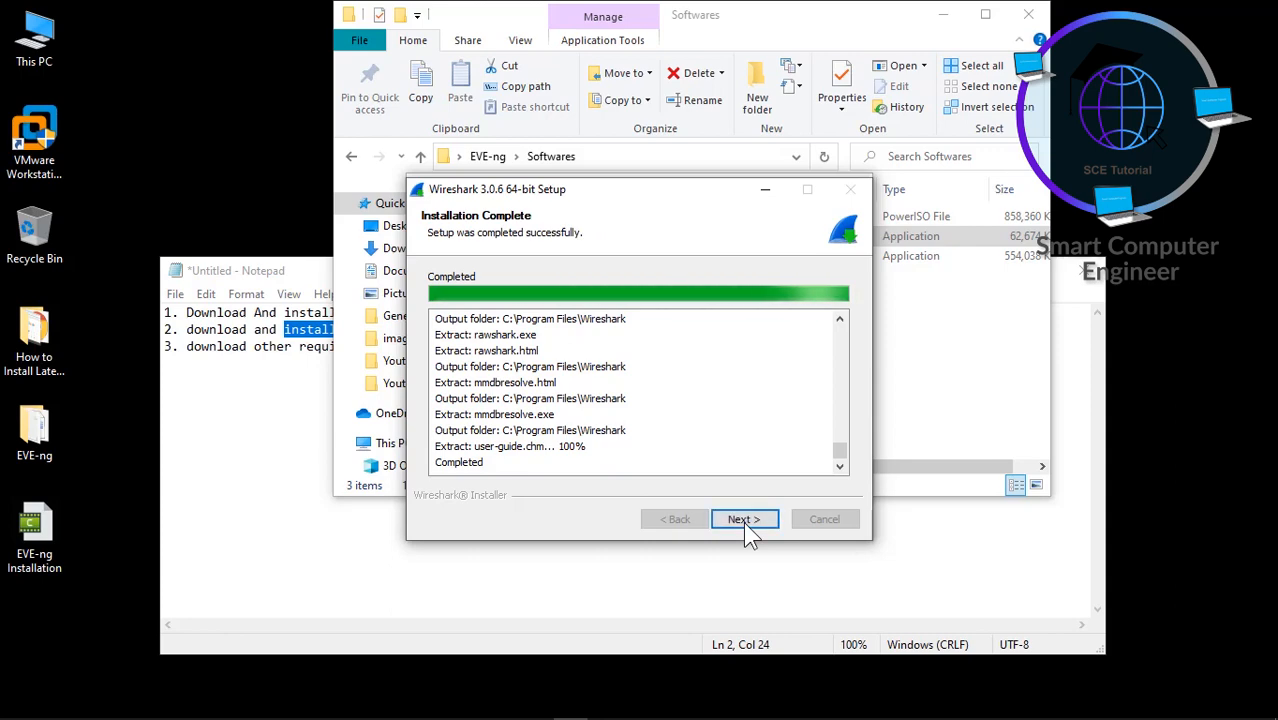
- Close the finished Wireshark setup and the client pack installer
{"action": "left_click", "coordinate": [744, 520]}
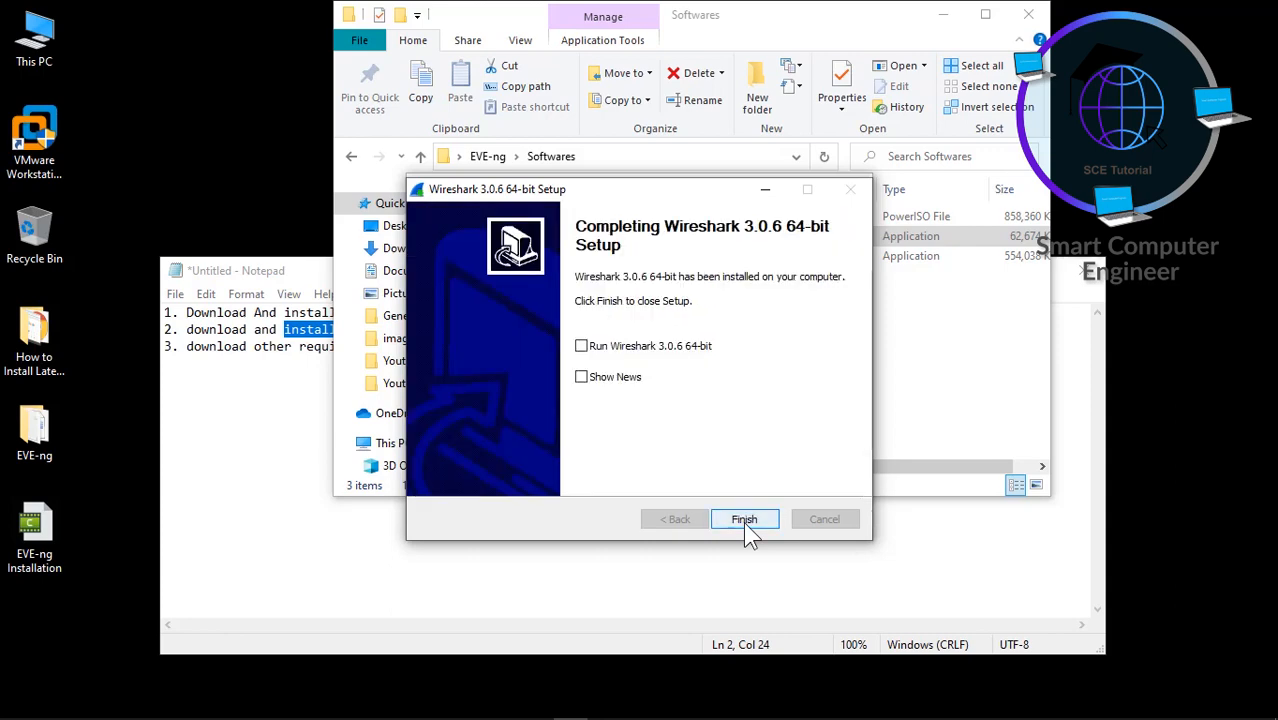
{"action": "left_click", "coordinate": [744, 520]}
{"action": "left_click", "coordinate": [745, 520]}
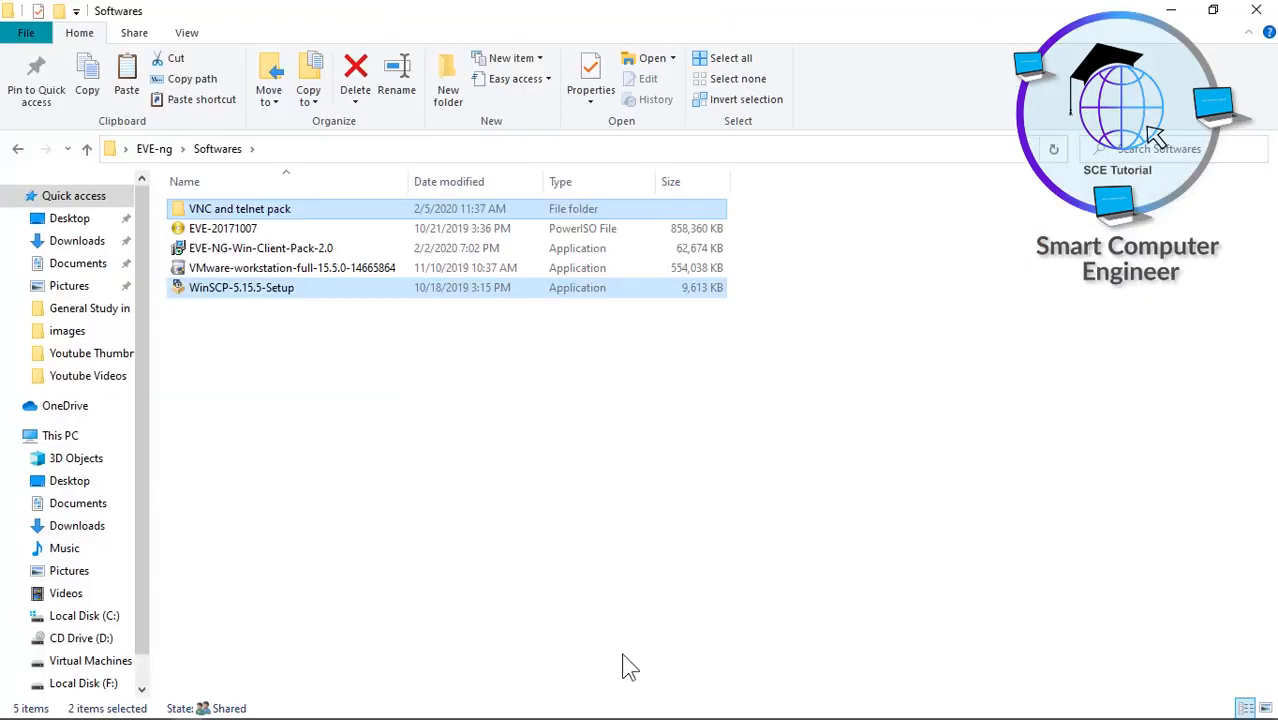
- Go into the VNC and telnet pack's Telnet regs folder
{"action": "mouse_move", "coordinate": [294, 716]}
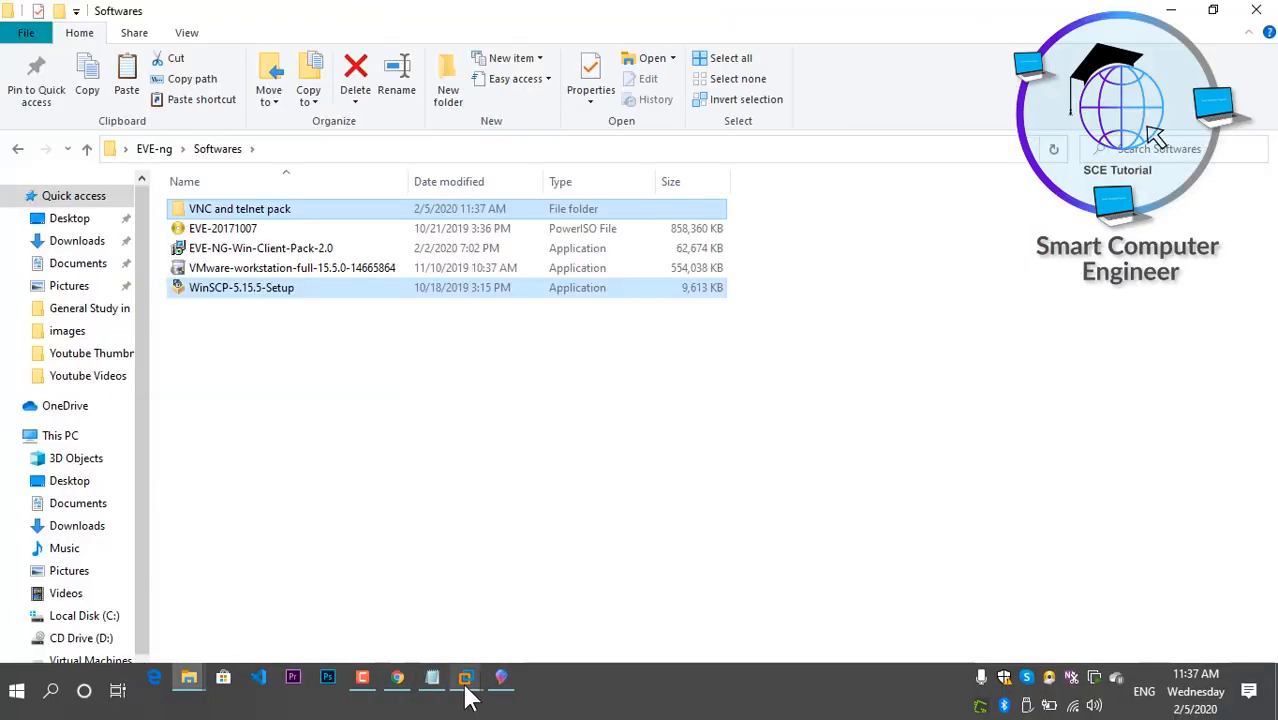
{"action": "left_click", "coordinate": [312, 362]}
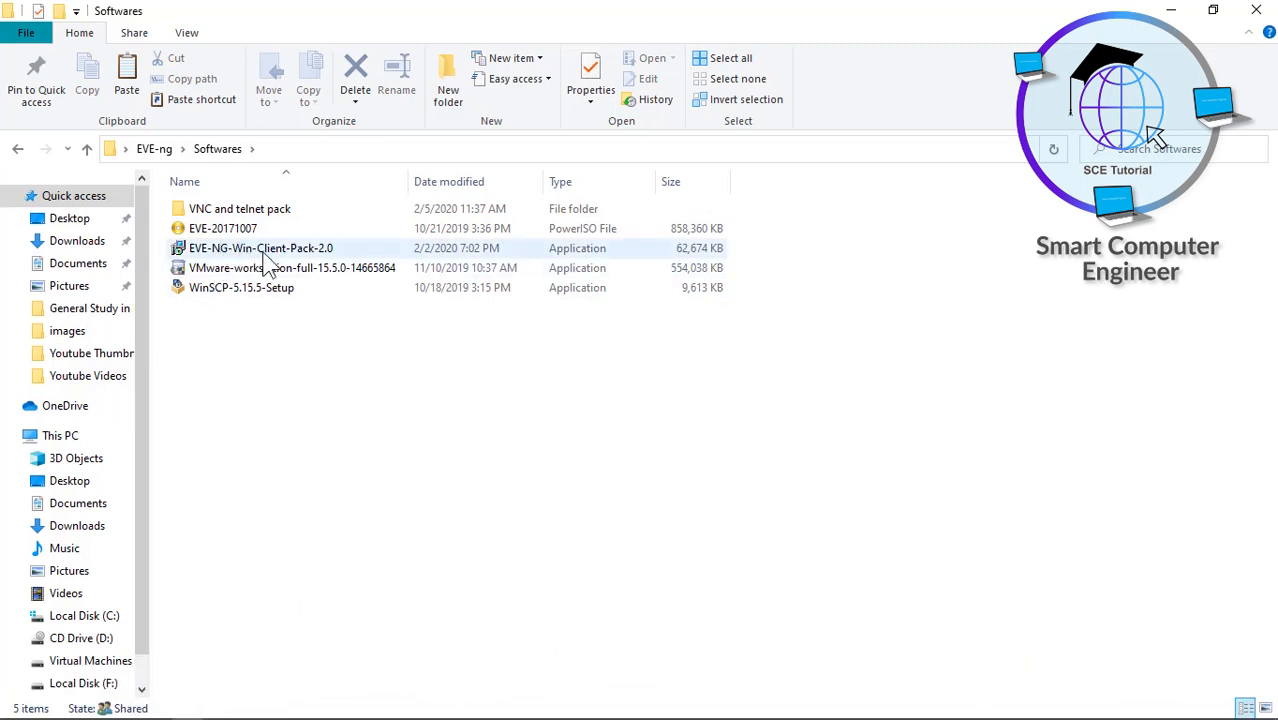
{"action": "double_click", "coordinate": [220, 212]}
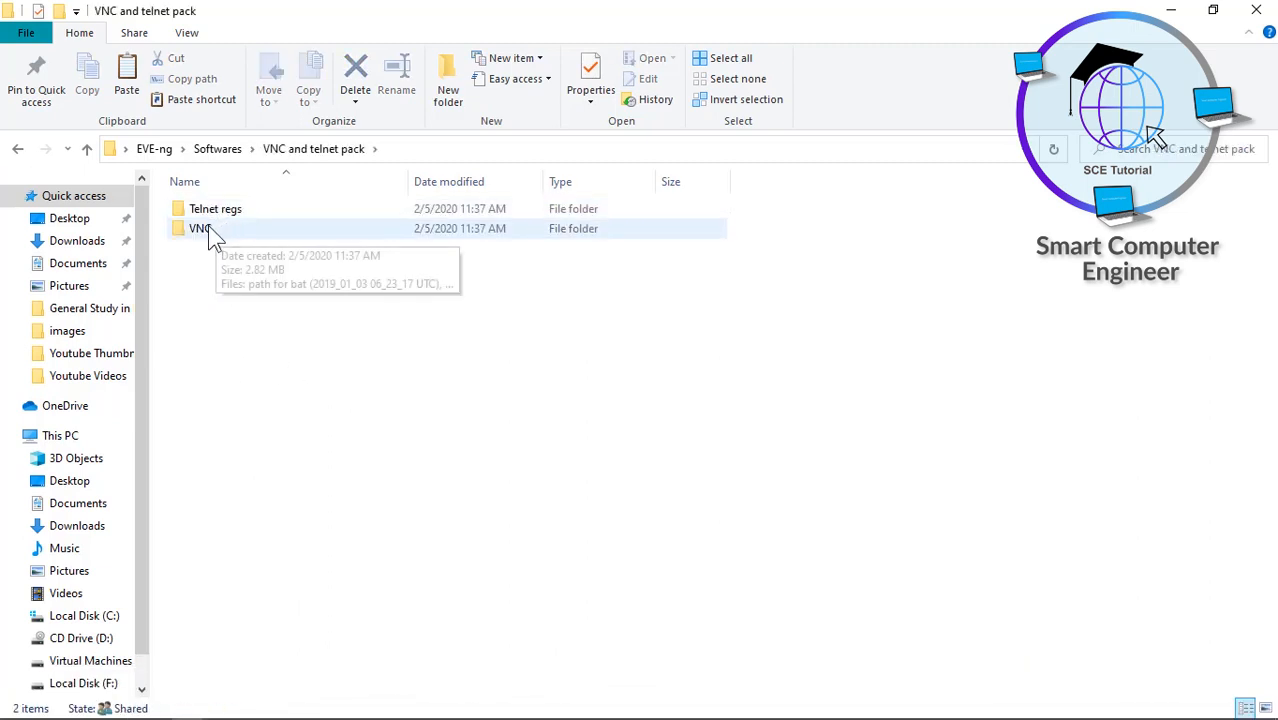
{"action": "double_click", "coordinate": [219, 210]}
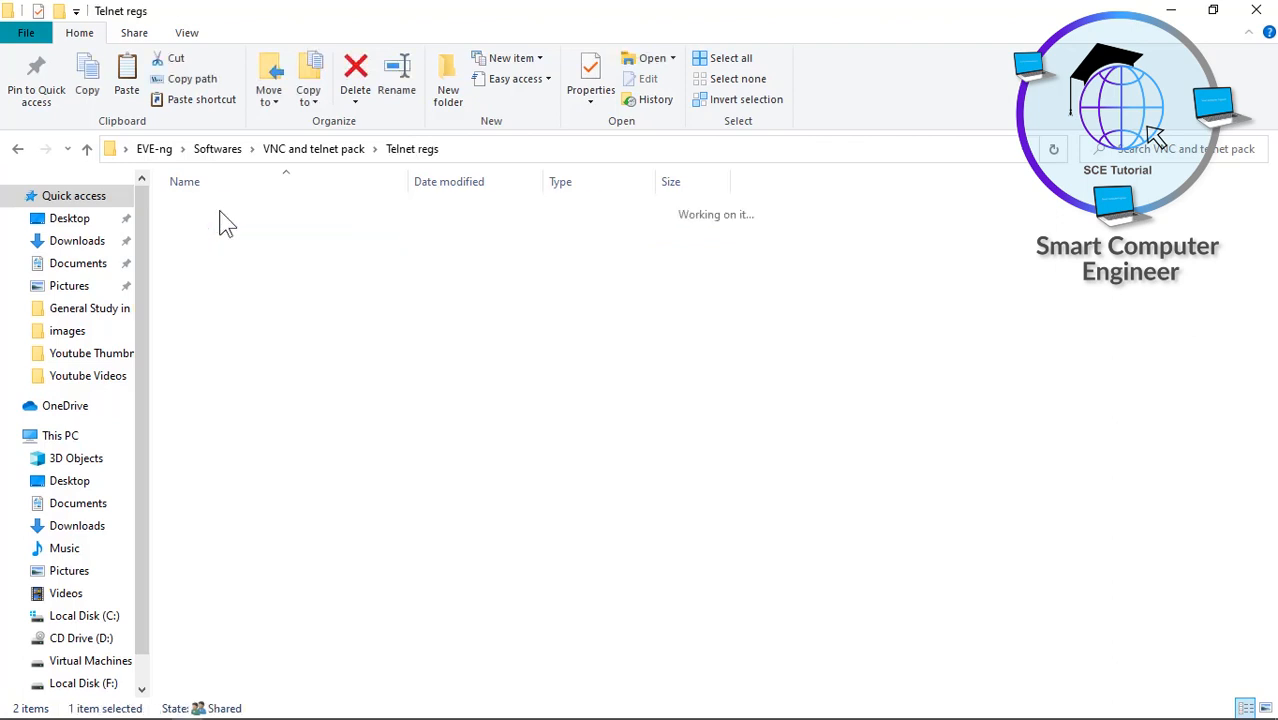
- Install PuTTY 0.67 with default folder, start menu and tasks, then close its README
{"action": "left_click", "coordinate": [274, 270]}
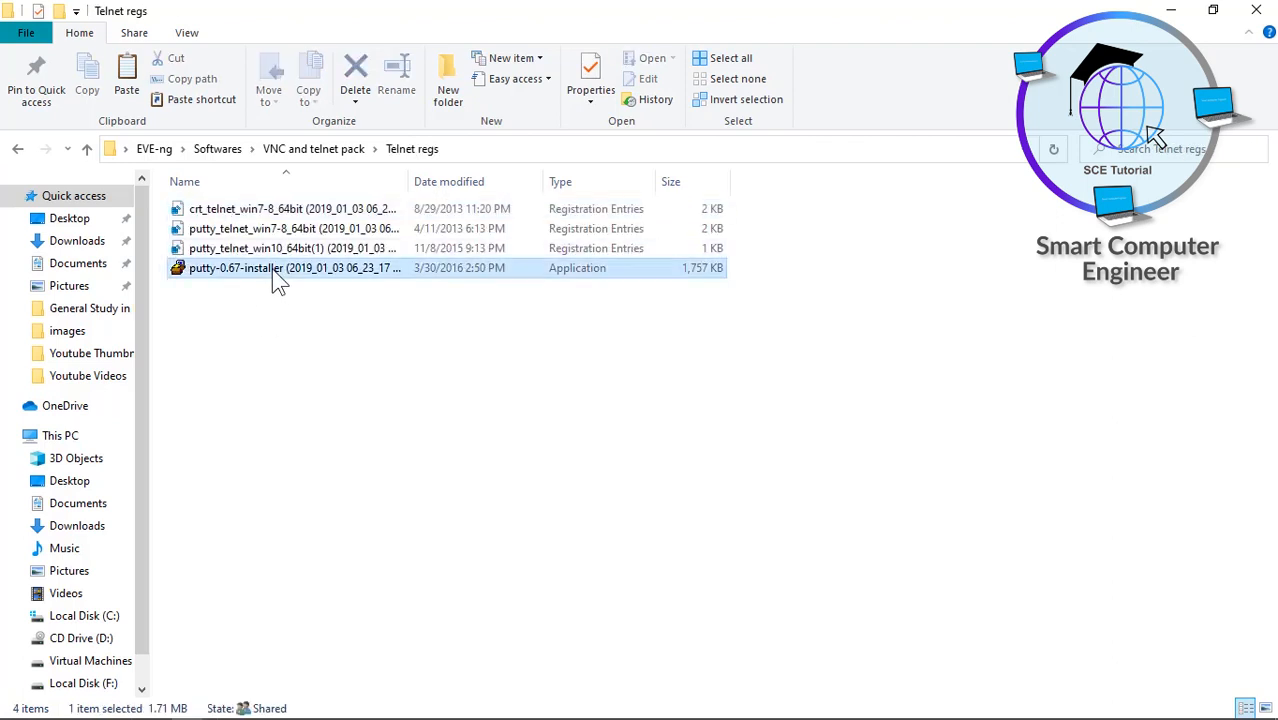
{"action": "double_click", "coordinate": [272, 269]}
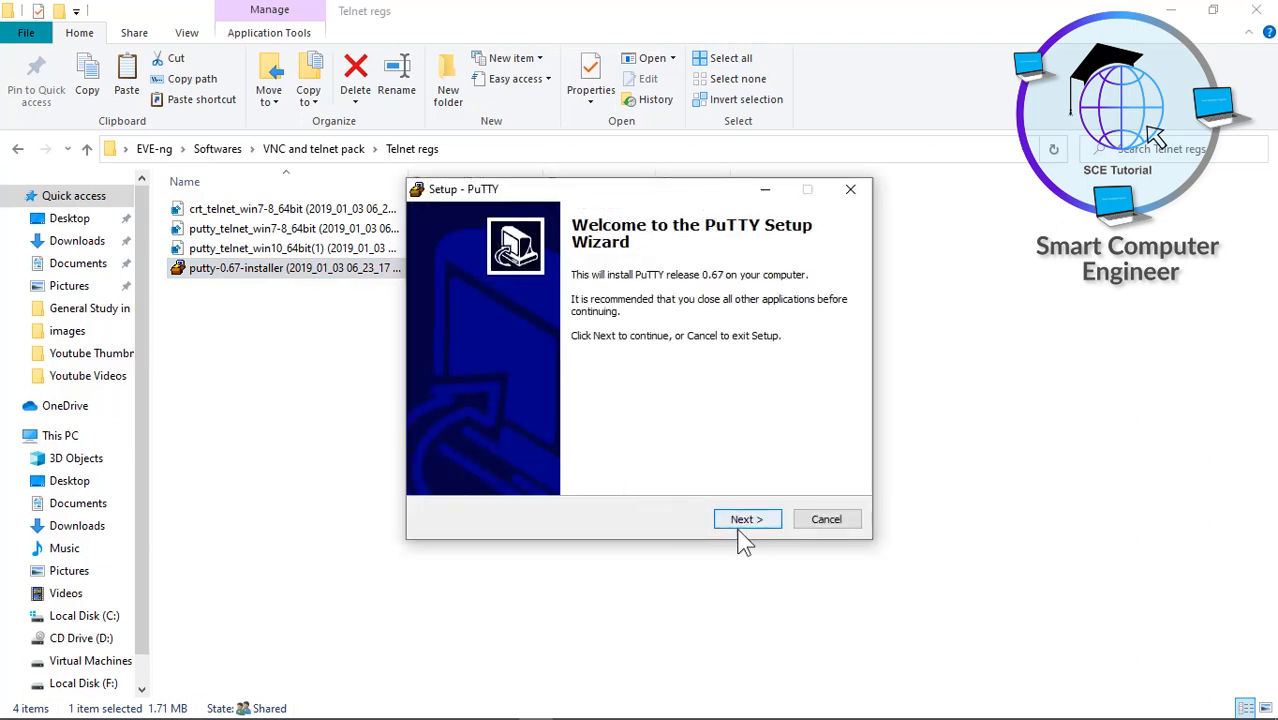
{"action": "left_click", "coordinate": [744, 519]}
{"action": "left_click", "coordinate": [745, 520]}
{"action": "left_click", "coordinate": [744, 520]}
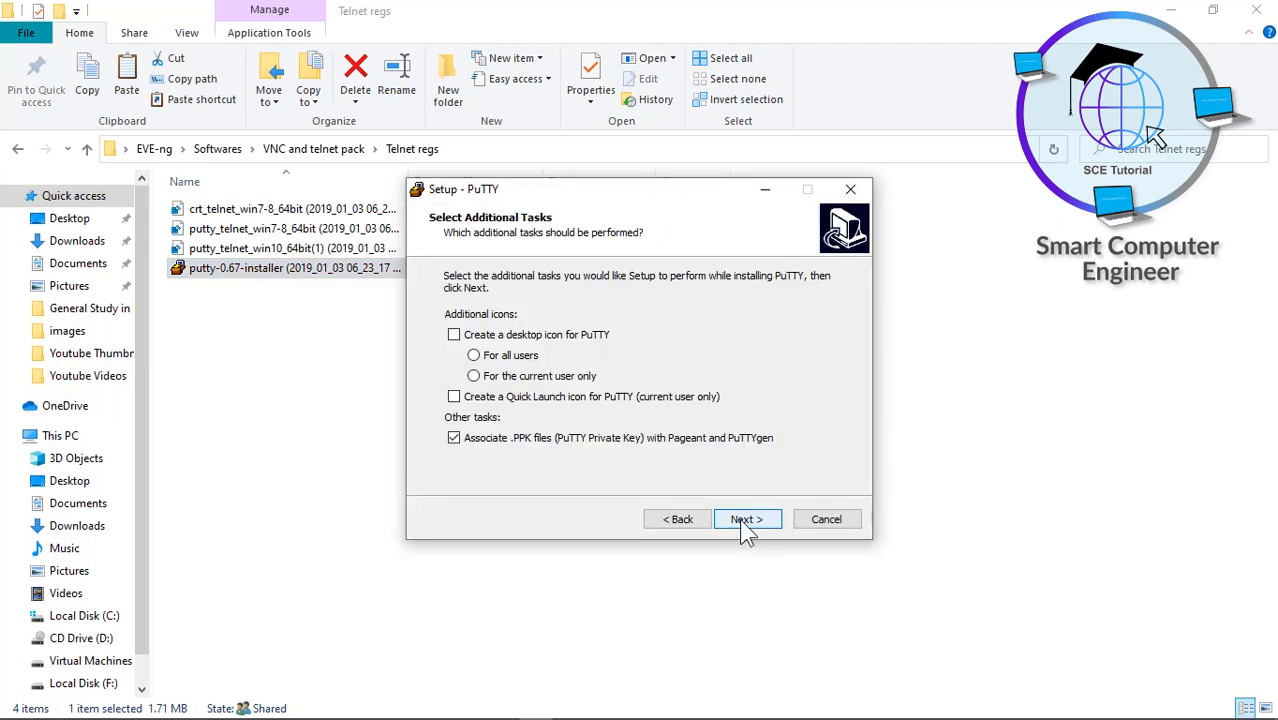
{"action": "left_click", "coordinate": [745, 520]}
{"action": "left_click", "coordinate": [745, 520]}
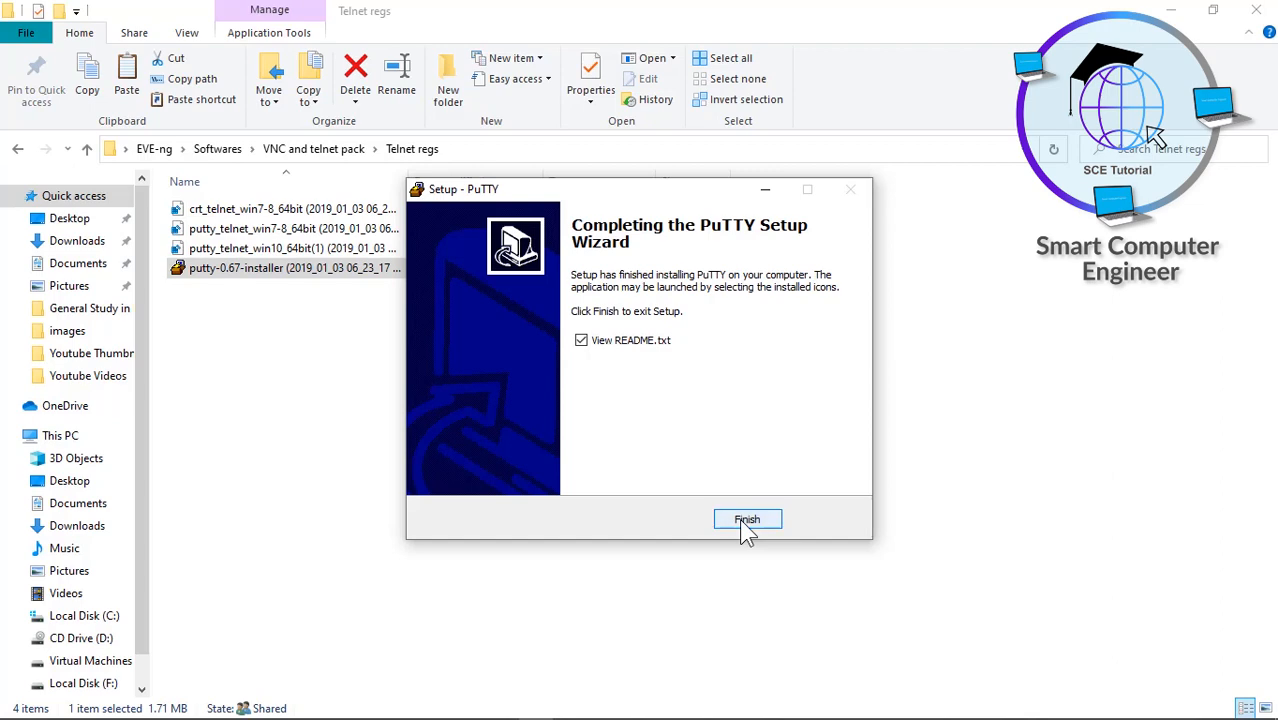
{"action": "left_click", "coordinate": [746, 520]}
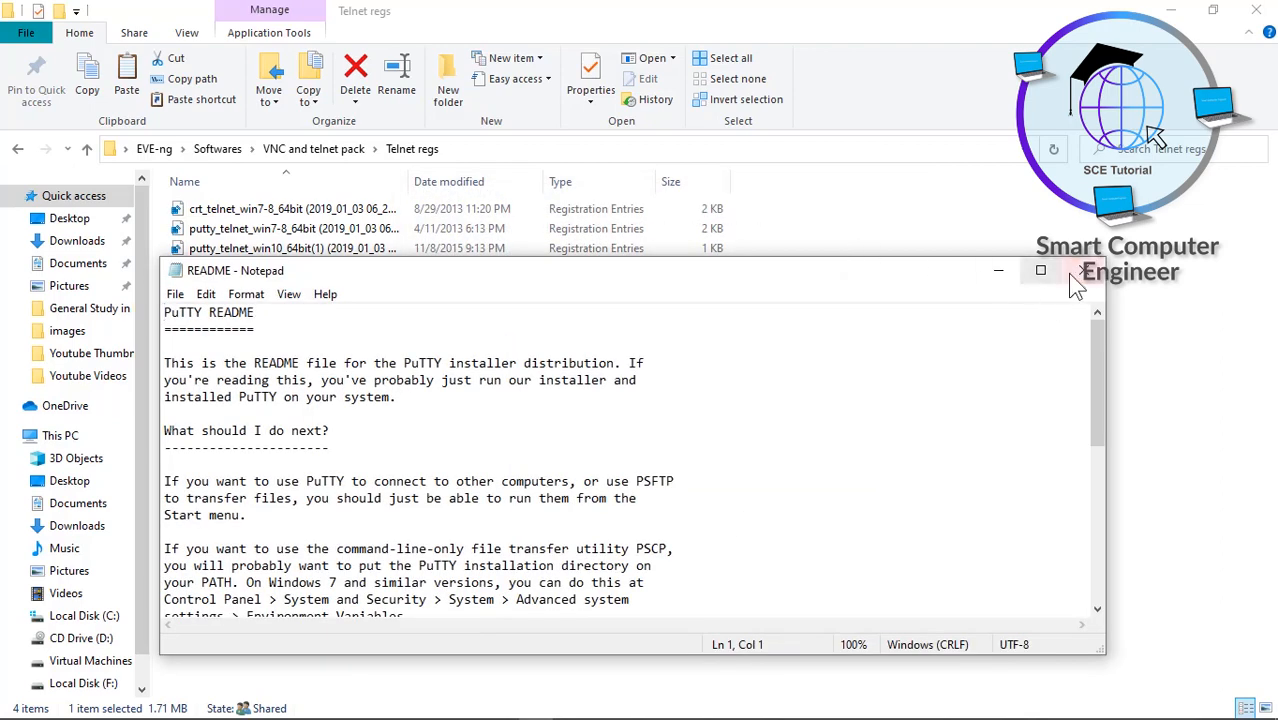
{"action": "left_click", "coordinate": [1076, 272]}
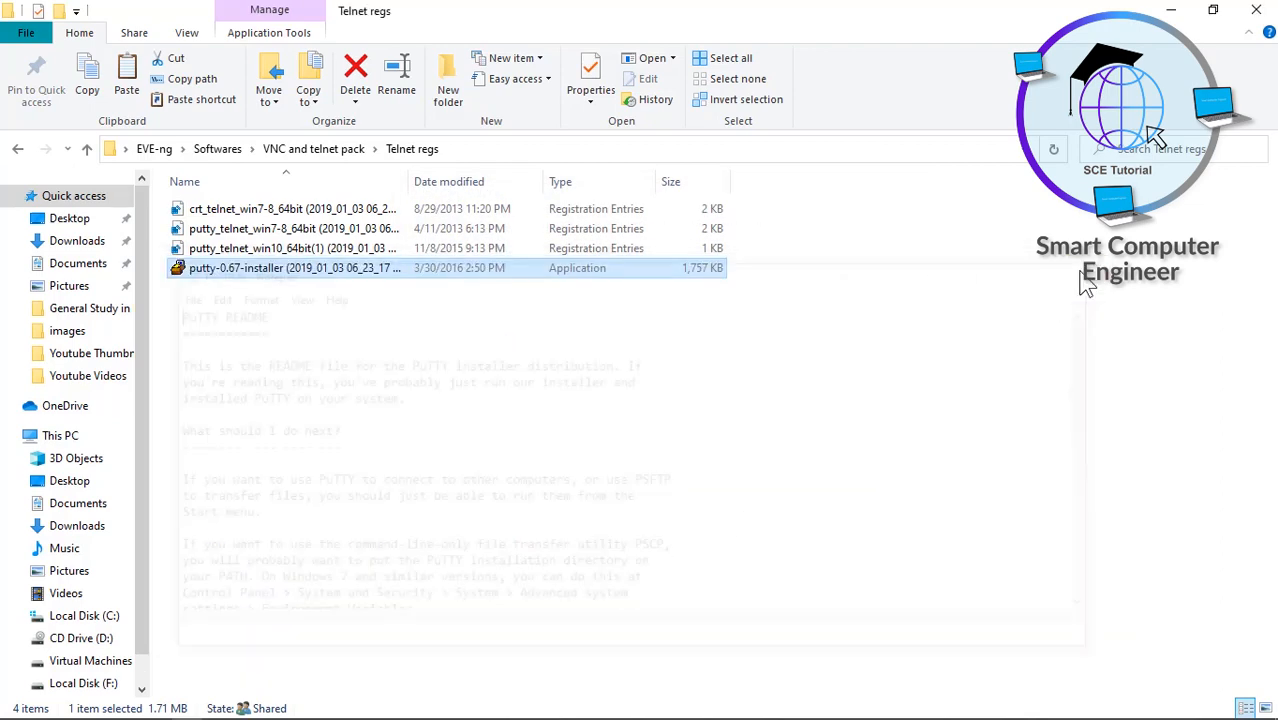
- Add the putty_telnet_win10_64bit.reg entries to the registry
{"action": "left_click", "coordinate": [285, 248]}
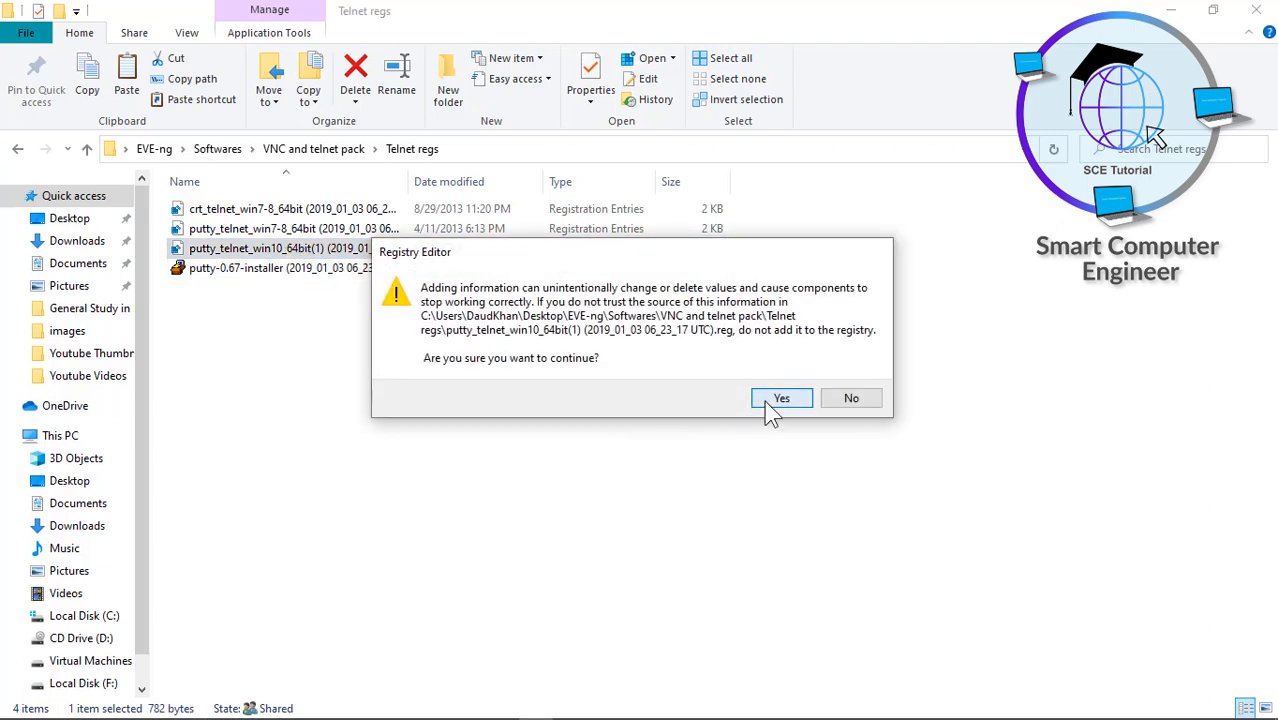
{"action": "left_click", "coordinate": [764, 400]}
{"action": "left_click", "coordinate": [836, 378]}
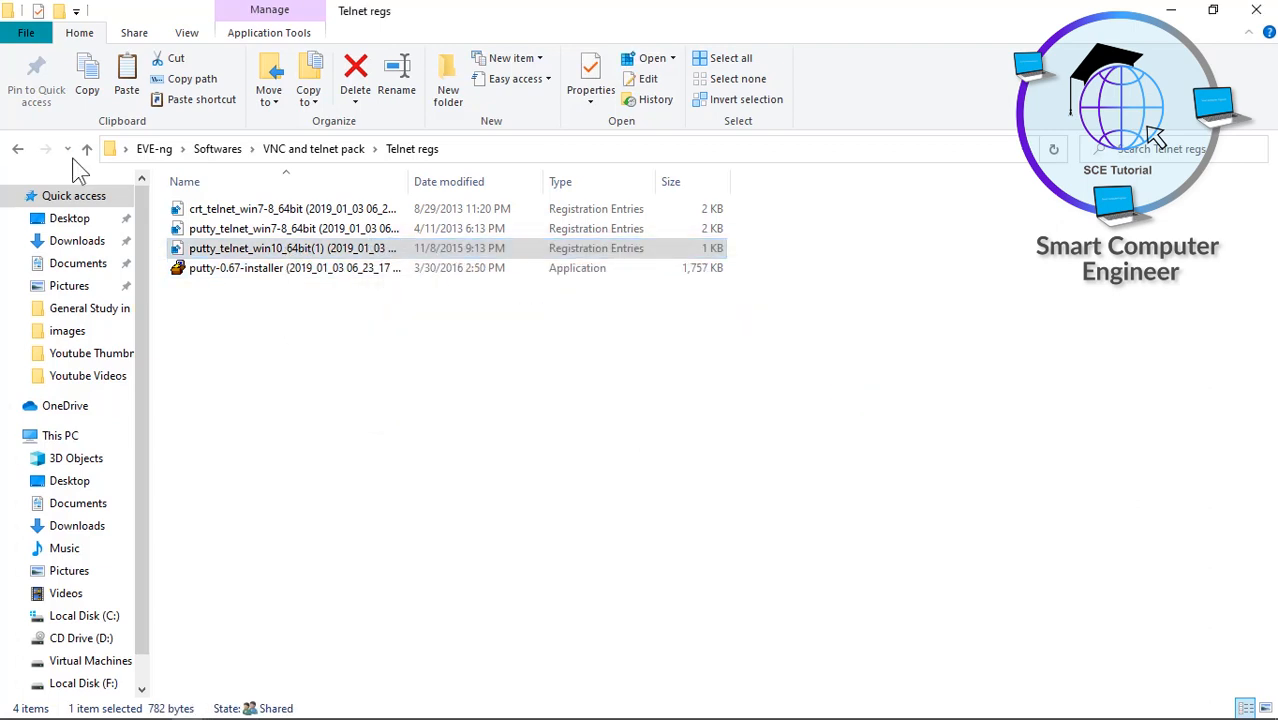
- Return to the Softwares folder and close File Explorer
{"action": "left_click", "coordinate": [19, 150]}
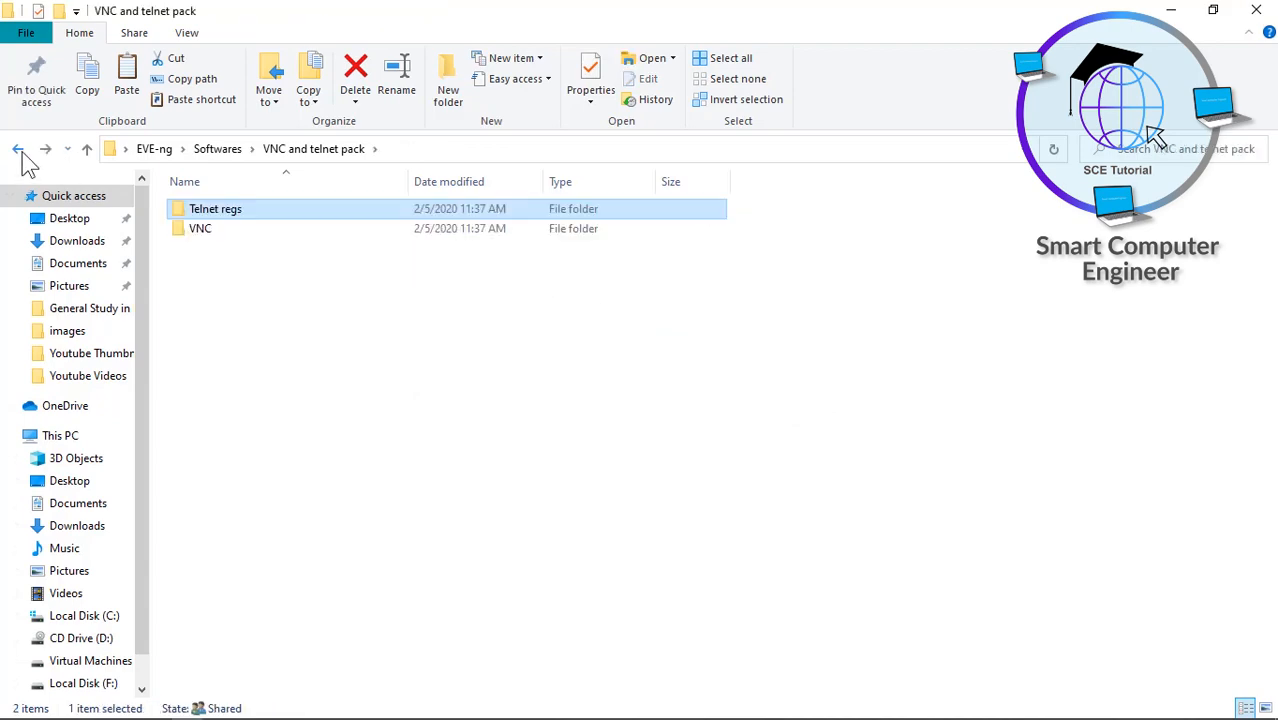
{"action": "left_click", "coordinate": [19, 150]}
{"action": "left_click", "coordinate": [296, 363]}
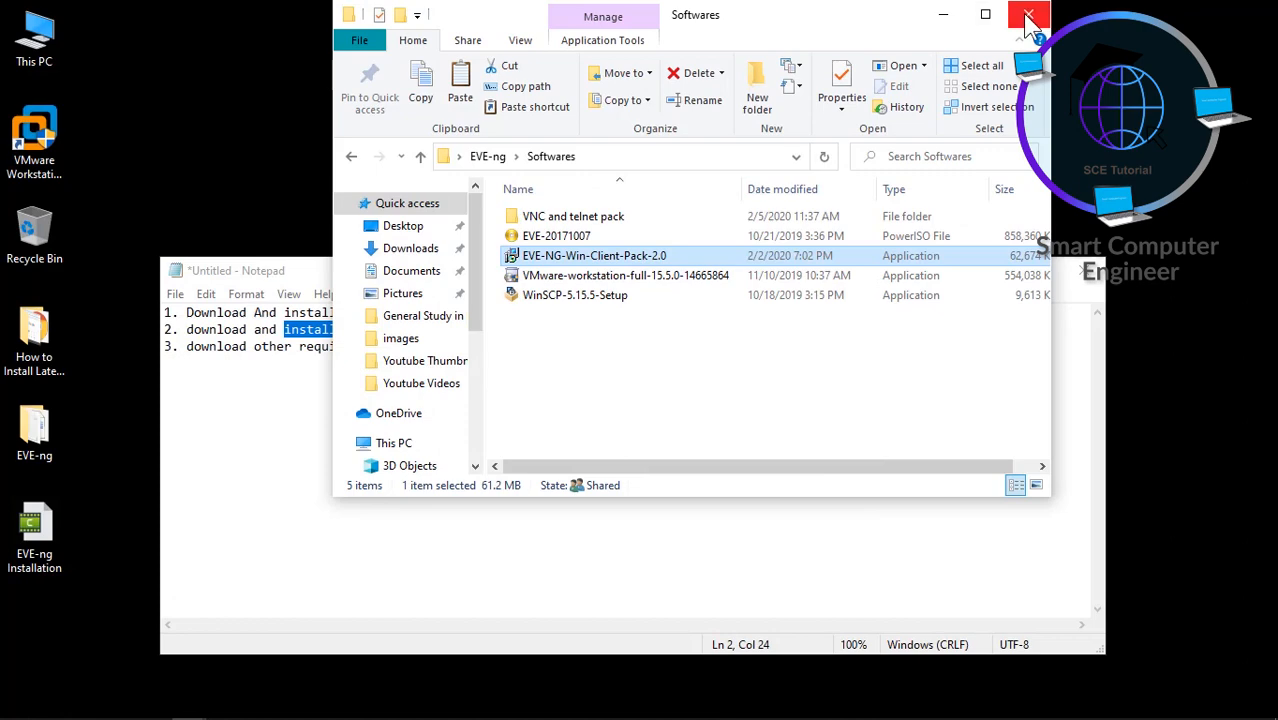
{"action": "left_click", "coordinate": [1026, 15]}
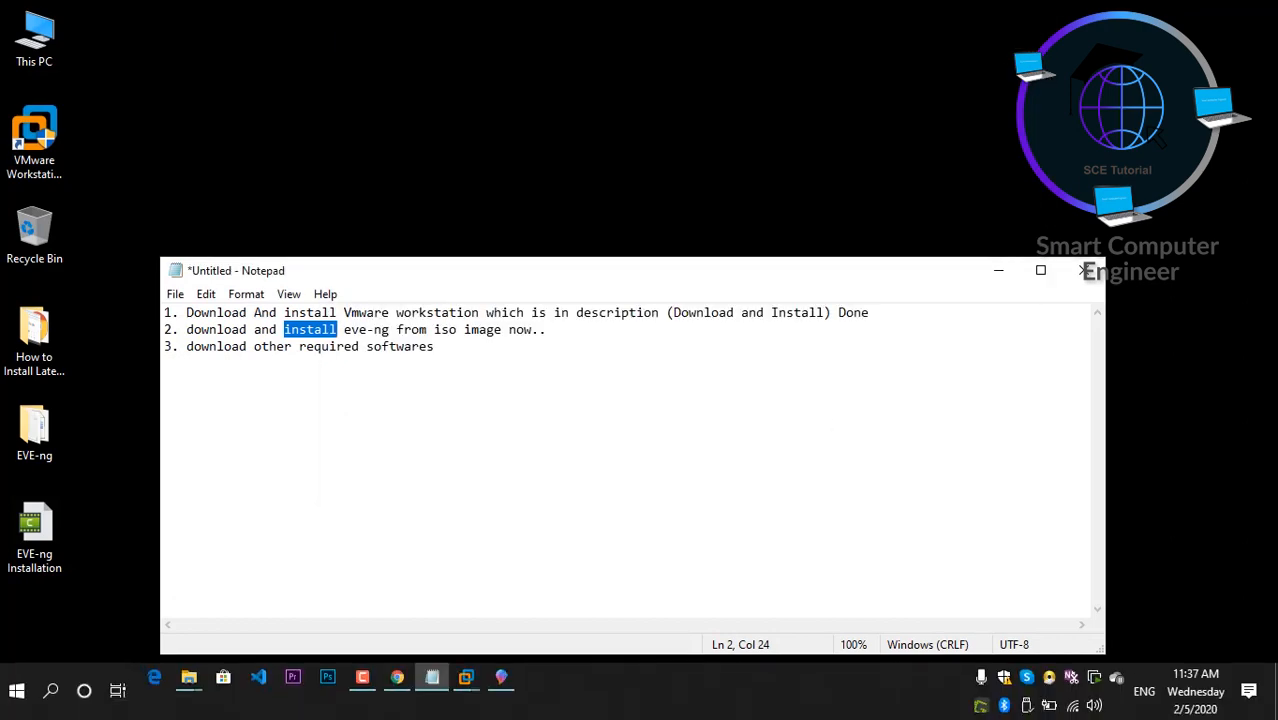
- Open PC2's telnet console from the EVE-NG lab topology
{"action": "mouse_move", "coordinate": [470, 688]}
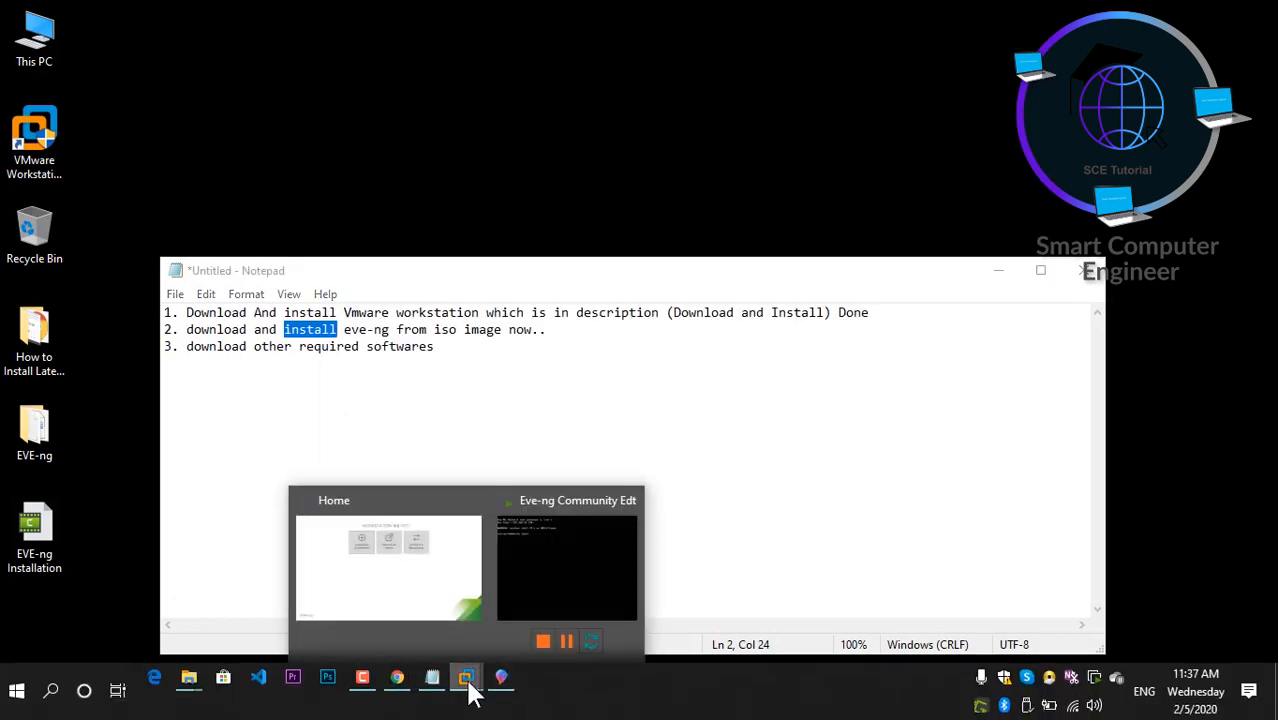
{"action": "left_click", "coordinate": [403, 682]}
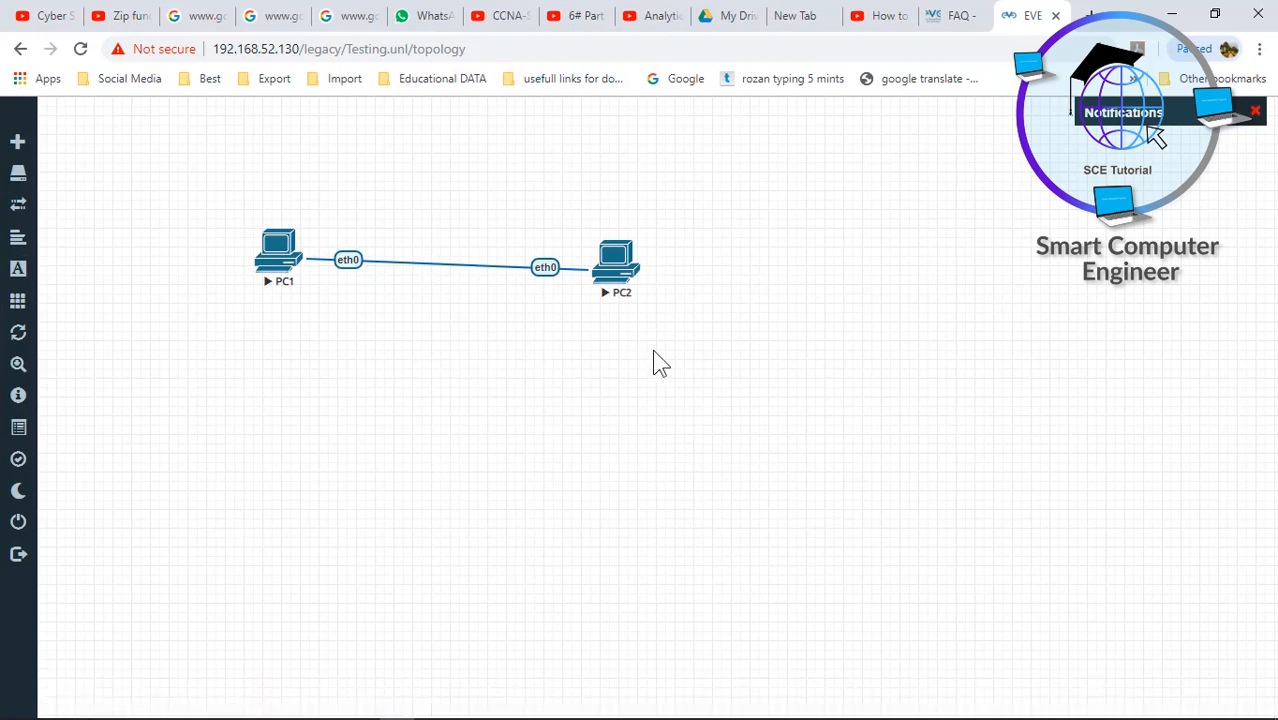
{"action": "left_click", "coordinate": [615, 262]}
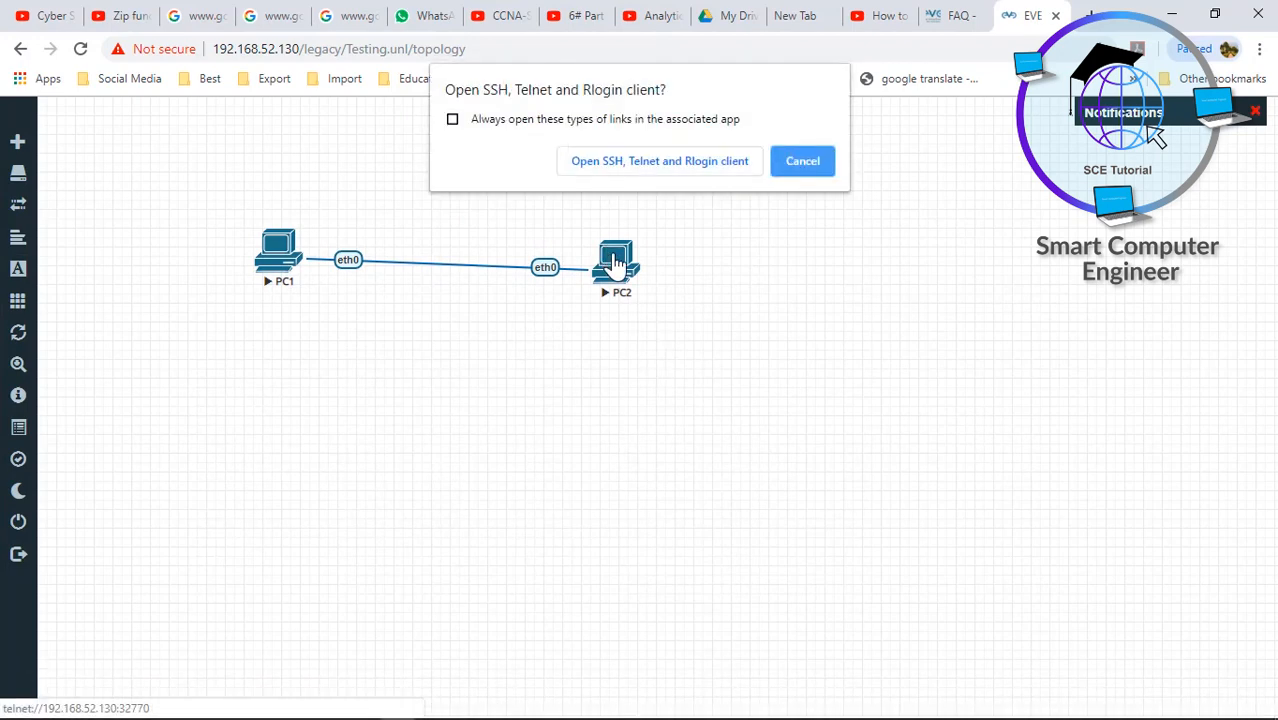
{"action": "left_click", "coordinate": [655, 165]}
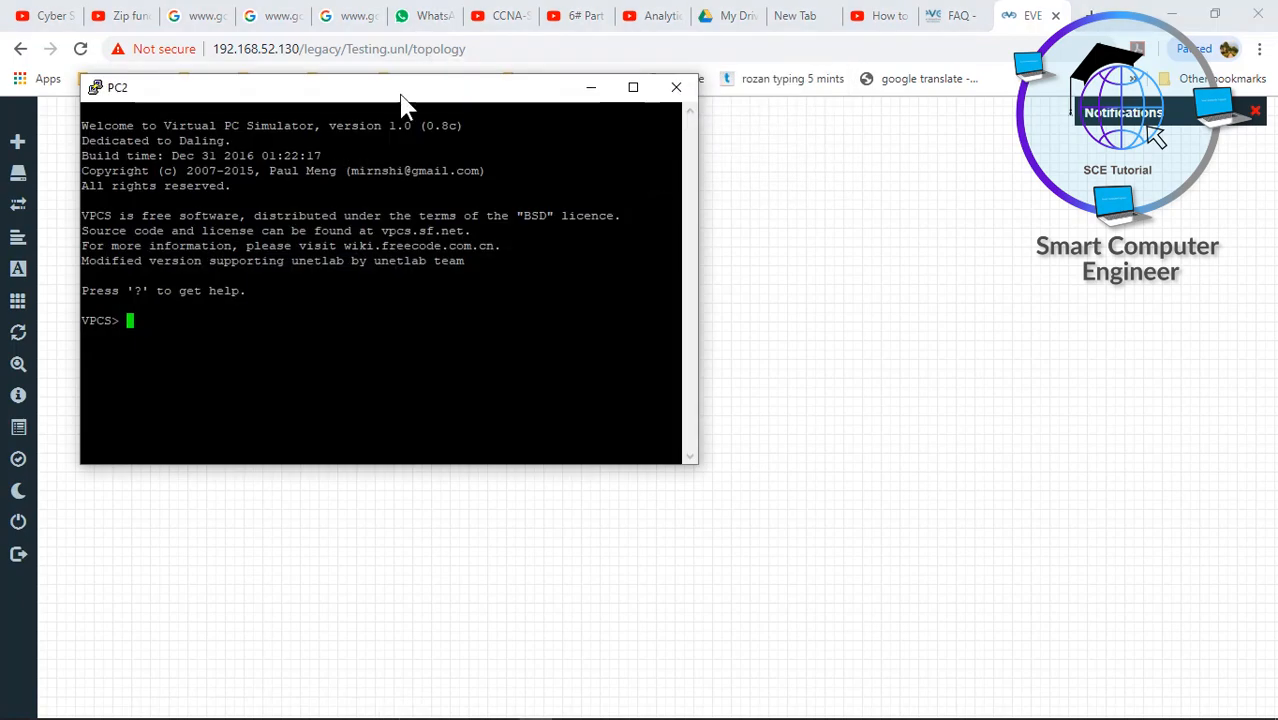
{"action": "left_click_drag", "start_coordinate": [389, 86], "coordinate": [863, 214]}
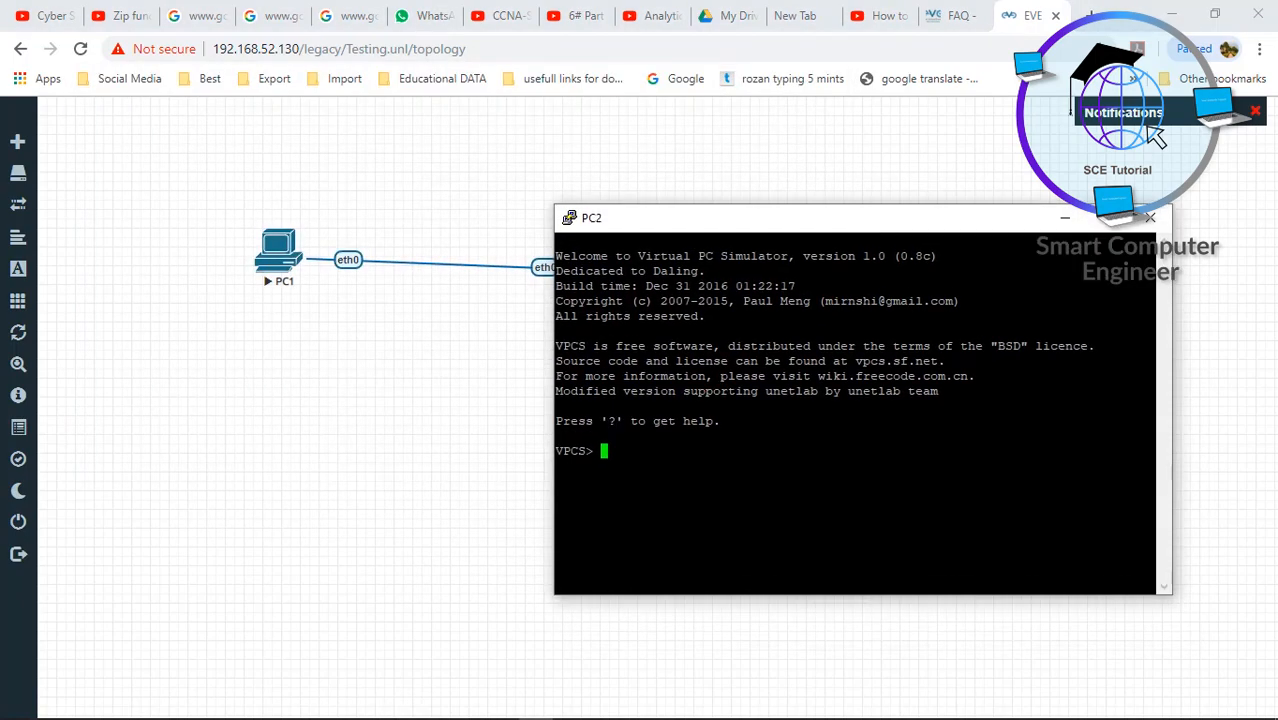
- Assign PC2 IP 192.168.10.1 with mask 255.255.255.0 and return to the topology
{"action": "type", "text": "ip 192.168.10.1 255.255.255.0"}
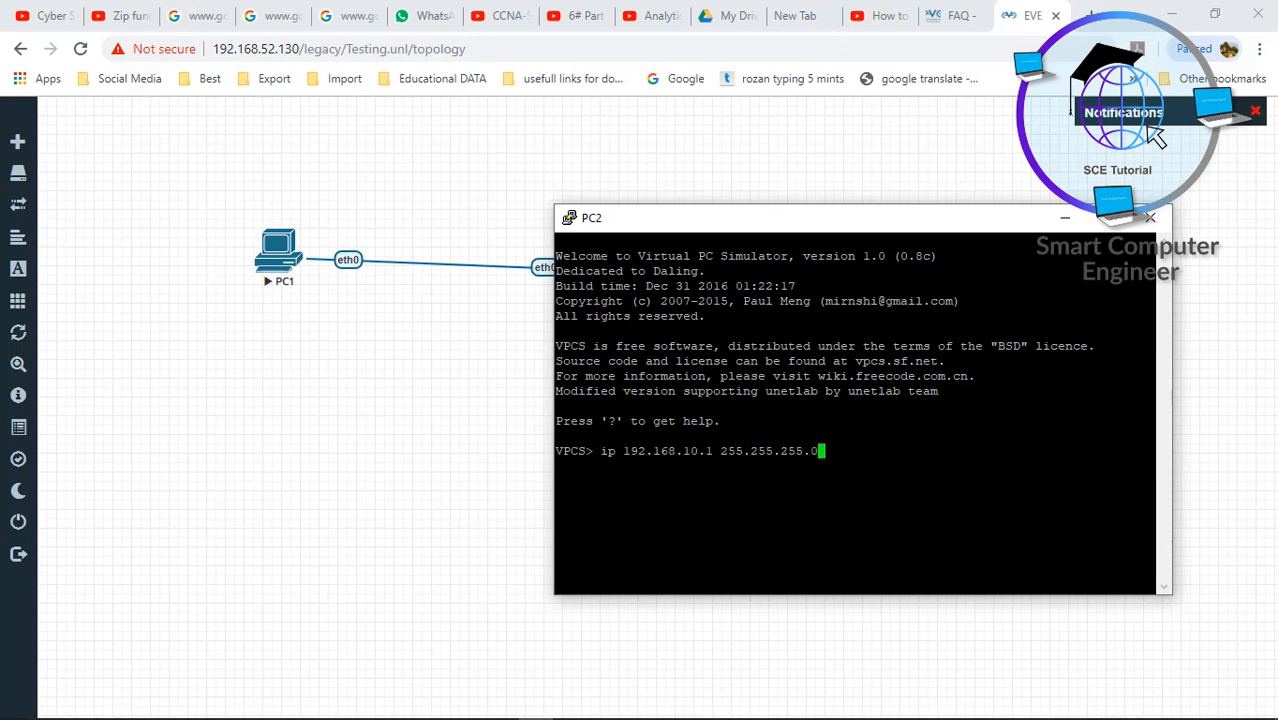
{"action": "key", "text": "Return"}
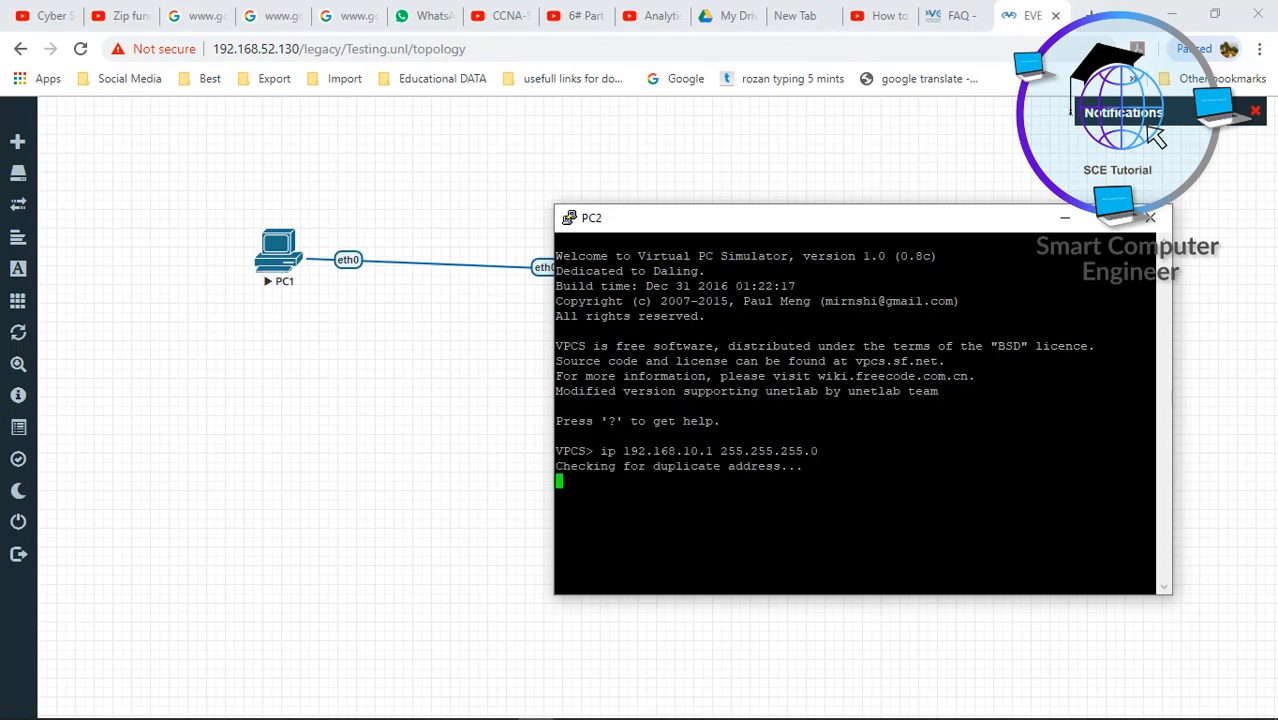
{"action": "left_click", "coordinate": [281, 263]}
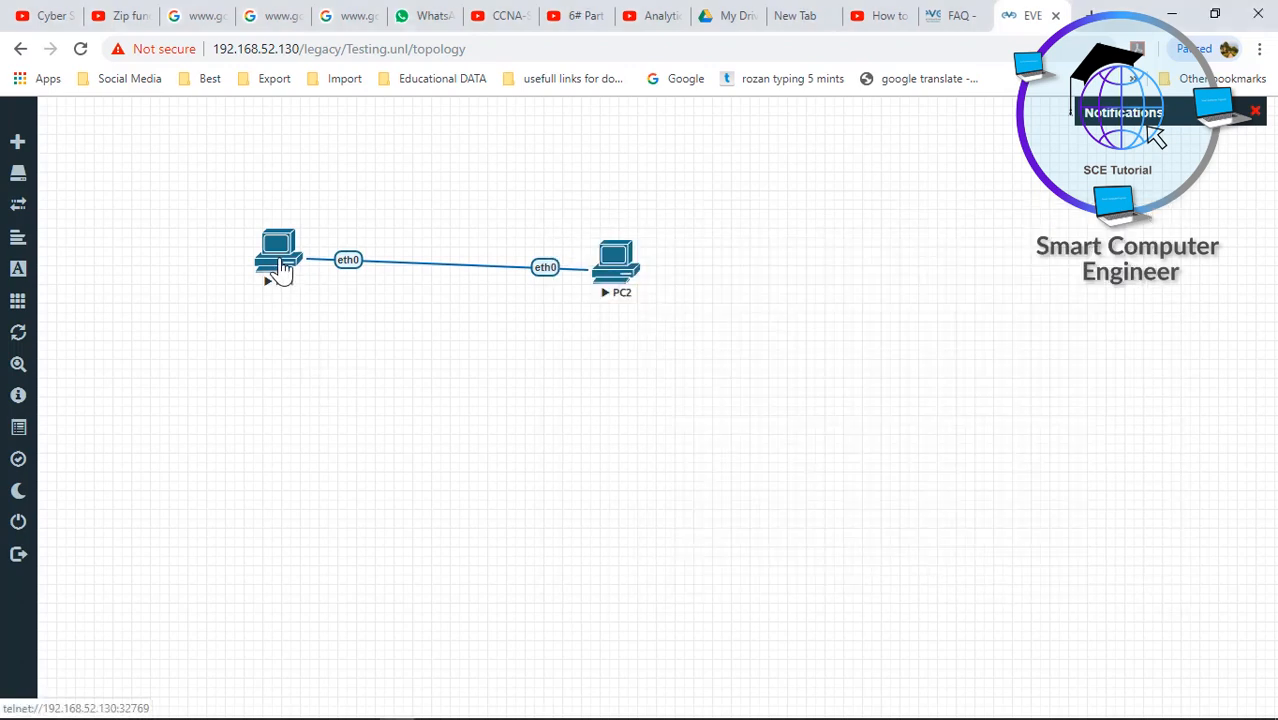
- Open PC1's console and assign it IP 192.168.10.2 with mask 255.255.255.0
{"action": "left_click", "coordinate": [281, 268]}
{"action": "left_click", "coordinate": [586, 163]}
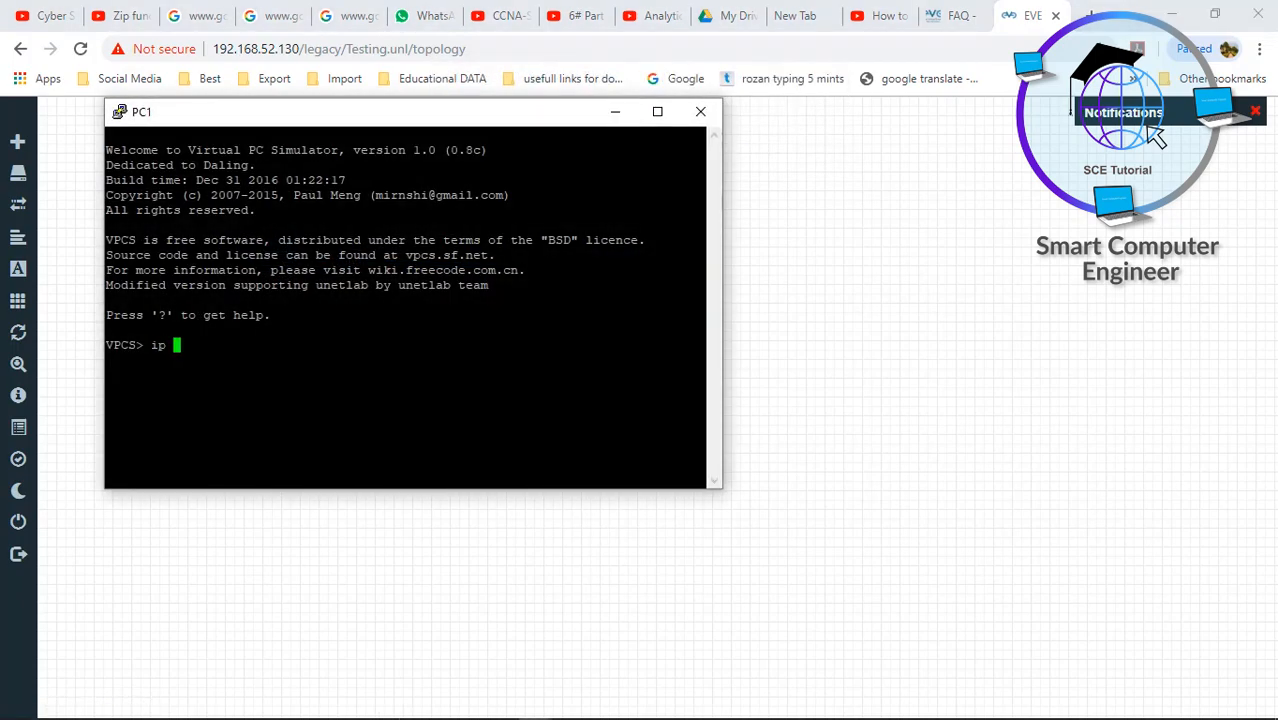
{"action": "type", "text": "ip 192.168.10.2 255.25"}
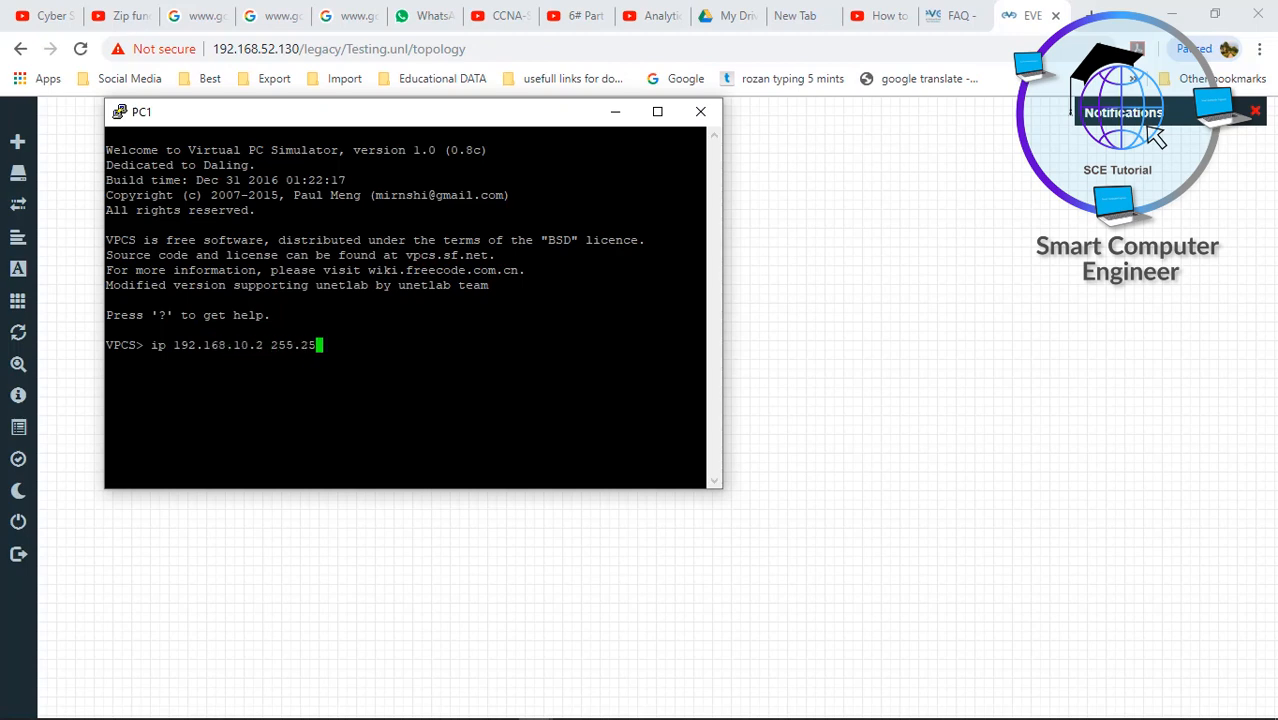
{"action": "type", "text": "5.255.0"}
{"action": "key", "text": "Return"}
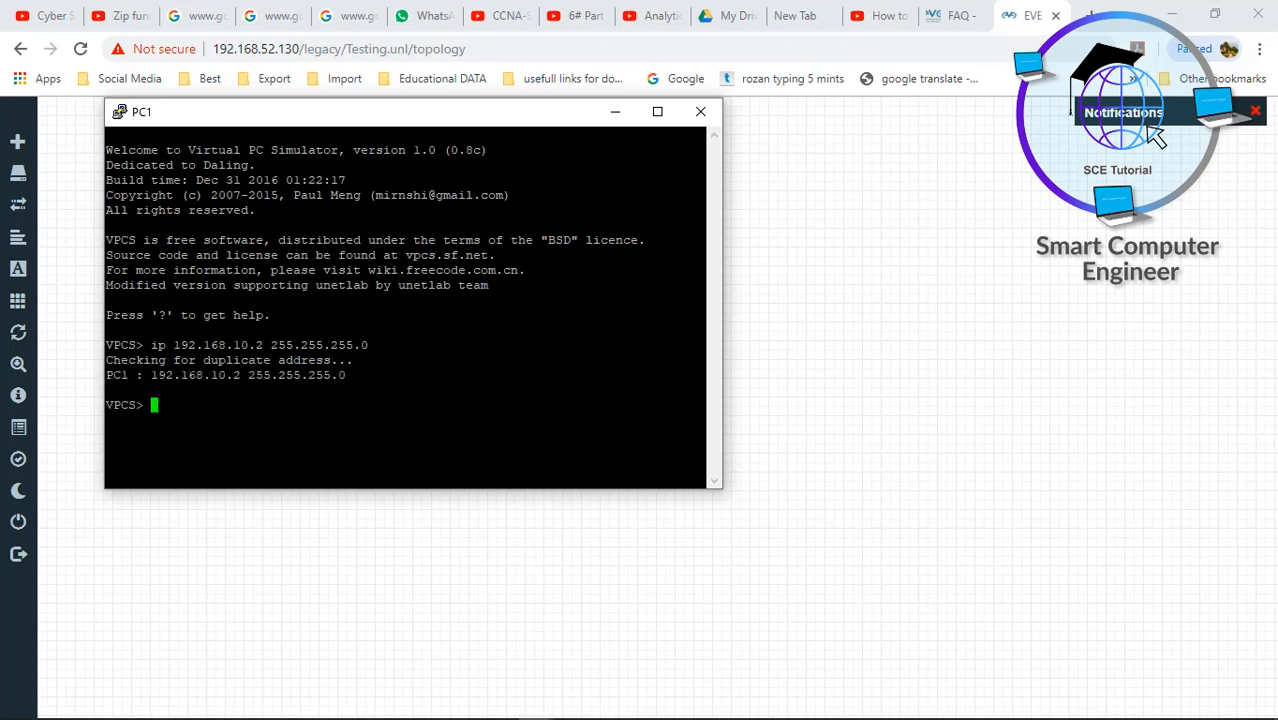
- Ping PC2 at 192.168.10.1 from PC1 and check the replies
{"action": "type", "text": "ping 192.168"}
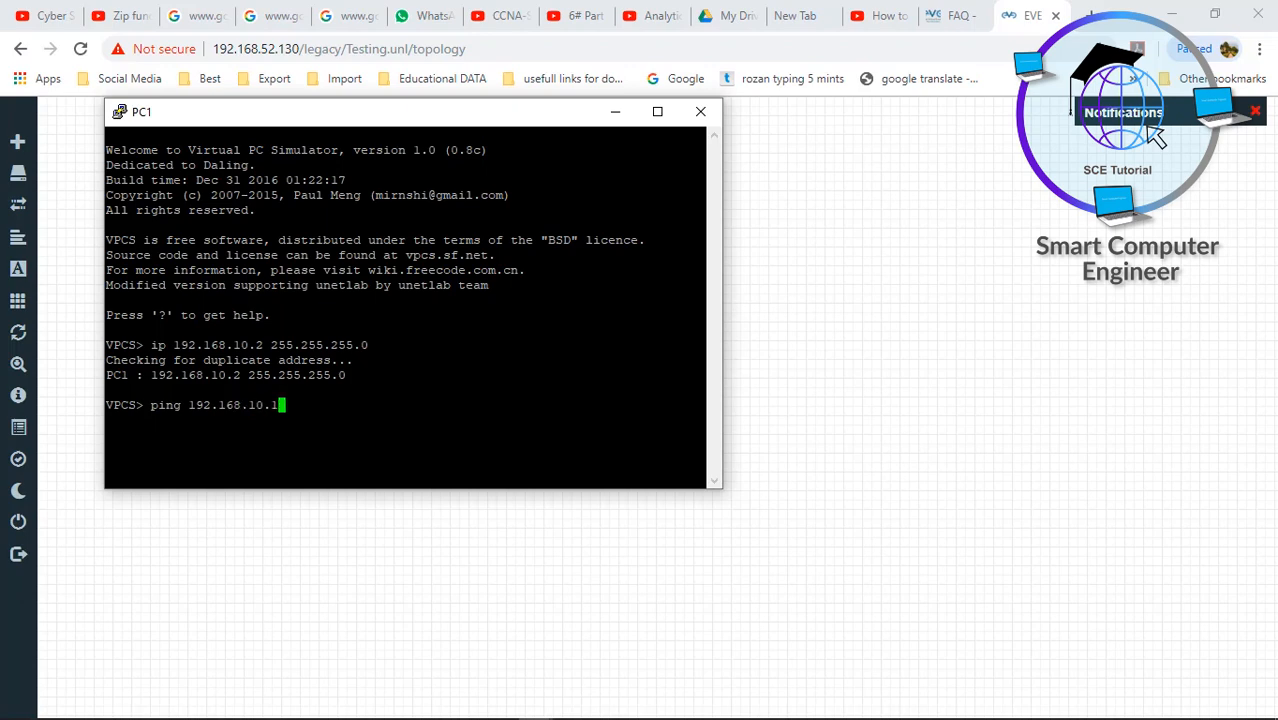
{"action": "type", "text": ".10.1"}
{"action": "key", "text": "Return"}
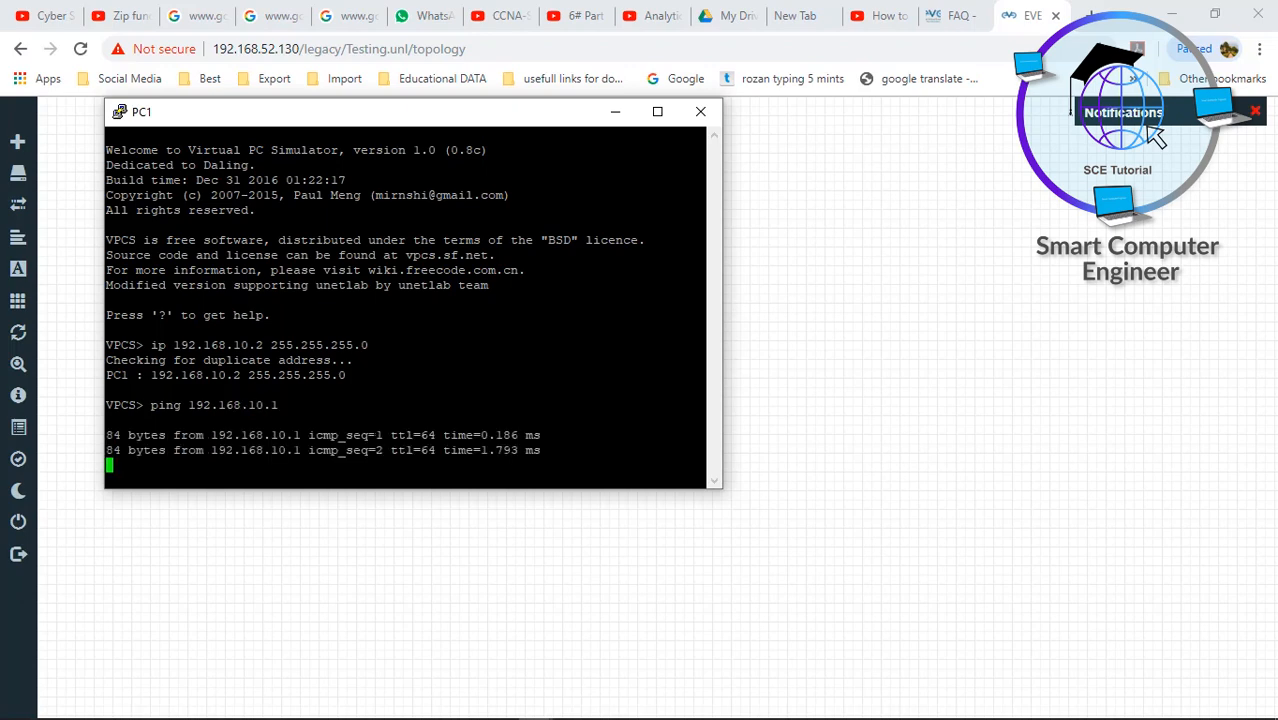
{"action": "left_click_drag", "start_coordinate": [370, 435], "coordinate": [530, 450]}
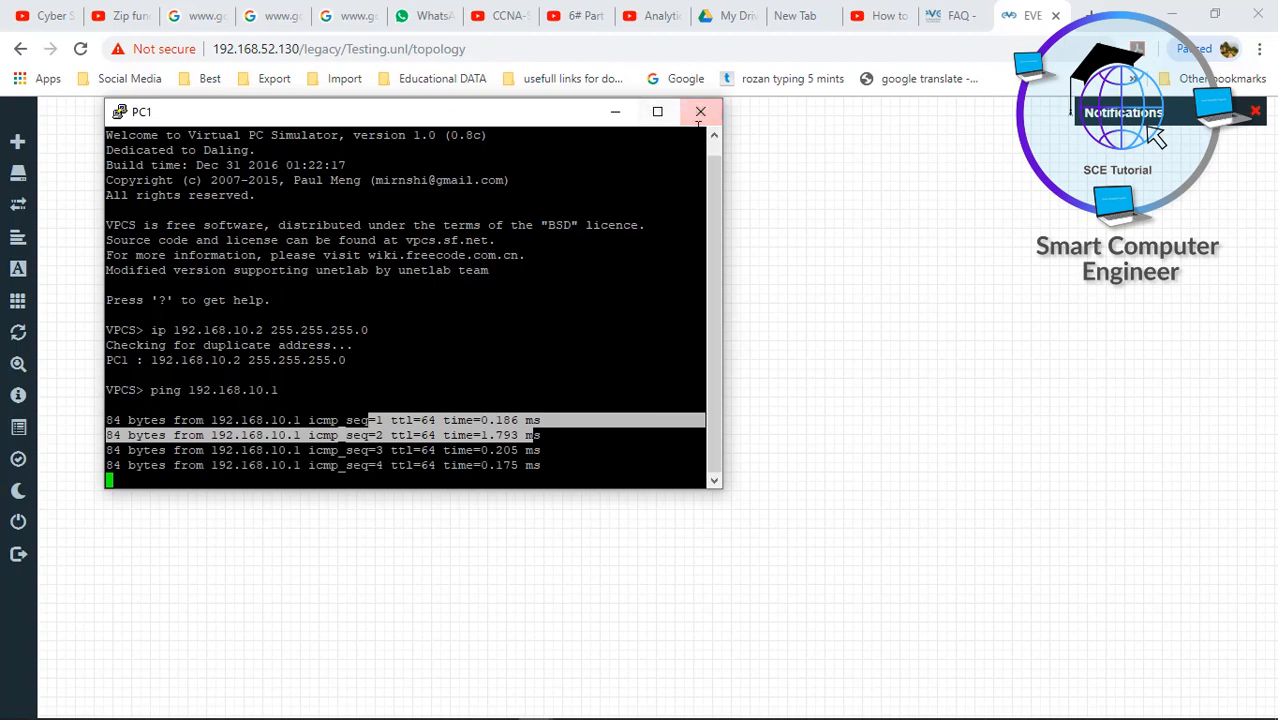
{"action": "mouse_move", "coordinate": [500, 708]}
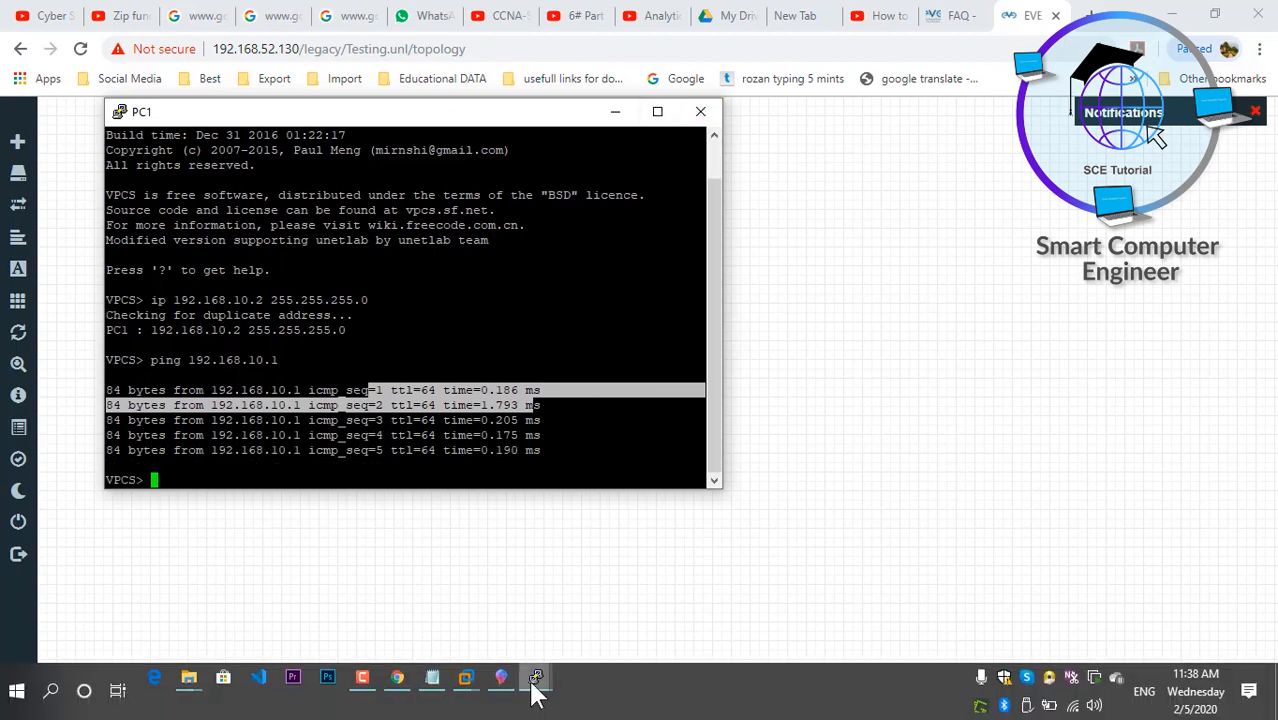
{"action": "mouse_move", "coordinate": [535, 677]}
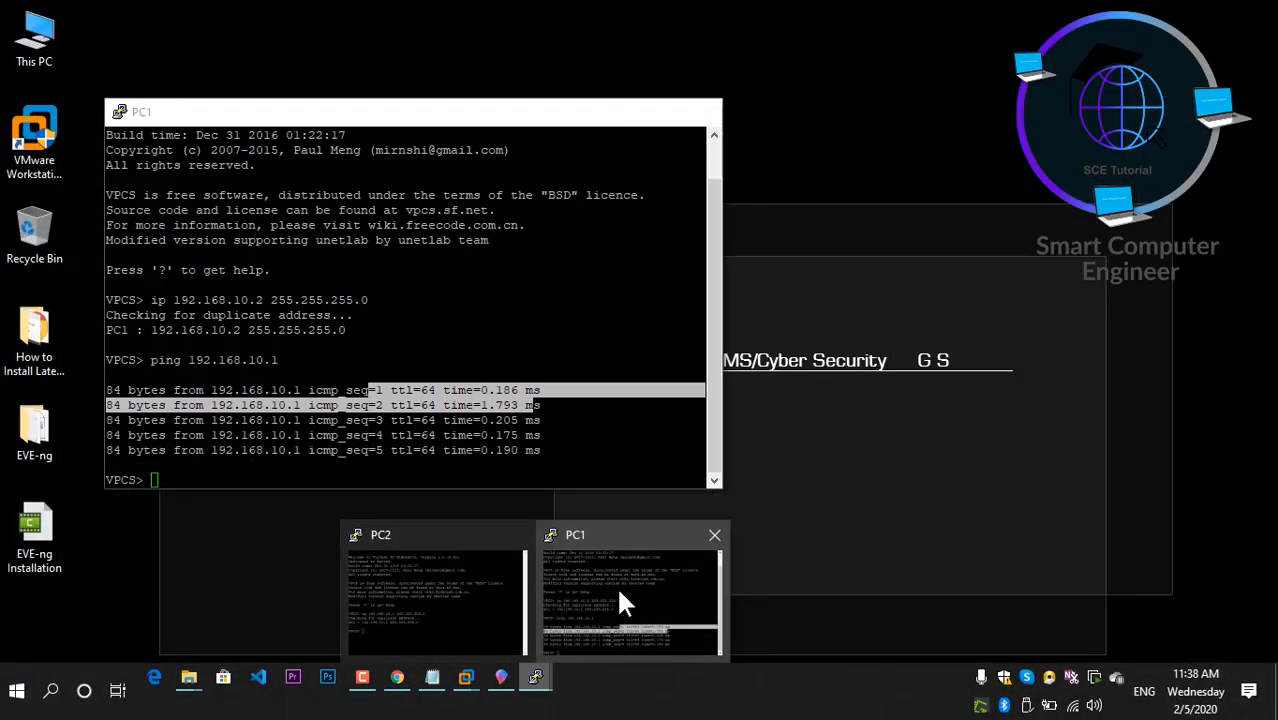
{"action": "left_click", "coordinate": [620, 600]}
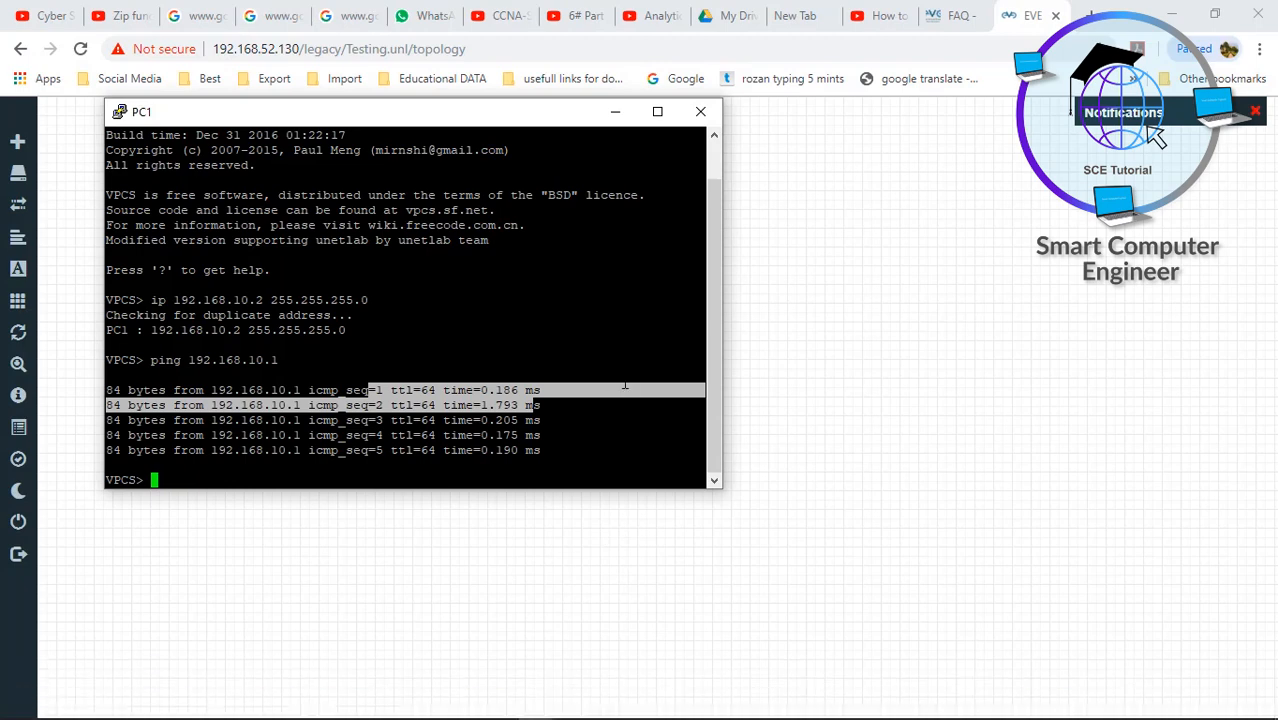
- Ping PC1 at 192.168.10.2 from PC2's console
{"action": "mouse_move", "coordinate": [538, 716]}
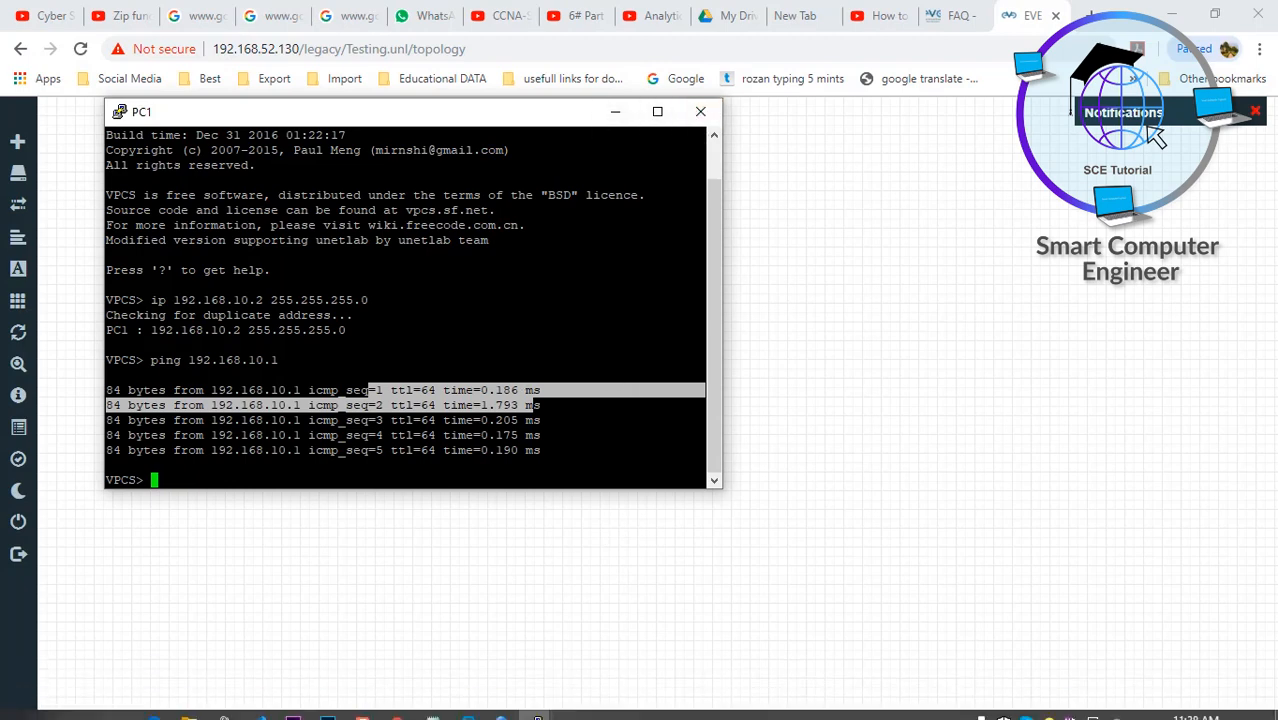
{"action": "left_click", "coordinate": [462, 587]}
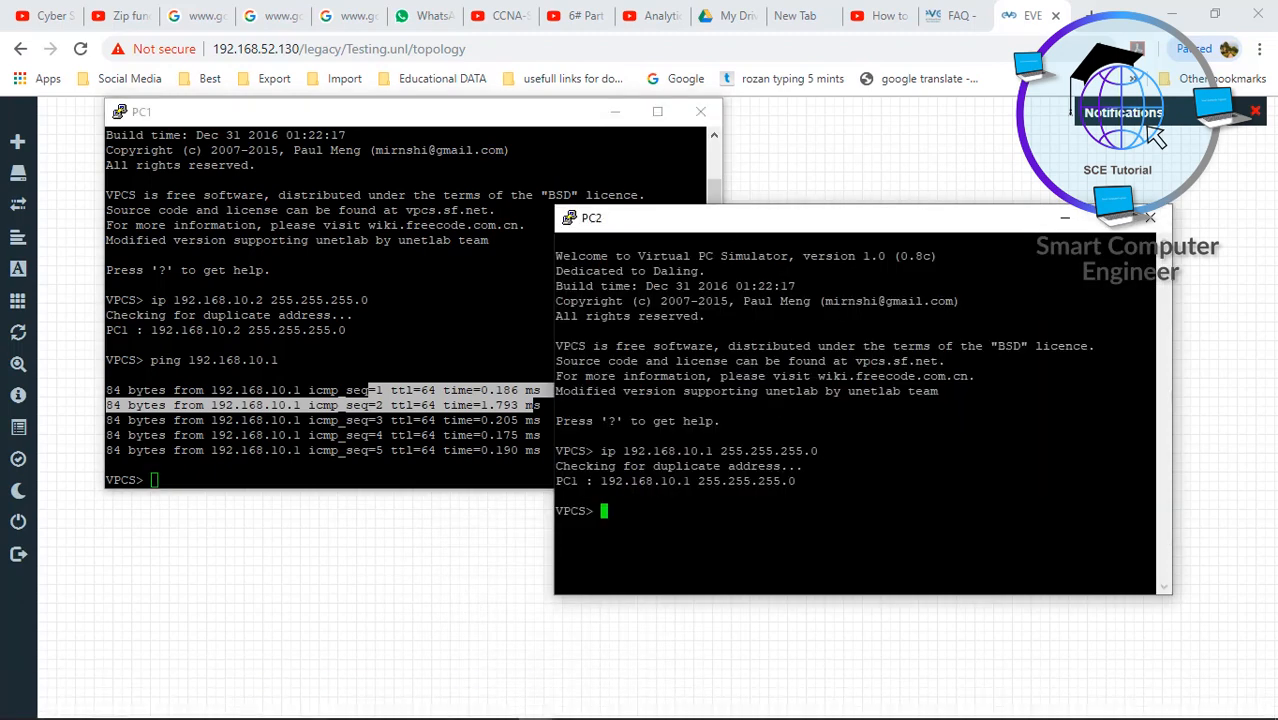
{"action": "type", "text": "ping 192.168.10.2"}
{"action": "key", "text": "Return"}
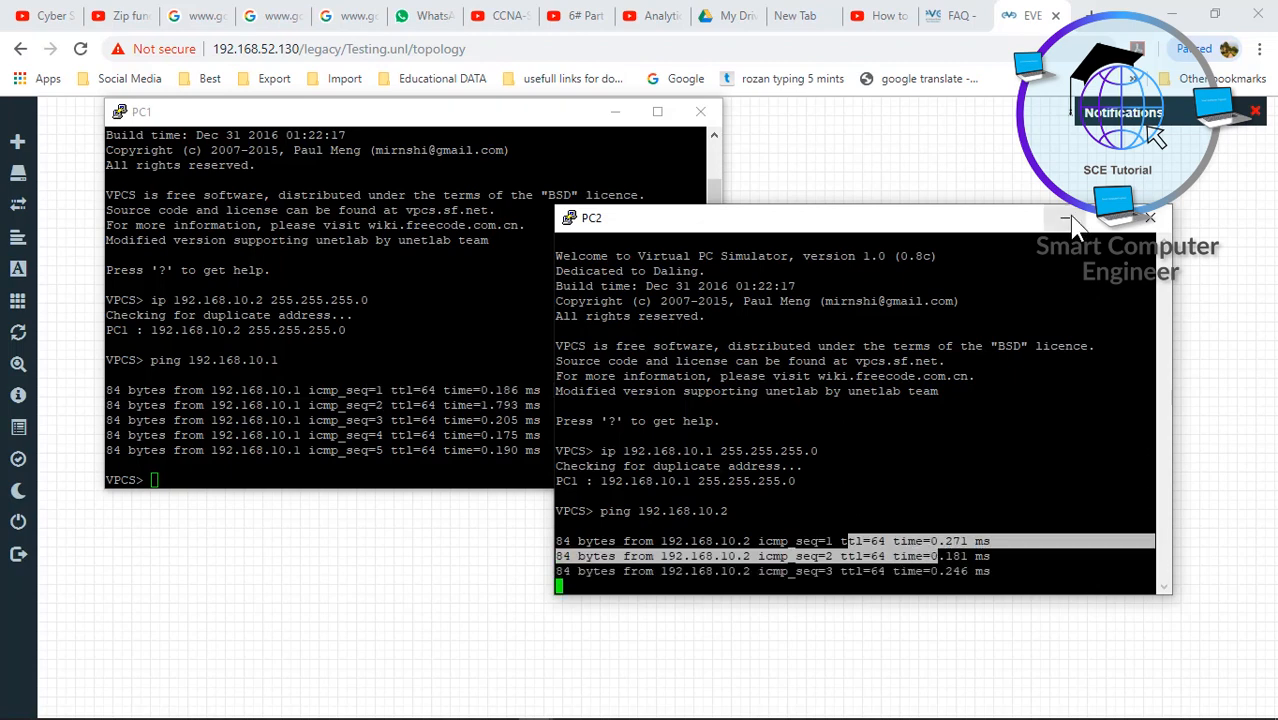
- Close both PC2 and PC1 console sessions, confirming each
{"action": "left_click", "coordinate": [1150, 217]}
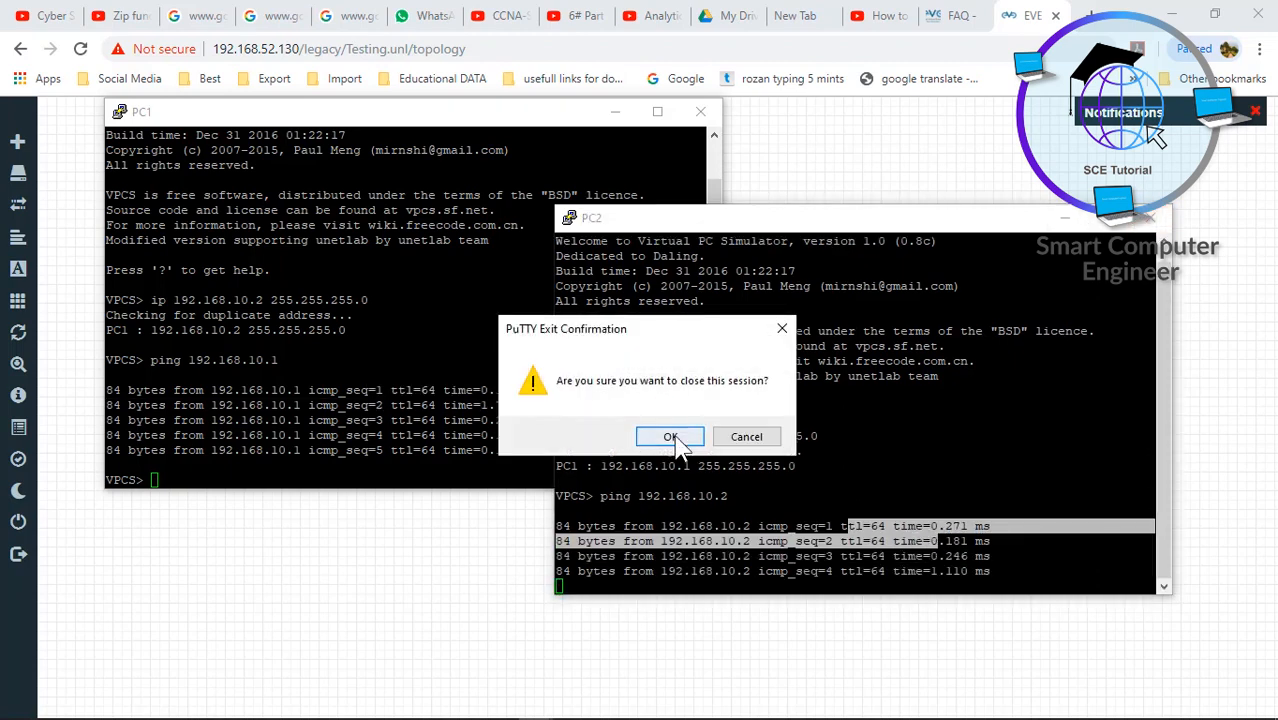
{"action": "left_click", "coordinate": [672, 440]}
{"action": "left_click", "coordinate": [700, 111]}
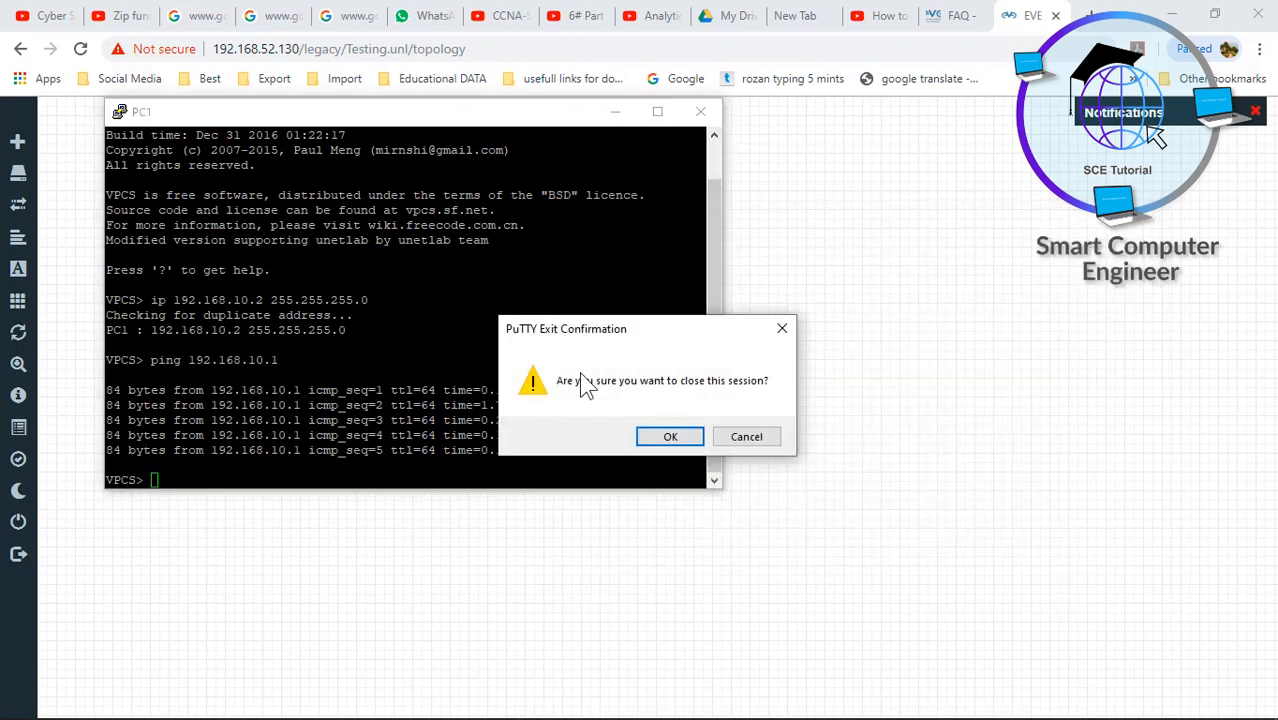
{"action": "left_click", "coordinate": [667, 436]}
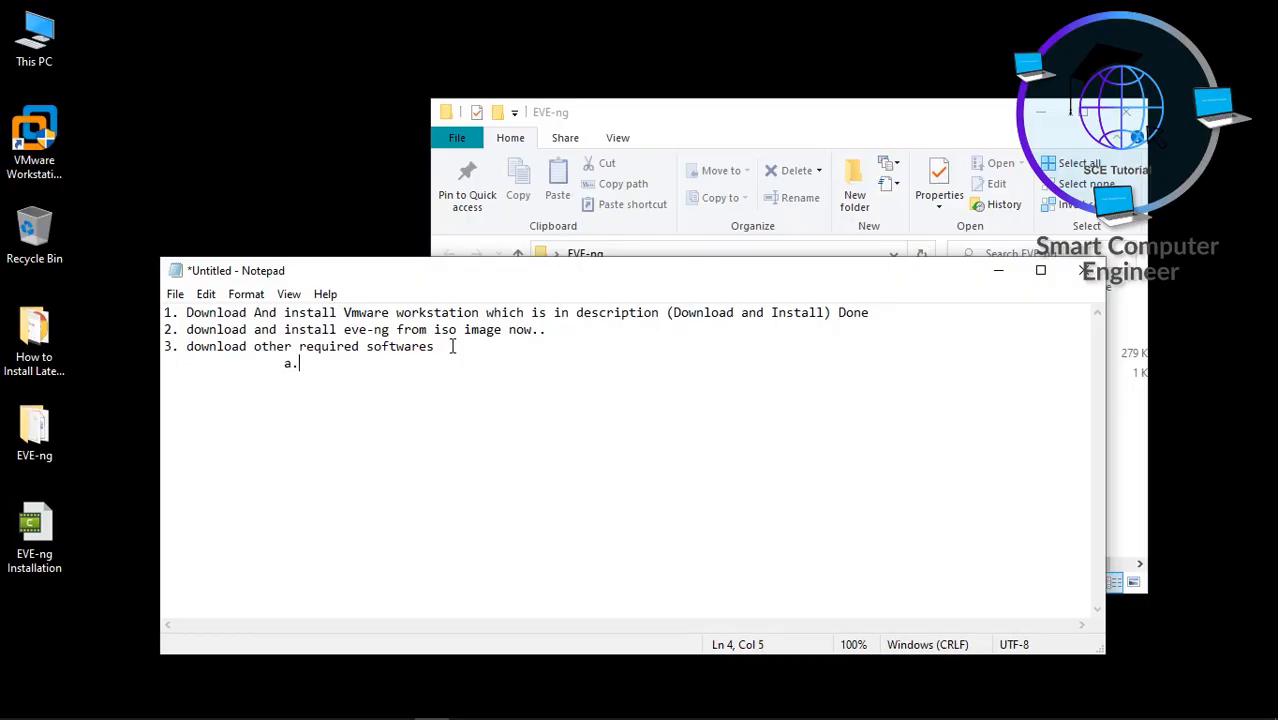
- Run the WinSCP-5.15.5-Setup installer from the EVE-ng\Softwares folder
{"action": "type", "text": "utty"}
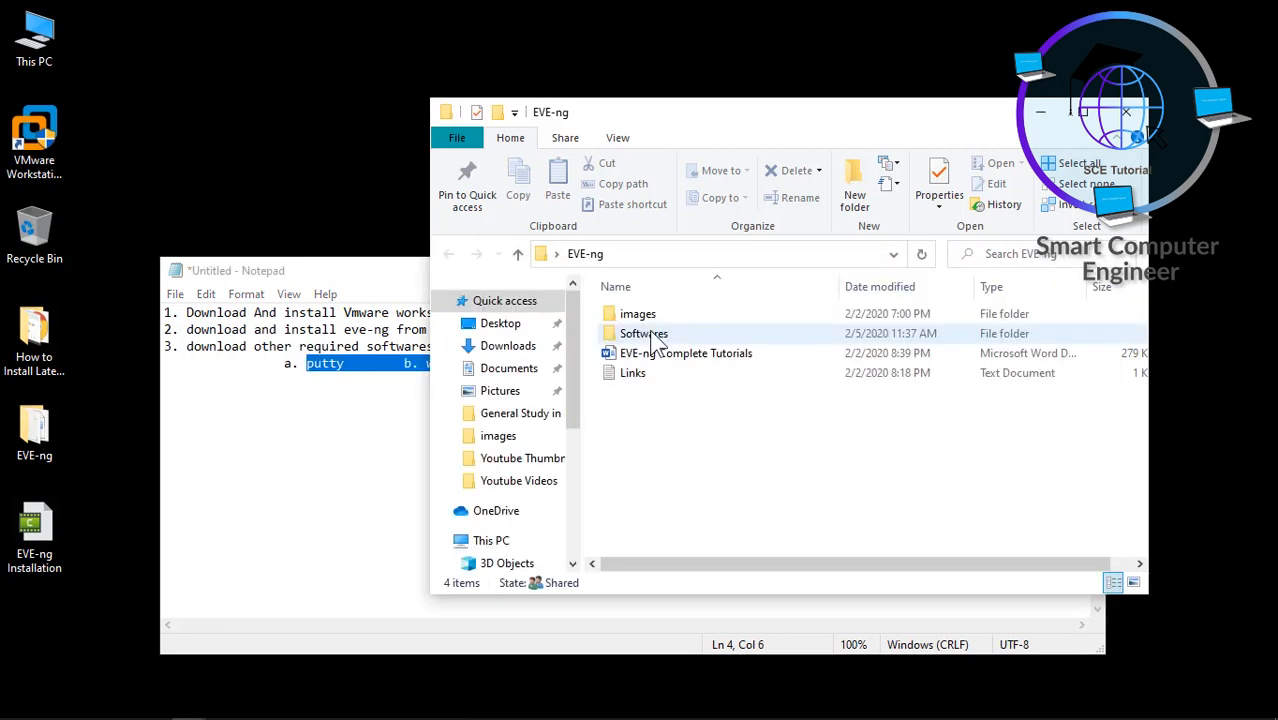
{"action": "double_click", "coordinate": [650, 333]}
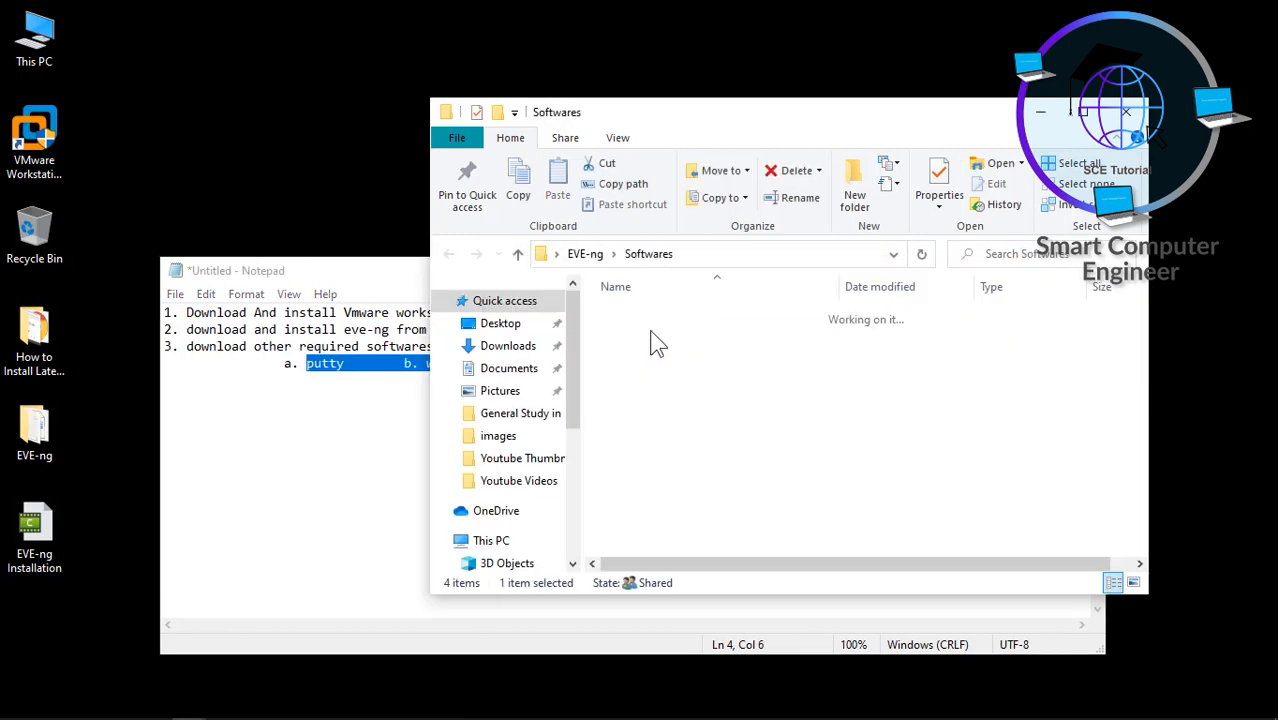
{"action": "left_click", "coordinate": [674, 400]}
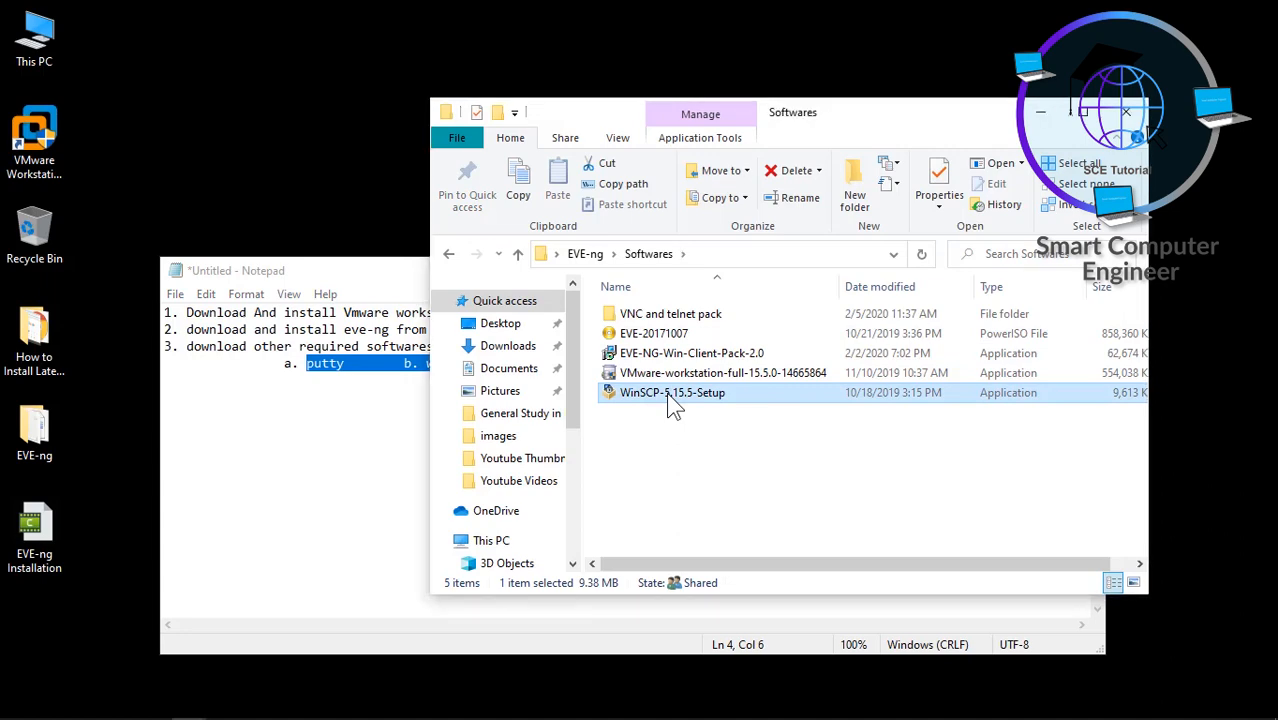
{"action": "double_click", "coordinate": [668, 396]}
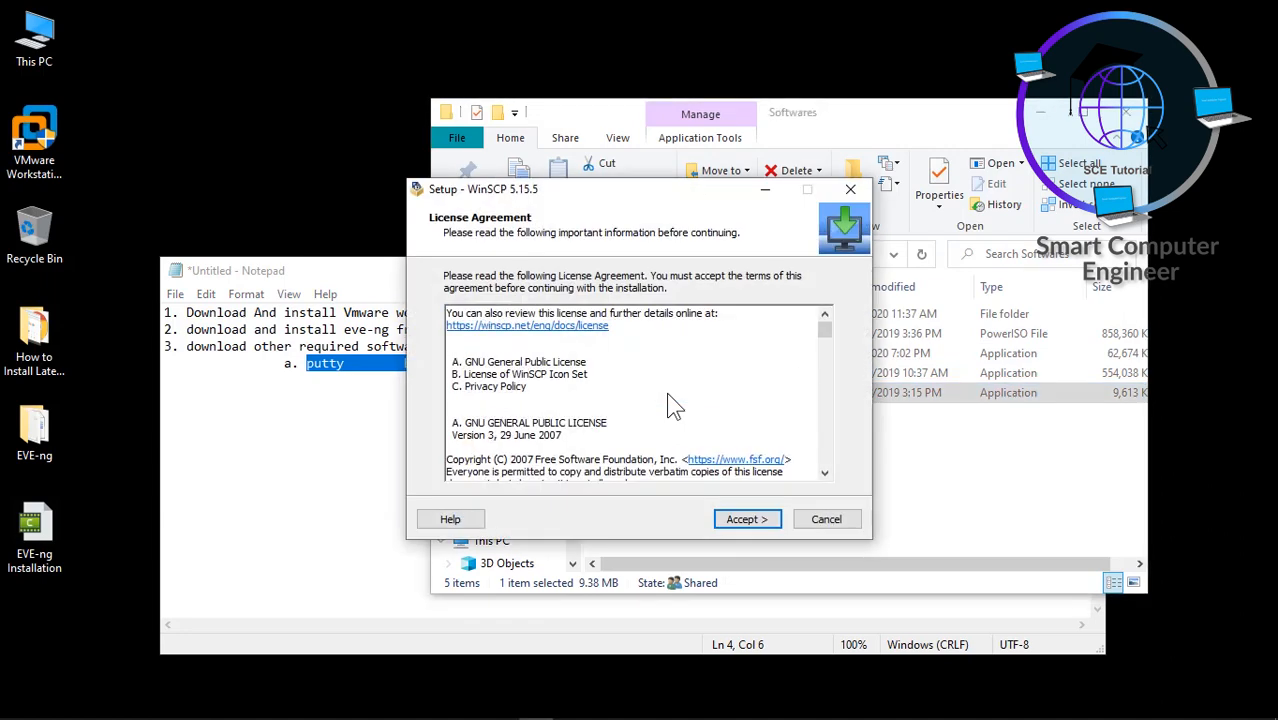
- Accept the WinSCP licence, install with Typical settings, and finish with Launch WinSCP ticked
{"action": "left_click", "coordinate": [750, 520]}
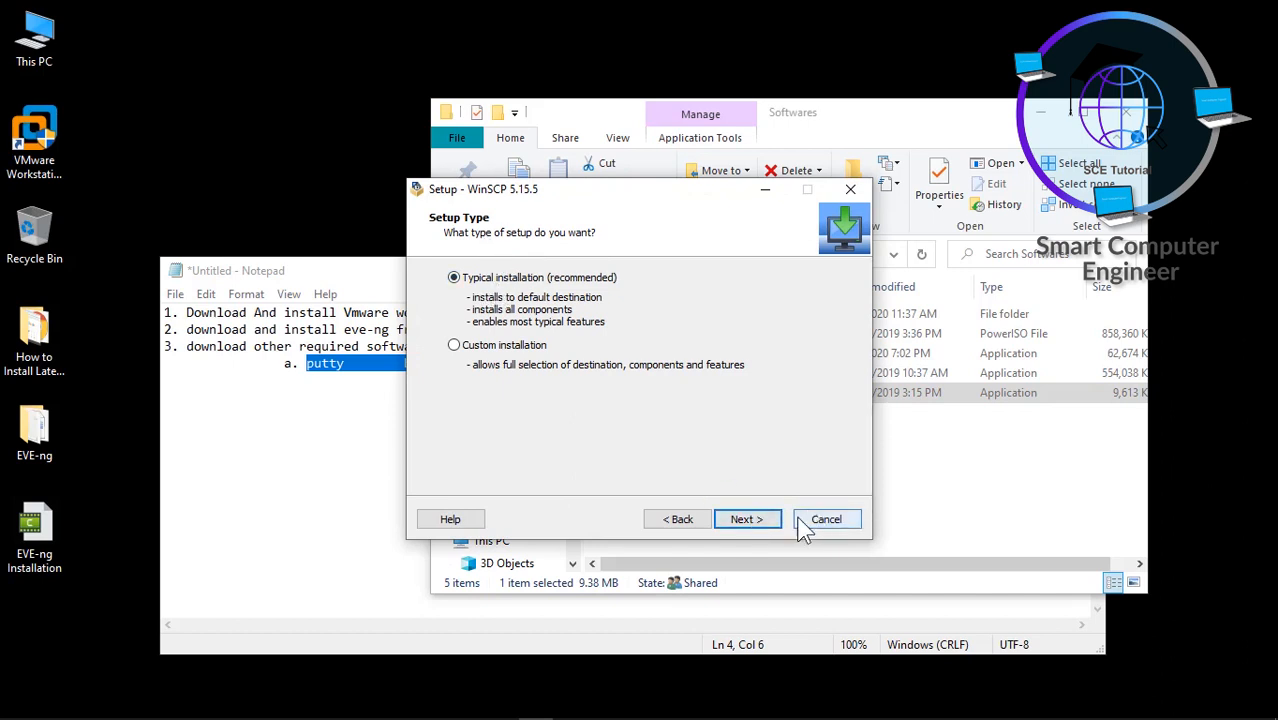
{"action": "left_click", "coordinate": [740, 519]}
{"action": "left_click", "coordinate": [747, 519]}
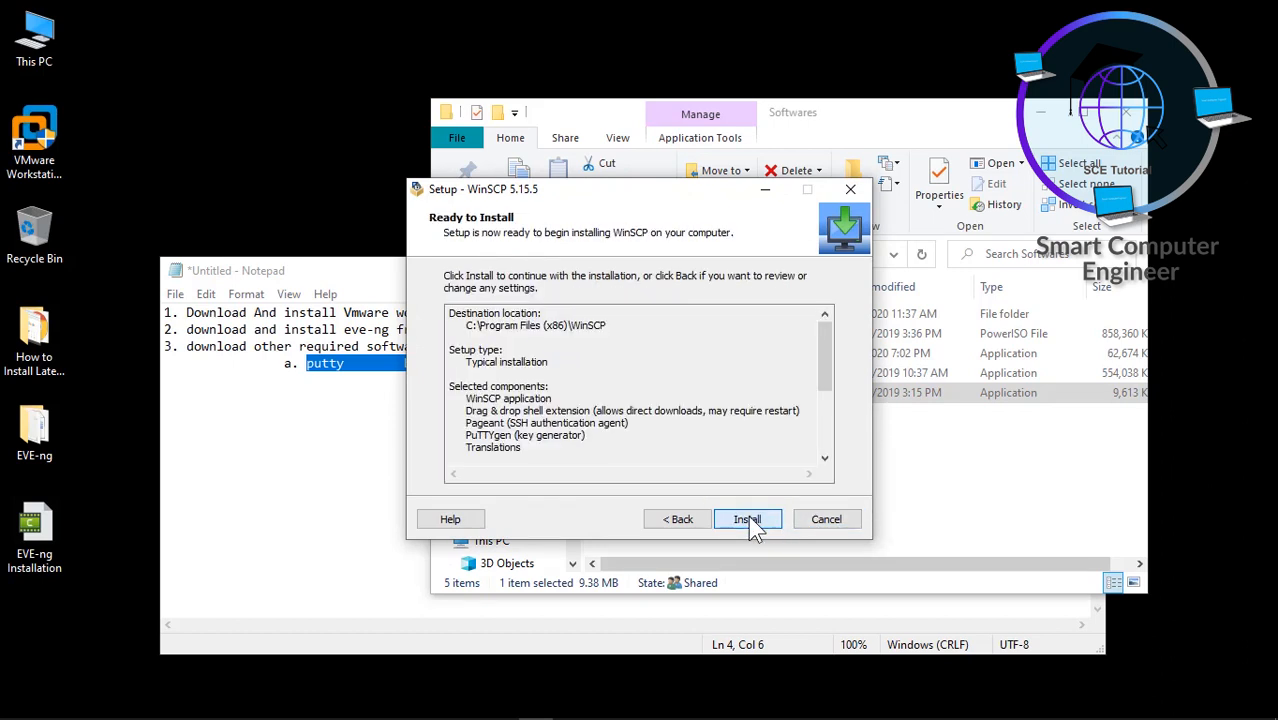
{"action": "left_click", "coordinate": [748, 519]}
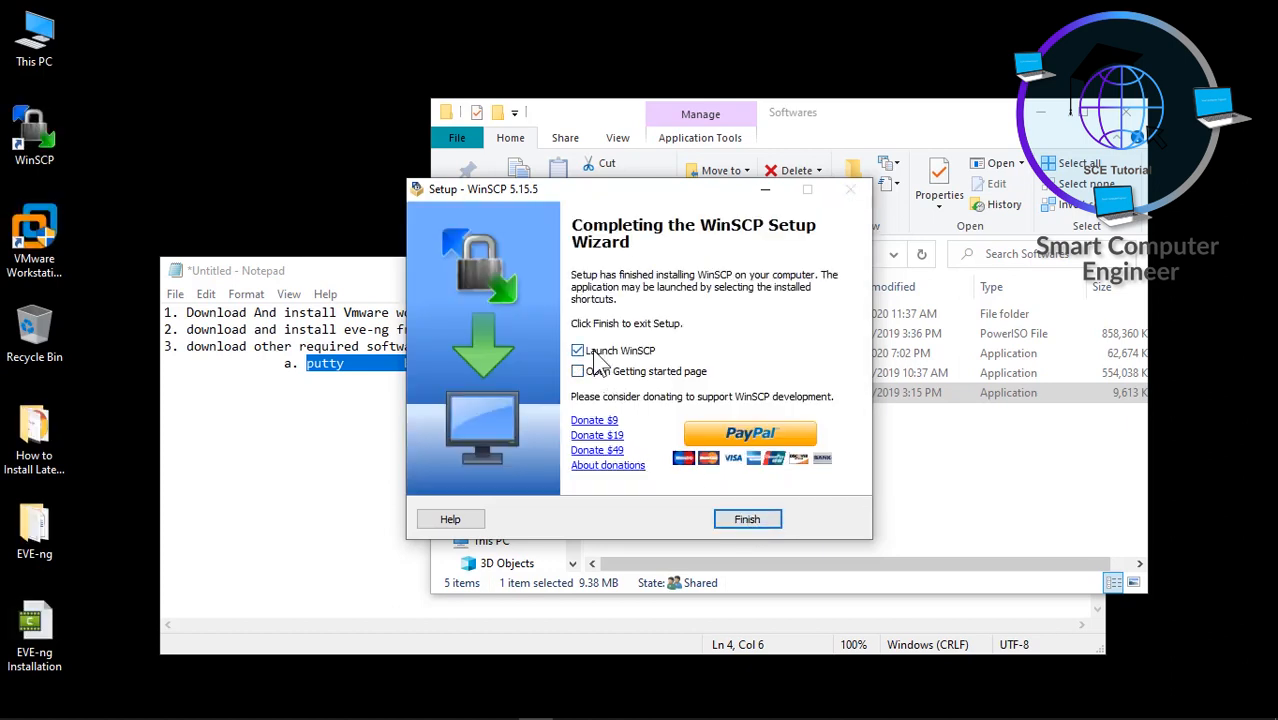
{"action": "left_click", "coordinate": [748, 520]}
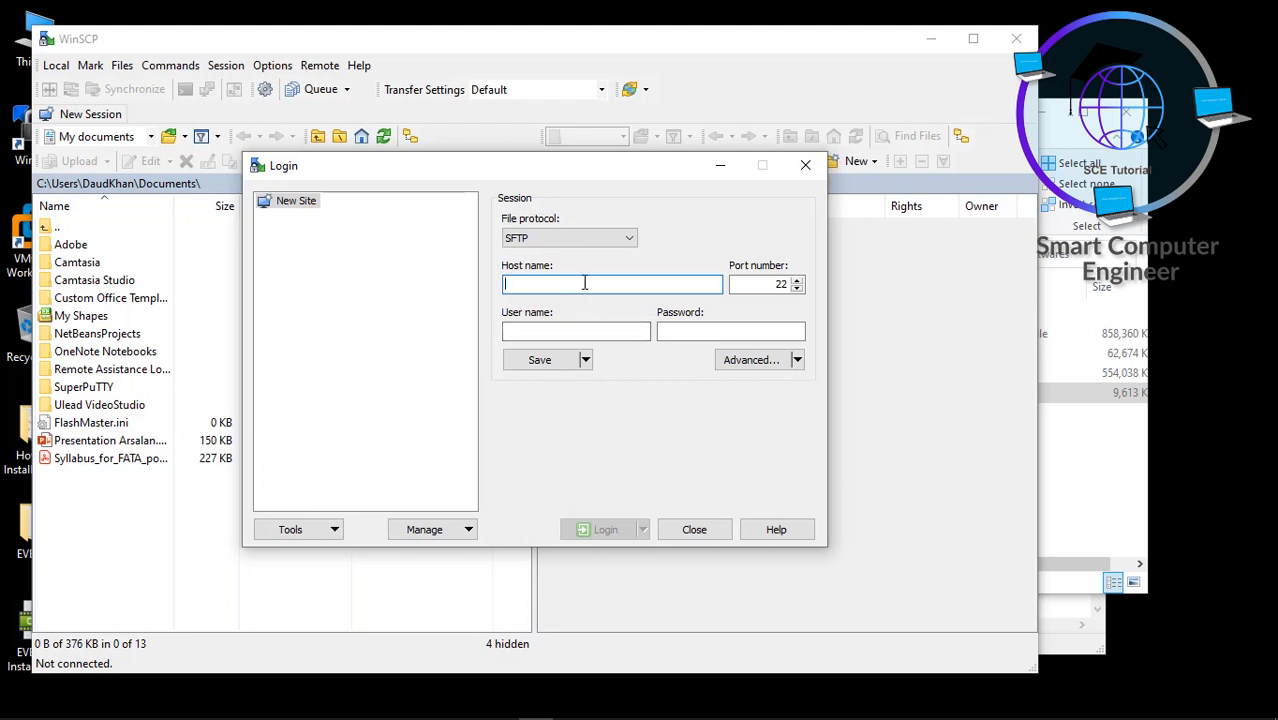
- Enter host name 192.168.52.130, checking the EVE-NG server console for its address
{"action": "type", "text": "192.168."}
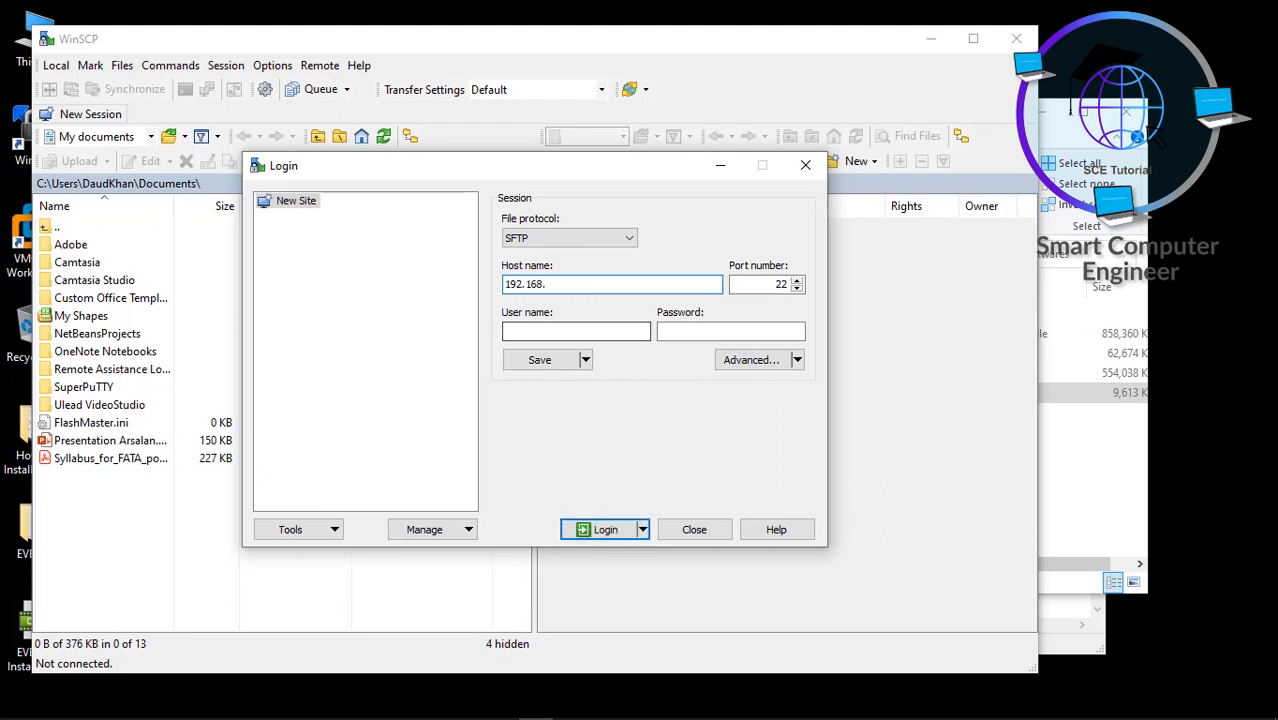
{"action": "mouse_move", "coordinate": [470, 682]}
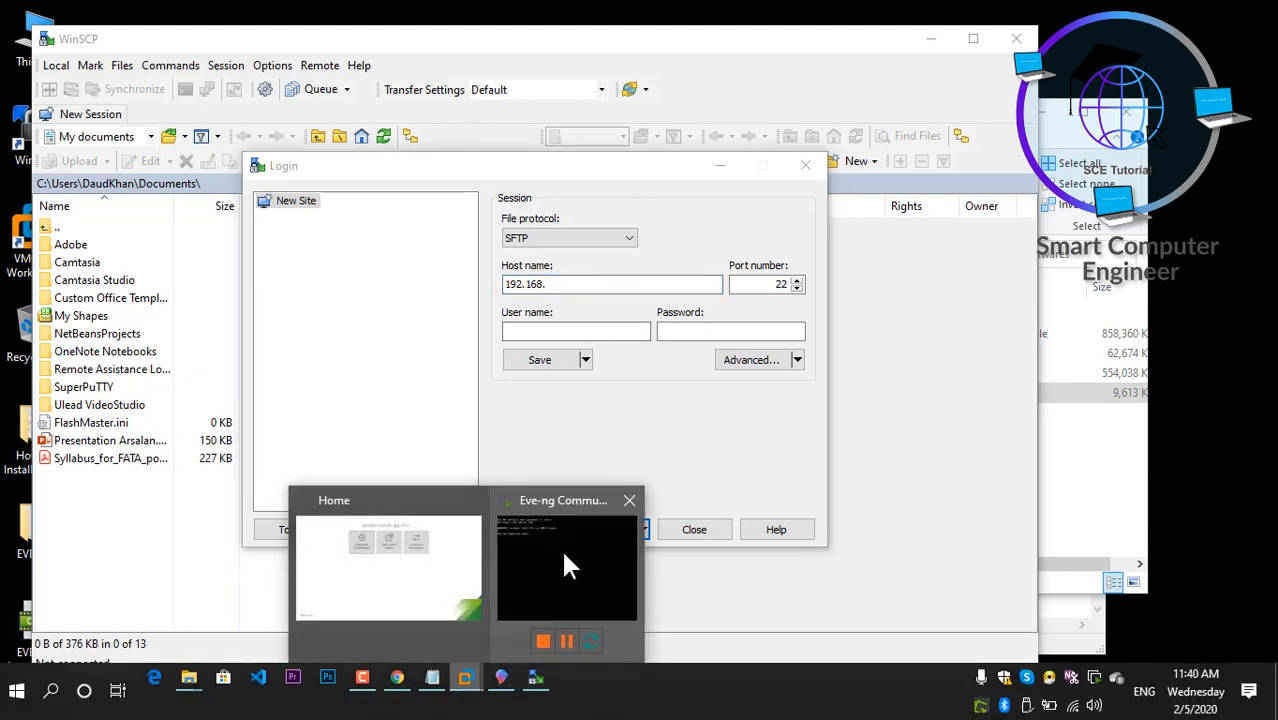
{"action": "mouse_move", "coordinate": [564, 558]}
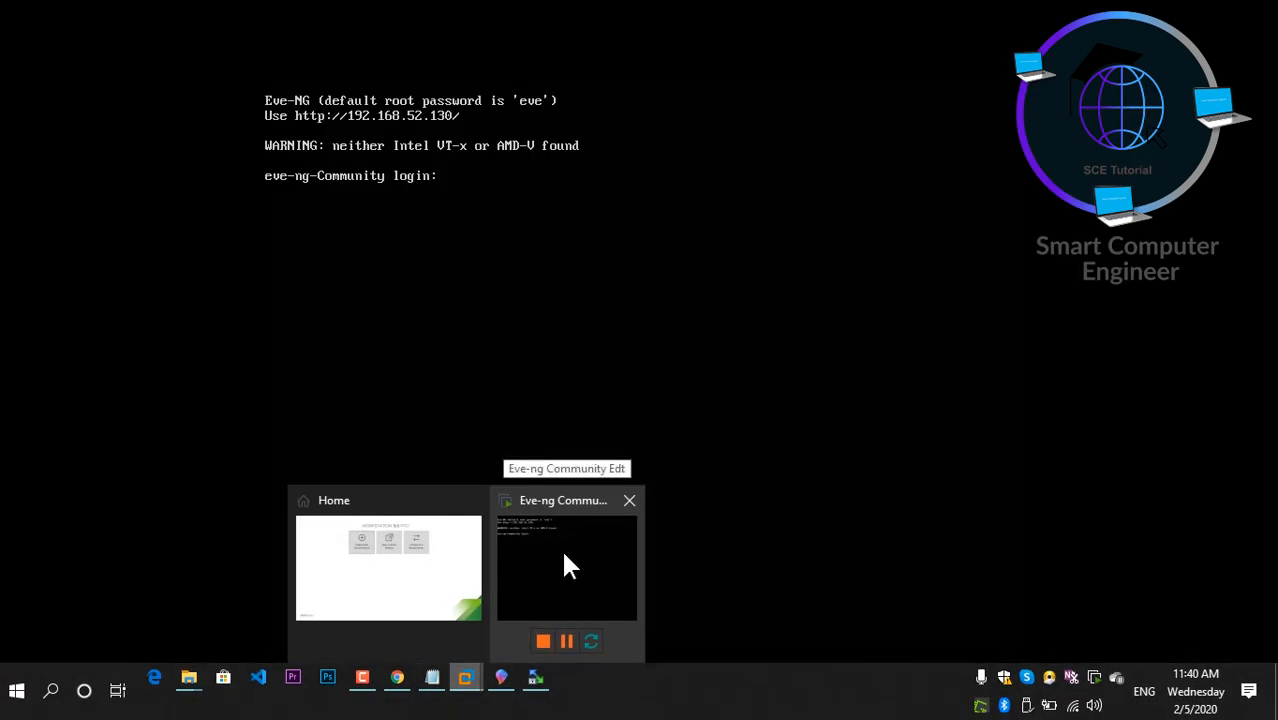
{"action": "left_click", "coordinate": [564, 554]}
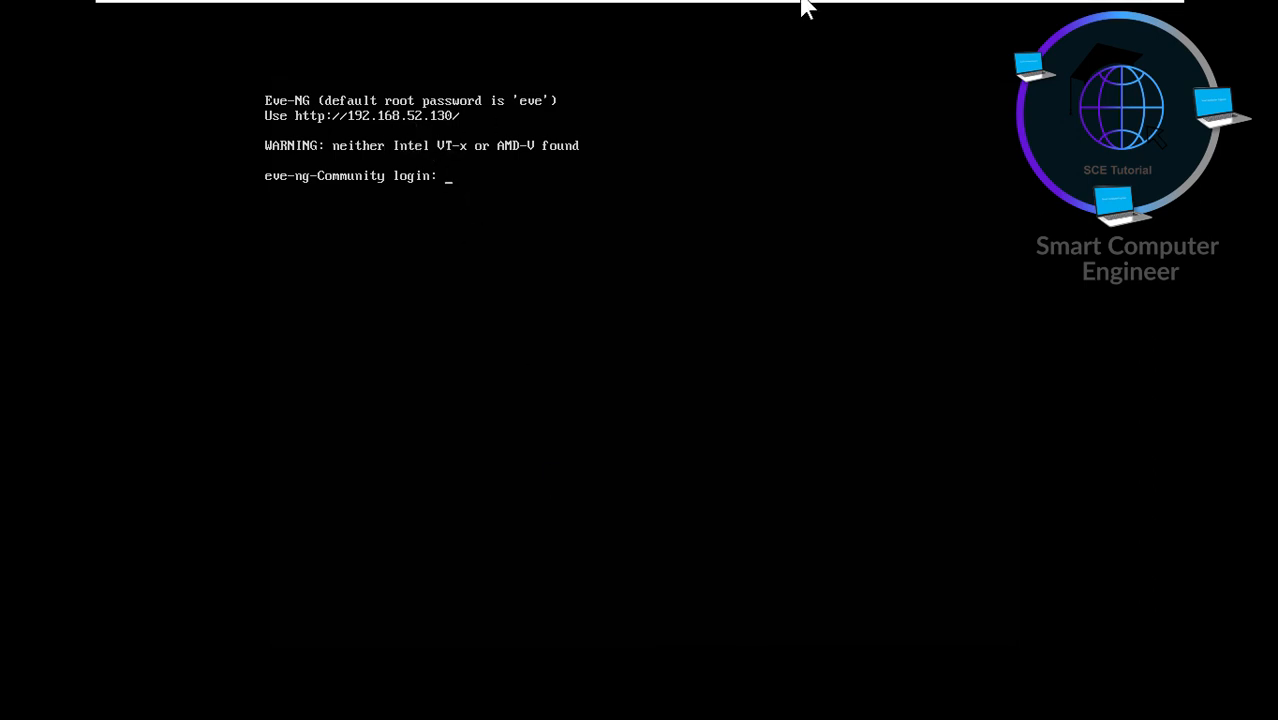
{"action": "mouse_move", "coordinate": [1115, 8]}
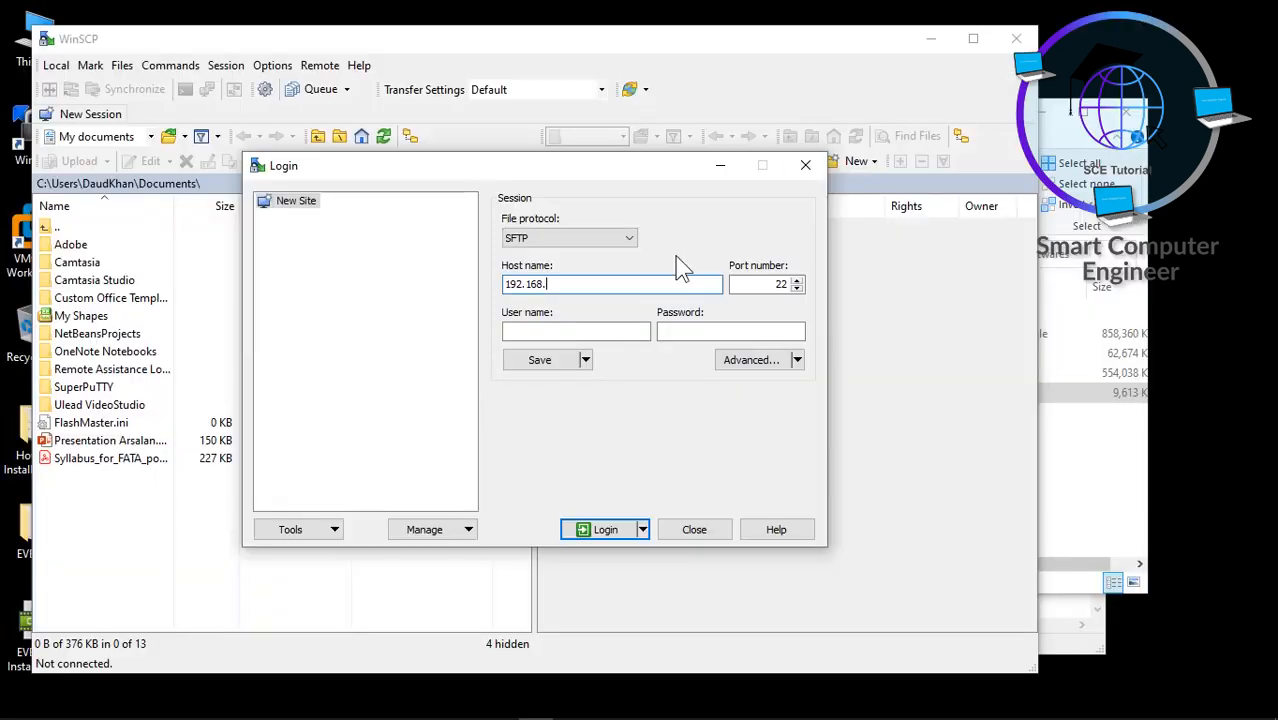
{"action": "type", "text": "52.130"}
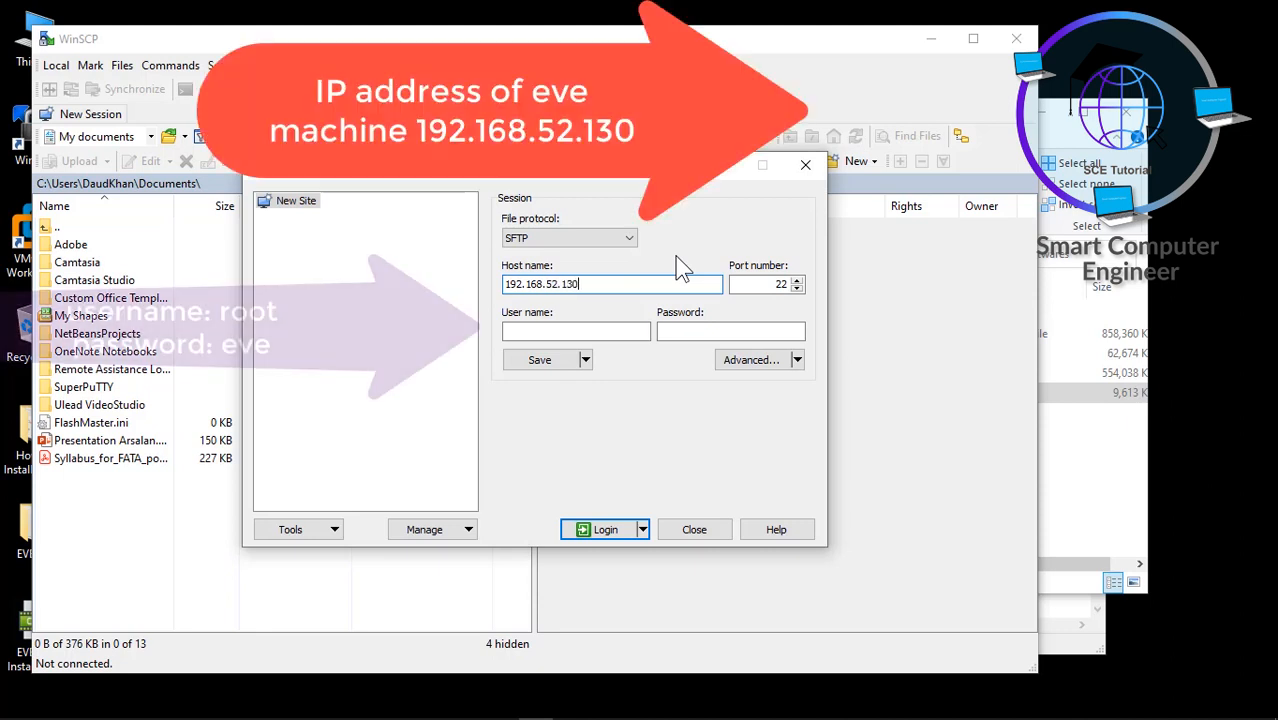
- Enter user name root and the password, then log in to the server
{"action": "left_click", "coordinate": [607, 332]}
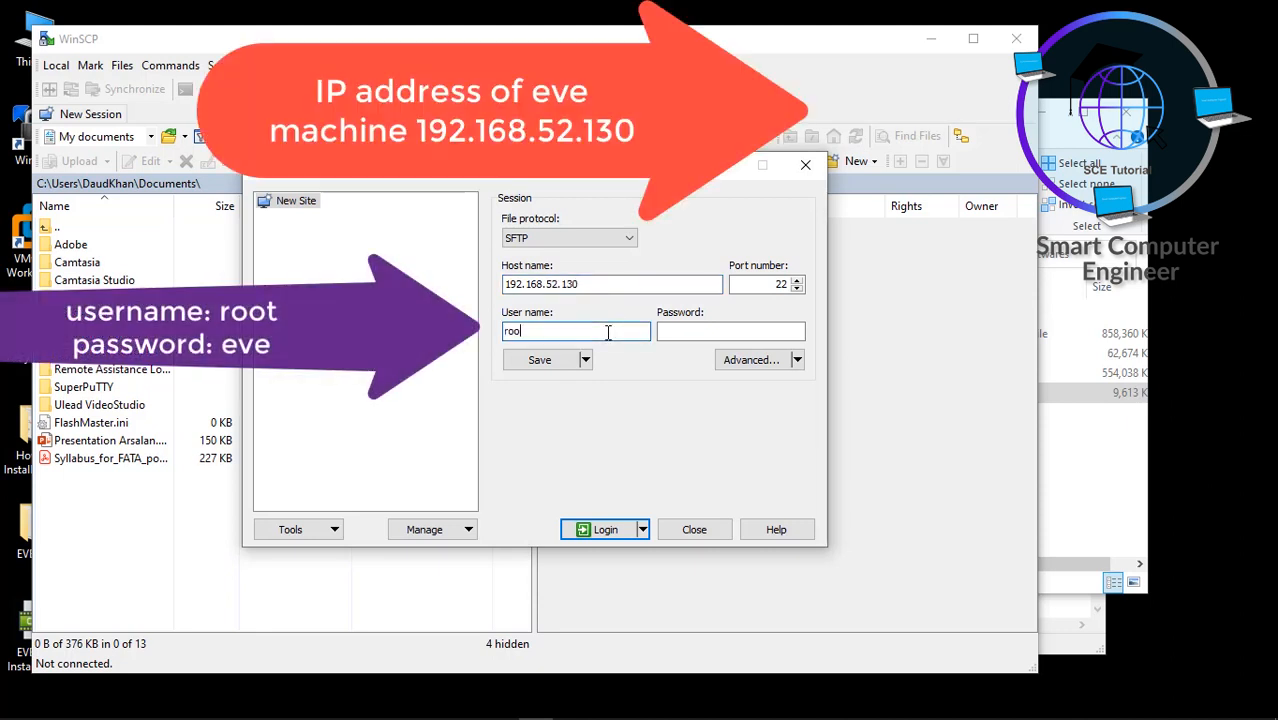
{"action": "type", "text": "root"}
{"action": "key", "text": "Tab"}
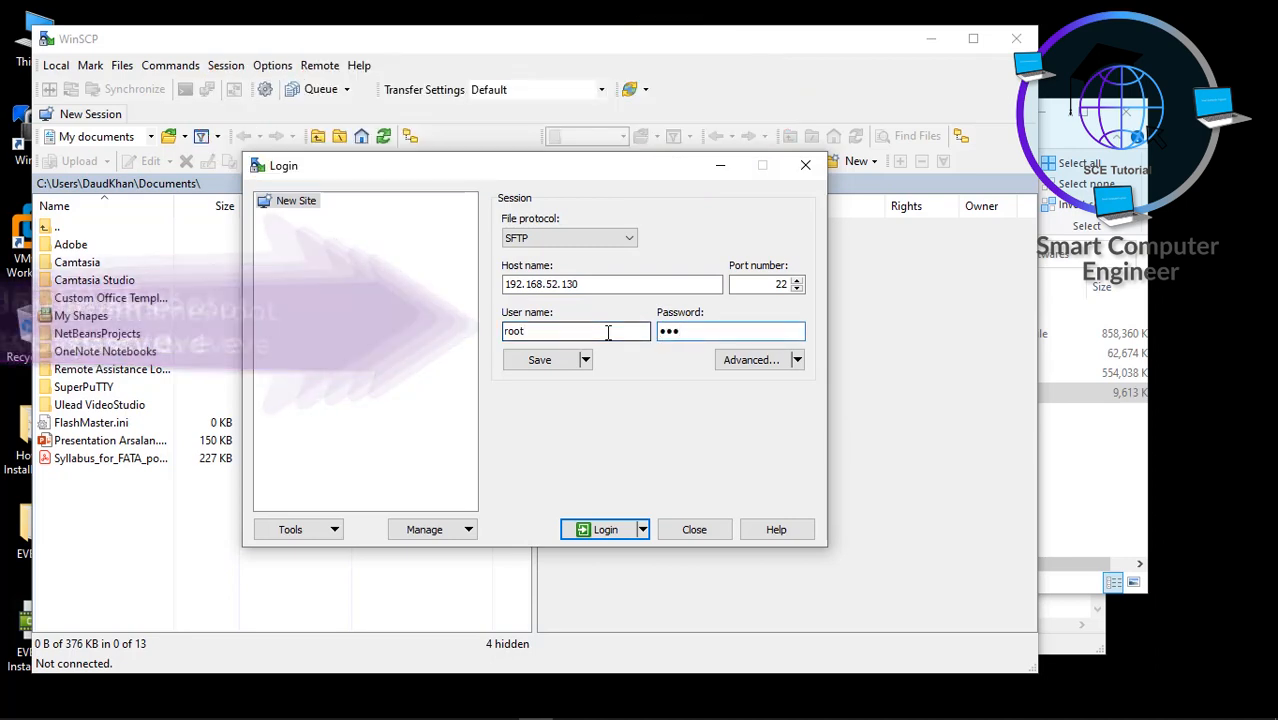
{"action": "left_click", "coordinate": [603, 530]}
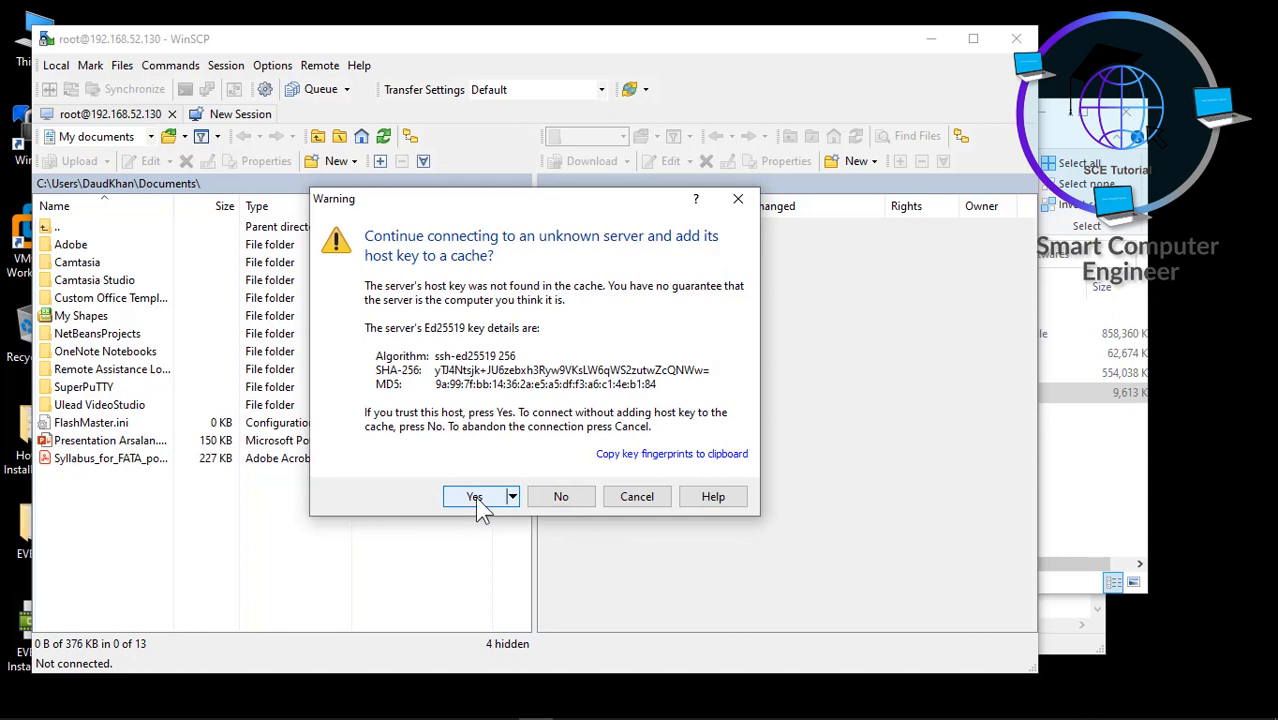
{"action": "left_click", "coordinate": [475, 497]}
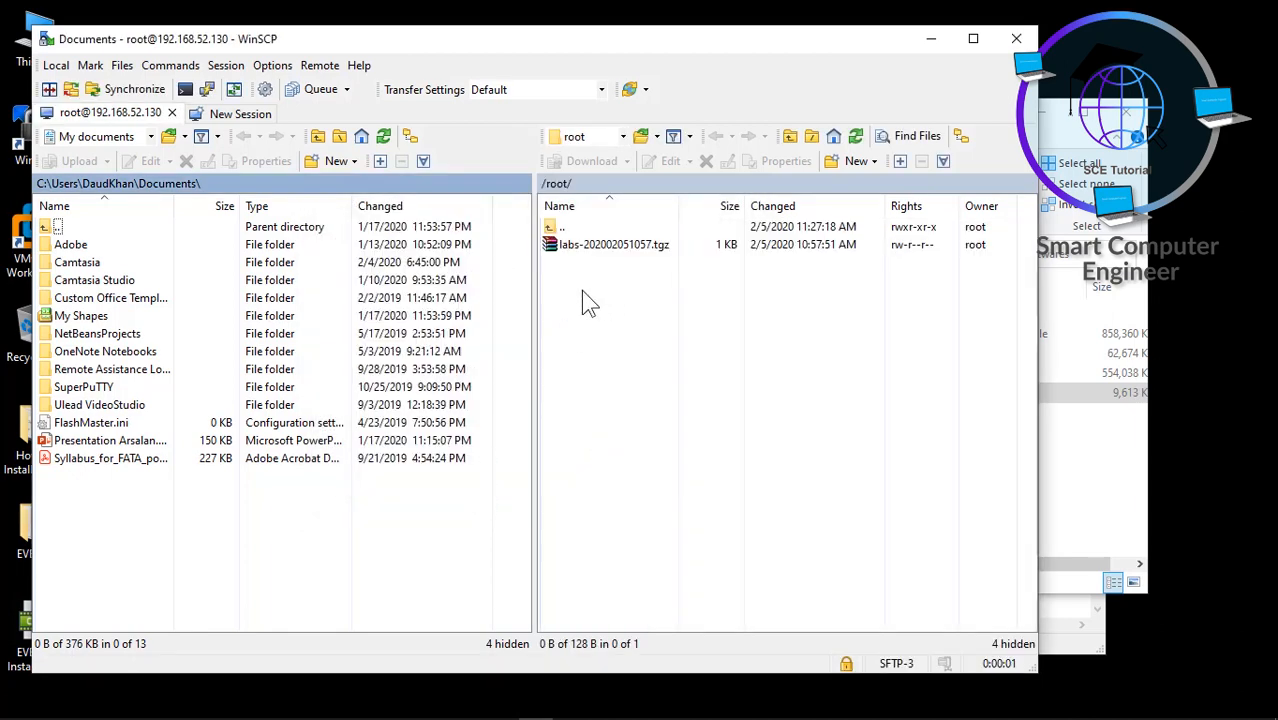
- Browse the remote pane from / through opt and unetlab to addons, peeking into dynamips
{"action": "double_click", "coordinate": [569, 228]}
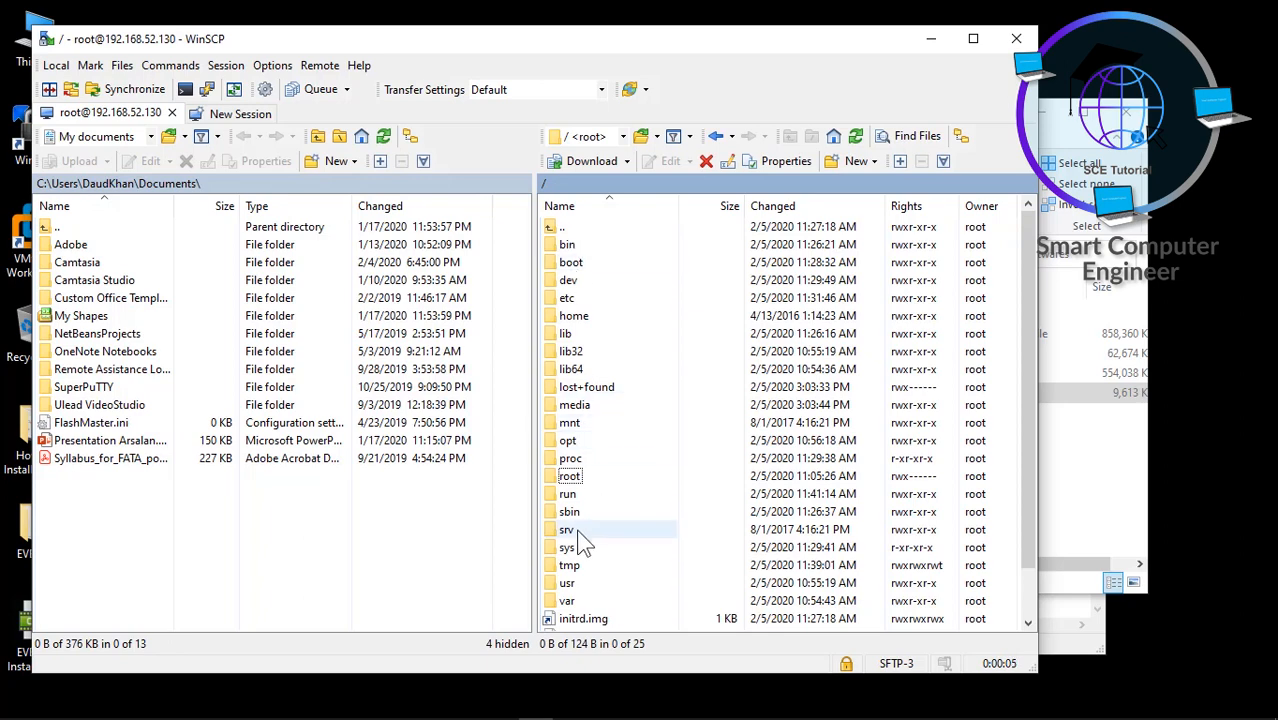
{"action": "double_click", "coordinate": [579, 441]}
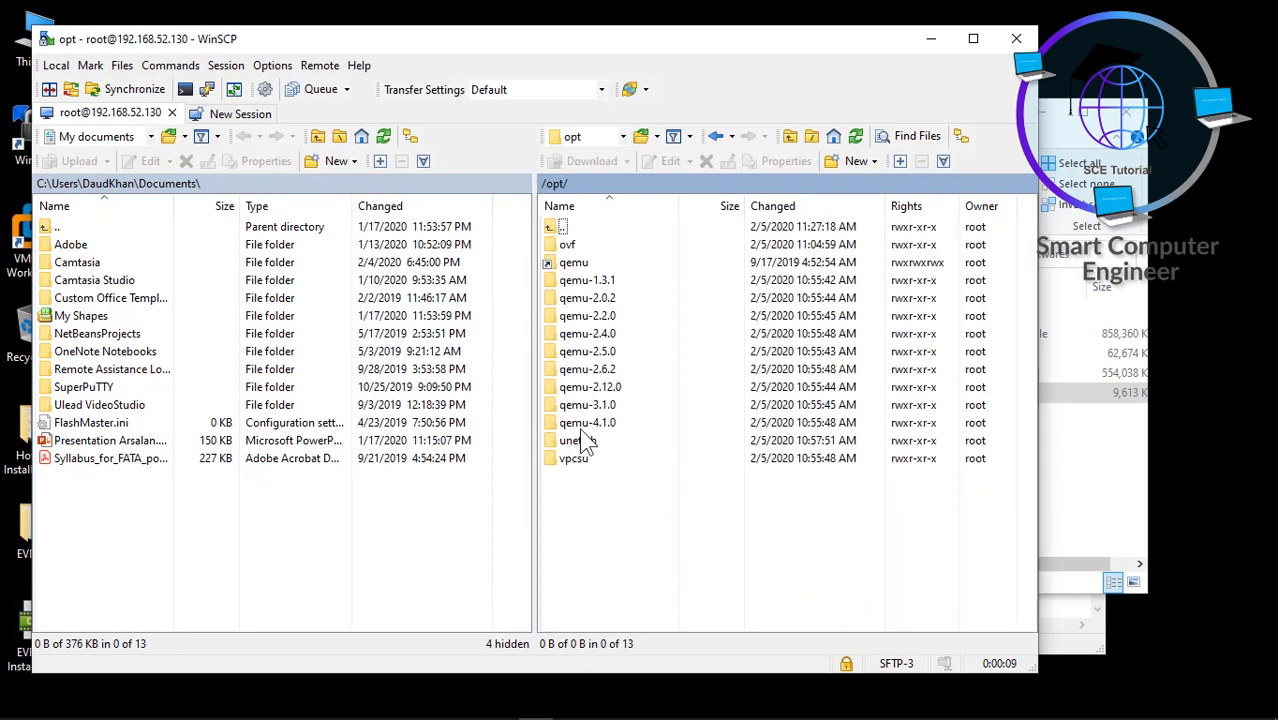
{"action": "double_click", "coordinate": [580, 440]}
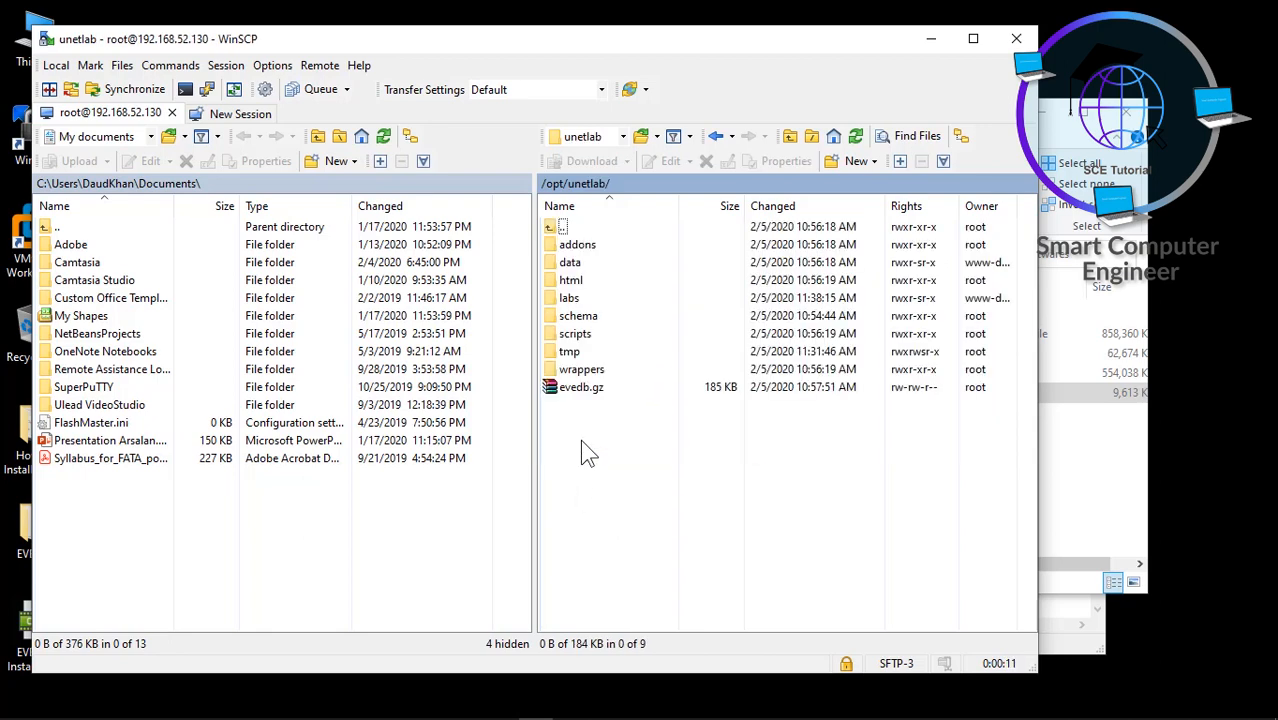
{"action": "double_click", "coordinate": [579, 245]}
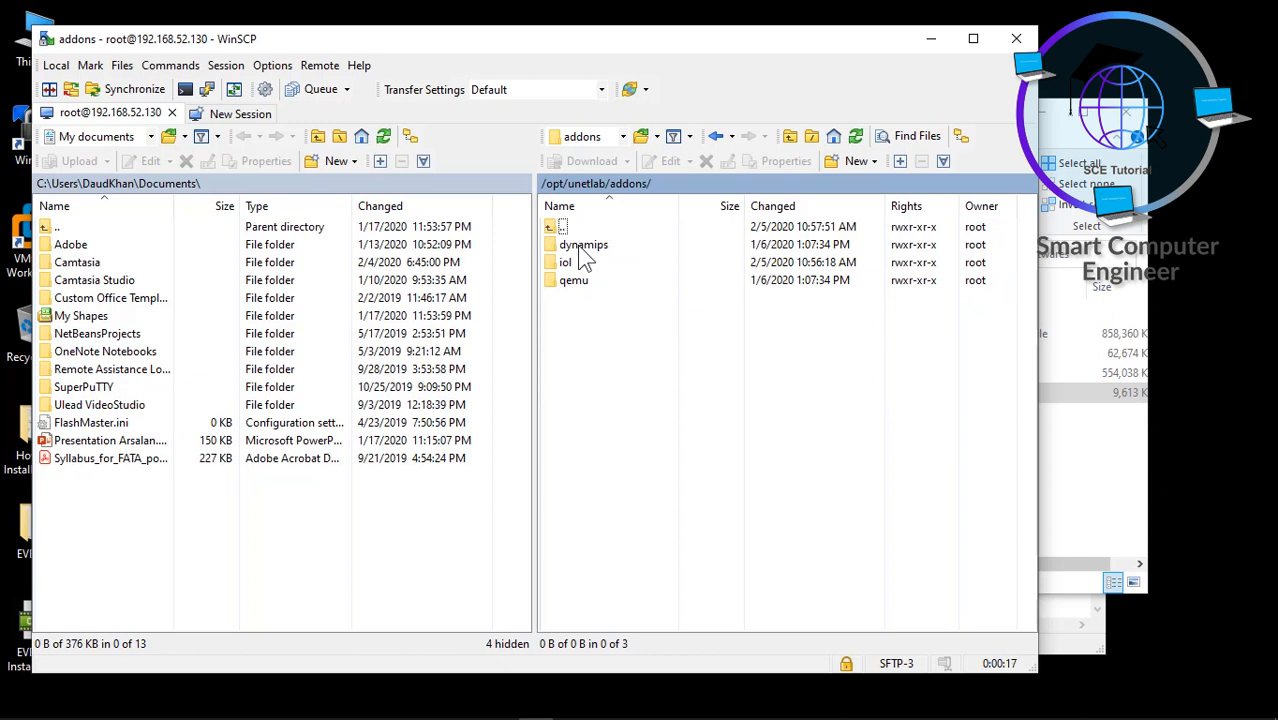
{"action": "double_click", "coordinate": [582, 248]}
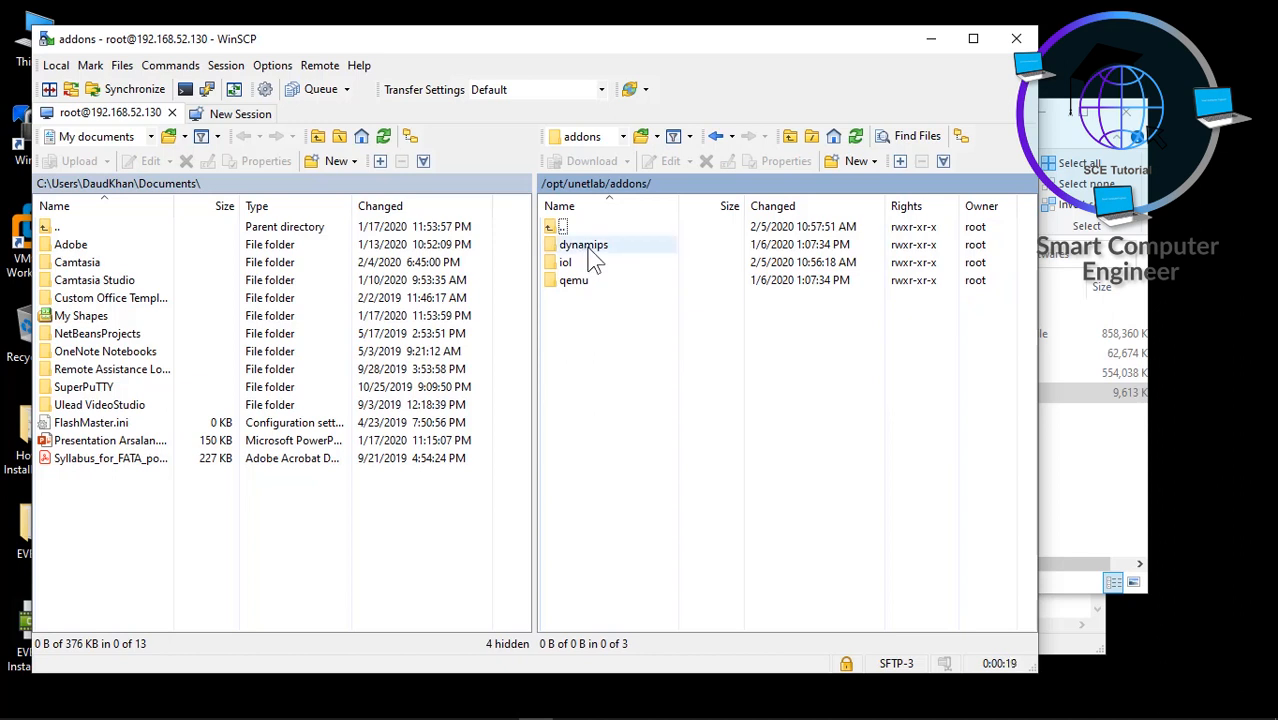
{"action": "double_click", "coordinate": [555, 228]}
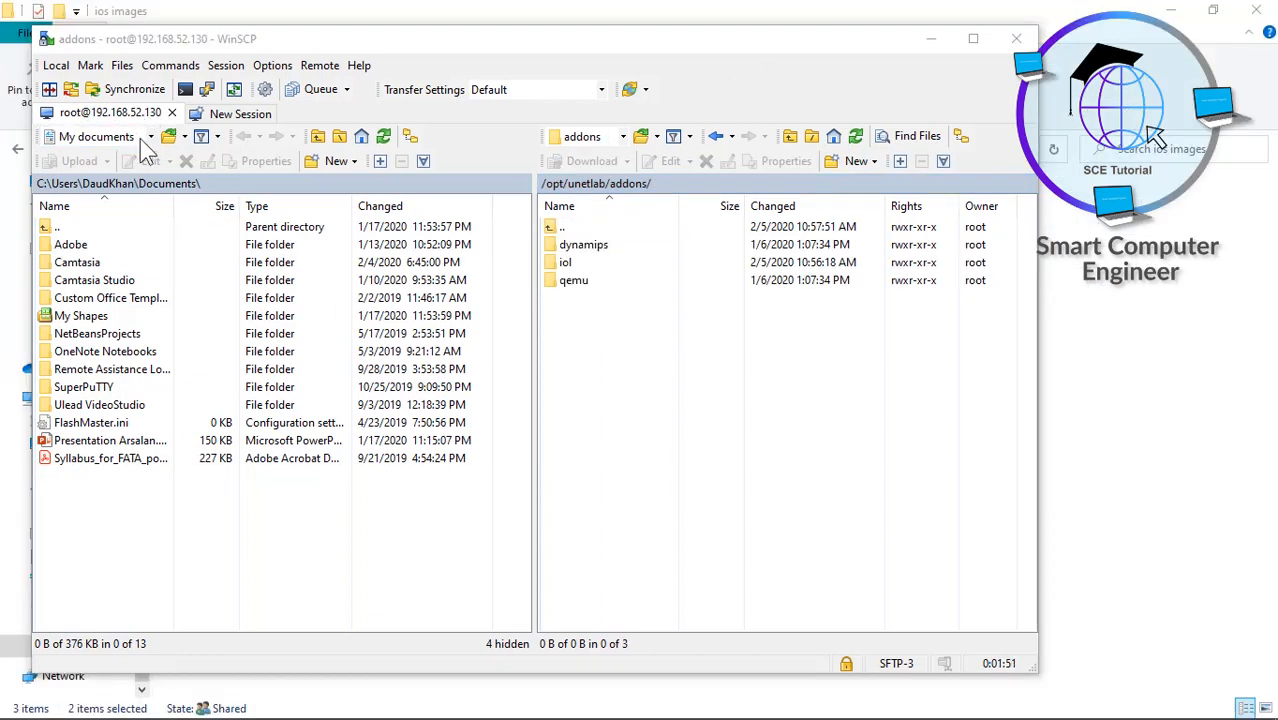
- Point the local pane at Desktop\EVE-ng\Softwares\dynamips
{"action": "left_click", "coordinate": [151, 136]}
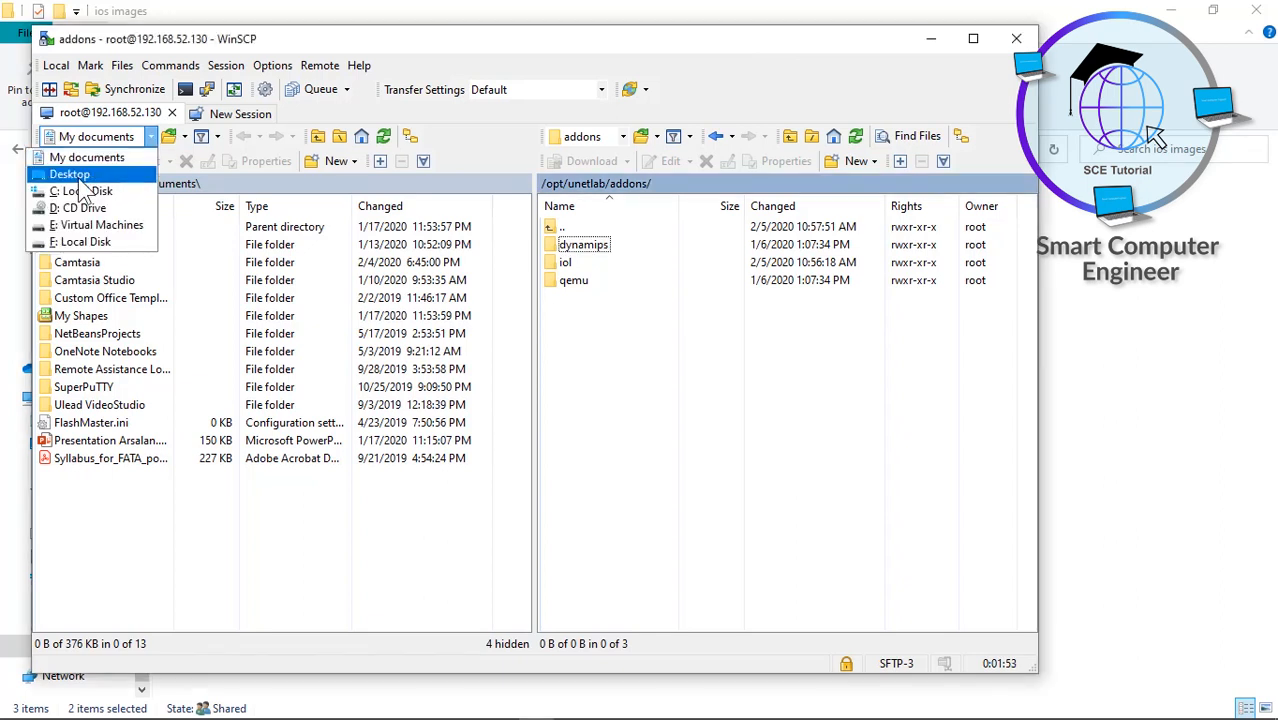
{"action": "left_click", "coordinate": [80, 178]}
{"action": "left_click", "coordinate": [68, 245]}
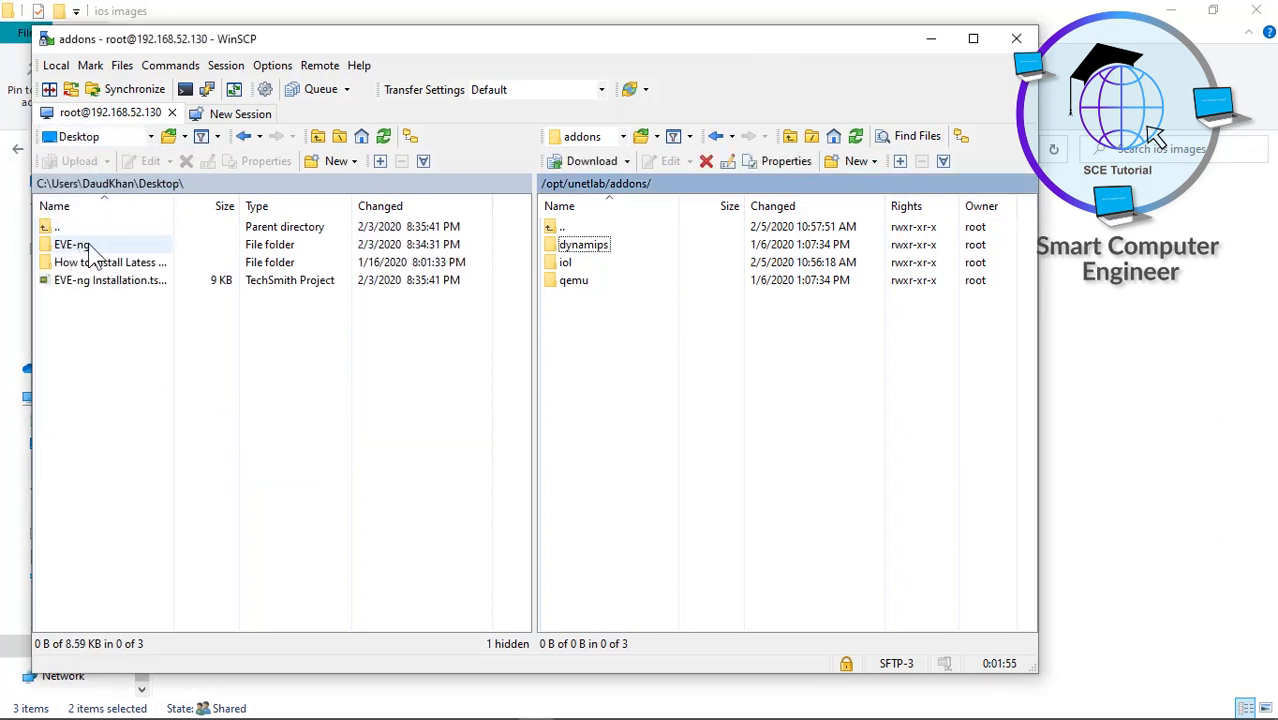
{"action": "double_click", "coordinate": [81, 248]}
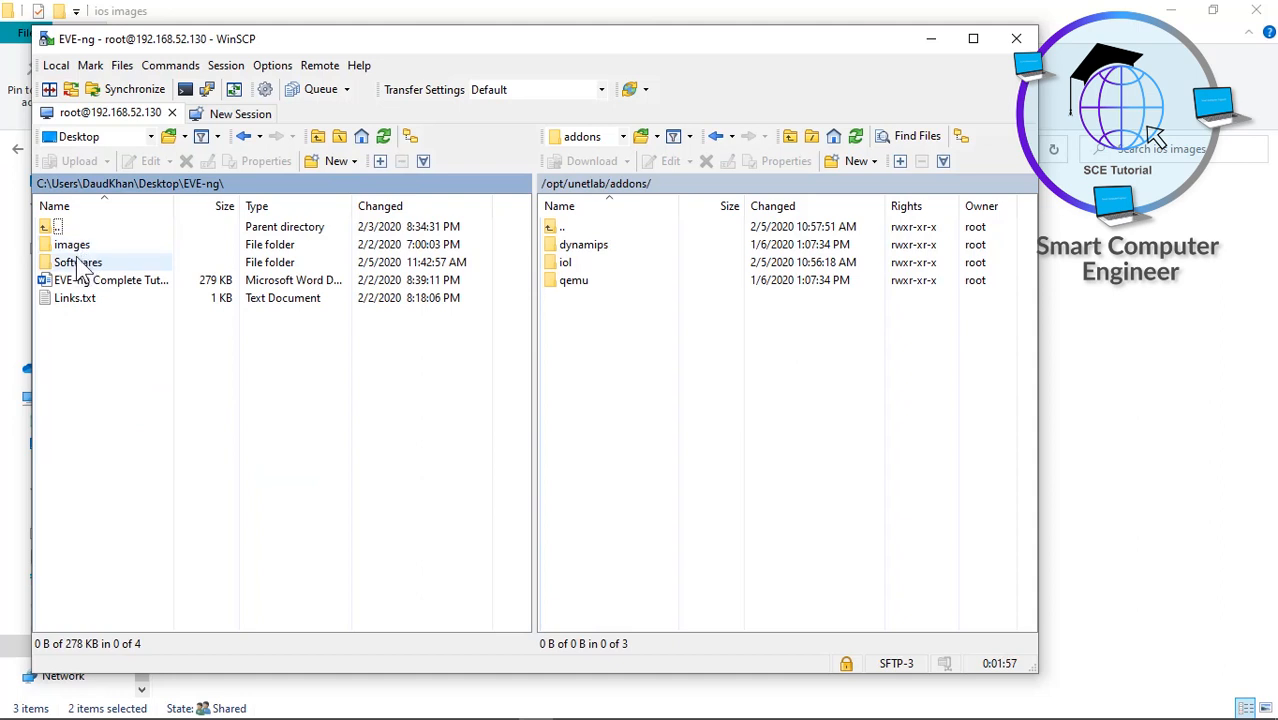
{"action": "double_click", "coordinate": [72, 264]}
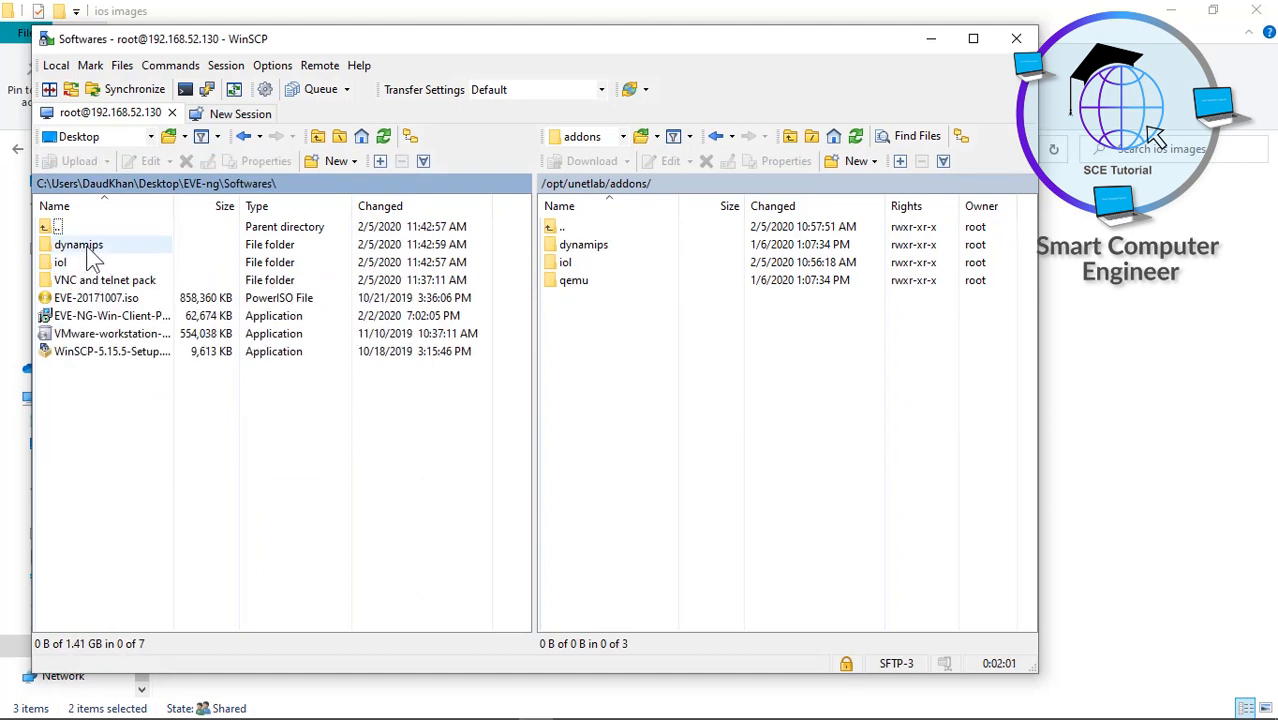
{"action": "double_click", "coordinate": [80, 245]}
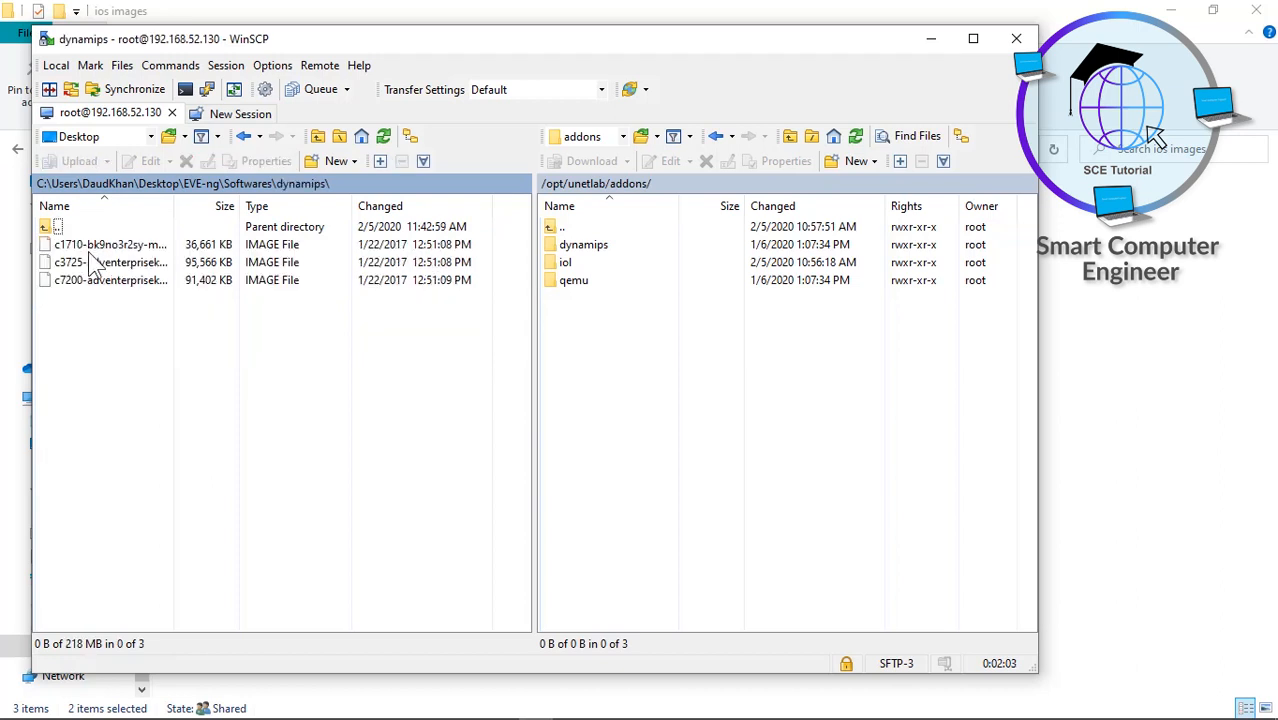
- Drag the three router .image files into the remote dynamips folder and confirm the upload
{"action": "double_click", "coordinate": [590, 246]}
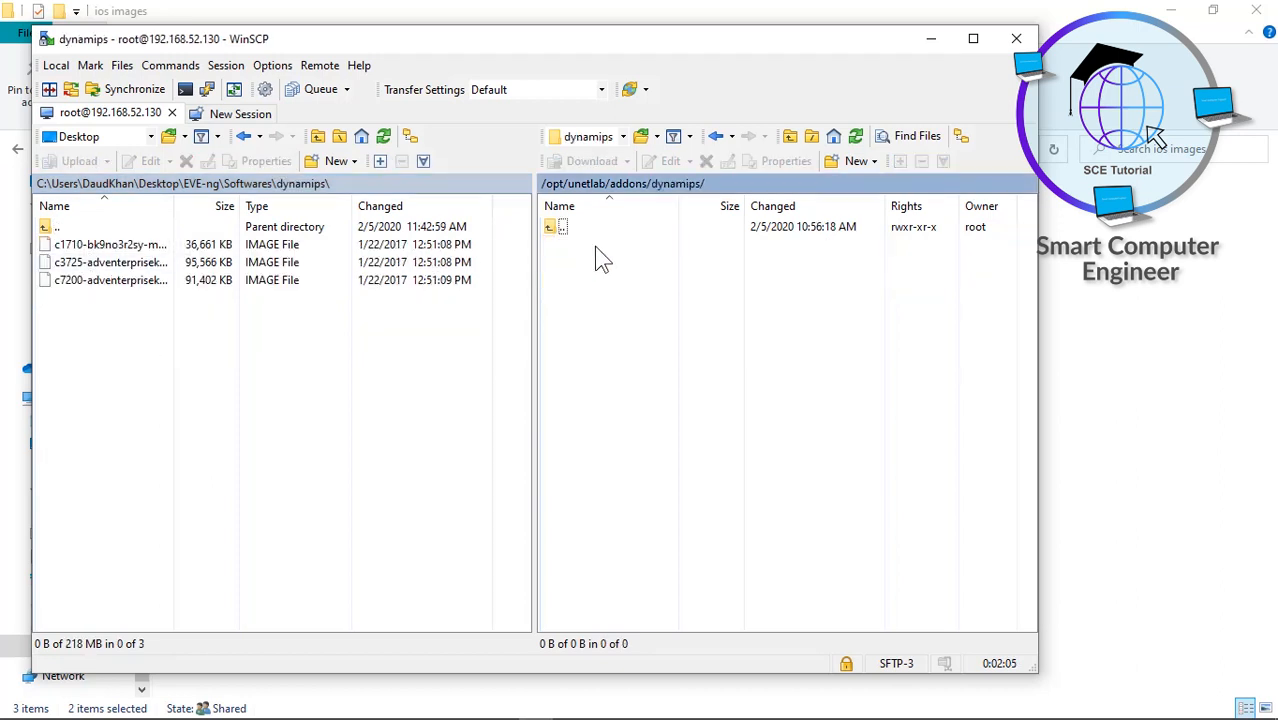
{"action": "left_click_drag", "start_coordinate": [76, 366], "coordinate": [610, 323]}
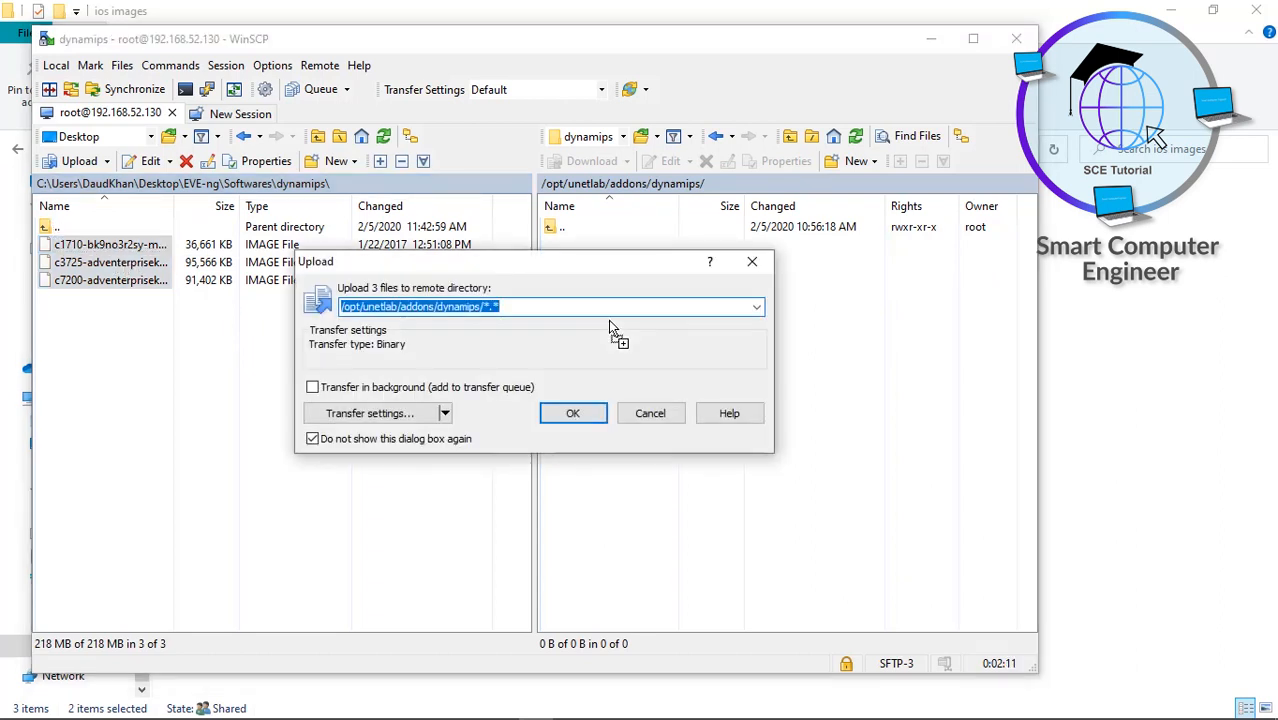
{"action": "left_click", "coordinate": [573, 415]}
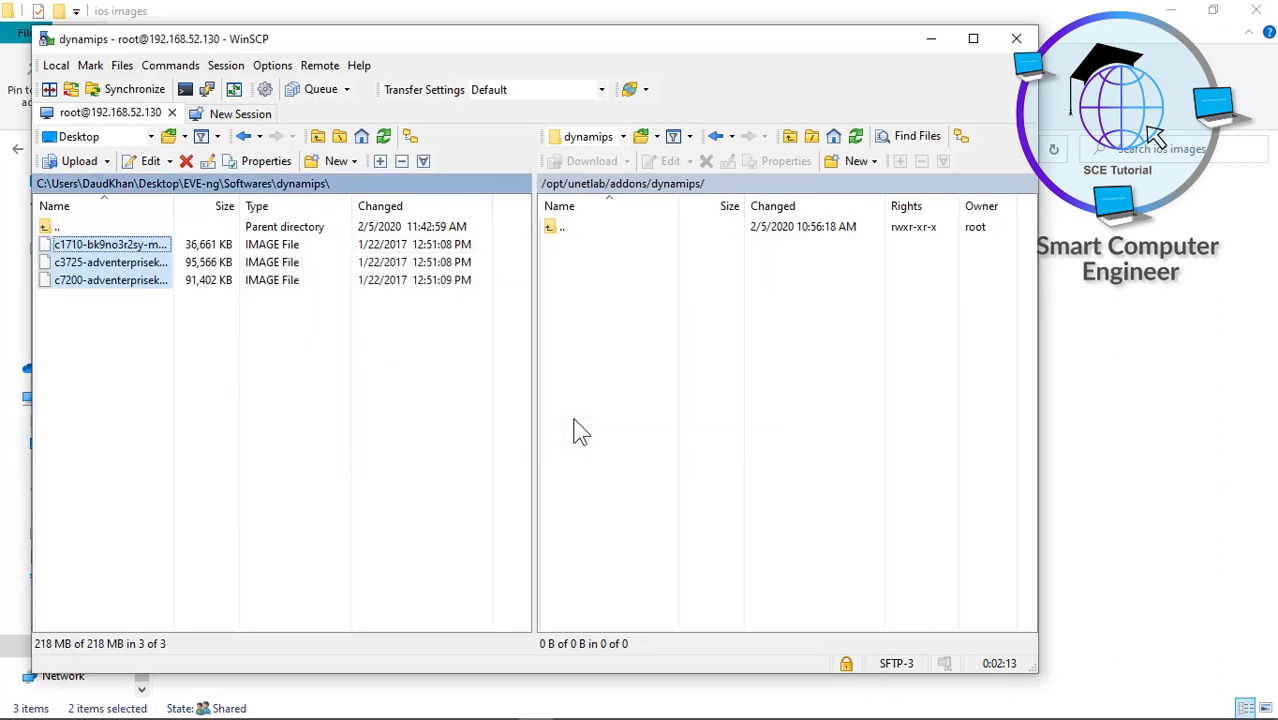
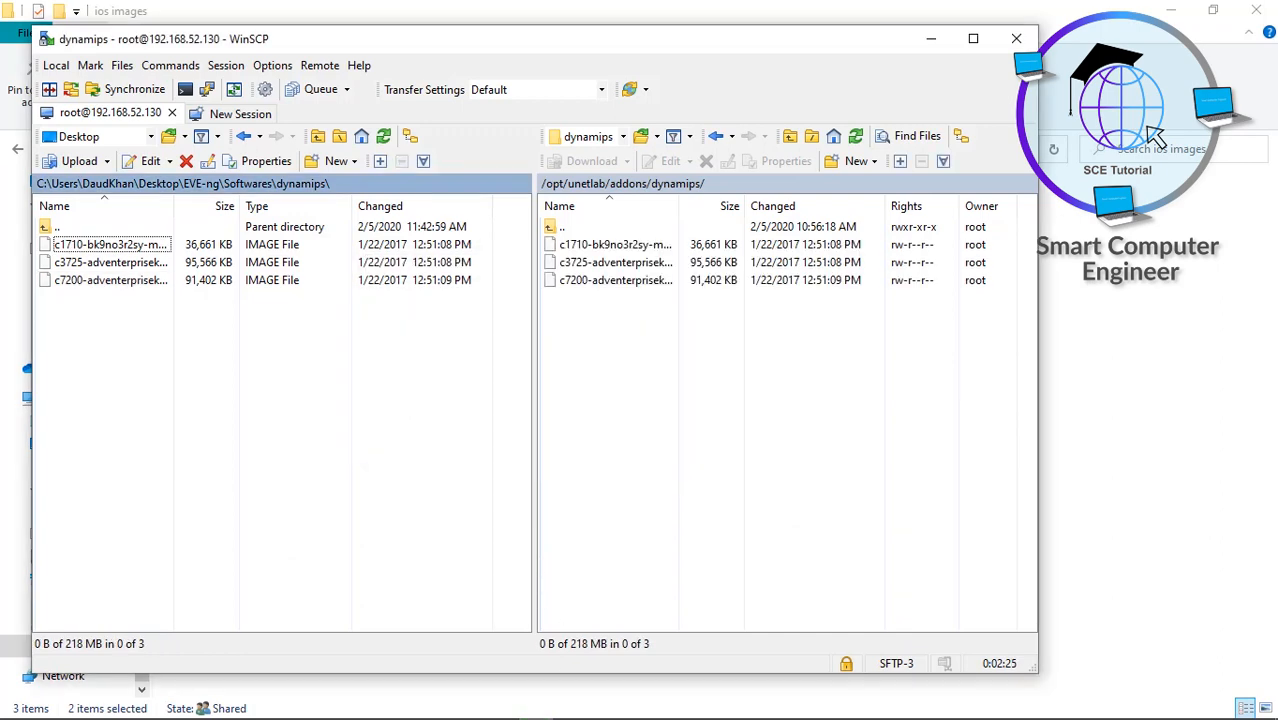
- Bring the browser showing the EVE-ng Testing.unl topology to the front
{"action": "left_click", "coordinate": [397, 679]}
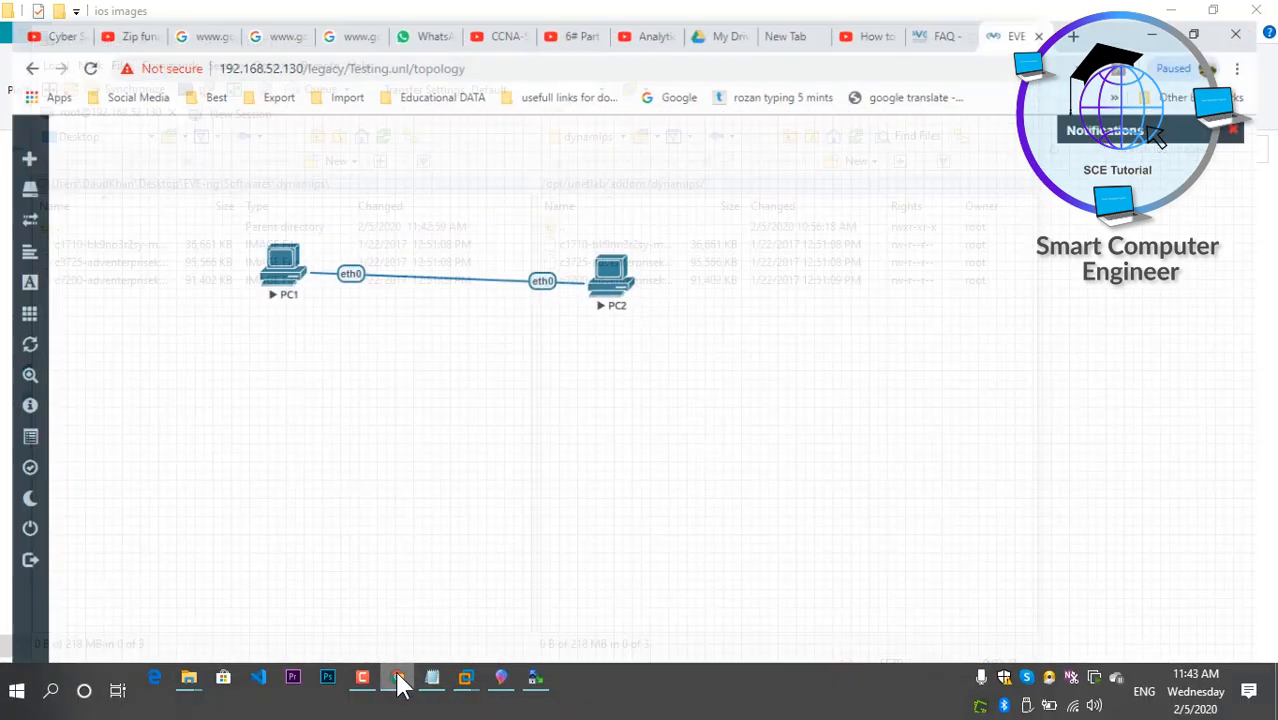
- Add a Cisco IOS 7206VXR node with 2 nodes and name prefix R
{"action": "right_click", "coordinate": [788, 296]}
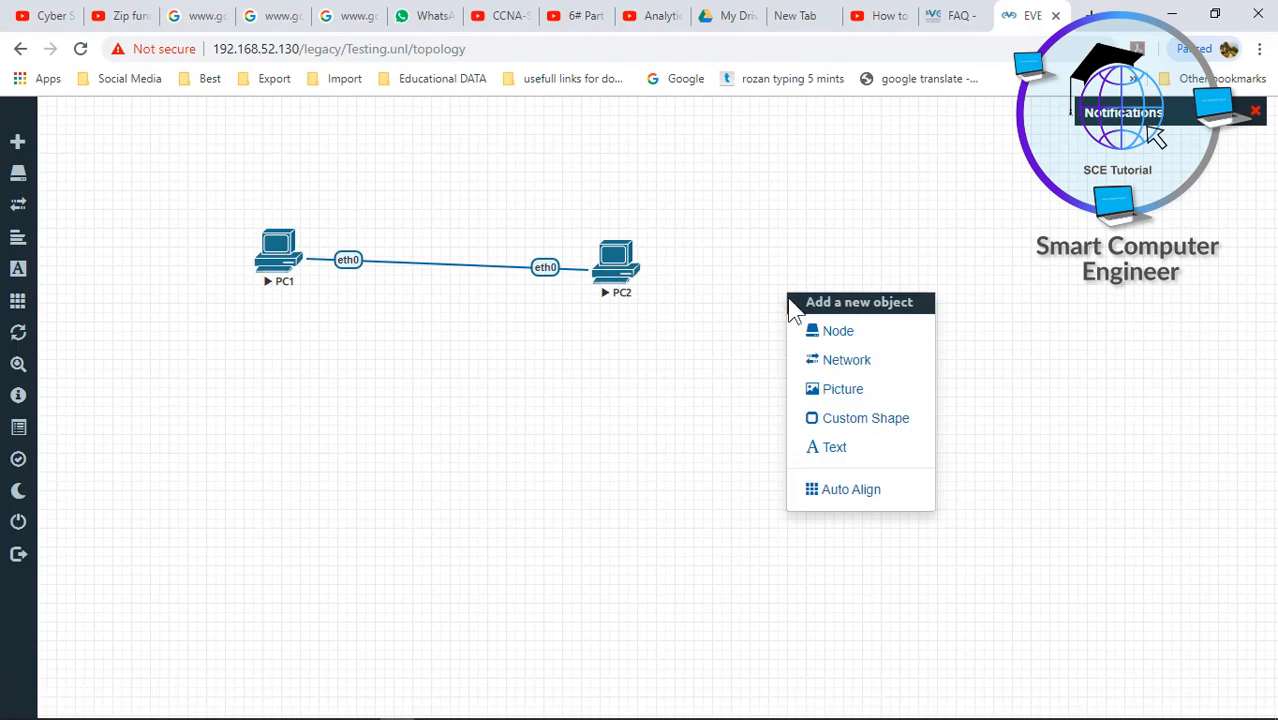
{"action": "left_click", "coordinate": [828, 333]}
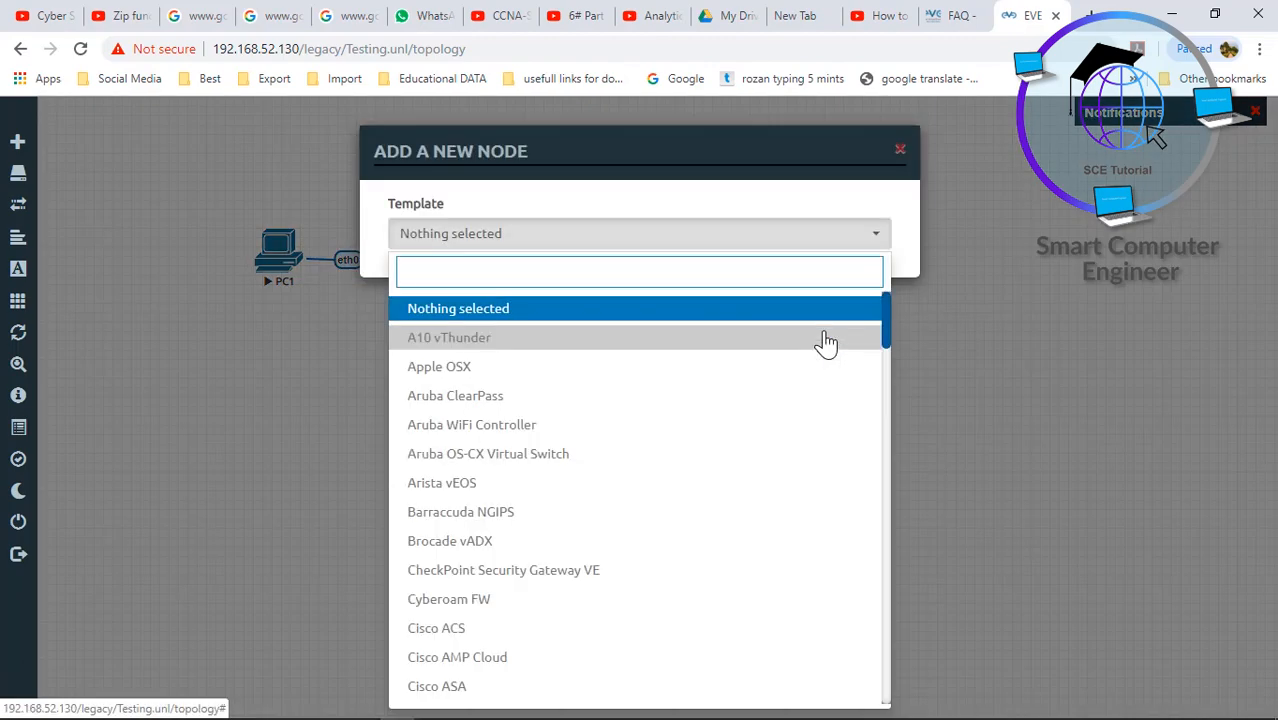
{"action": "type", "text": "72"}
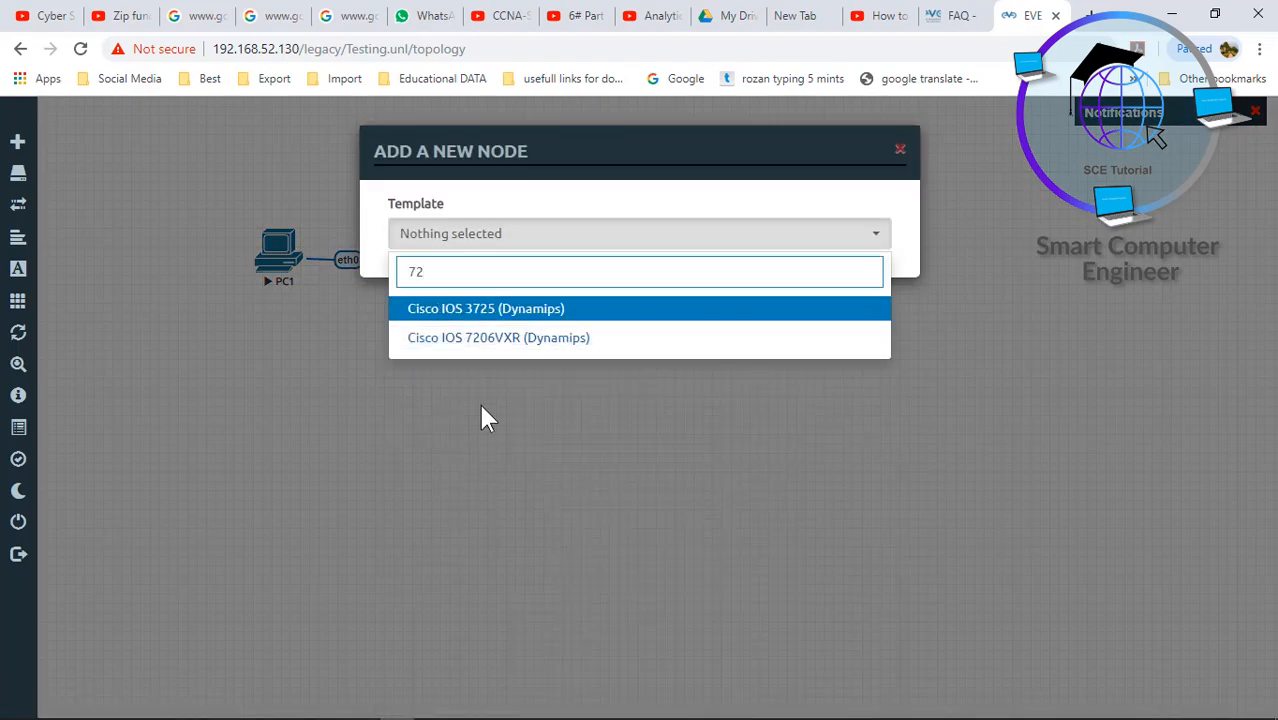
{"action": "left_click", "coordinate": [495, 340]}
{"action": "double_click", "coordinate": [426, 313]}
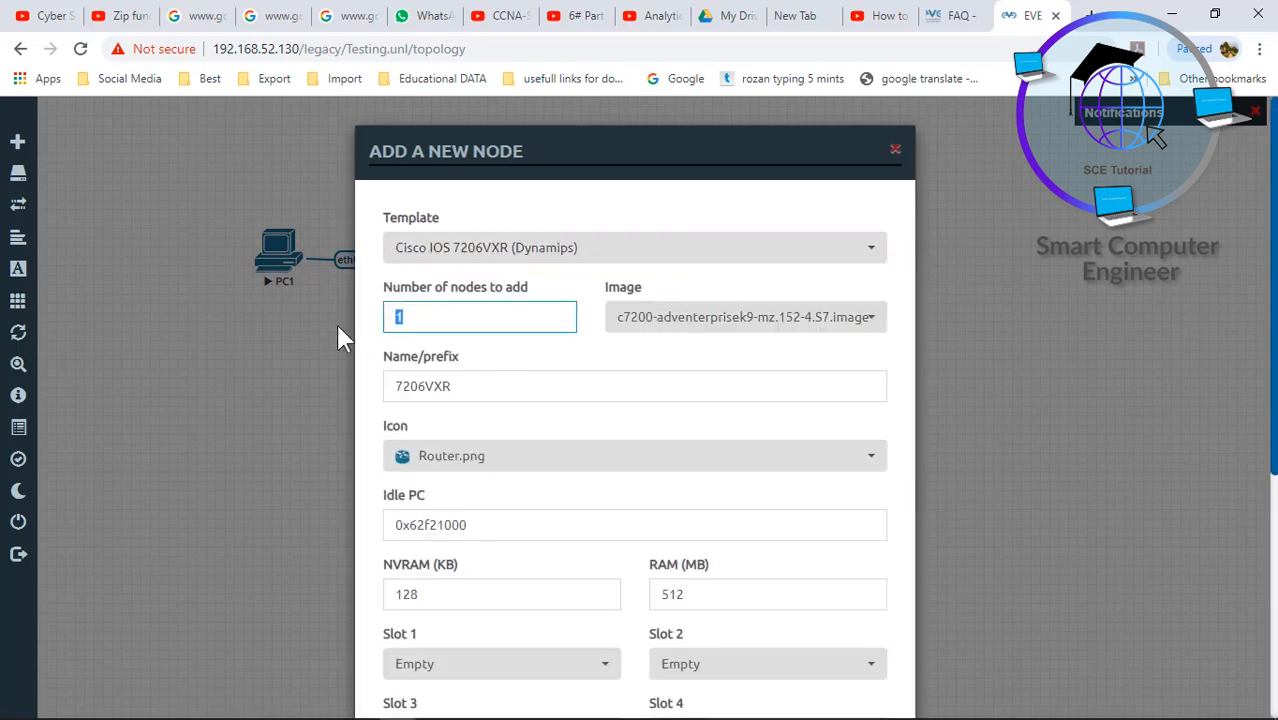
{"action": "type", "text": "2"}
{"action": "left_click_drag", "start_coordinate": [444, 386], "coordinate": [386, 391]}
{"action": "key", "text": "BackSpace"}
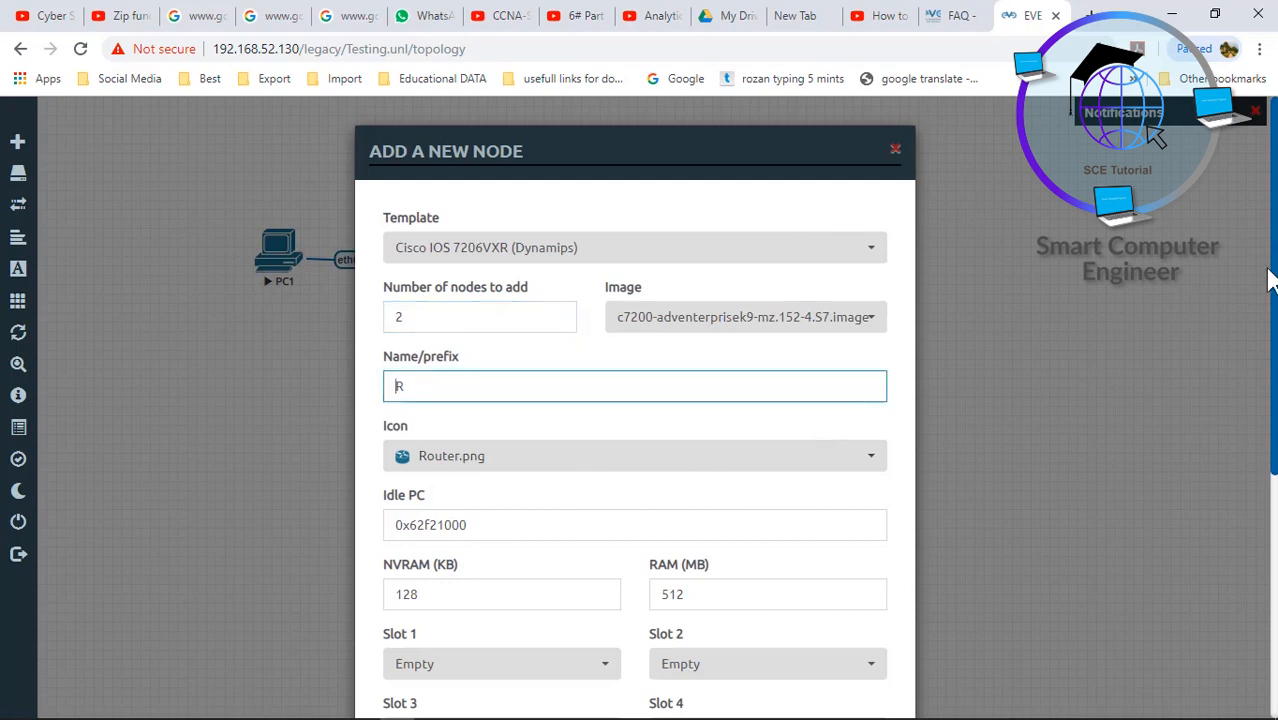
{"action": "scroll", "coordinate": [1268, 285], "scroll_direction": "down", "scroll_amount": 3}
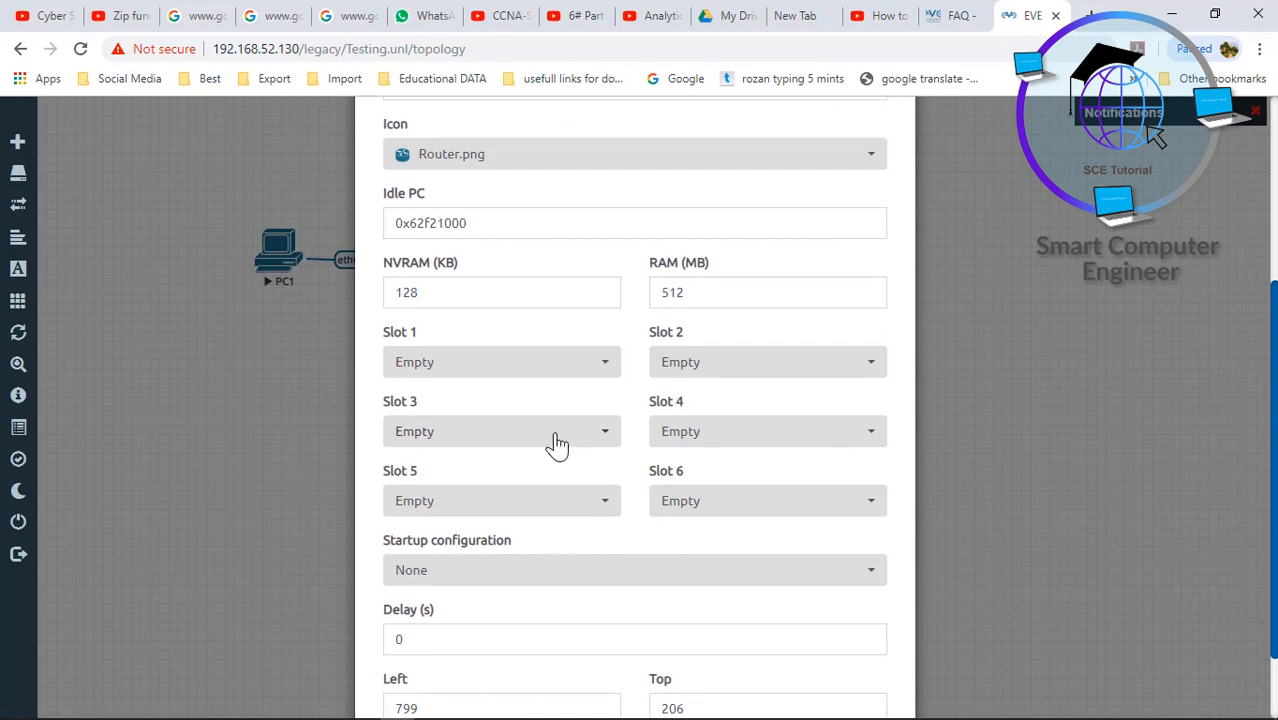
- Fit PA-FE-TX adapters in slots 1 and 2, save, and place R3 below-left of R4
{"action": "left_click", "coordinate": [531, 364]}
{"action": "left_click", "coordinate": [440, 428]}
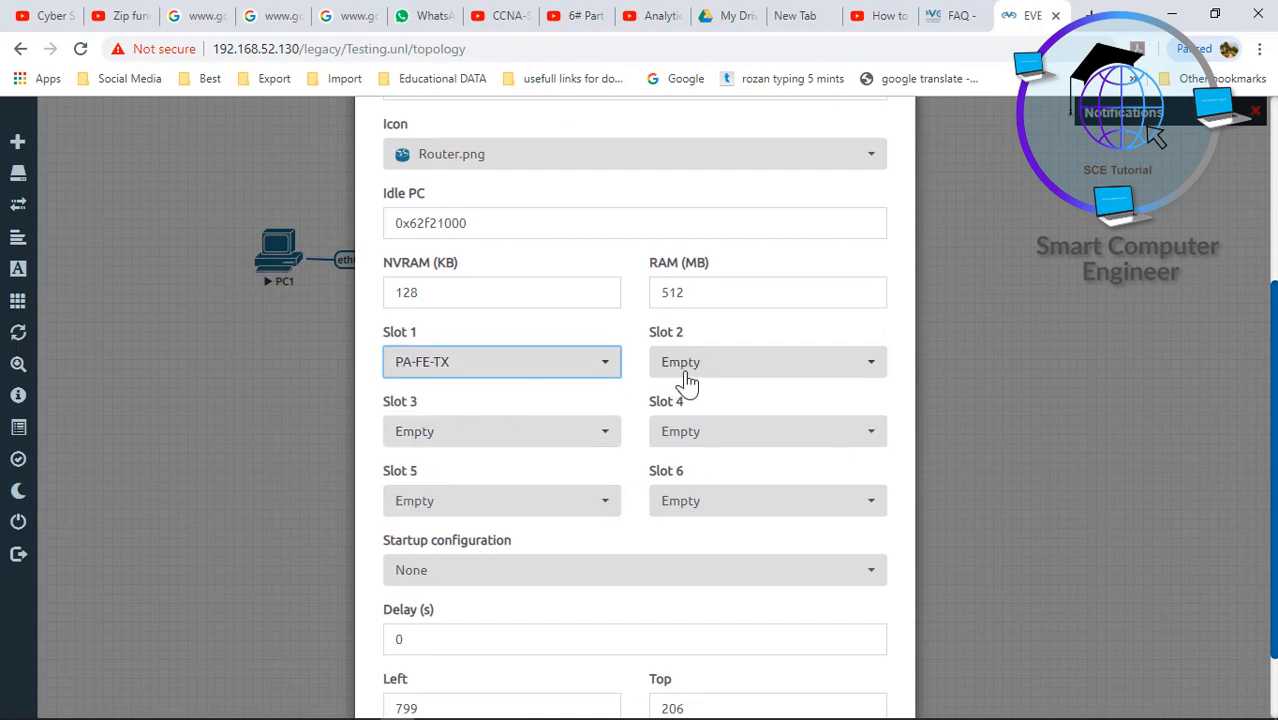
{"action": "left_click", "coordinate": [687, 368]}
{"action": "left_click", "coordinate": [696, 430]}
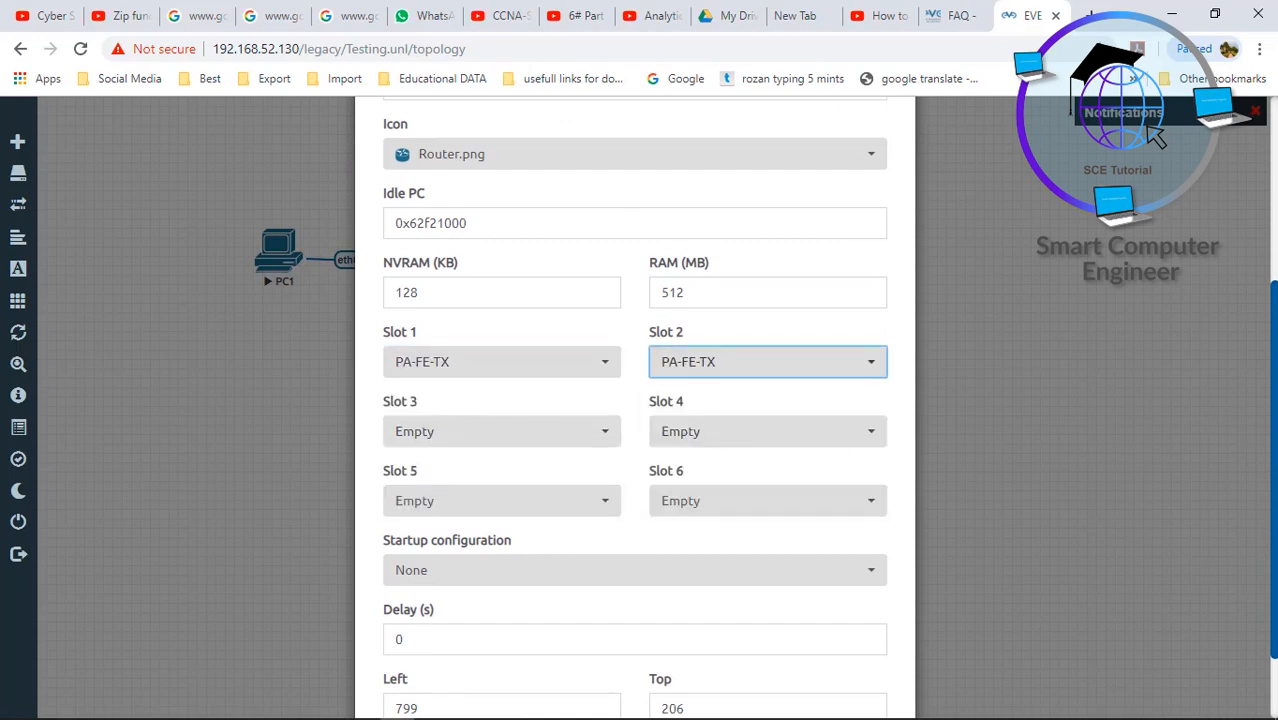
{"action": "scroll", "coordinate": [507, 600], "scroll_direction": "down", "scroll_amount": 1}
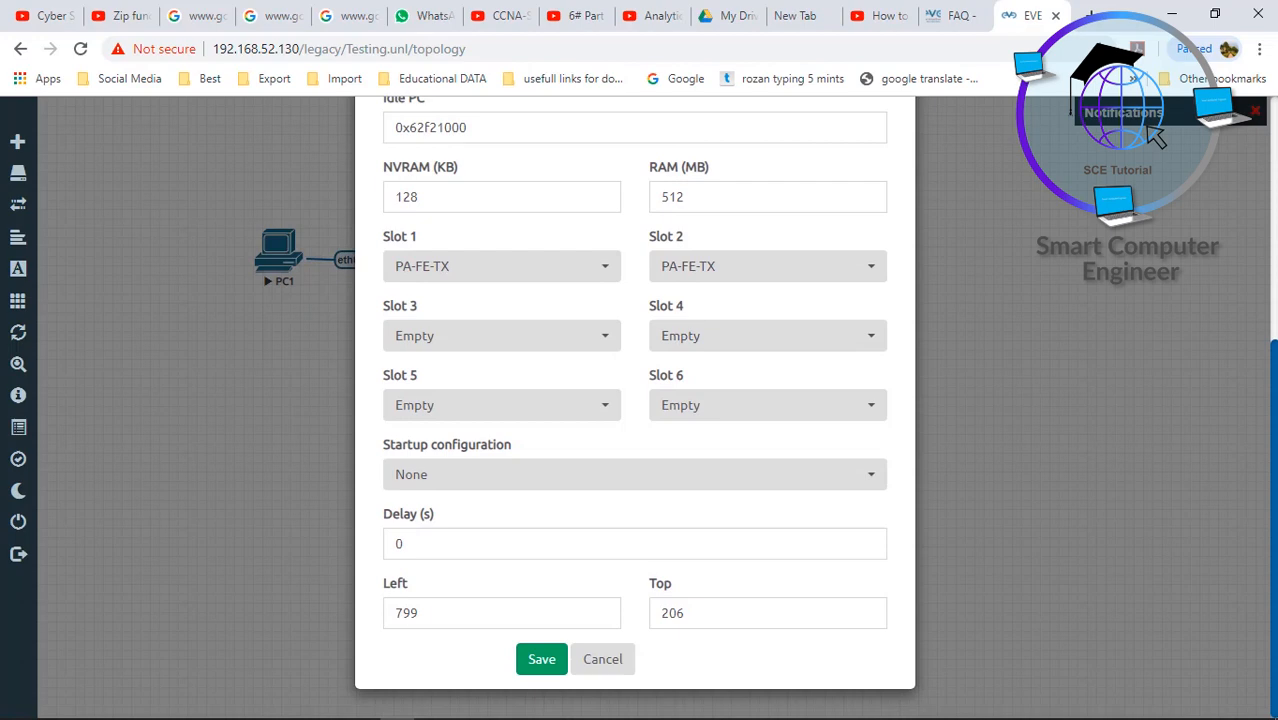
{"action": "left_click", "coordinate": [543, 662]}
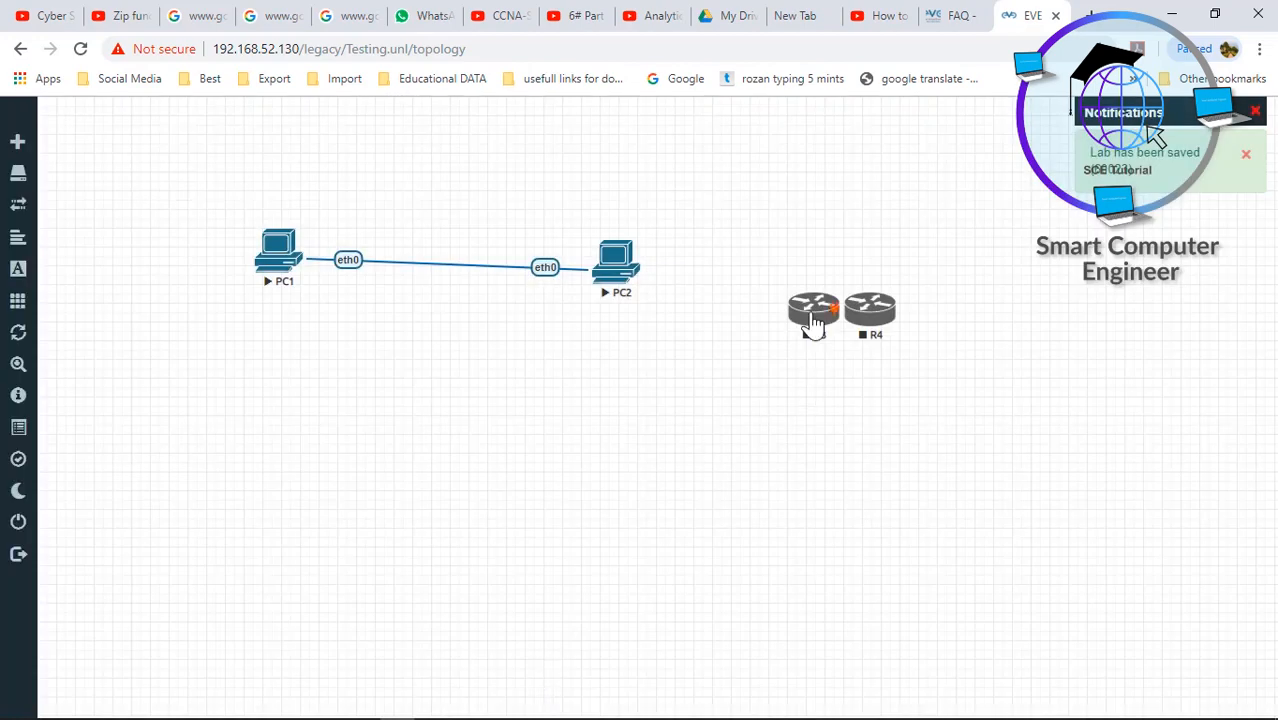
{"action": "left_click_drag", "start_coordinate": [813, 325], "coordinate": [856, 333]}
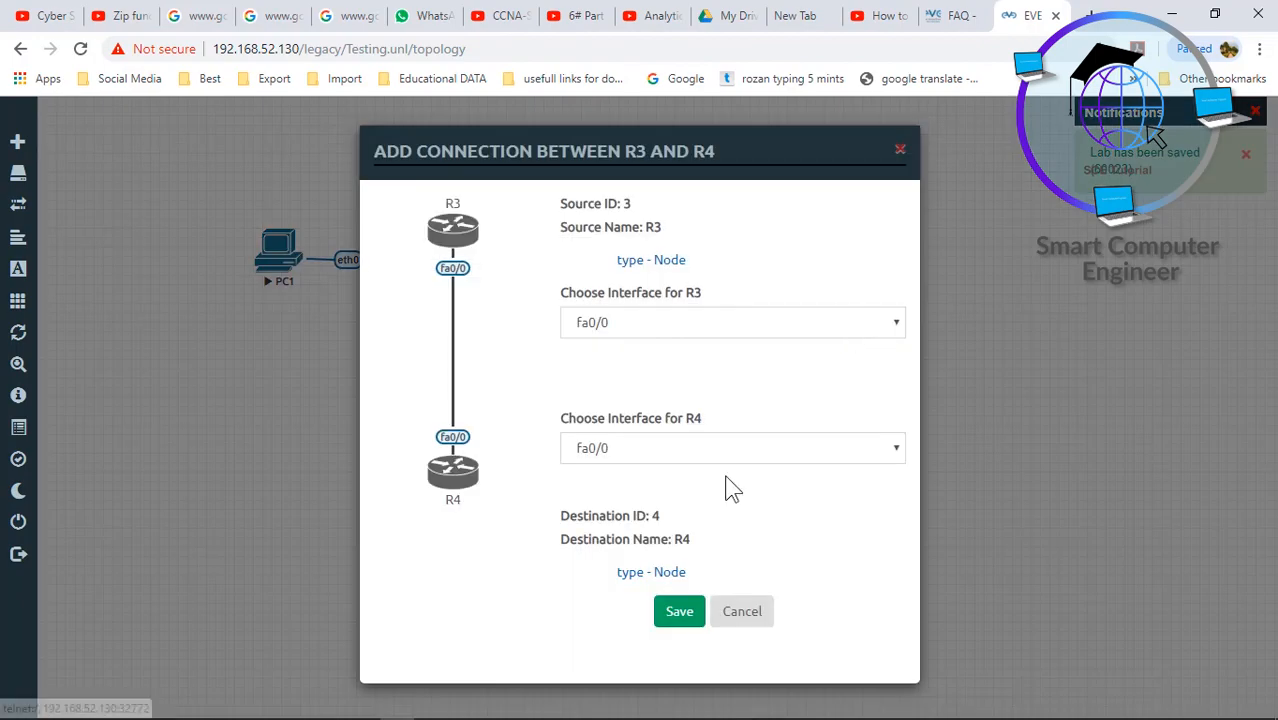
- Save the fa0/0-to-fa0/0 link between R3 and R4, then start PC2, R3 and R4 together
{"action": "left_click", "coordinate": [677, 611]}
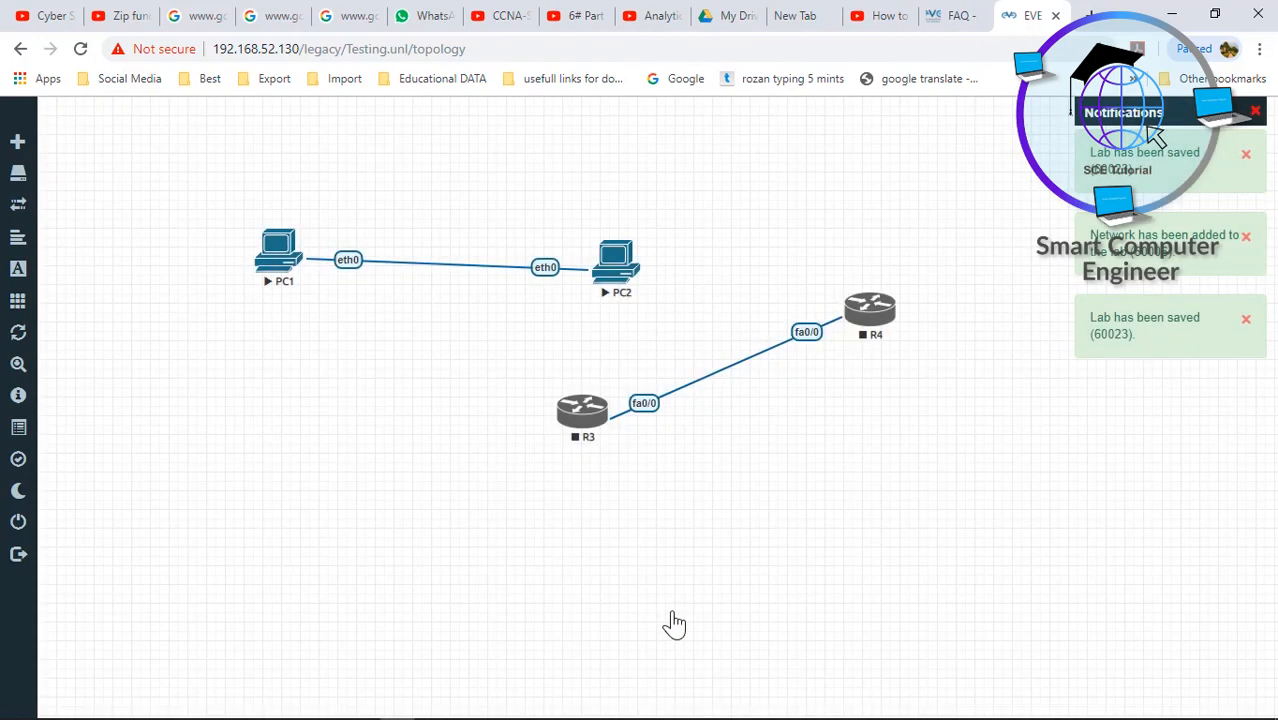
{"action": "left_click_drag", "start_coordinate": [482, 362], "coordinate": [908, 432]}
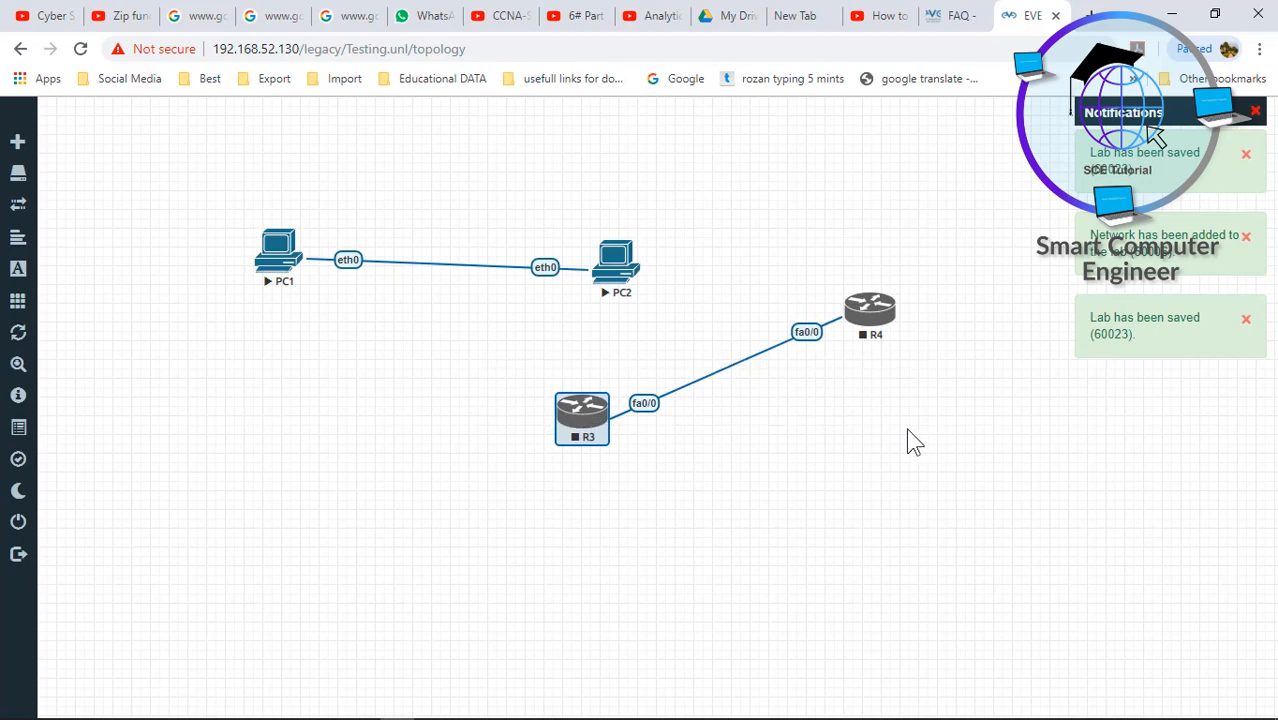
{"action": "left_click_drag", "start_coordinate": [532, 298], "coordinate": [893, 432]}
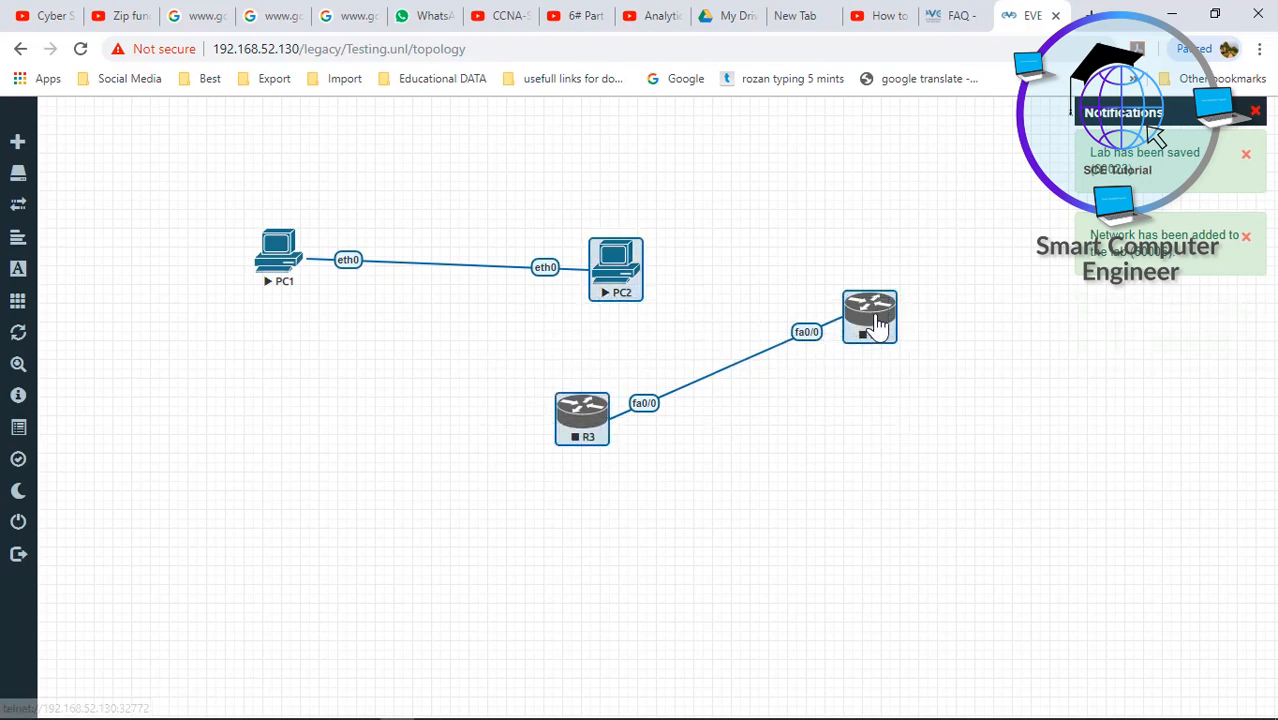
{"action": "right_click", "coordinate": [890, 305]}
{"action": "left_click", "coordinate": [910, 331]}
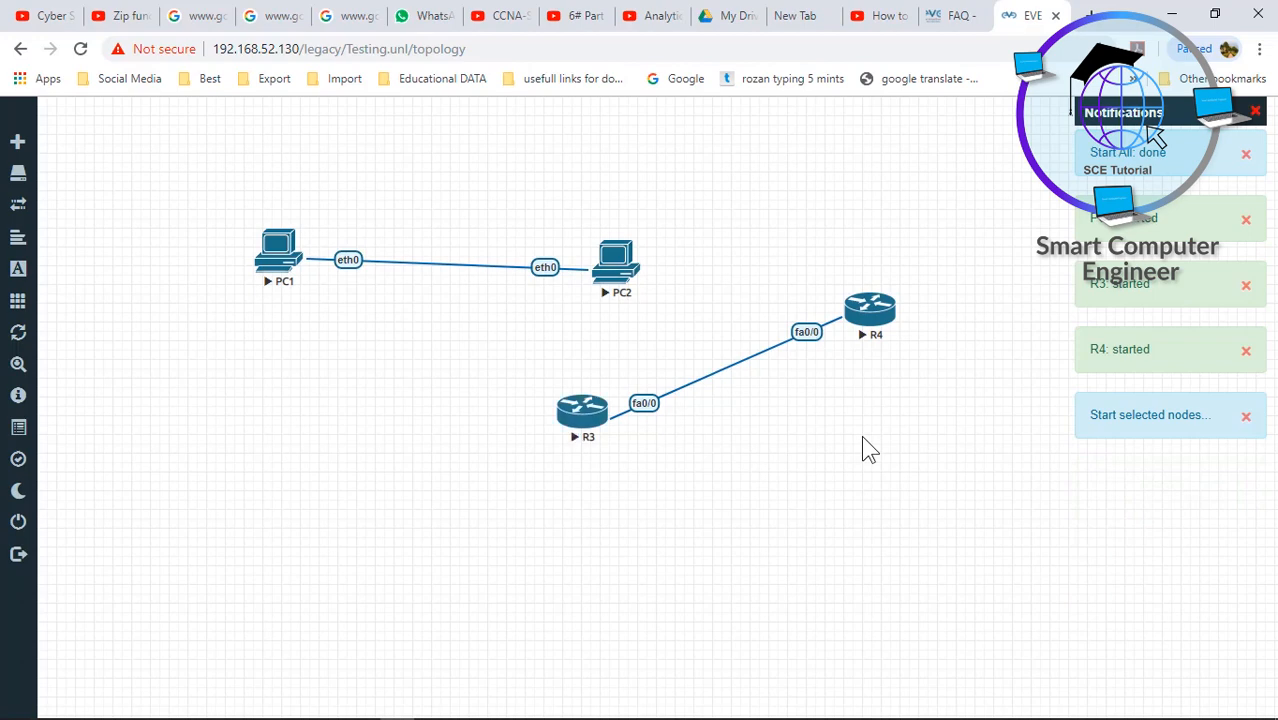
- Open R4's telnet console and answer no to its initial configuration dialog
{"action": "left_click", "coordinate": [873, 325]}
{"action": "left_click", "coordinate": [675, 160]}
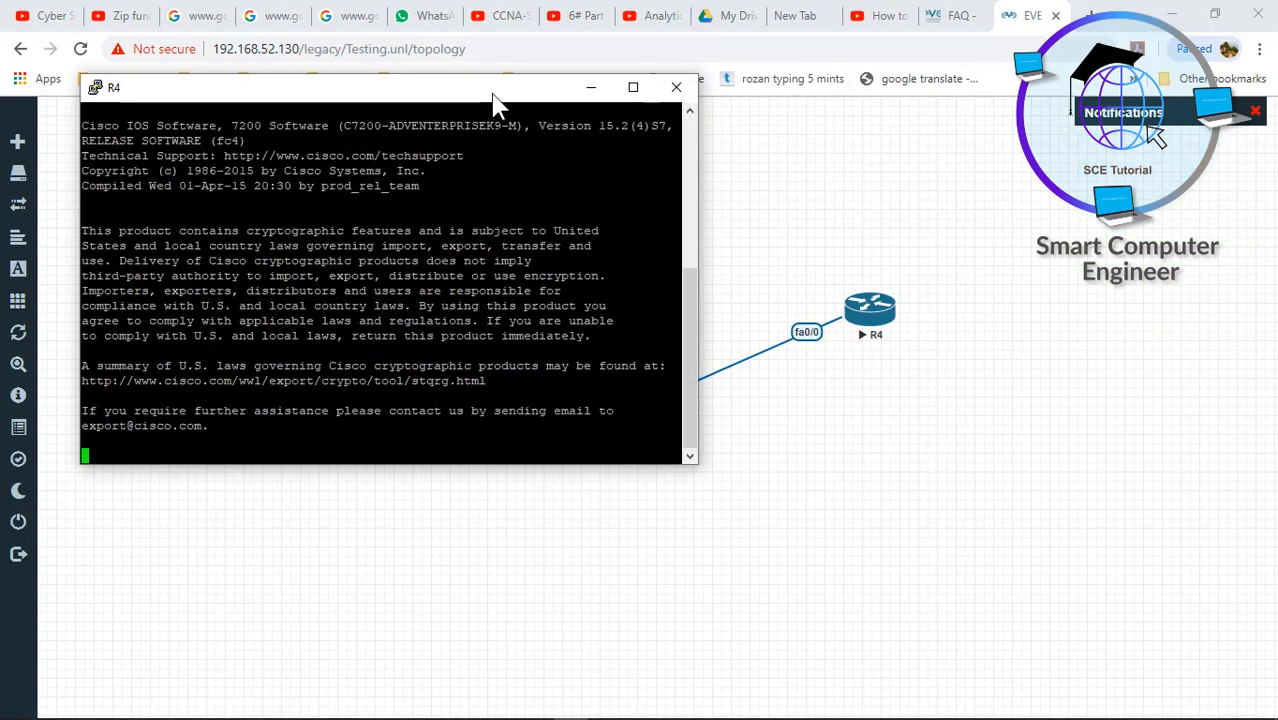
{"action": "left_click_drag", "start_coordinate": [497, 103], "coordinate": [588, 123]}
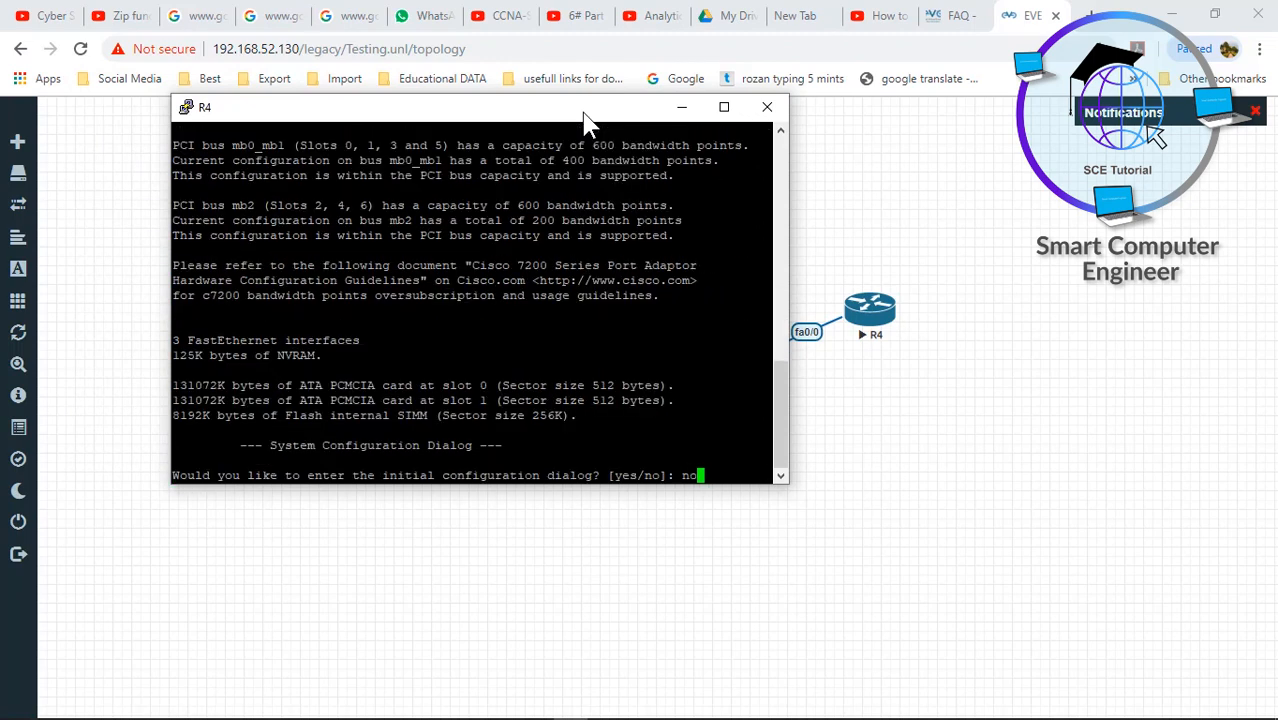
{"action": "type", "text": "no"}
{"action": "key", "text": "Return"}
{"action": "left_click", "coordinate": [868, 395]}
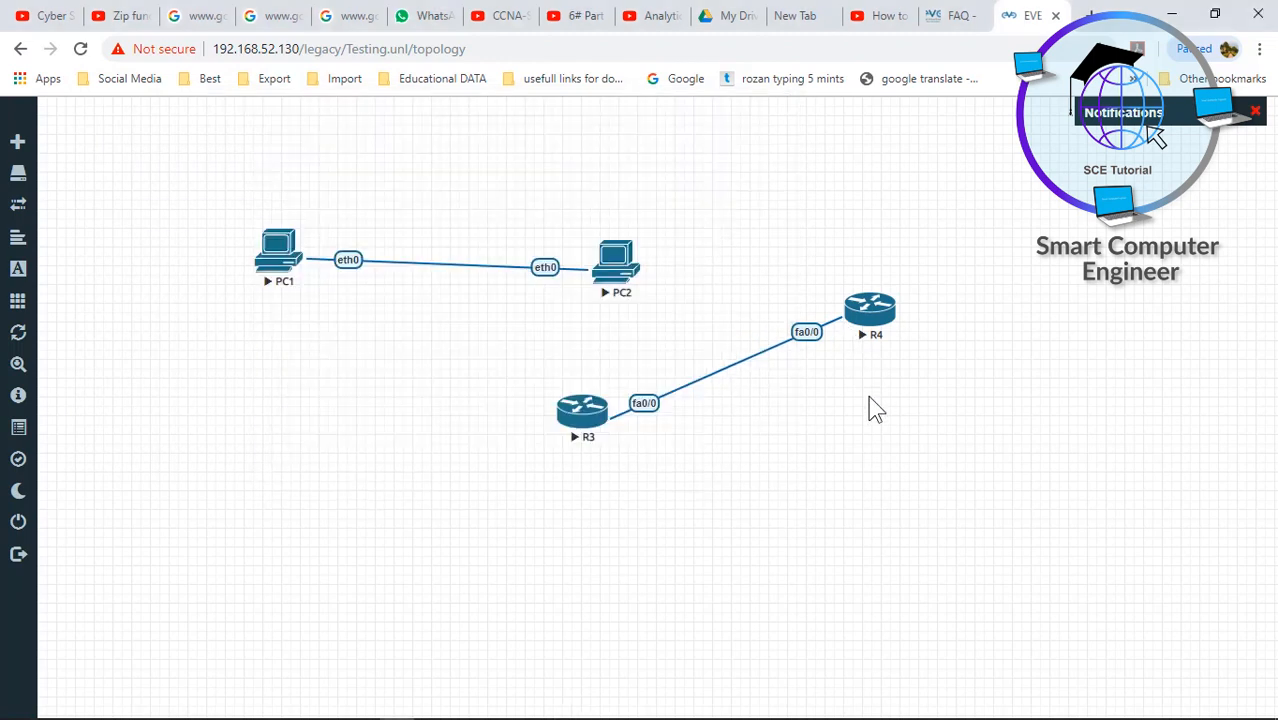
- Open R3's telnet console and answer no to its initial configuration dialog
{"action": "left_click", "coordinate": [576, 425]}
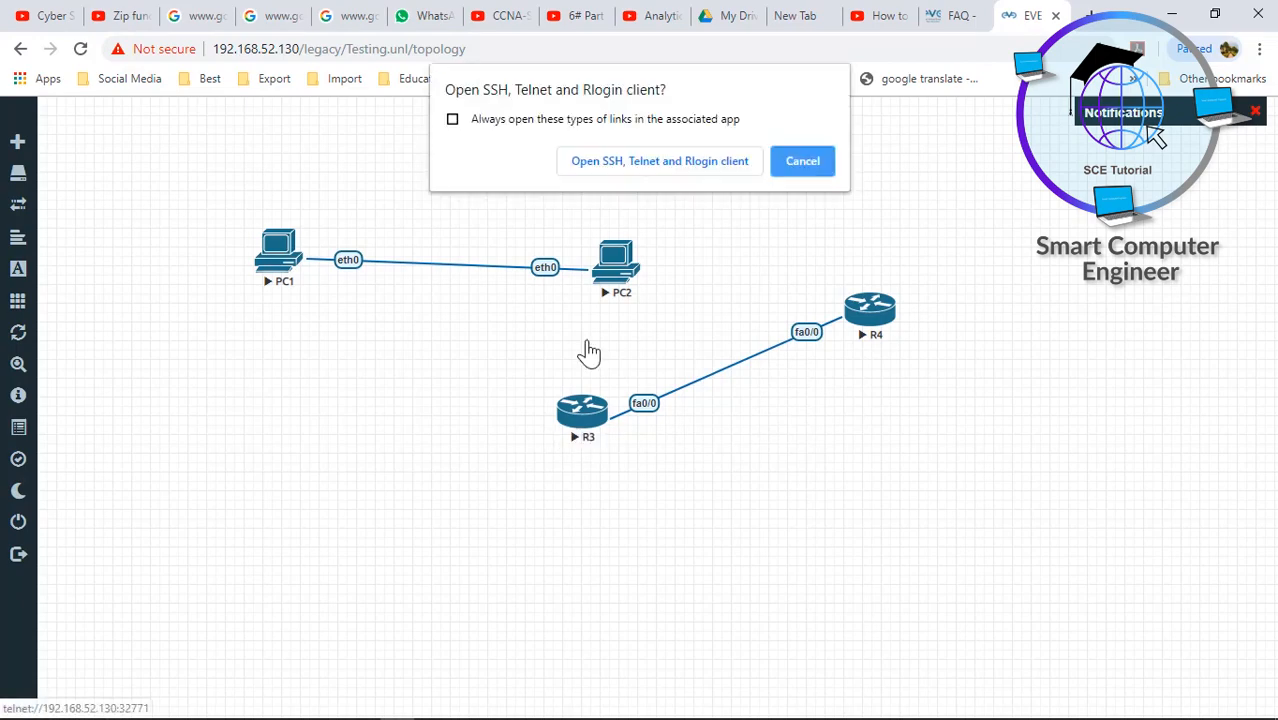
{"action": "left_click", "coordinate": [656, 164]}
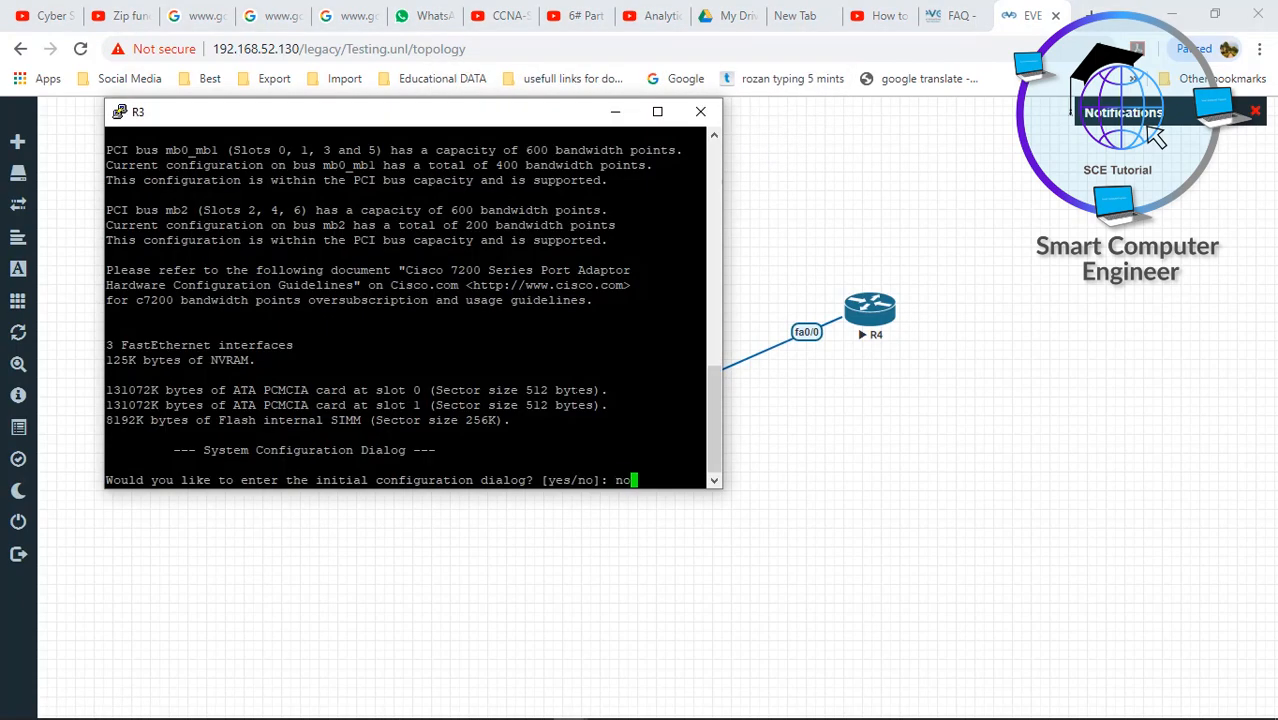
{"action": "type", "text": "no"}
{"action": "key", "text": "Return"}
{"action": "left_click", "coordinate": [839, 423]}
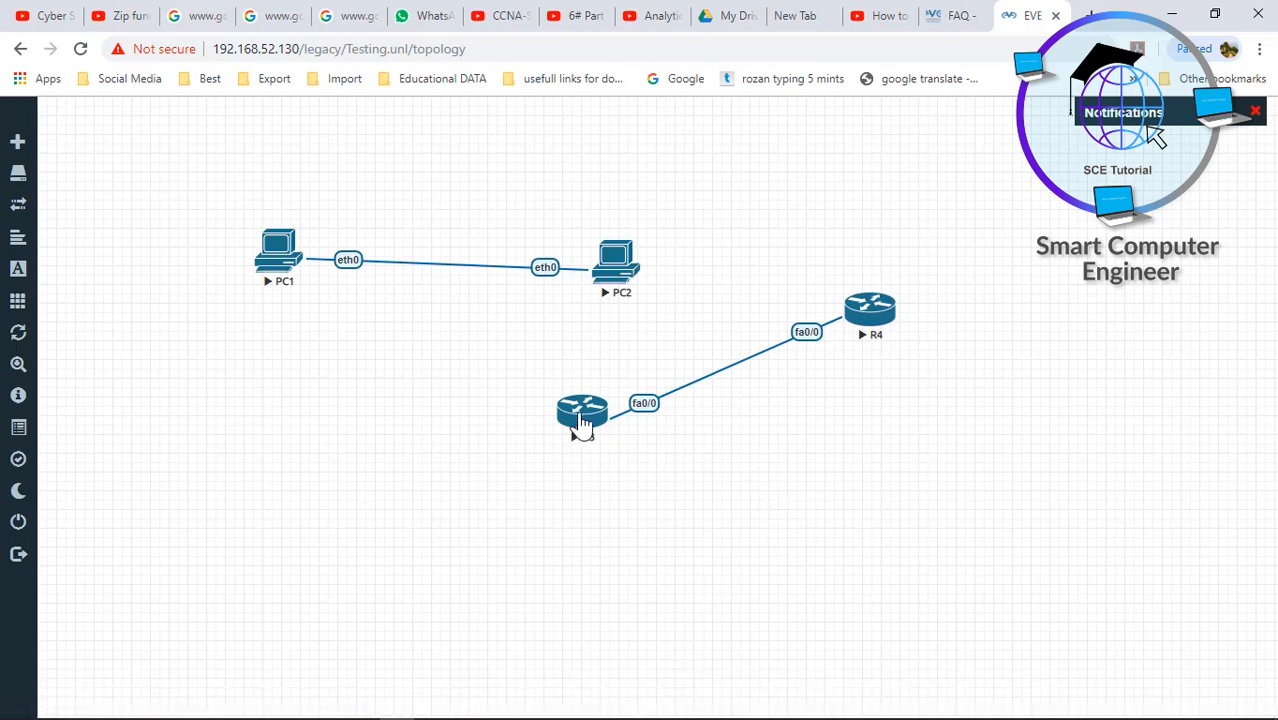
- Move R3 beside R4 and PC2 next to PC1, then reopen R4's console
{"action": "left_click_drag", "start_coordinate": [582, 418], "coordinate": [703, 328]}
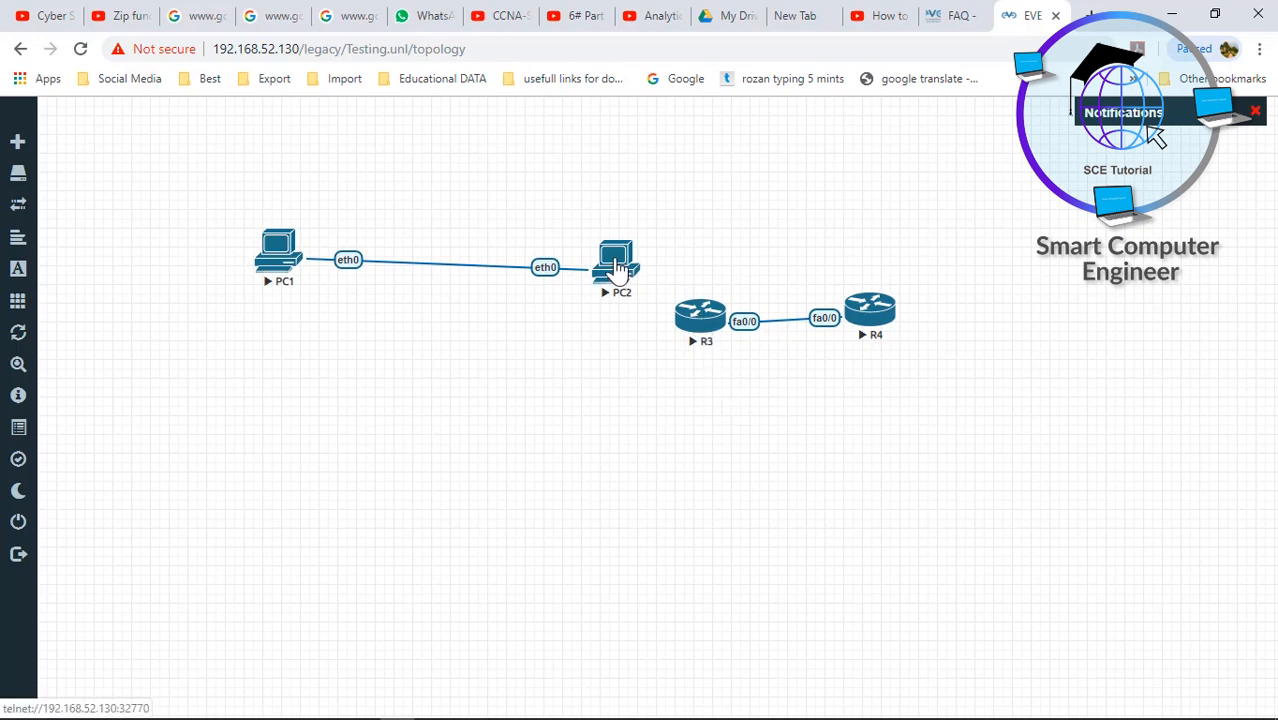
{"action": "left_click_drag", "start_coordinate": [605, 274], "coordinate": [425, 250]}
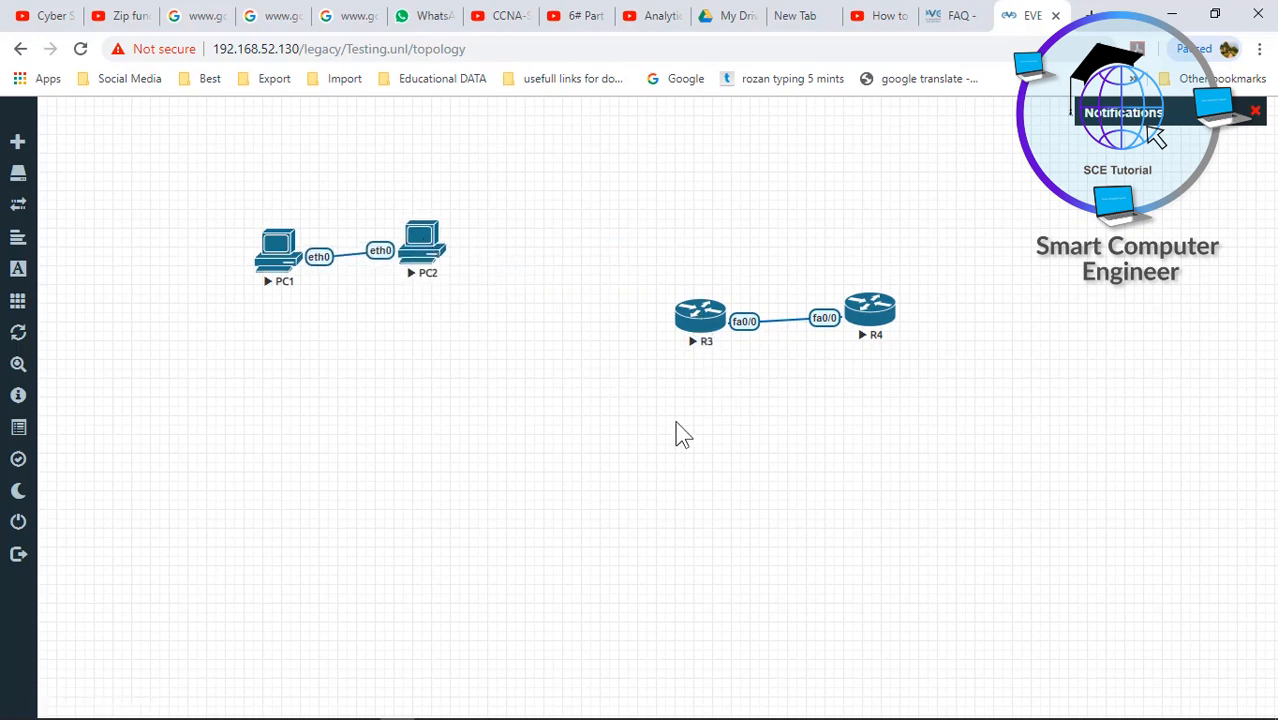
{"action": "right_click", "coordinate": [876, 316]}
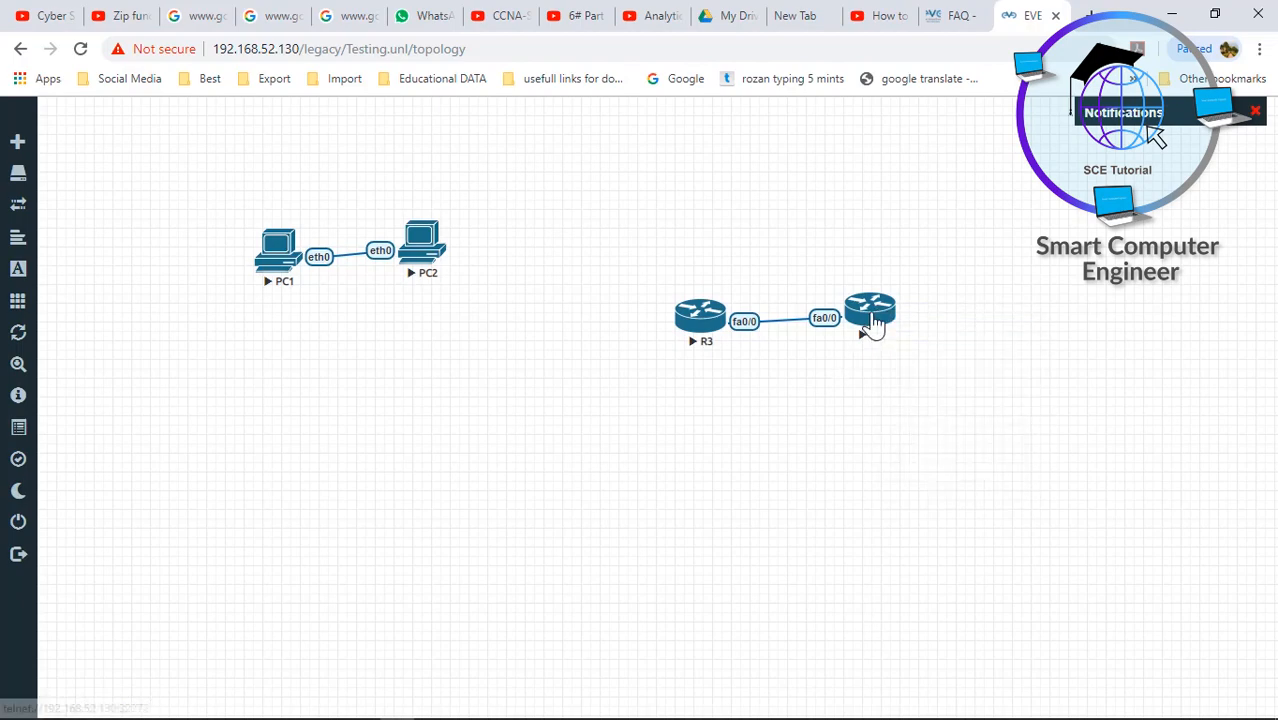
{"action": "left_click", "coordinate": [874, 320]}
- Set the R4 PuTTY terminal font to Courier New at 16 points
{"action": "left_click", "coordinate": [660, 163]}
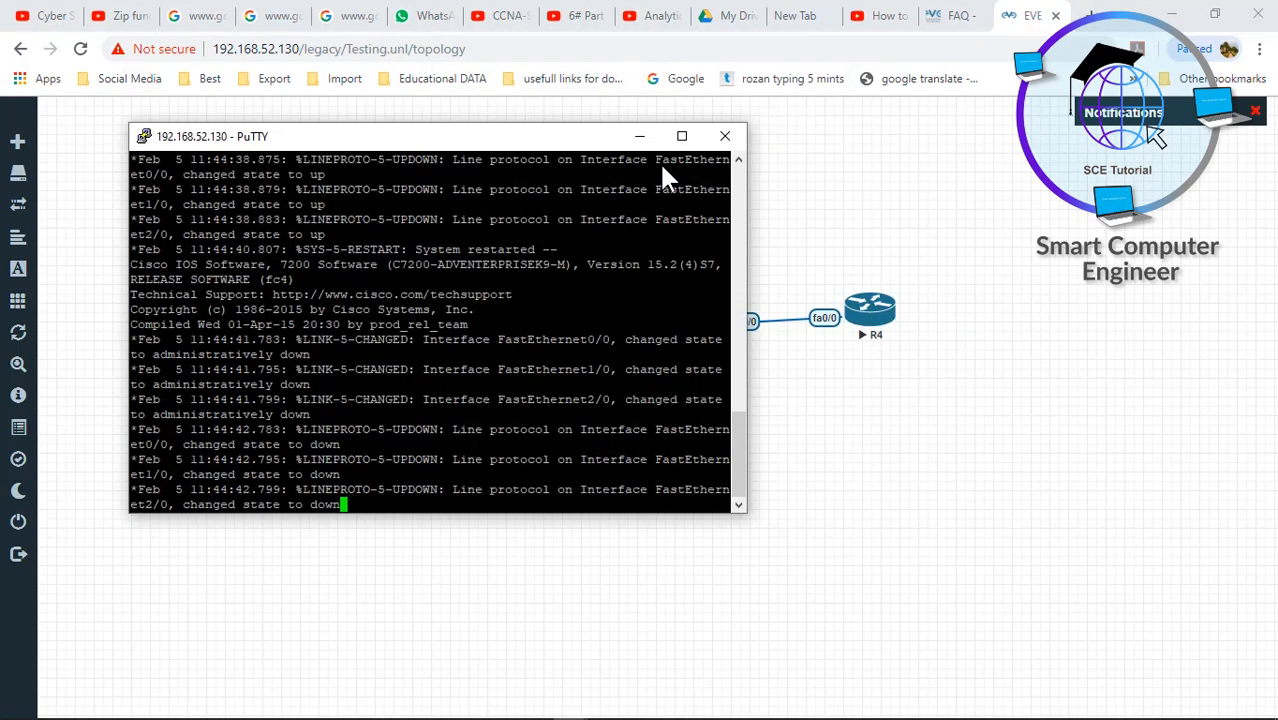
{"action": "right_click", "coordinate": [569, 146]}
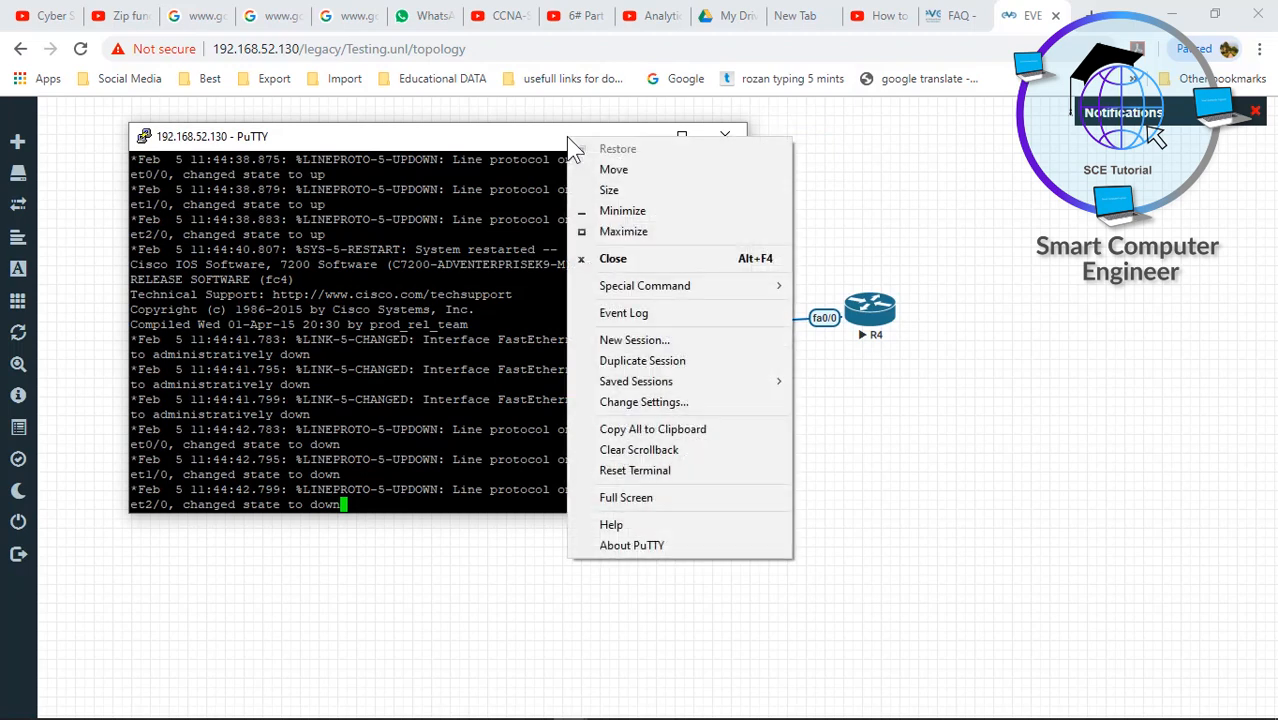
{"action": "left_click", "coordinate": [639, 404]}
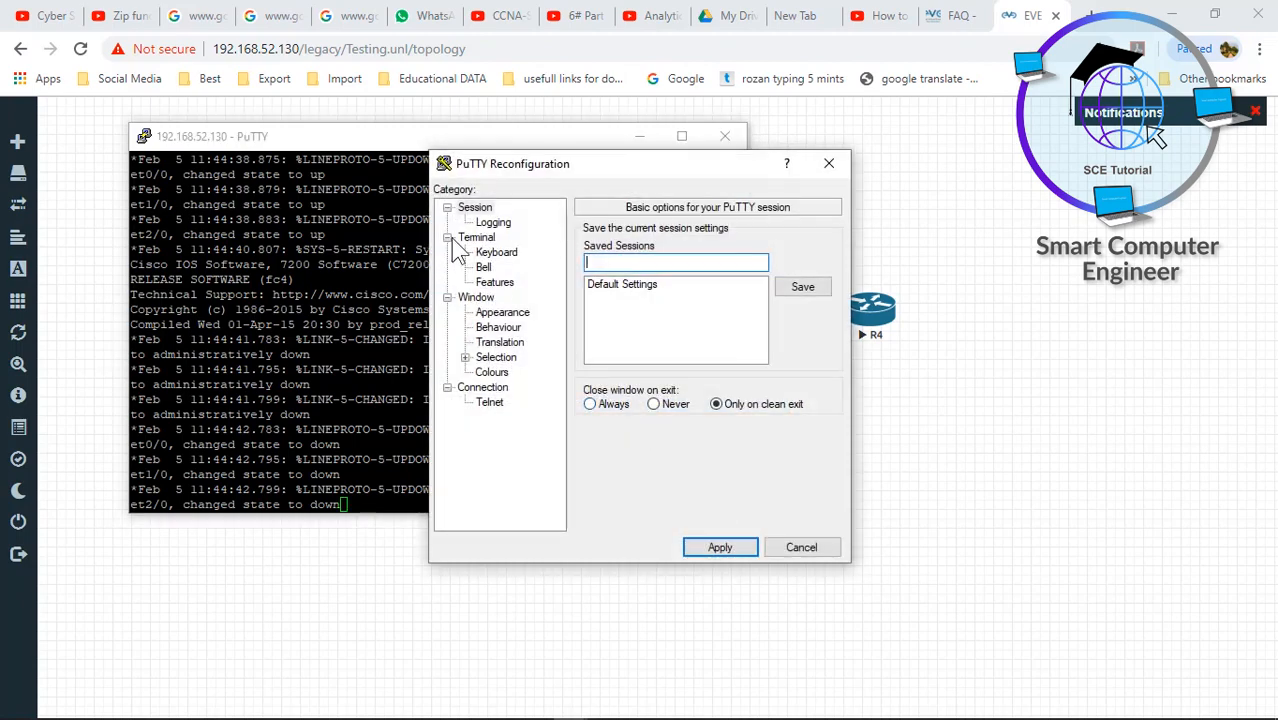
{"action": "left_click", "coordinate": [497, 314]}
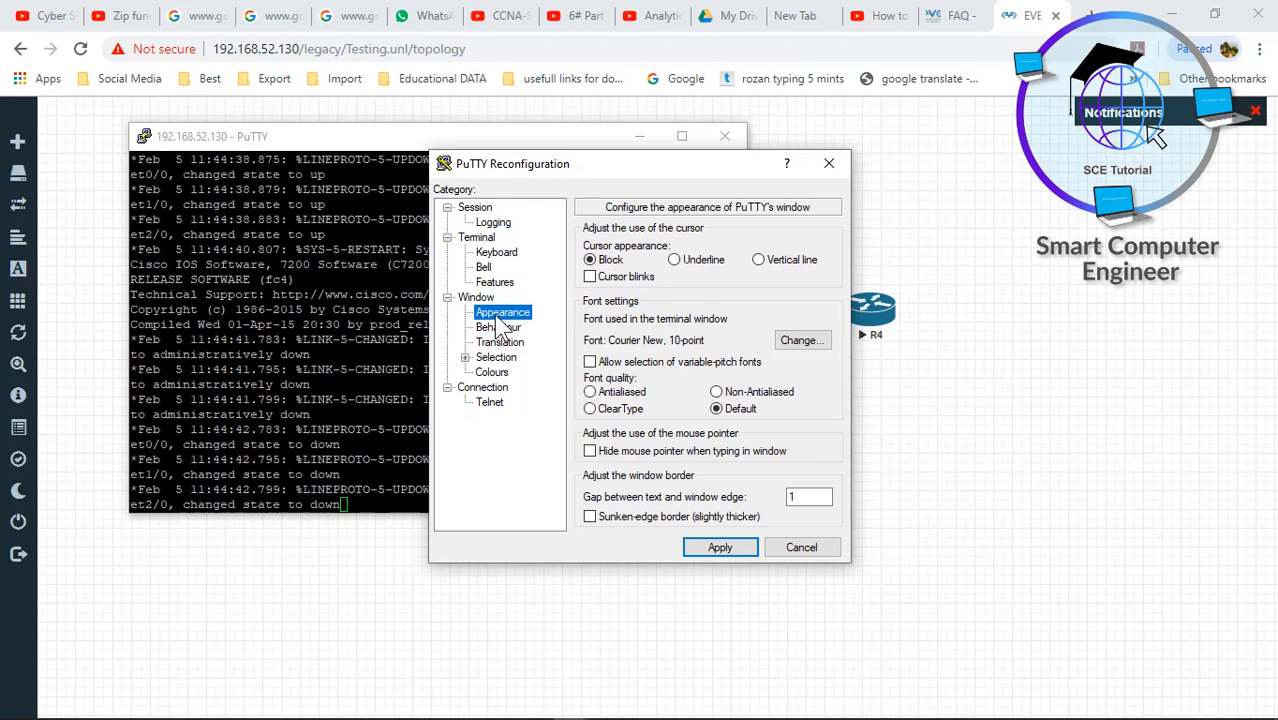
{"action": "left_click", "coordinate": [800, 340]}
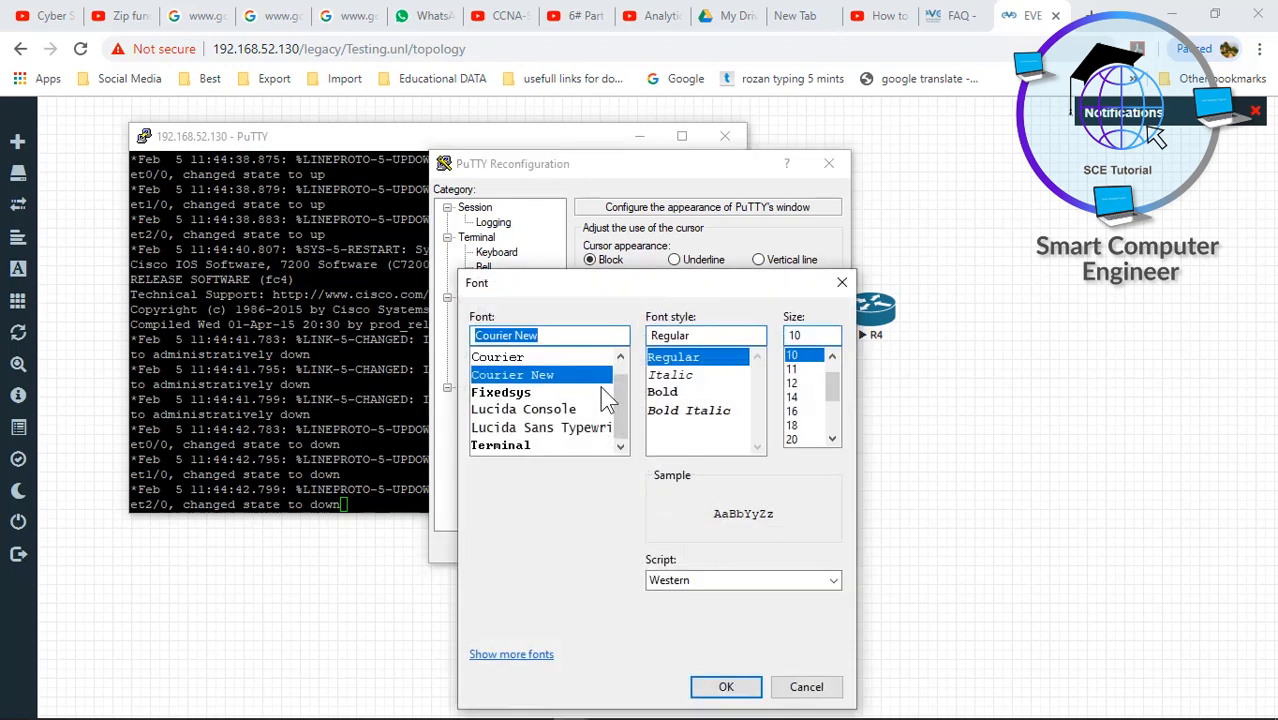
{"action": "left_click", "coordinate": [798, 399]}
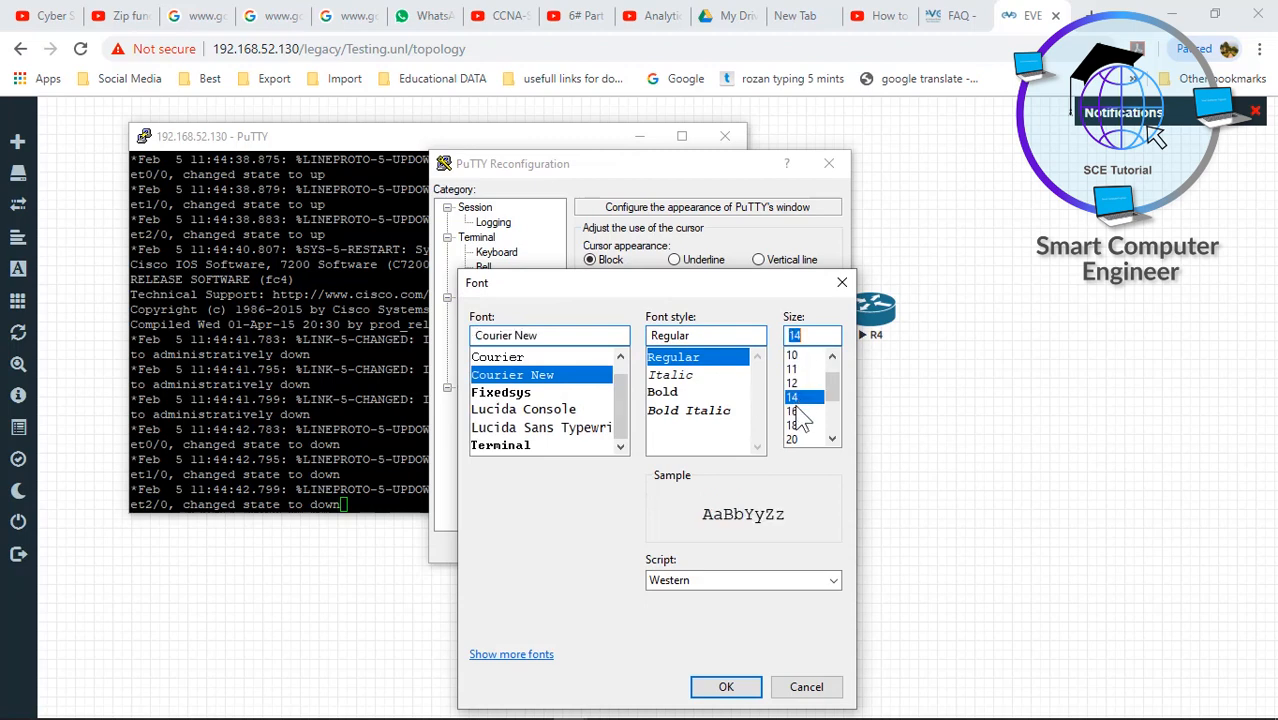
{"action": "left_click", "coordinate": [796, 411]}
{"action": "left_click", "coordinate": [726, 688]}
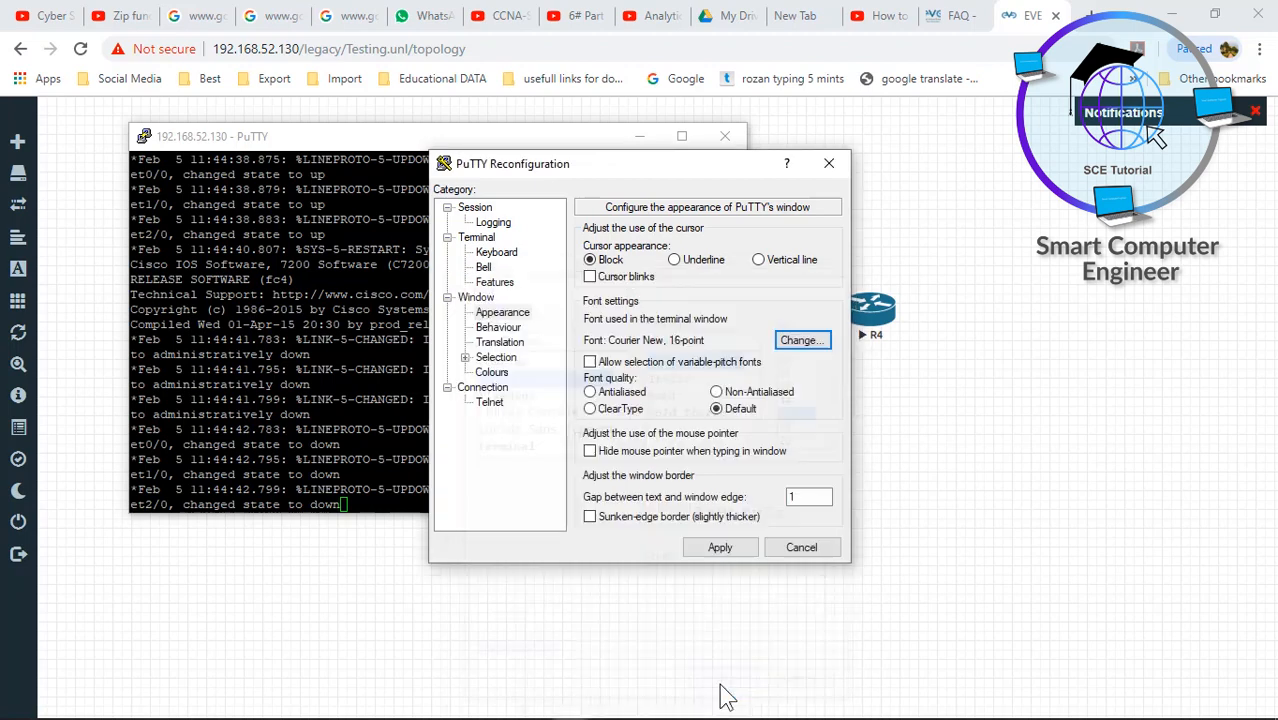
- Save the settings into the Default Settings profile and apply them, repeating the save once more
{"action": "left_click", "coordinate": [500, 224]}
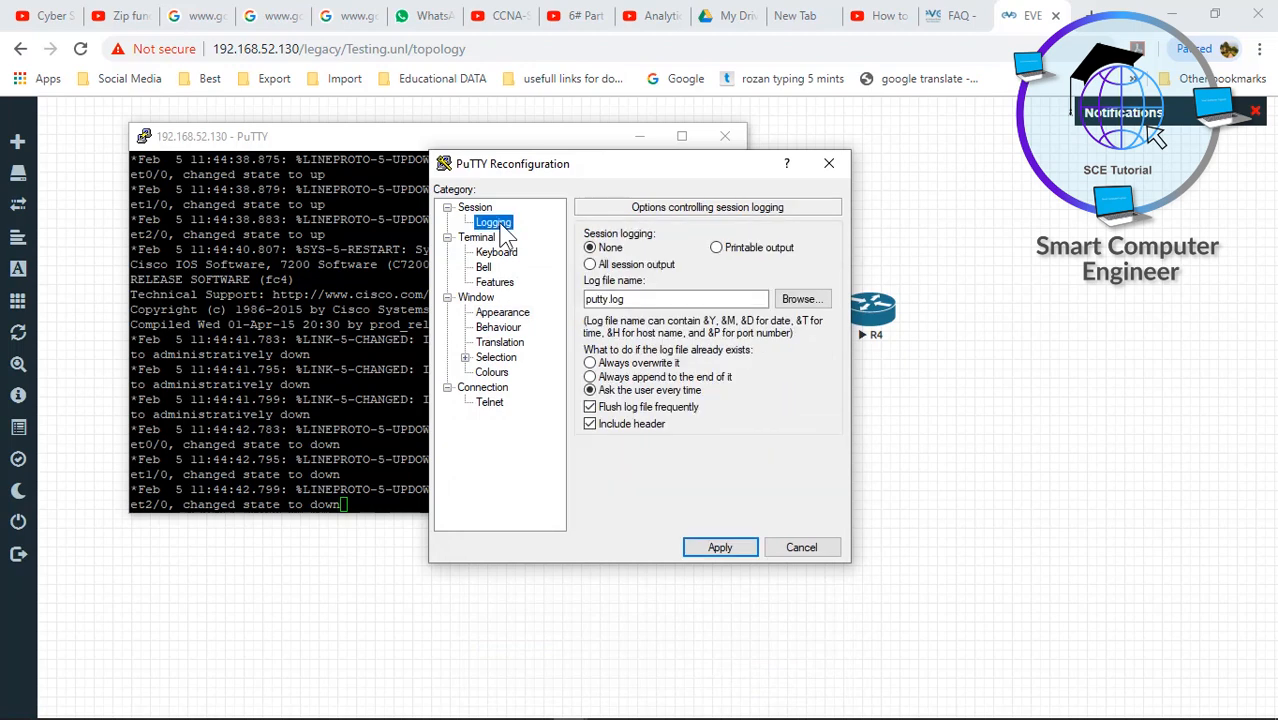
{"action": "left_click", "coordinate": [486, 212]}
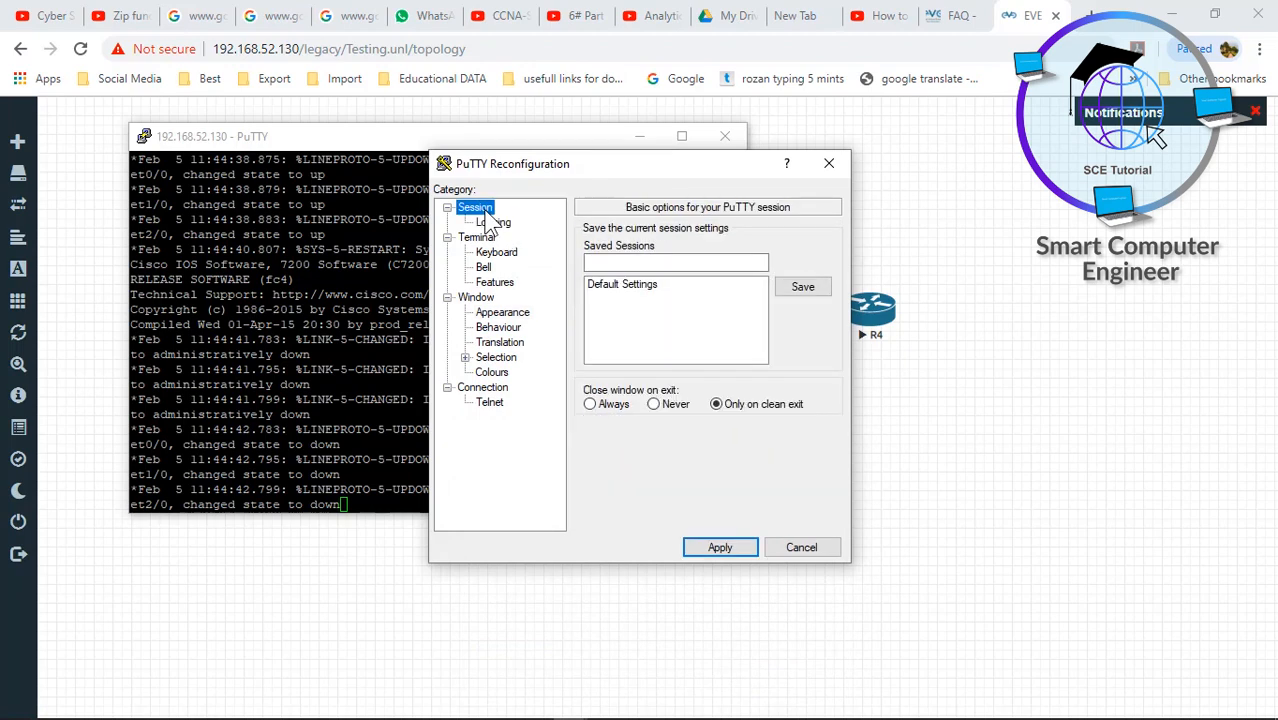
{"action": "left_click", "coordinate": [645, 286]}
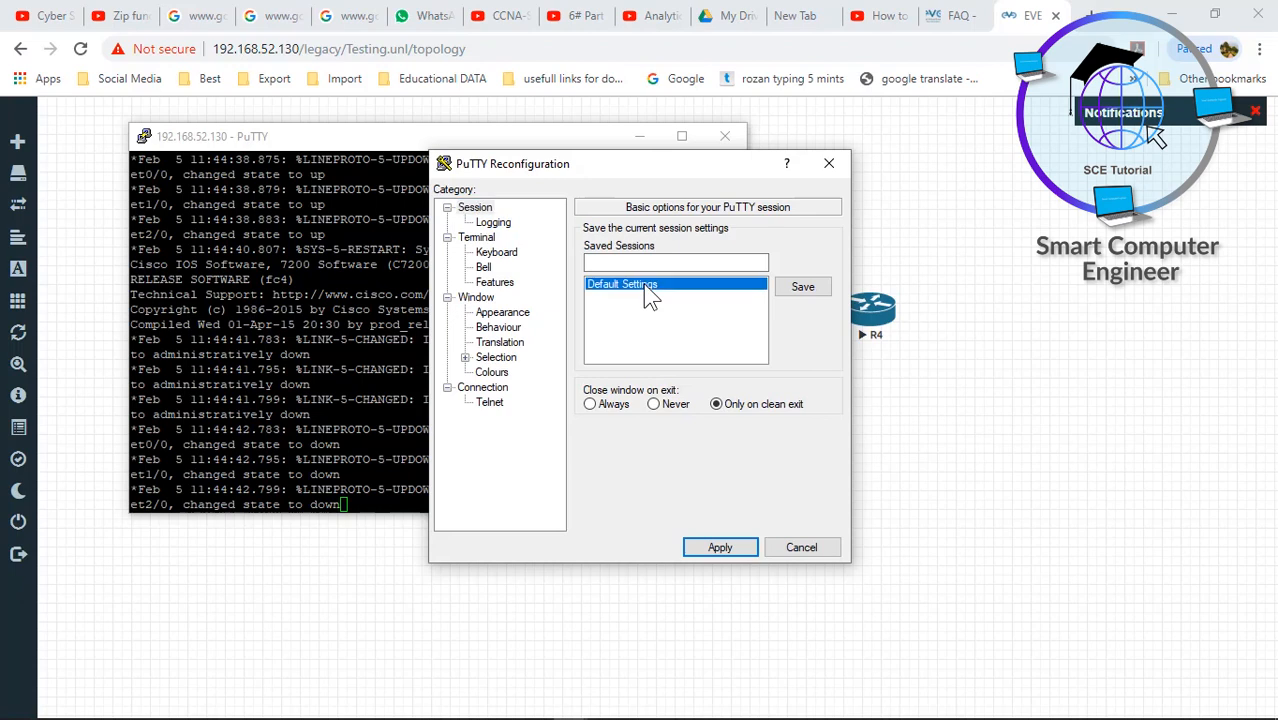
{"action": "left_click", "coordinate": [803, 289]}
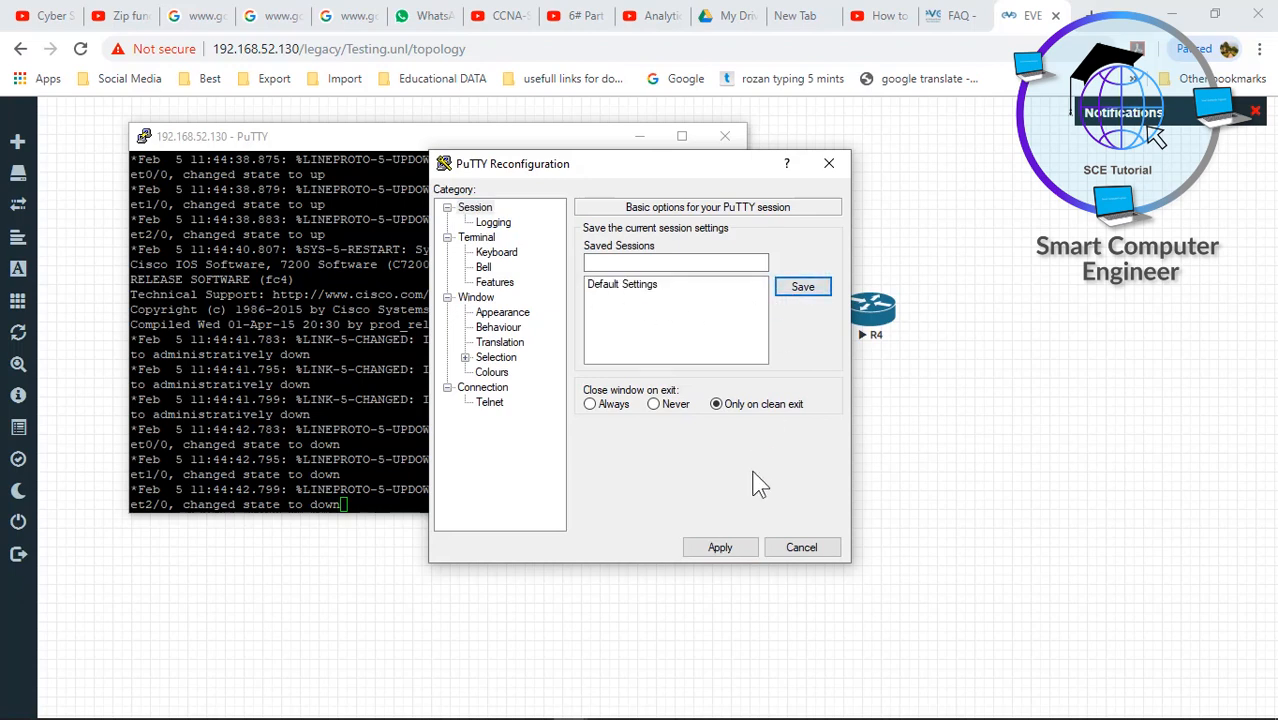
{"action": "left_click", "coordinate": [720, 549]}
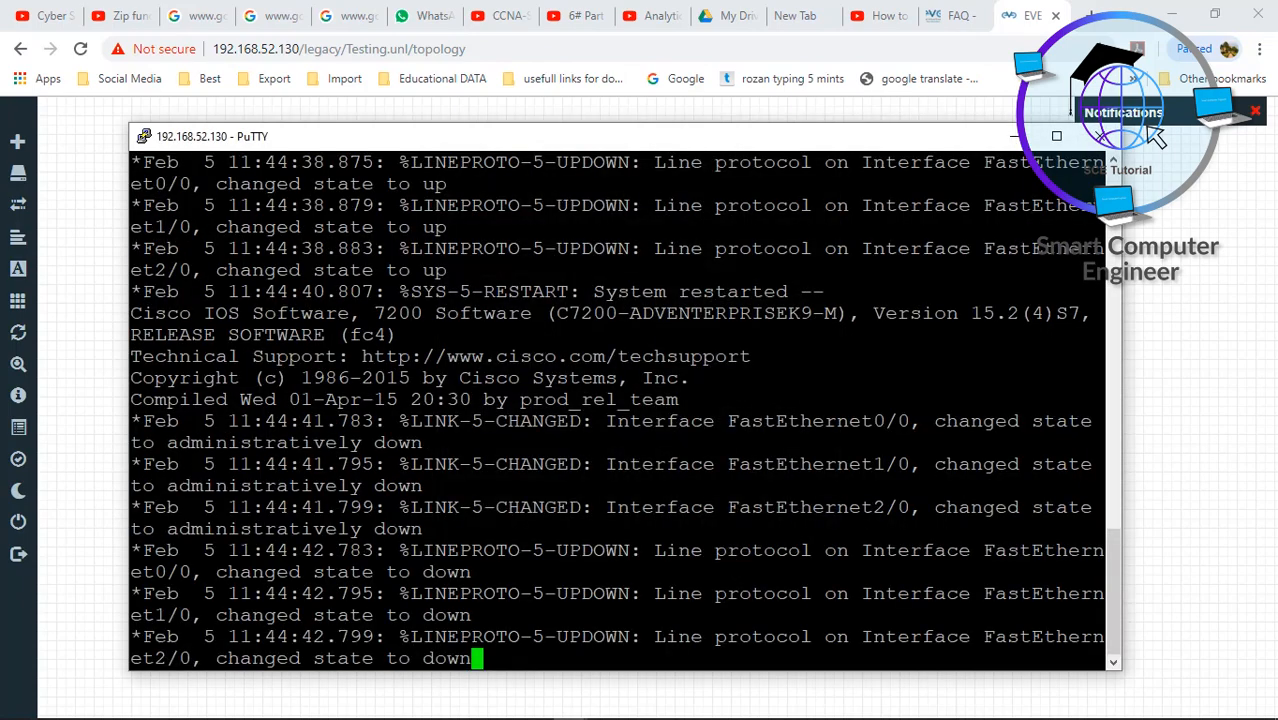
{"action": "left_click_drag", "start_coordinate": [680, 128], "coordinate": [793, 233]}
{"action": "right_click", "coordinate": [792, 233]}
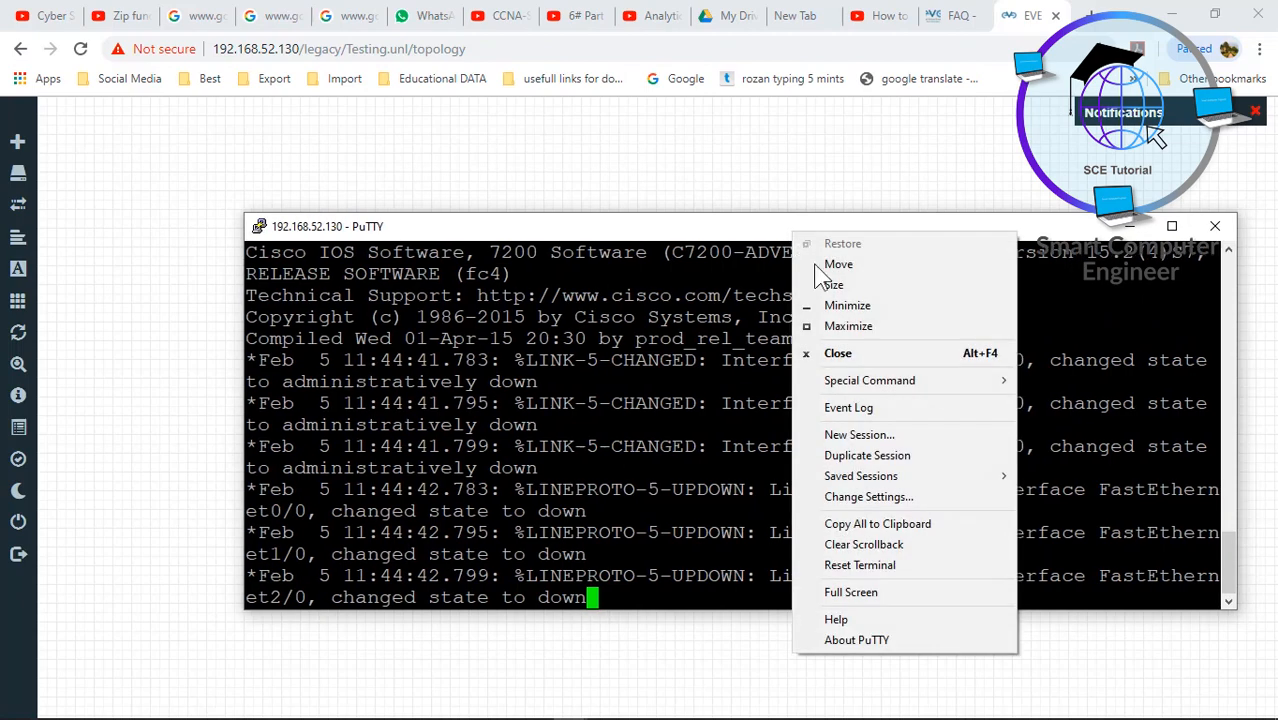
{"action": "left_click", "coordinate": [858, 497]}
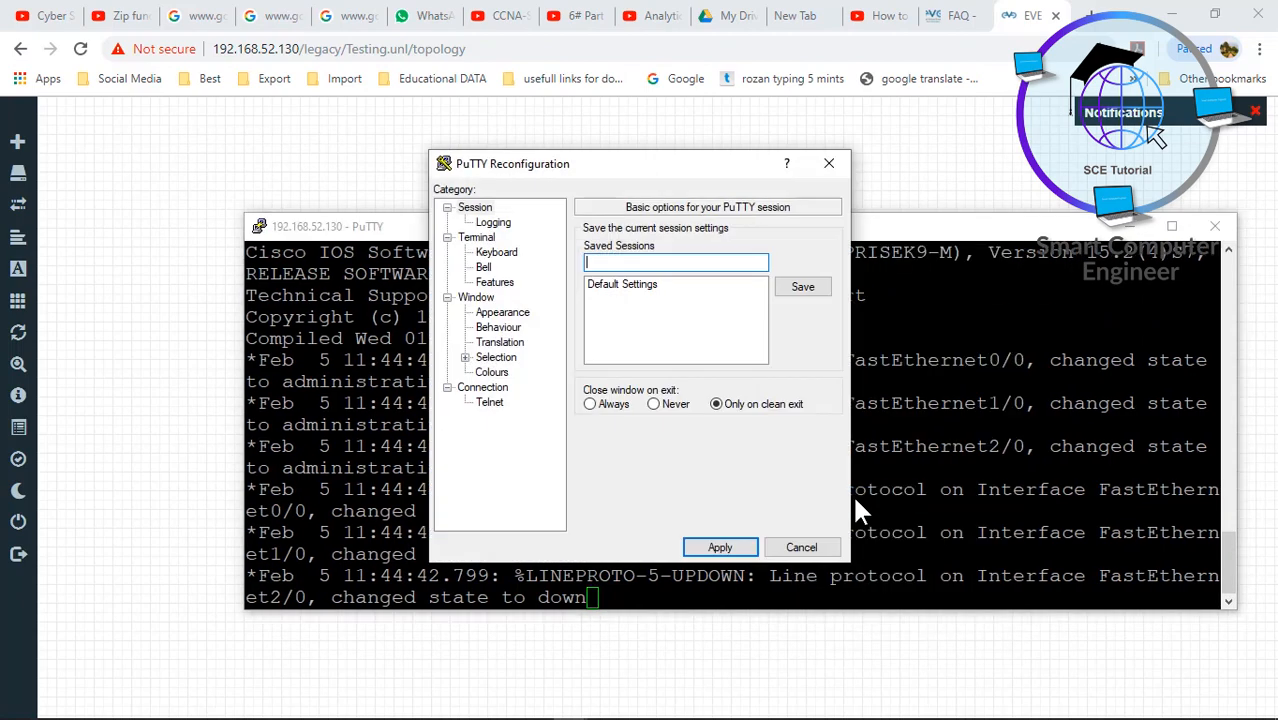
{"action": "left_click", "coordinate": [805, 290]}
{"action": "left_click", "coordinate": [716, 548]}
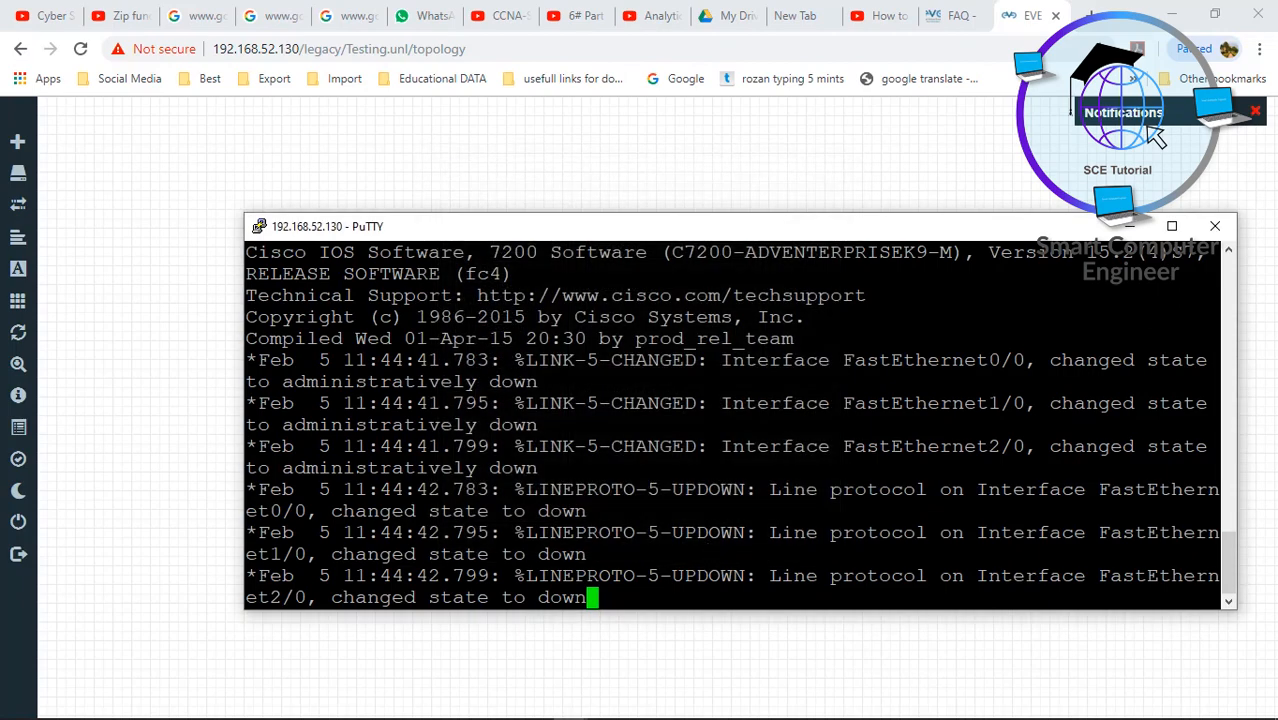
- Run enable and configure terminal, set hostname R1, end, and save with wr
{"action": "key", "text": "Return"}
{"action": "key", "text": "Return"}
{"action": "type", "text": "en"}
{"action": "key", "text": "Tab"}
{"action": "key", "text": "Return"}
{"action": "type", "text": "conf"}
{"action": "key", "text": "Tab"}
{"action": "key", "text": "Return"}
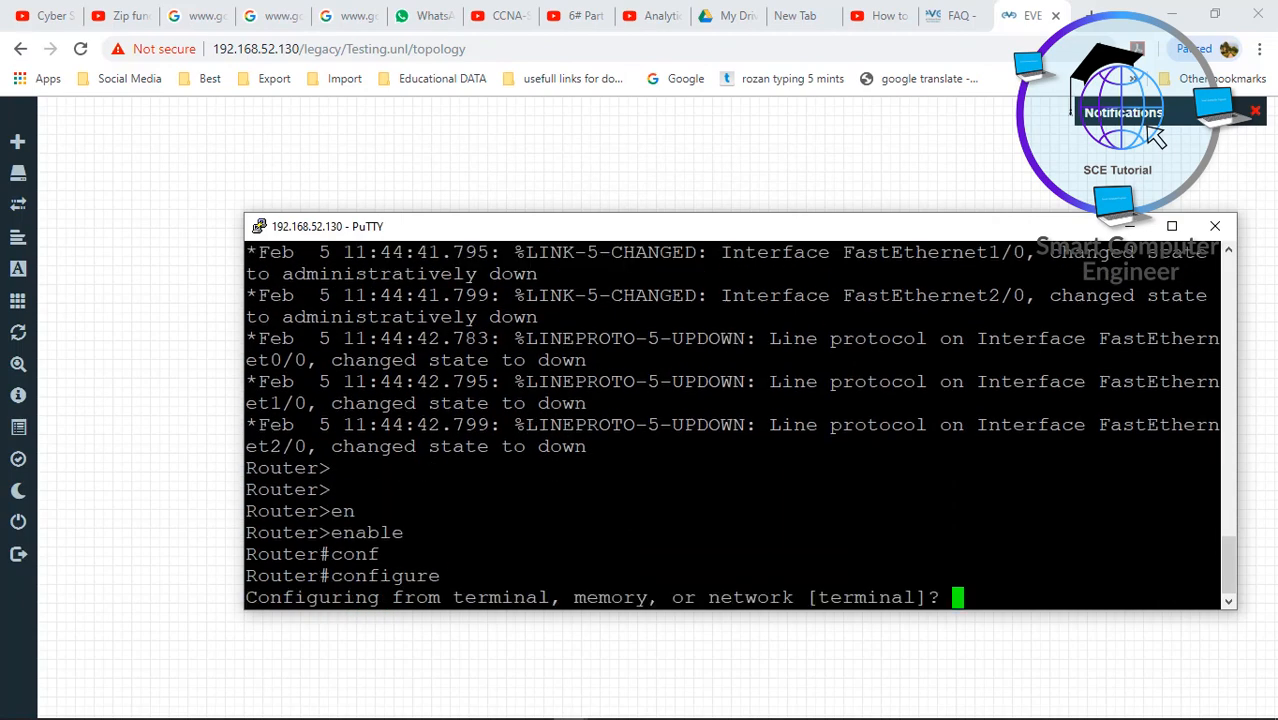
{"action": "key", "text": "Return"}
{"action": "key", "text": "Return"}
{"action": "key", "text": "Return"}
{"action": "type", "text": "host"}
{"action": "key", "text": "Tab"}
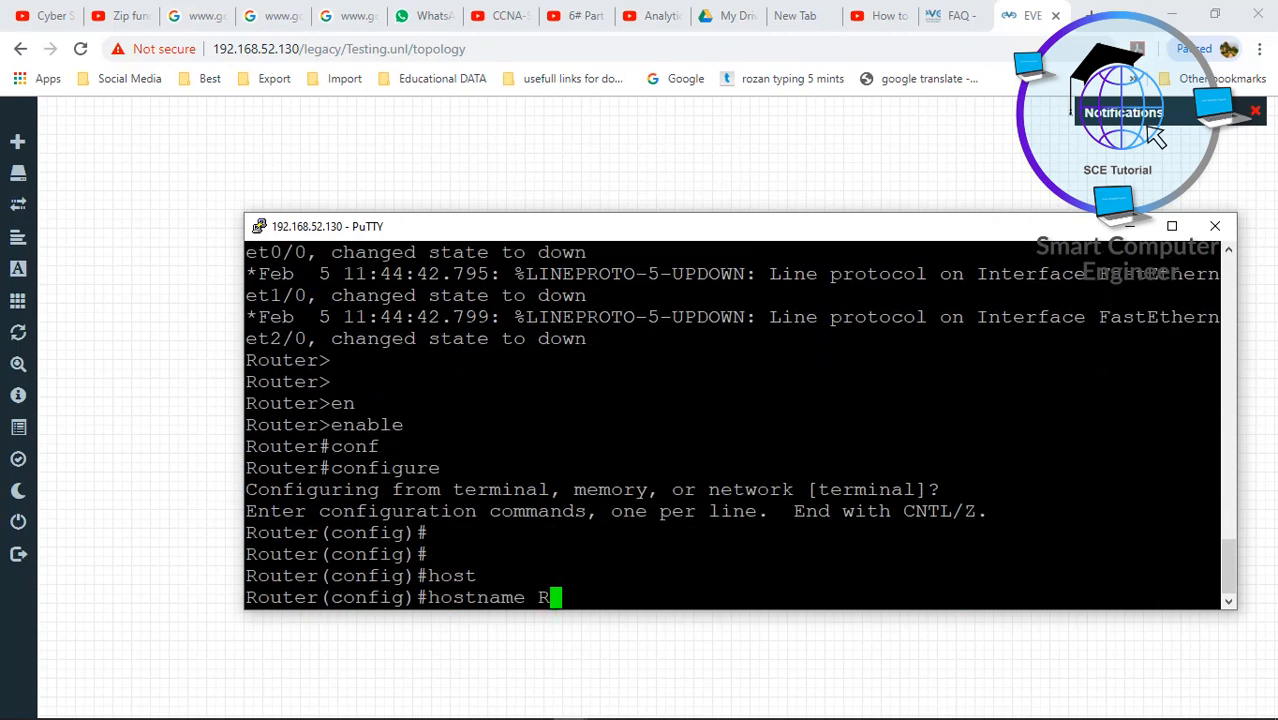
{"action": "type", "text": "R1"}
{"action": "key", "text": "Return"}
{"action": "key", "text": "Return"}
{"action": "key", "text": "Return"}
{"action": "key", "text": "Return"}
{"action": "type", "text": "end"}
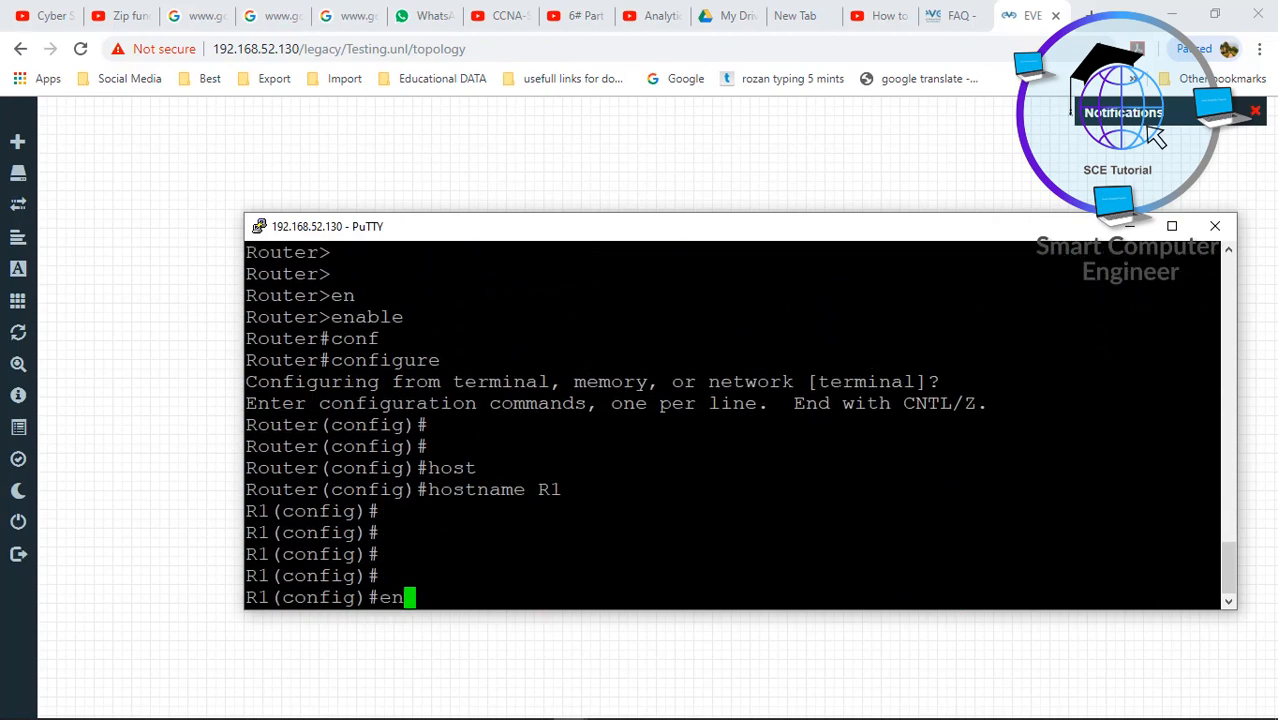
{"action": "key", "text": "Return"}
{"action": "key", "text": "Return"}
{"action": "type", "text": "wr"}
{"action": "key", "text": "Return"}
{"action": "key", "text": "Return"}
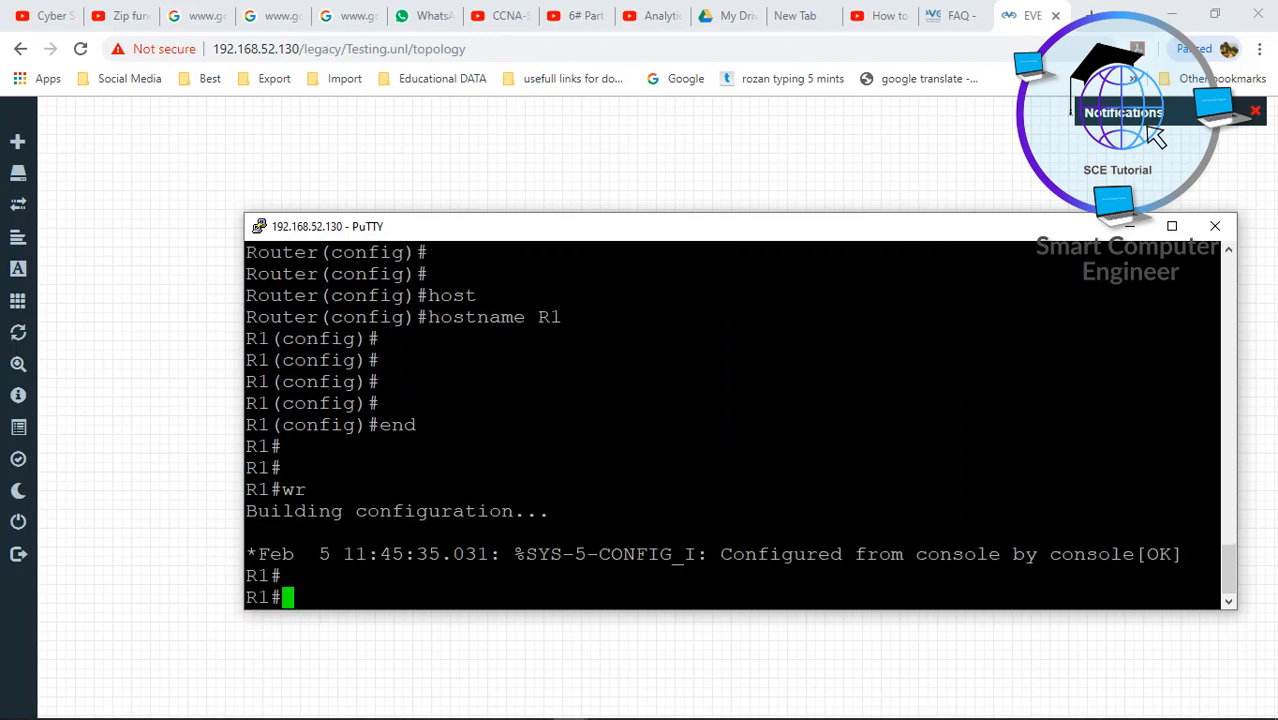
- Close this router's, R3's and R4's console sessions, then start opening R3's console
{"action": "left_click", "coordinate": [1201, 234]}
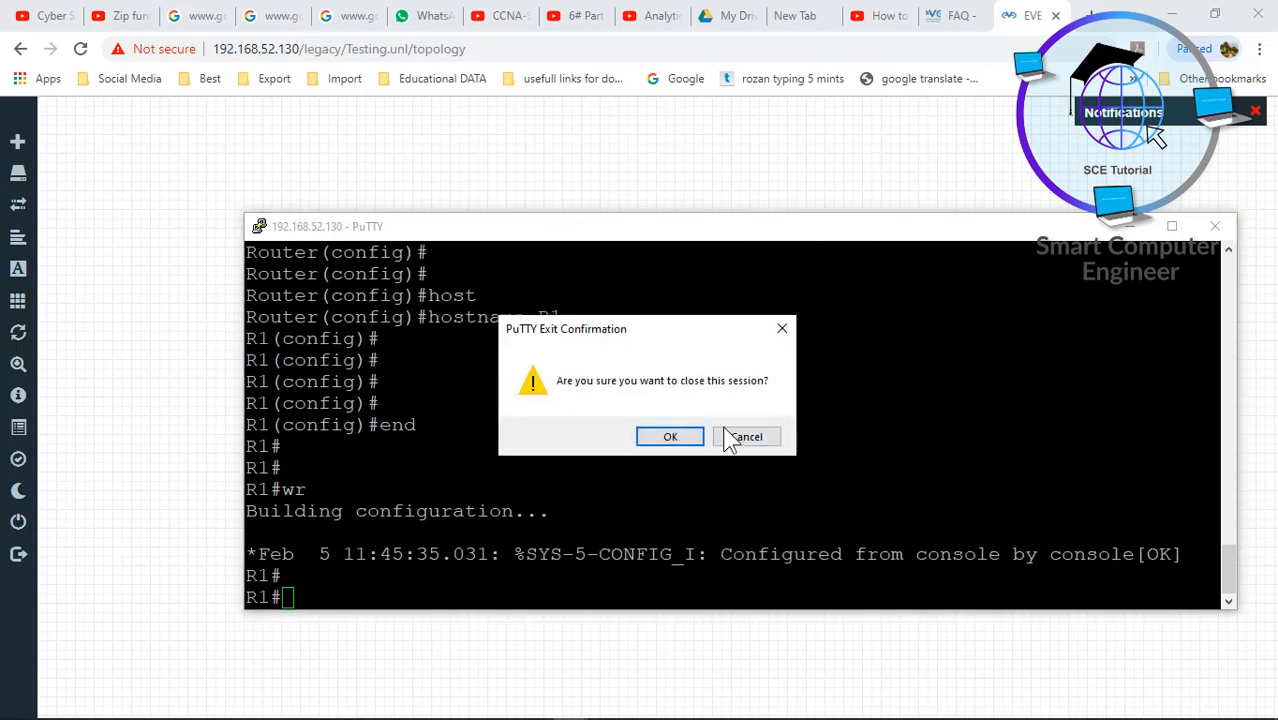
{"action": "left_click", "coordinate": [688, 440]}
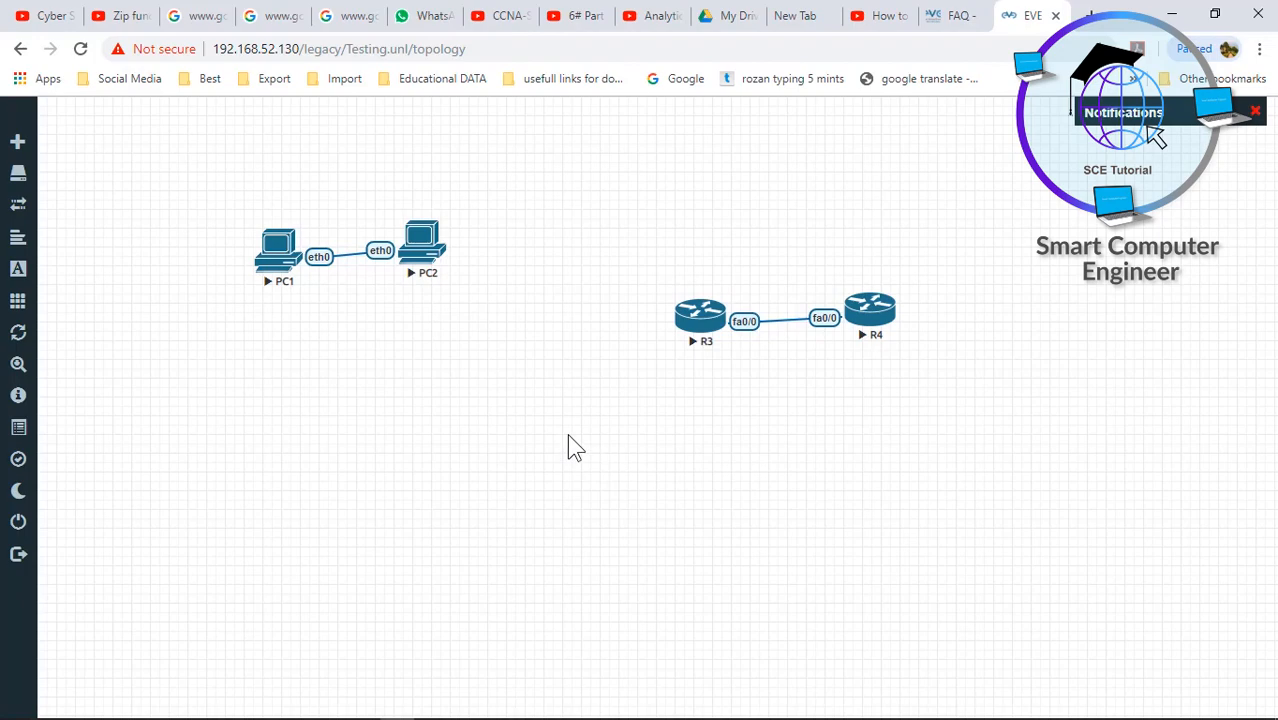
{"action": "mouse_move", "coordinate": [570, 680]}
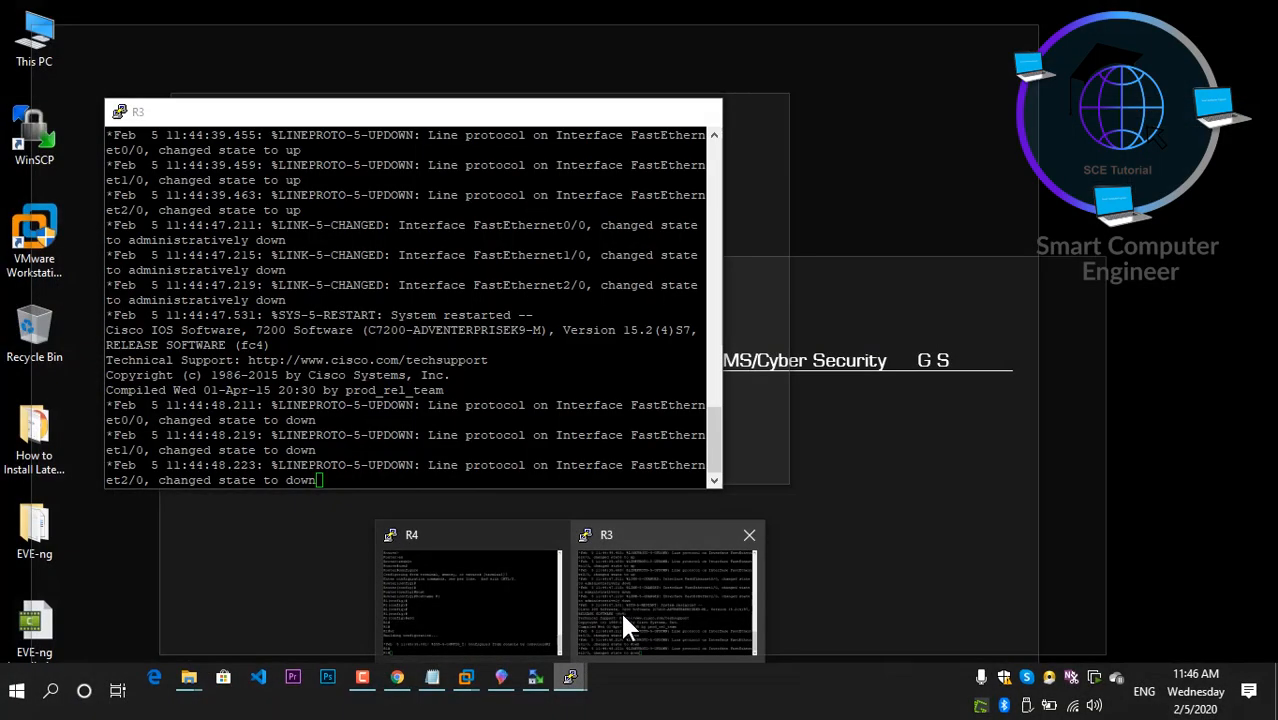
{"action": "left_click", "coordinate": [620, 610]}
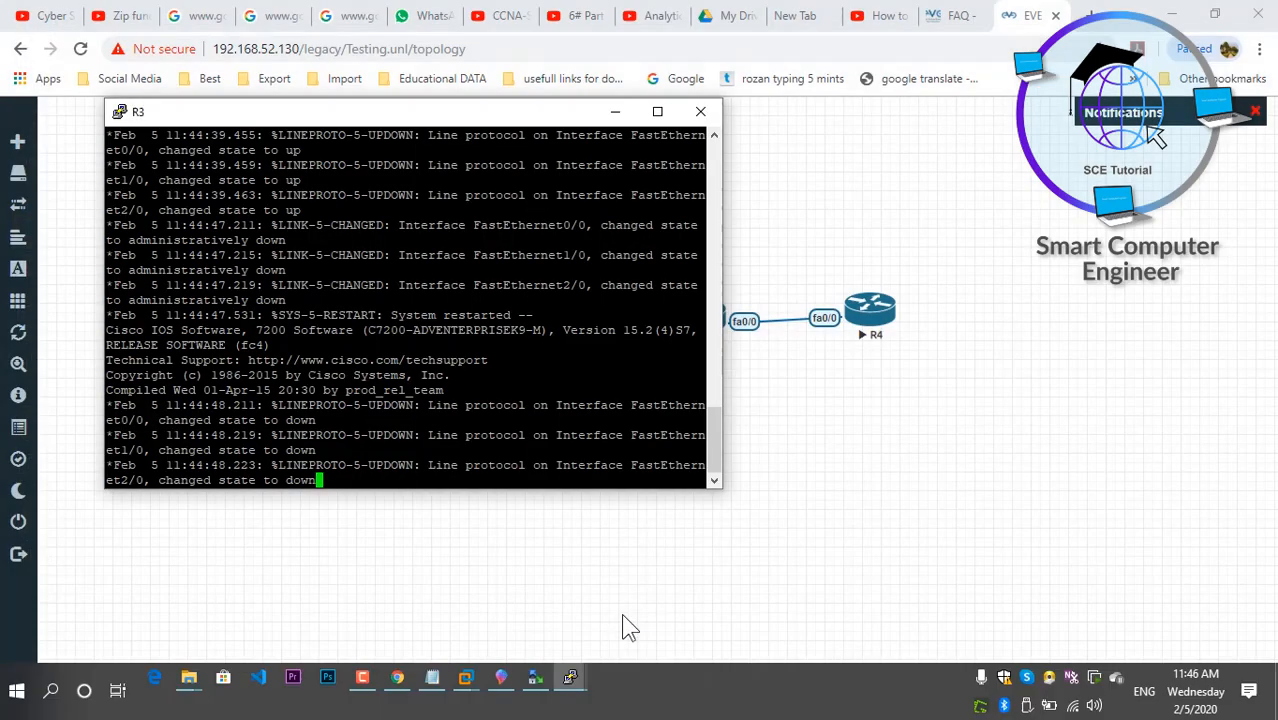
{"action": "left_click", "coordinate": [703, 118]}
{"action": "left_click", "coordinate": [740, 434]}
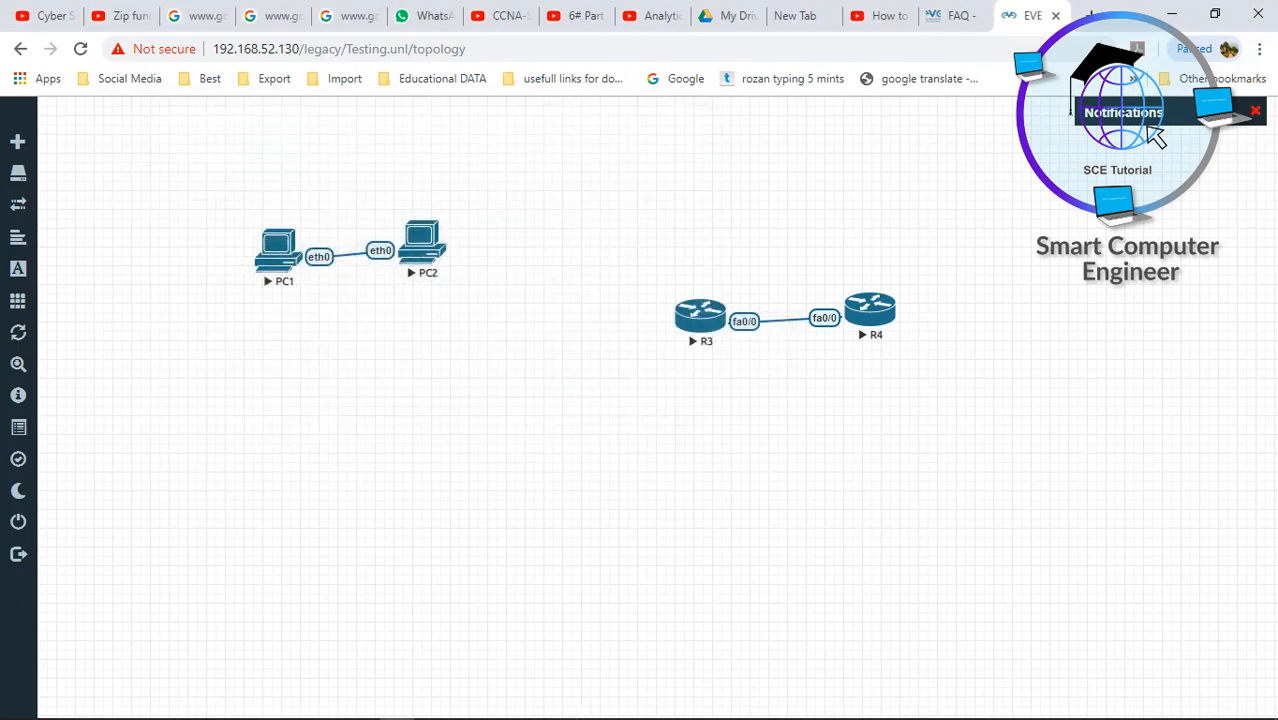
{"action": "left_click", "coordinate": [570, 678]}
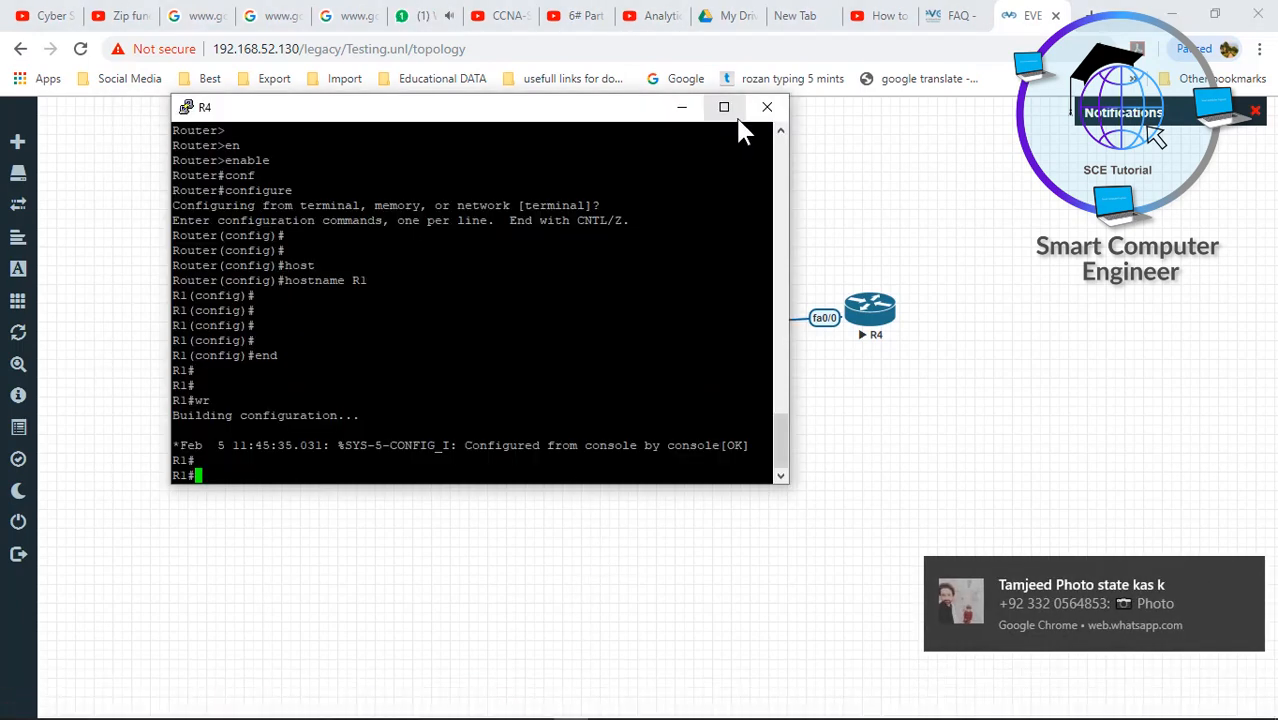
{"action": "left_click", "coordinate": [766, 106]}
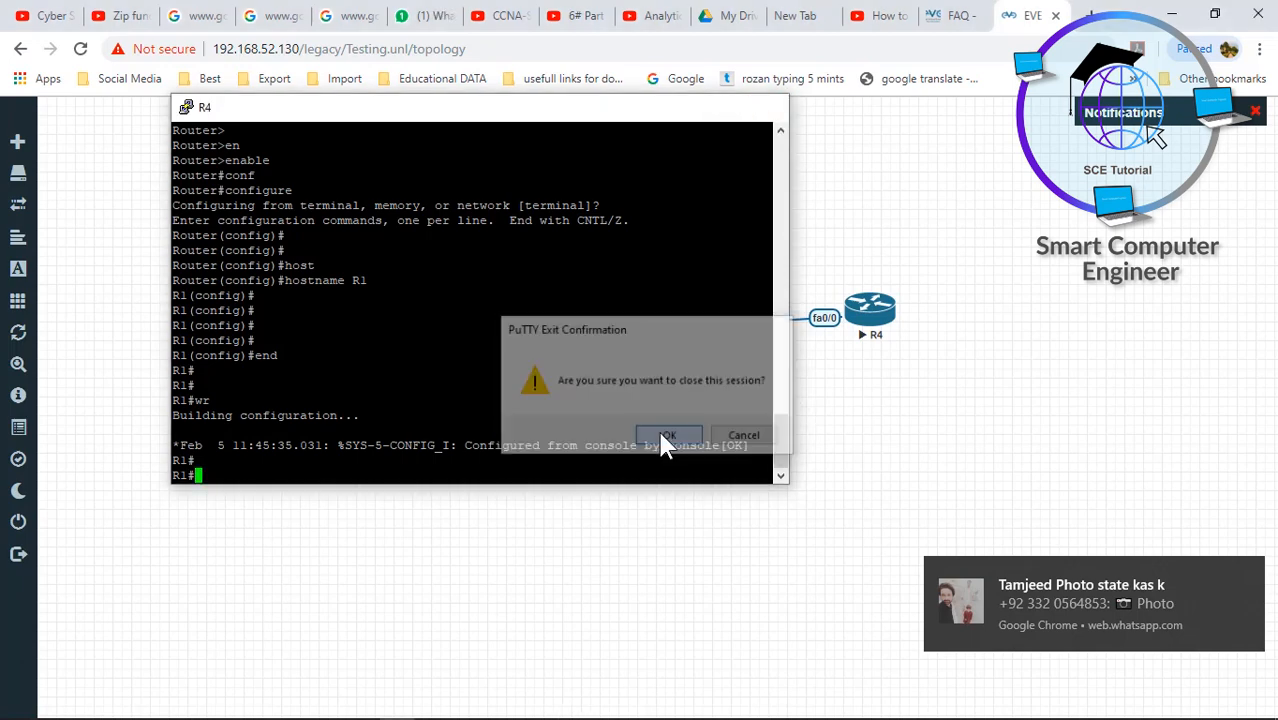
{"action": "left_click", "coordinate": [665, 437]}
{"action": "left_click", "coordinate": [705, 330]}
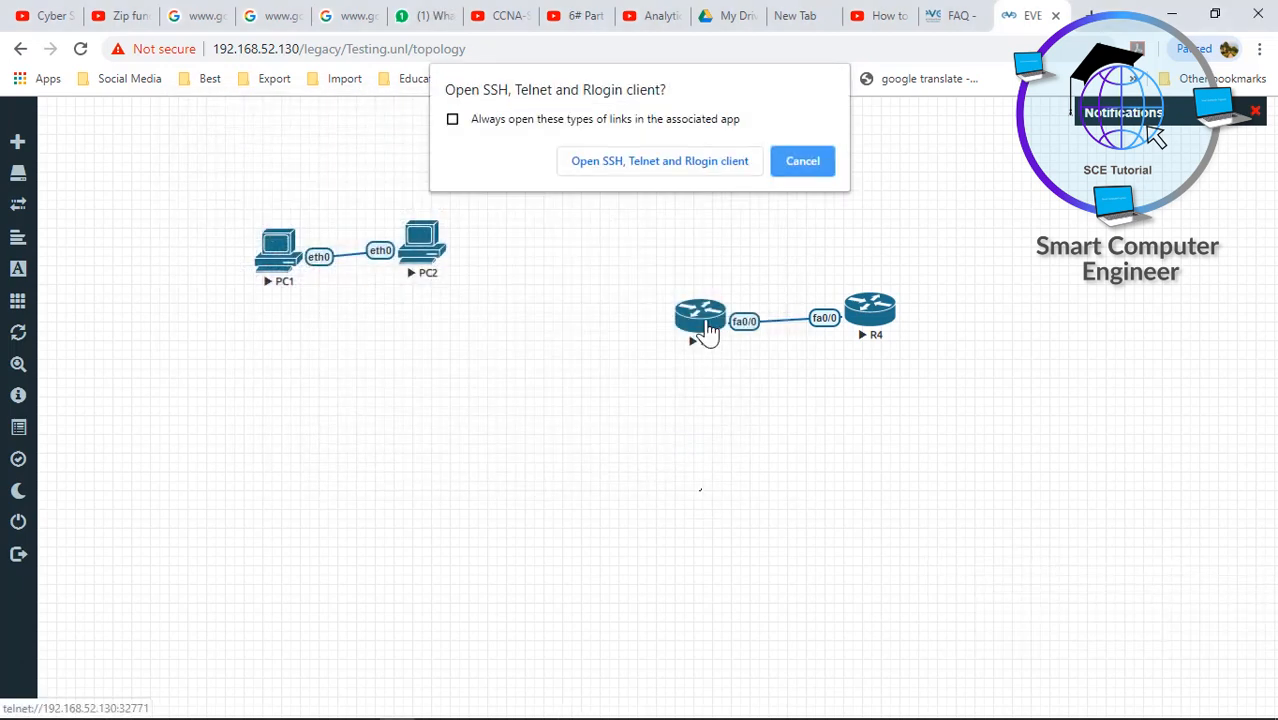
- On R3's console, set hostname R3 via enable and configure terminal, then end and save with wr
{"action": "left_click", "coordinate": [698, 168]}
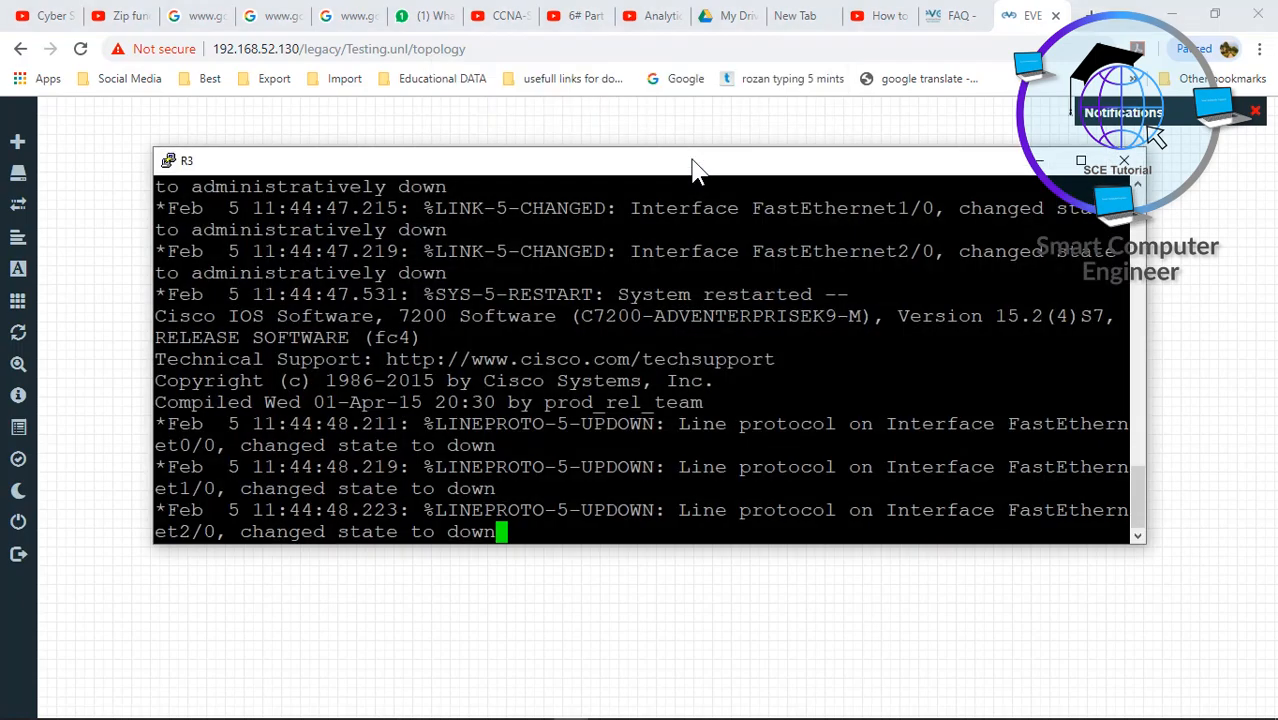
{"action": "key", "text": "Return"}
{"action": "key", "text": "Return"}
{"action": "key", "text": "Return"}
{"action": "key", "text": "Return"}
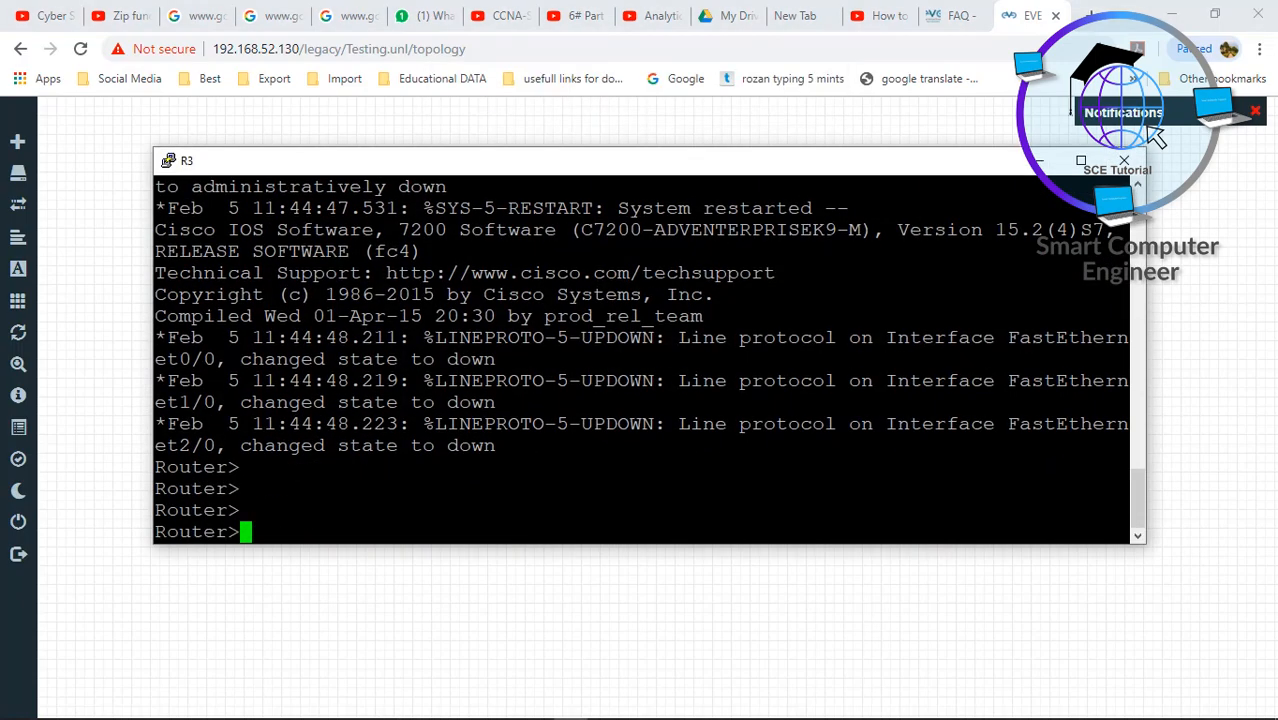
{"action": "type", "text": "en"}
{"action": "key", "text": "Tab"}
{"action": "key", "text": "Return"}
{"action": "type", "text": "conf"}
{"action": "key", "text": "Tab"}
{"action": "key", "text": "Return"}
{"action": "key", "text": "Return"}
{"action": "key", "text": "Return"}
{"action": "key", "text": "Return"}
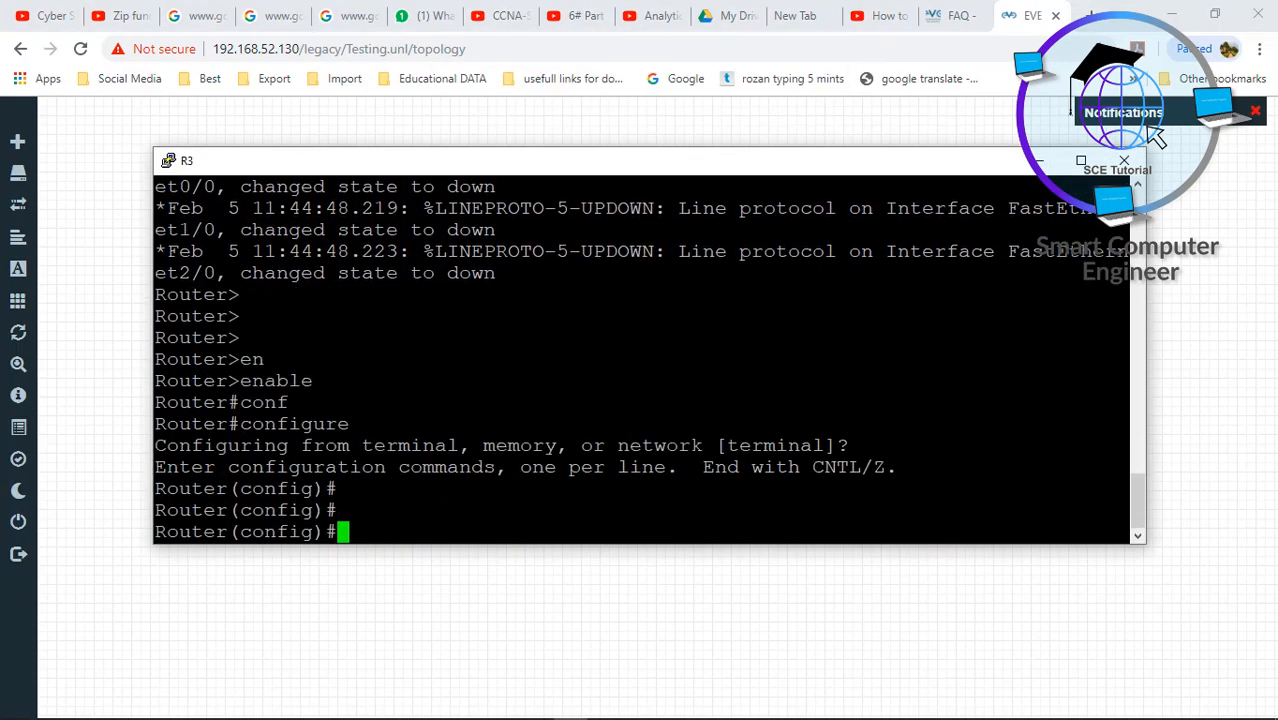
{"action": "type", "text": "Host"}
{"action": "key", "text": "Tab"}
{"action": "type", "text": "R"}
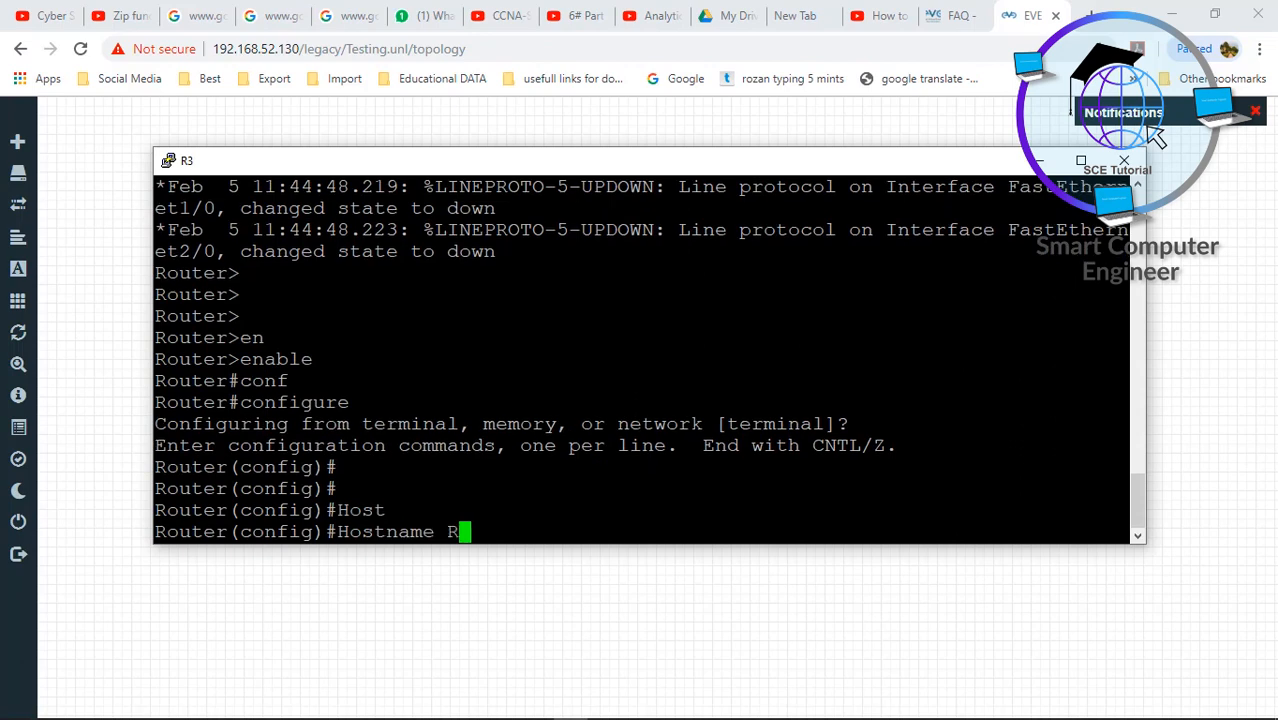
{"action": "type", "text": "3"}
{"action": "key", "text": "Return"}
{"action": "key", "text": "Return"}
{"action": "key", "text": "Return"}
{"action": "type", "text": "end"}
{"action": "key", "text": "Return"}
{"action": "key", "text": "Return"}
{"action": "type", "text": "wr"}
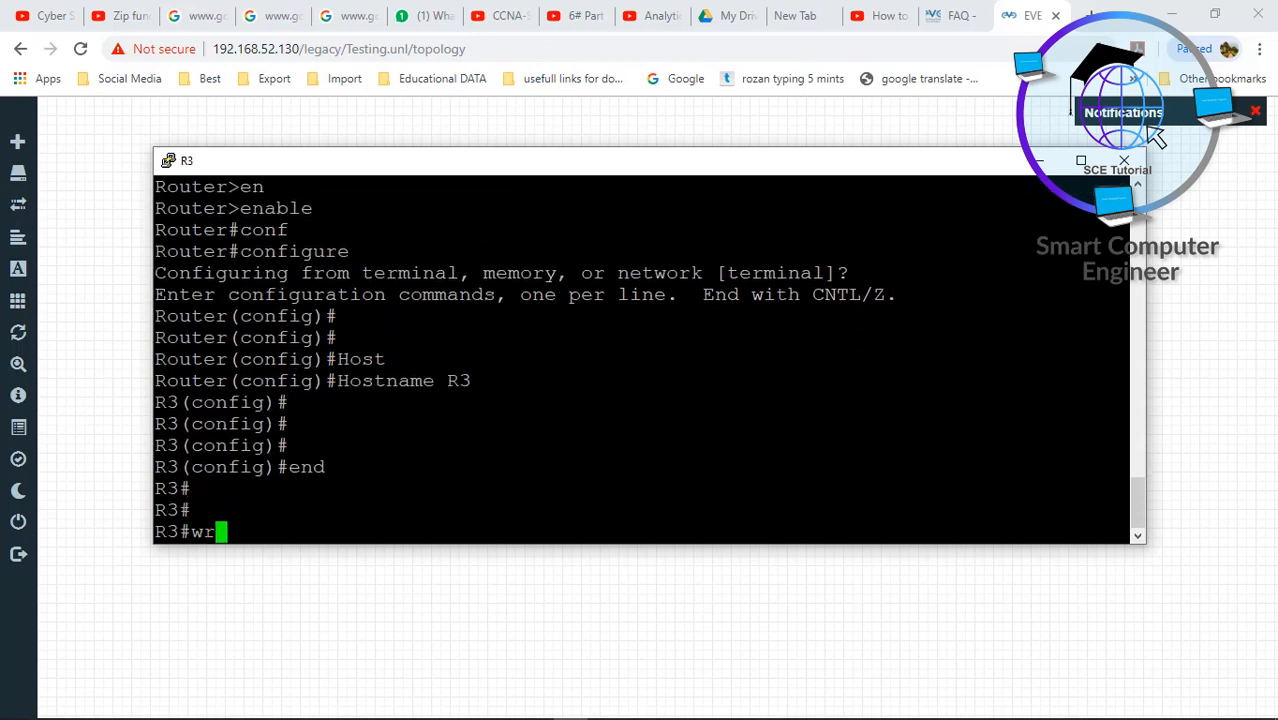
{"action": "key", "text": "Return"}
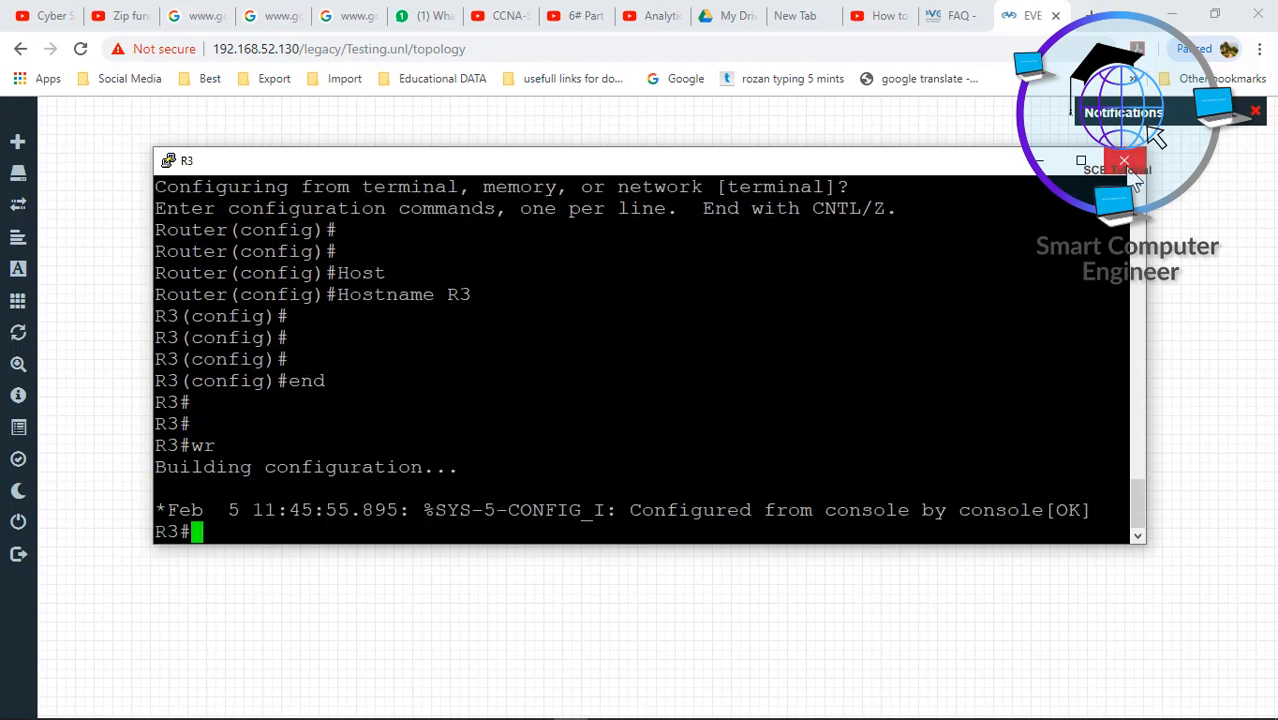
- Close R3's console, relaunch it, and close it again
{"action": "left_click", "coordinate": [1124, 161]}
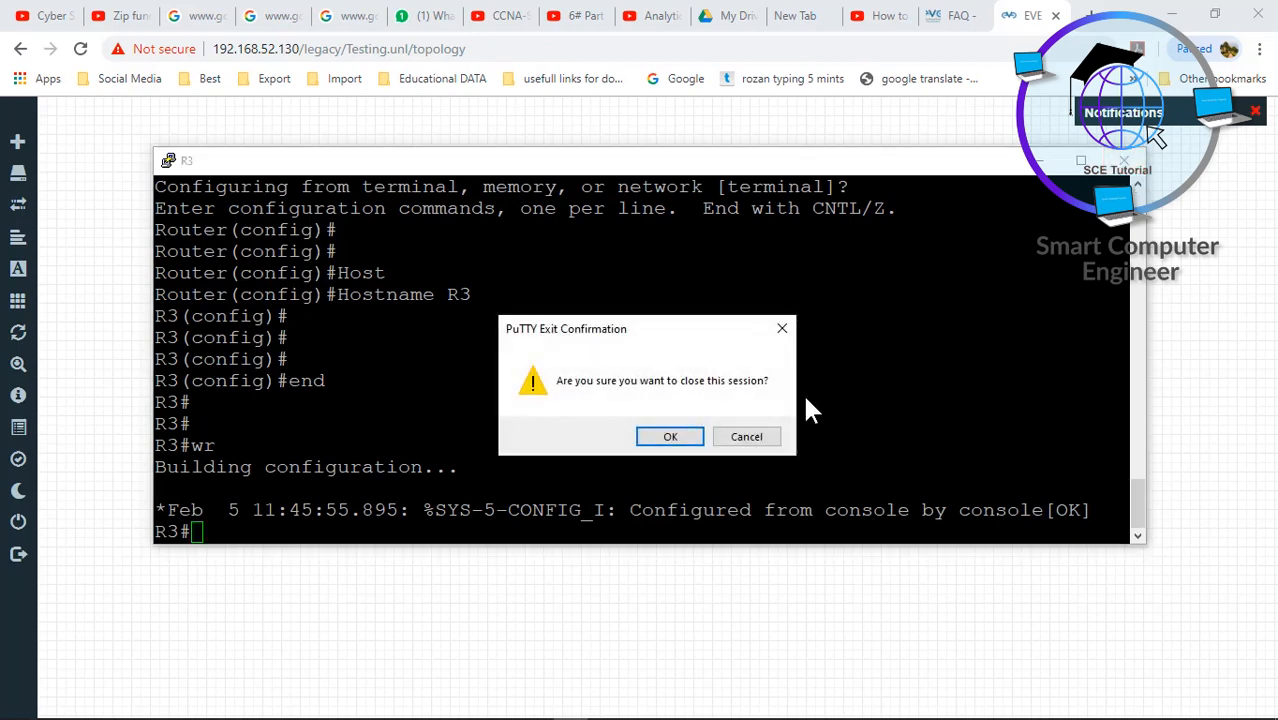
{"action": "left_click", "coordinate": [677, 440]}
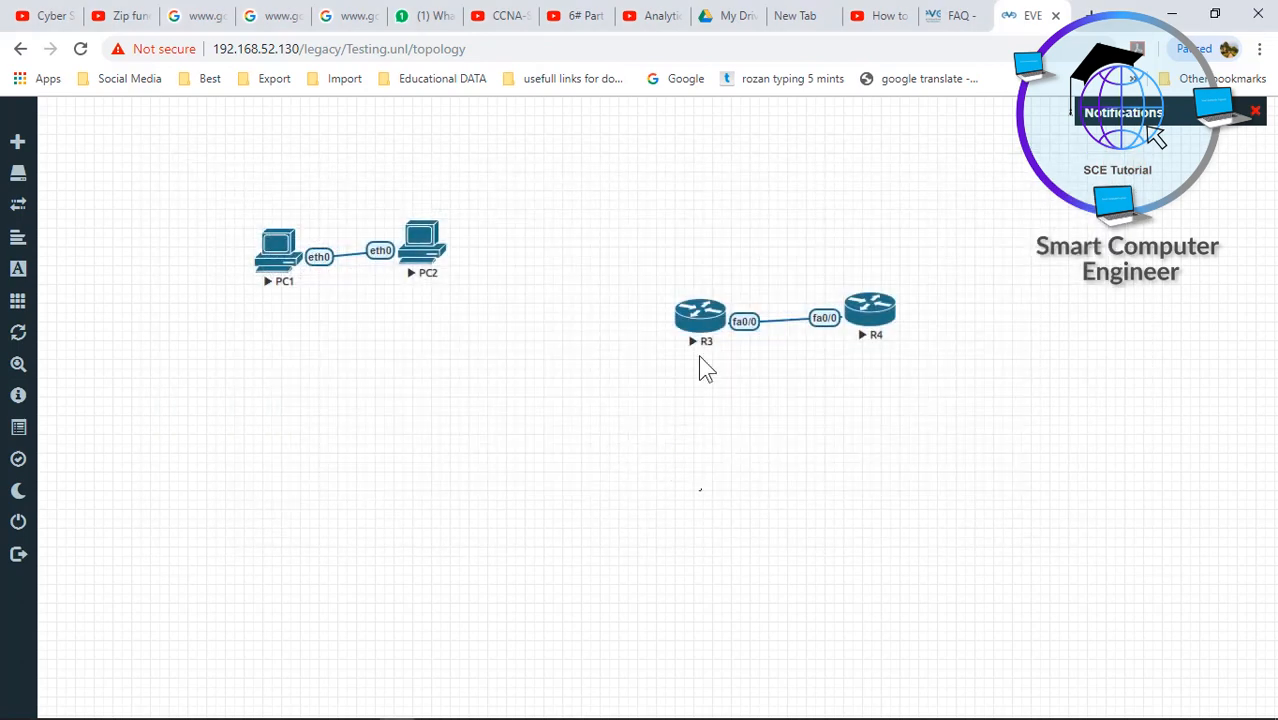
{"action": "left_click", "coordinate": [706, 325]}
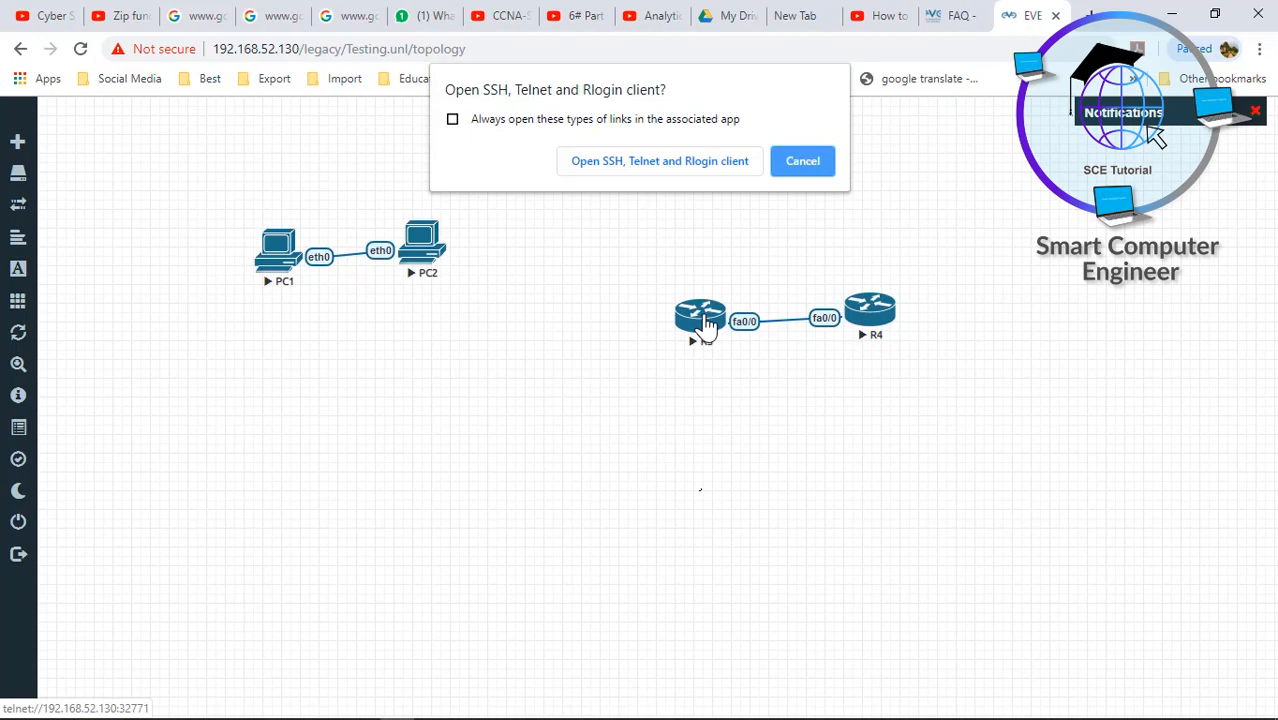
{"action": "left_click", "coordinate": [686, 162]}
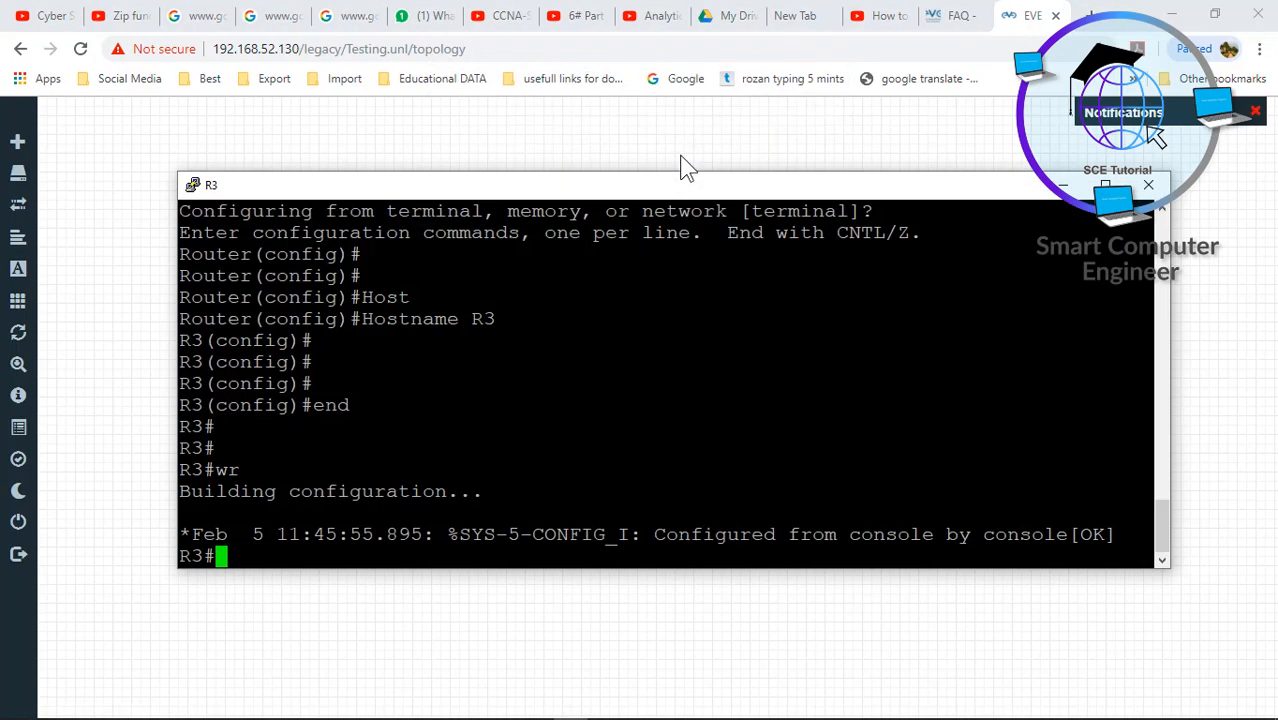
{"action": "left_click", "coordinate": [1148, 185]}
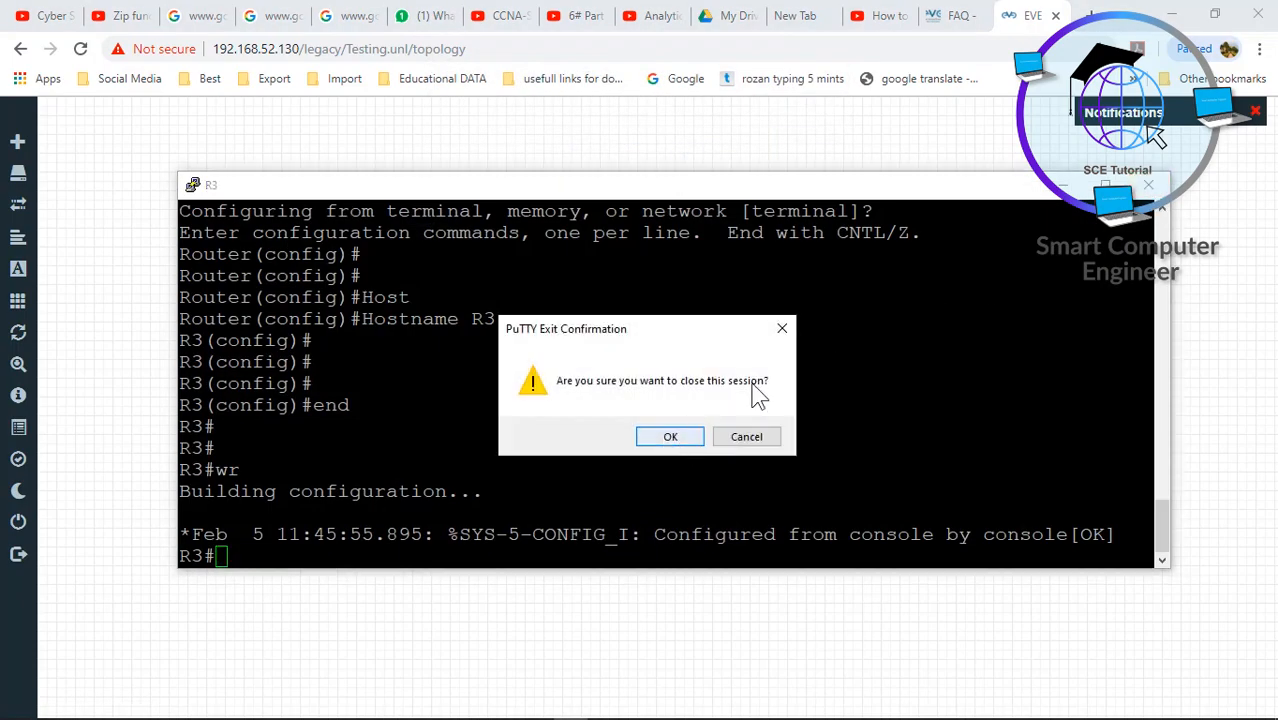
{"action": "left_click", "coordinate": [669, 440]}
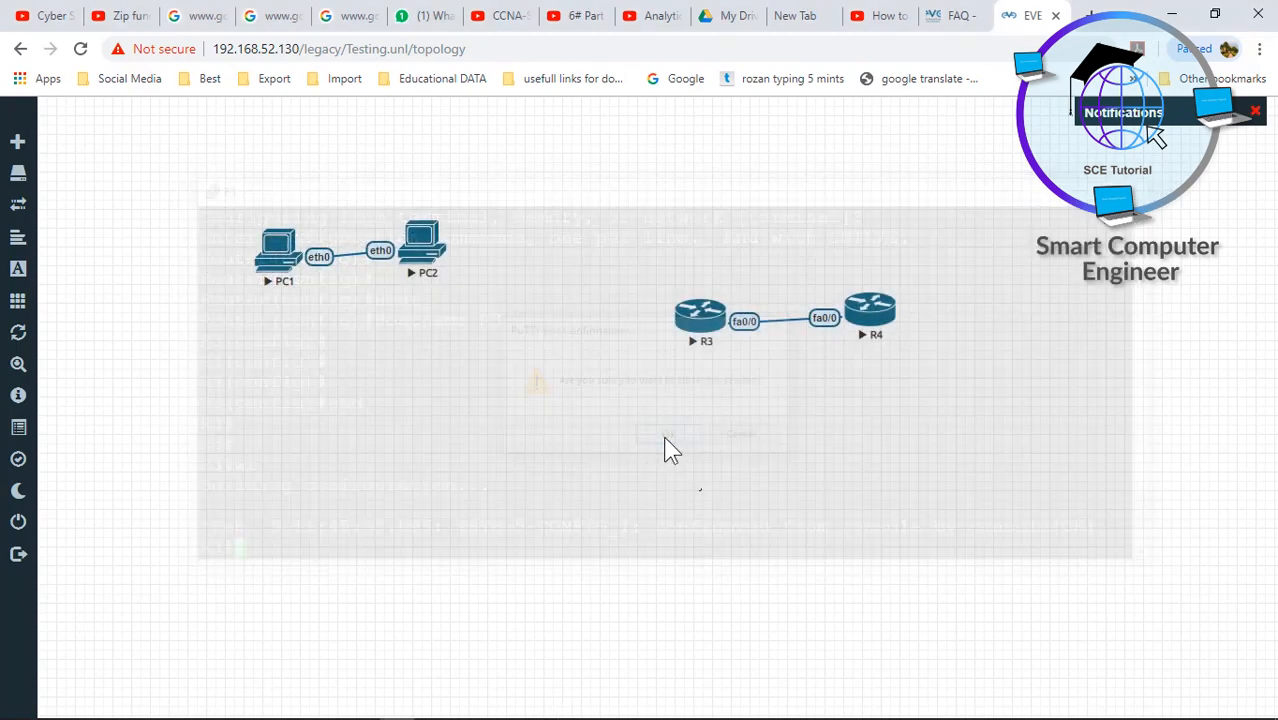
- Select R3 on the canvas and relaunch its telnet console
{"action": "left_click", "coordinate": [705, 314]}
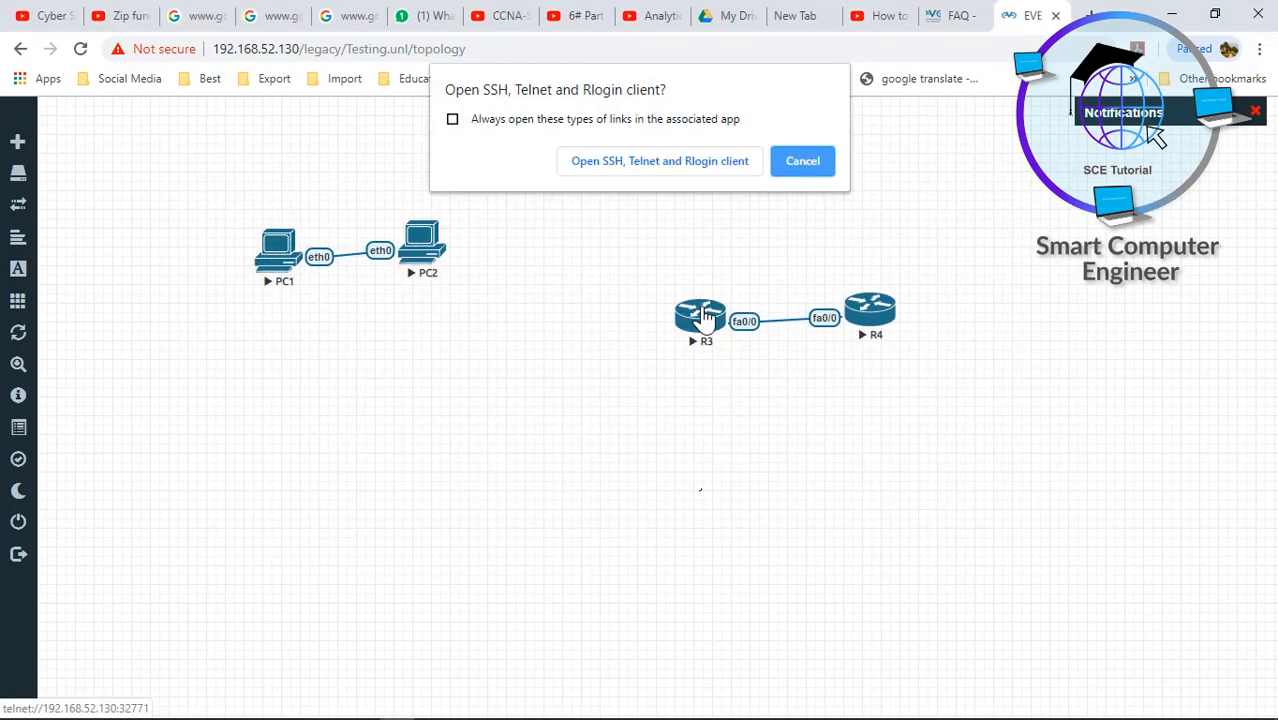
{"action": "left_click_drag", "start_coordinate": [795, 154], "coordinate": [689, 324]}
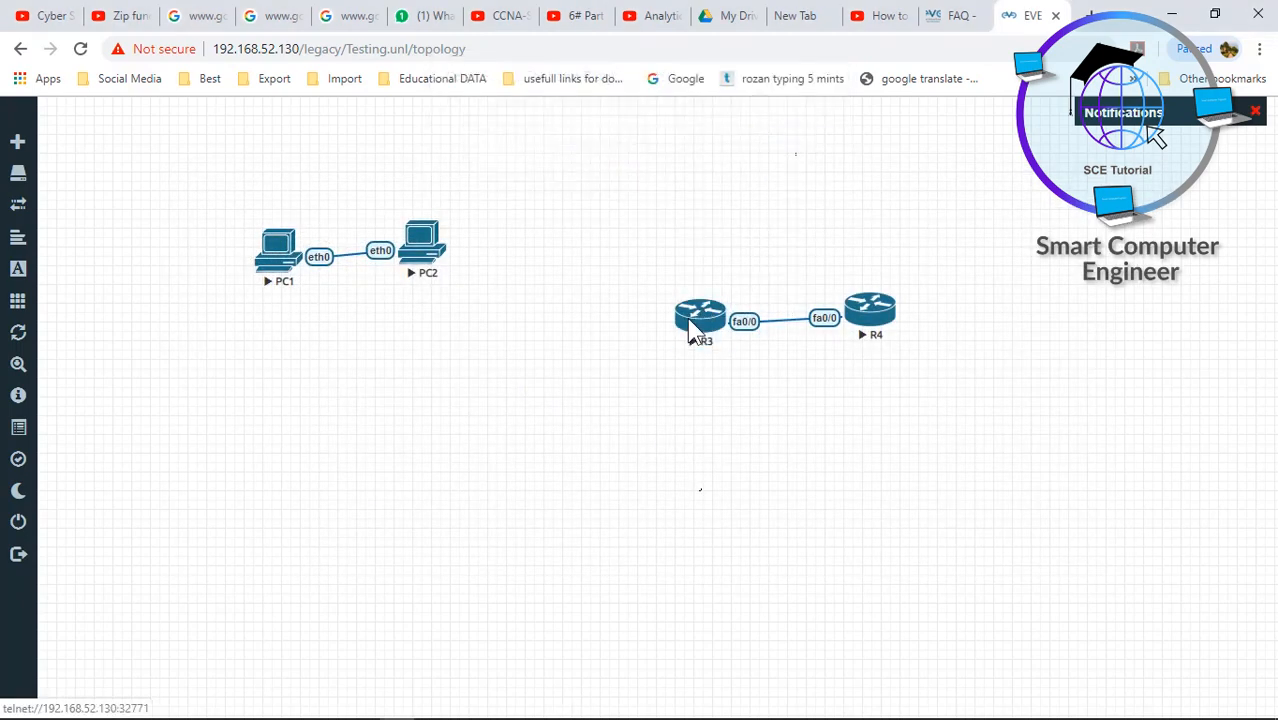
{"action": "right_click", "coordinate": [690, 325]}
{"action": "left_click", "coordinate": [676, 330]}
{"action": "left_click", "coordinate": [681, 334]}
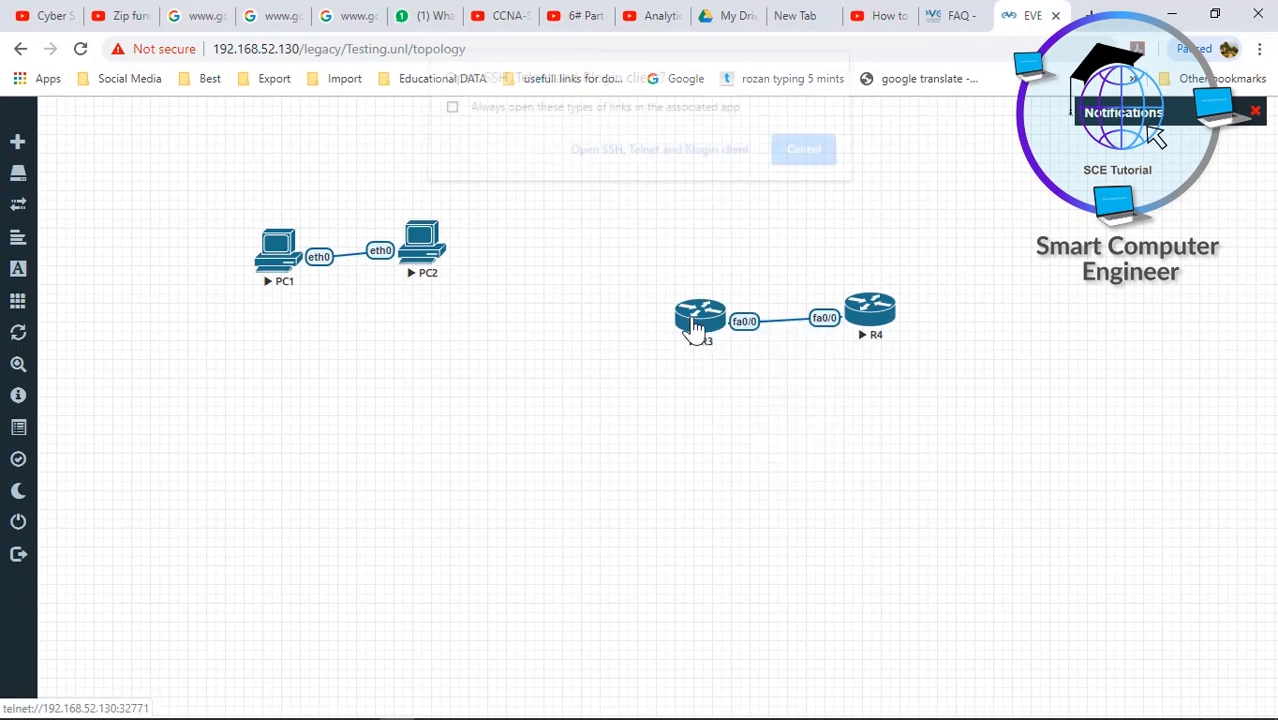
{"action": "left_click", "coordinate": [684, 170]}
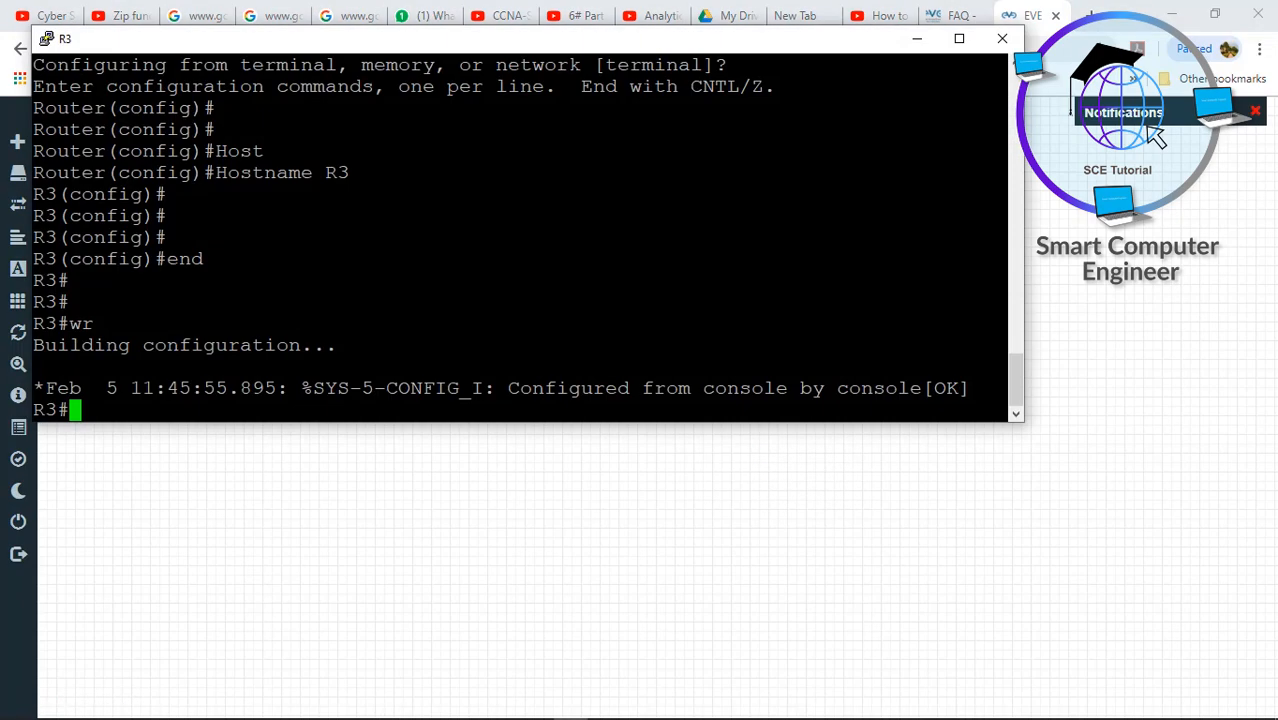
- Uncheck 'Window closes on ALT-F4' in the console's Behaviour settings and apply
{"action": "right_click", "coordinate": [655, 50]}
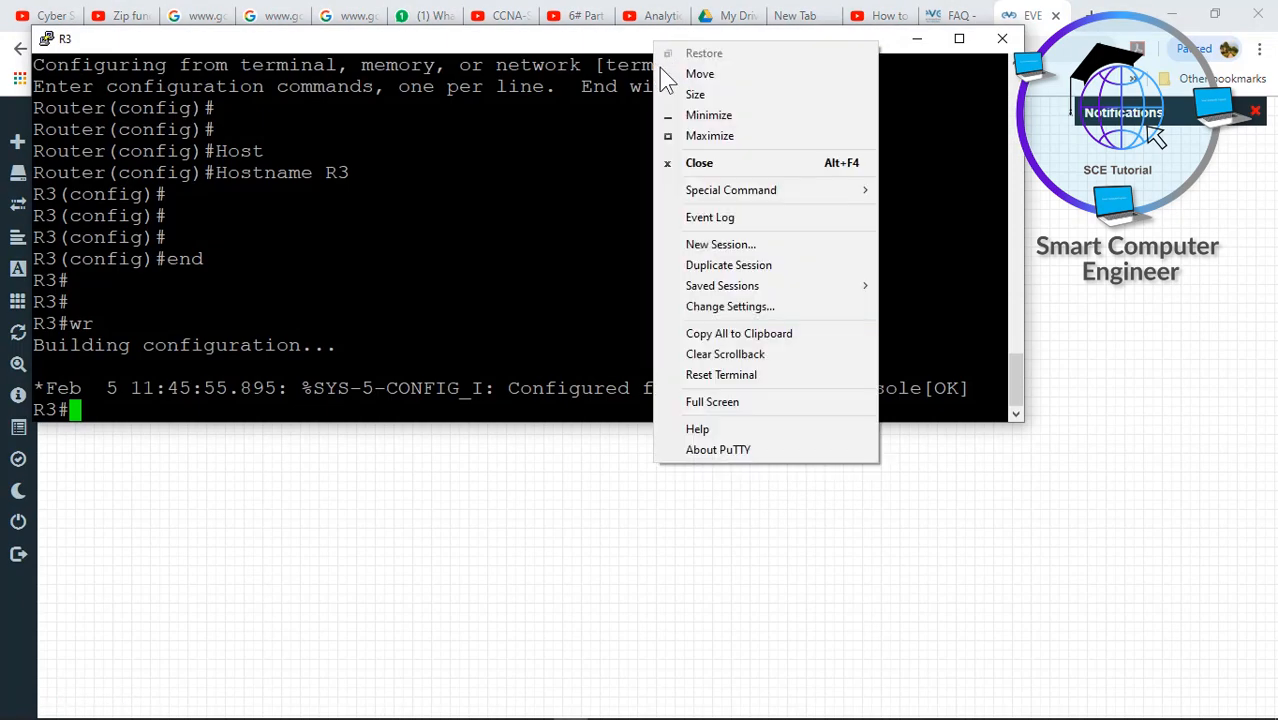
{"action": "left_click", "coordinate": [731, 307]}
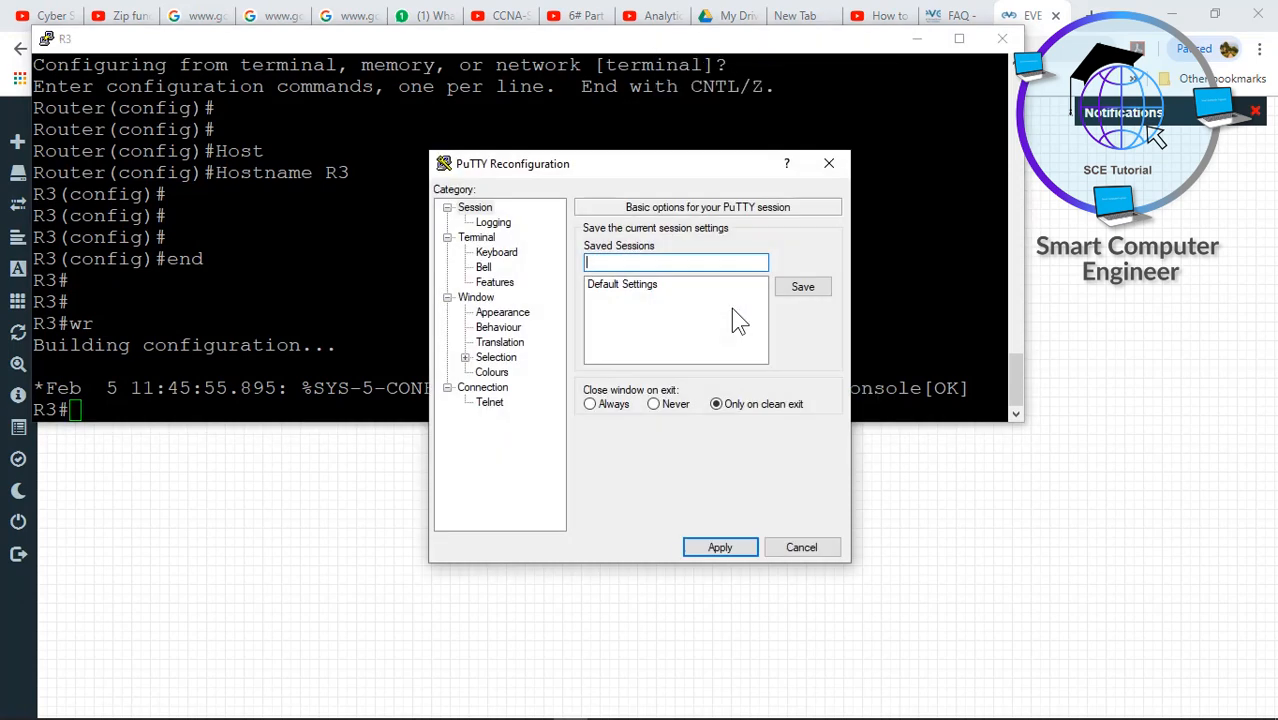
{"action": "left_click", "coordinate": [496, 330]}
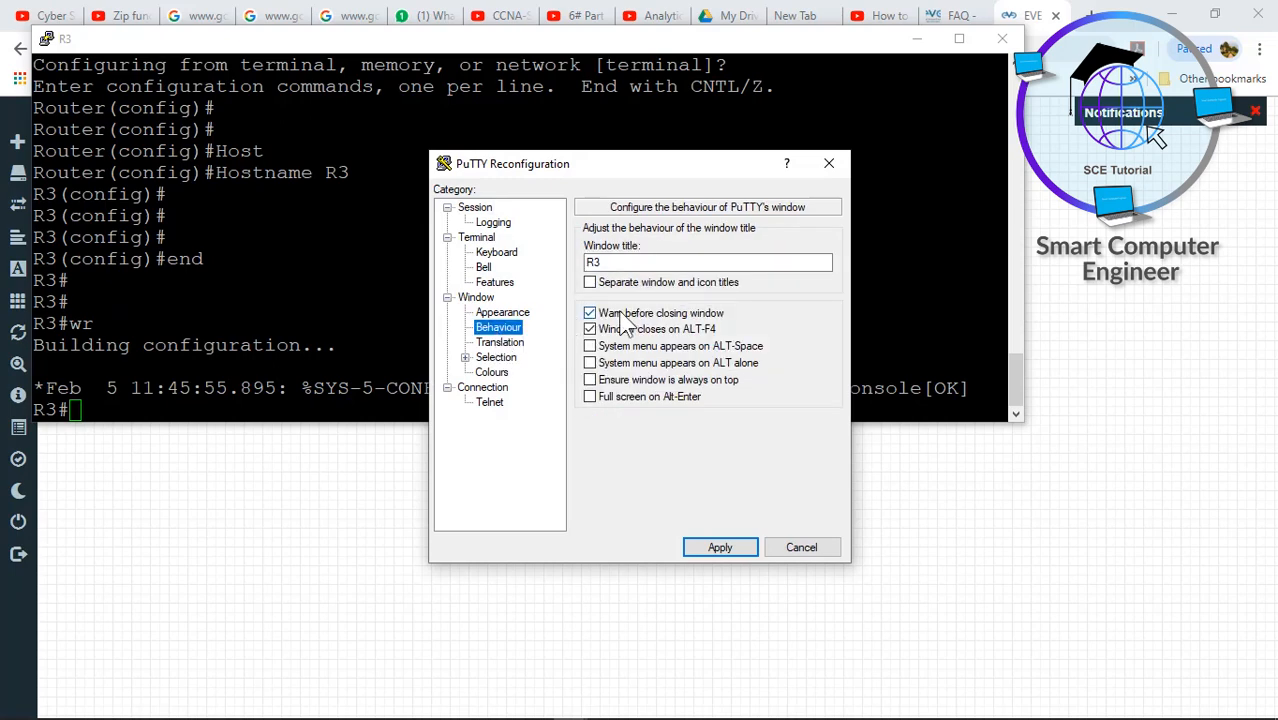
{"action": "left_click", "coordinate": [590, 329]}
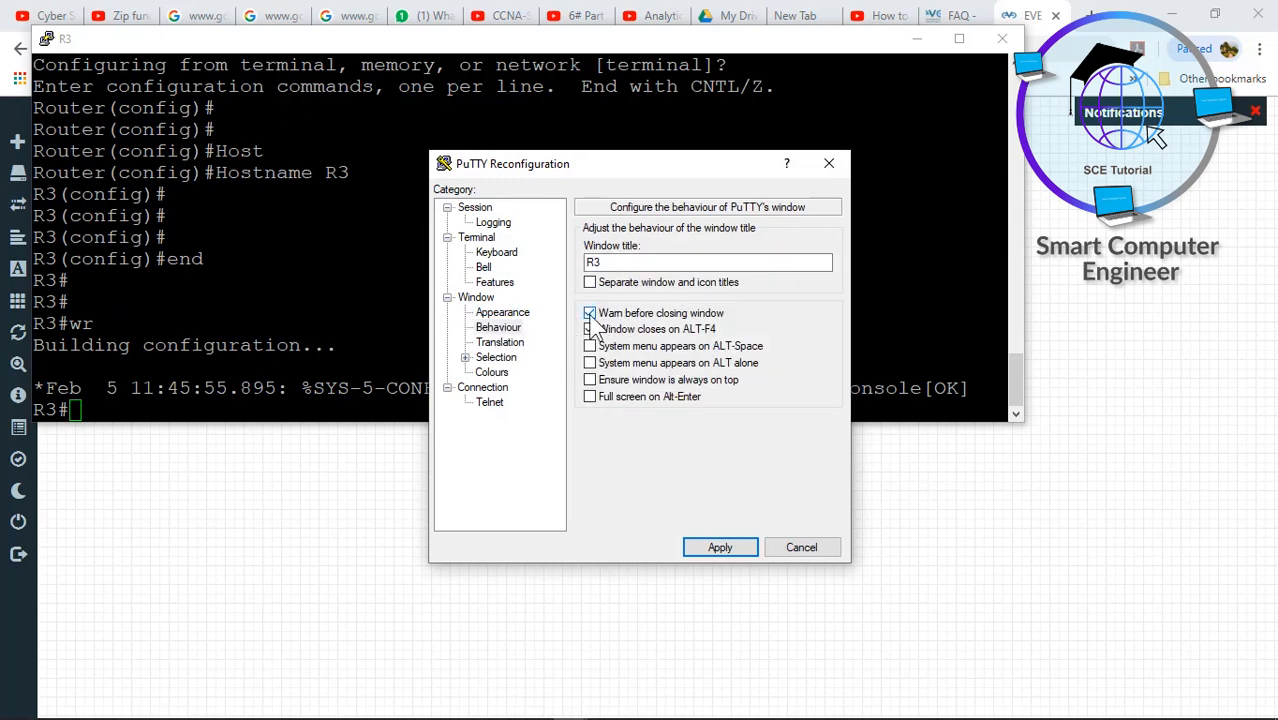
{"action": "left_click", "coordinate": [703, 548]}
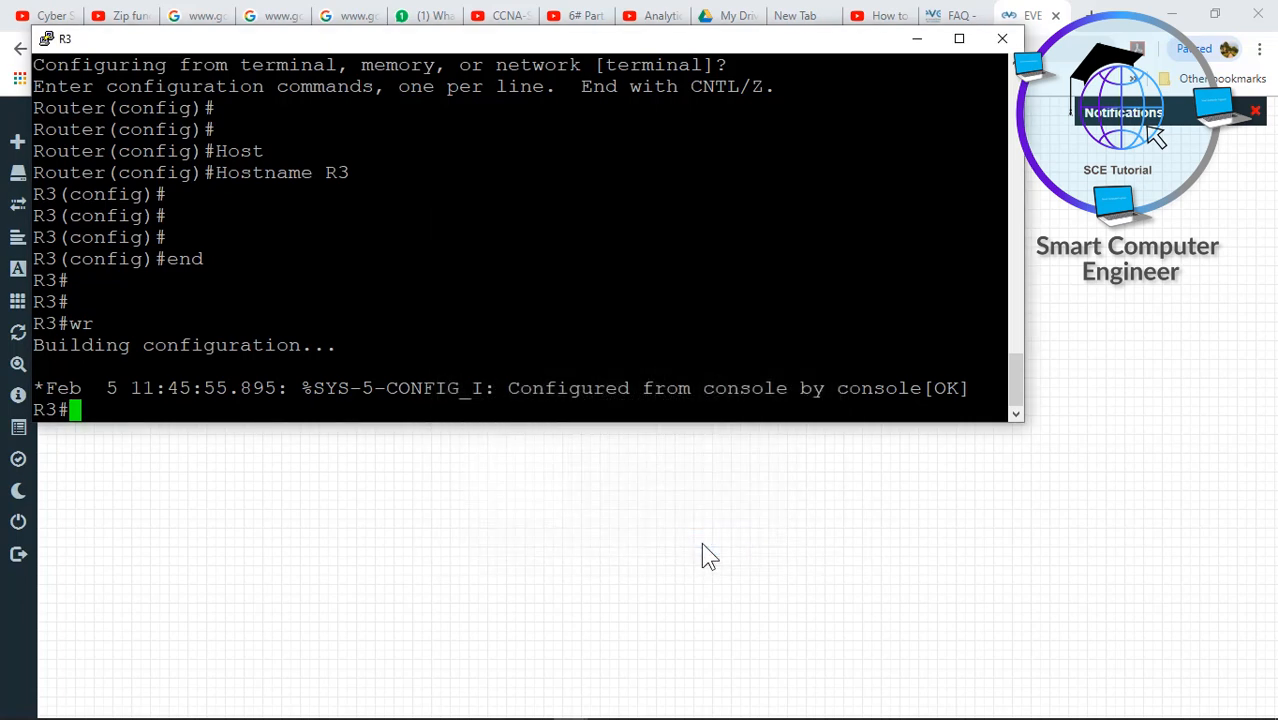
- Save the changed behaviour into the Default Settings profile and apply it
{"action": "right_click", "coordinate": [725, 52]}
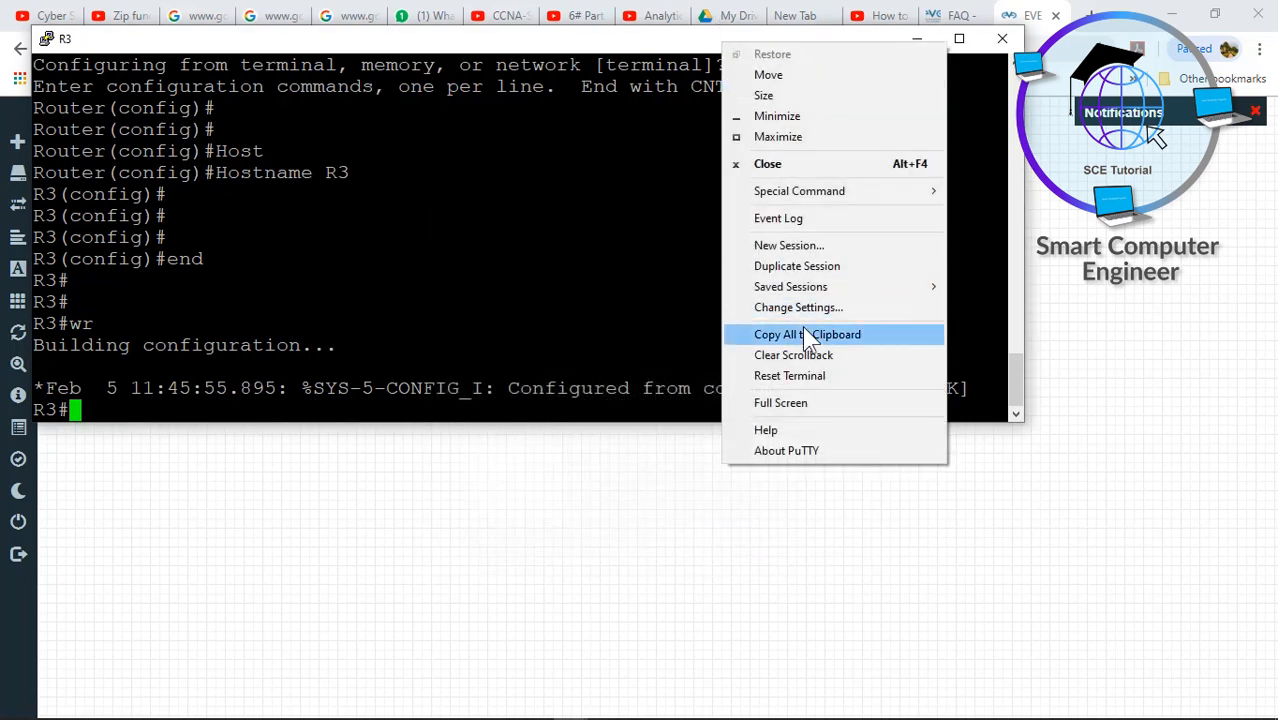
{"action": "left_click", "coordinate": [795, 310]}
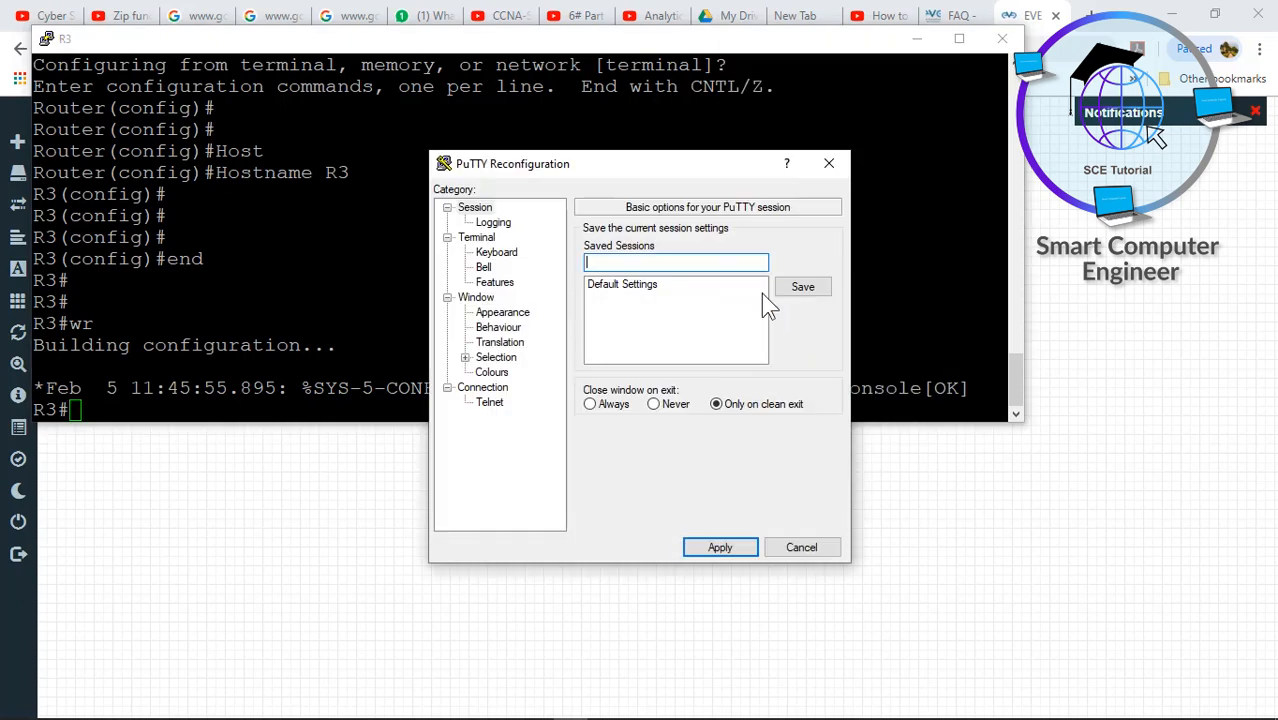
{"action": "left_click", "coordinate": [640, 287]}
{"action": "left_click", "coordinate": [820, 288]}
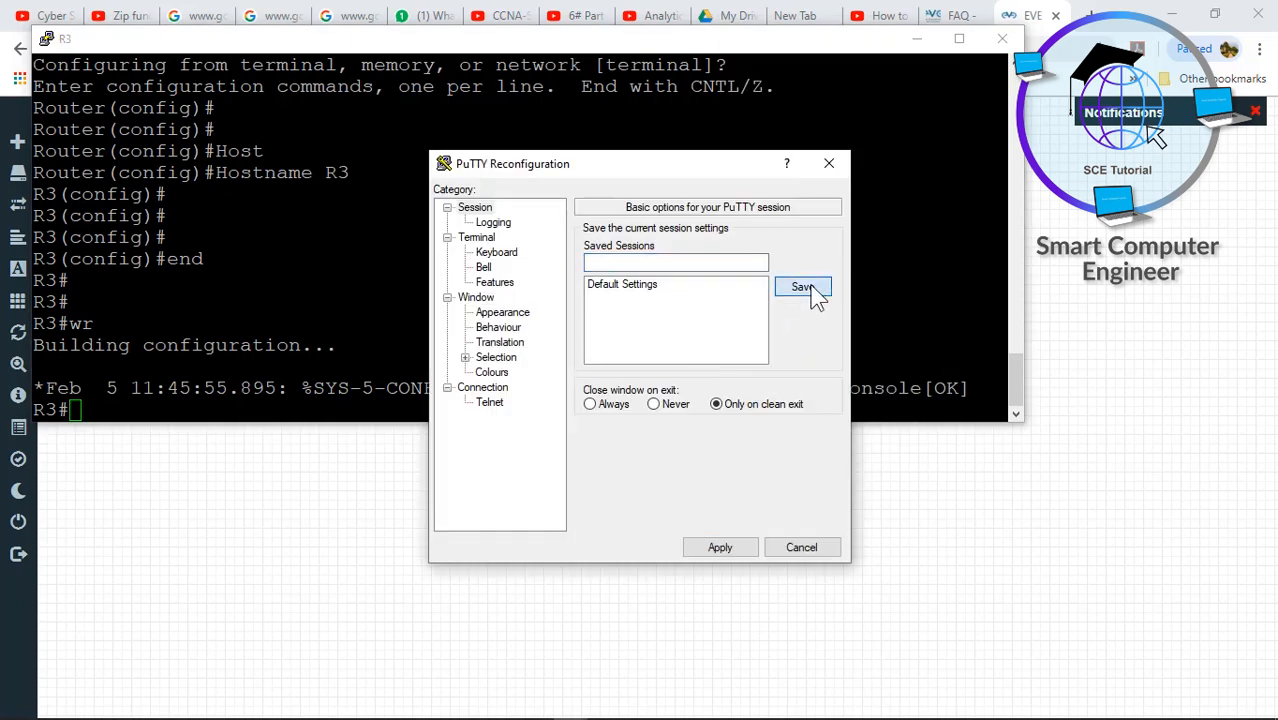
{"action": "left_click", "coordinate": [720, 550]}
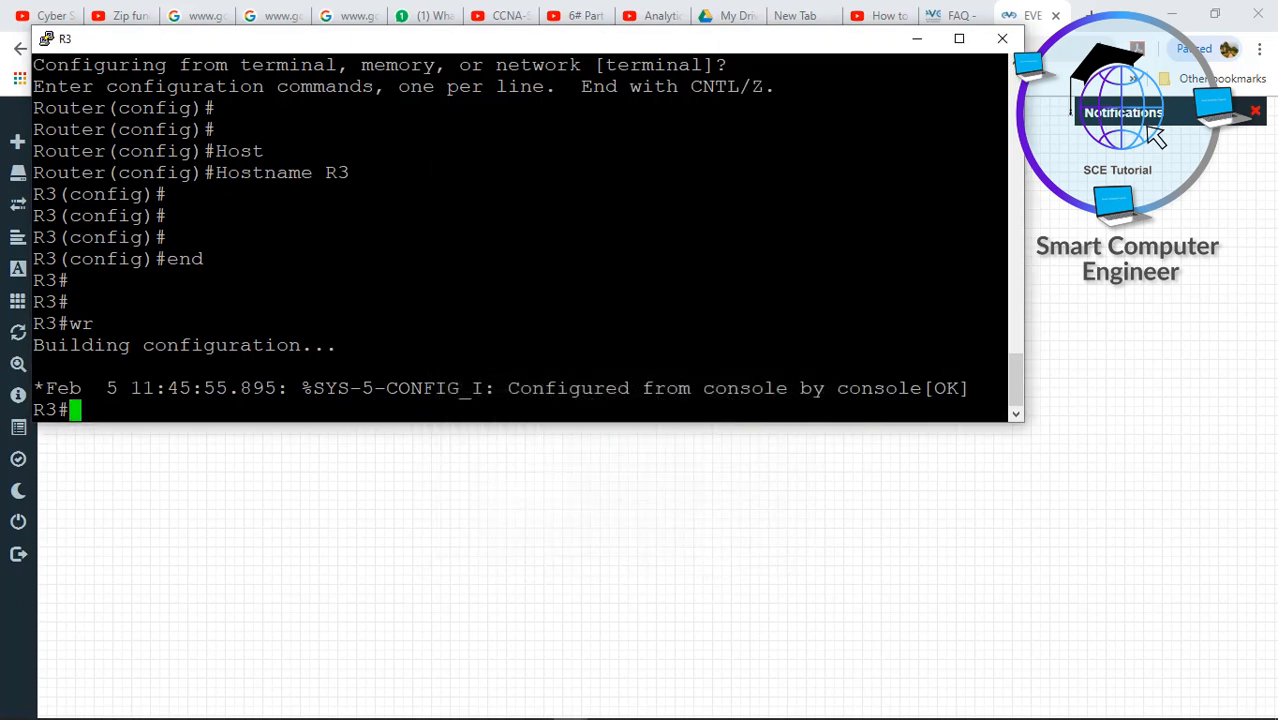
- Close the R3 console, then open and close R4's console
{"action": "left_click", "coordinate": [1002, 38]}
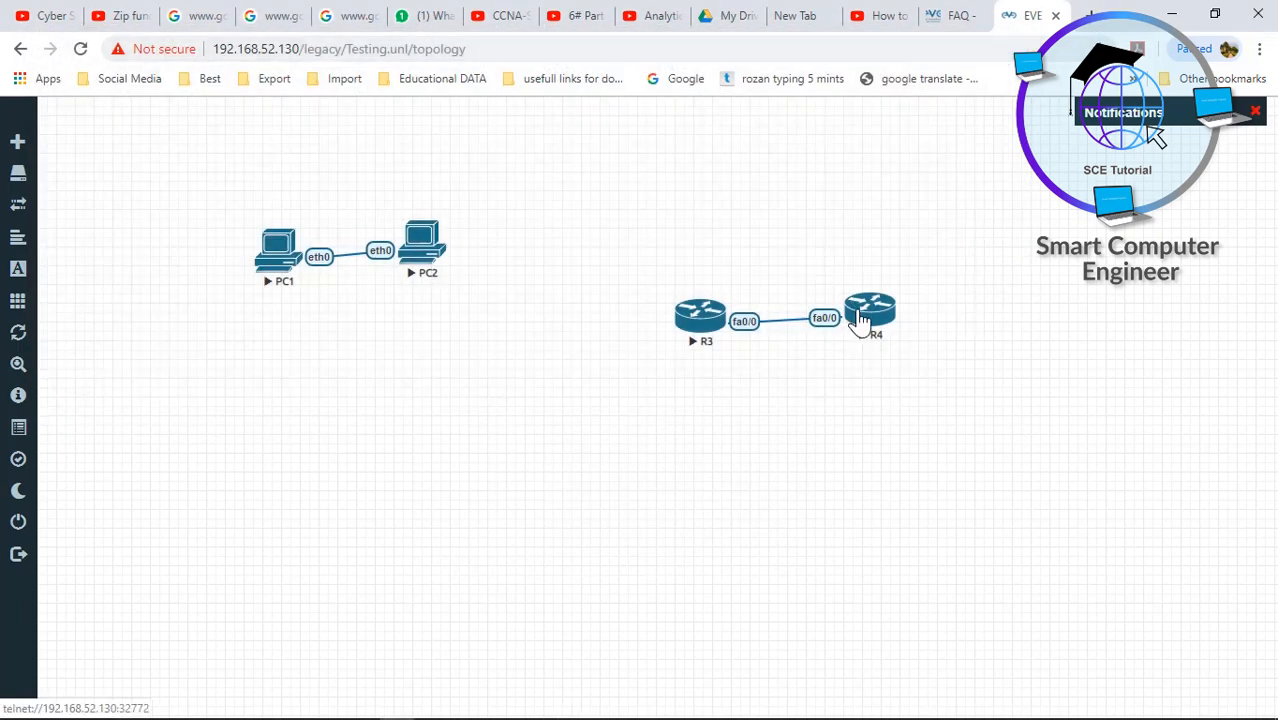
{"action": "left_click", "coordinate": [860, 320]}
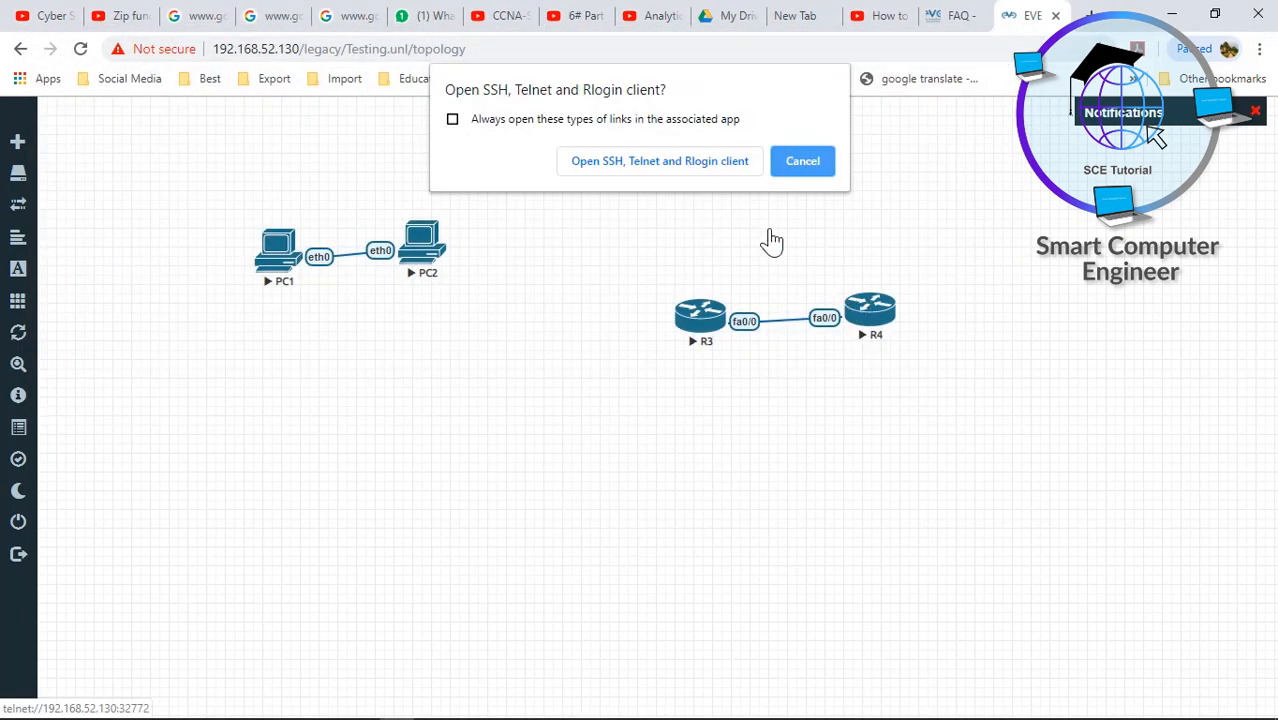
{"action": "left_click", "coordinate": [727, 163]}
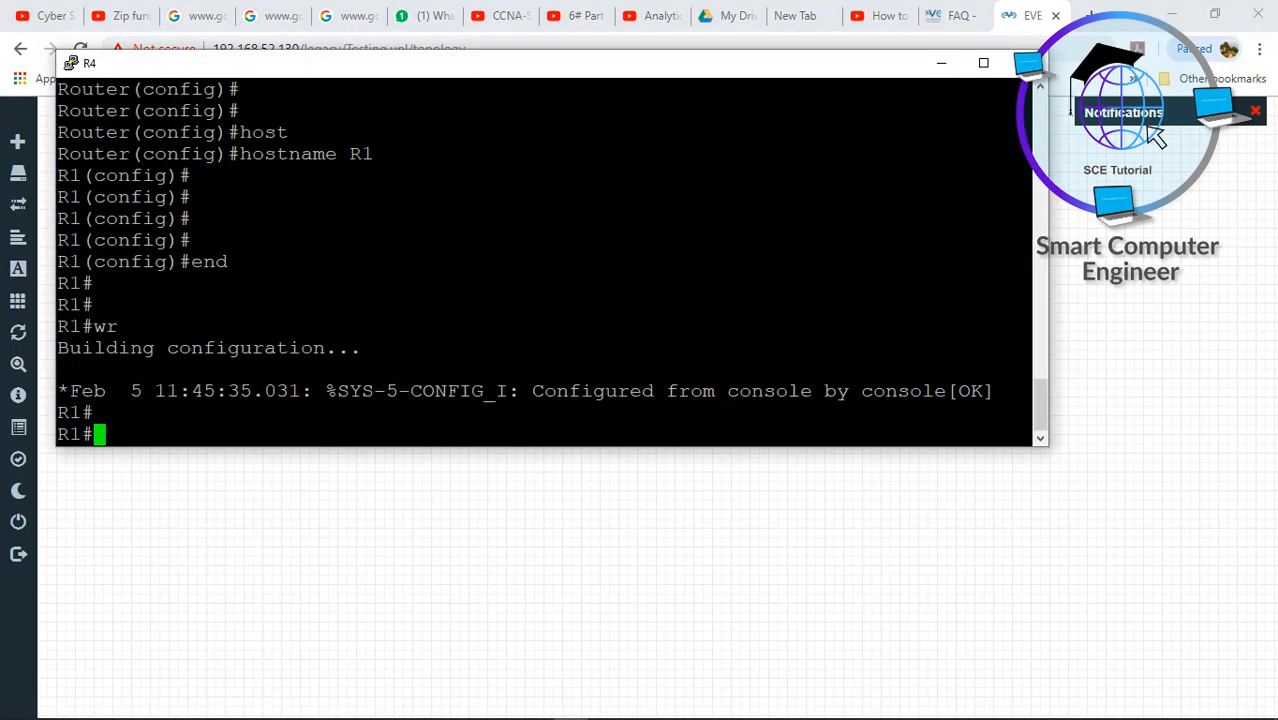
{"action": "left_click", "coordinate": [1020, 63]}
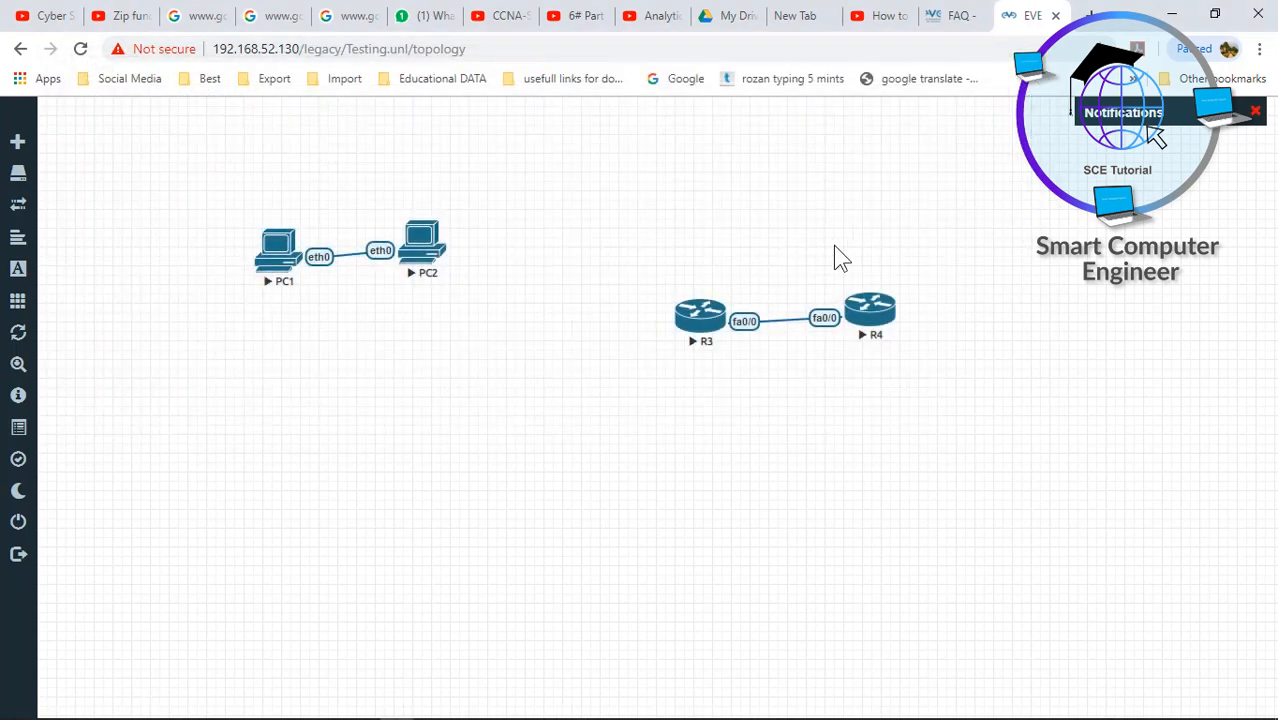
{"action": "right_click", "coordinate": [612, 334]}
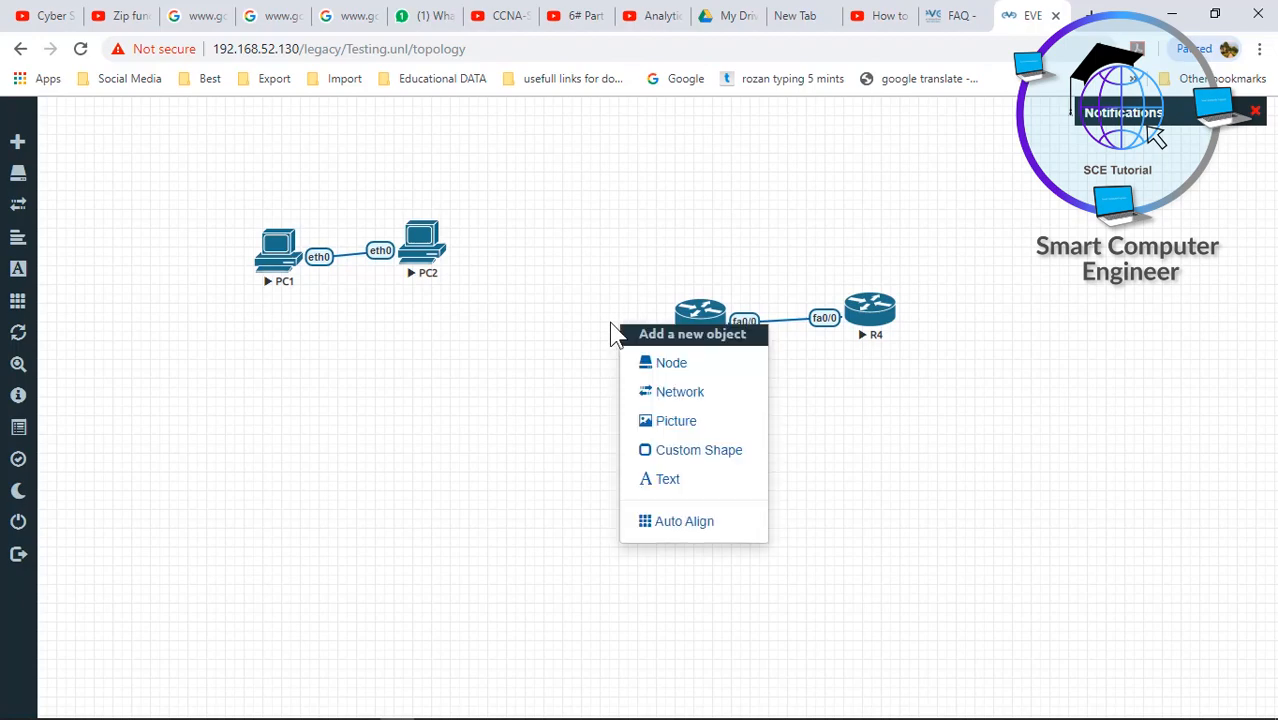
{"action": "left_click", "coordinate": [647, 369]}
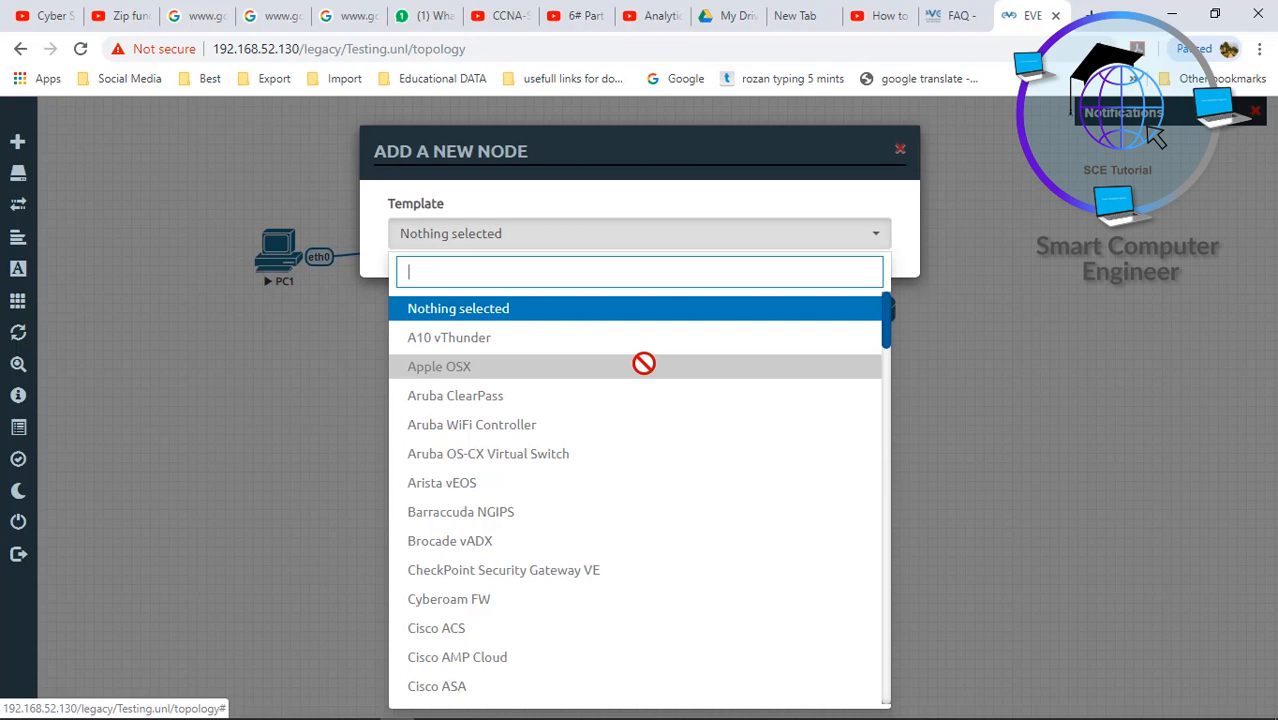
{"action": "type", "text": "iol"}
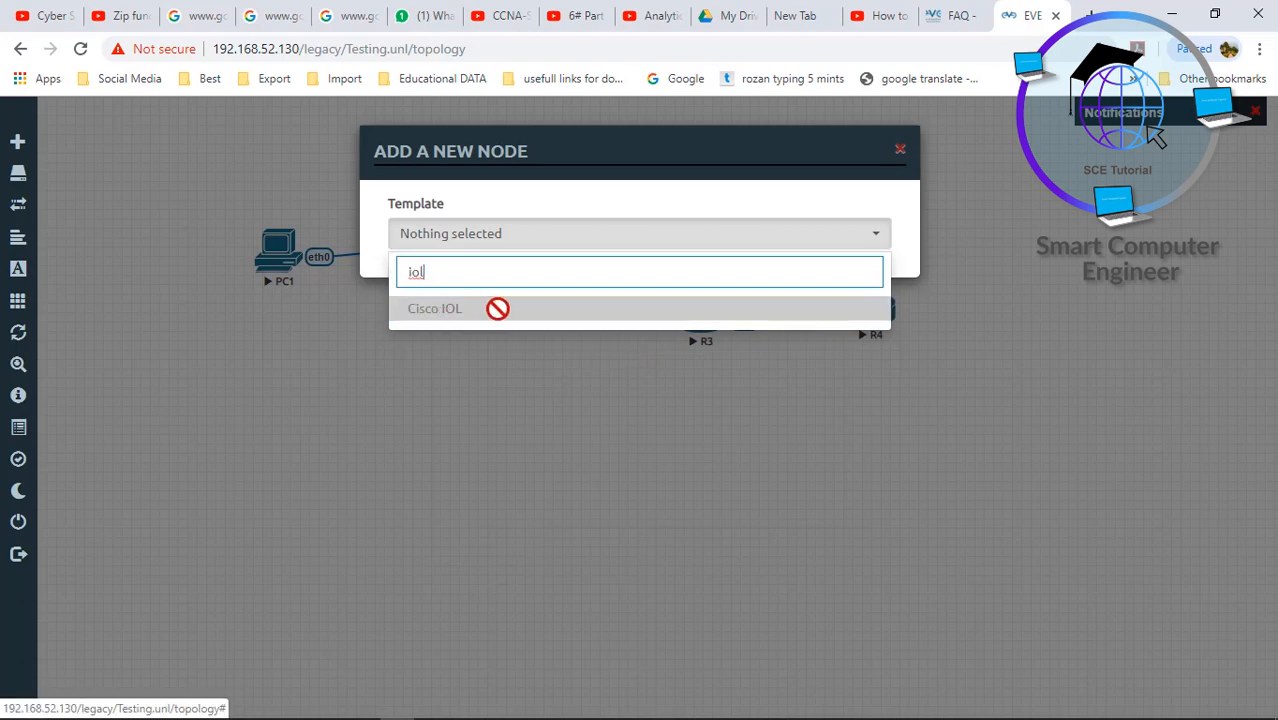
{"action": "left_click", "coordinate": [541, 473]}
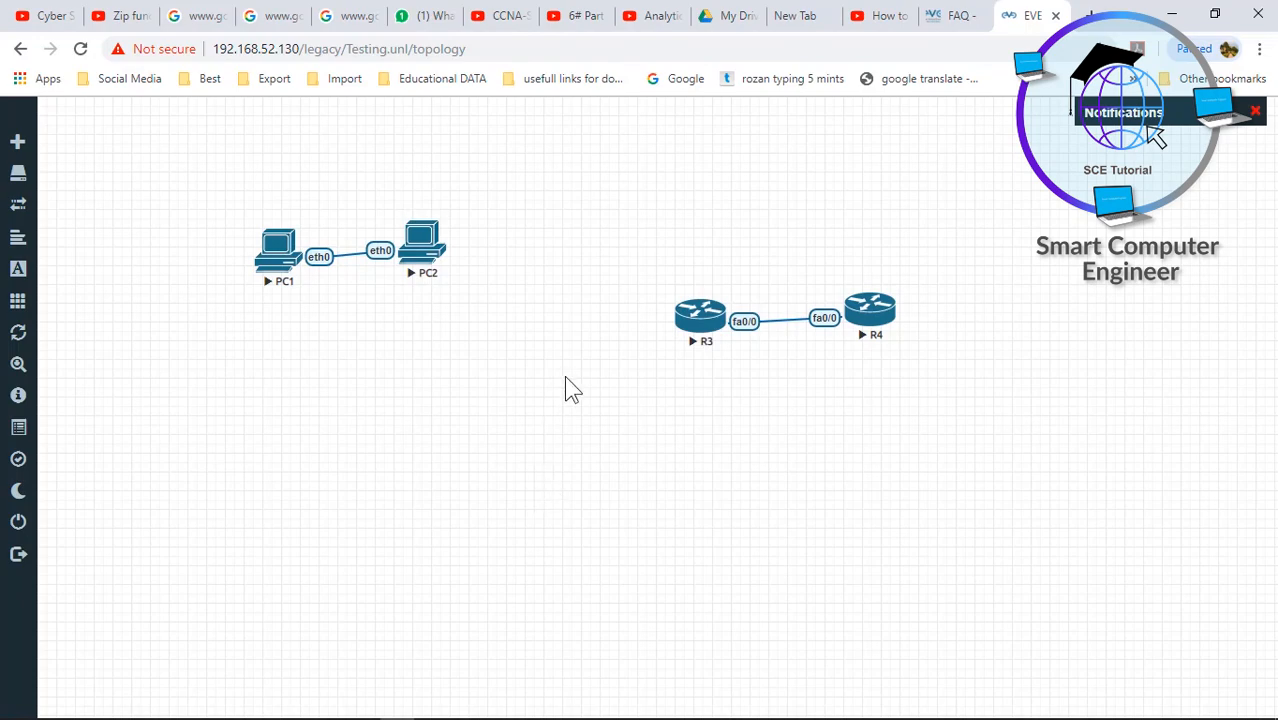
- In WinSCP, open the iol folders on both the local and remote sides
{"action": "left_click", "coordinate": [540, 692]}
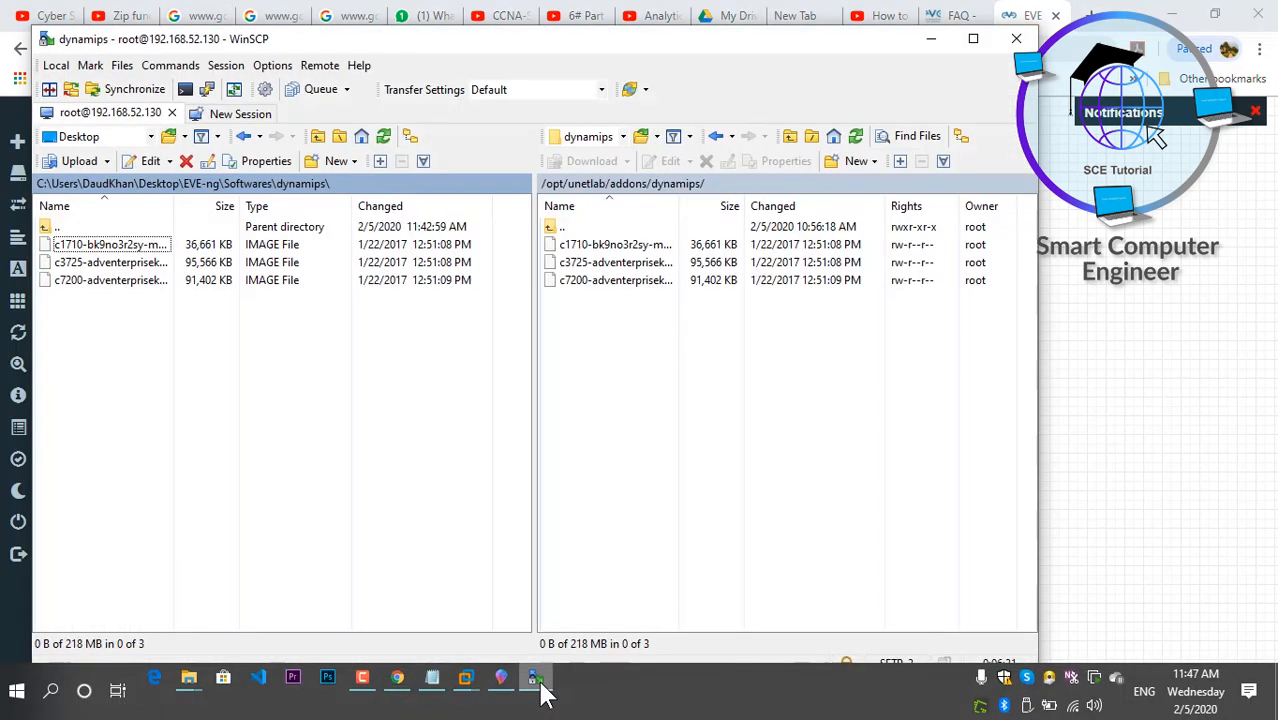
{"action": "double_click", "coordinate": [558, 227]}
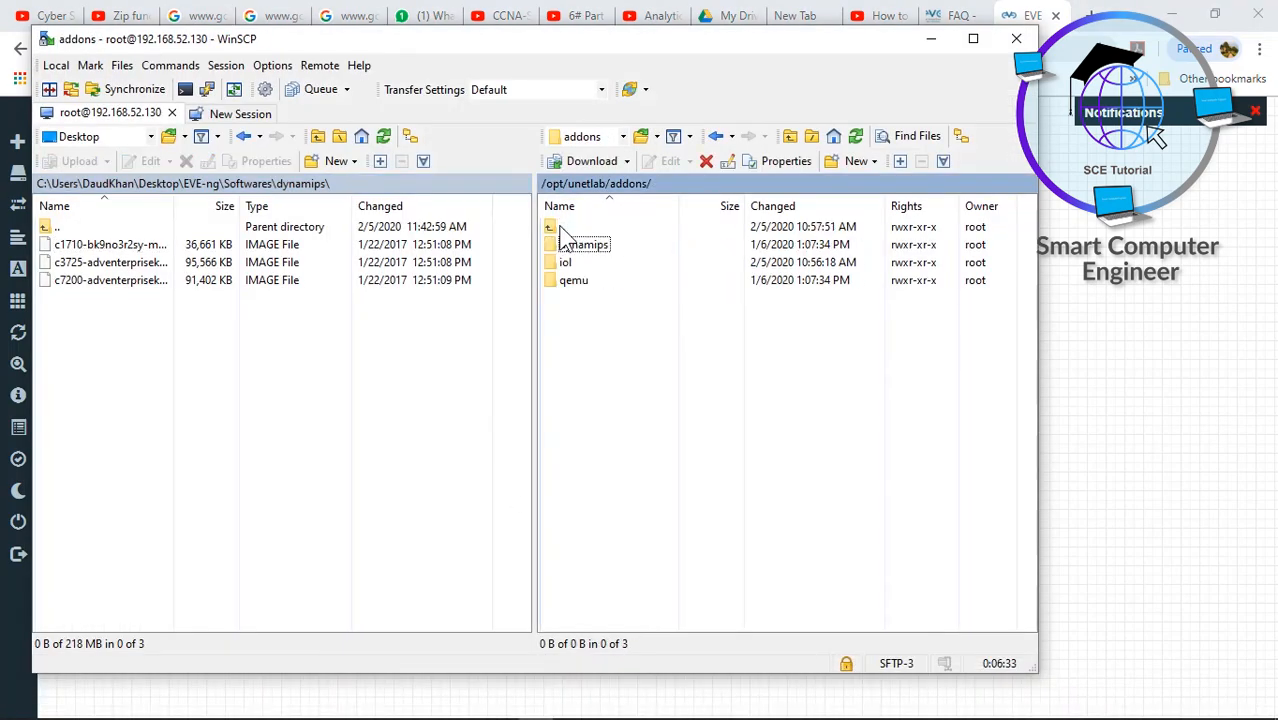
{"action": "double_click", "coordinate": [58, 230]}
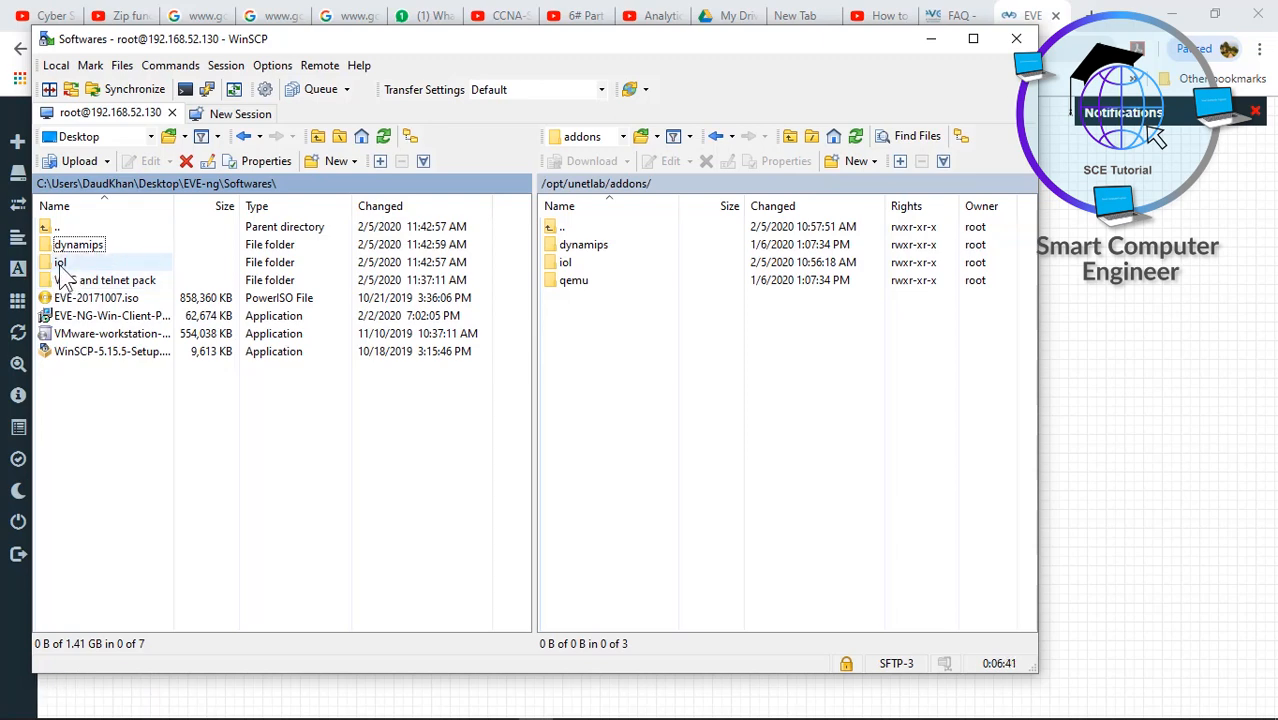
{"action": "double_click", "coordinate": [60, 263]}
{"action": "double_click", "coordinate": [560, 263]}
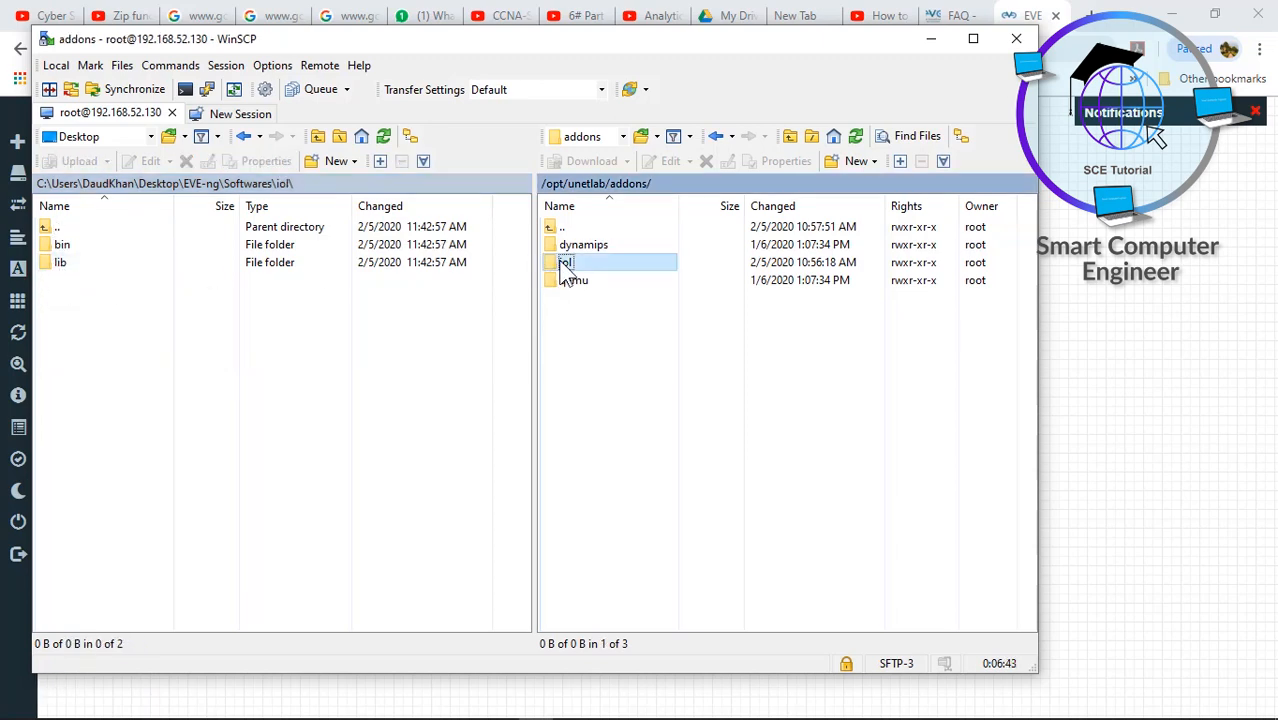
{"action": "left_click", "coordinate": [68, 312]}
{"action": "left_click_drag", "start_coordinate": [62, 302], "coordinate": [73, 245]}
{"action": "right_click", "coordinate": [62, 249]}
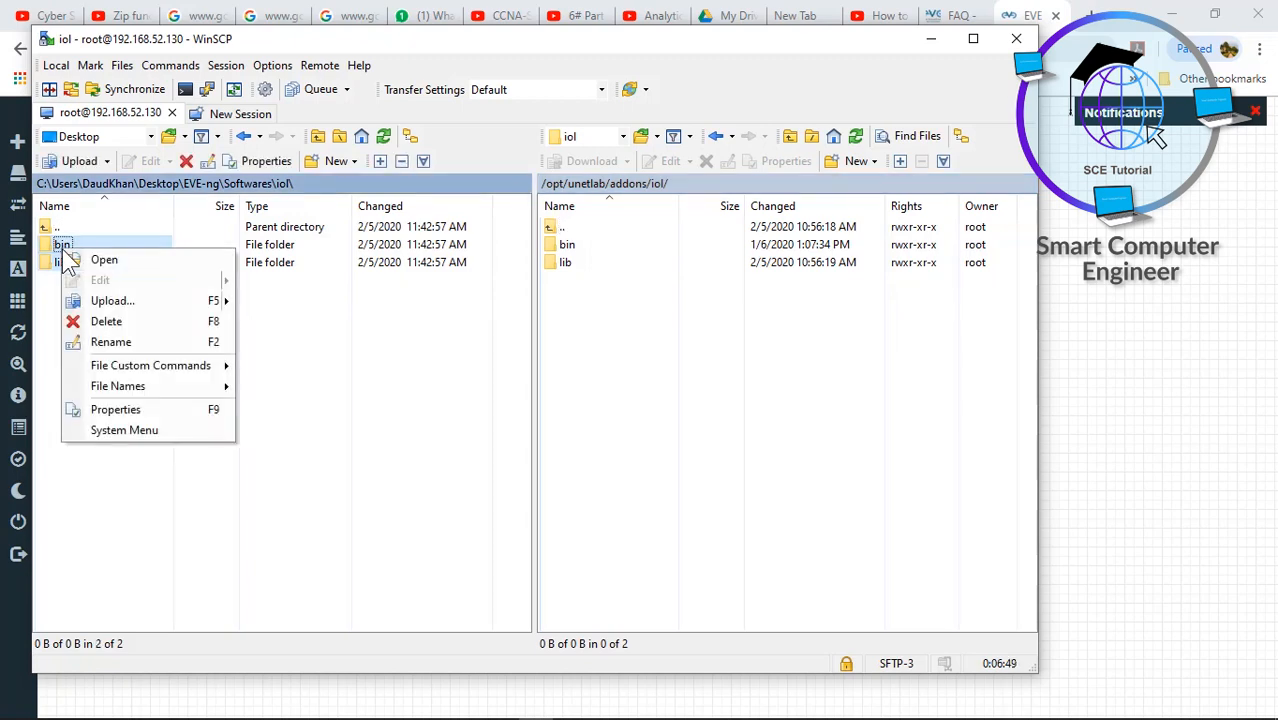
{"action": "left_click", "coordinate": [206, 516]}
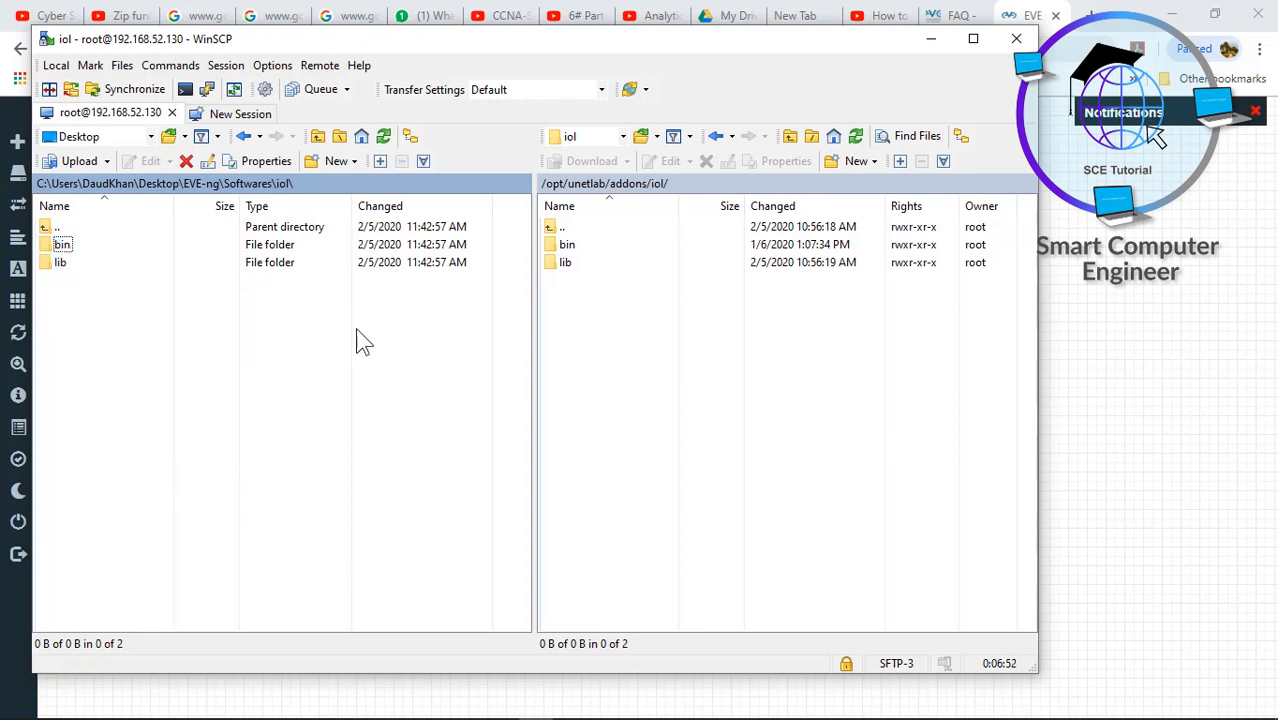
- Upload all nine local bin files into /opt/unetlab/addons/iol/bin/
{"action": "left_click", "coordinate": [566, 248]}
{"action": "double_click", "coordinate": [566, 248]}
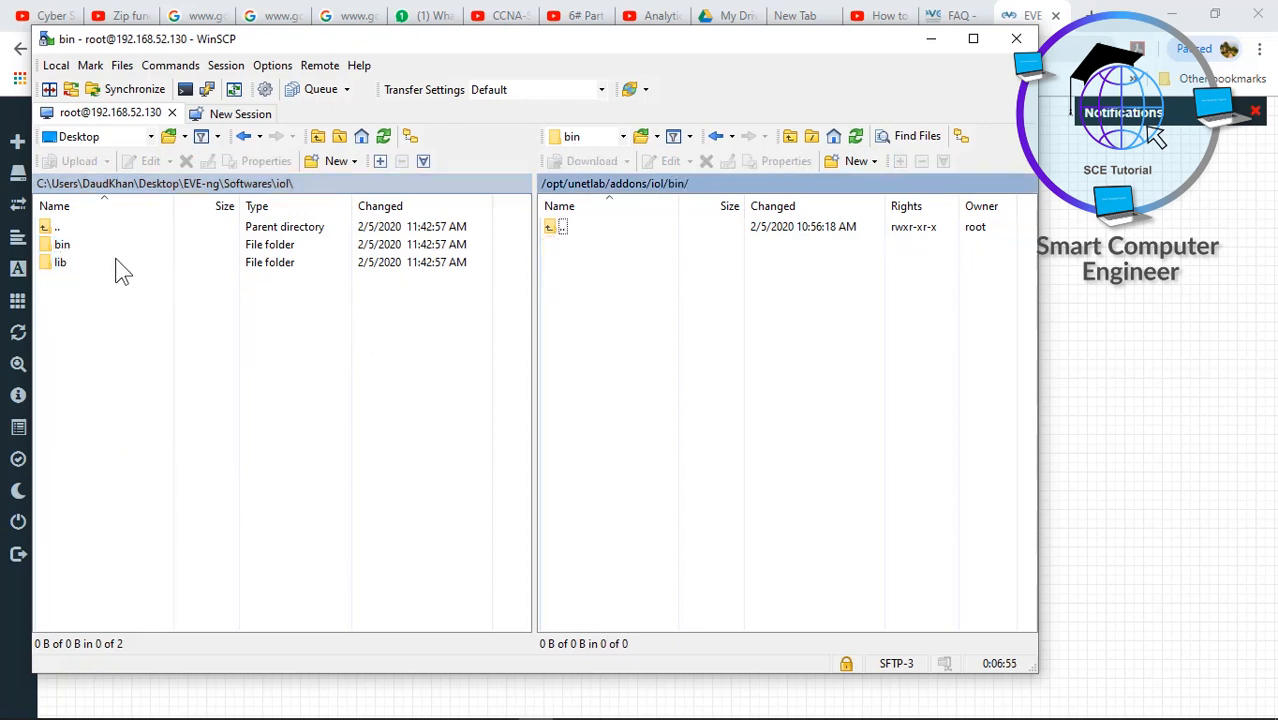
{"action": "double_click", "coordinate": [78, 244]}
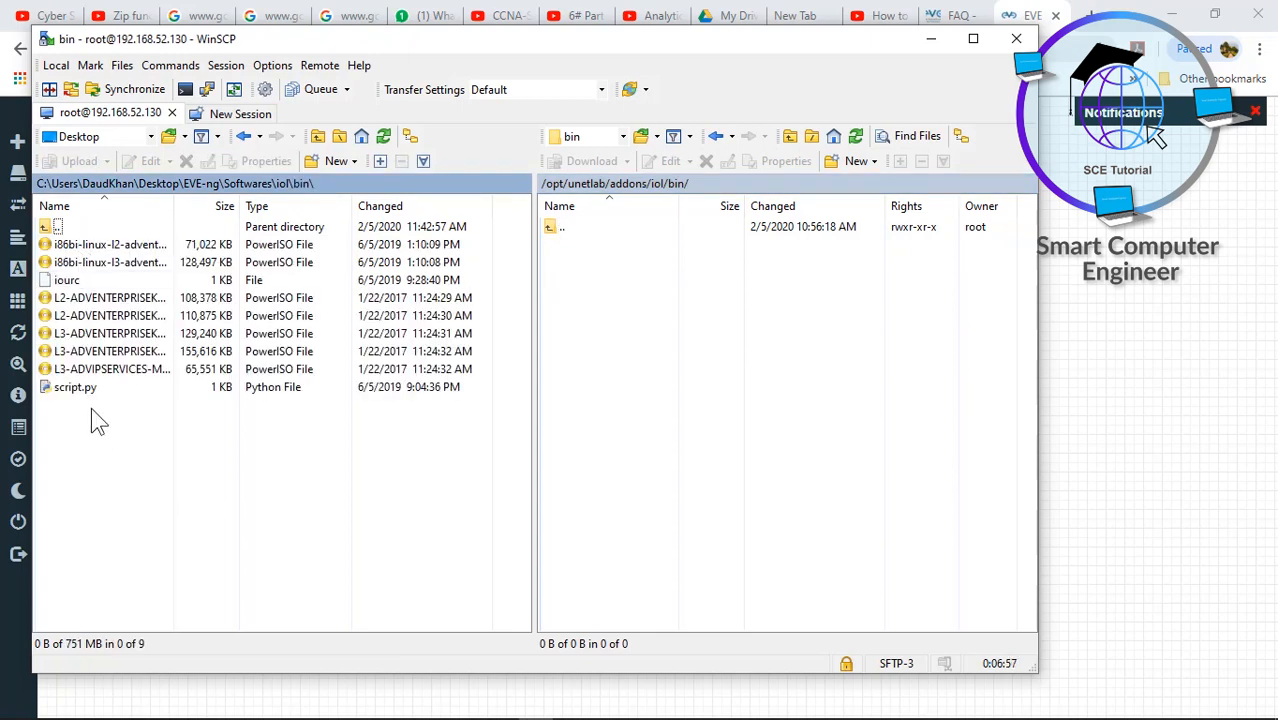
{"action": "left_click_drag", "start_coordinate": [91, 407], "coordinate": [105, 247]}
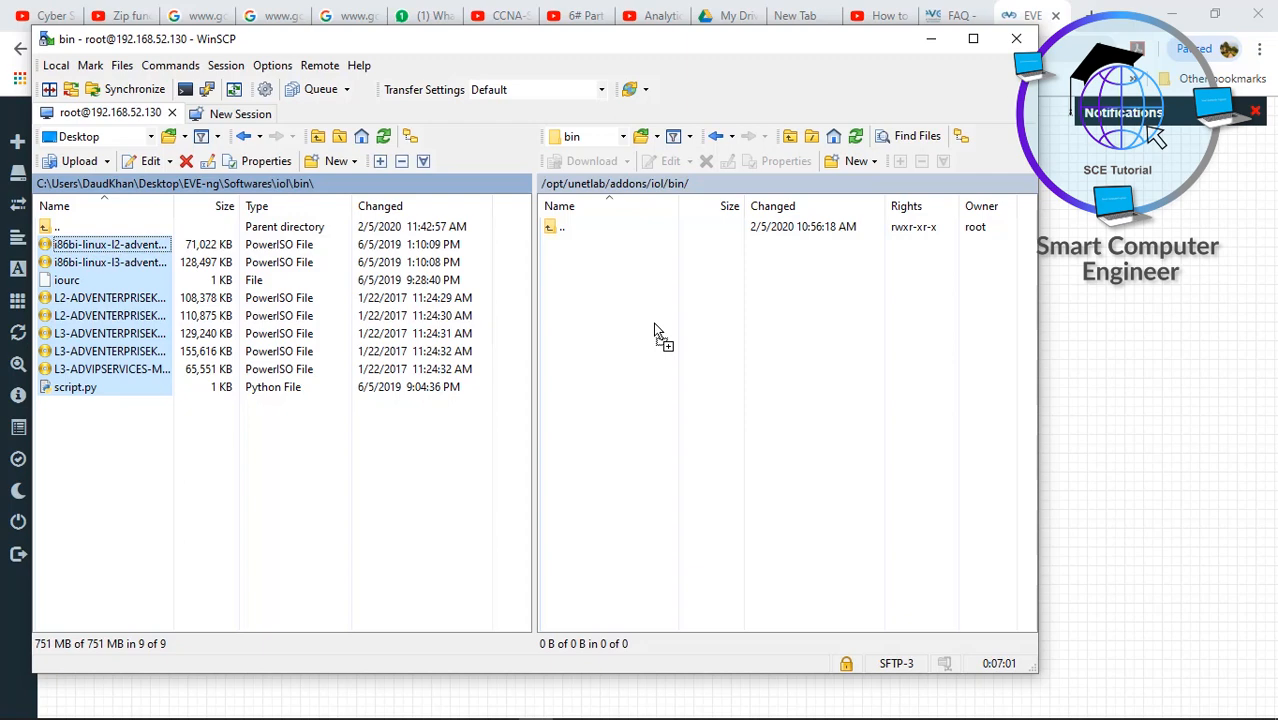
{"action": "left_click_drag", "start_coordinate": [655, 331], "coordinate": [655, 331]}
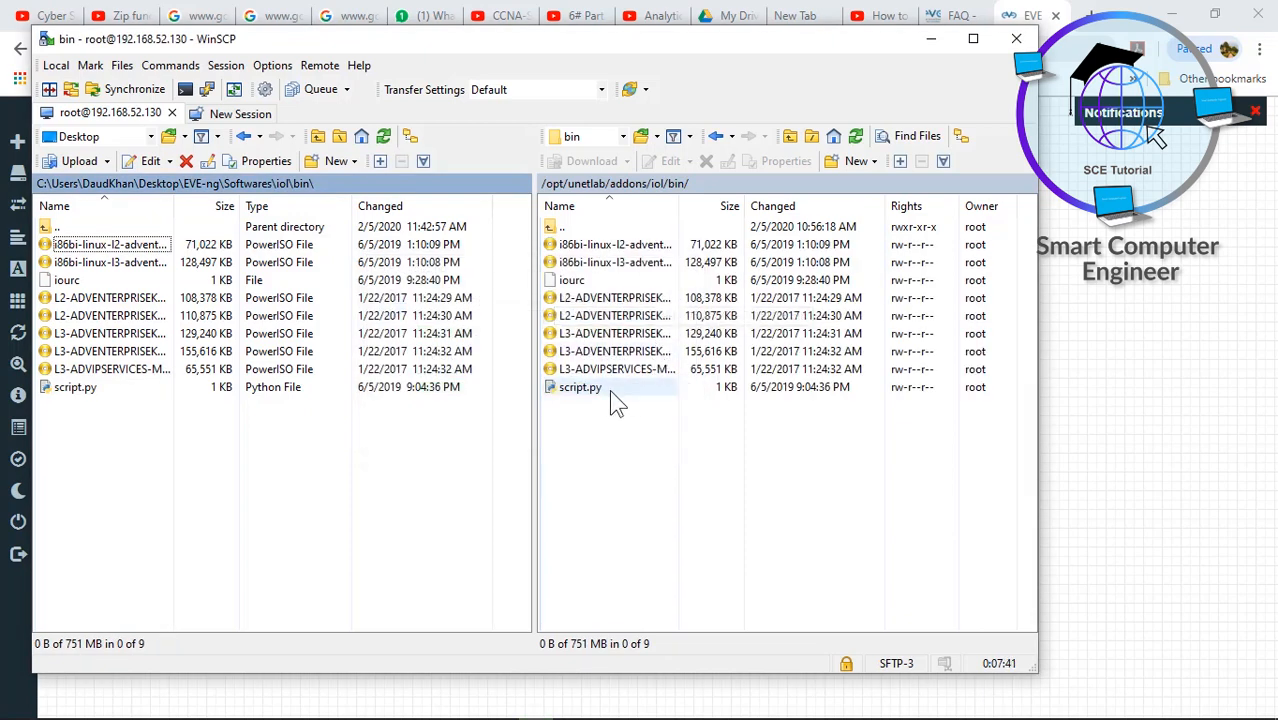
{"action": "left_click", "coordinate": [926, 42]}
- Add a Cisco IOL node template with 2 nodes and the name prefix SW
{"action": "right_click", "coordinate": [451, 353]}
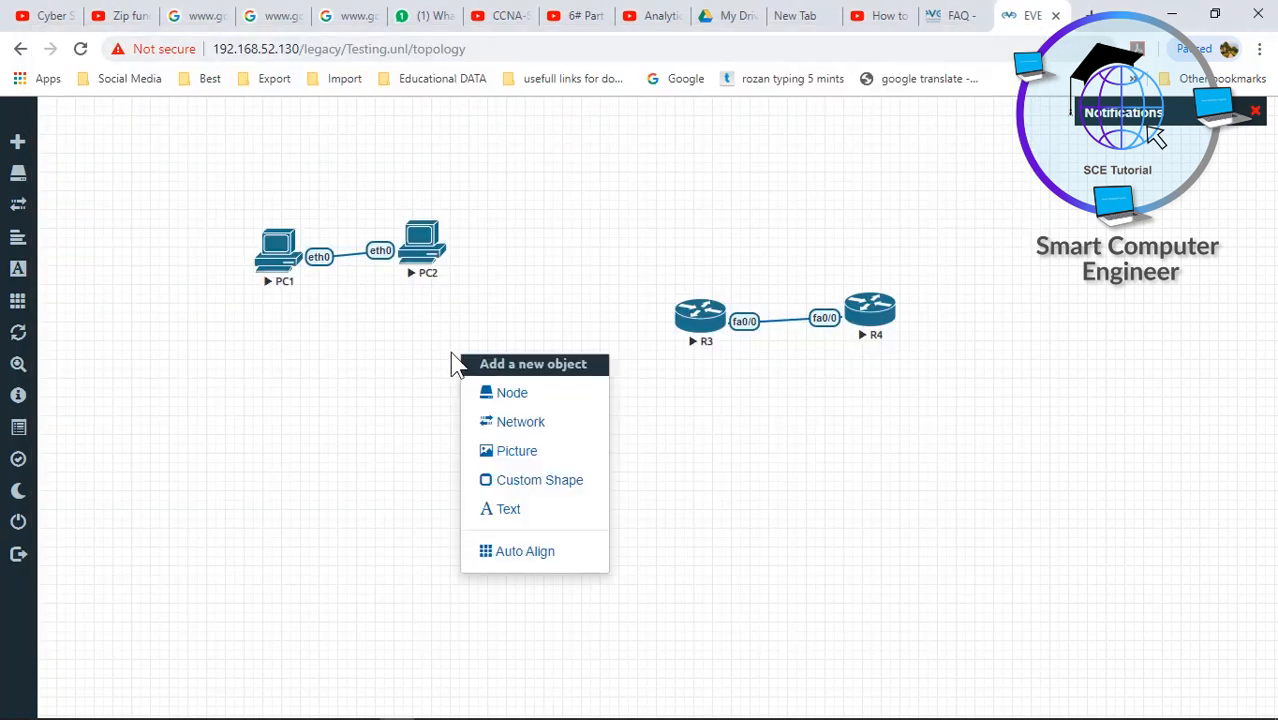
{"action": "left_click", "coordinate": [490, 391]}
{"action": "type", "text": "iol"}
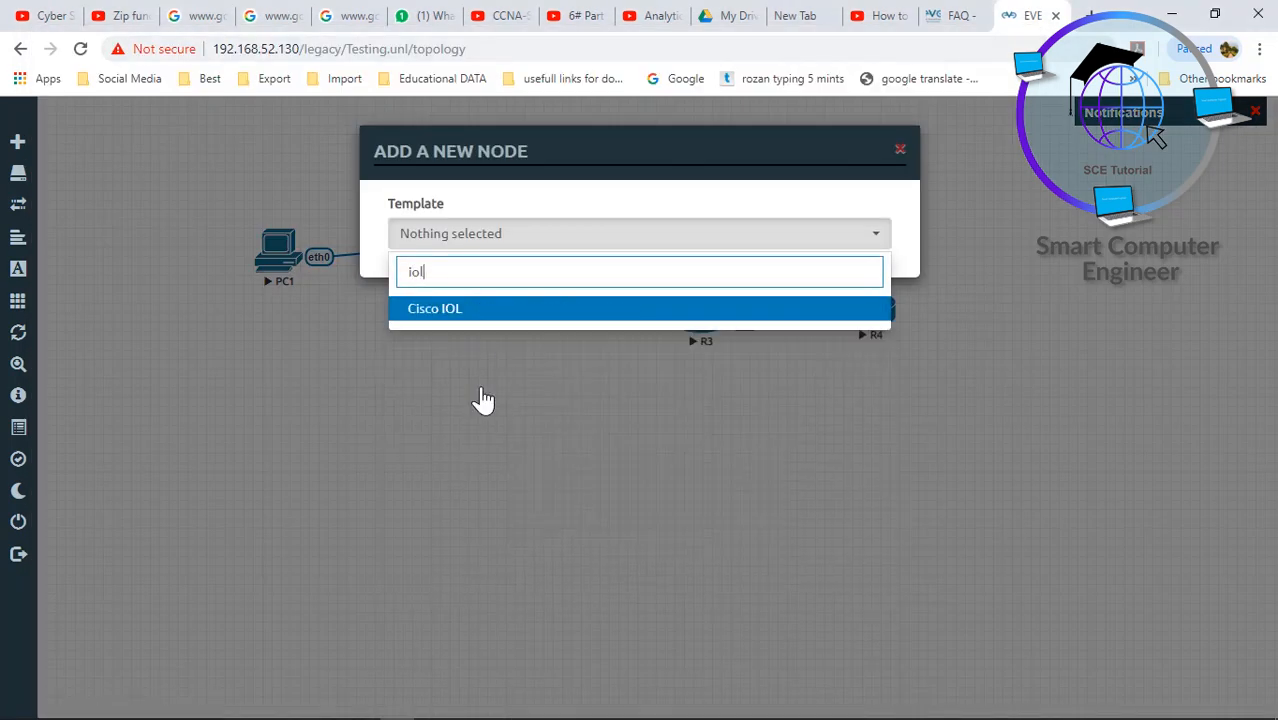
{"action": "left_click", "coordinate": [435, 309]}
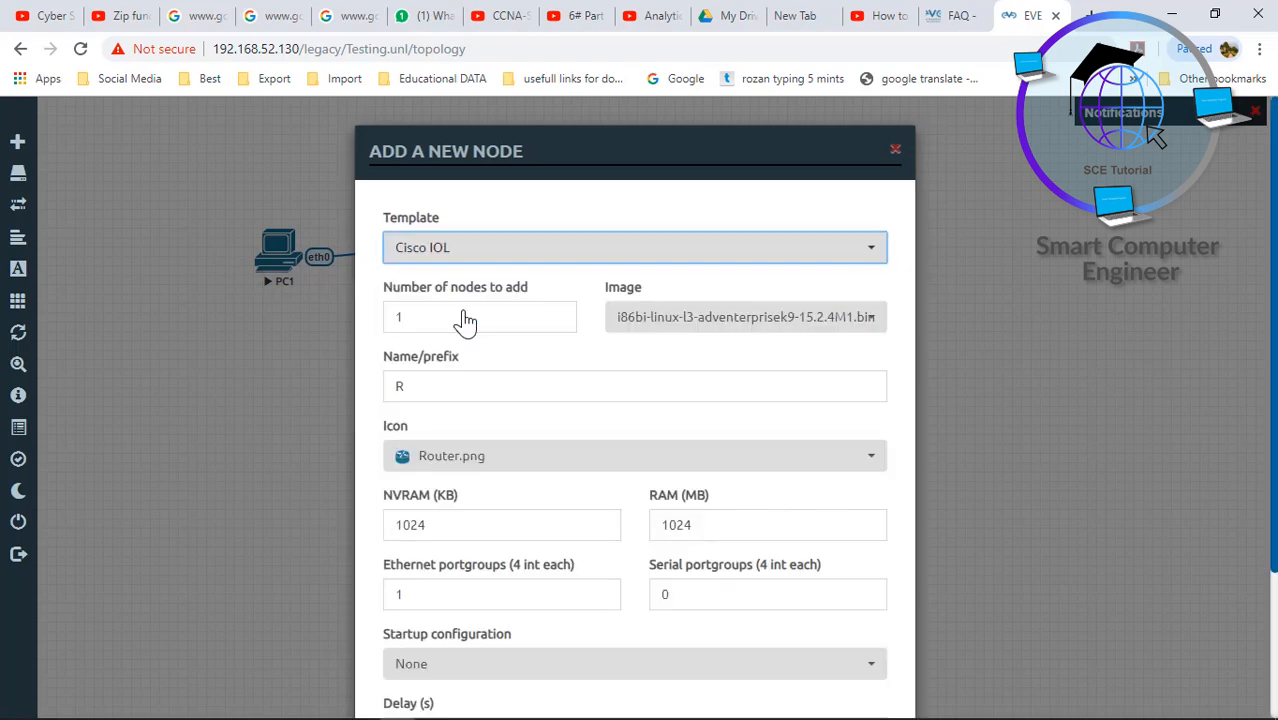
{"action": "left_click_drag", "start_coordinate": [420, 316], "coordinate": [383, 320]}
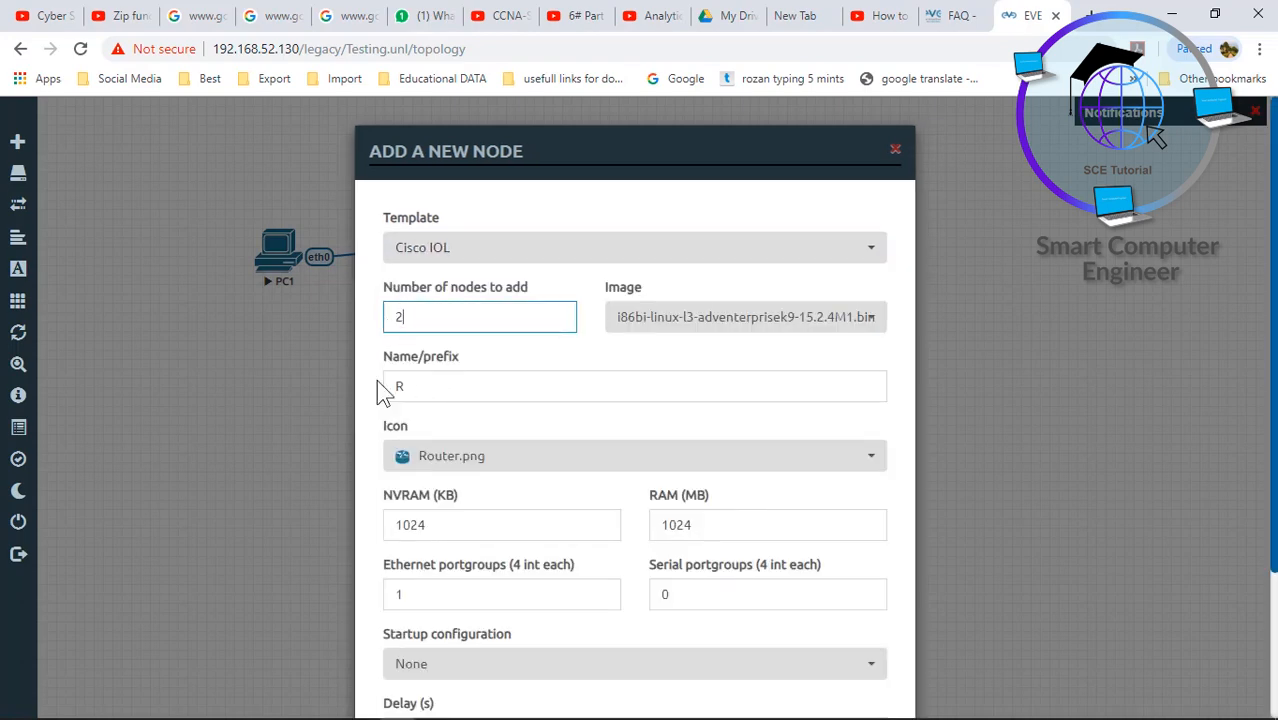
{"action": "left_click_drag", "start_coordinate": [413, 387], "coordinate": [360, 400]}
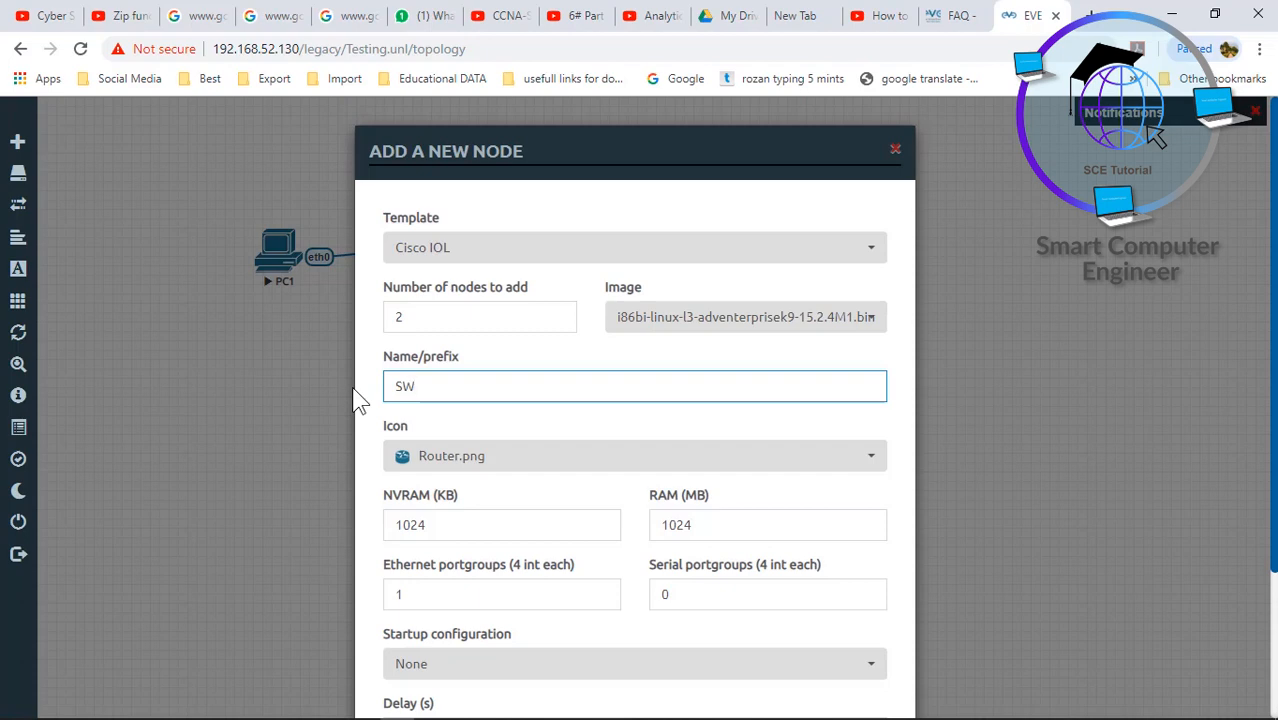
- Give the switches the L2-ADVENTERPRISEK9-M-15.2-20150703.bin image, Switch L3.png icon and 2 Ethernet portgroups, then save
{"action": "left_click", "coordinate": [815, 322]}
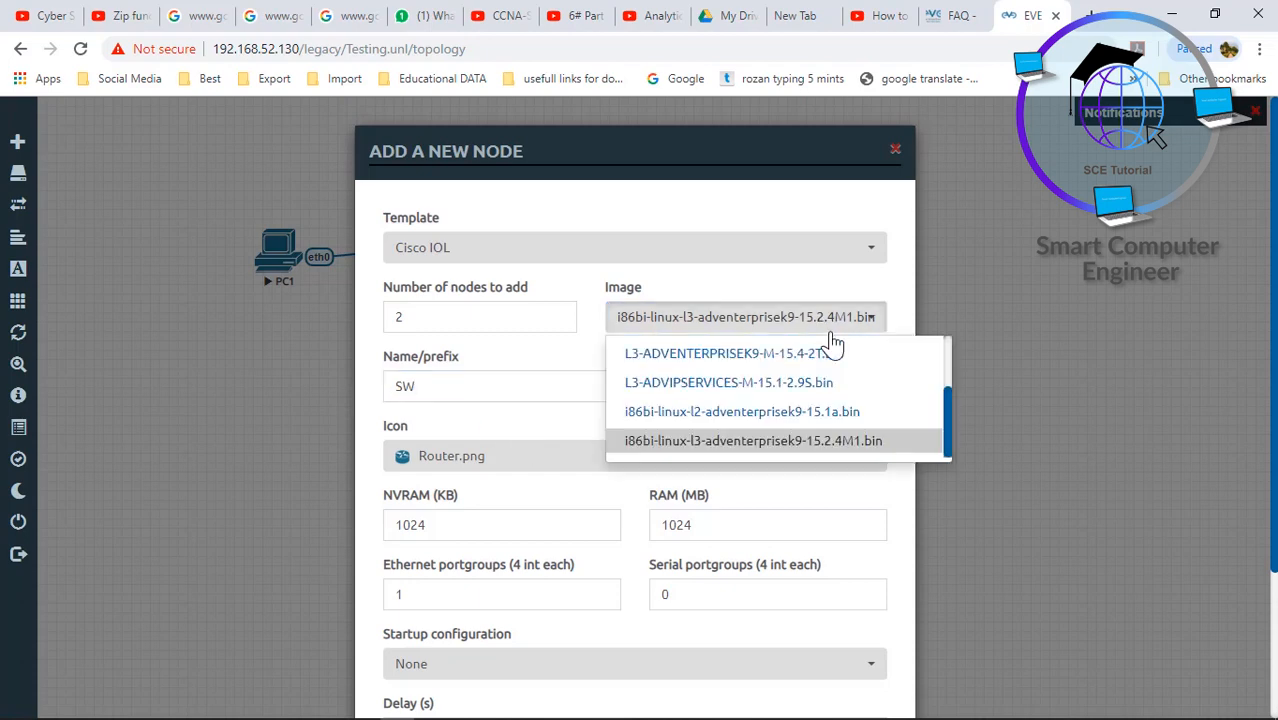
{"action": "scroll", "coordinate": [945, 405], "scroll_direction": "up", "scroll_amount": 2}
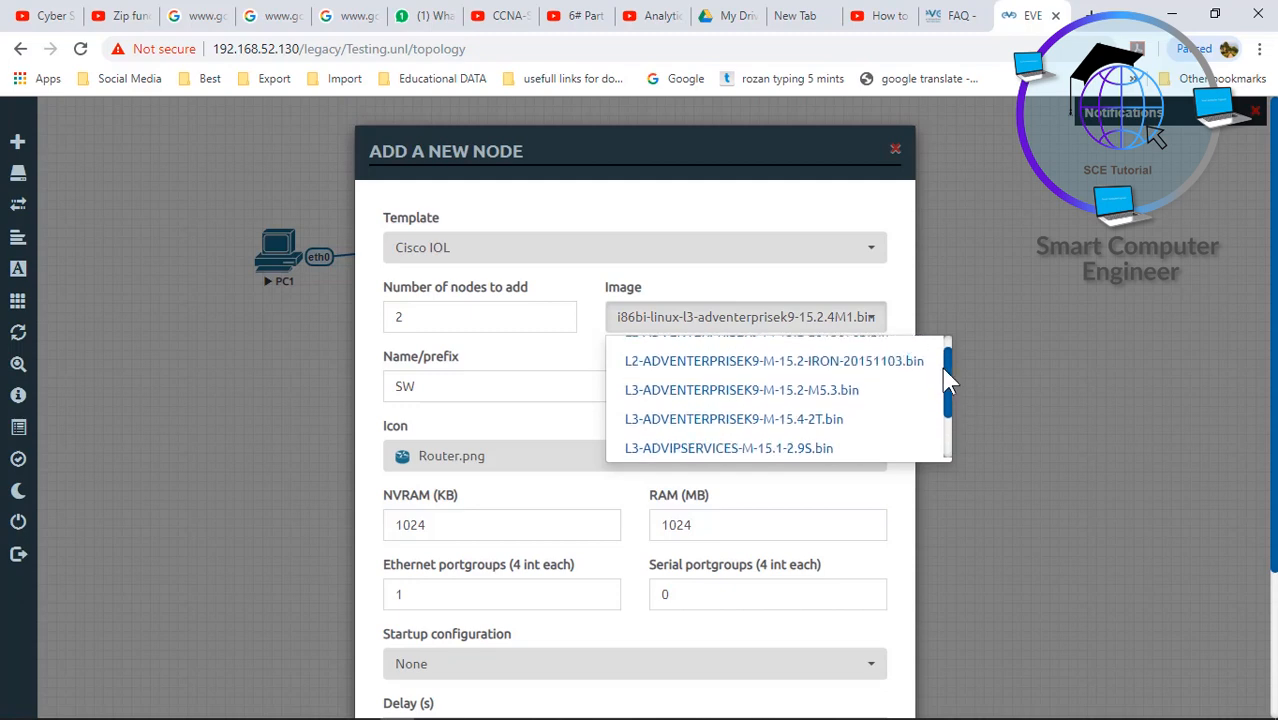
{"action": "scroll", "coordinate": [913, 362], "scroll_direction": "up", "scroll_amount": 1}
{"action": "left_click", "coordinate": [864, 357]}
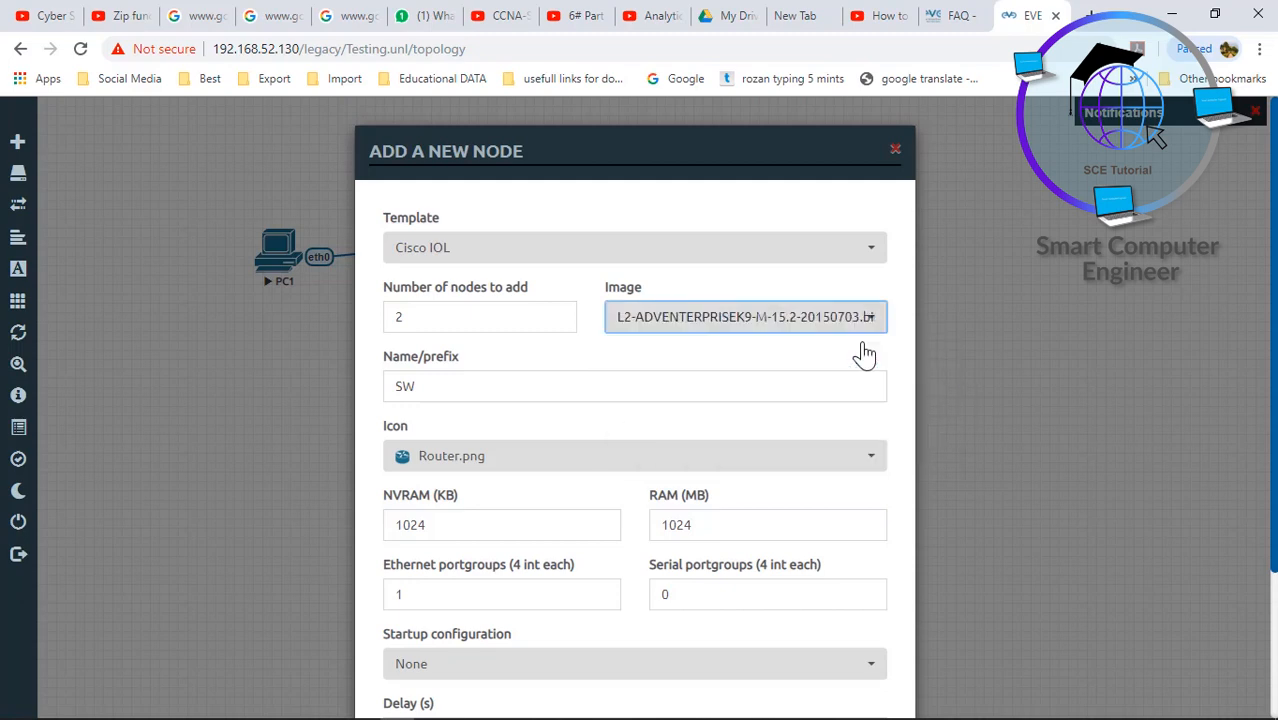
{"action": "scroll", "coordinate": [1216, 310], "scroll_direction": "down", "scroll_amount": 2}
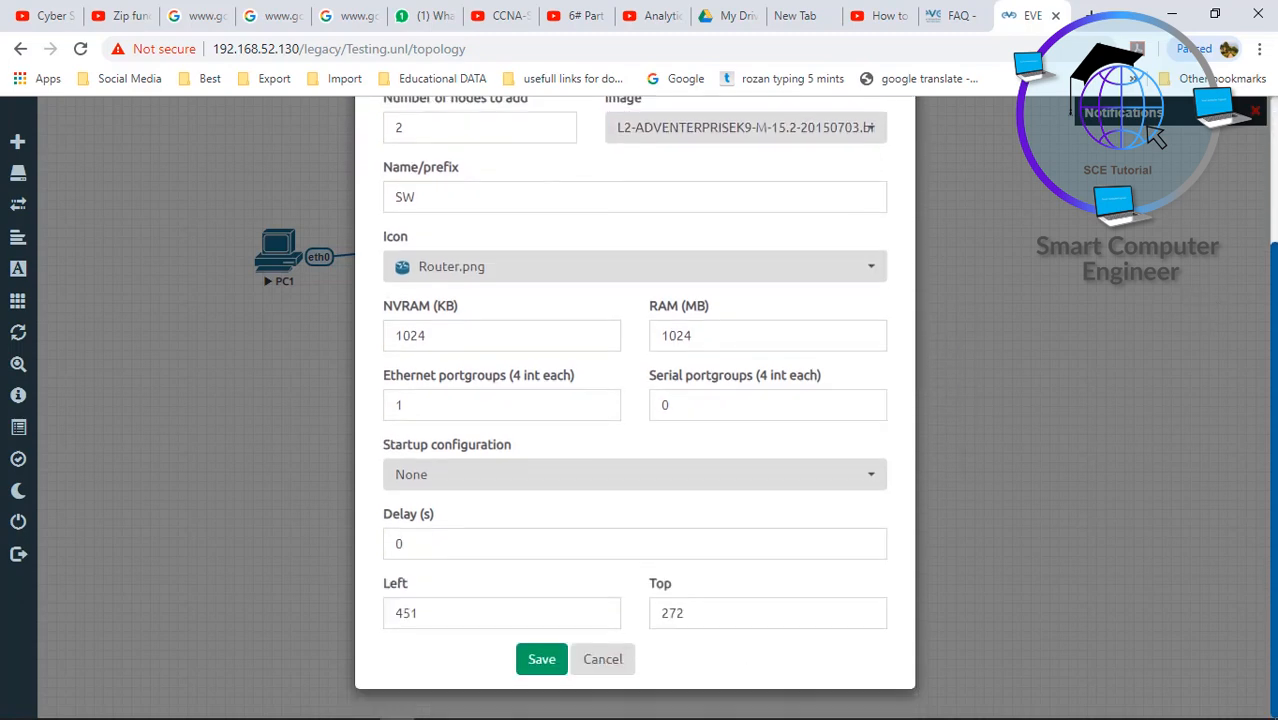
{"action": "left_click", "coordinate": [777, 281]}
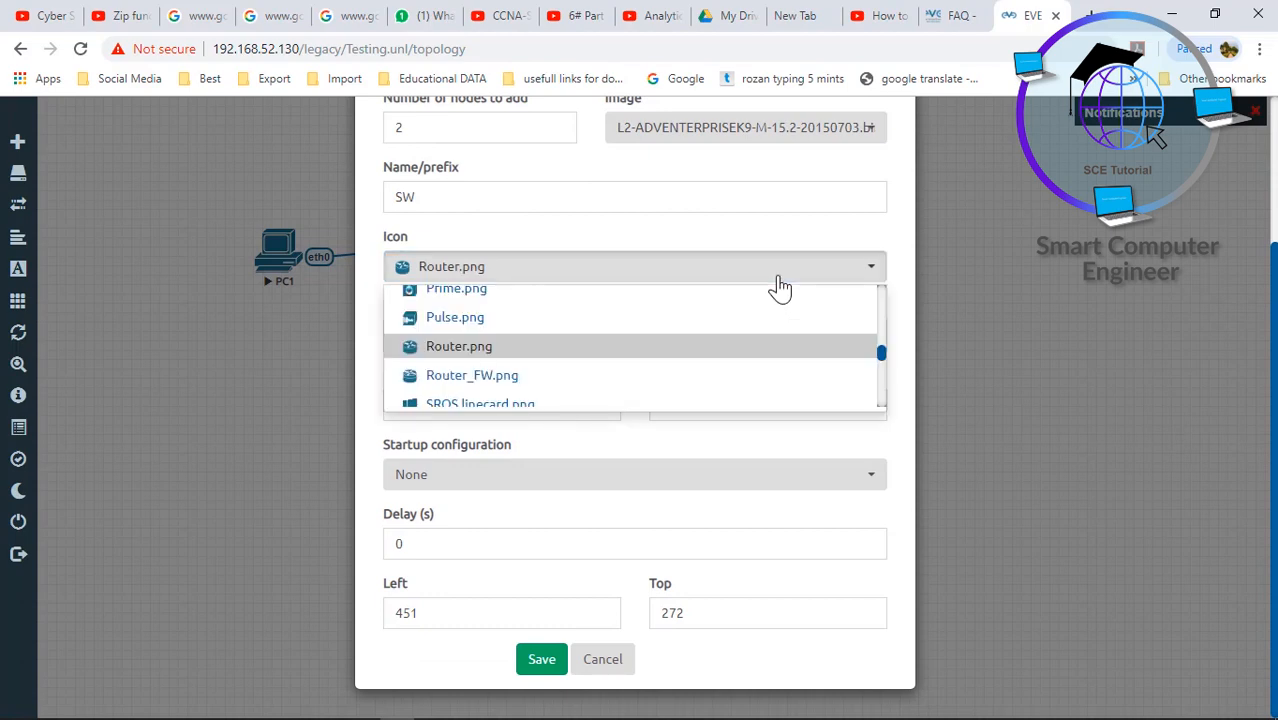
{"action": "key", "text": "Down"}
{"action": "key", "text": "Down"}
{"action": "key", "text": "Down"}
{"action": "key", "text": "Down"}
{"action": "key", "text": "Down"}
{"action": "key", "text": "Down"}
{"action": "key", "text": "Down"}
{"action": "key", "text": "Down"}
{"action": "key", "text": "Down"}
{"action": "key", "text": "Down"}
{"action": "key", "text": "Down"}
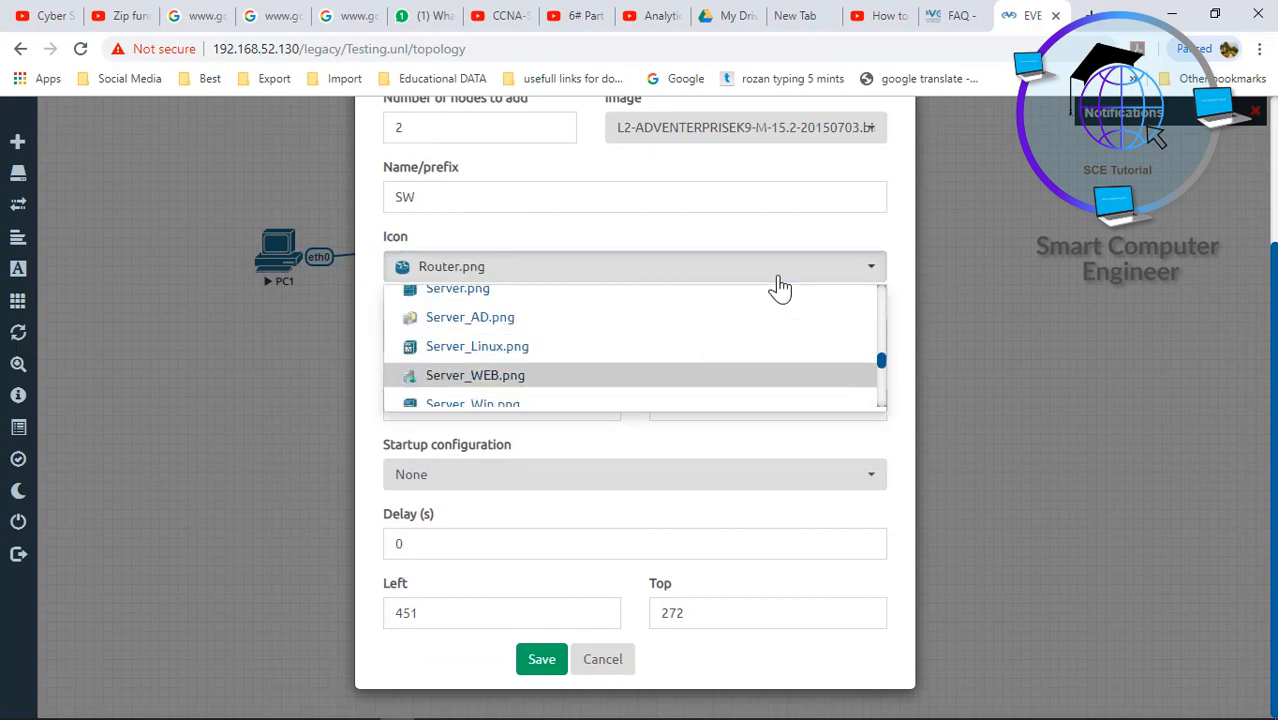
{"action": "key", "text": "Down"}
{"action": "key", "text": "Down"}
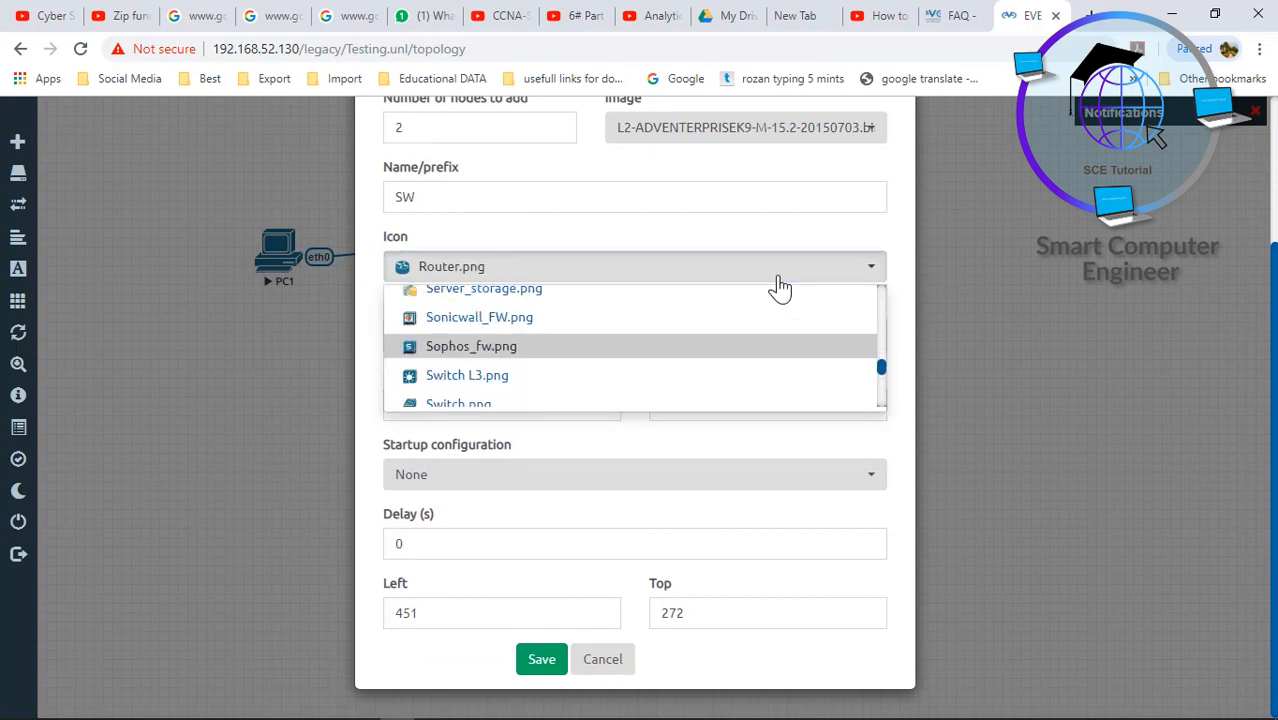
{"action": "left_click", "coordinate": [485, 383]}
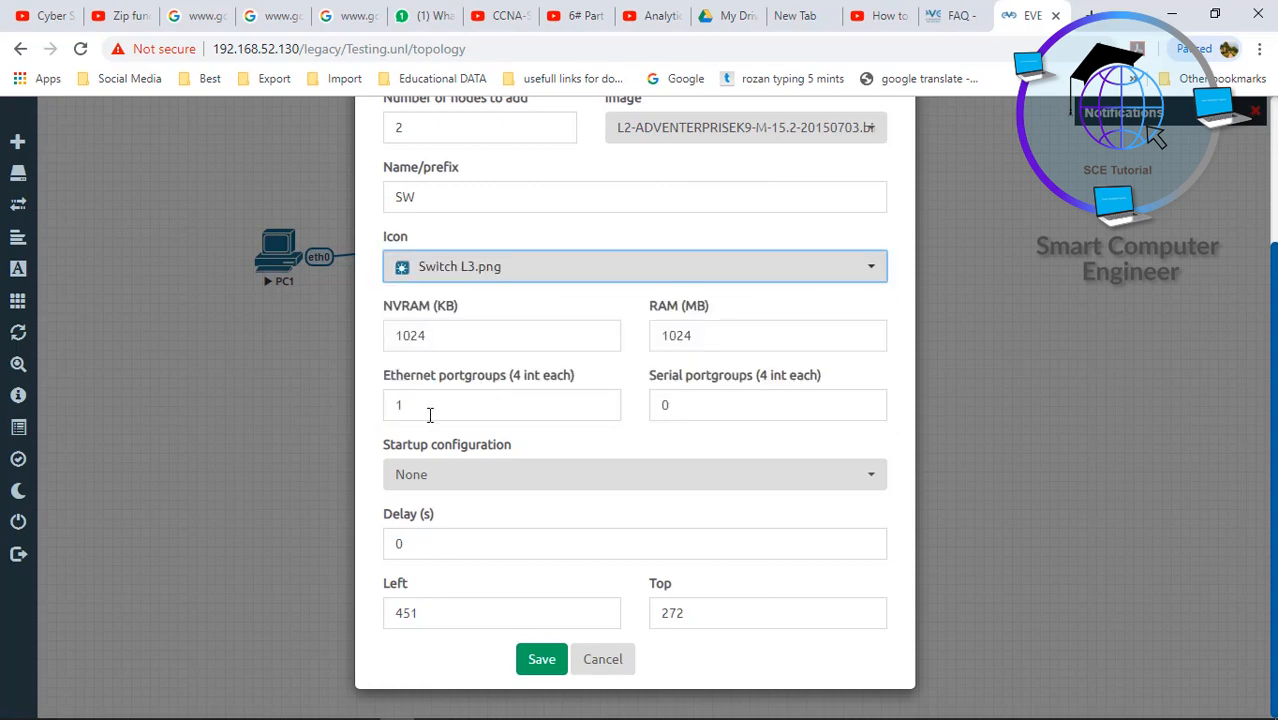
{"action": "left_click_drag", "start_coordinate": [428, 413], "coordinate": [392, 408]}
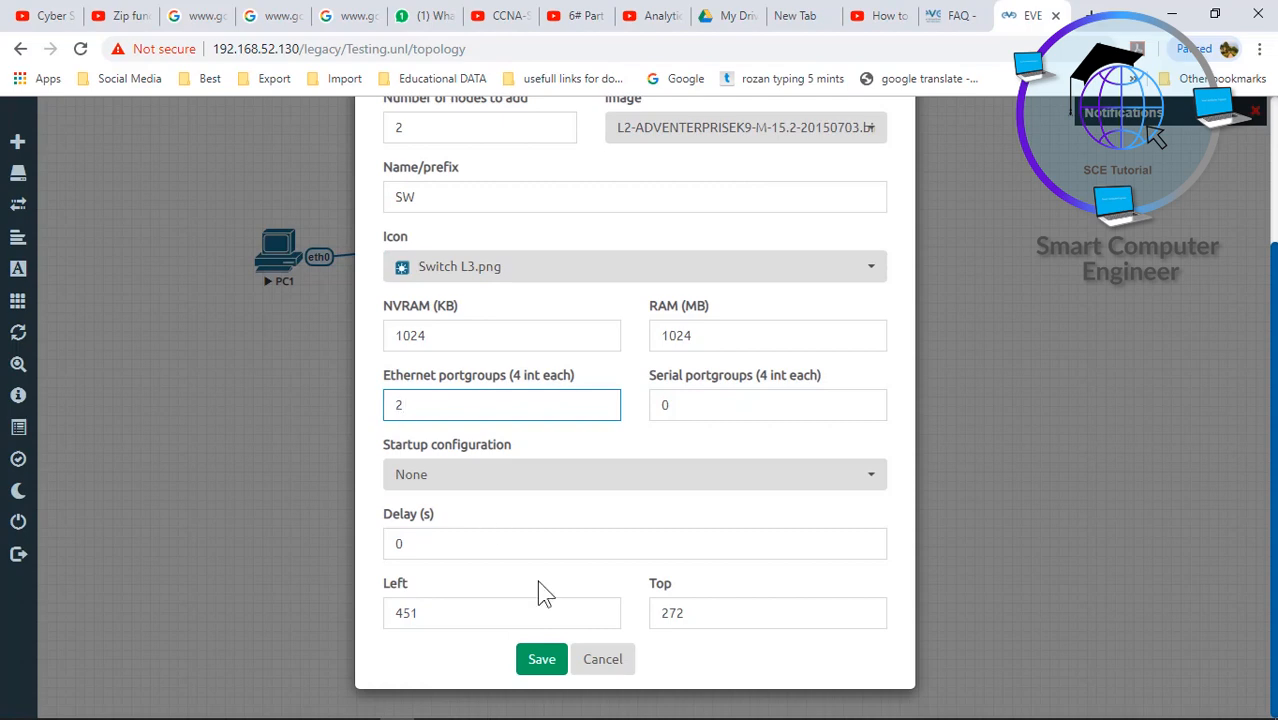
{"action": "left_click", "coordinate": [543, 664]}
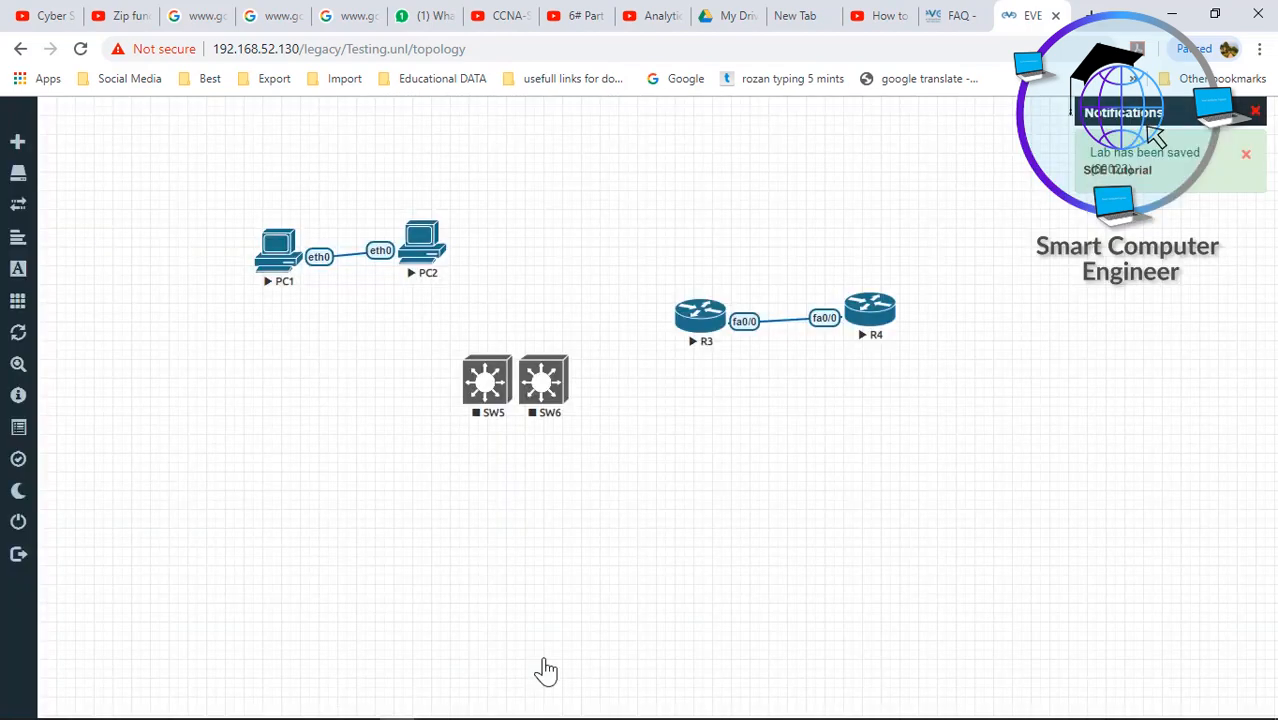
- Place SW6 beside SW5, link the two switches, and start both
{"action": "left_click_drag", "start_coordinate": [550, 395], "coordinate": [497, 388]}
{"action": "left_click", "coordinate": [672, 612]}
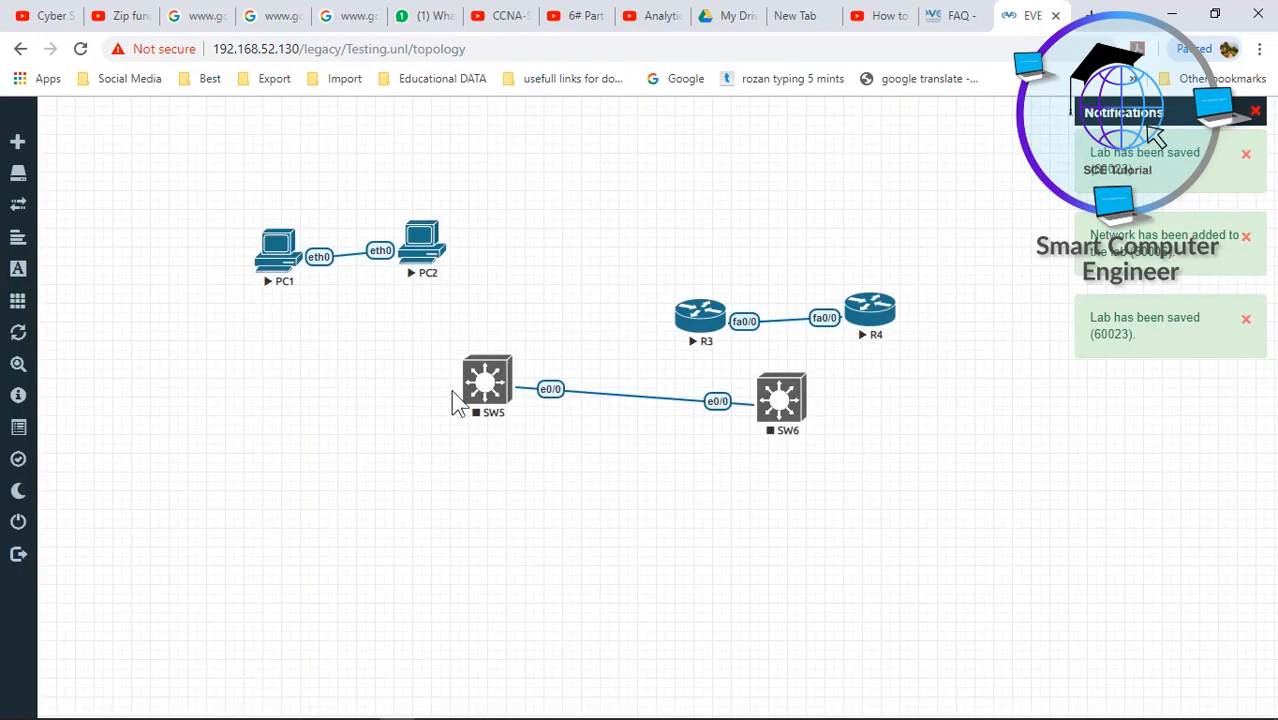
{"action": "left_click_drag", "start_coordinate": [386, 352], "coordinate": [807, 452]}
{"action": "right_click", "coordinate": [788, 405]}
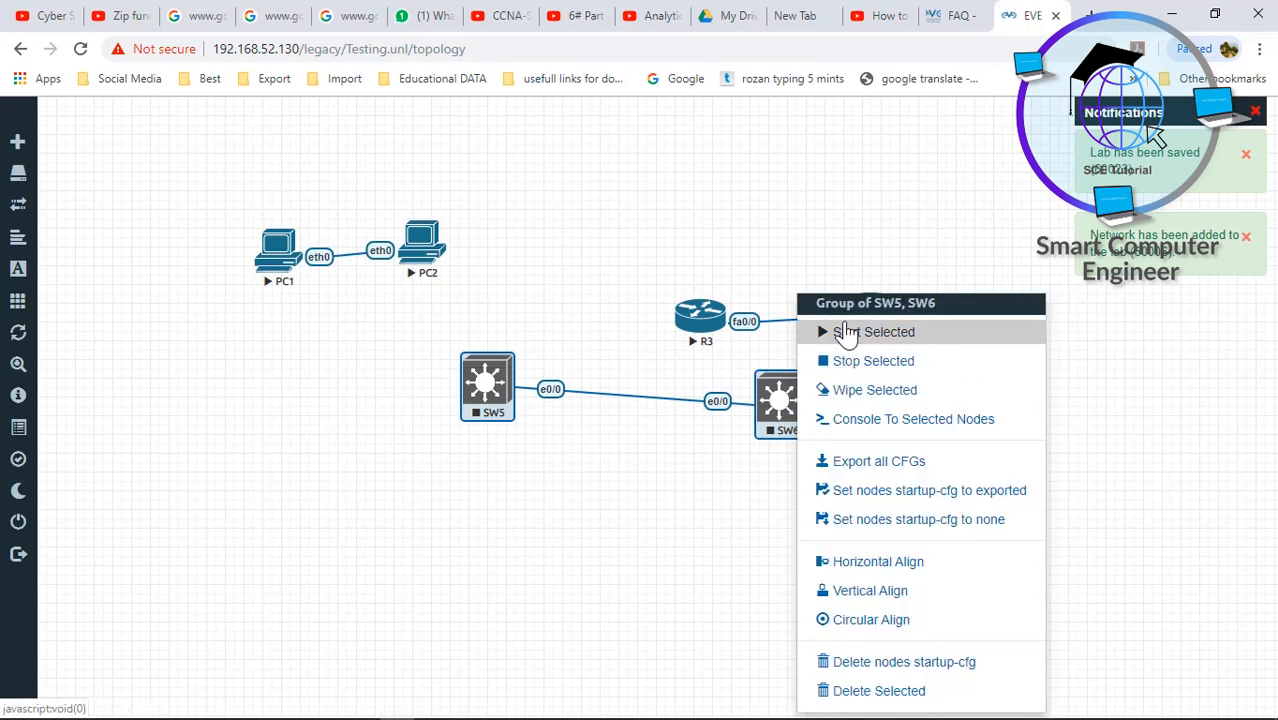
{"action": "left_click", "coordinate": [845, 331]}
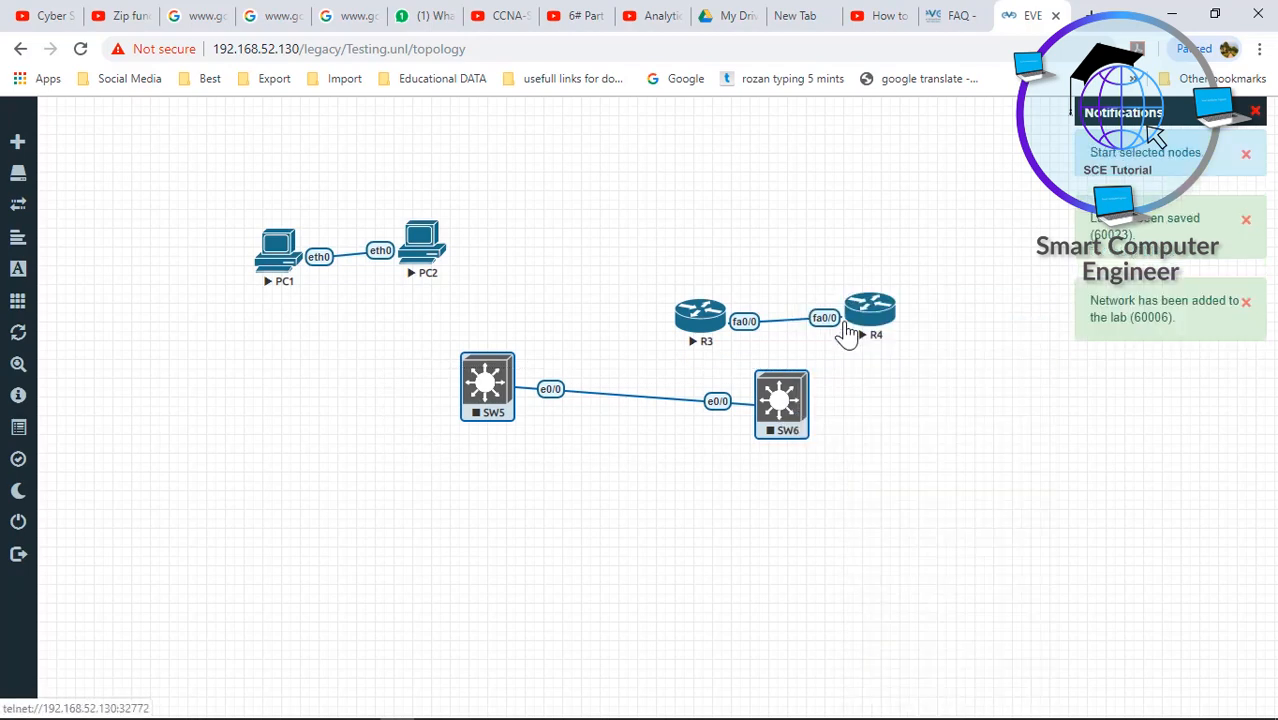
{"action": "left_click", "coordinate": [860, 592]}
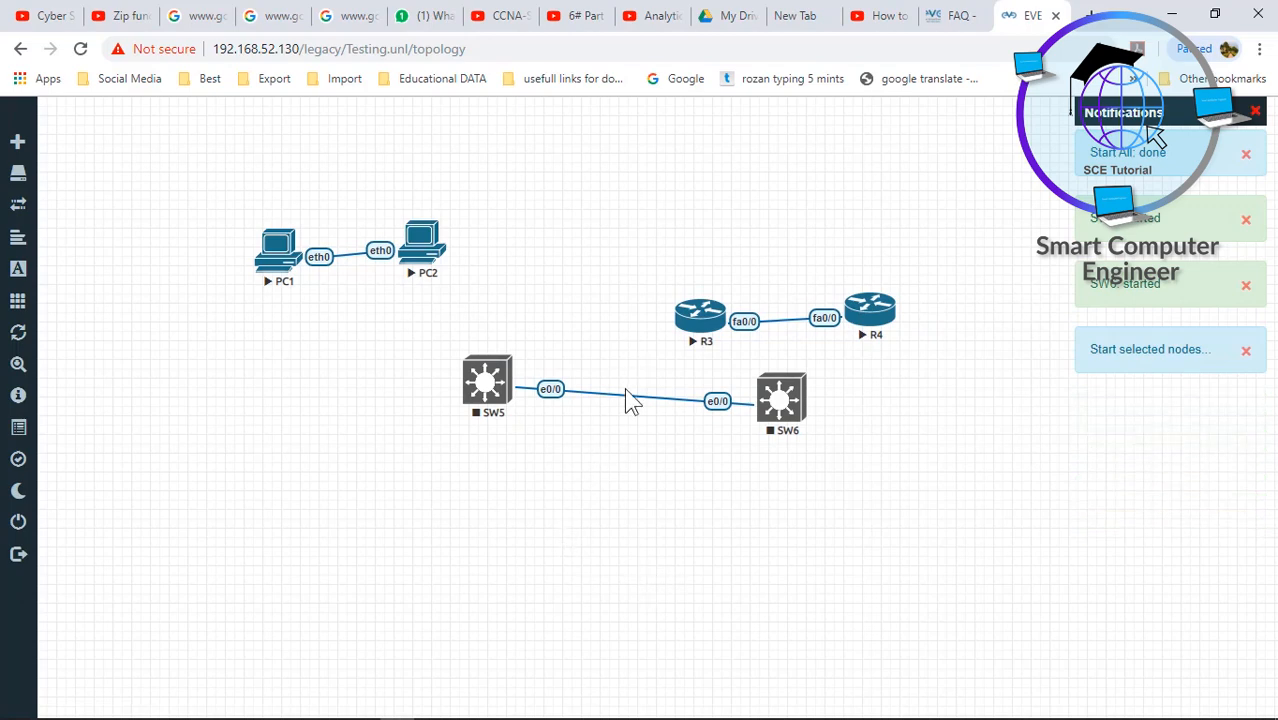
- Move R3 and R4 up side by side, then start SW5 and SW6 again
{"action": "left_click_drag", "start_coordinate": [706, 333], "coordinate": [695, 208]}
{"action": "left_click_drag", "start_coordinate": [868, 300], "coordinate": [845, 176]}
{"action": "left_click_drag", "start_coordinate": [376, 348], "coordinate": [838, 455]}
{"action": "right_click", "coordinate": [778, 402]}
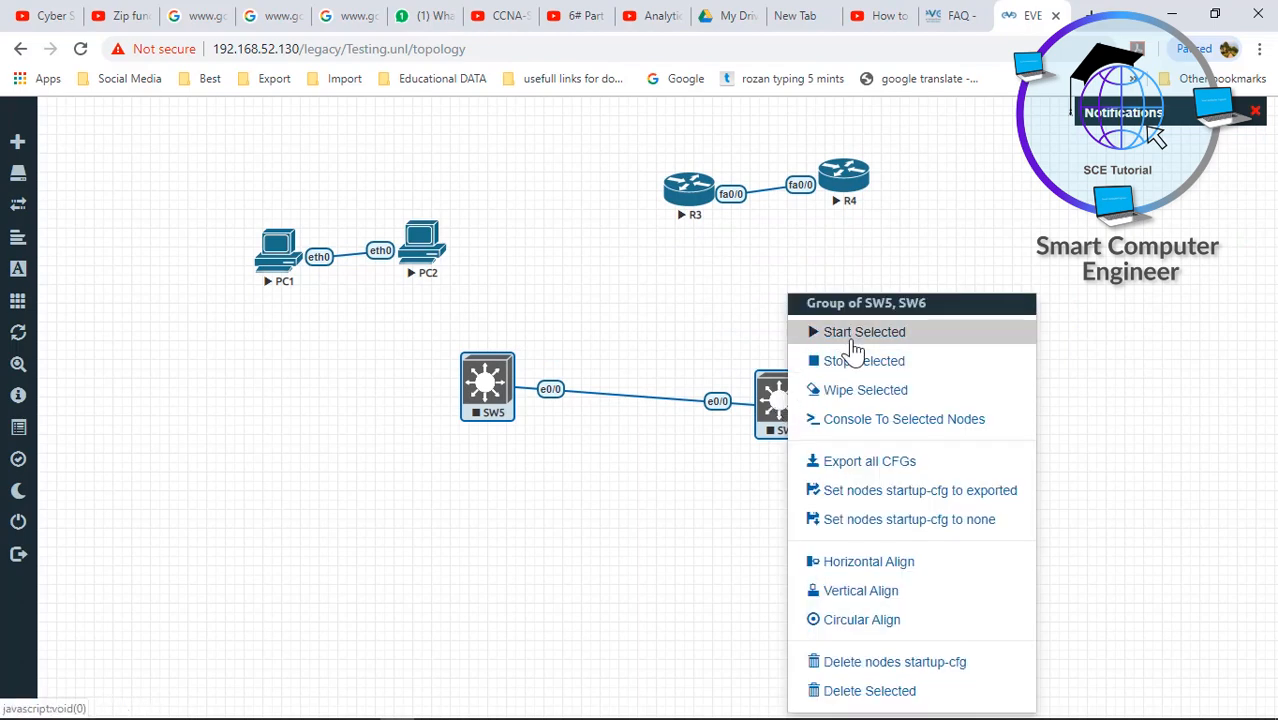
{"action": "left_click", "coordinate": [836, 333]}
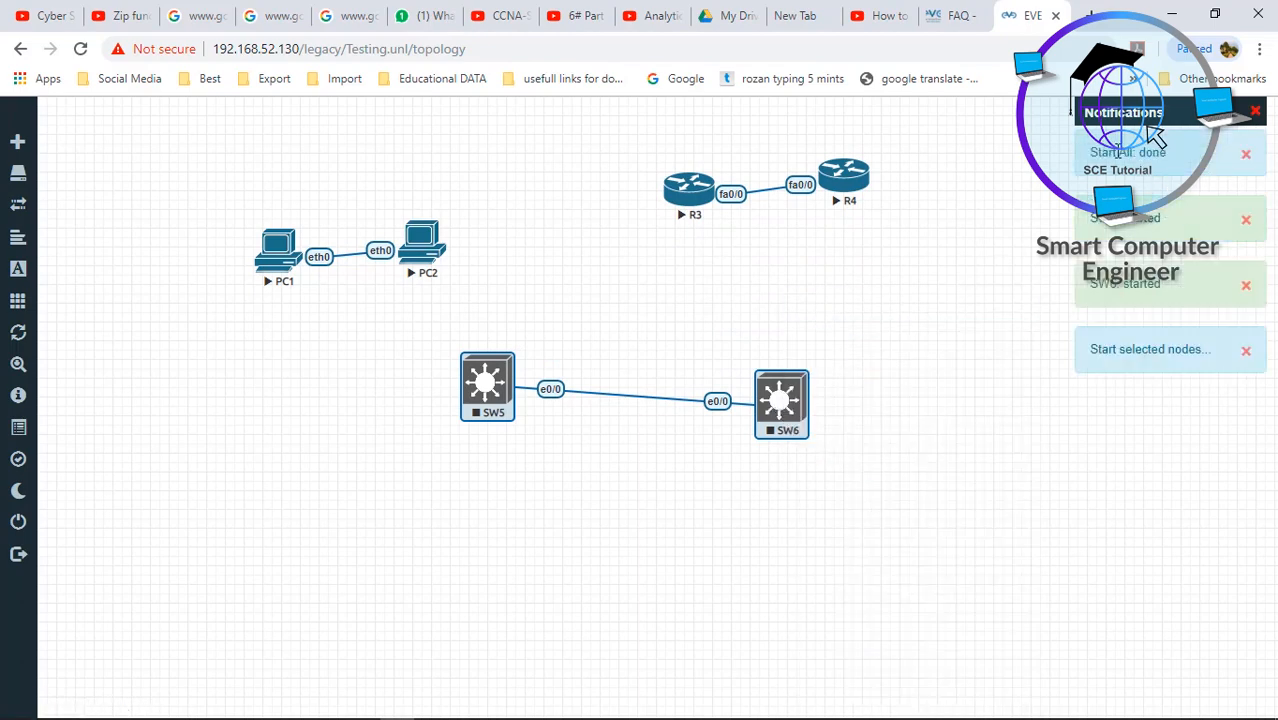
{"action": "left_click_drag", "start_coordinate": [1092, 152], "coordinate": [1166, 153]}
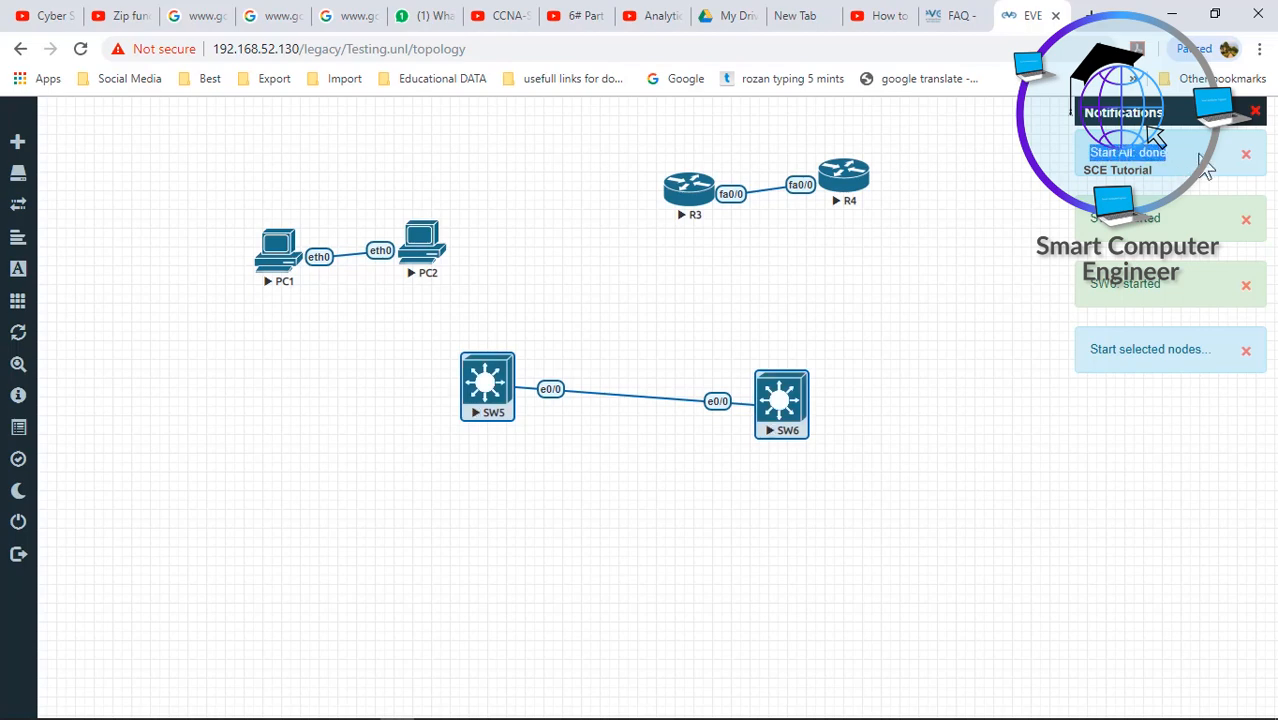
{"action": "left_click", "coordinate": [663, 490]}
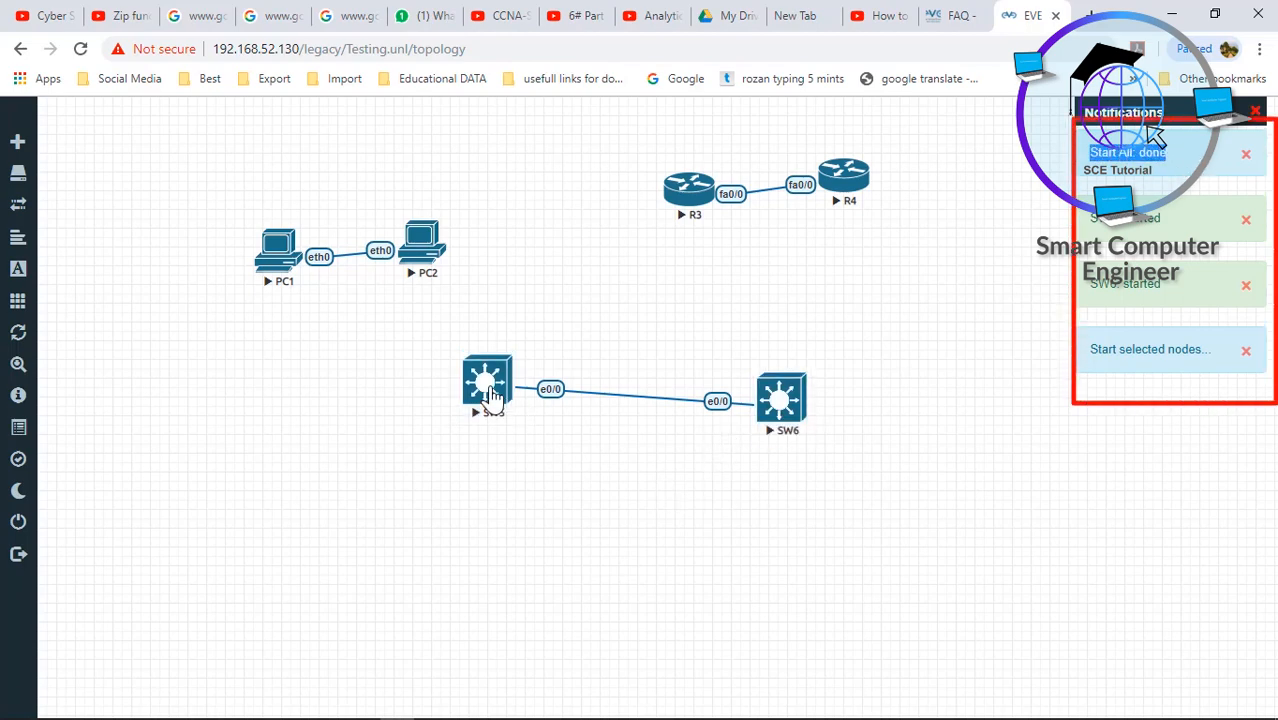
- Try a console to SW5, dismiss the connection-refused error, and return to VMware Workstation
{"action": "left_click", "coordinate": [487, 382]}
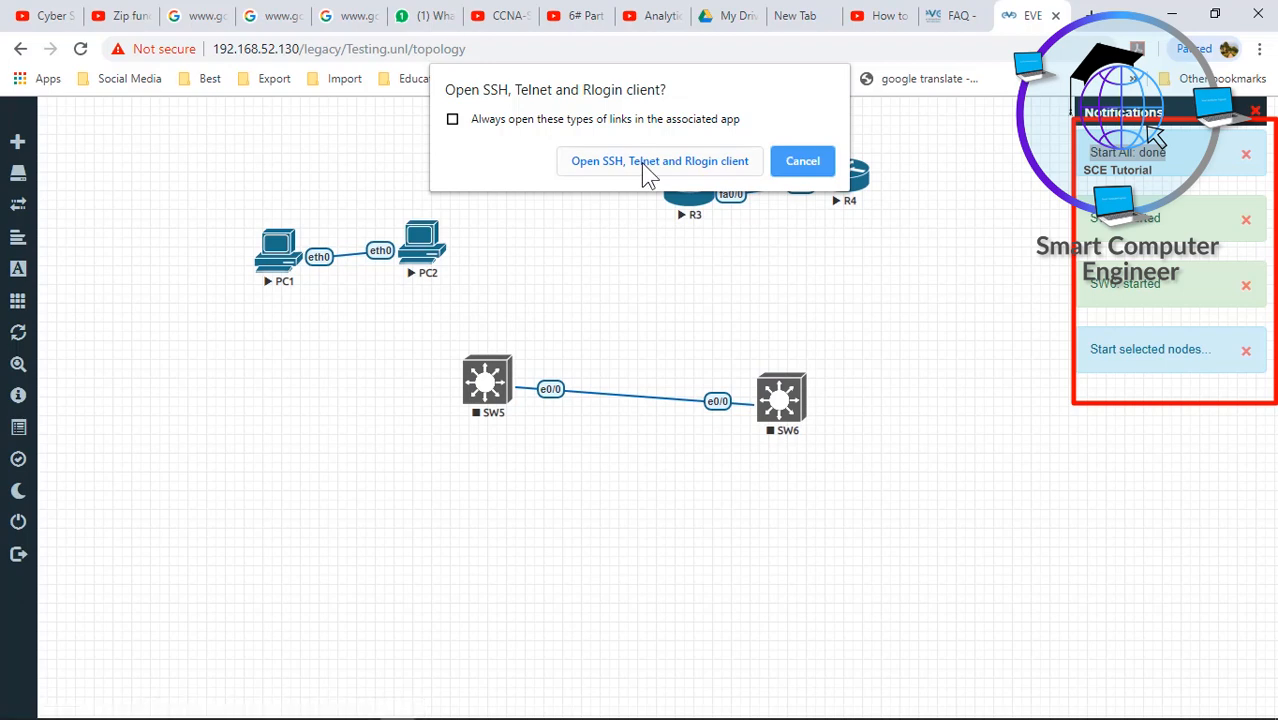
{"action": "left_click", "coordinate": [676, 160]}
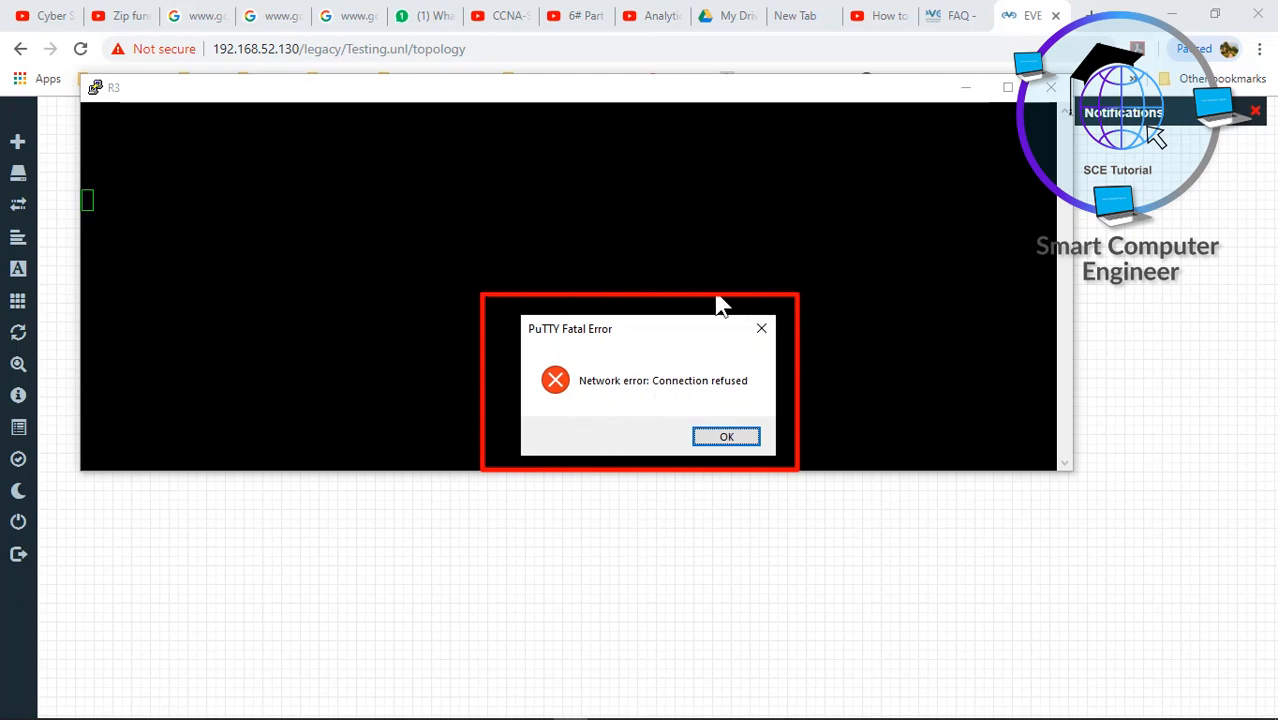
{"action": "left_click", "coordinate": [712, 438]}
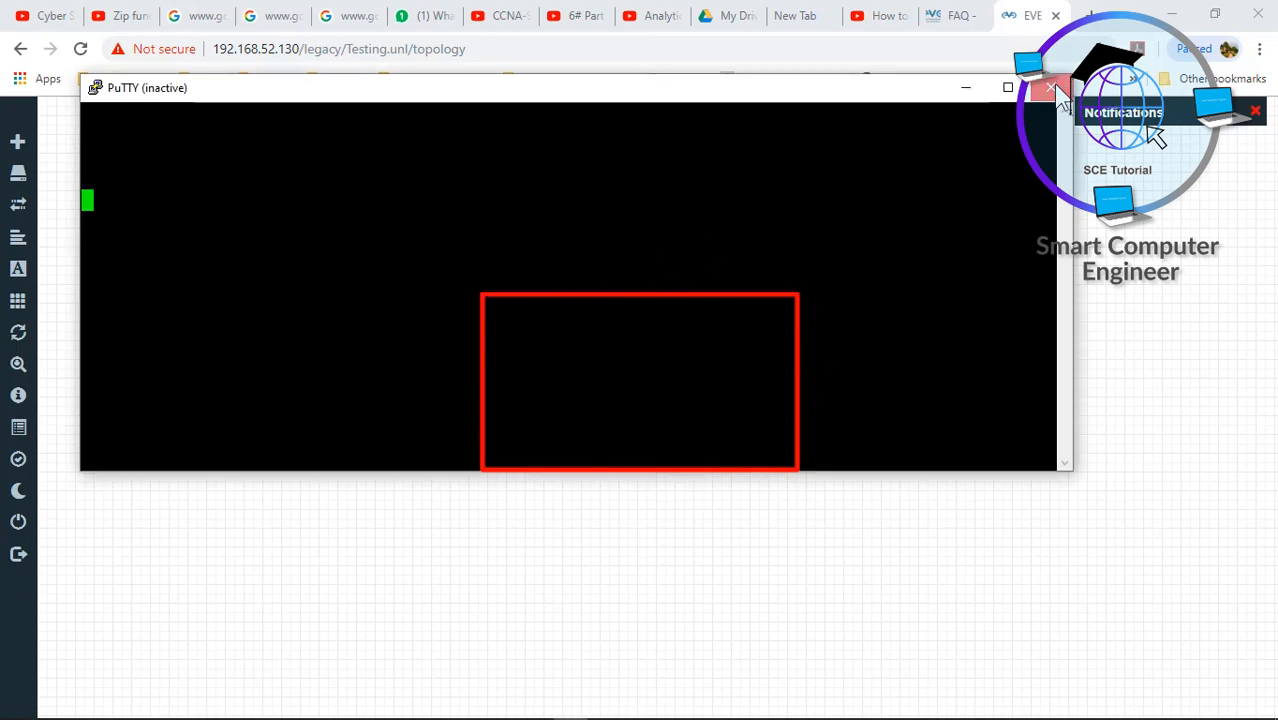
{"action": "left_click", "coordinate": [1058, 88]}
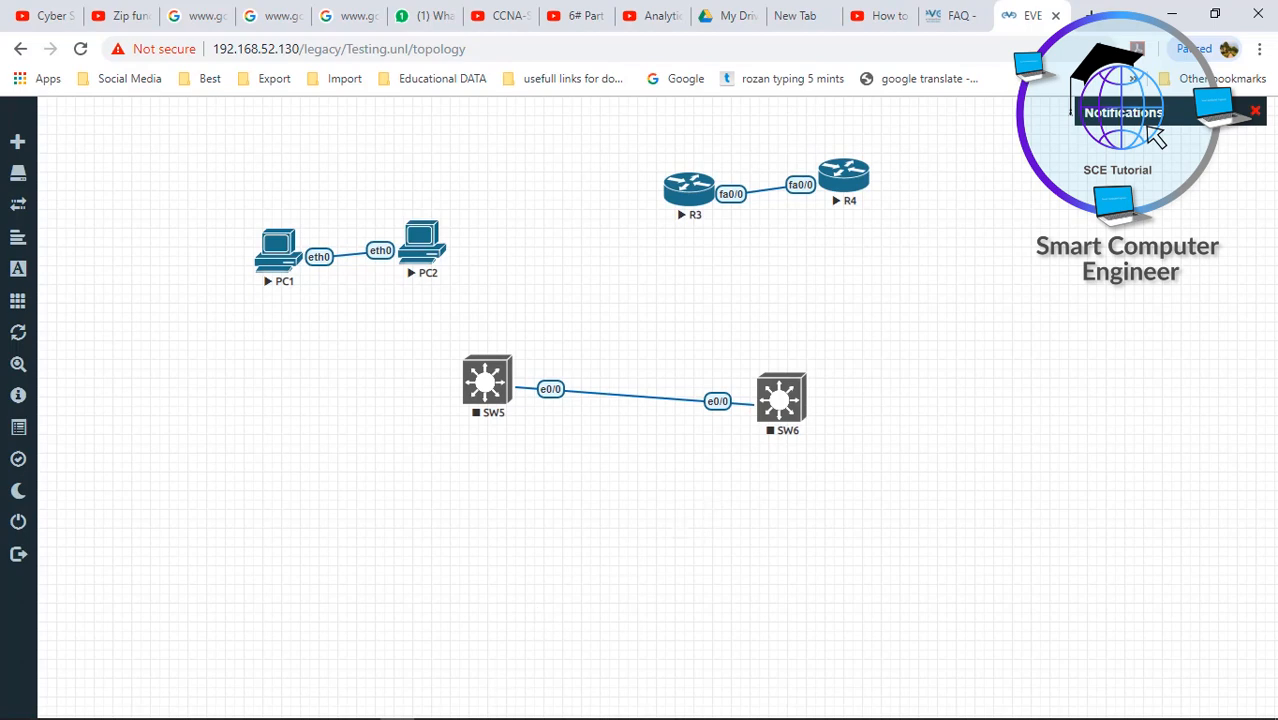
{"action": "mouse_move", "coordinate": [498, 718]}
{"action": "left_click", "coordinate": [466, 675]}
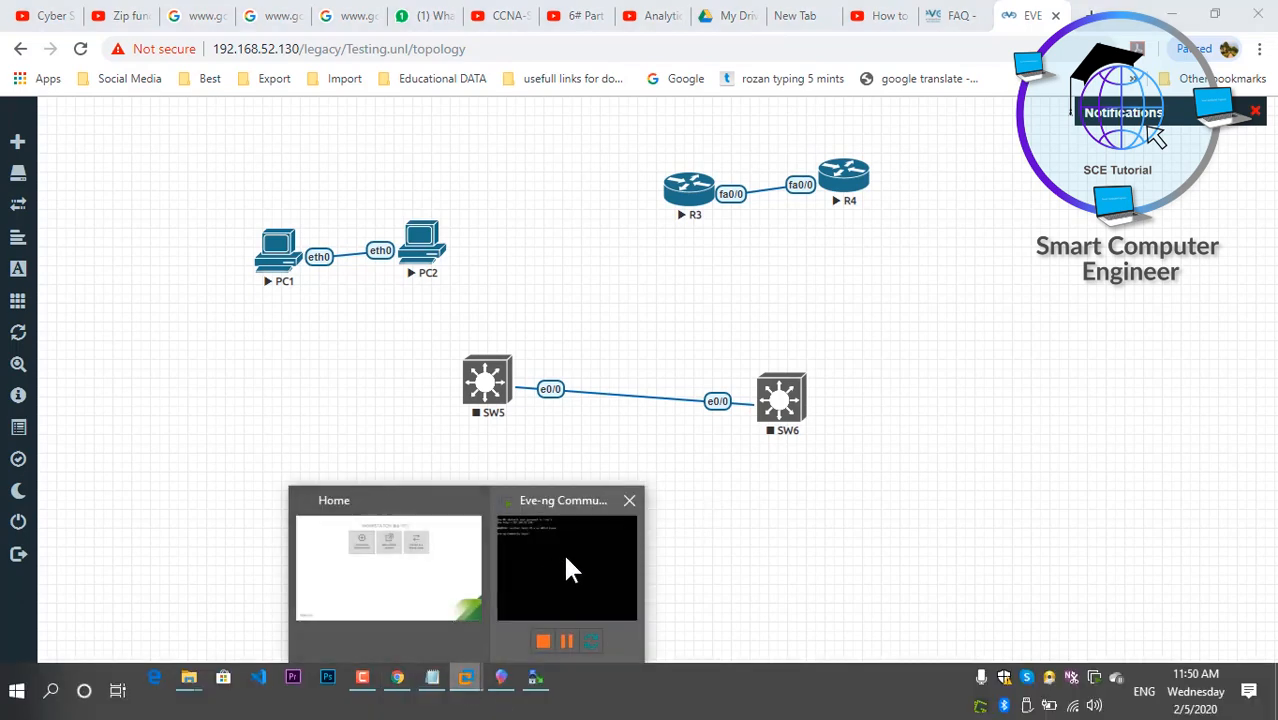
- Log in as root on the EVE-NG VM console
{"action": "left_click", "coordinate": [563, 560]}
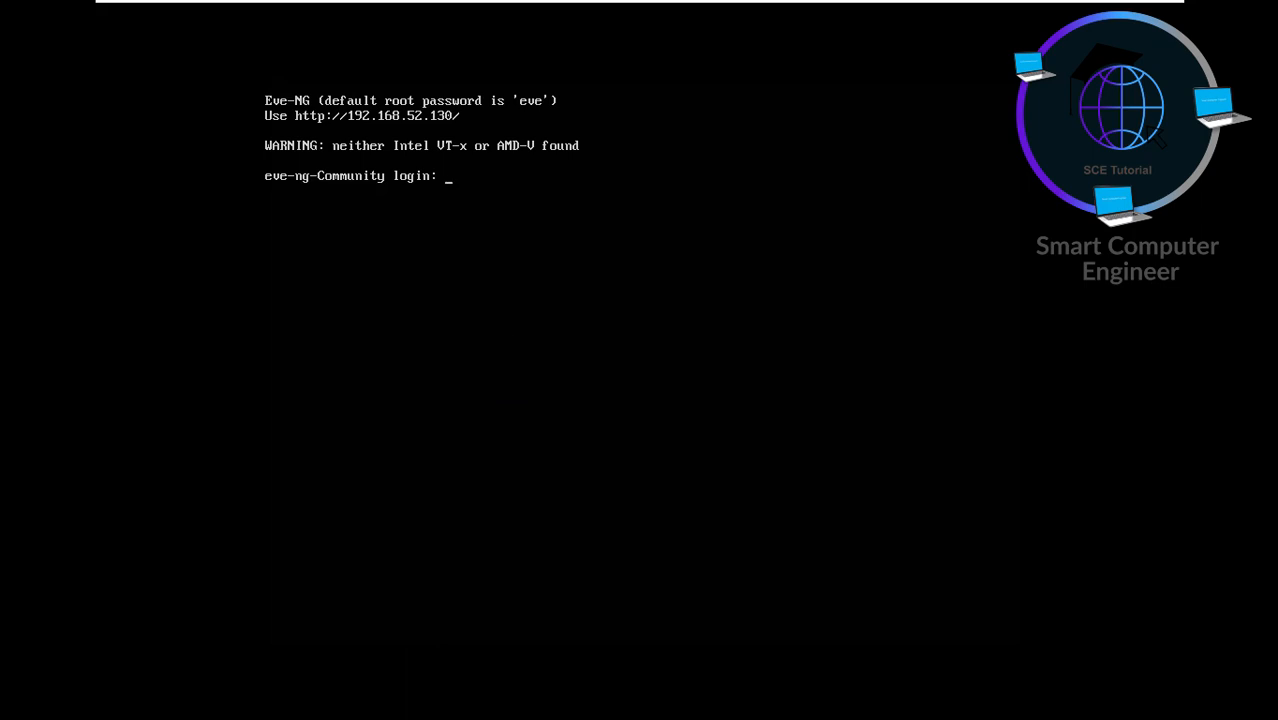
{"action": "type", "text": "root"}
{"action": "key", "text": "Return"}
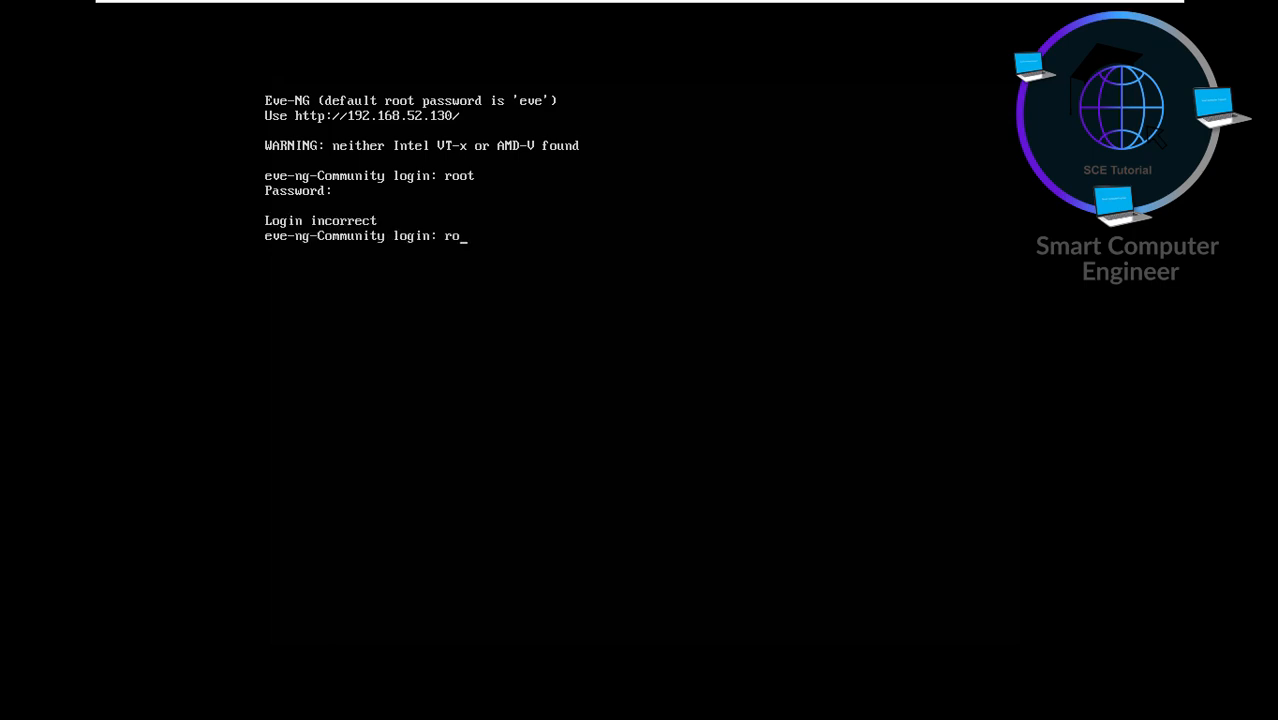
{"action": "type", "text": "ot"}
{"action": "key", "text": "Return"}
{"action": "key", "text": "Return"}
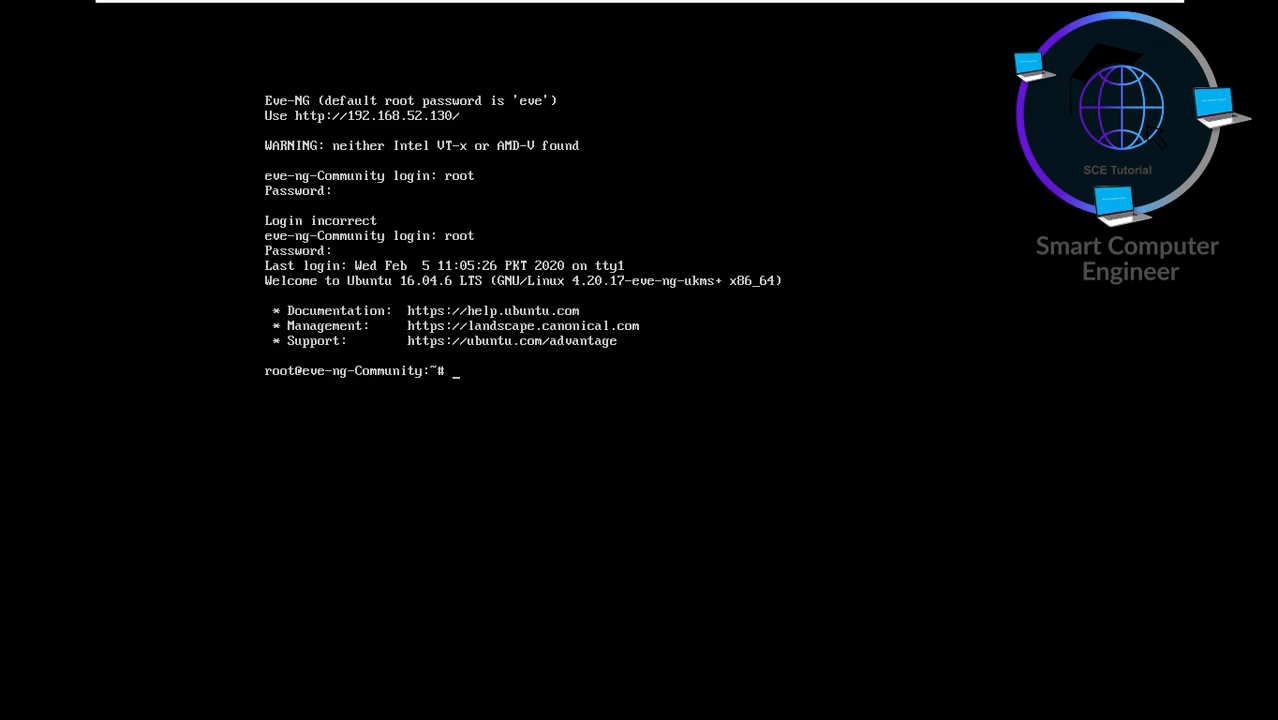
{"action": "key", "text": "Return"}
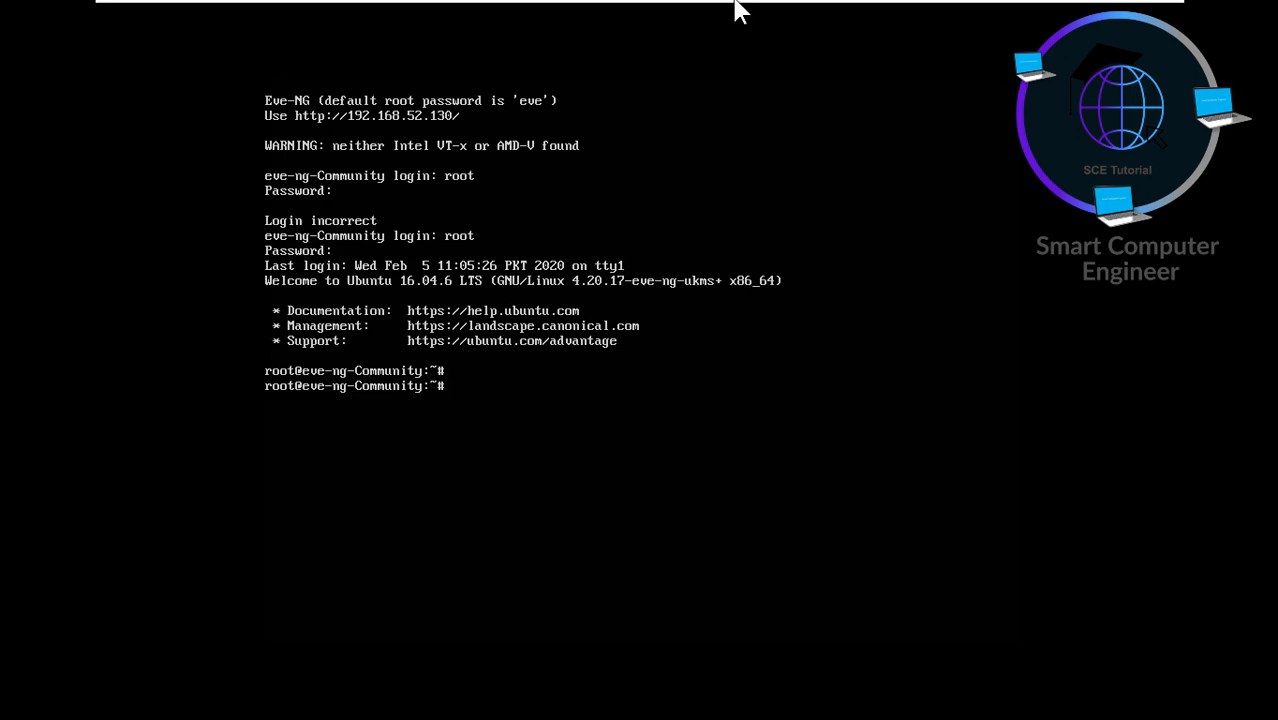
{"action": "mouse_move", "coordinate": [1055, 10]}
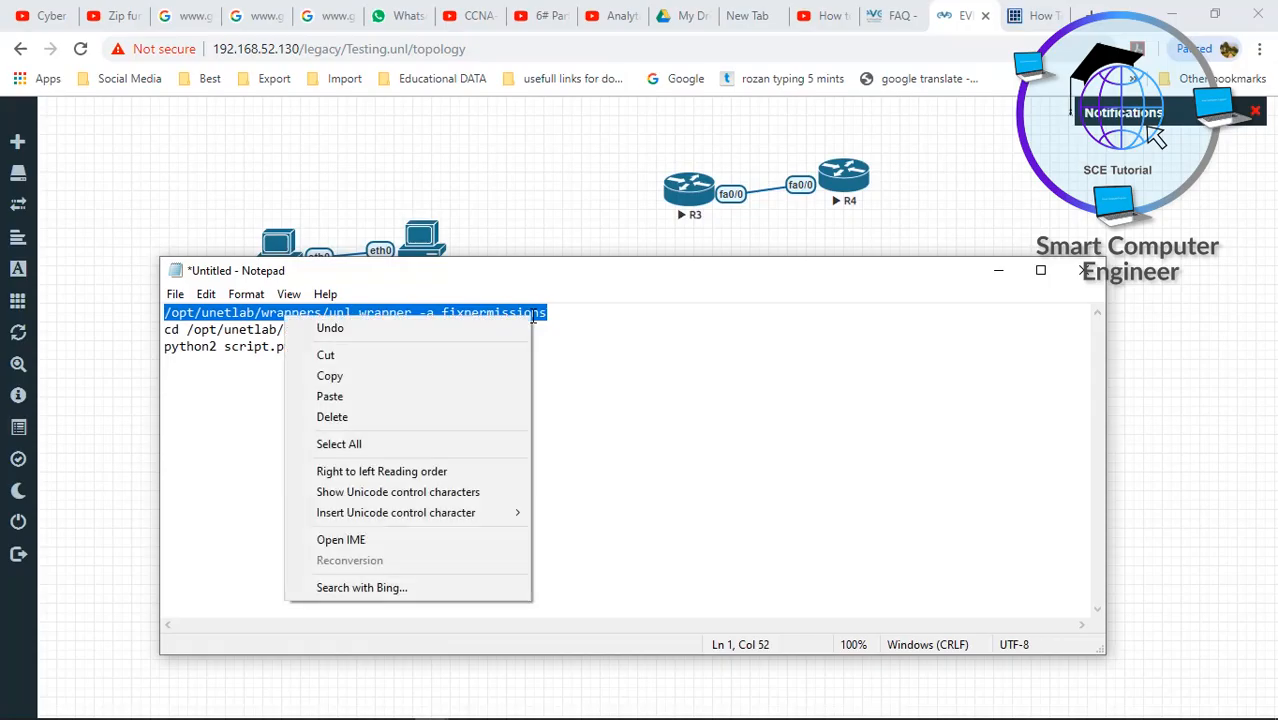
- Paste and run /opt/unetlab/wrappers/unl_wrapper -a fixpermissions in the EVE-NG console
{"action": "left_click", "coordinate": [414, 376]}
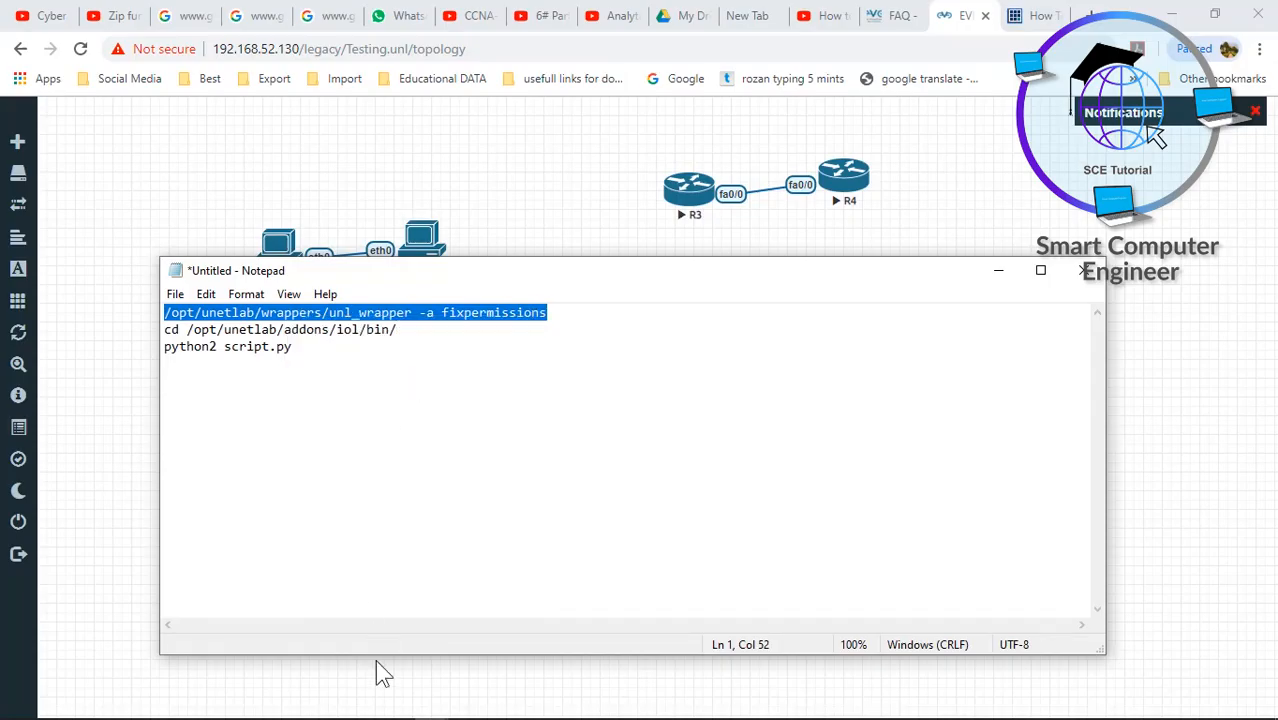
{"action": "mouse_move", "coordinate": [380, 716]}
{"action": "left_click", "coordinate": [466, 680]}
{"action": "left_click", "coordinate": [542, 585]}
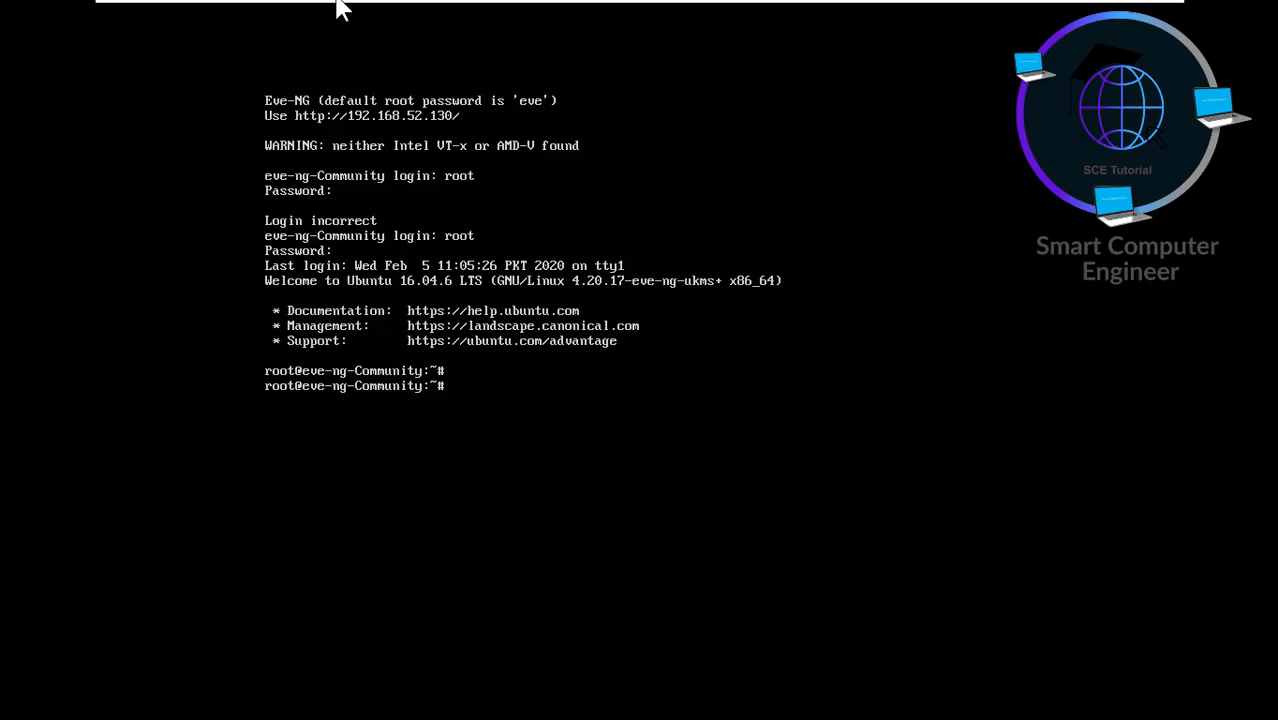
{"action": "mouse_move", "coordinate": [337, 8]}
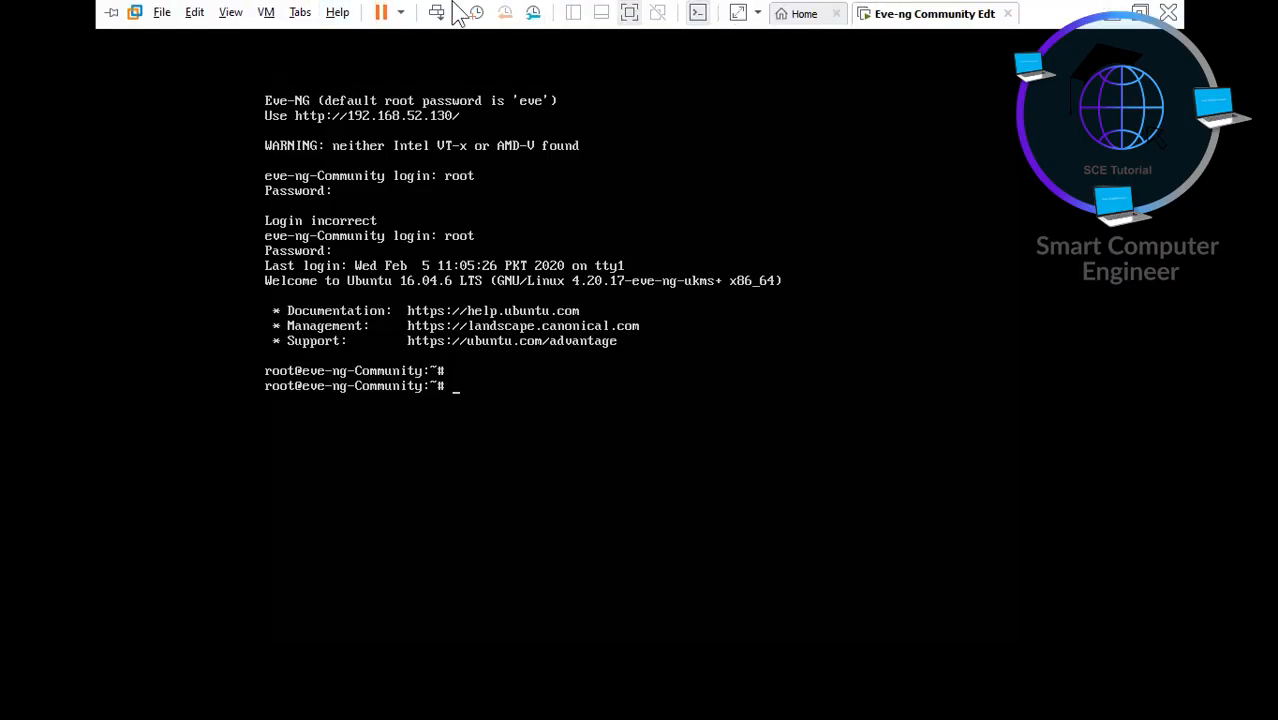
{"action": "left_click", "coordinate": [198, 14]}
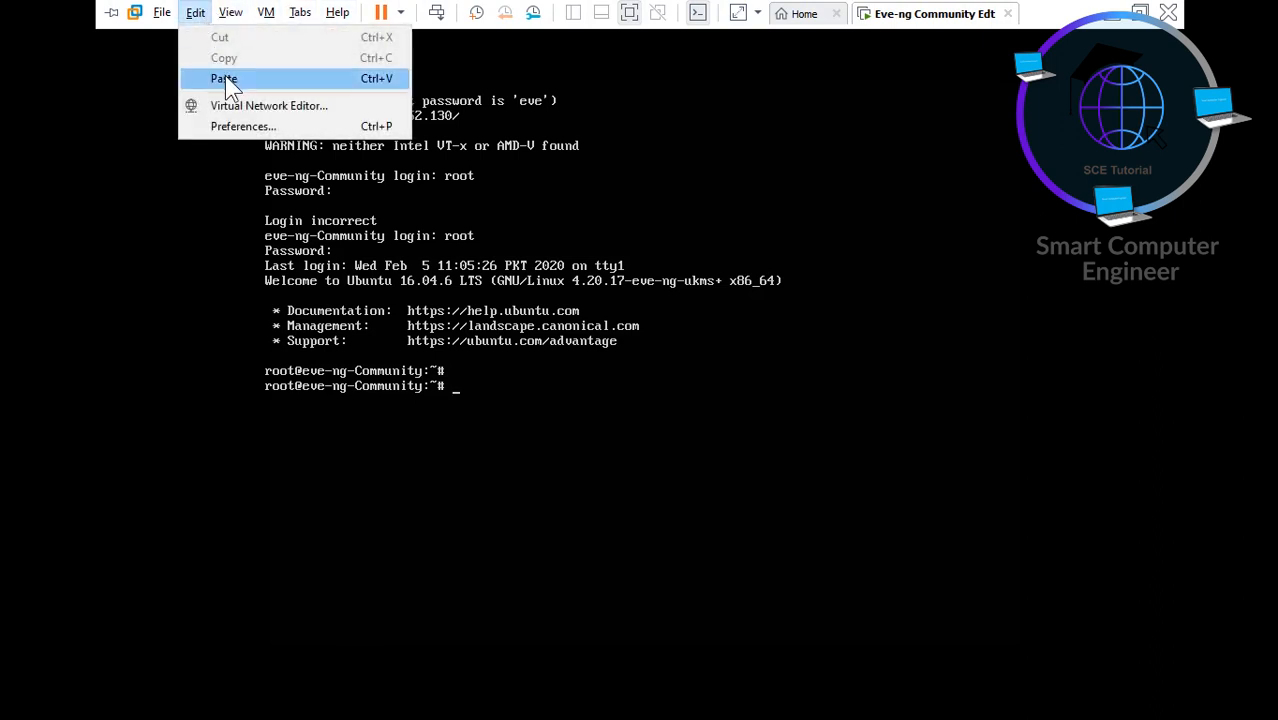
{"action": "left_click", "coordinate": [225, 75]}
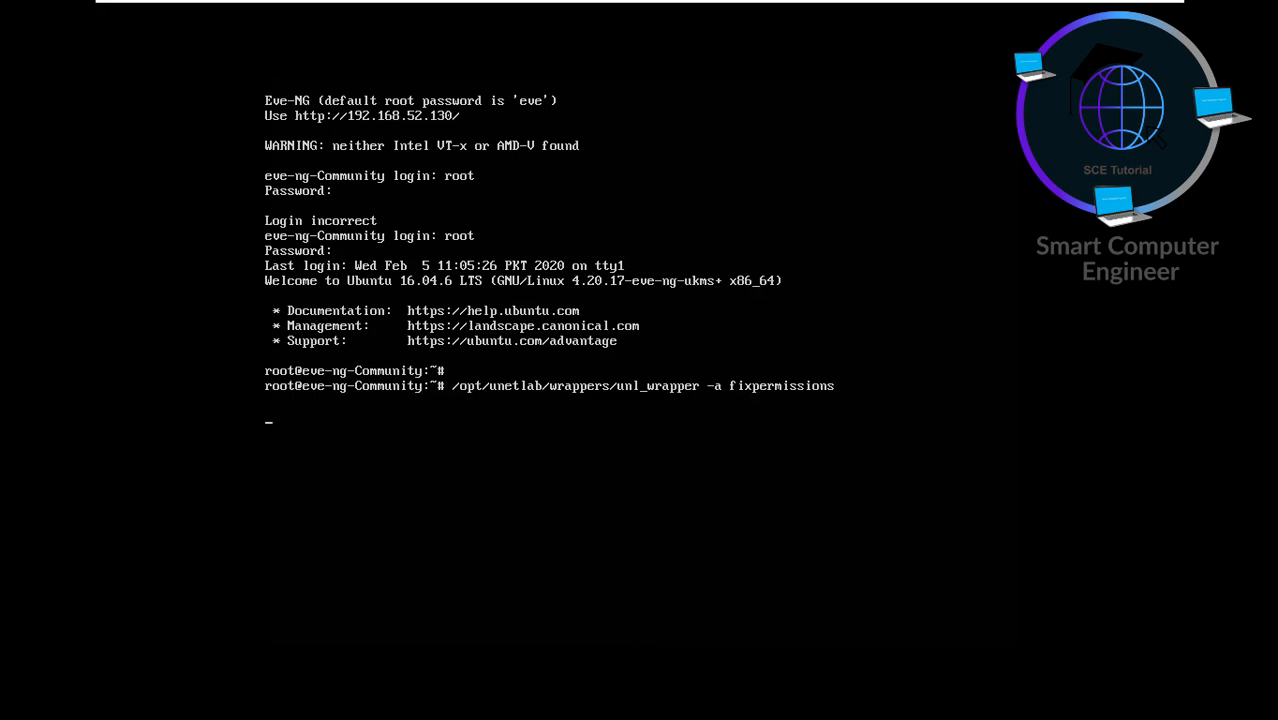
{"action": "key", "text": "Return"}
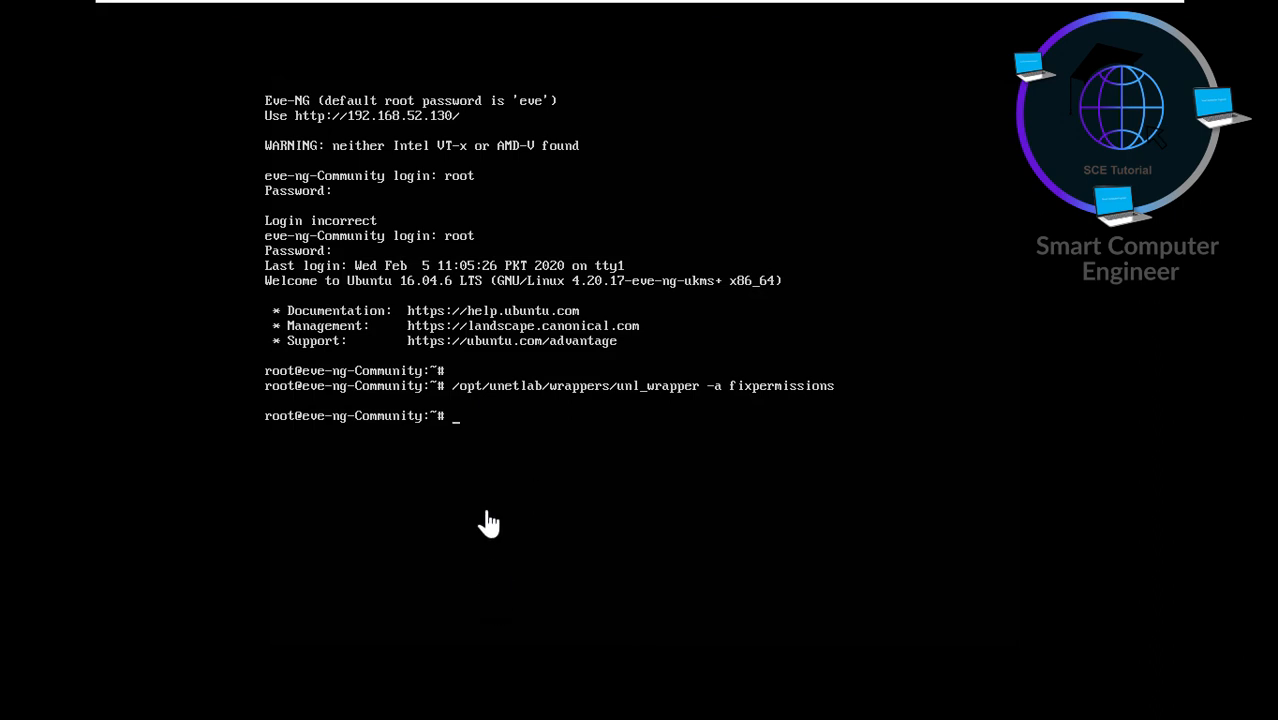
- Copy the cd /opt/unetlab/addons/iol/bin/ line from Notepad and return to the console
{"action": "mouse_move", "coordinate": [1034, 8]}
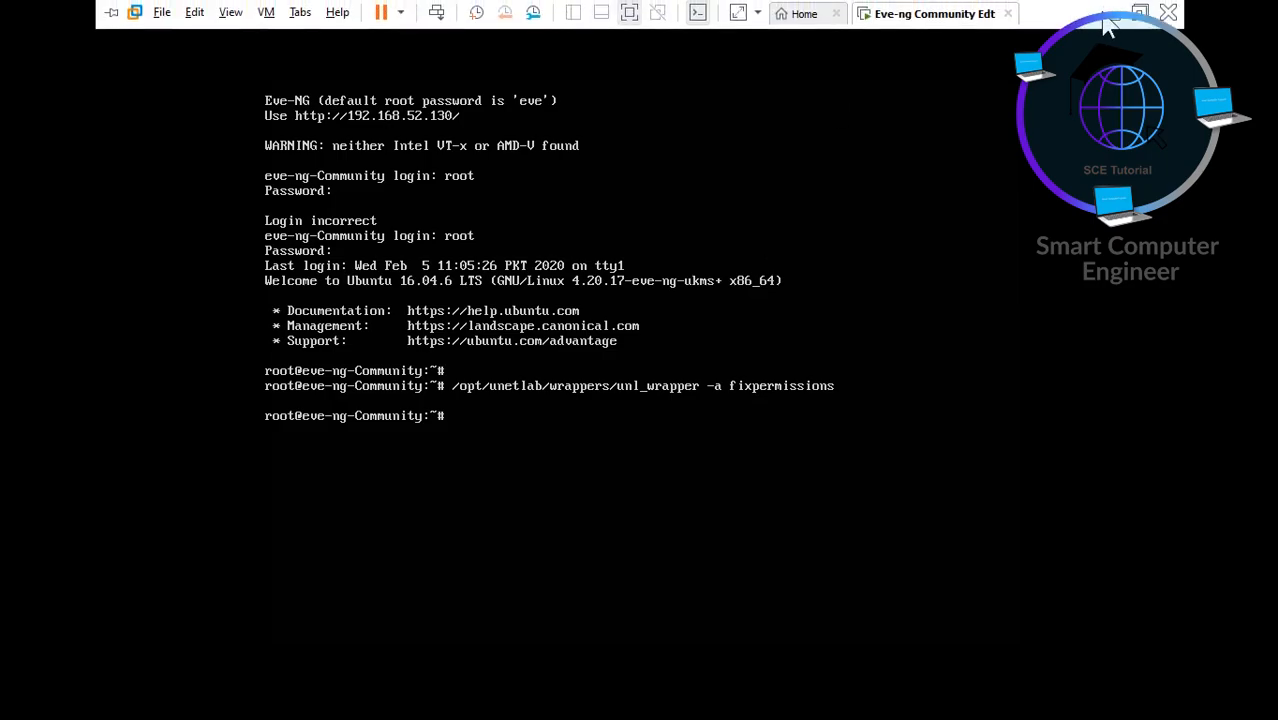
{"action": "left_click", "coordinate": [1111, 8]}
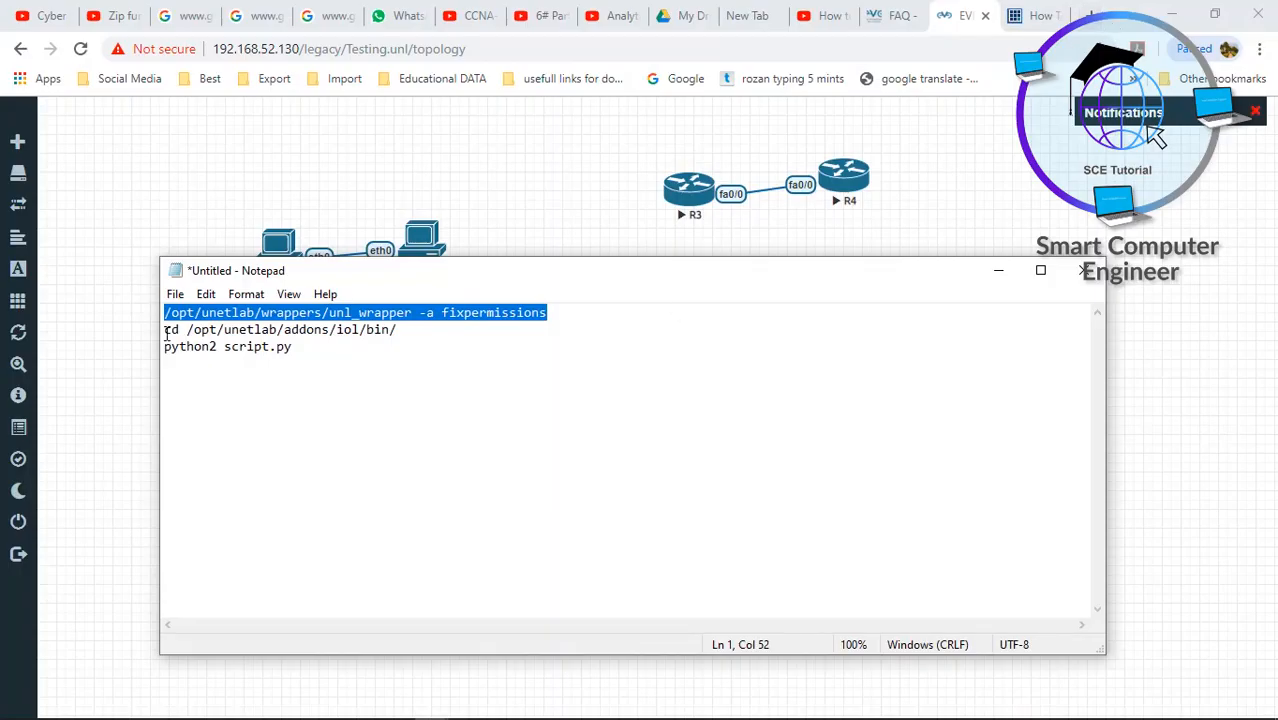
{"action": "left_click_drag", "start_coordinate": [167, 334], "coordinate": [427, 328]}
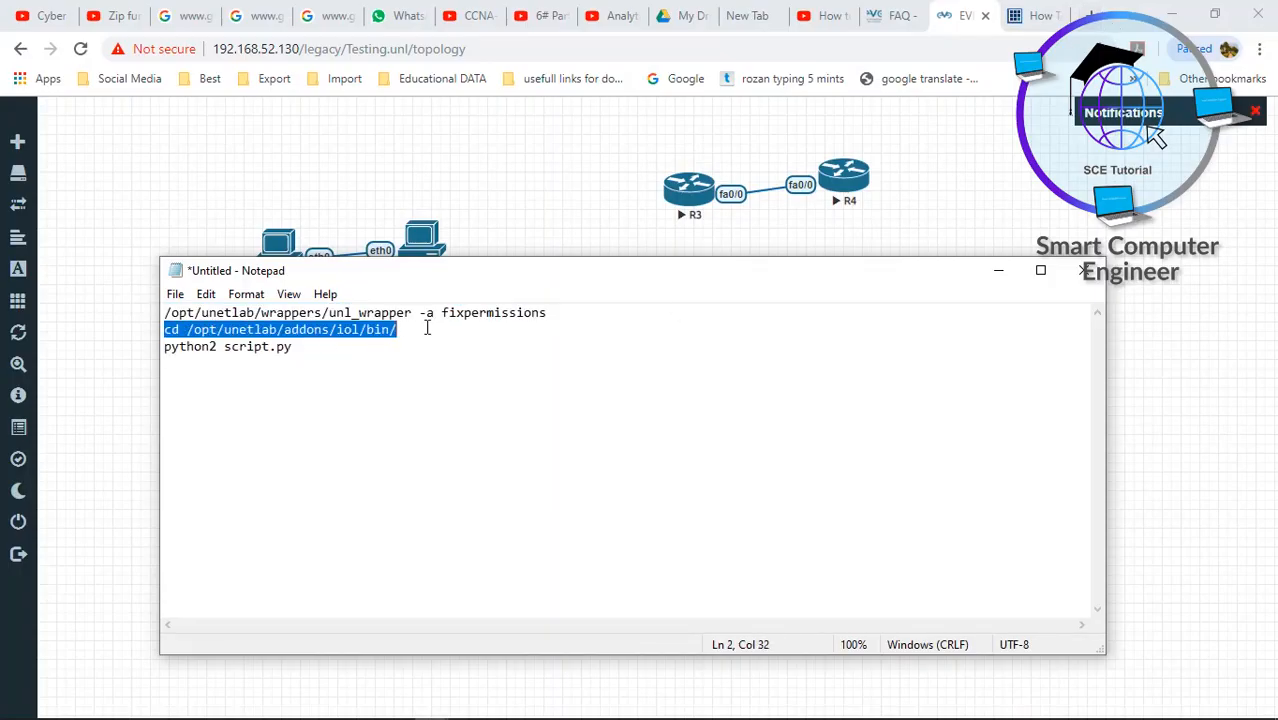
{"action": "right_click", "coordinate": [380, 334]}
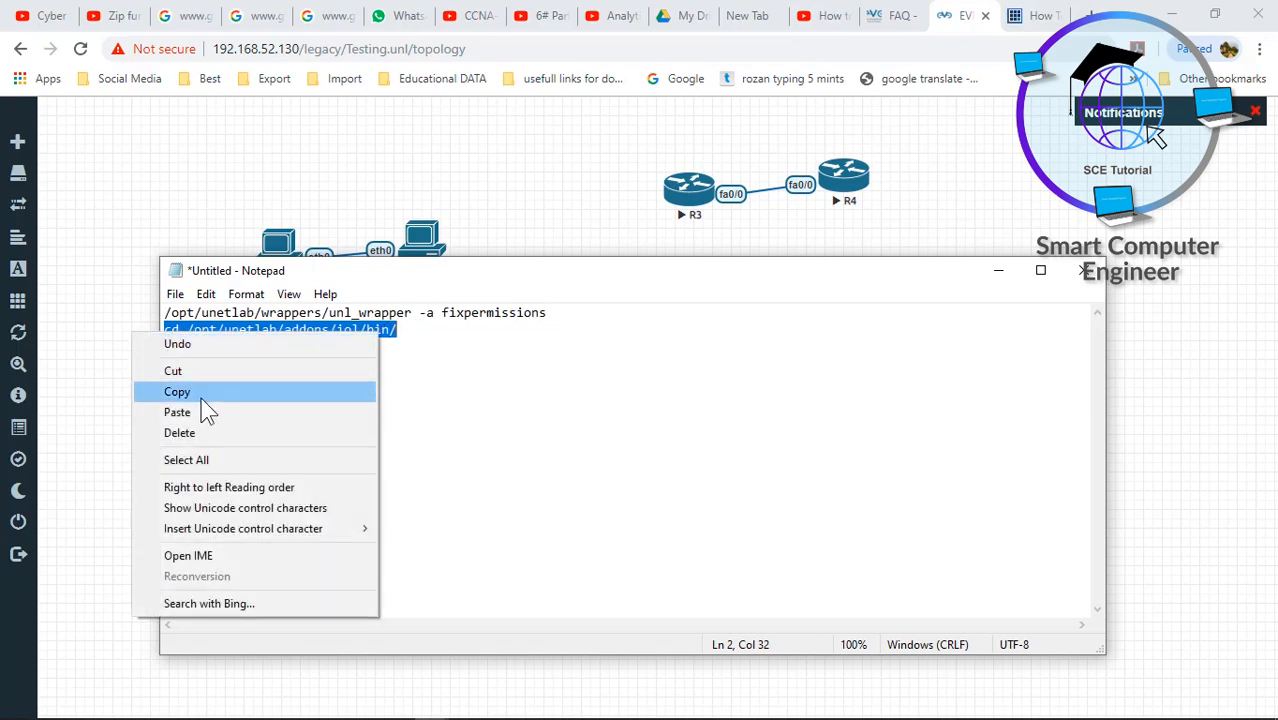
{"action": "left_click", "coordinate": [200, 396]}
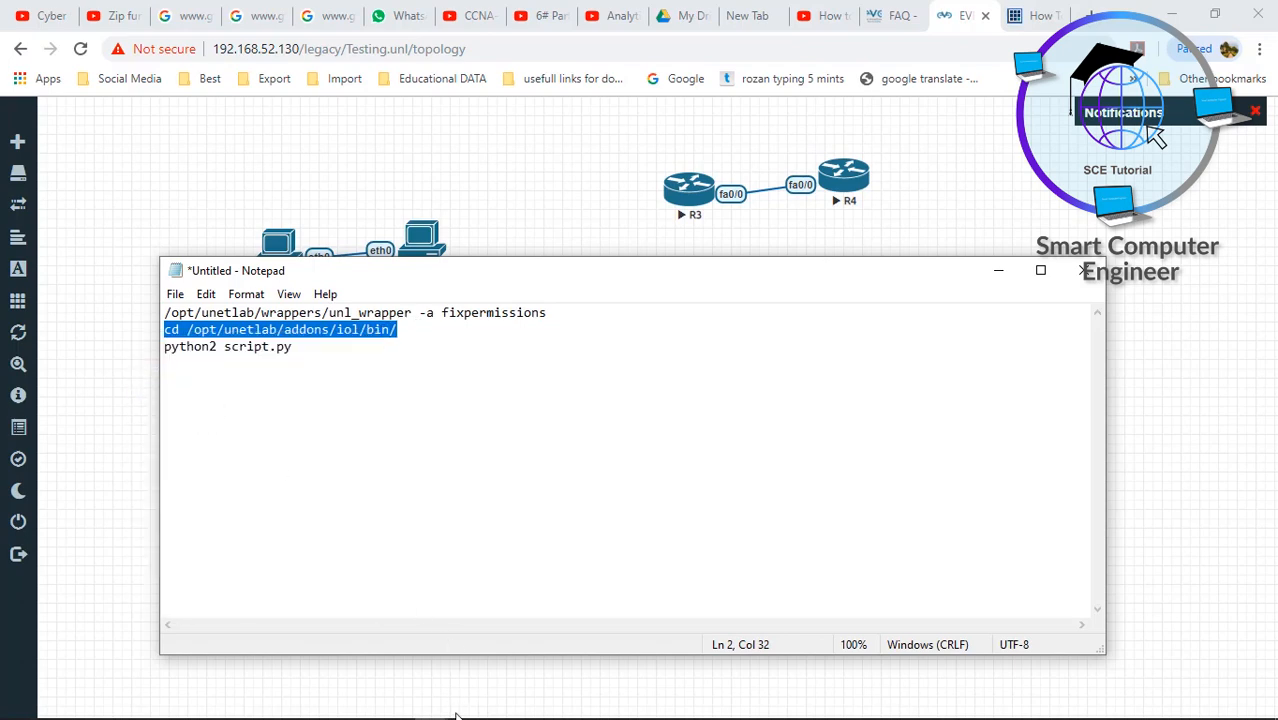
{"action": "mouse_move", "coordinate": [457, 716]}
{"action": "mouse_move", "coordinate": [465, 694]}
{"action": "left_click", "coordinate": [521, 575]}
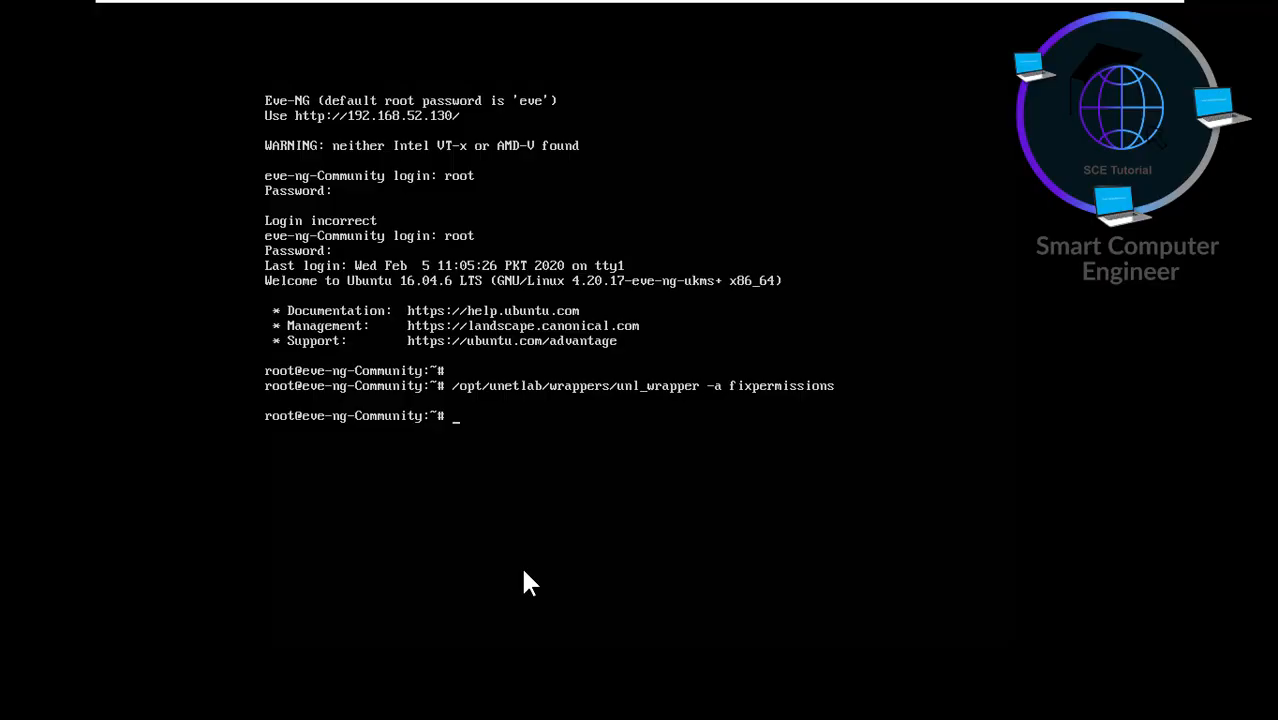
- Paste and run cd /opt/unetlab/addons/iol/bin/ in the EVE-NG console
{"action": "mouse_move", "coordinate": [234, 14]}
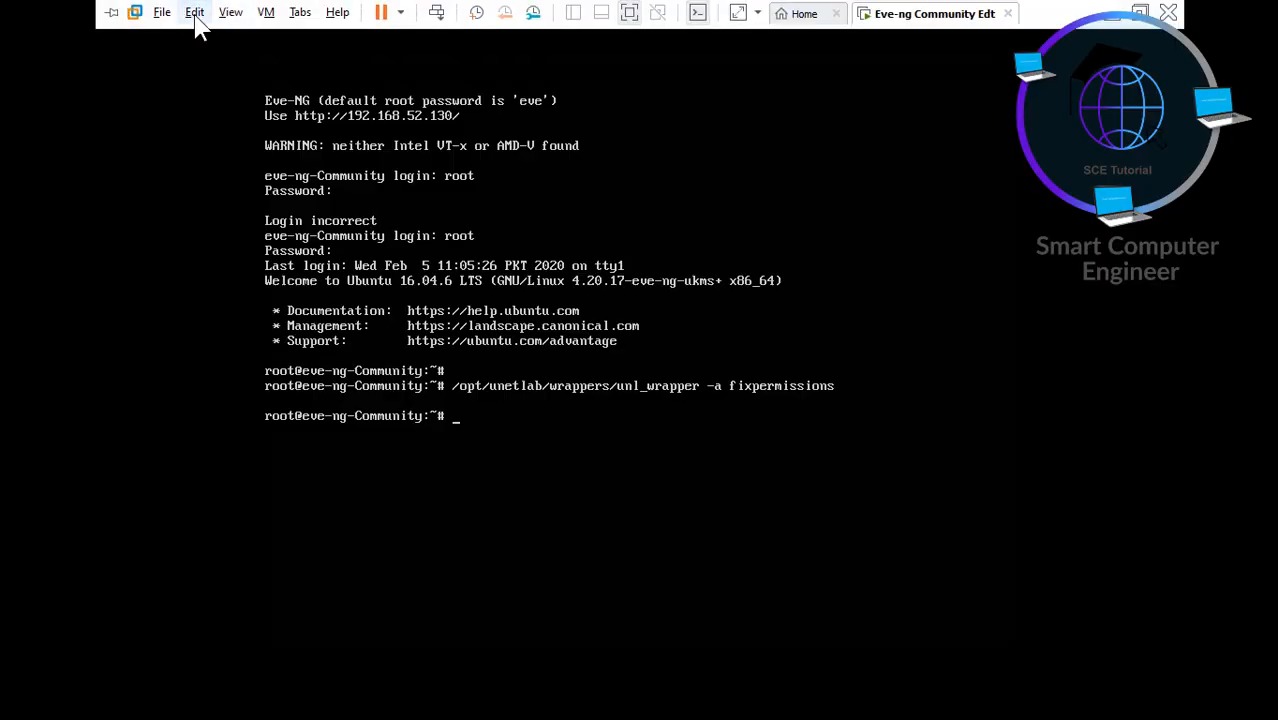
{"action": "left_click", "coordinate": [195, 12]}
{"action": "left_click", "coordinate": [363, 381]}
{"action": "left_click", "coordinate": [195, 14]}
{"action": "left_click", "coordinate": [223, 78]}
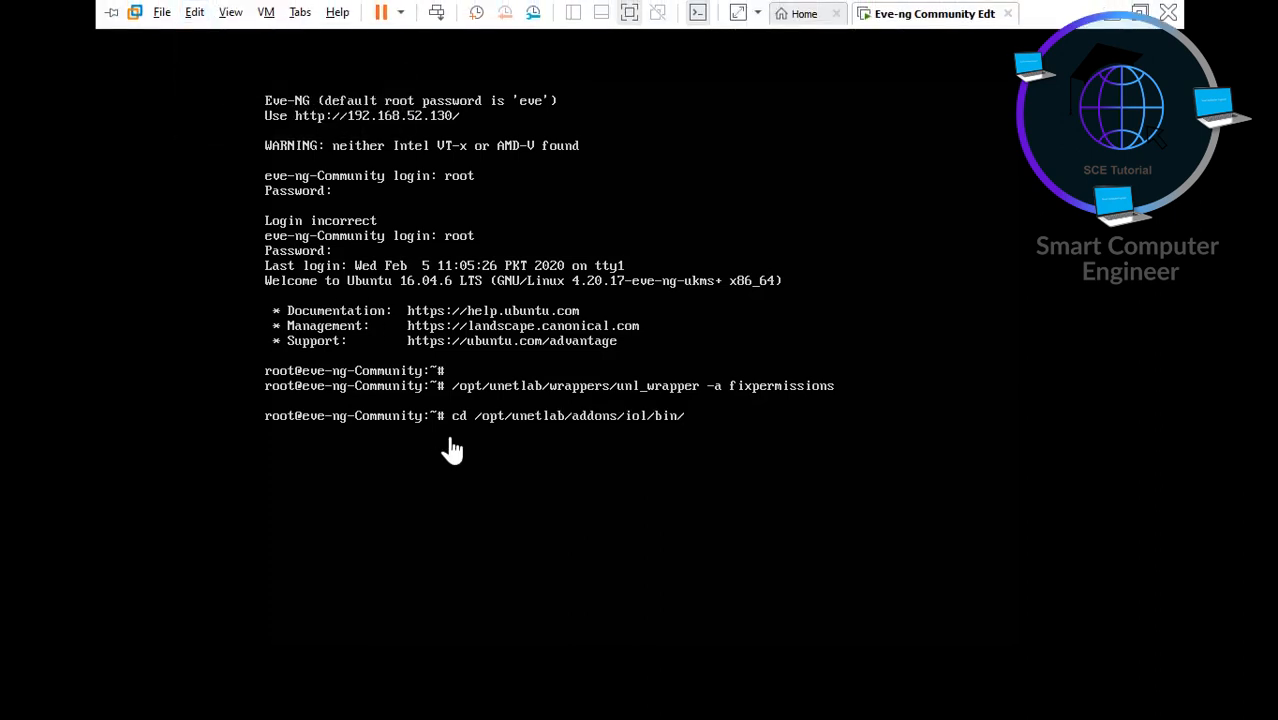
{"action": "key", "text": "Return"}
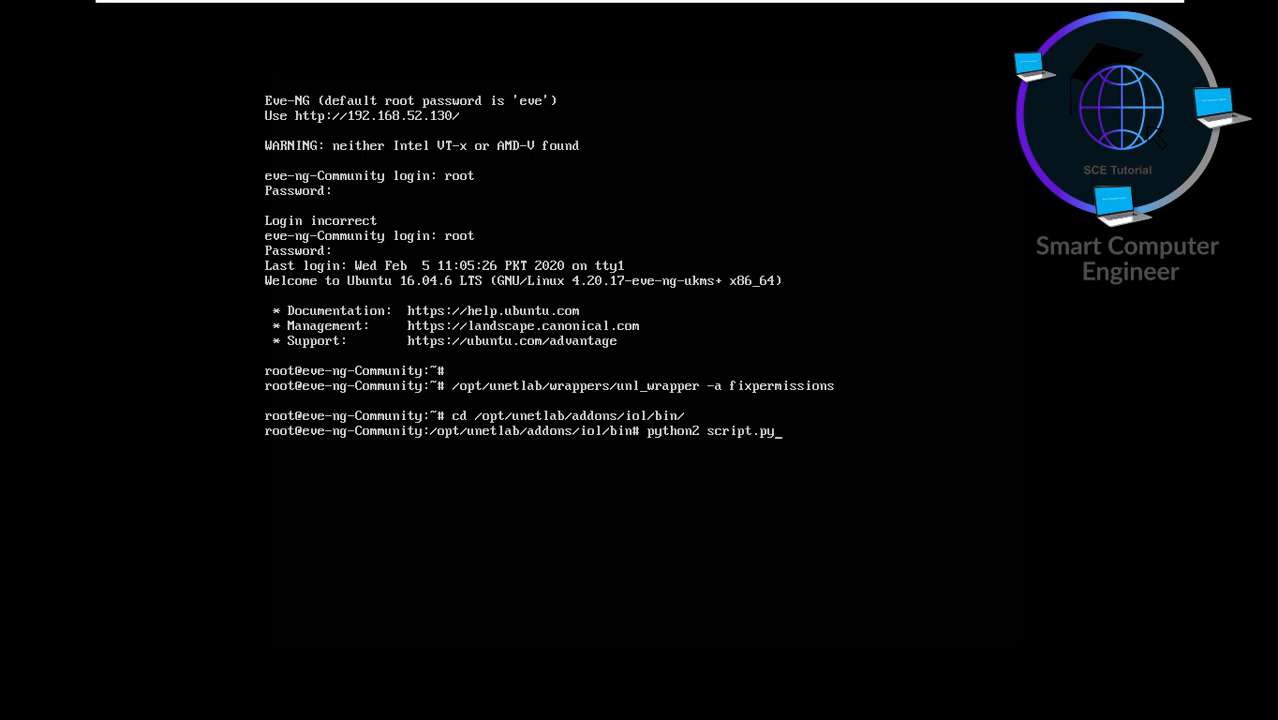
- Run python2 script.py to generate the new IOL licence
{"action": "key", "text": "Return"}
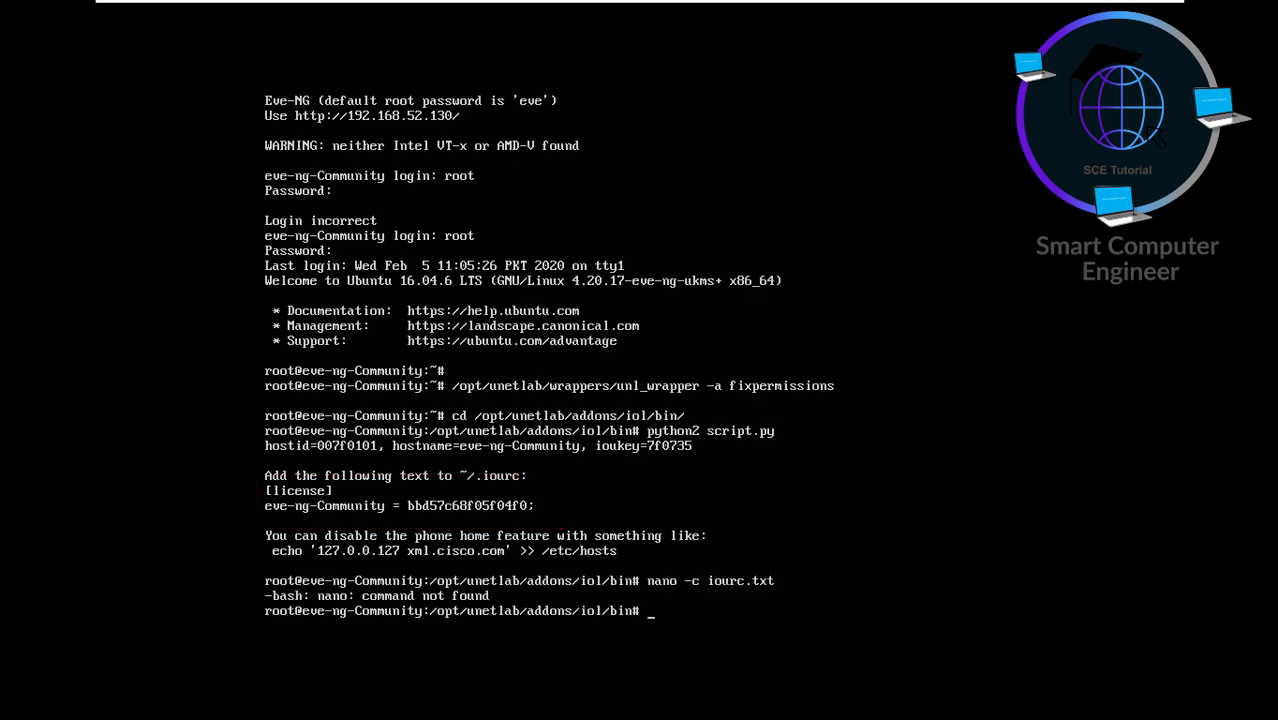
{"action": "mouse_move", "coordinate": [1058, 12]}
{"action": "left_click", "coordinate": [1108, 13]}
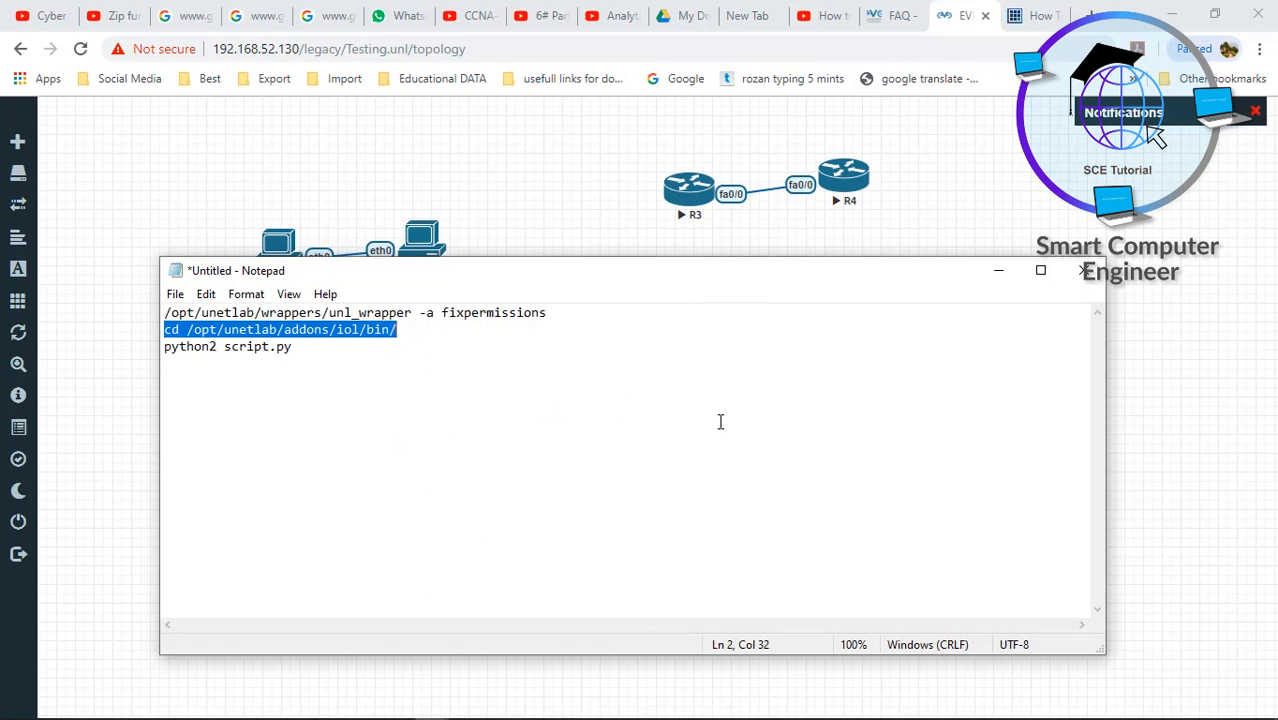
- Close the Notepad notes without saving
{"action": "left_click", "coordinate": [1081, 270]}
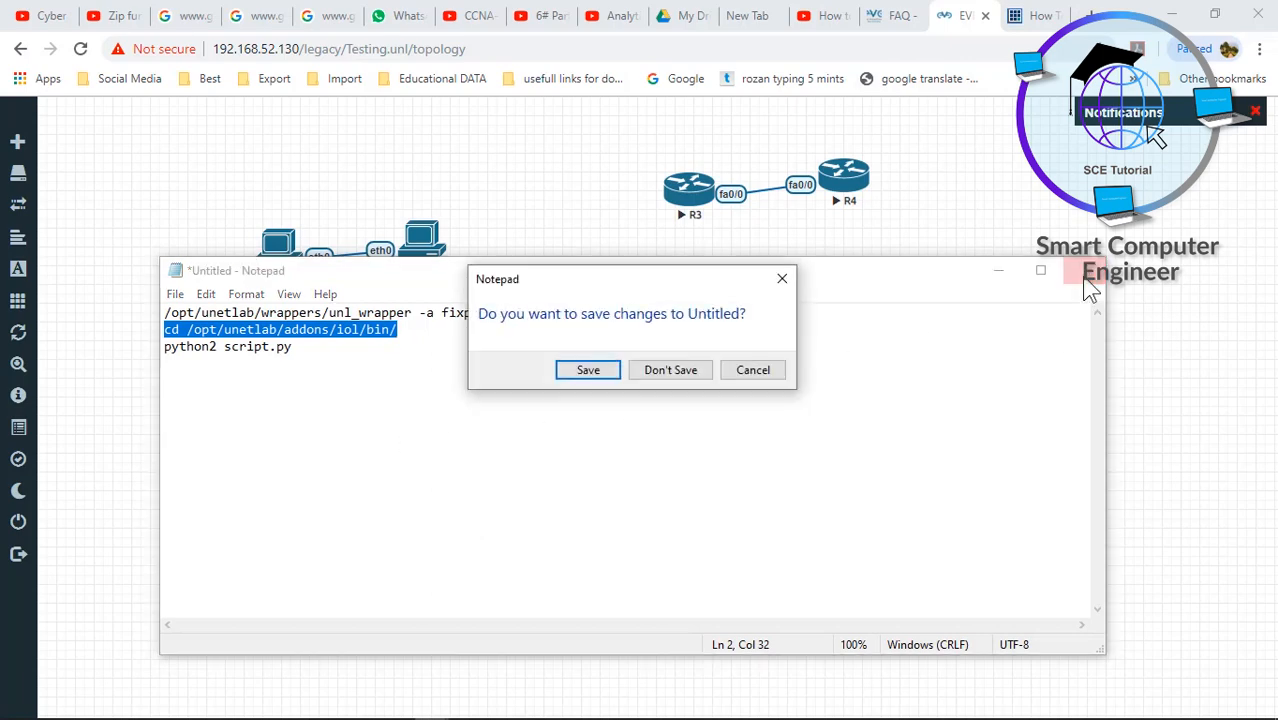
{"action": "left_click", "coordinate": [655, 372]}
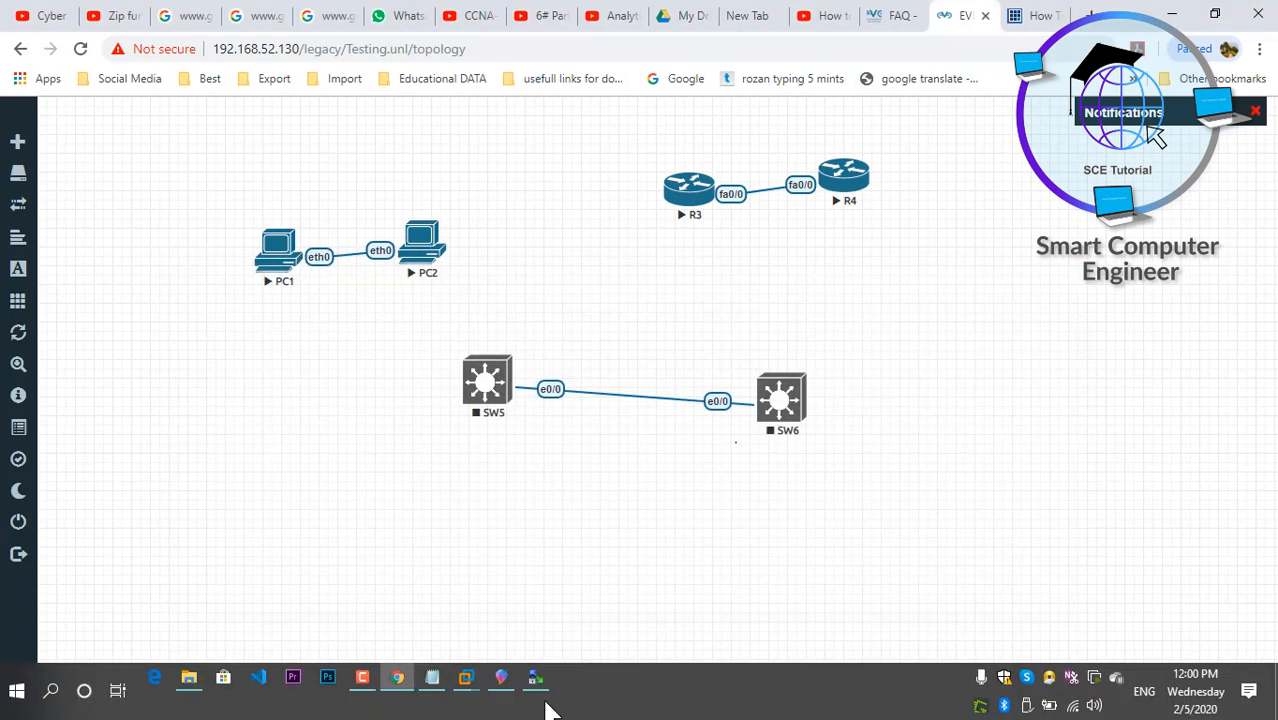
{"action": "mouse_move", "coordinate": [542, 699]}
{"action": "left_click", "coordinate": [503, 600]}
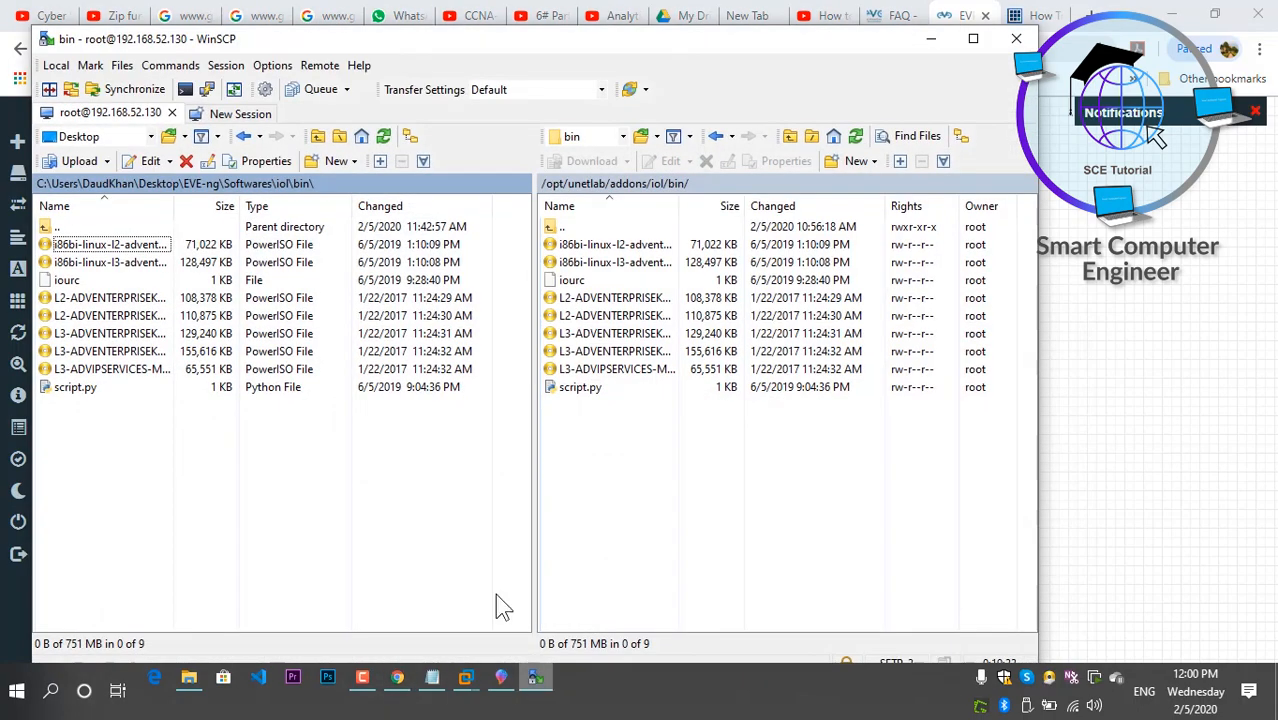
- Open the remote iourc in WinSCP's editor and delete its old licence line
{"action": "left_click", "coordinate": [733, 474]}
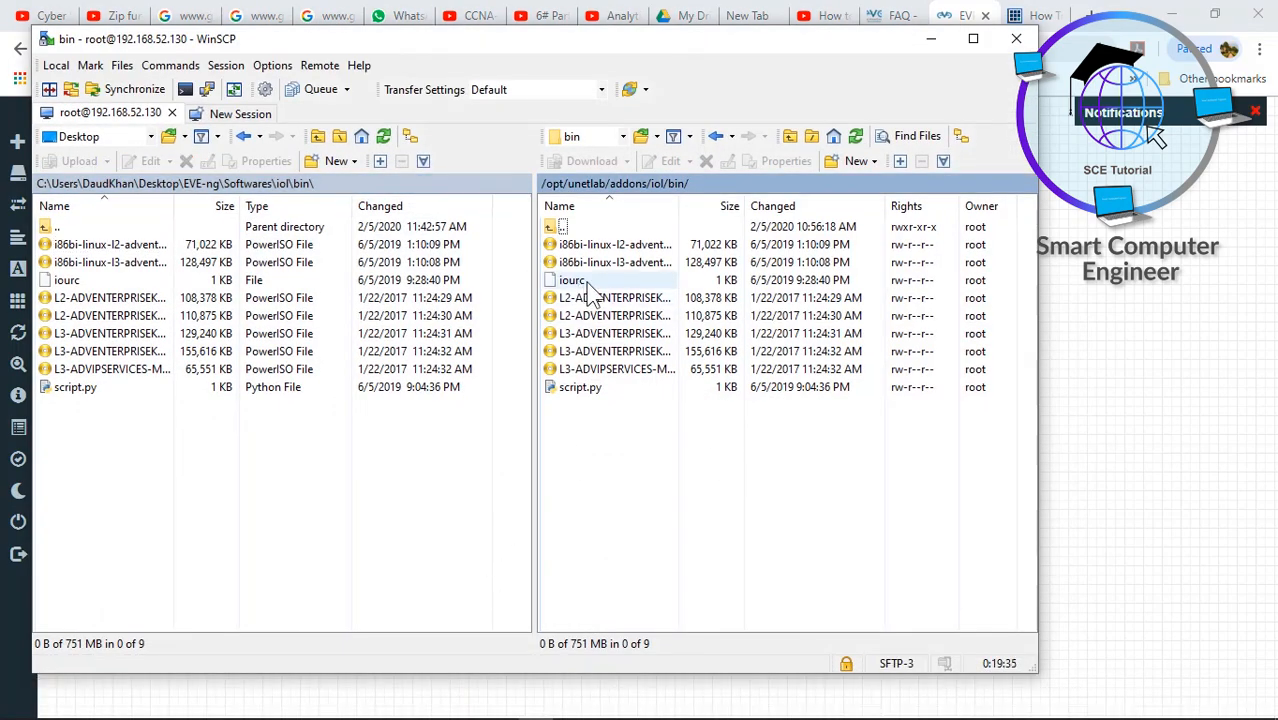
{"action": "right_click", "coordinate": [587, 284]}
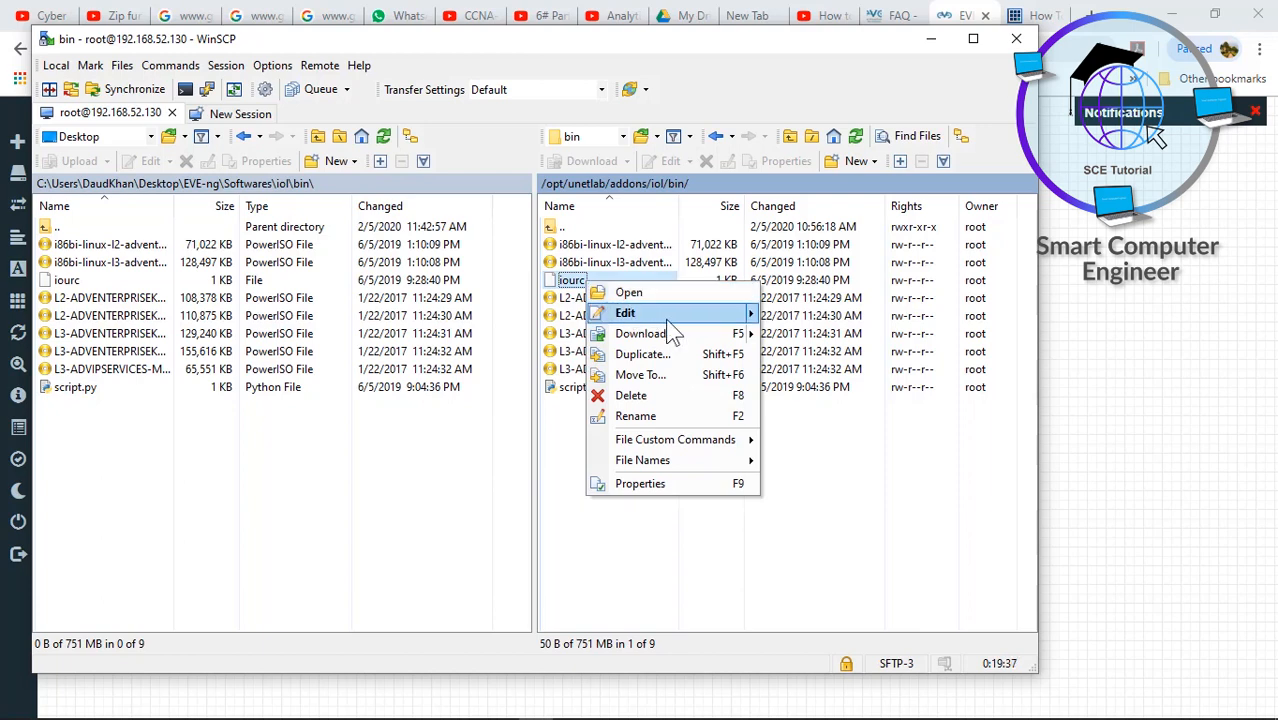
{"action": "mouse_move", "coordinate": [670, 318]}
{"action": "left_click", "coordinate": [805, 316]}
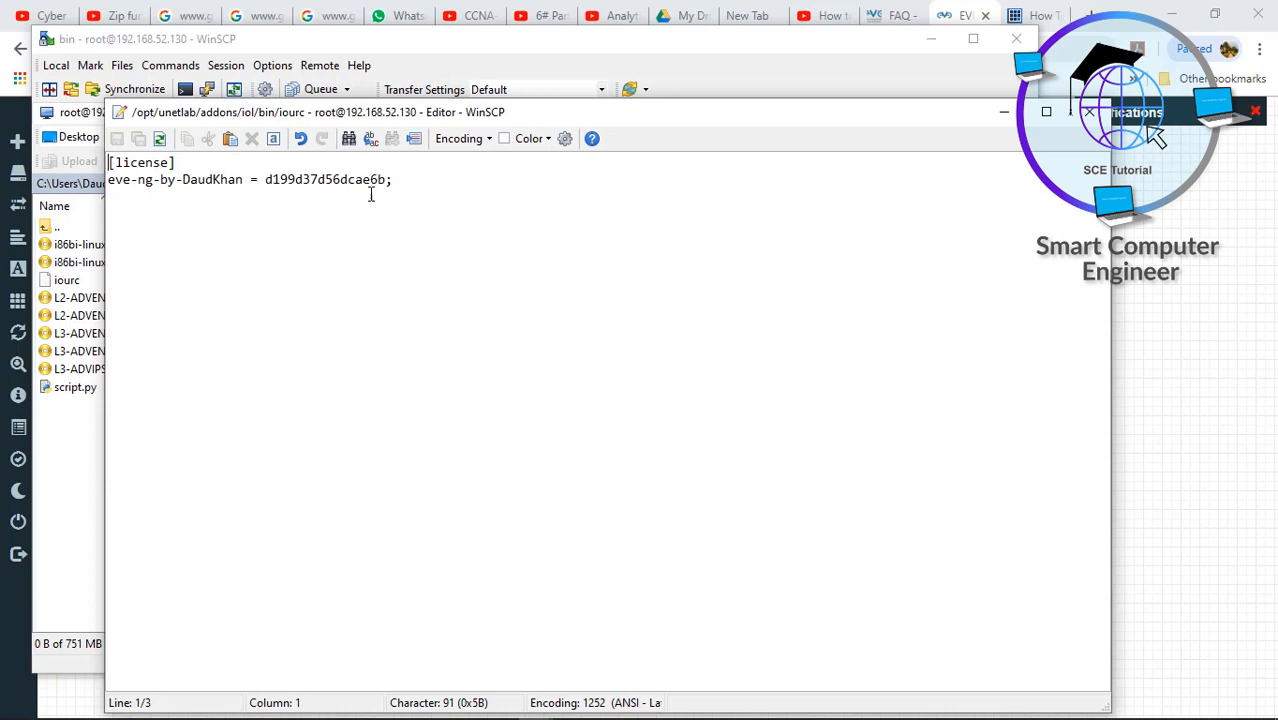
{"action": "left_click_drag", "start_coordinate": [387, 179], "coordinate": [107, 179]}
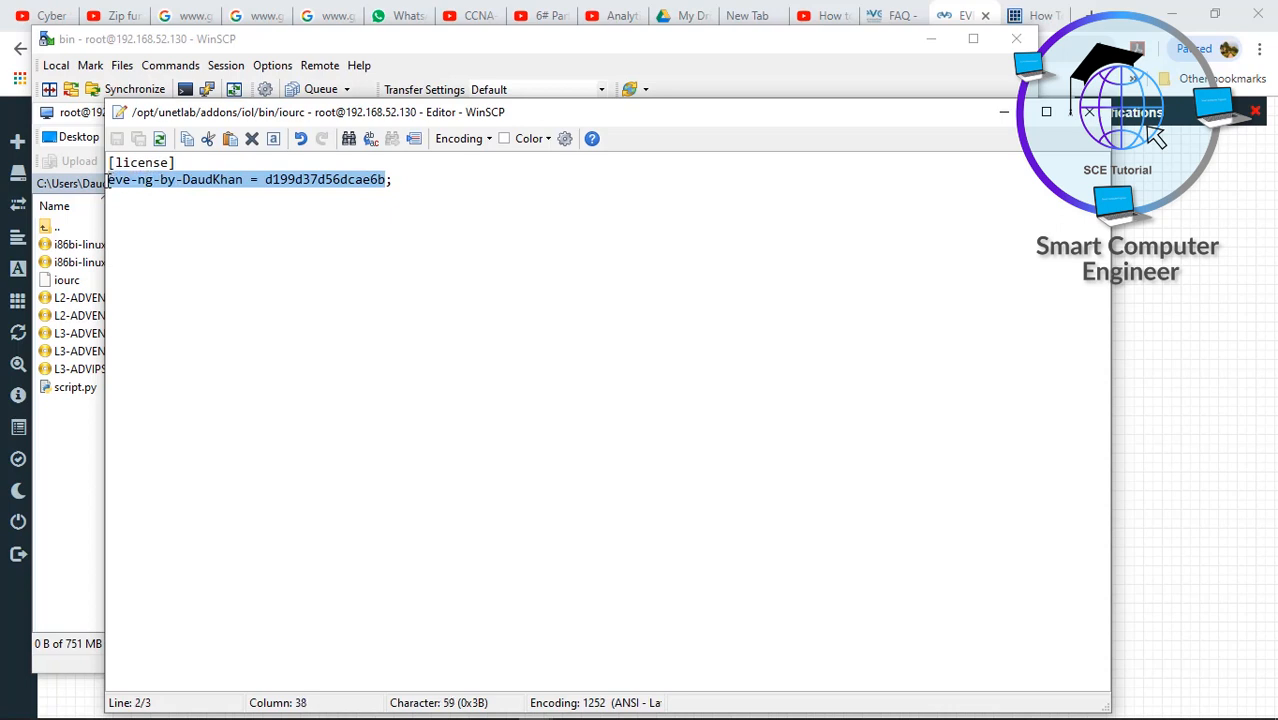
{"action": "key", "text": "Delete"}
{"action": "key", "text": "Delete"}
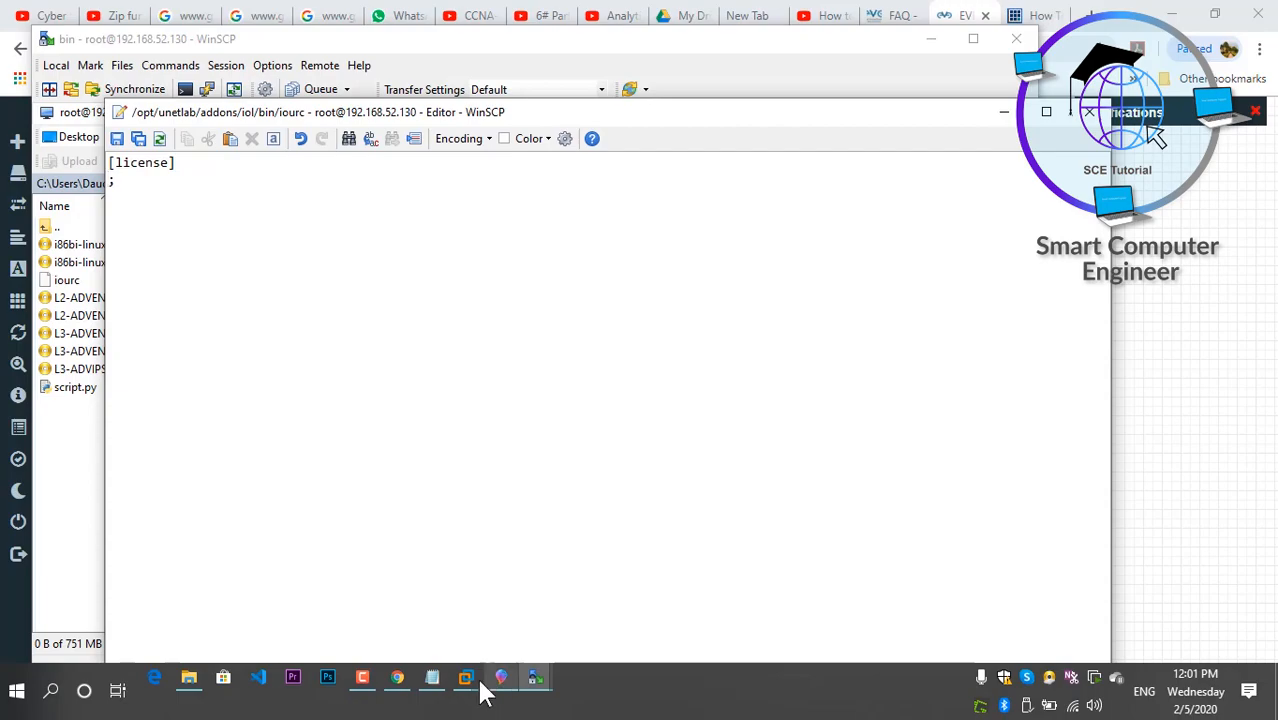
- Enter the new eve-ng-Community licence line from the console into iourc and save it
{"action": "mouse_move", "coordinate": [472, 683]}
{"action": "left_click", "coordinate": [550, 580]}
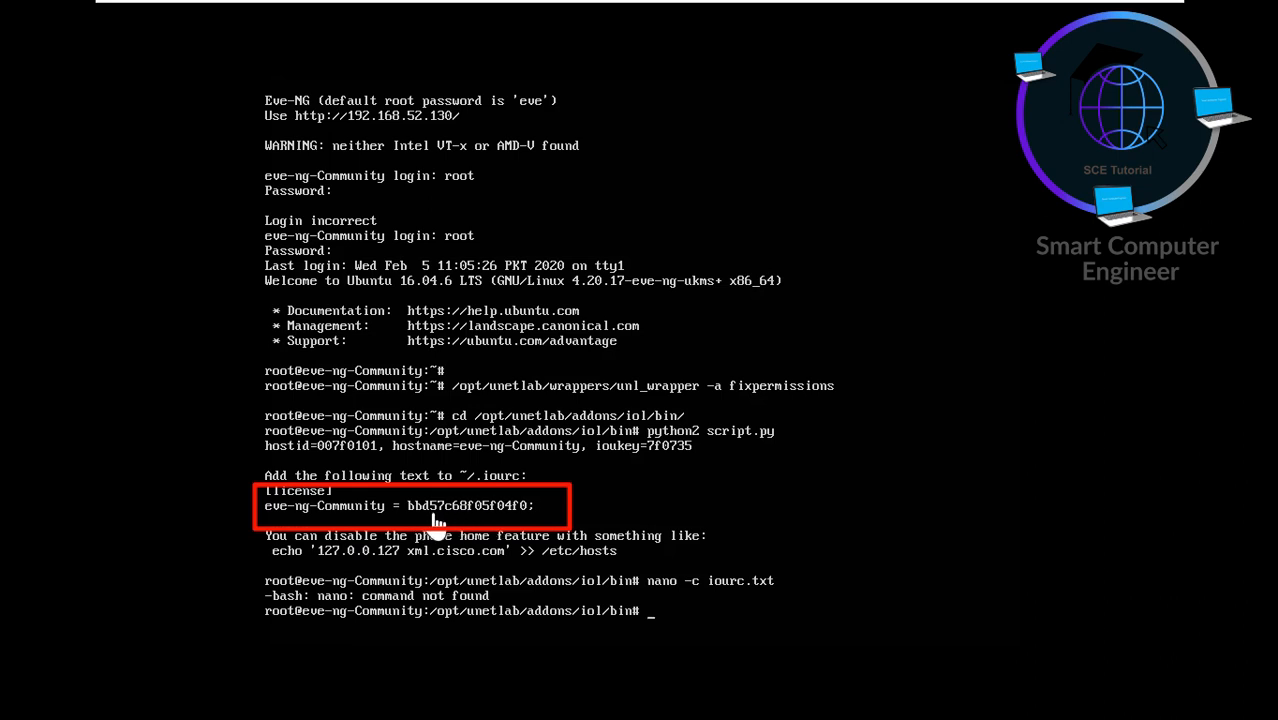
{"action": "left_click", "coordinate": [1104, 8]}
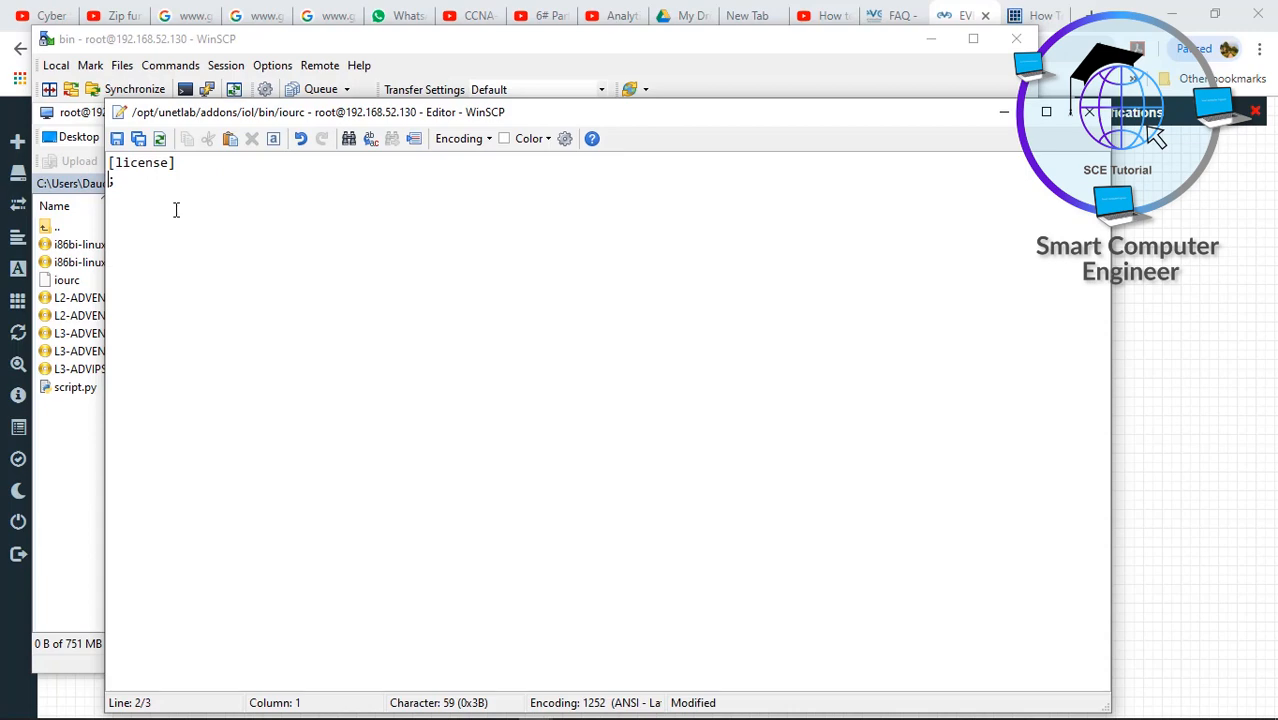
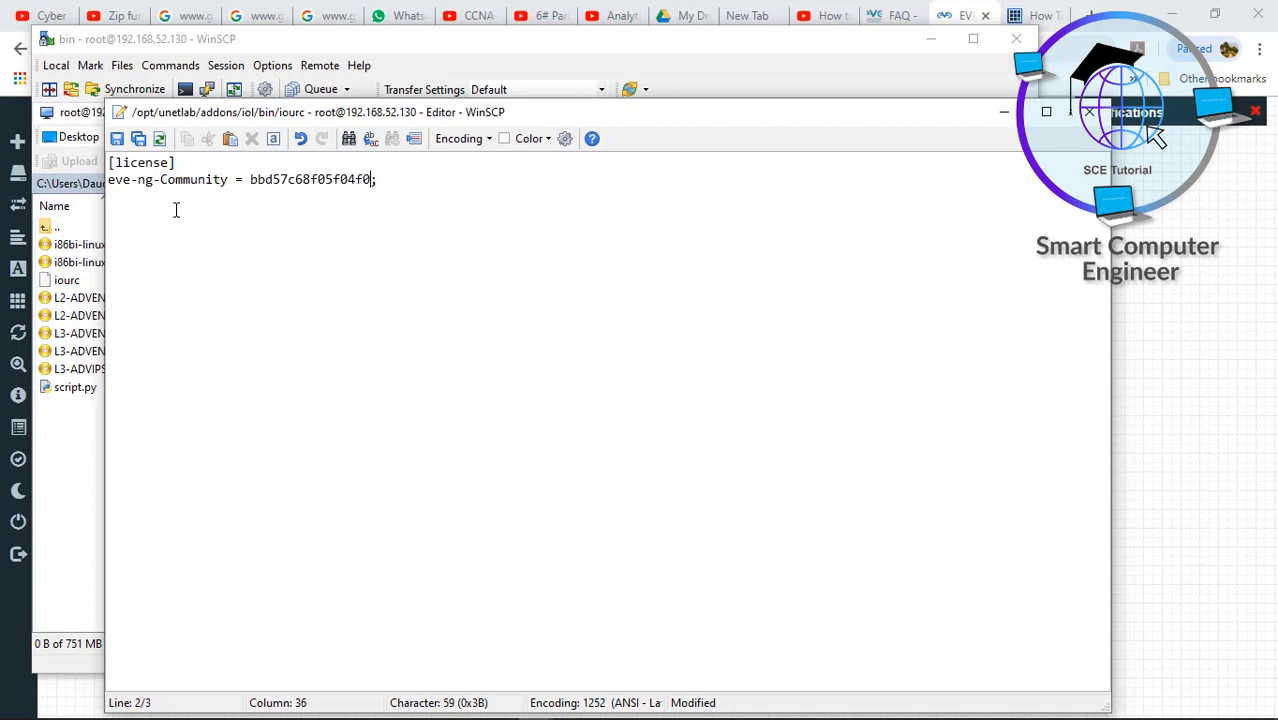
{"action": "left_click", "coordinate": [116, 140]}
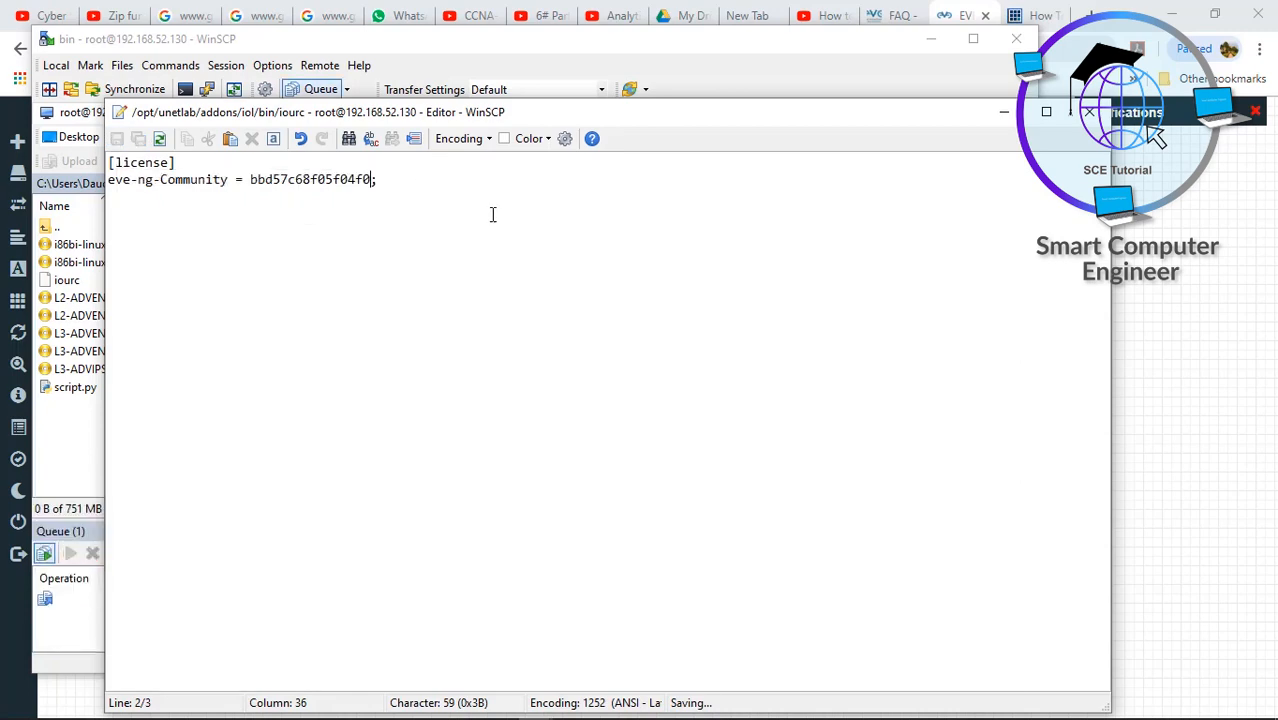
- Close the iourc editor and quit WinSCP
{"action": "left_click", "coordinate": [1088, 112]}
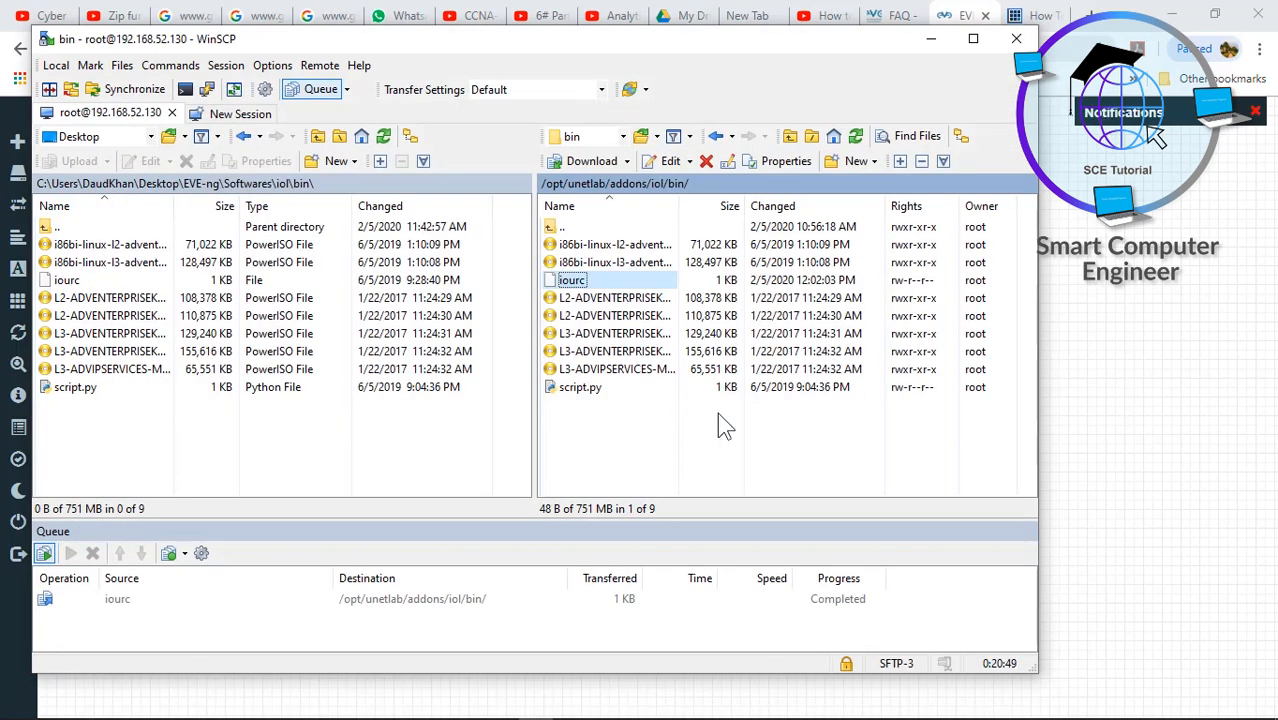
{"action": "left_click", "coordinate": [1016, 40]}
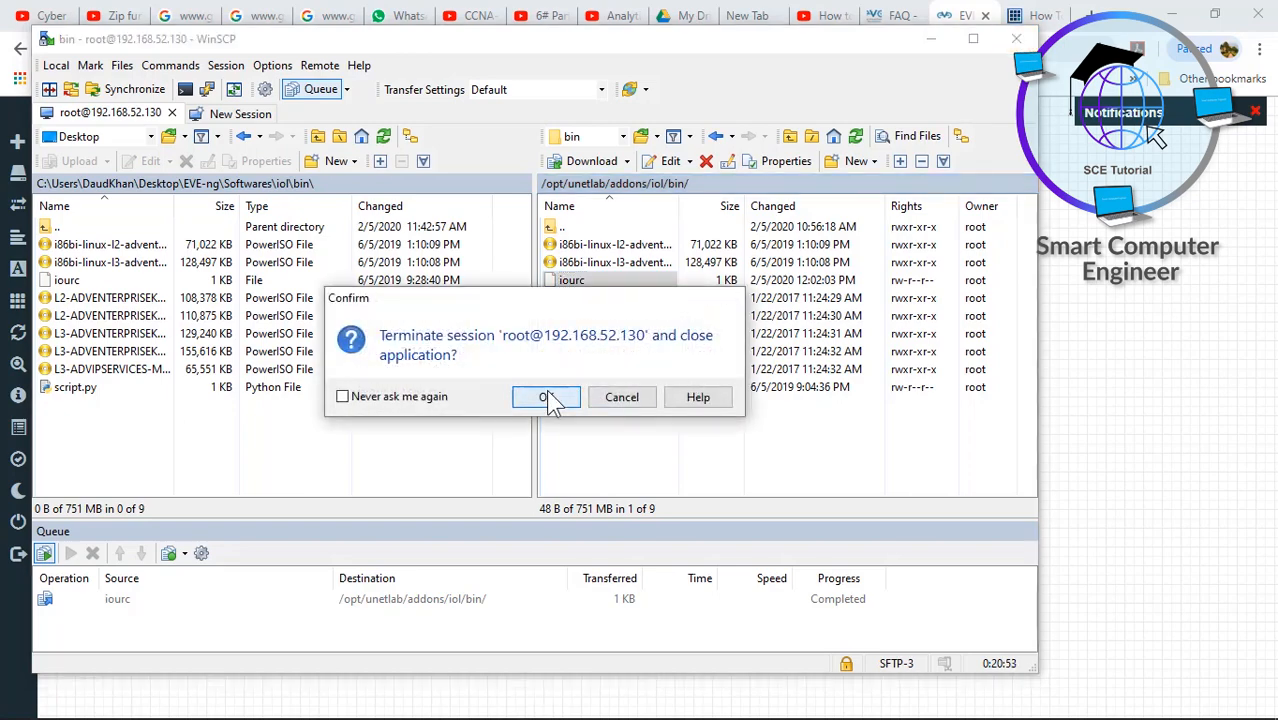
{"action": "left_click", "coordinate": [548, 398]}
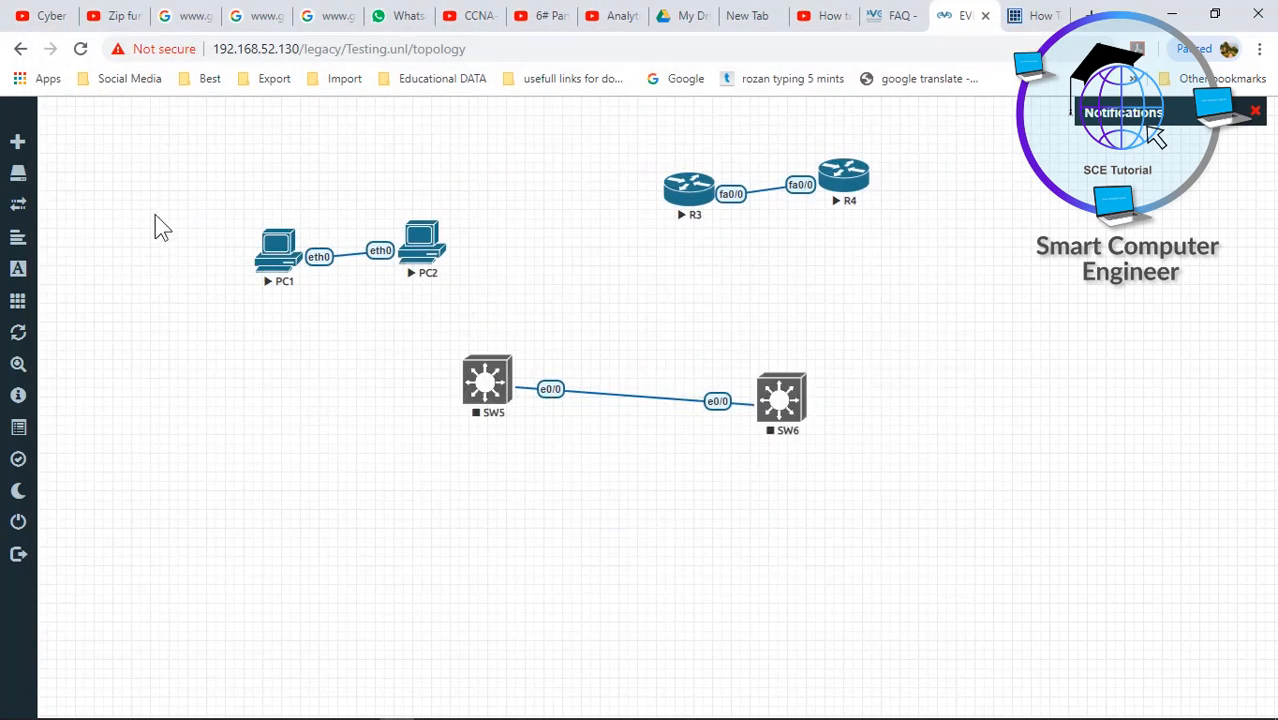
- Stop all lab nodes, then start SW6 and SW5 and request SW6's console
{"action": "mouse_move", "coordinate": [28, 285]}
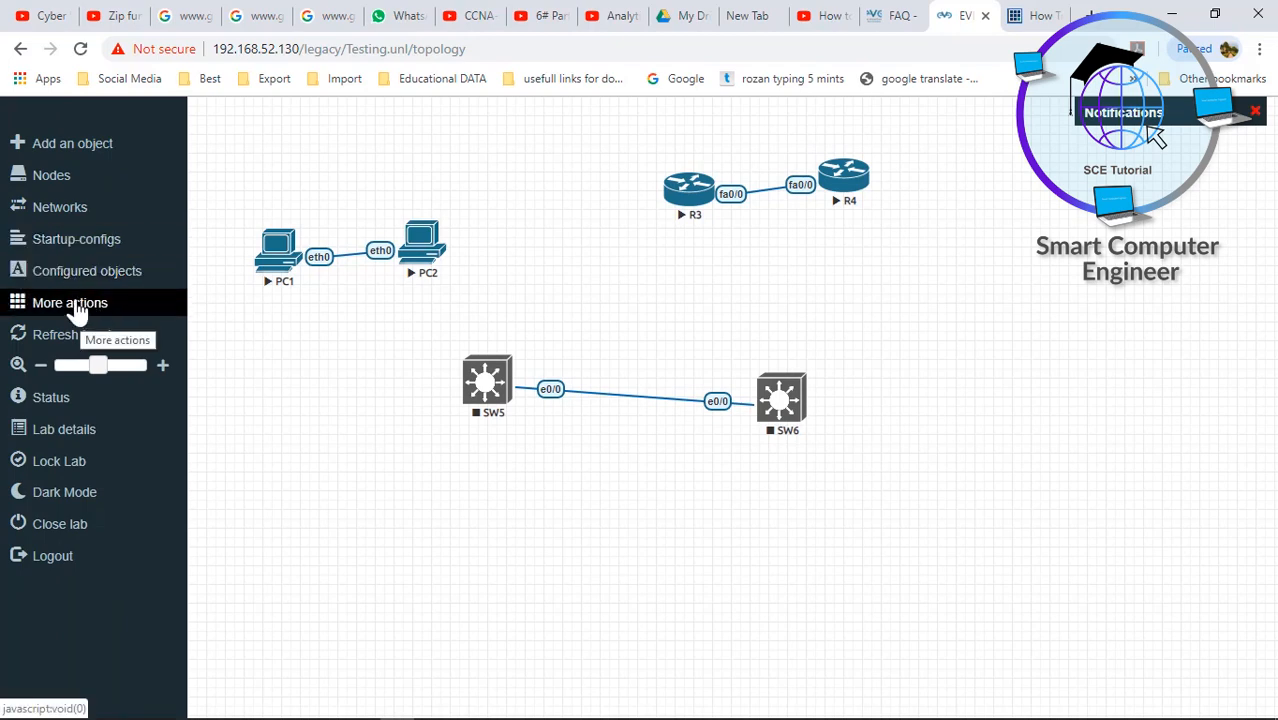
{"action": "left_click", "coordinate": [80, 312]}
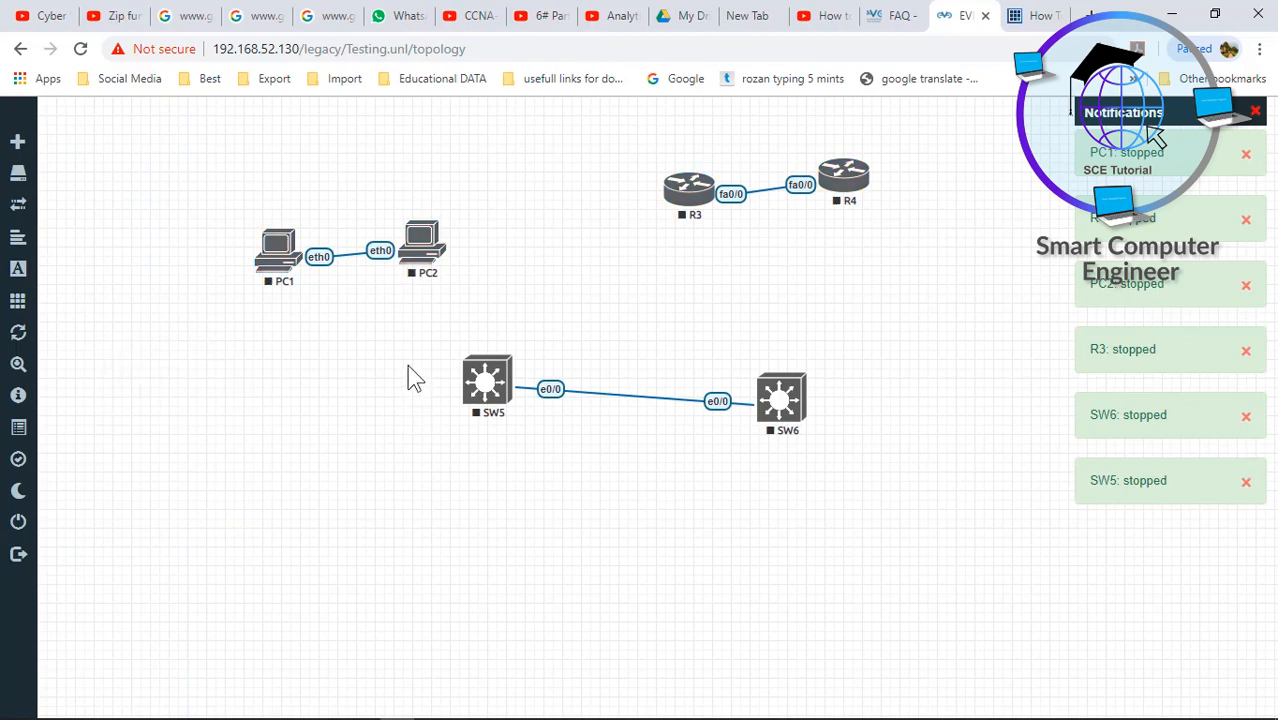
{"action": "left_click_drag", "start_coordinate": [407, 364], "coordinate": [805, 437]}
{"action": "right_click", "coordinate": [788, 407]}
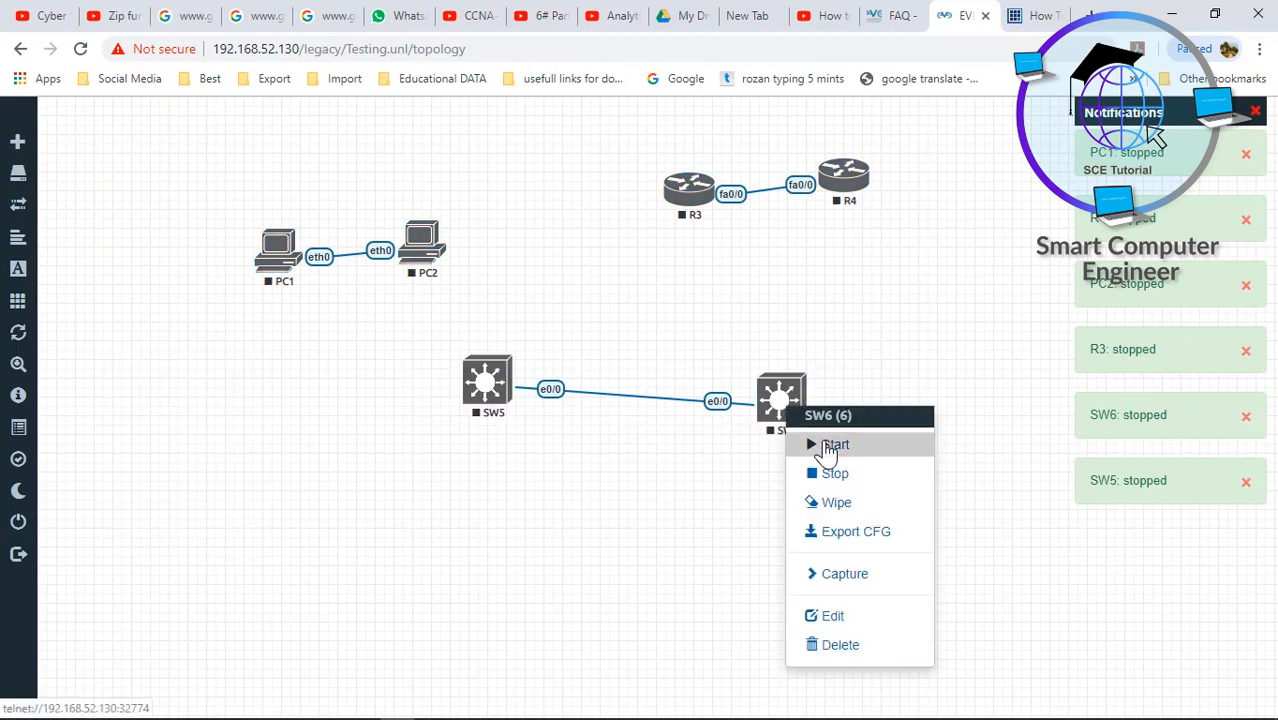
{"action": "left_click", "coordinate": [830, 446]}
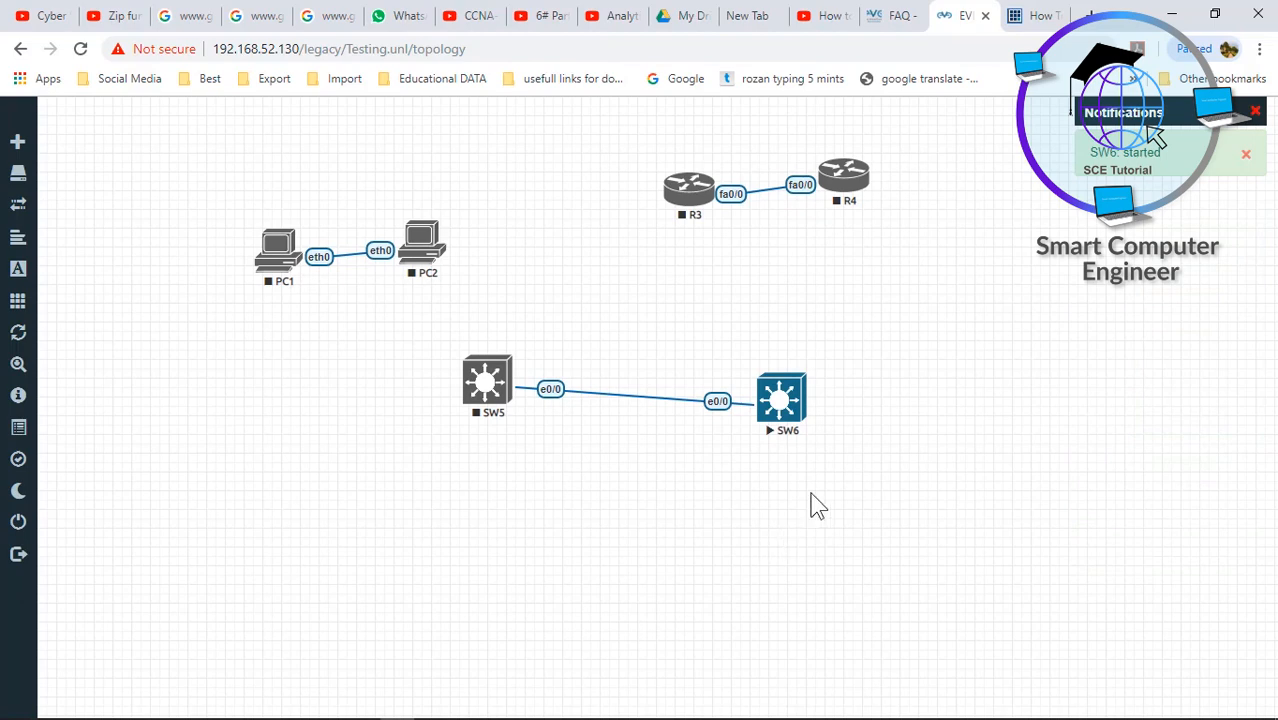
{"action": "right_click", "coordinate": [487, 393]}
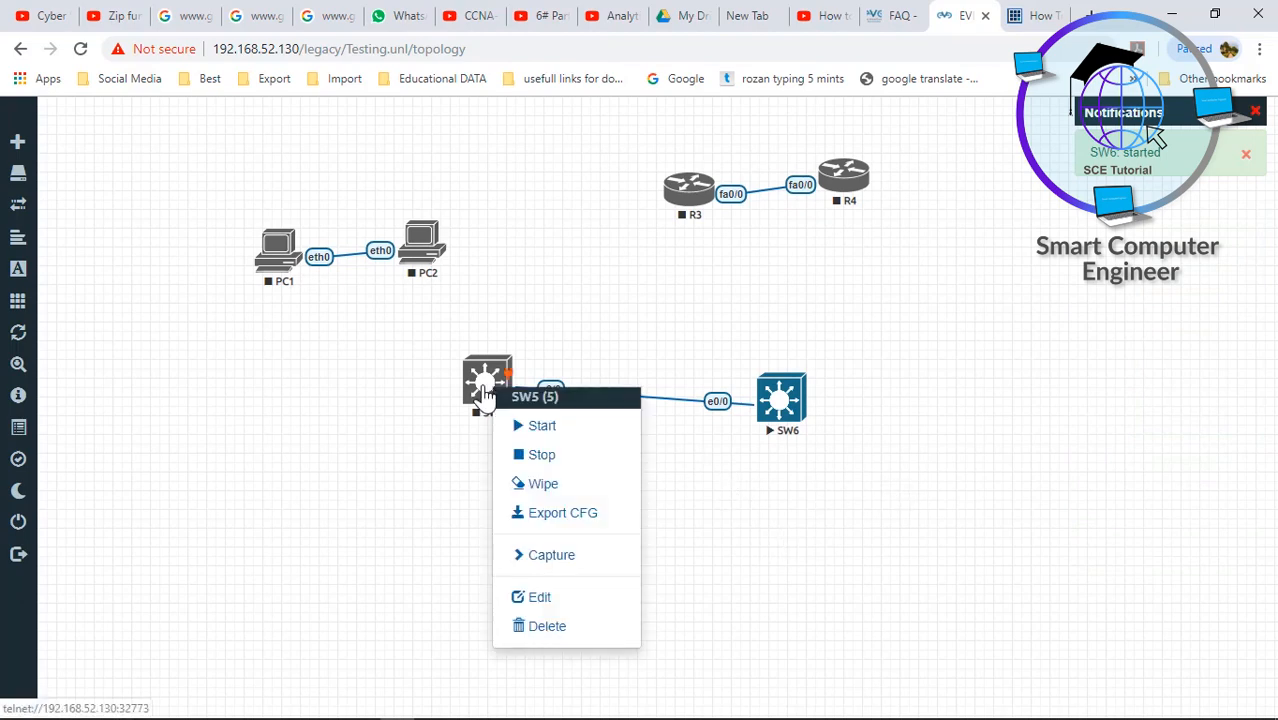
{"action": "left_click", "coordinate": [538, 426]}
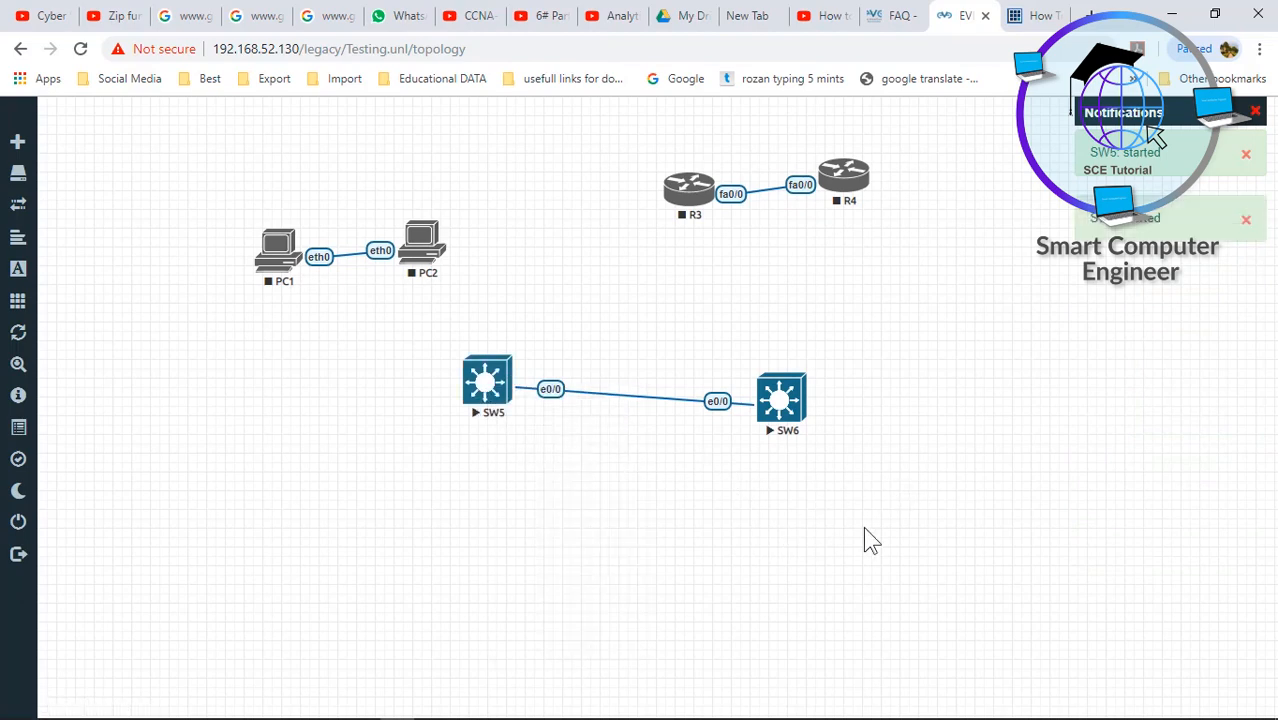
{"action": "left_click", "coordinate": [790, 410]}
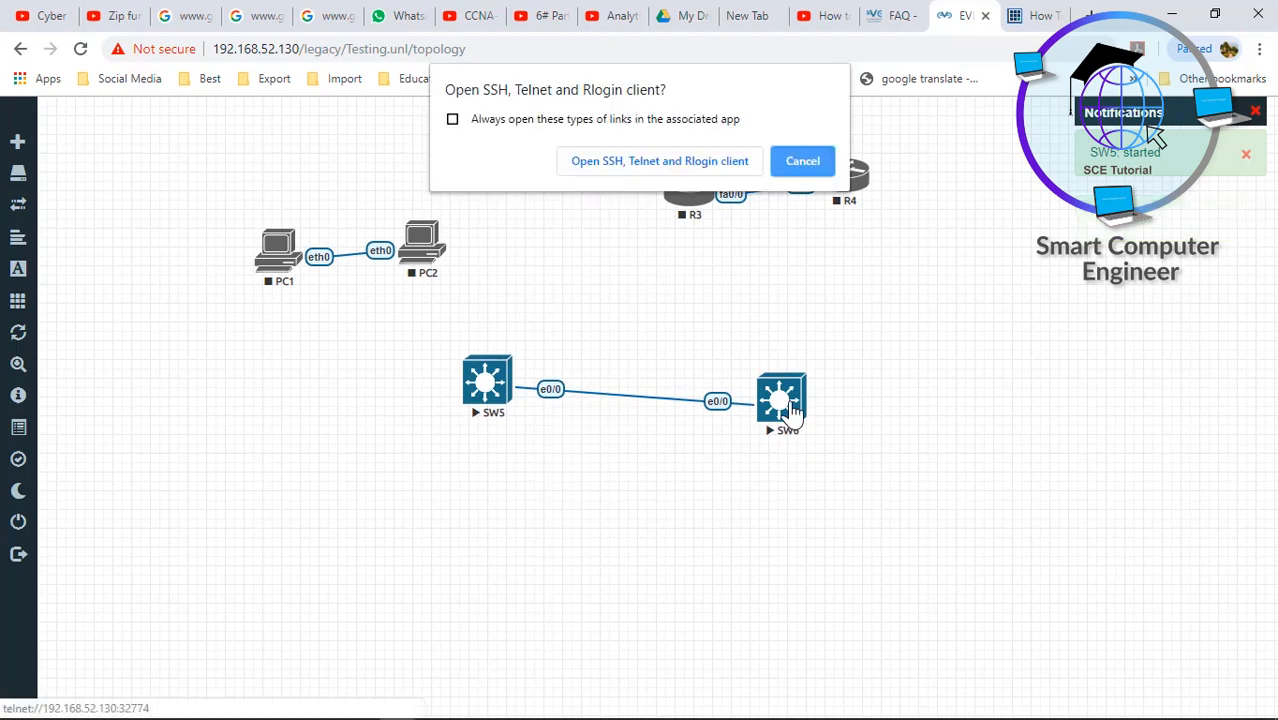
- Launch the SW6 telnet console and enter enable, then configure terminal mode
{"action": "left_click", "coordinate": [686, 164]}
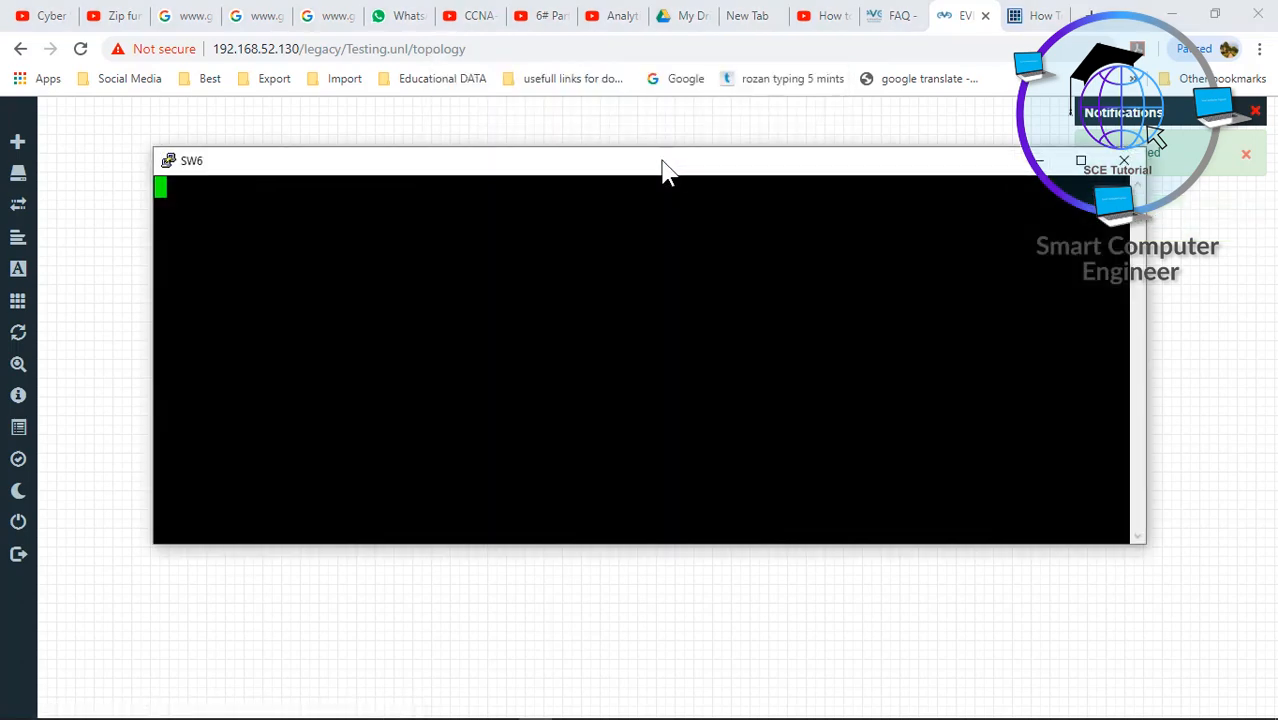
{"action": "mouse_move", "coordinate": [662, 165]}
{"action": "left_mouse_down"}
{"action": "mouse_move", "coordinate": [670, 325]}
{"action": "mouse_move", "coordinate": [665, 171]}
{"action": "left_mouse_up"}
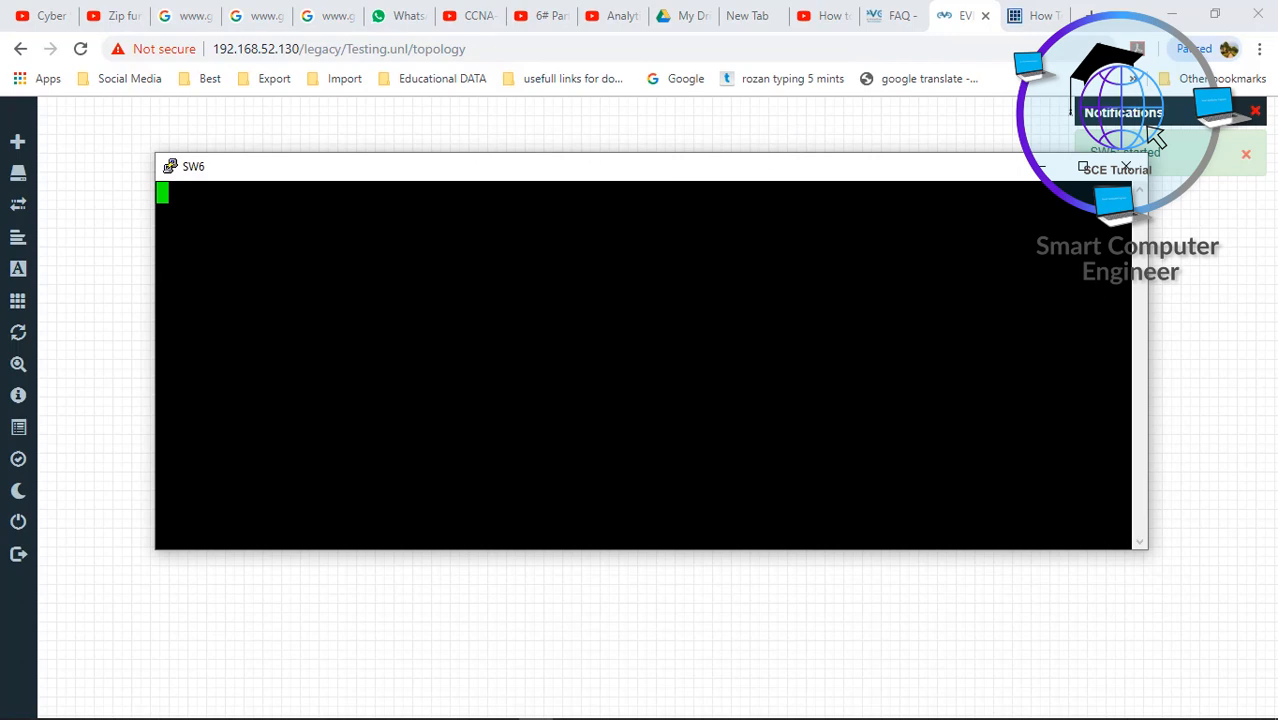
{"action": "key", "text": "Return"}
{"action": "key", "text": "Return"}
{"action": "key", "text": "Return"}
{"action": "key", "text": "Return"}
{"action": "key", "text": "Return"}
{"action": "type", "text": "en"}
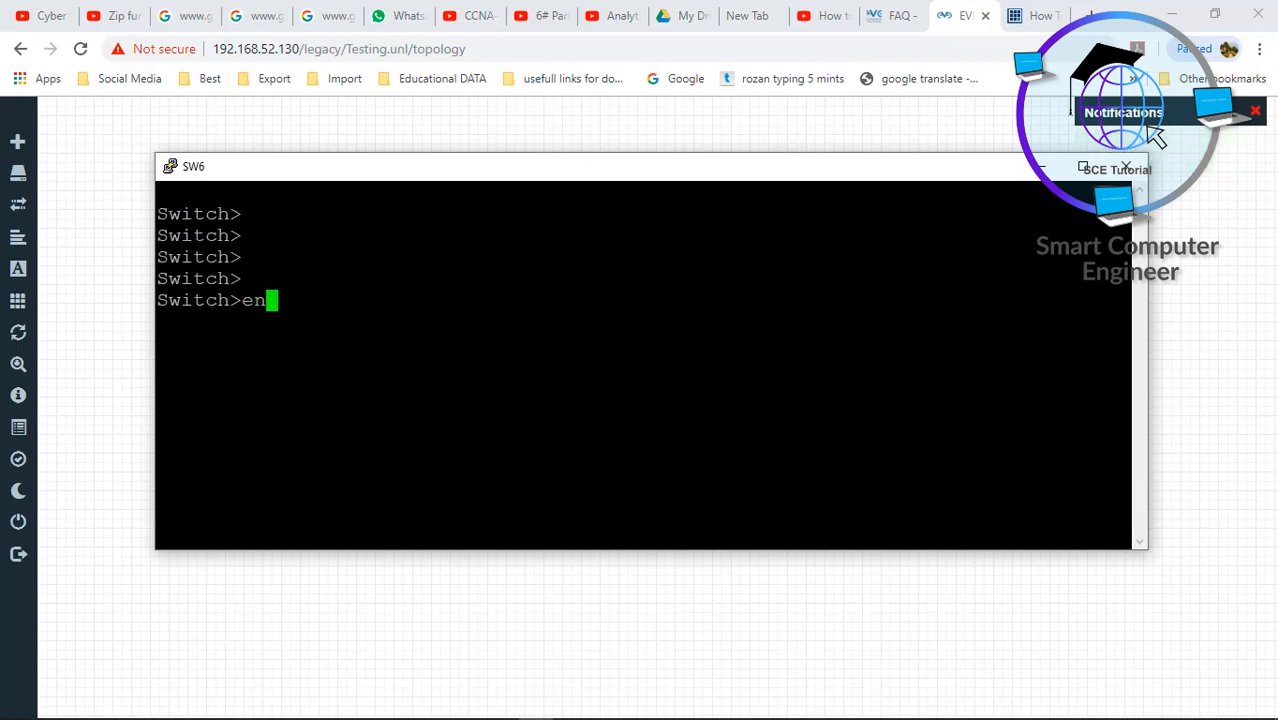
{"action": "key", "text": "Tab"}
{"action": "key", "text": "Return"}
{"action": "type", "text": "conf"}
{"action": "key", "text": "Tab"}
{"action": "key", "text": "Return"}
{"action": "key", "text": "Return"}
{"action": "key", "text": "Return"}
{"action": "type", "text": "ex"}
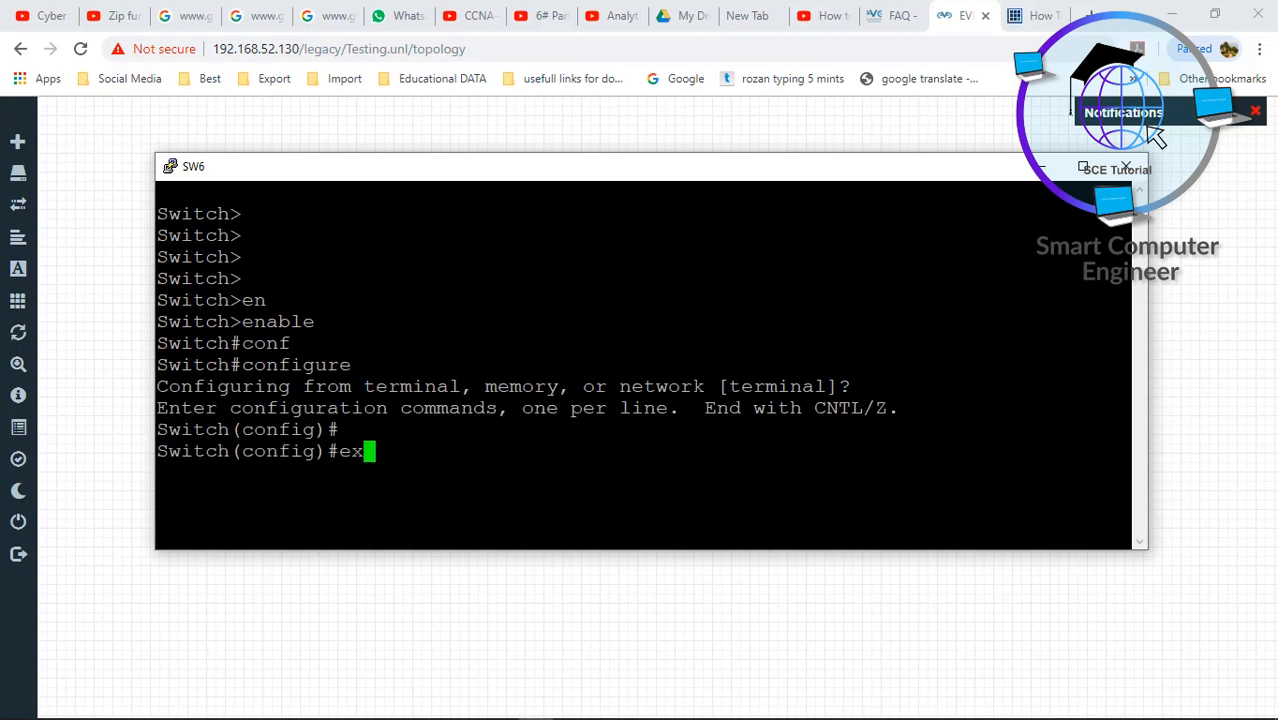
{"action": "type", "text": "it"}
{"action": "key", "text": "Return"}
{"action": "key", "text": "Return"}
{"action": "type", "text": "exit"}
{"action": "key", "text": "Return"}
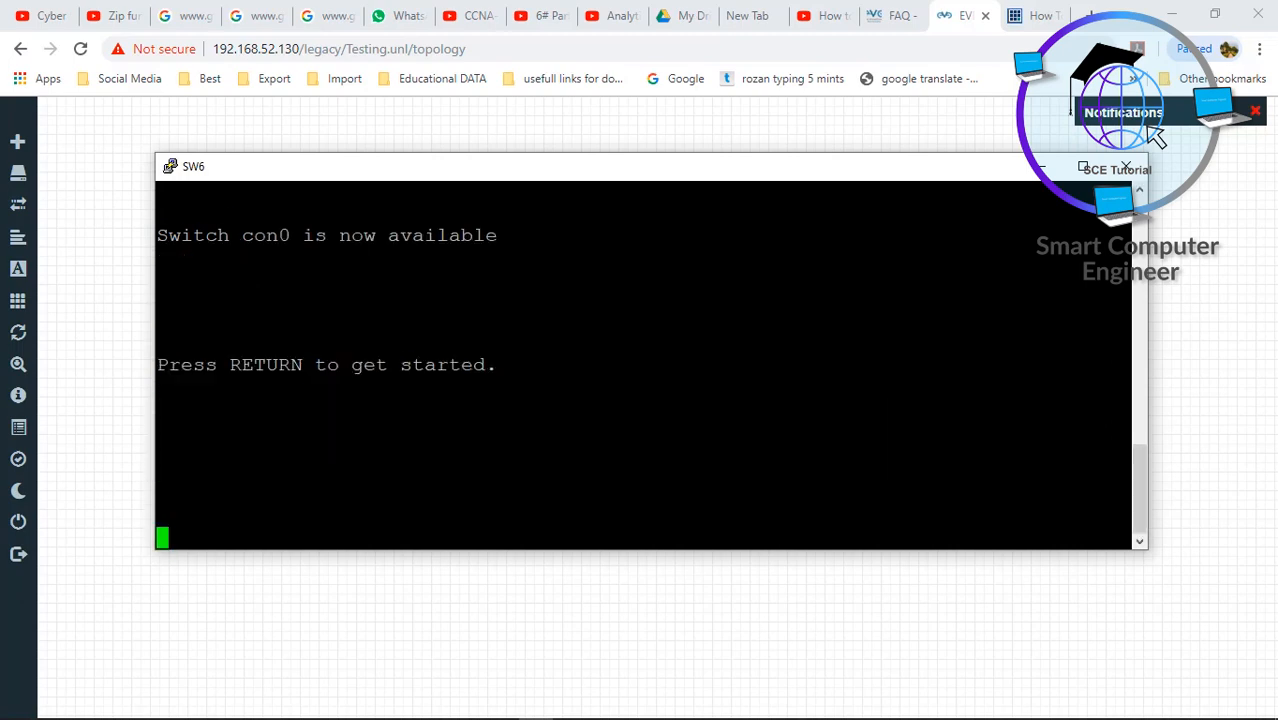
- Close the SW6 console, select all six nodes, and stop all nodes
{"action": "left_click", "coordinate": [1125, 167]}
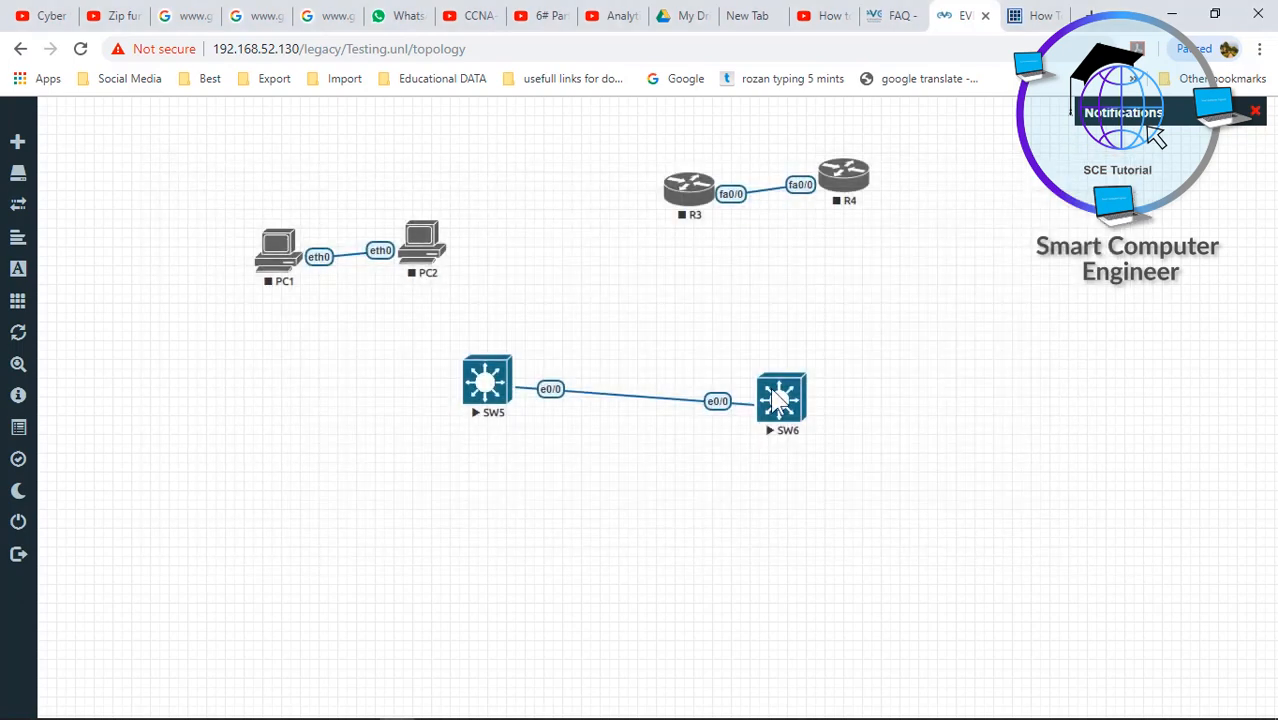
{"action": "left_click_drag", "start_coordinate": [207, 152], "coordinate": [936, 434]}
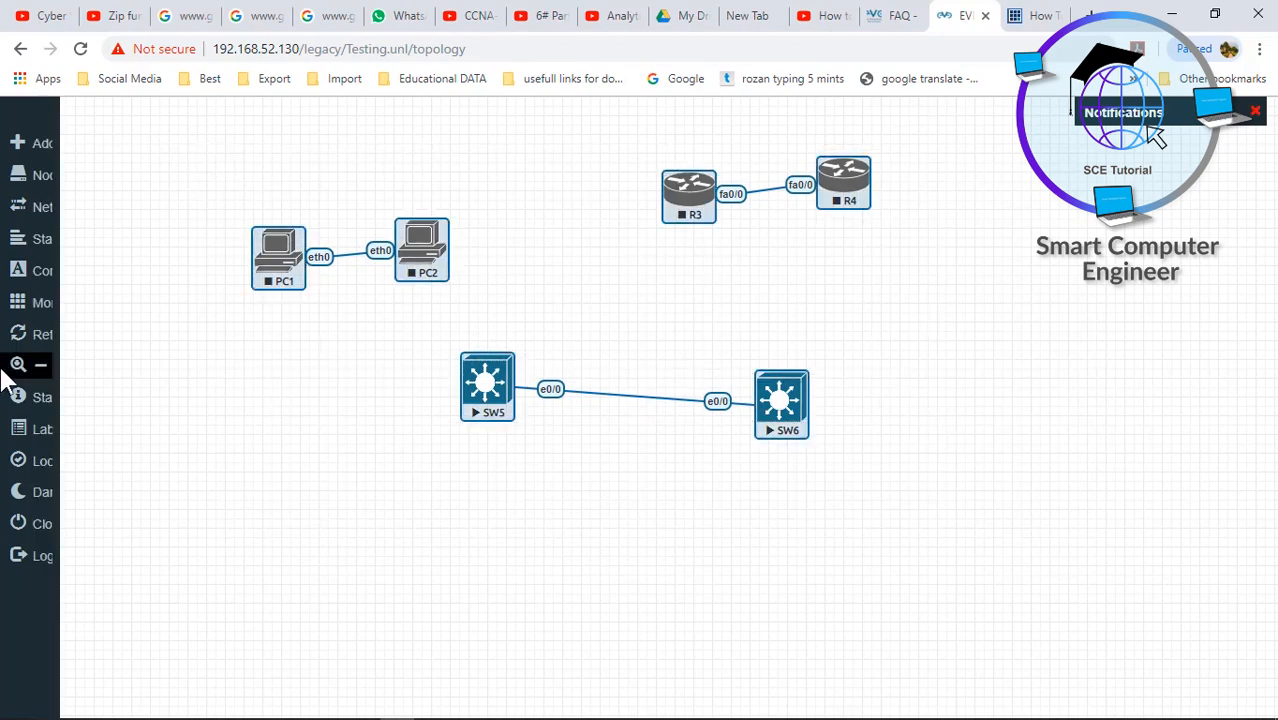
{"action": "mouse_move", "coordinate": [78, 315]}
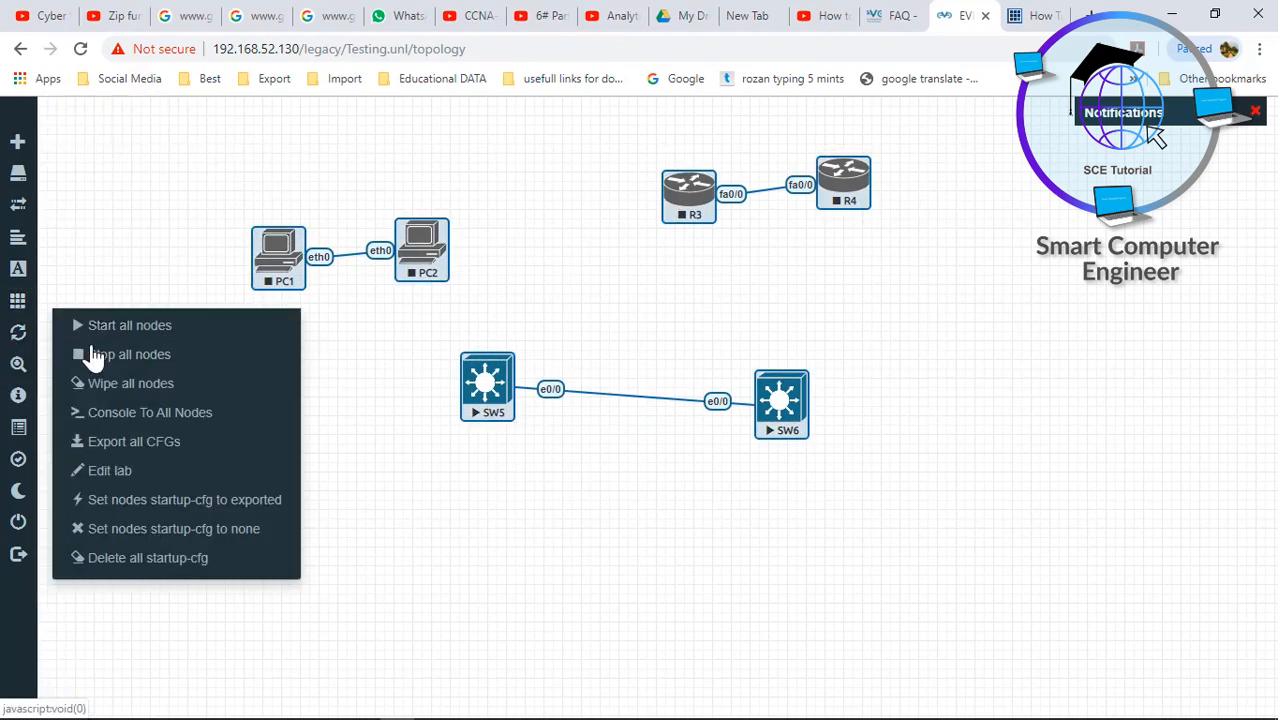
{"action": "left_click", "coordinate": [98, 355]}
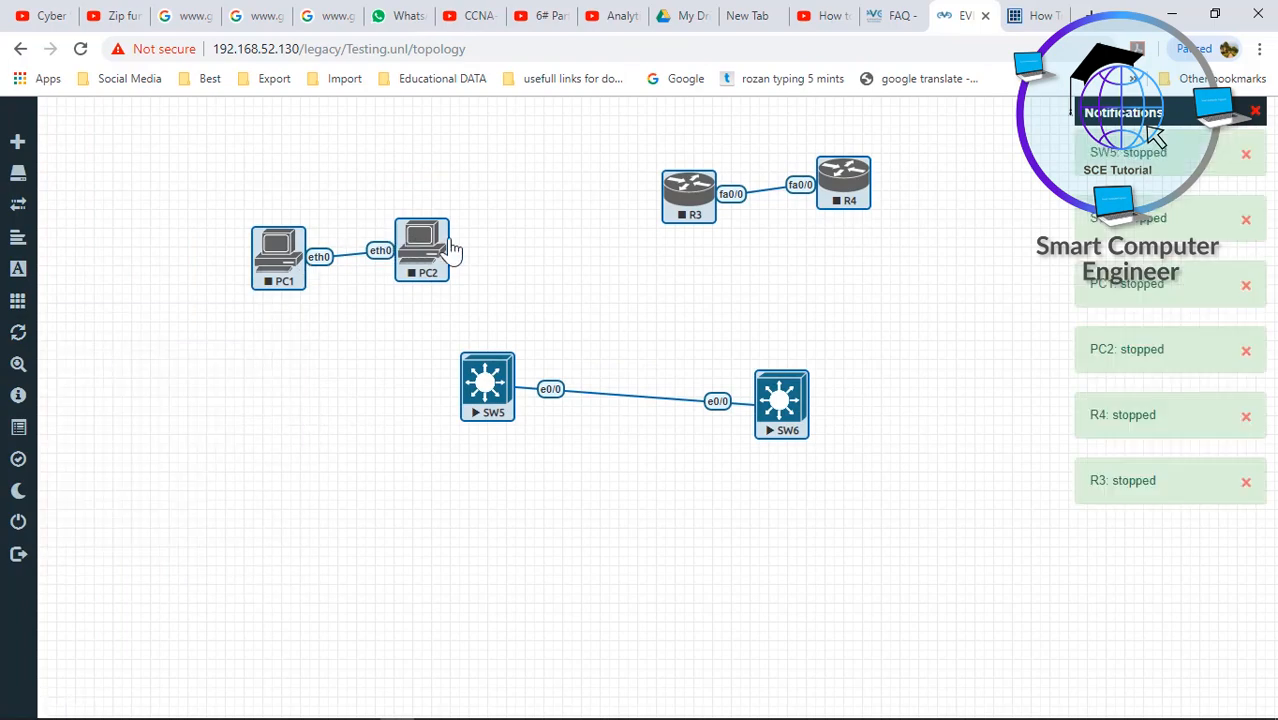
- Delete the selected nodes and confirm the deletion
{"action": "right_click", "coordinate": [424, 262]}
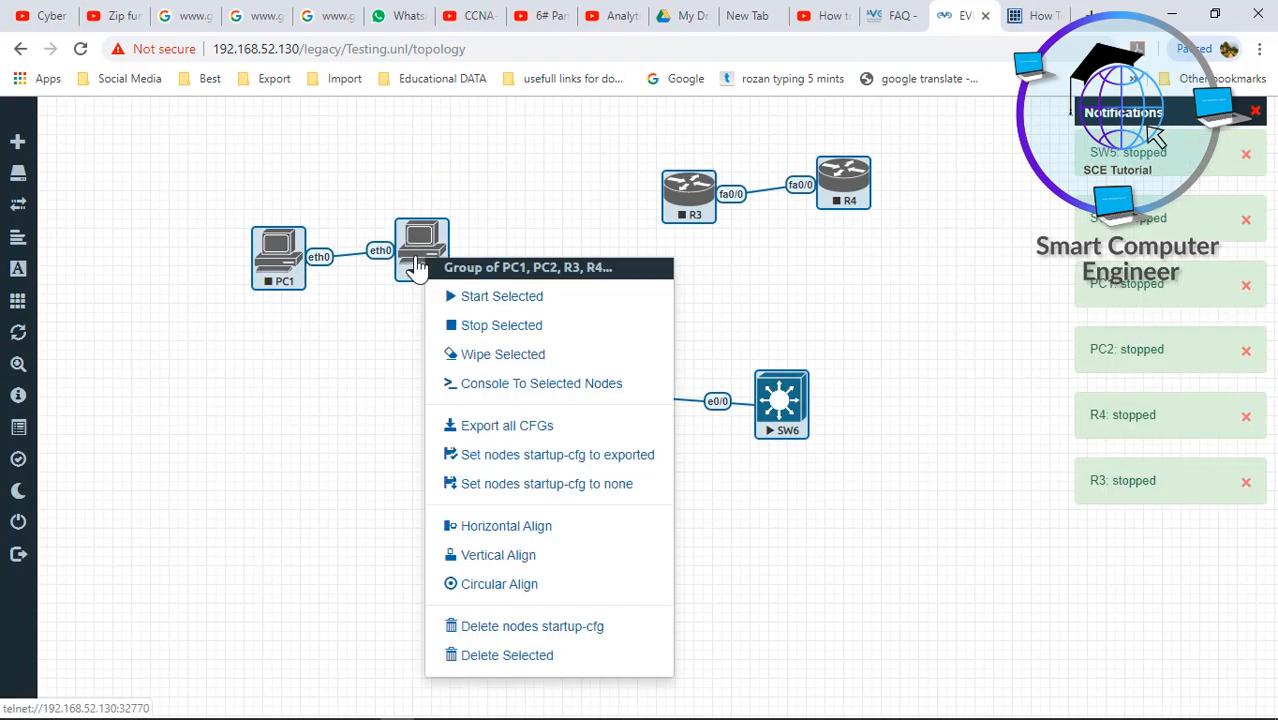
{"action": "left_click", "coordinate": [516, 656]}
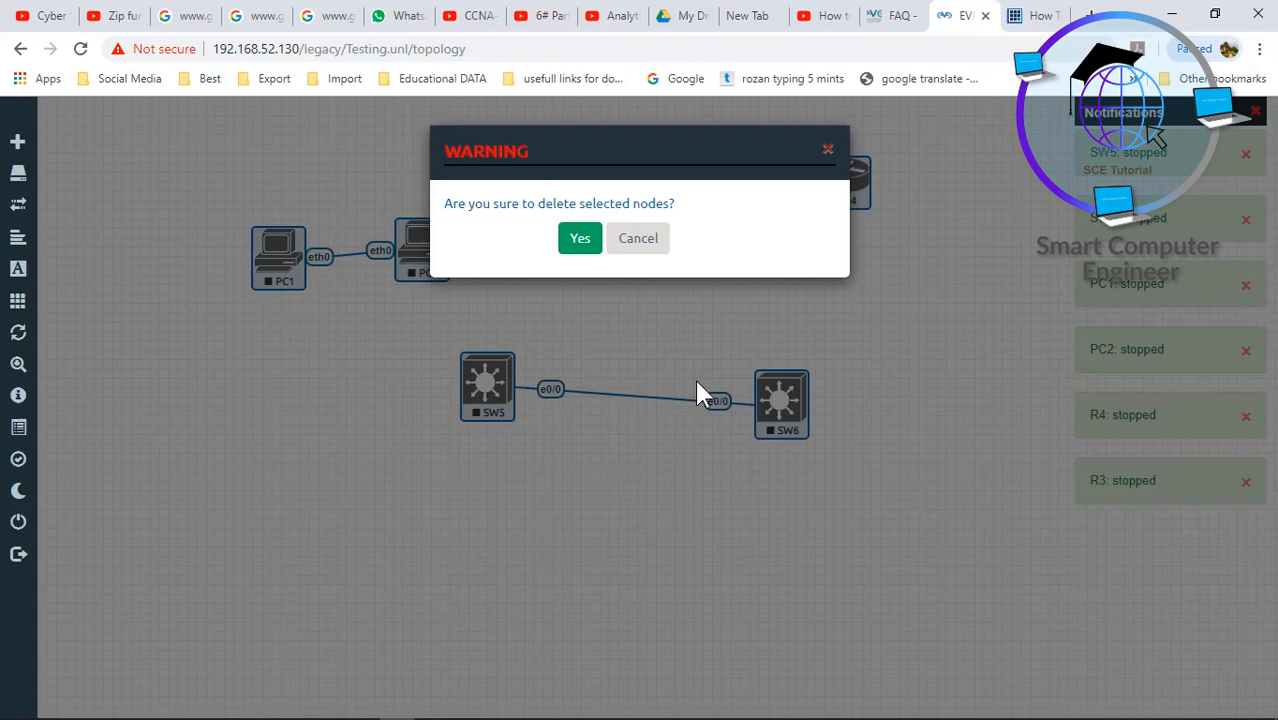
{"action": "left_click", "coordinate": [579, 244]}
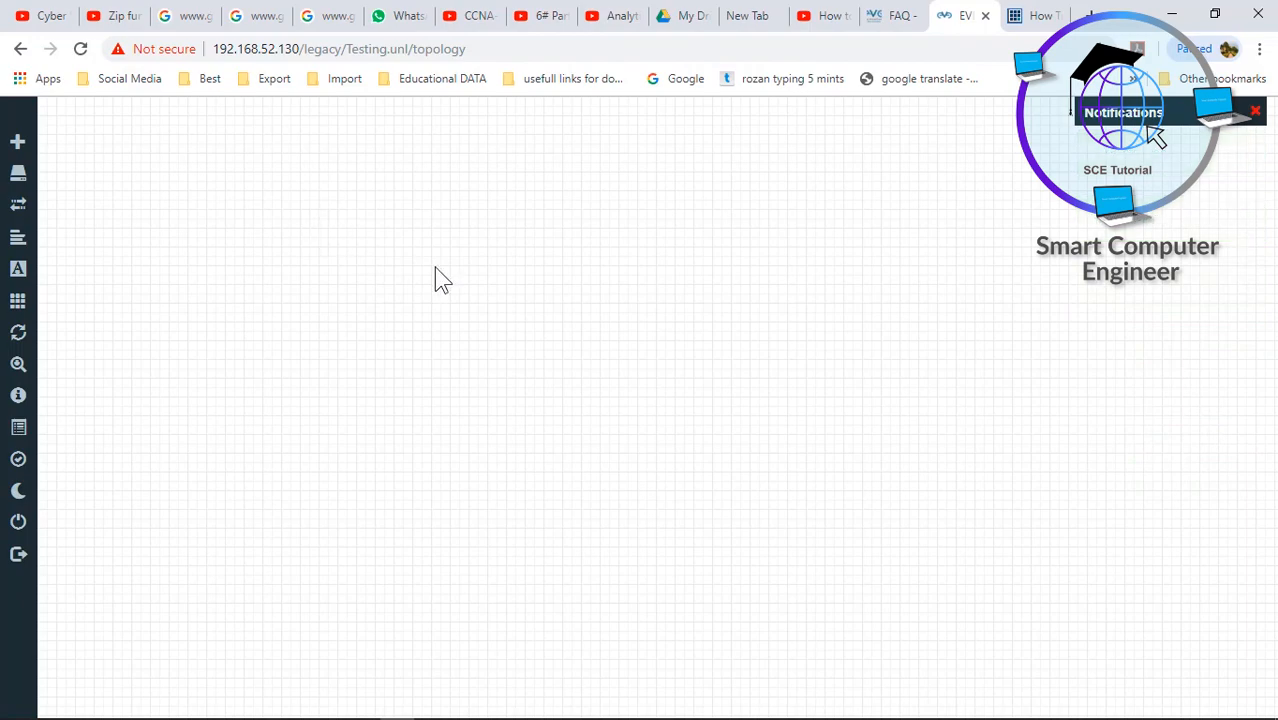
- Start adding Cisco IOS 7206VXR router nodes with the name prefix shortened to R
{"action": "right_click", "coordinate": [469, 224]}
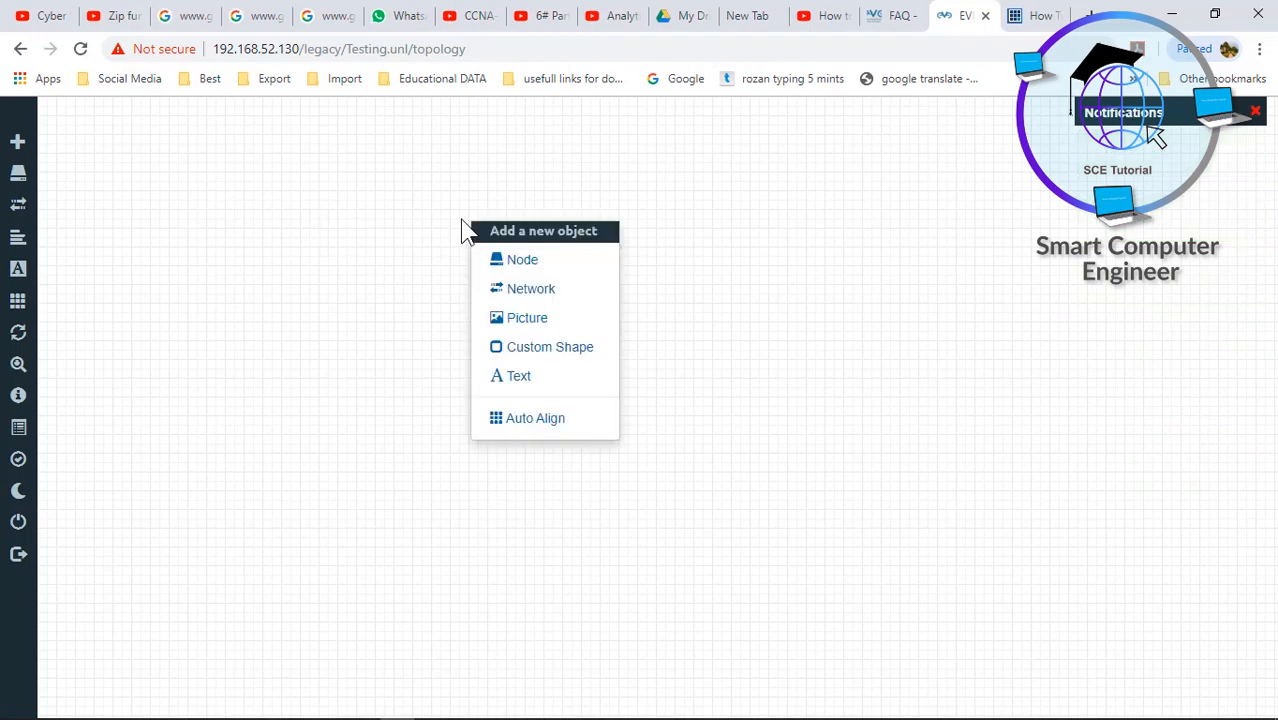
{"action": "left_click", "coordinate": [522, 259]}
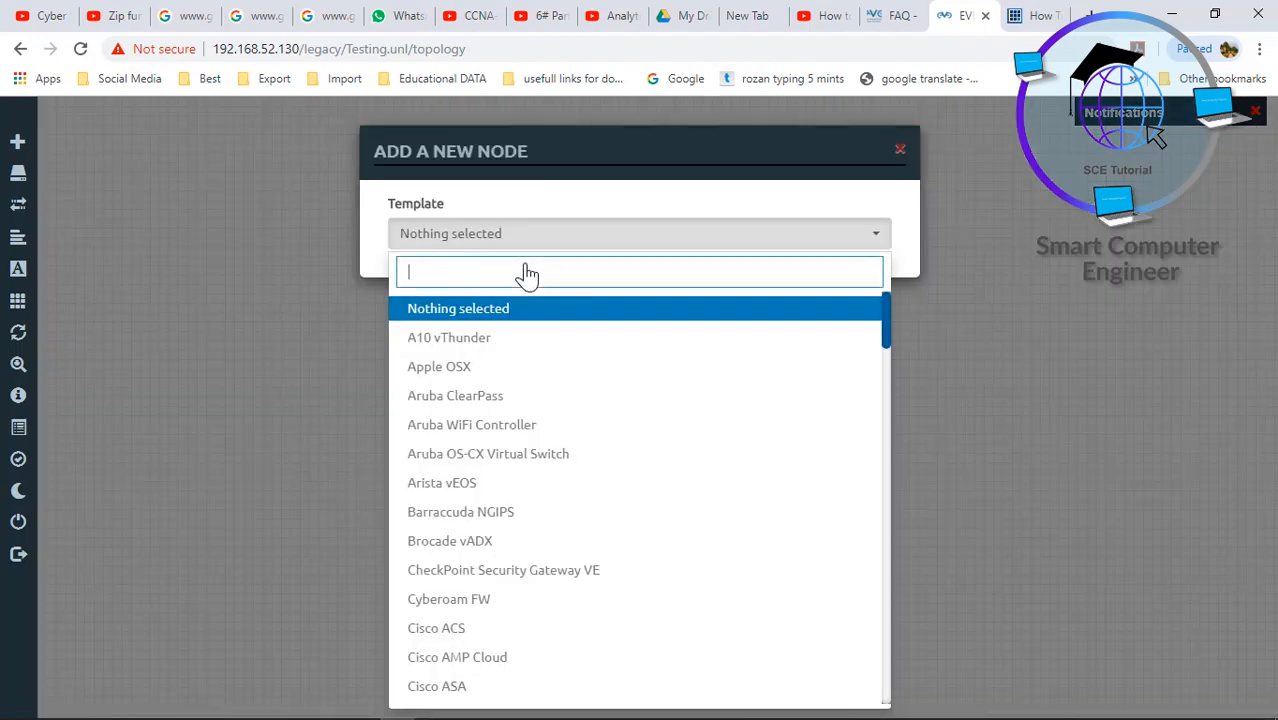
{"action": "type", "text": "rout"}
{"action": "key", "text": "BackSpace"}
{"action": "key", "text": "BackSpace"}
{"action": "key", "text": "BackSpace"}
{"action": "key", "text": "BackSpace"}
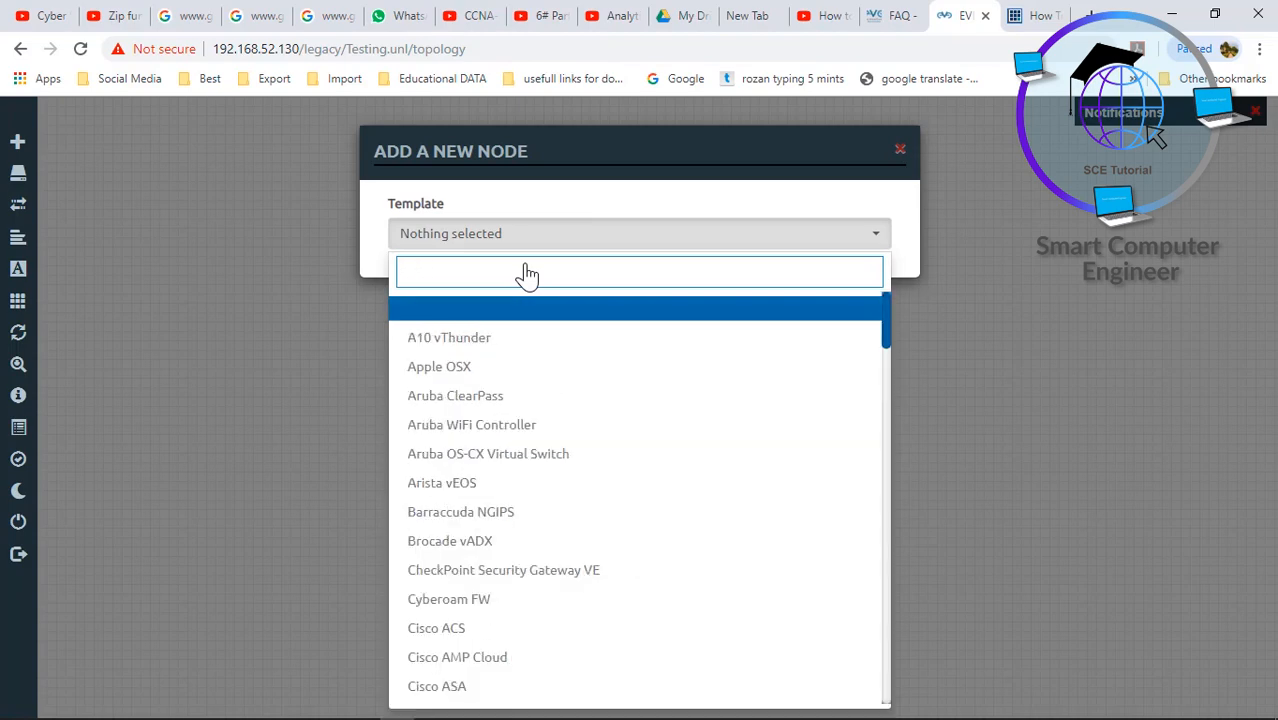
{"action": "type", "text": "7"}
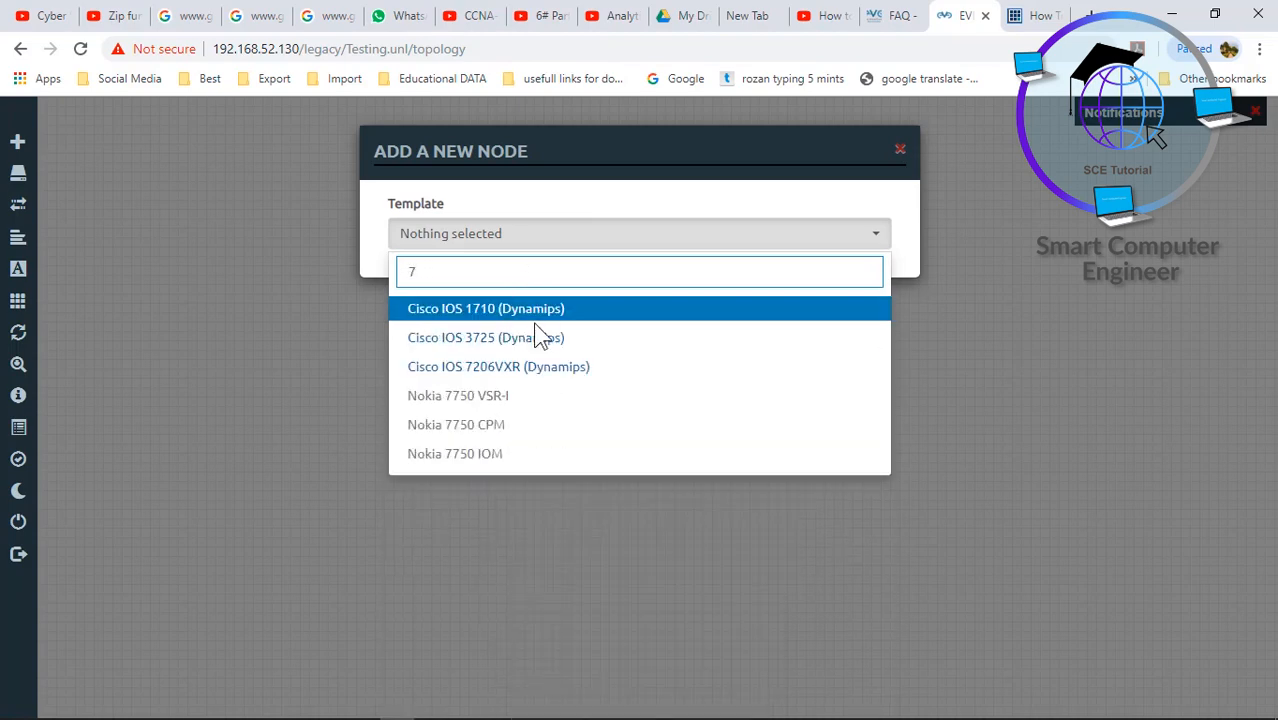
{"action": "left_click", "coordinate": [497, 368]}
{"action": "left_click", "coordinate": [419, 310]}
{"action": "left_click_drag", "start_coordinate": [419, 310], "coordinate": [352, 333]}
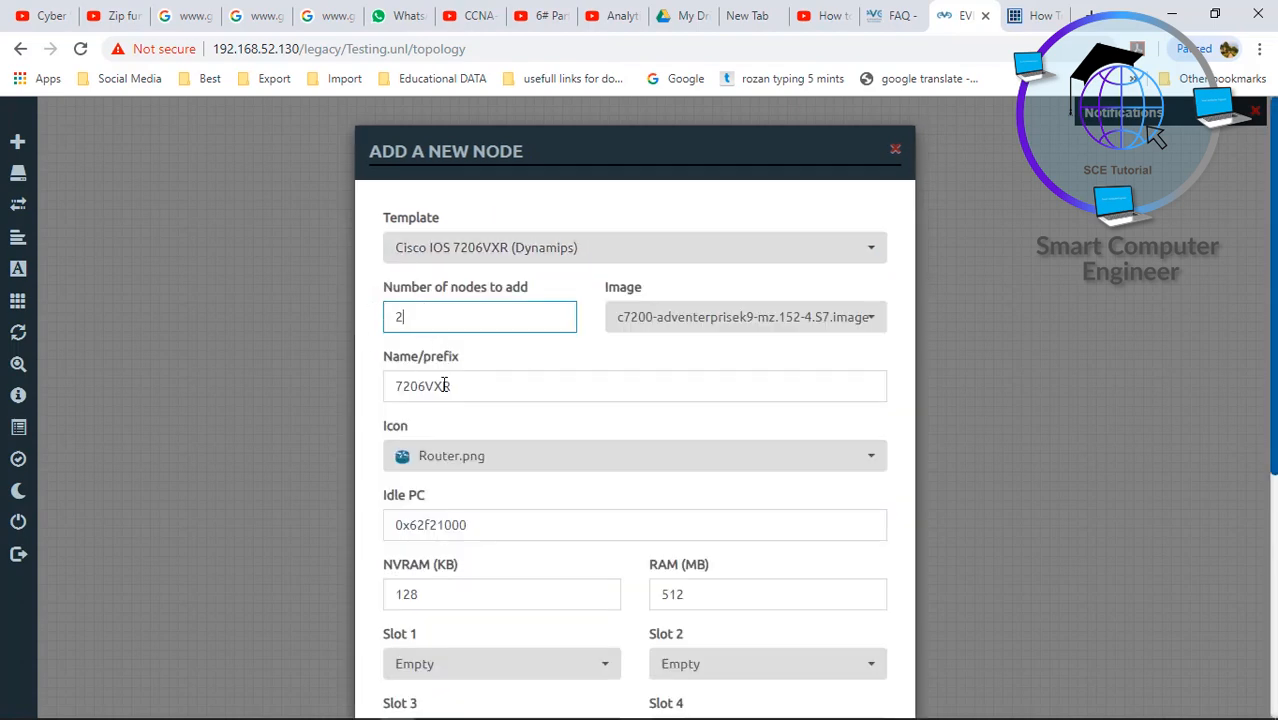
{"action": "left_click_drag", "start_coordinate": [445, 385], "coordinate": [358, 388]}
{"action": "key", "text": "BackSpace"}
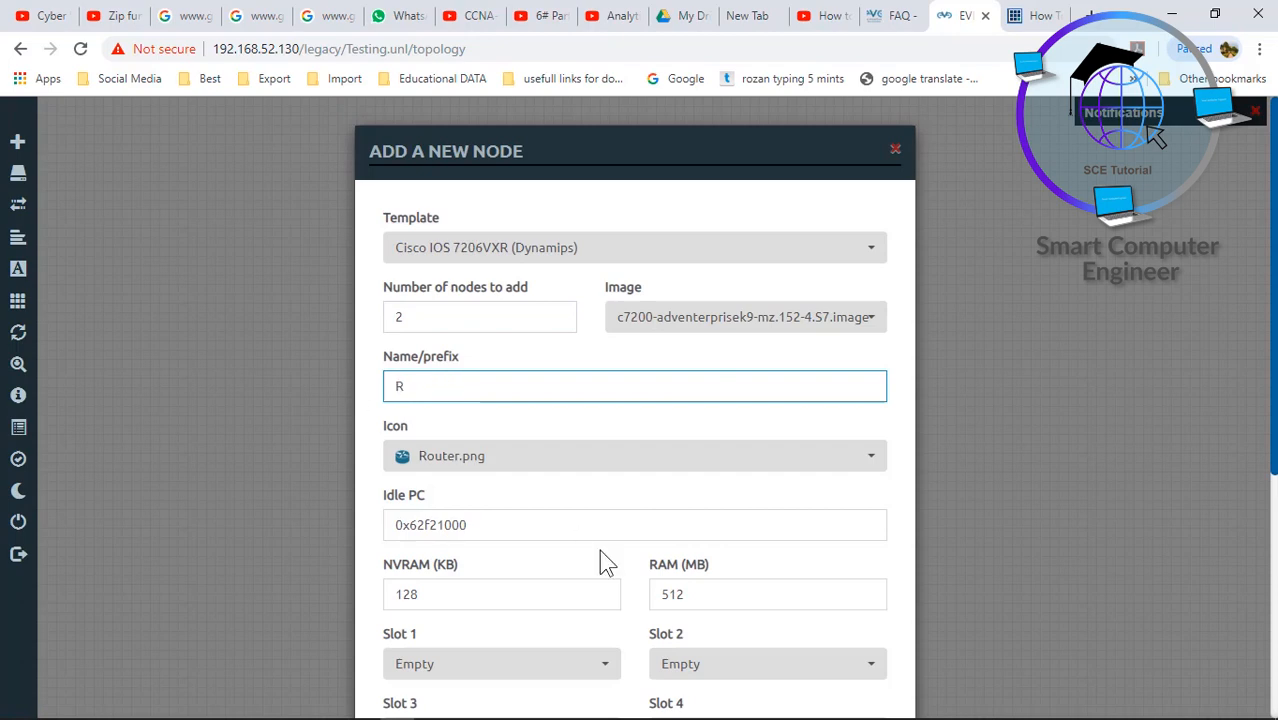
- Fit PA-FE-TX adapters in slots 1 and 2, add the routers, and place R1 level with R2
{"action": "left_click", "coordinate": [545, 664]}
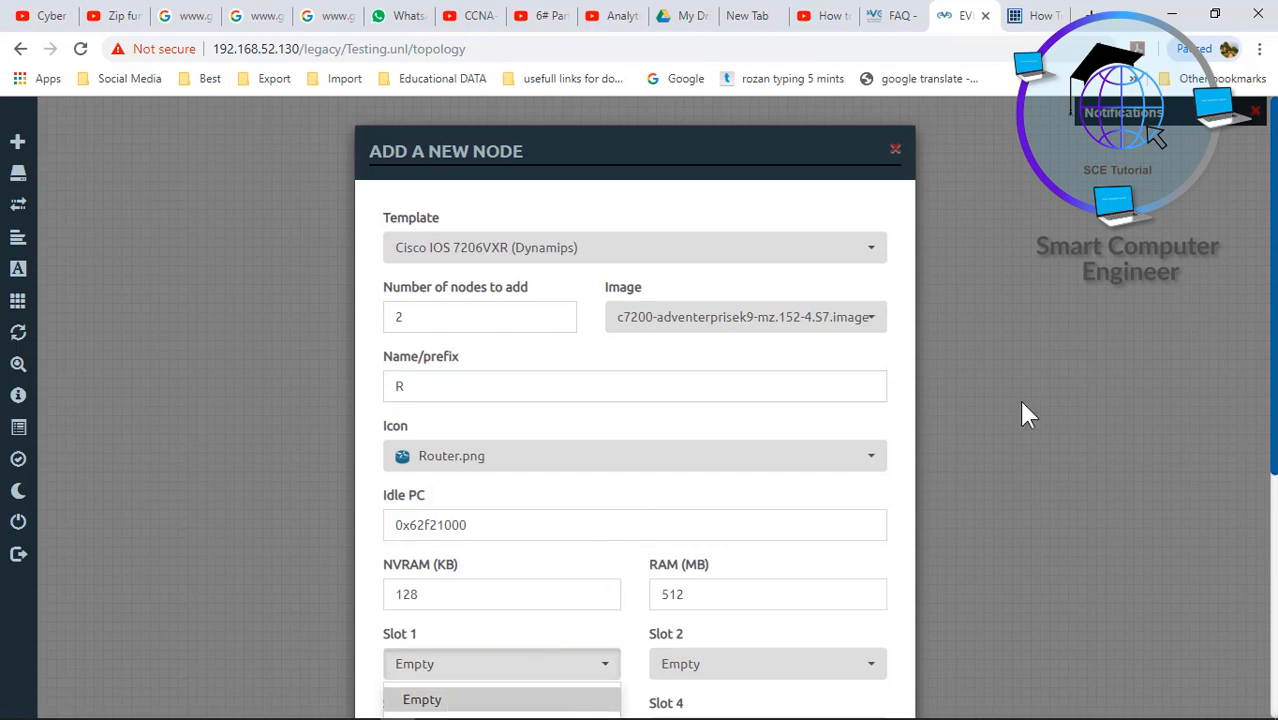
{"action": "scroll", "coordinate": [1274, 222], "scroll_direction": "down", "scroll_amount": 2}
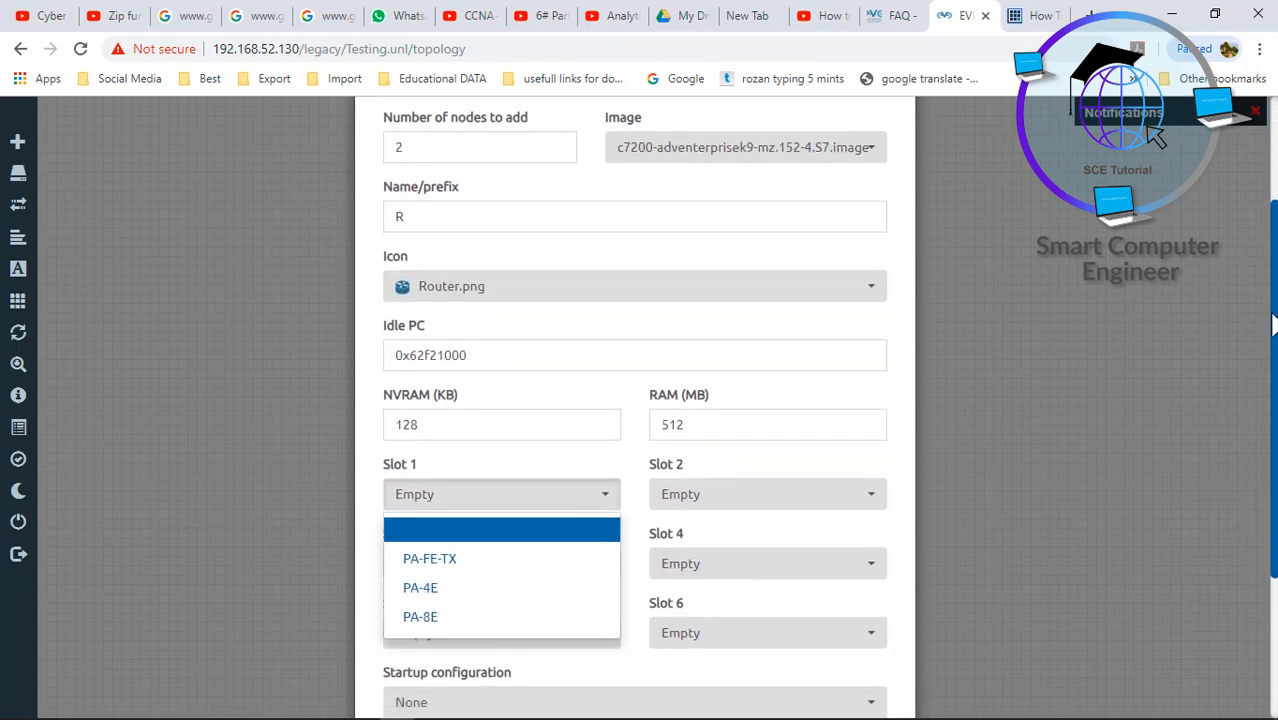
{"action": "left_click", "coordinate": [477, 566]}
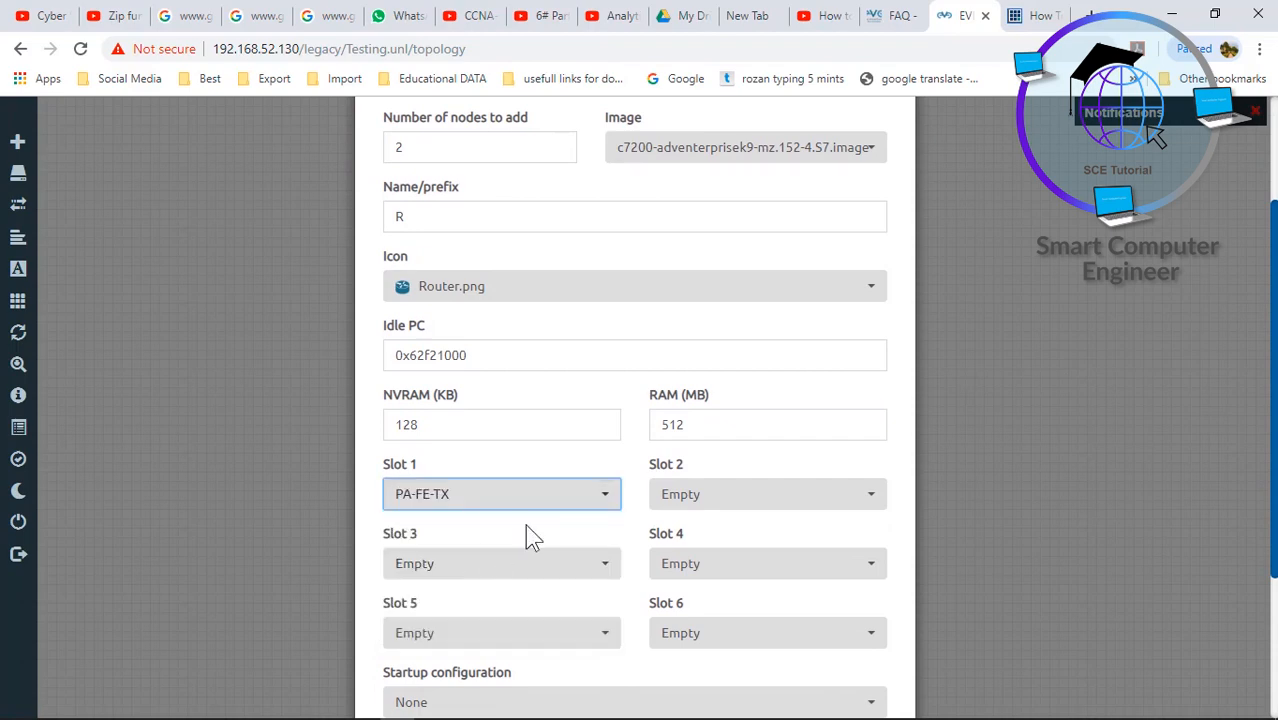
{"action": "left_click", "coordinate": [690, 497]}
{"action": "left_click", "coordinate": [695, 560]}
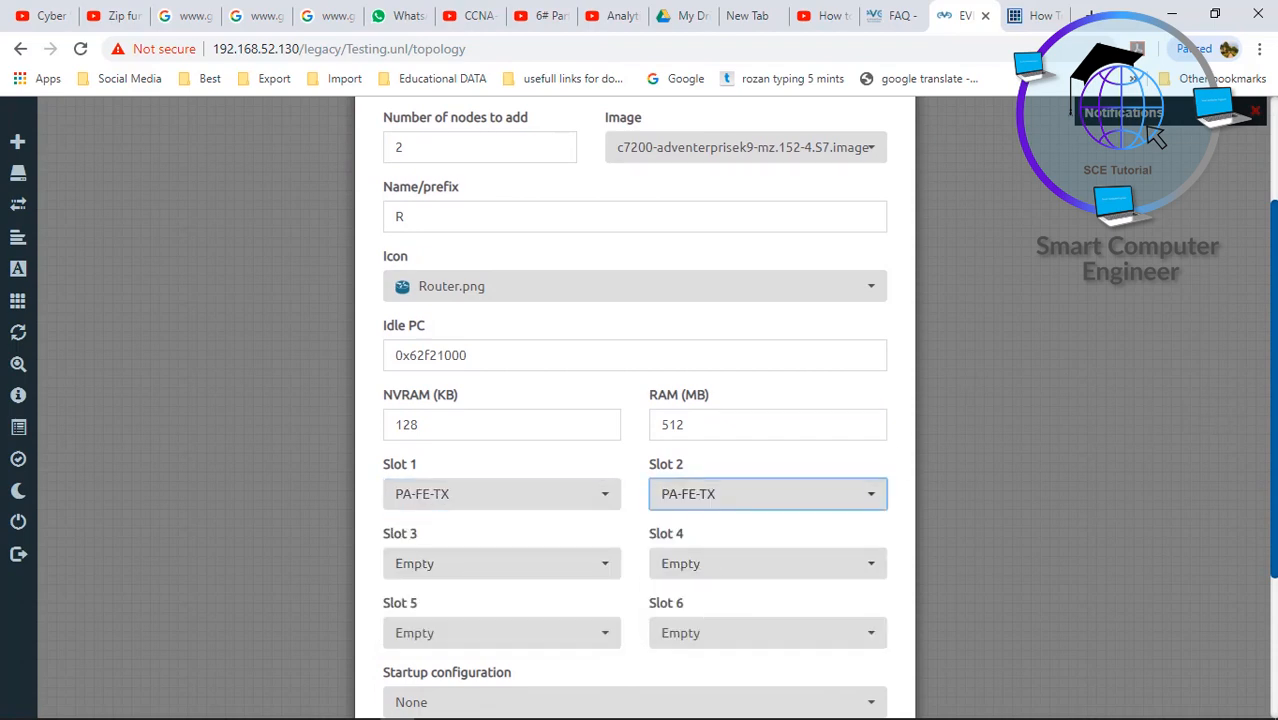
{"action": "scroll", "coordinate": [634, 400], "scroll_direction": "down", "scroll_amount": 3}
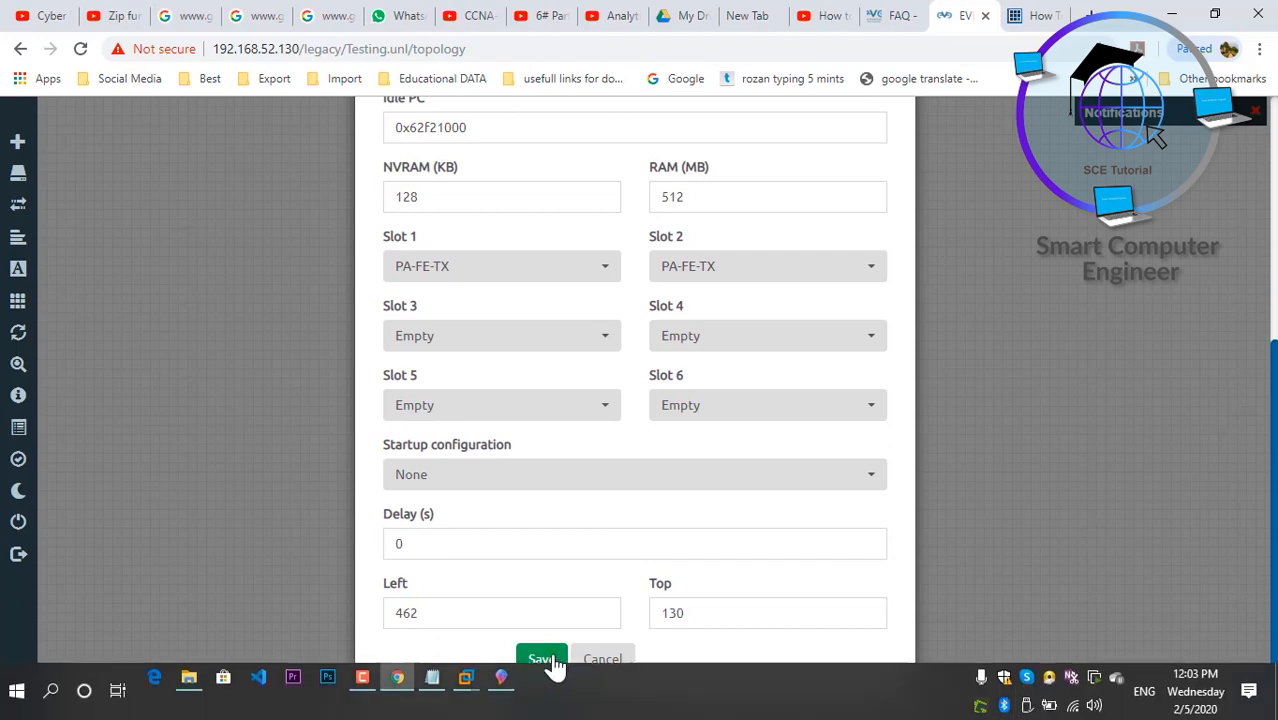
{"action": "left_click", "coordinate": [541, 658]}
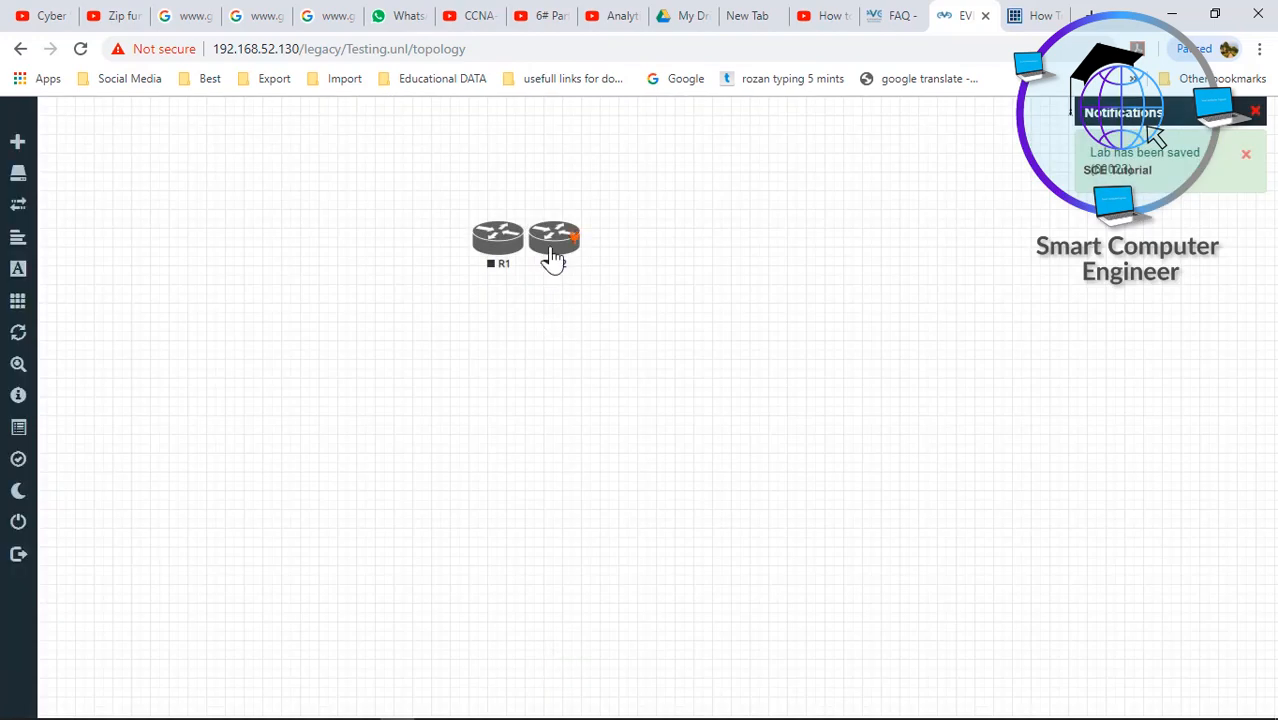
{"action": "left_click_drag", "start_coordinate": [553, 258], "coordinate": [750, 230]}
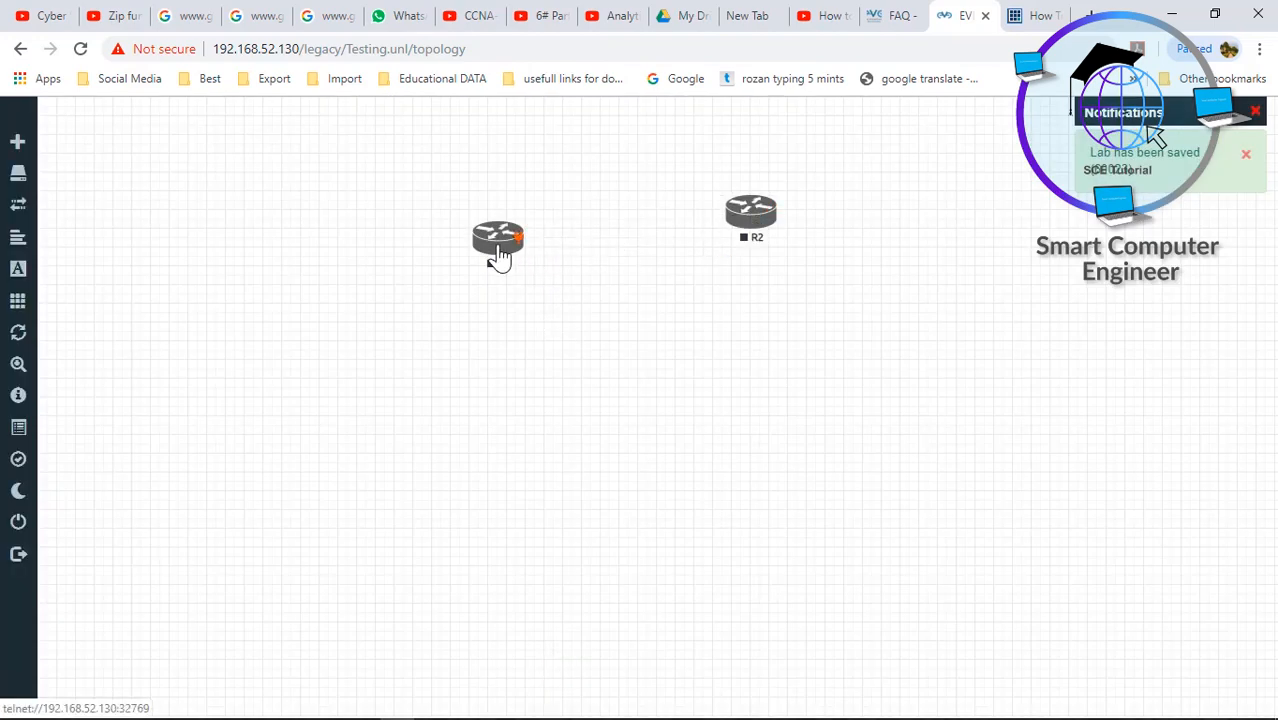
{"action": "left_click_drag", "start_coordinate": [498, 256], "coordinate": [496, 236]}
- Start adding 2 Cisco IOL nodes using the layer-2 image and name prefix SW
{"action": "right_click", "coordinate": [496, 394]}
{"action": "left_click", "coordinate": [546, 443]}
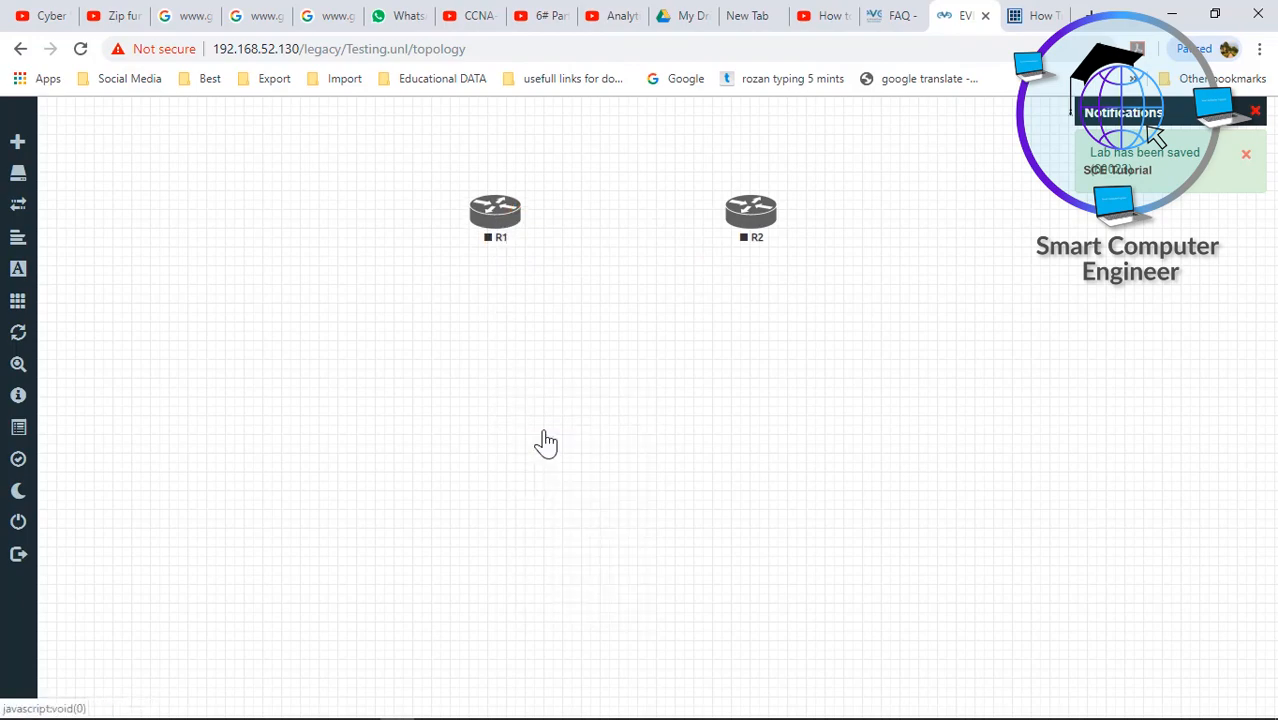
{"action": "type", "text": "iol"}
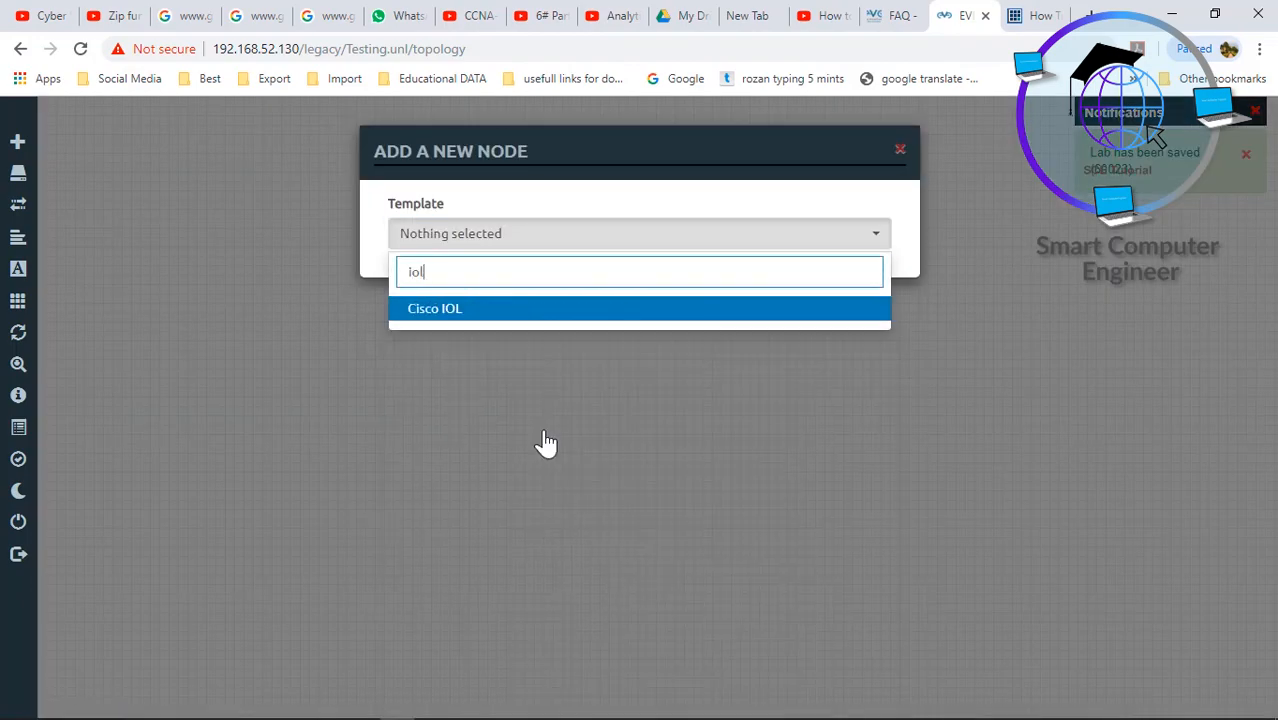
{"action": "left_click", "coordinate": [488, 316]}
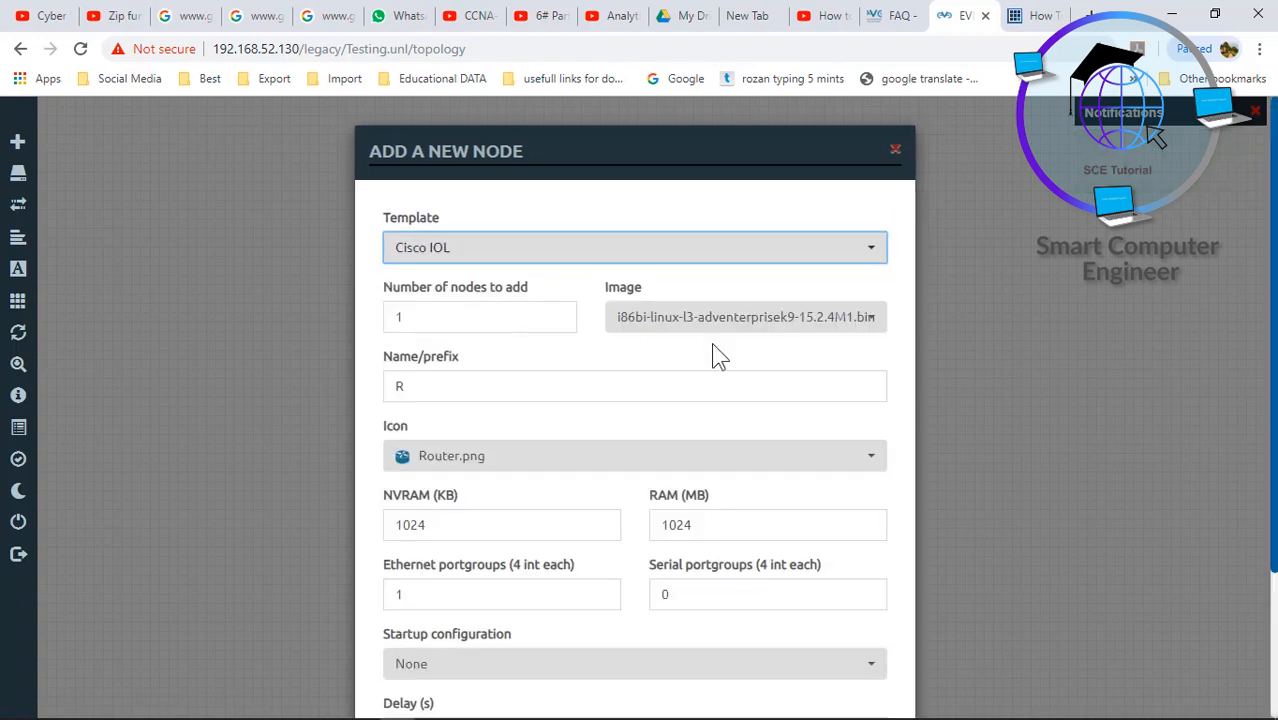
{"action": "left_click", "coordinate": [800, 320]}
{"action": "scroll", "coordinate": [950, 414], "scroll_direction": "up", "scroll_amount": 2}
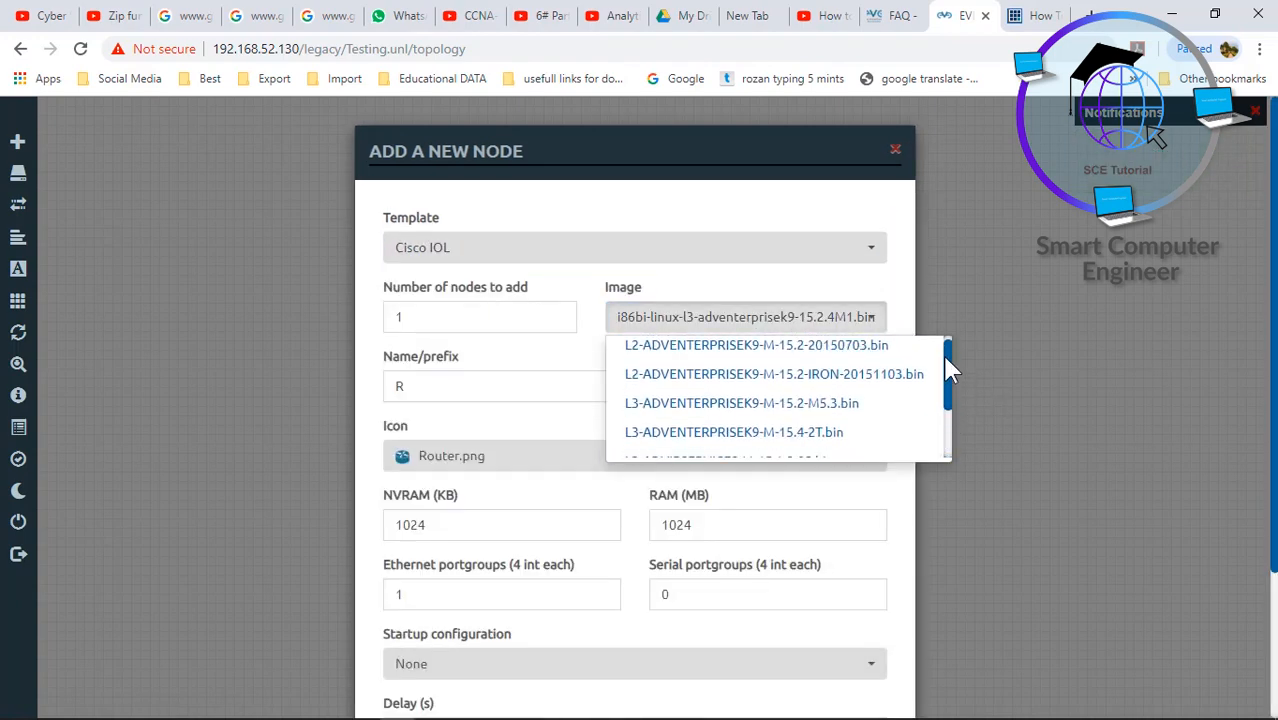
{"action": "left_click", "coordinate": [838, 356]}
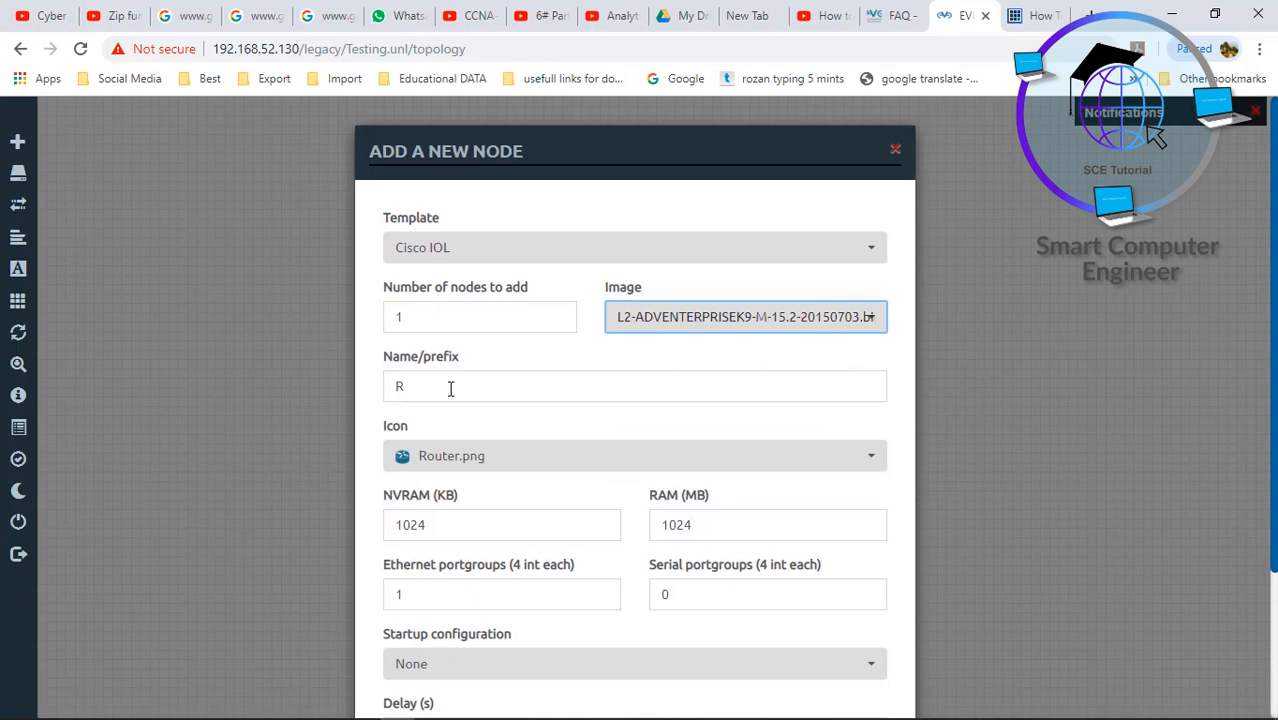
{"action": "left_click_drag", "start_coordinate": [428, 387], "coordinate": [342, 389]}
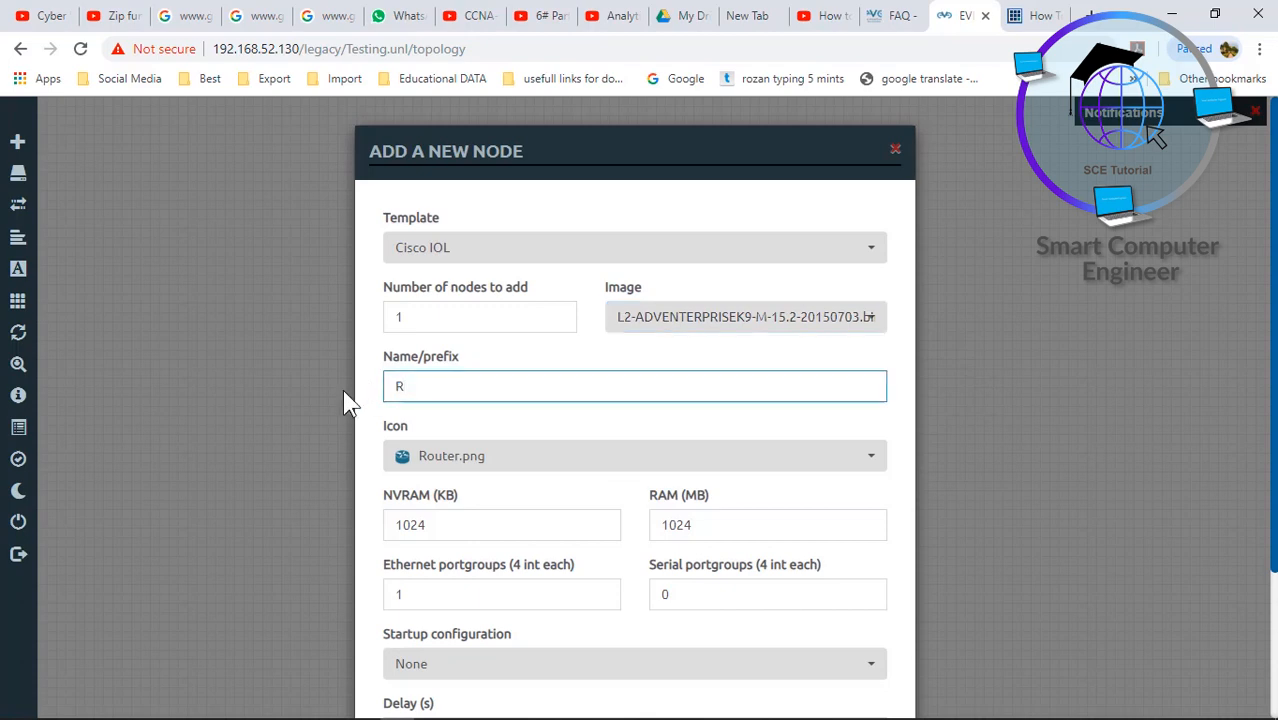
{"action": "type", "text": "SWitches"}
{"action": "key", "text": "BackSpace"}
{"action": "key", "text": "BackSpace"}
{"action": "key", "text": "BackSpace"}
{"action": "key", "text": "BackSpace"}
{"action": "key", "text": "BackSpace"}
{"action": "key", "text": "BackSpace"}
{"action": "left_click_drag", "start_coordinate": [421, 317], "coordinate": [376, 327]}
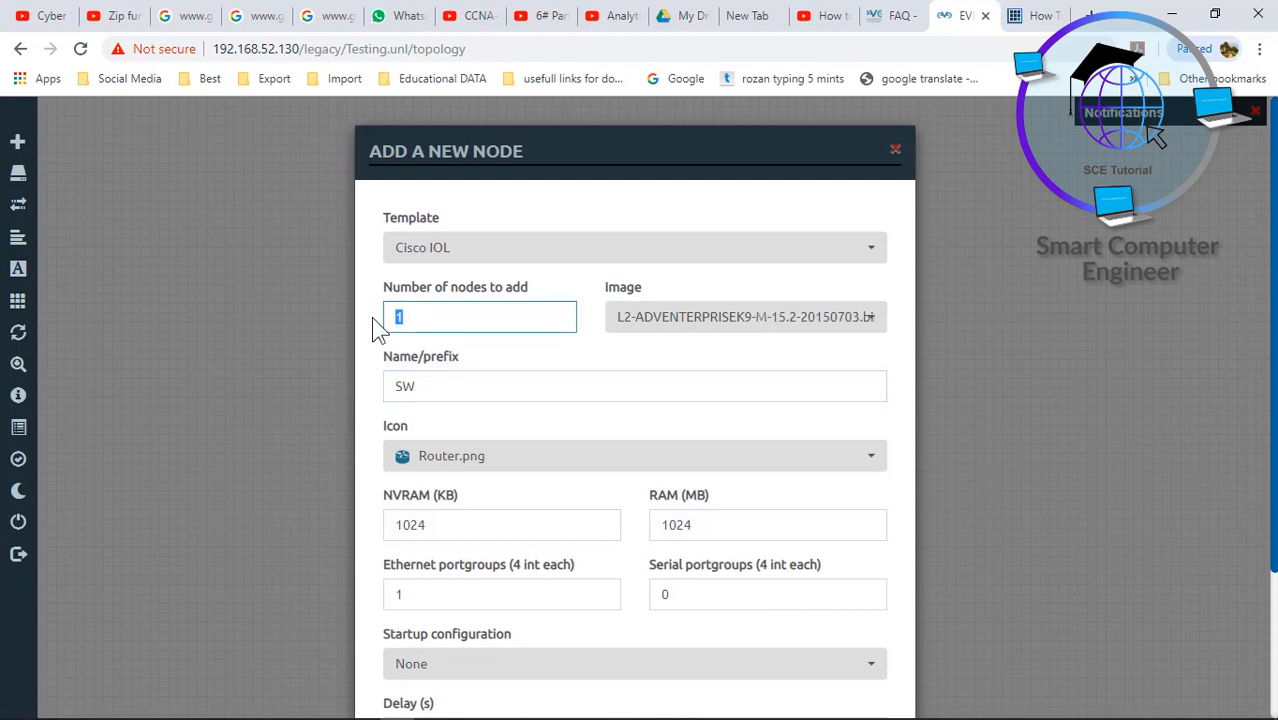
{"action": "type", "text": "2"}
- Give the switches the Switch.png icon, create them, and move SW4 right below R2
{"action": "left_click", "coordinate": [773, 458]}
{"action": "scroll", "coordinate": [773, 458], "scroll_direction": "down", "scroll_amount": 3}
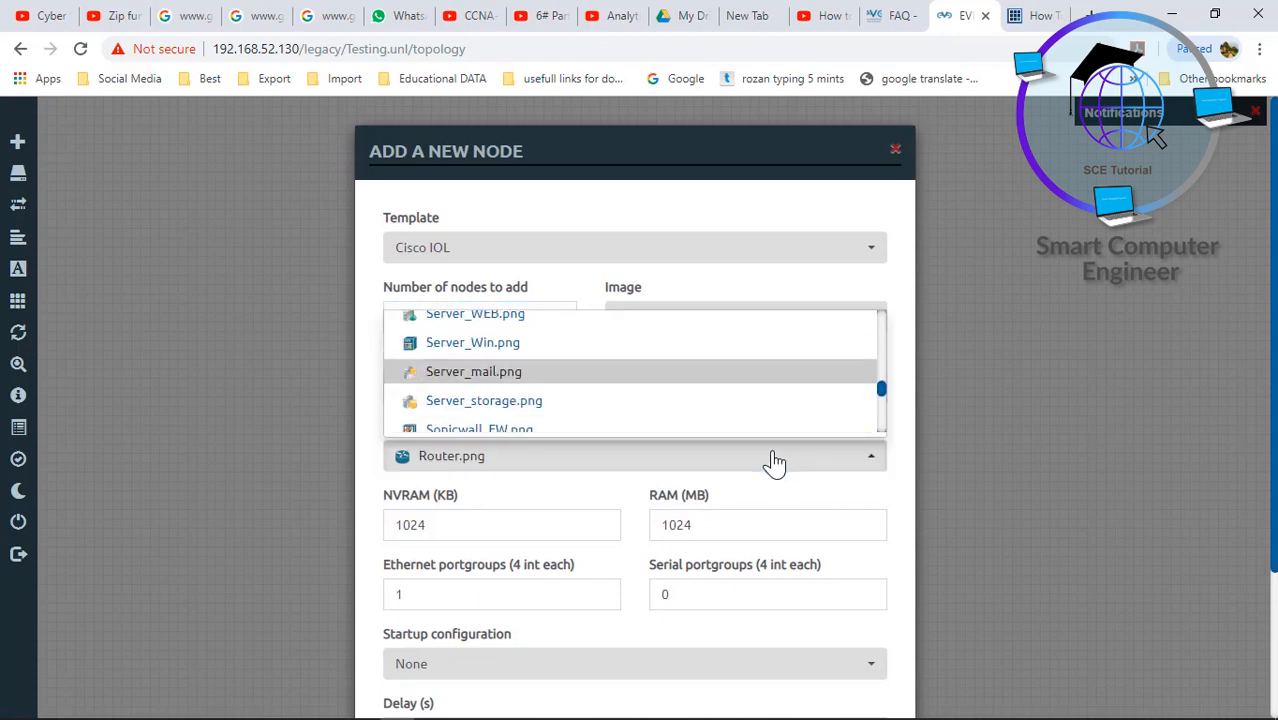
{"action": "key", "text": "Down"}
{"action": "key", "text": "Down"}
{"action": "key", "text": "Down"}
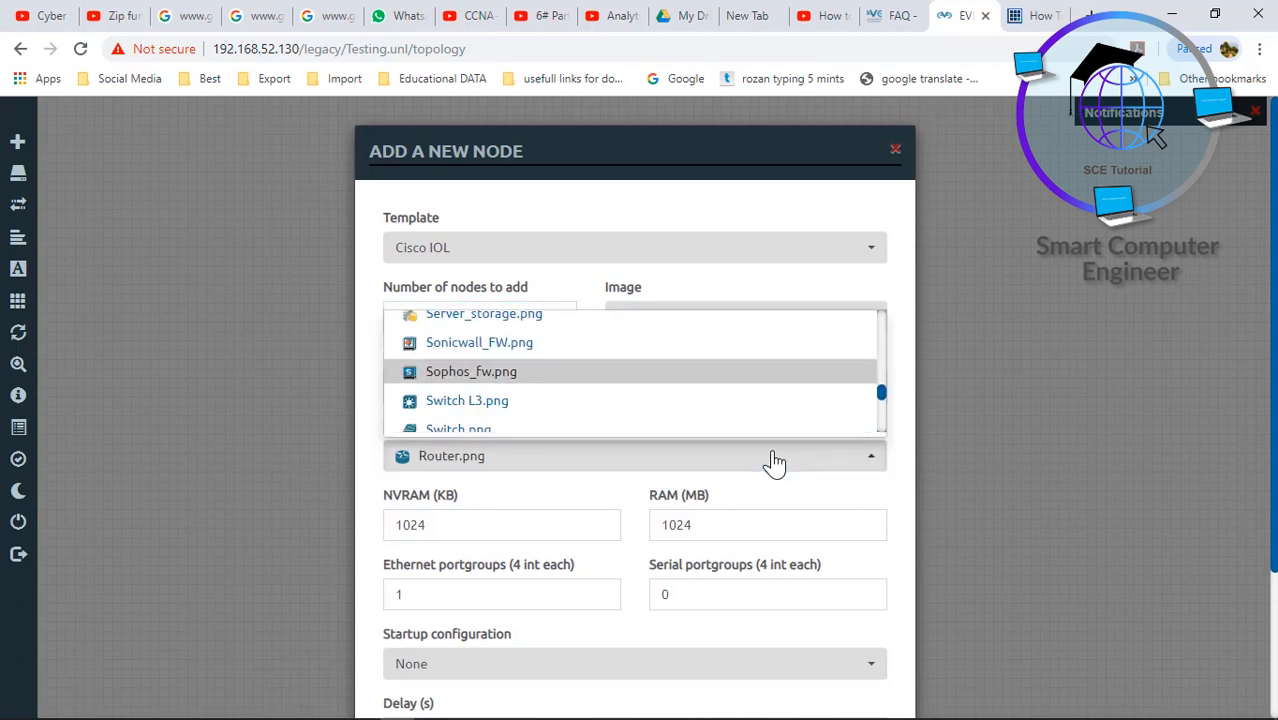
{"action": "left_click", "coordinate": [474, 438]}
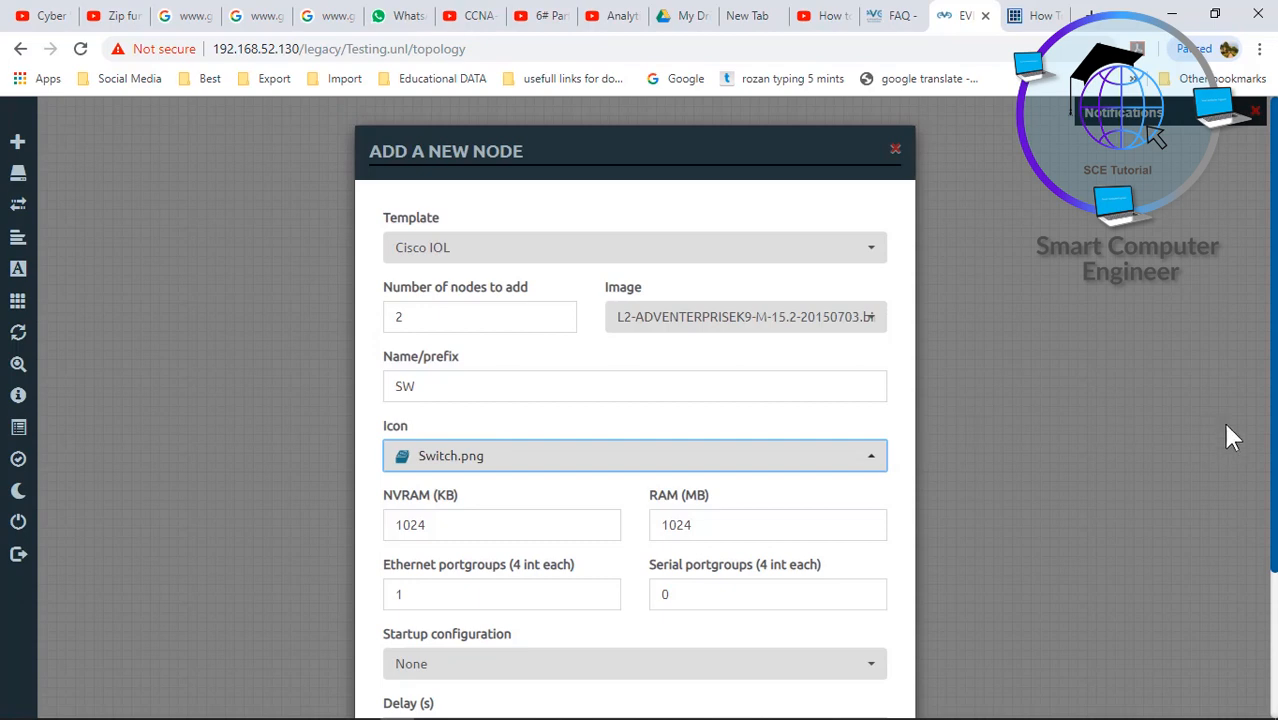
{"action": "scroll", "coordinate": [1230, 438], "scroll_direction": "down", "scroll_amount": 2}
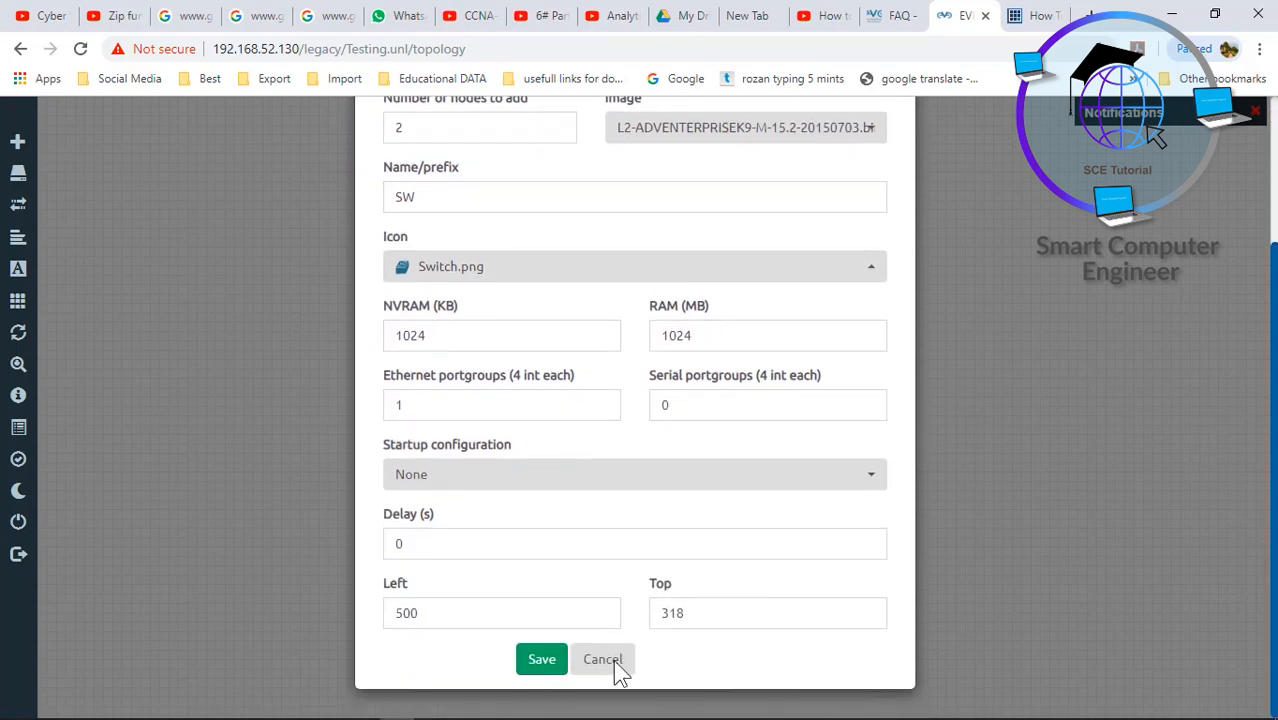
{"action": "left_click", "coordinate": [549, 664]}
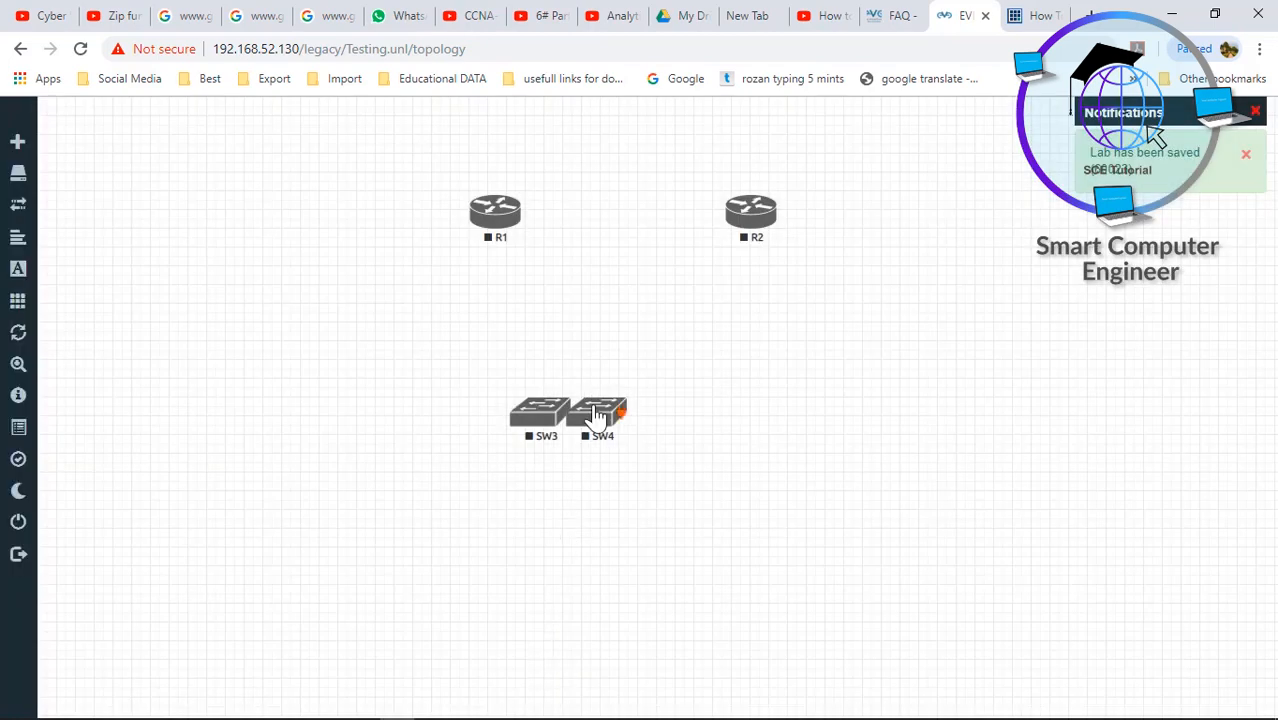
{"action": "left_click_drag", "start_coordinate": [598, 420], "coordinate": [725, 410]}
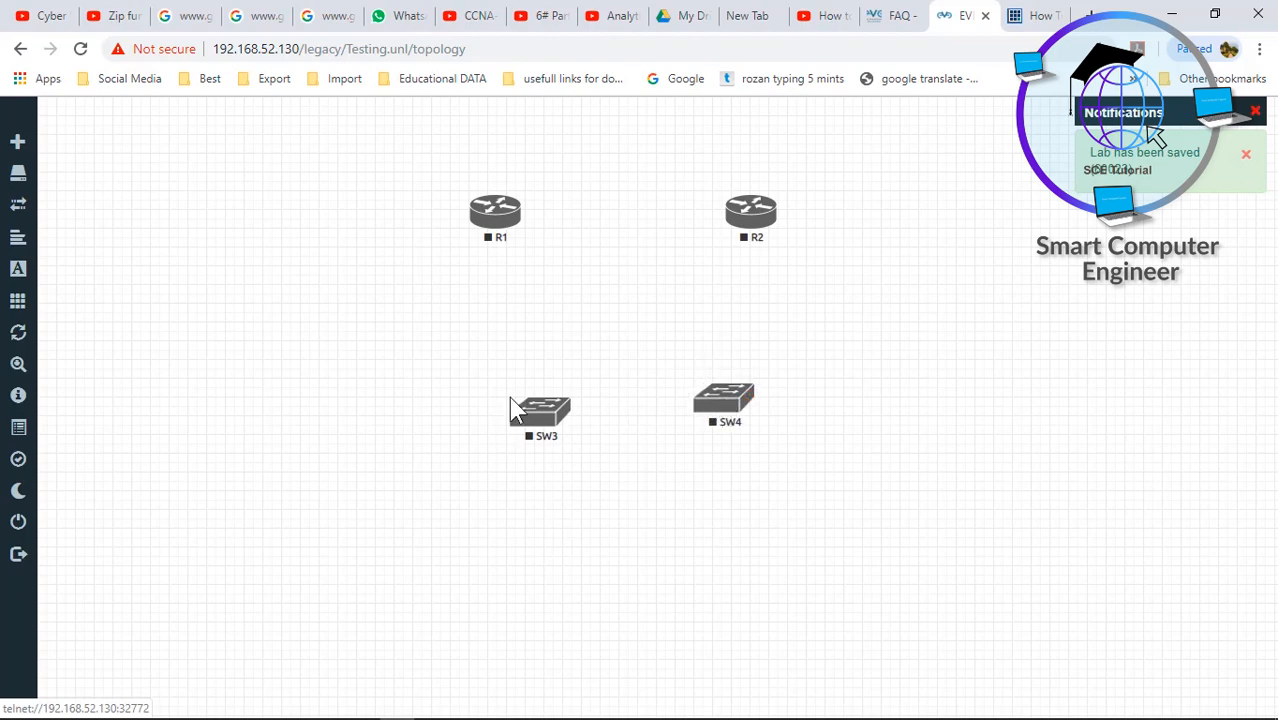
- Connect SW3 e0/0 to R1 fa0/0, SW4 e0/0 to R2 fa0/0, and SW3 e0/1 to SW4 e0/1
{"action": "left_click_drag", "start_coordinate": [538, 424], "coordinate": [500, 222]}
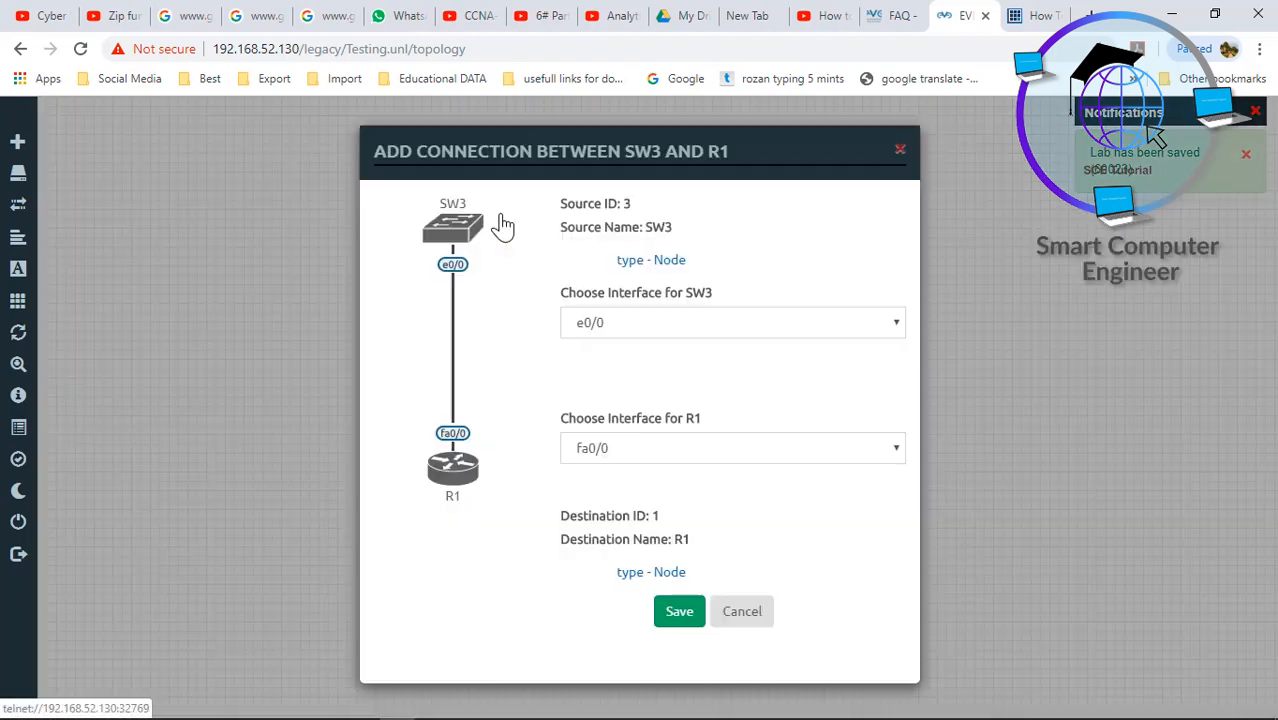
{"action": "left_click", "coordinate": [679, 613]}
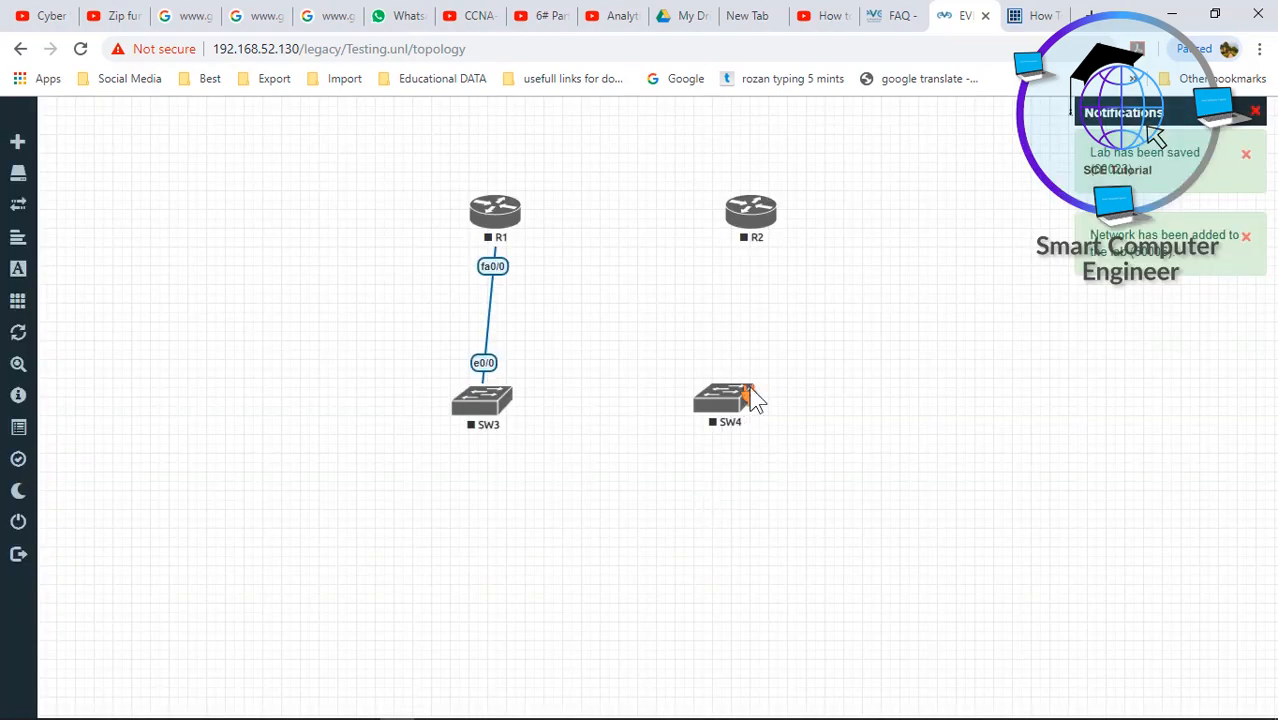
{"action": "left_click_drag", "start_coordinate": [752, 402], "coordinate": [745, 242]}
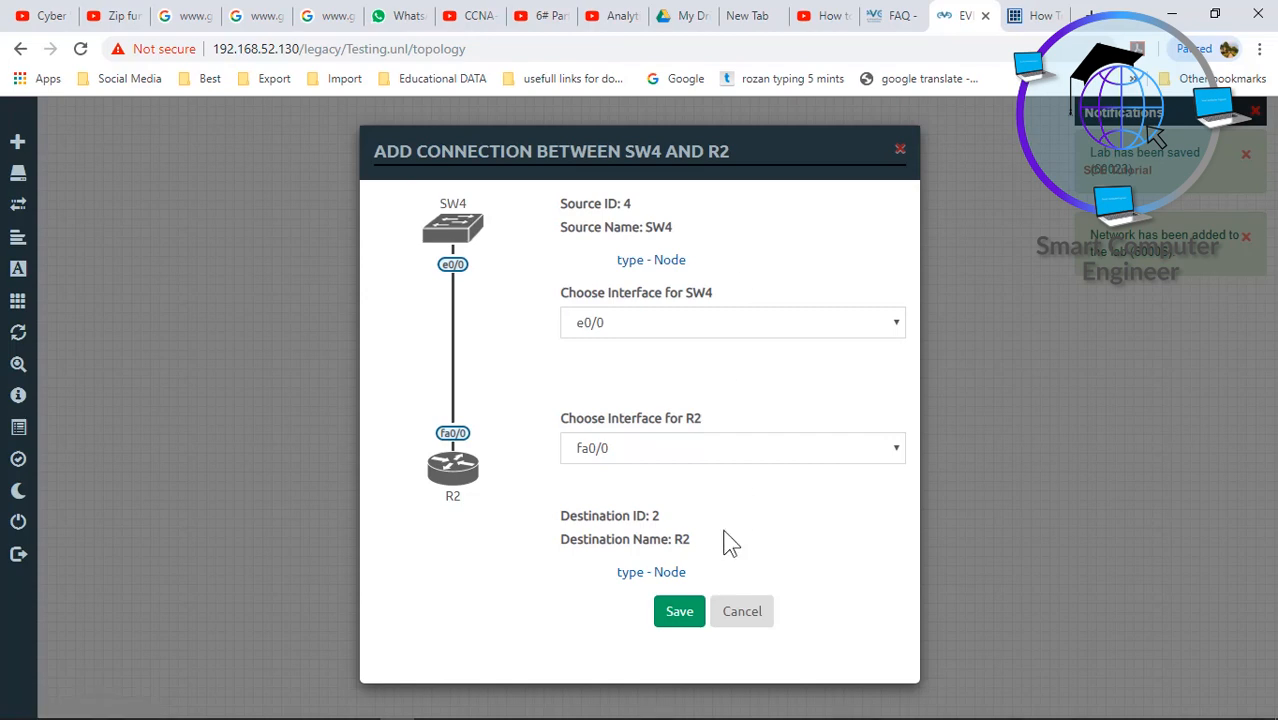
{"action": "left_click", "coordinate": [684, 612]}
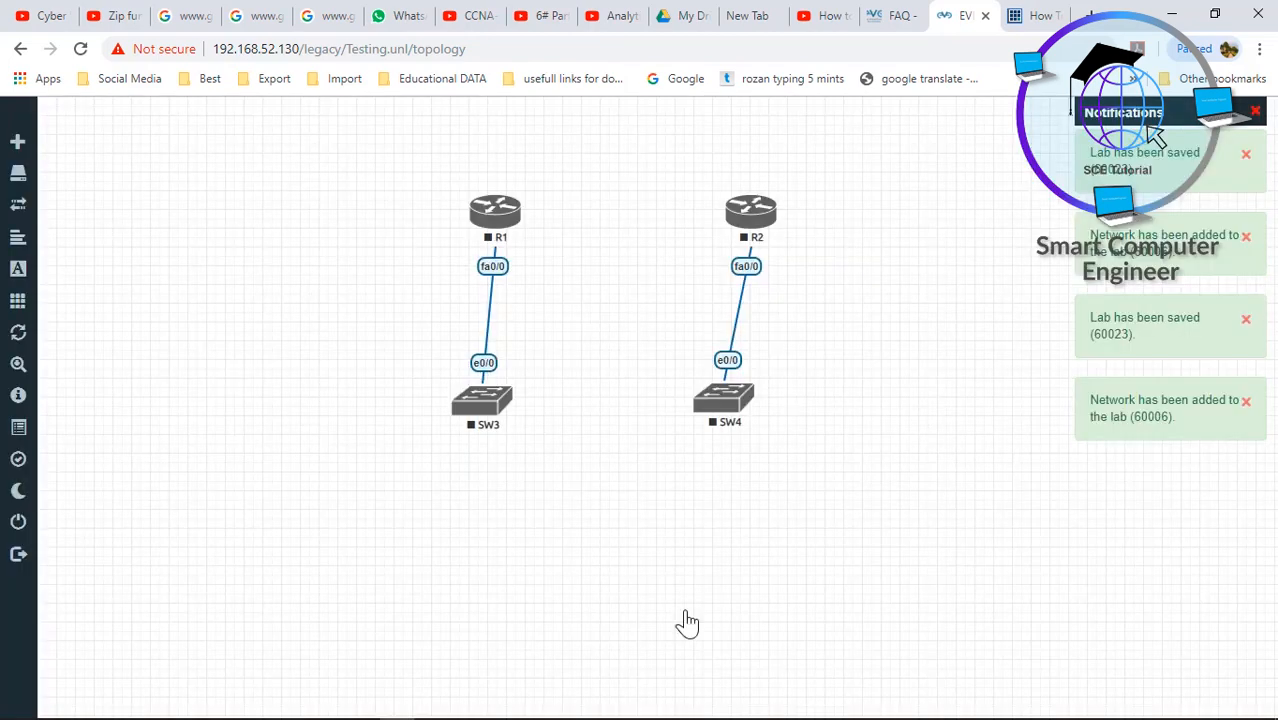
{"action": "mouse_move", "coordinate": [505, 413]}
{"action": "left_click_drag", "start_coordinate": [508, 408], "coordinate": [722, 415]}
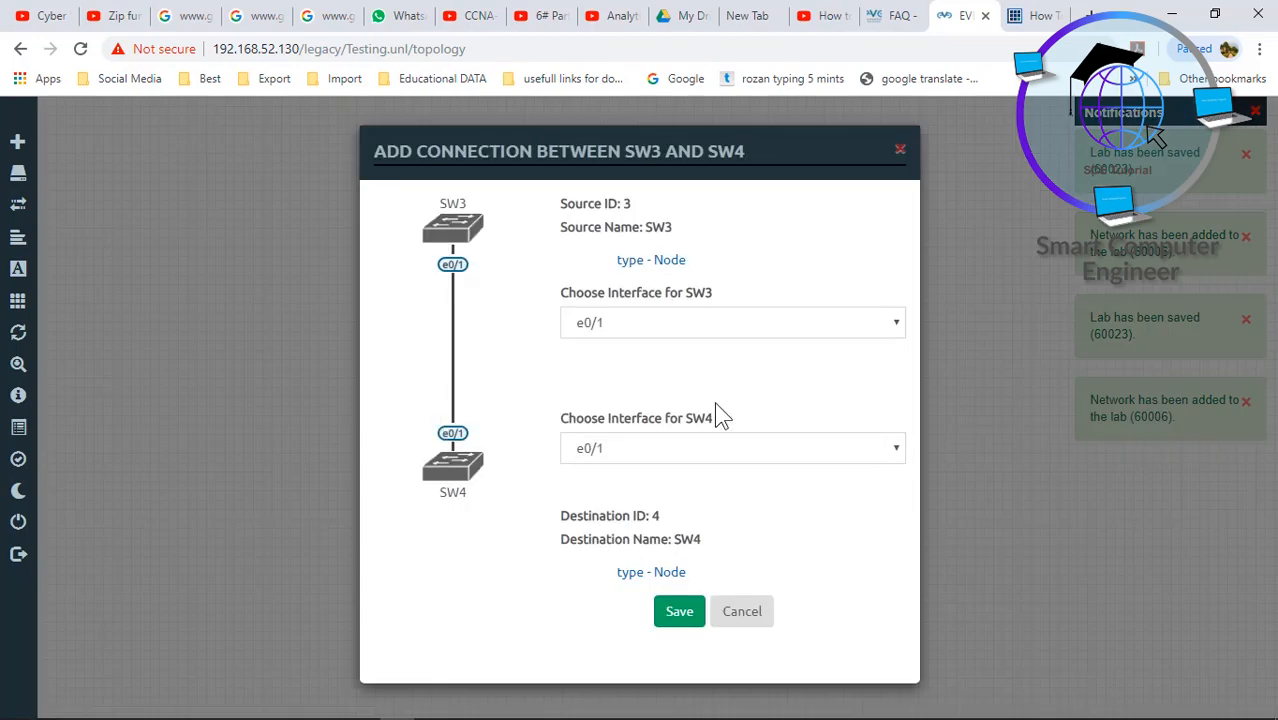
{"action": "left_click", "coordinate": [679, 613]}
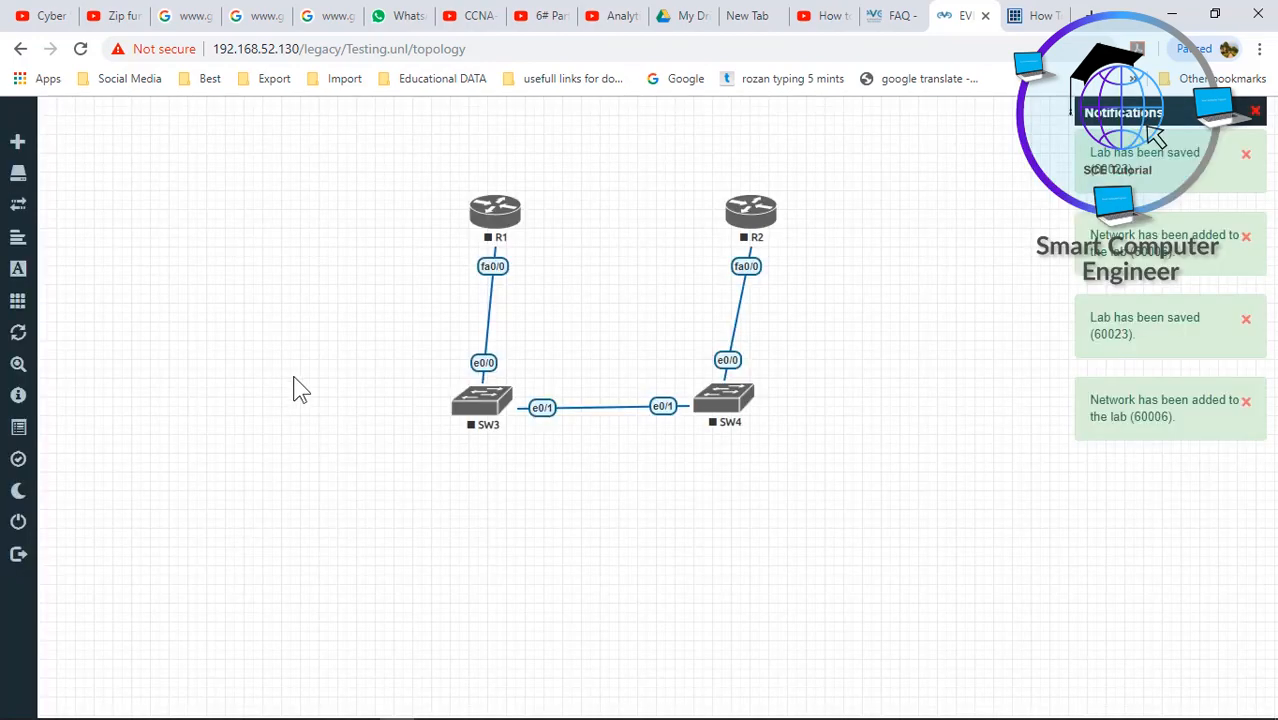
{"action": "right_click", "coordinate": [298, 387]}
- Add 2 Virtual PC (VPCS) nodes to the lab
{"action": "left_click", "coordinate": [328, 418]}
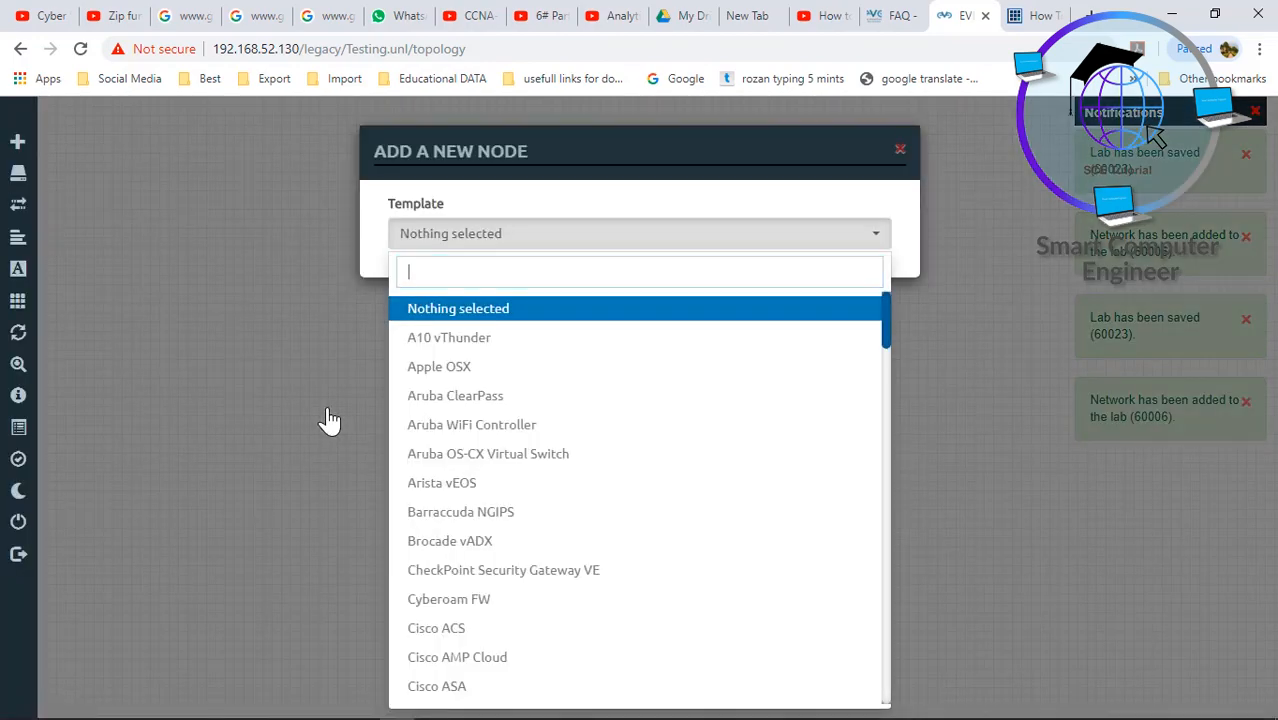
{"action": "type", "text": "pc"}
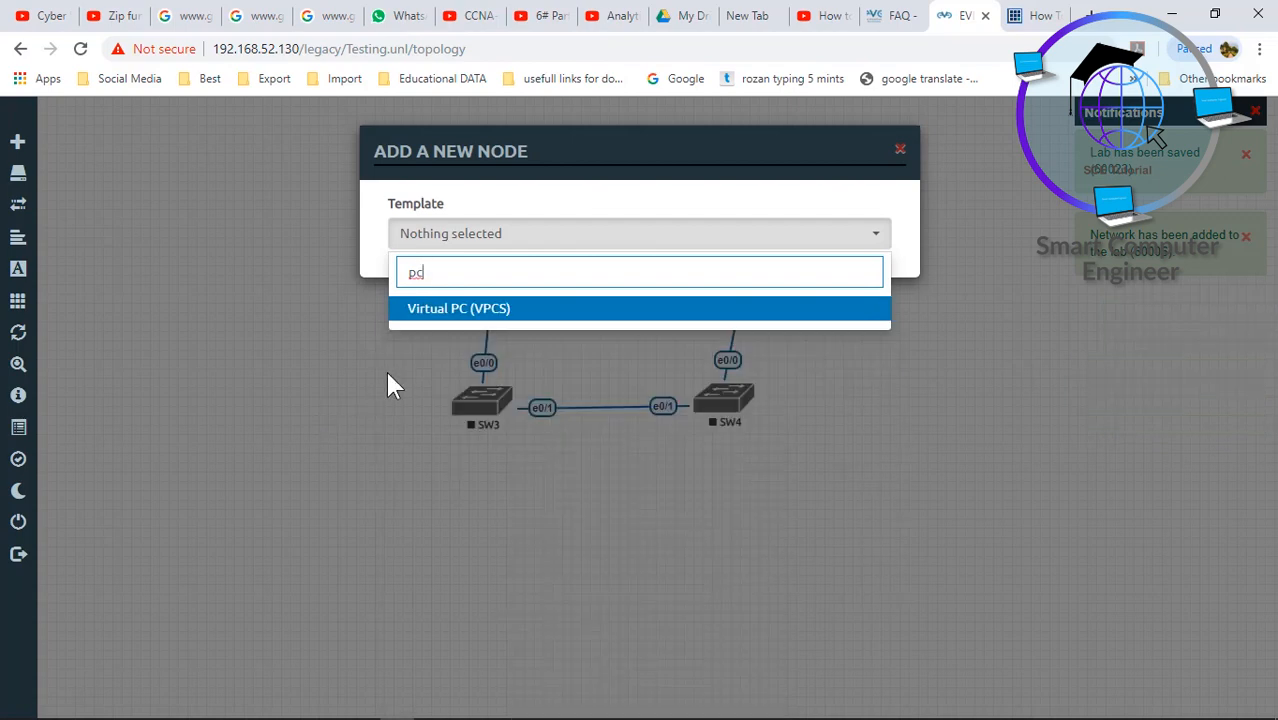
{"action": "left_click", "coordinate": [462, 310]}
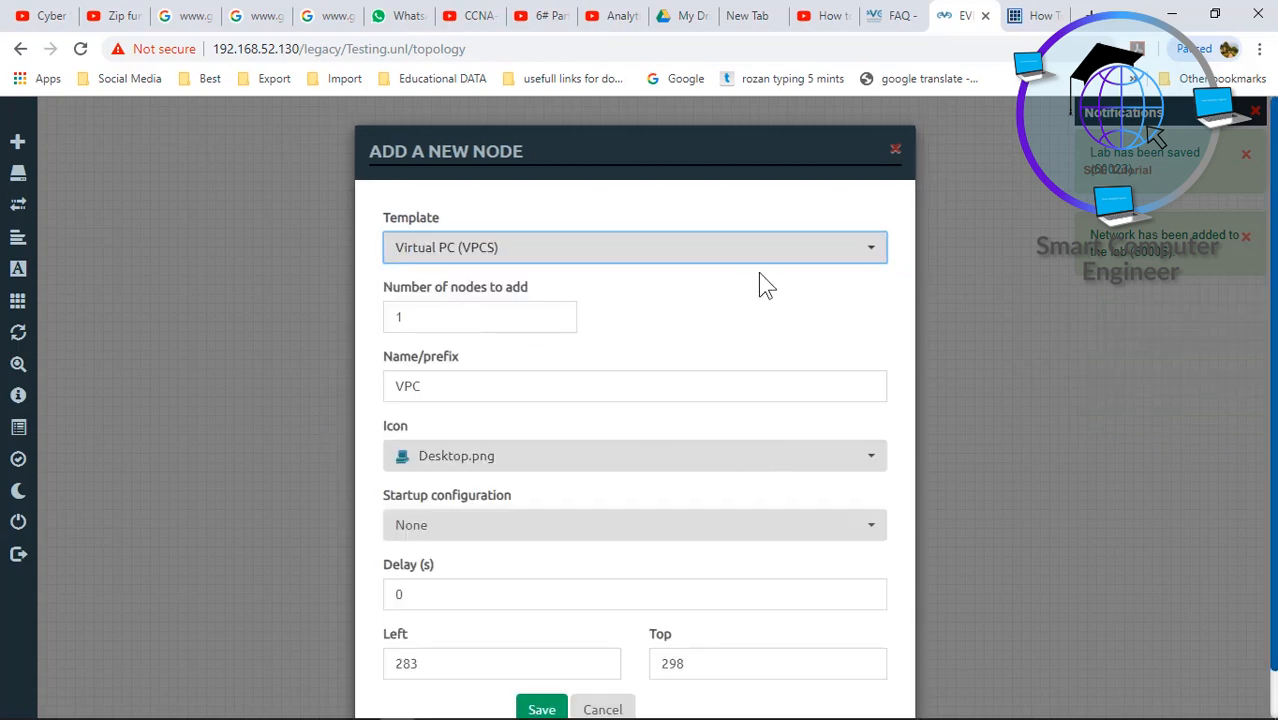
{"action": "scroll", "coordinate": [634, 400], "scroll_direction": "down", "scroll_amount": 1}
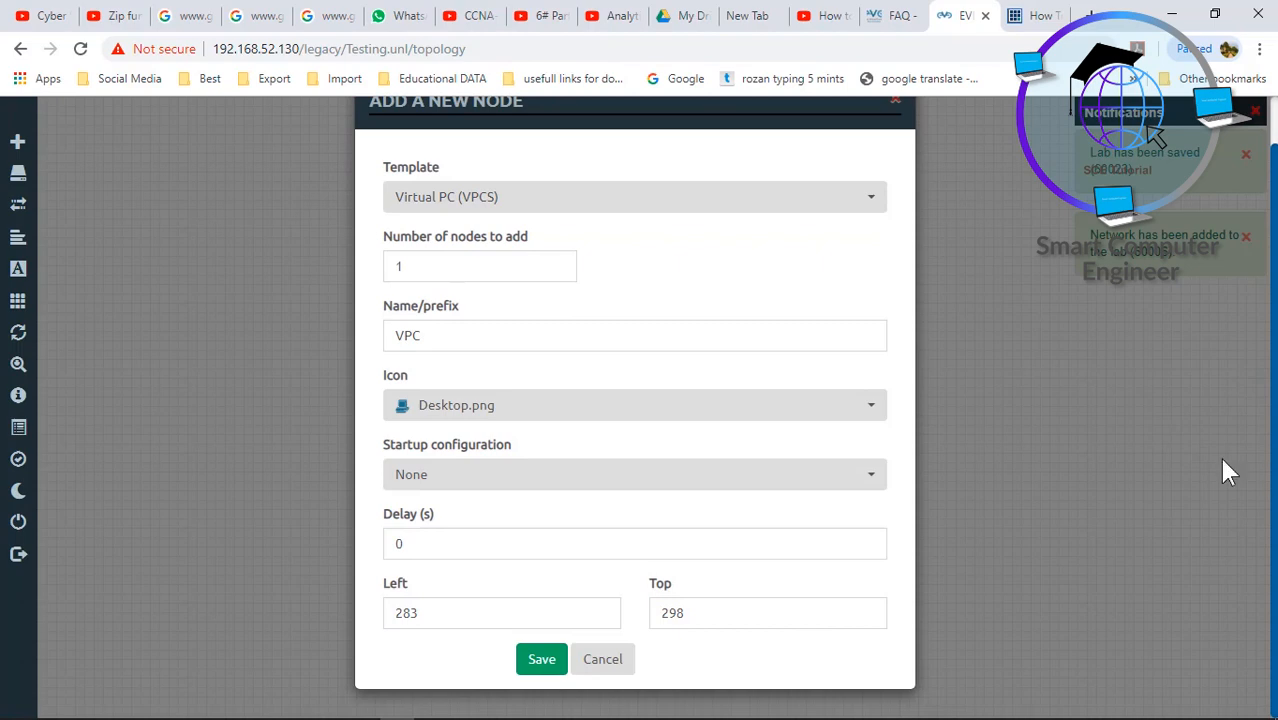
{"action": "left_click_drag", "start_coordinate": [420, 266], "coordinate": [390, 272]}
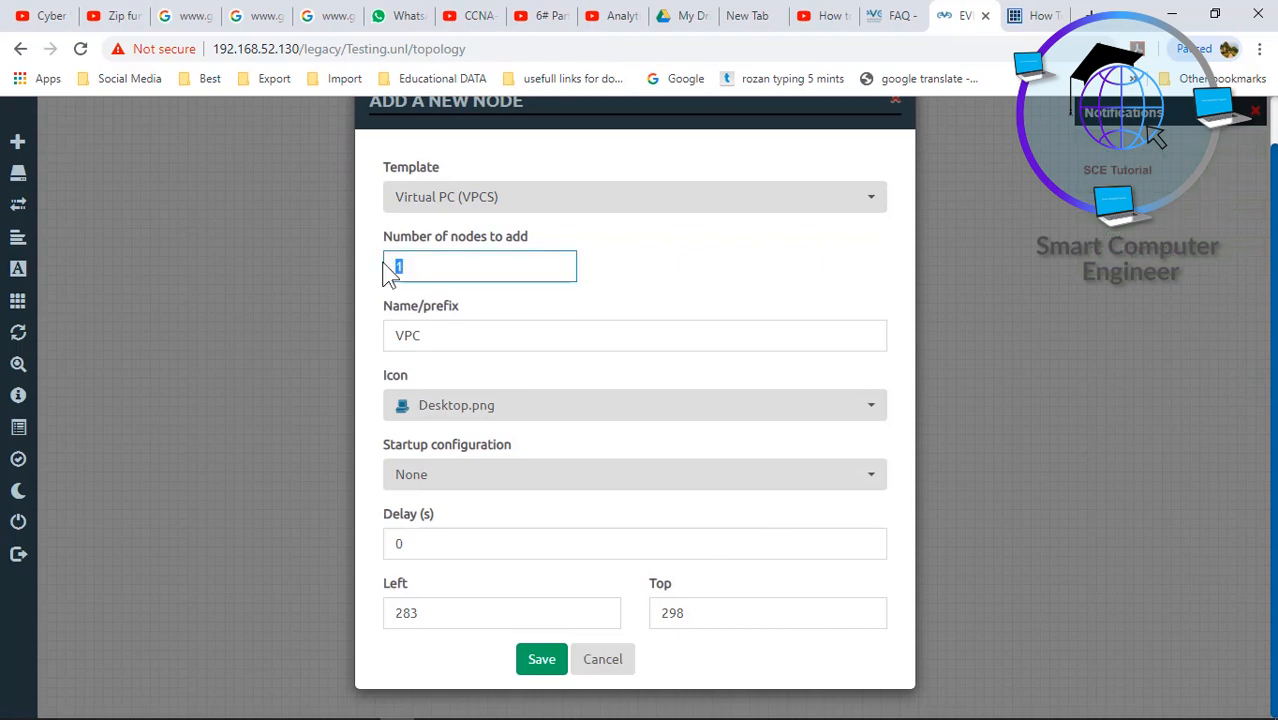
{"action": "type", "text": "2"}
{"action": "left_click", "coordinate": [542, 659]}
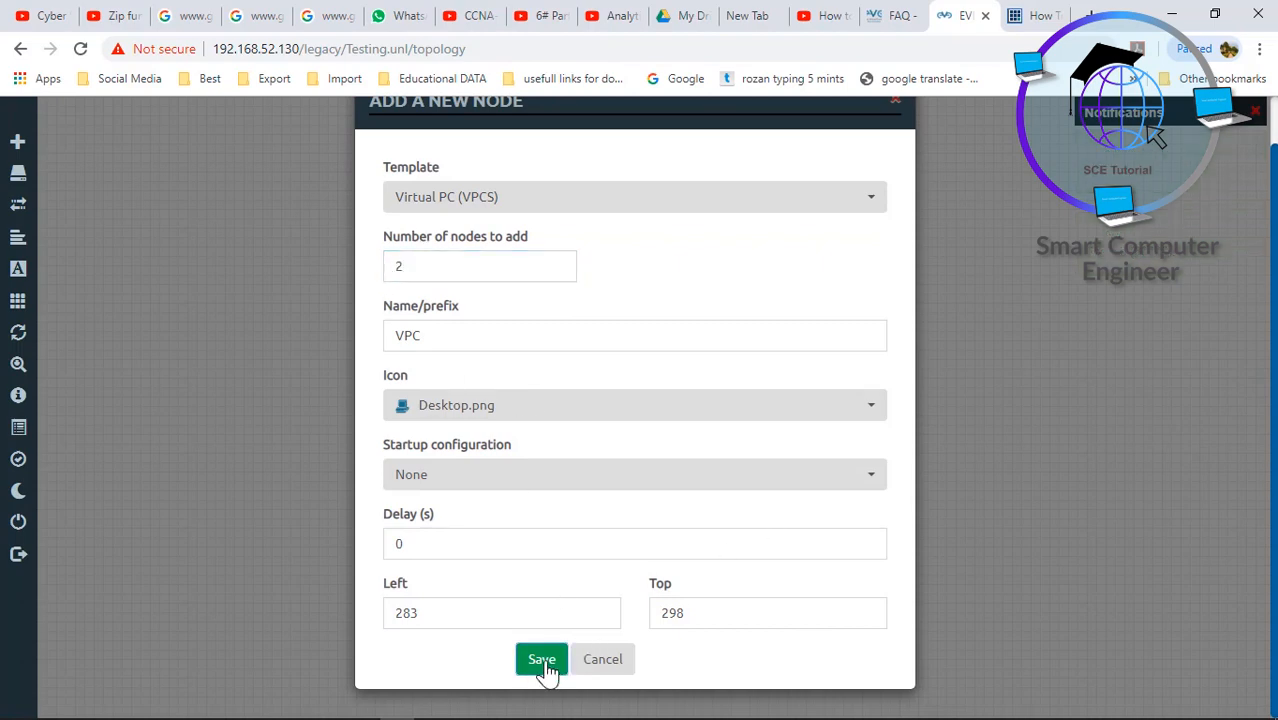
- Place VPC6 below SW3 and link VPC6 to SW3 e0/2 and VPC5 to SW4 e0/2
{"action": "left_click_drag", "start_coordinate": [392, 402], "coordinate": [445, 533]}
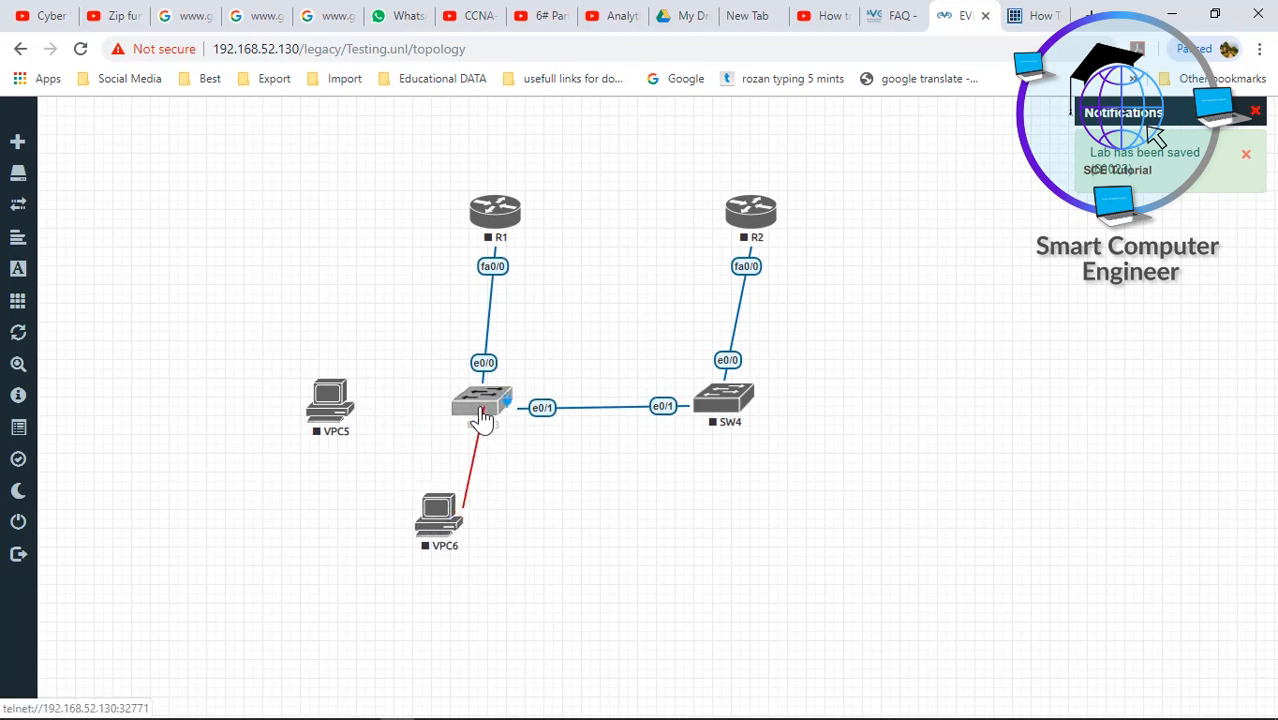
{"action": "left_click", "coordinate": [479, 410]}
{"action": "left_click", "coordinate": [679, 611]}
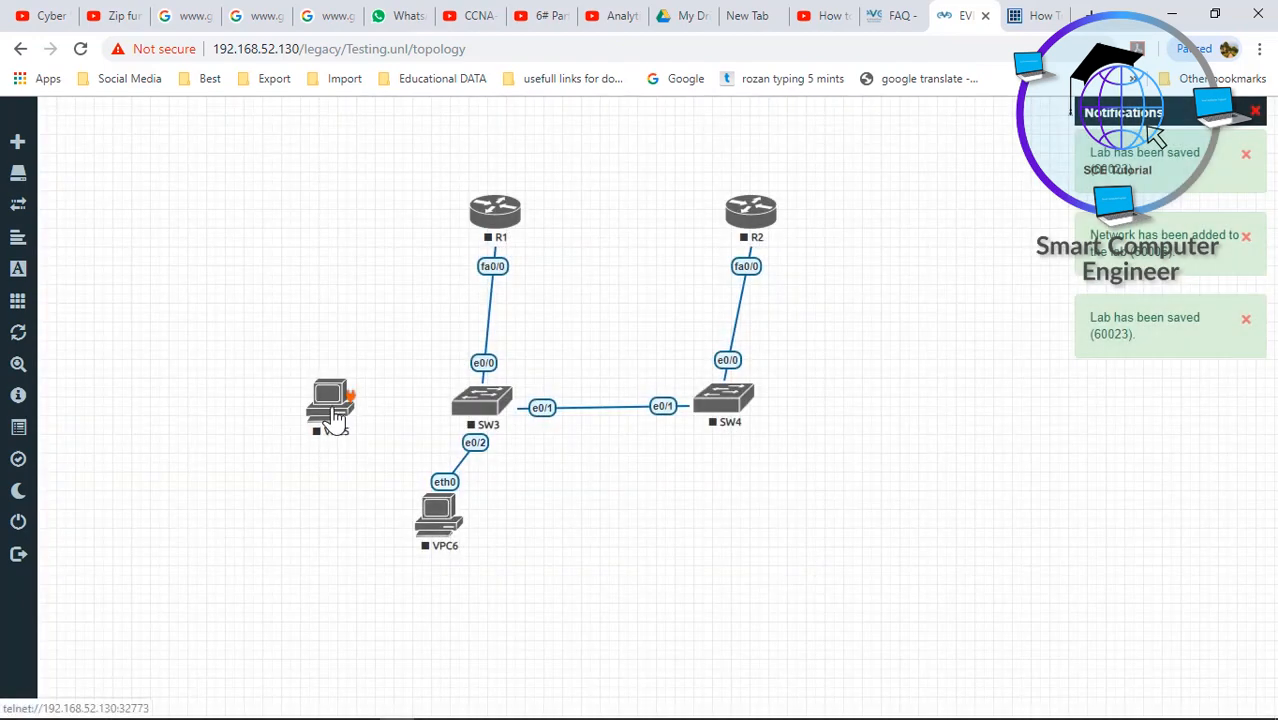
{"action": "left_click_drag", "start_coordinate": [330, 403], "coordinate": [720, 414]}
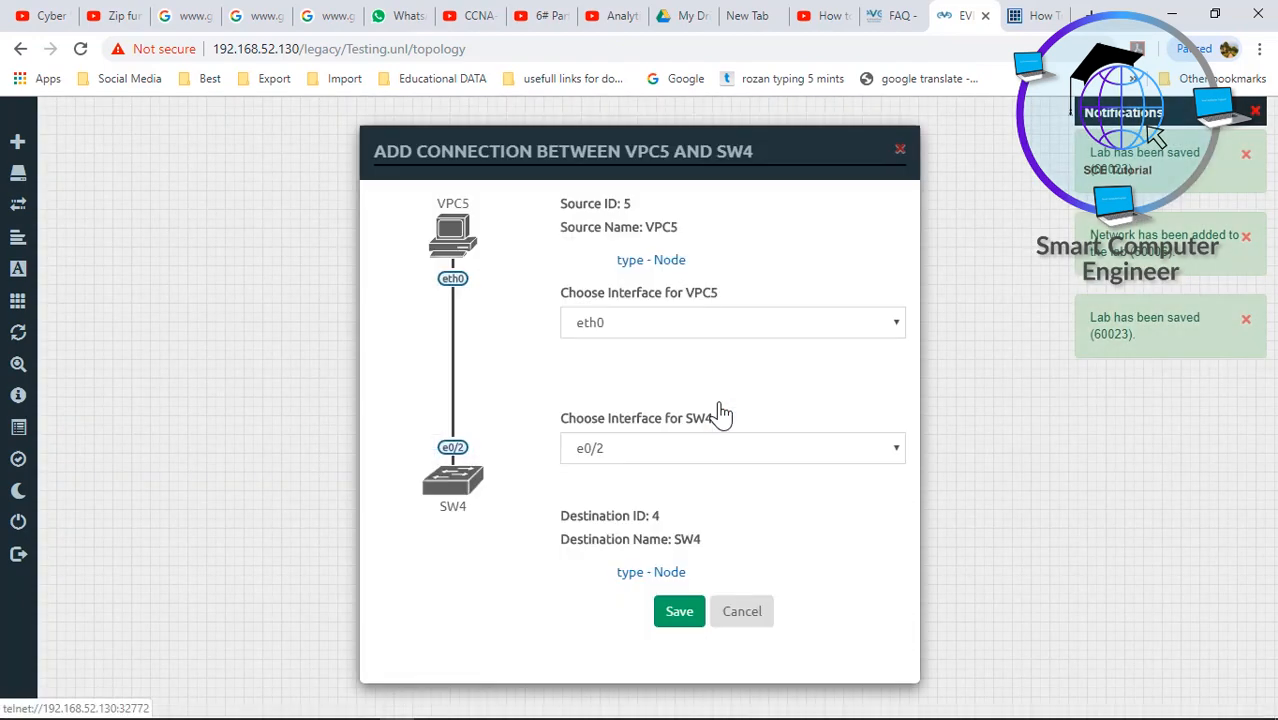
{"action": "left_click", "coordinate": [676, 614]}
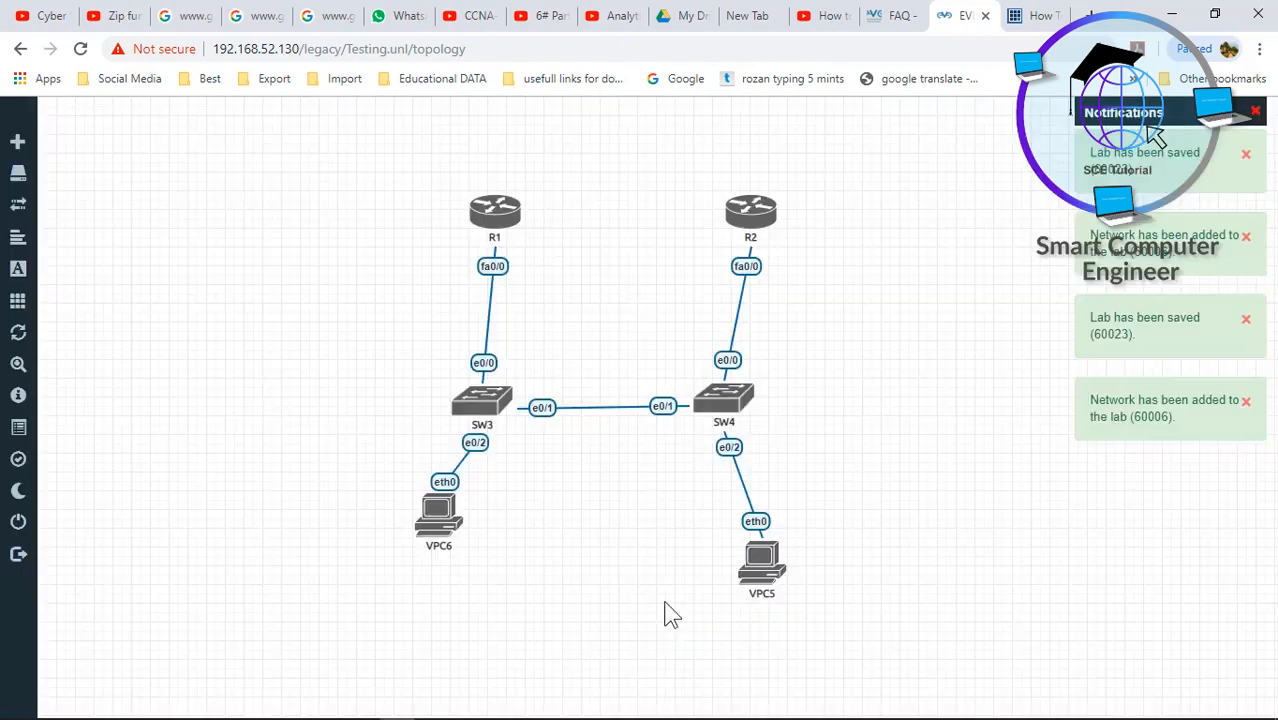
- Start all nodes in the lab and open router R1's telnet console
{"action": "left_click", "coordinate": [70, 316]}
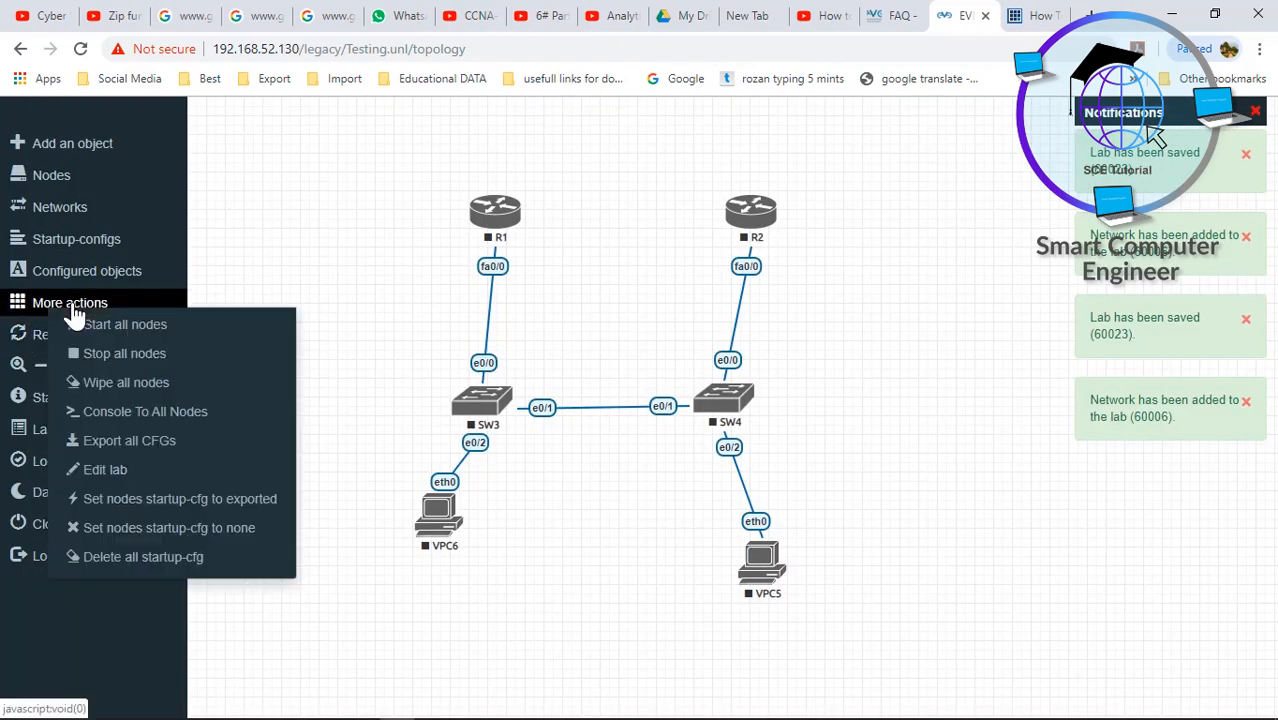
{"action": "left_click", "coordinate": [143, 327]}
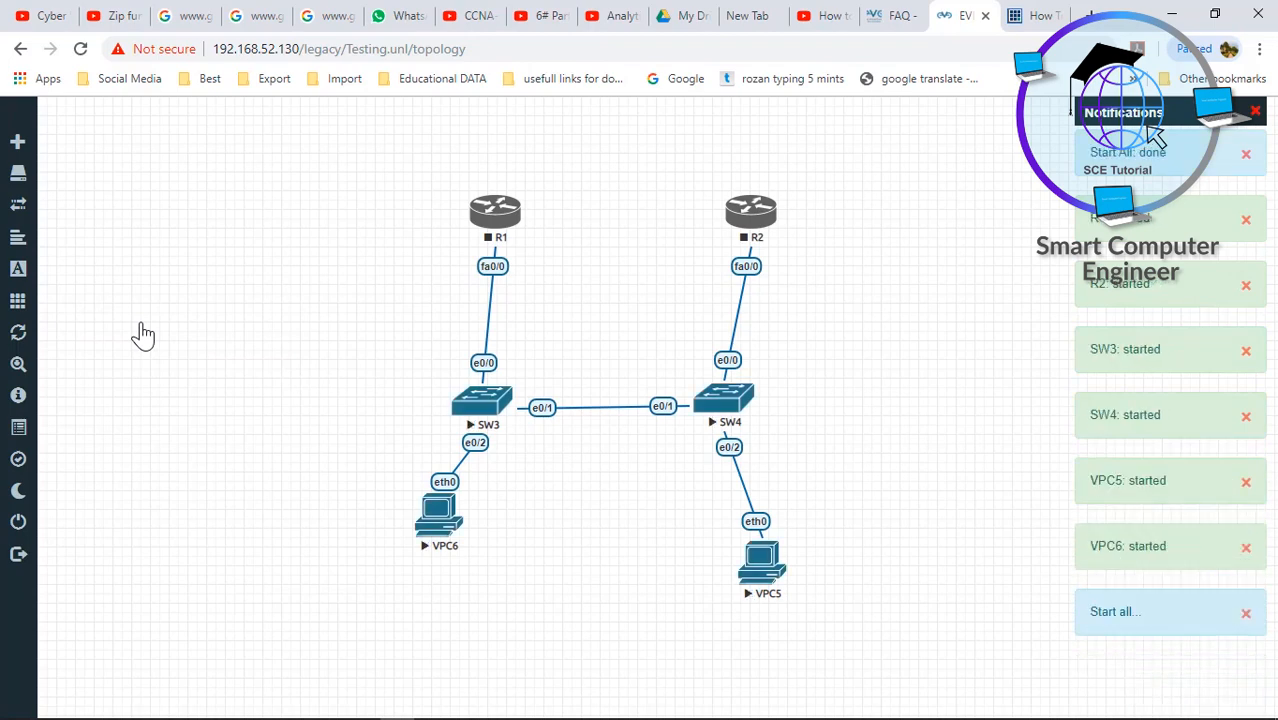
{"action": "left_click", "coordinate": [494, 212]}
{"action": "left_click", "coordinate": [624, 166]}
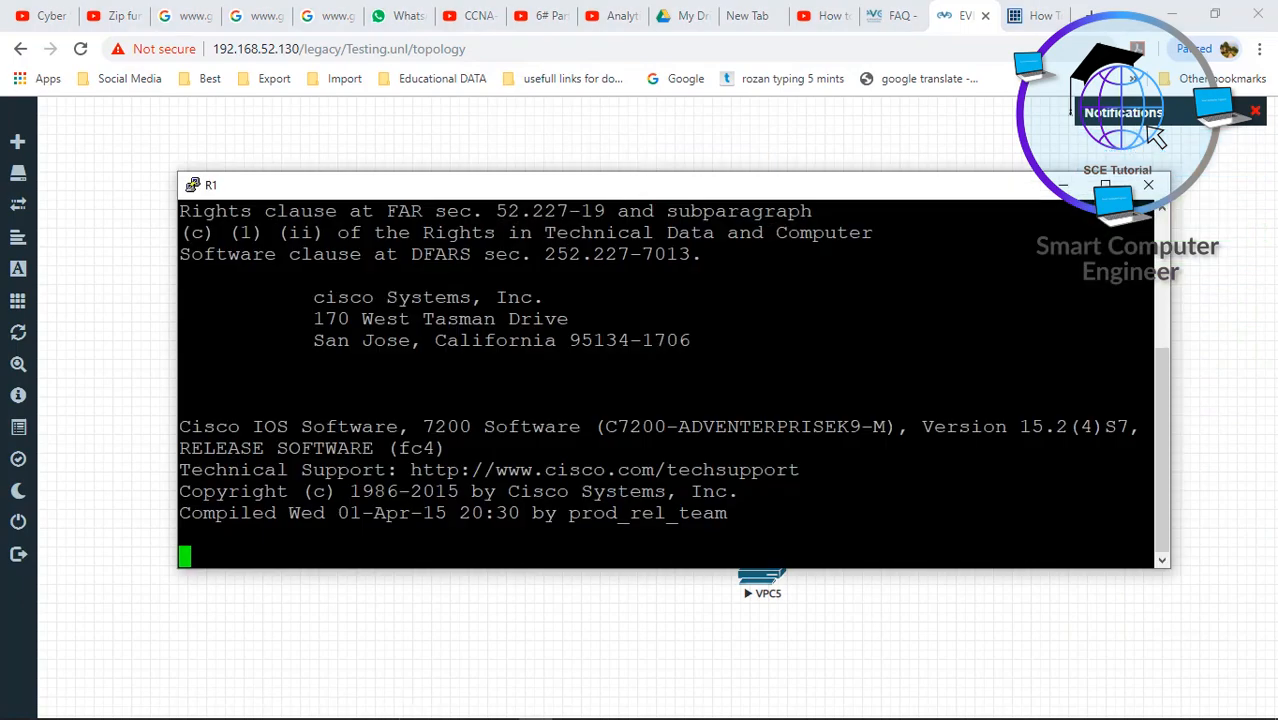
{"action": "left_click", "coordinate": [1068, 187]}
- Open telnet consoles to R2, SW3 and SW4, waking each switch prompt
{"action": "left_click", "coordinate": [750, 213]}
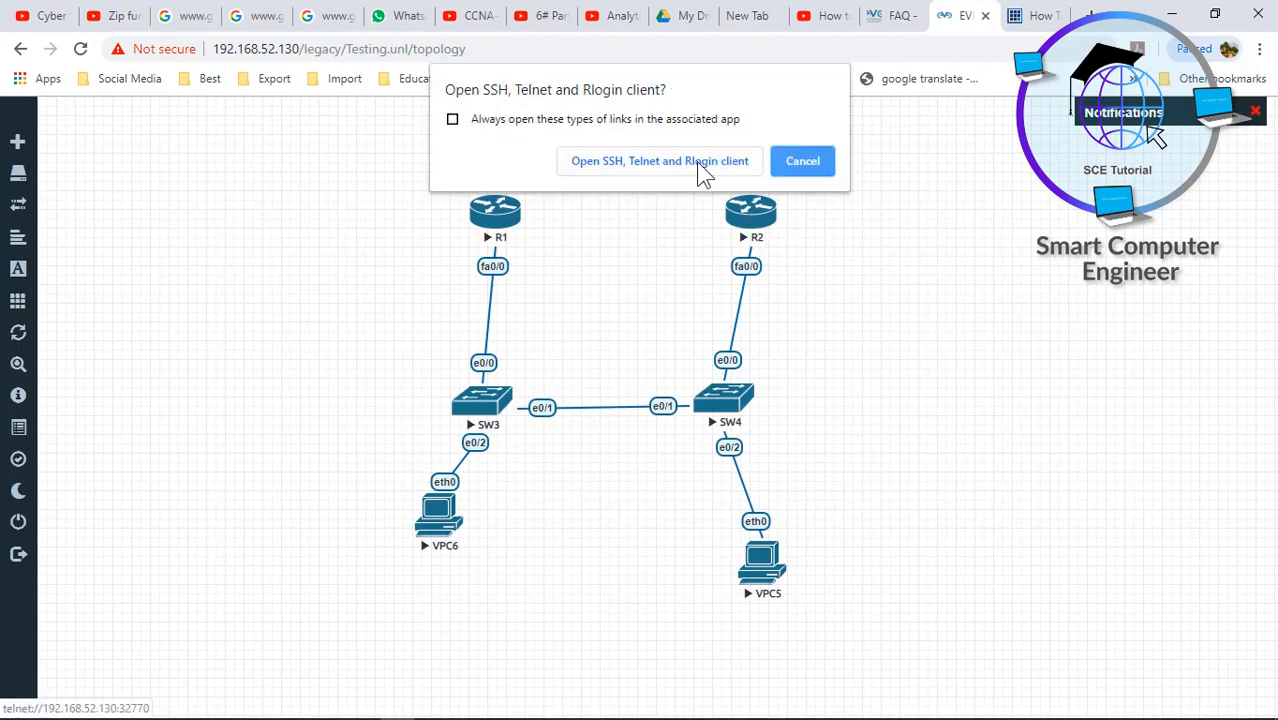
{"action": "left_click", "coordinate": [700, 163]}
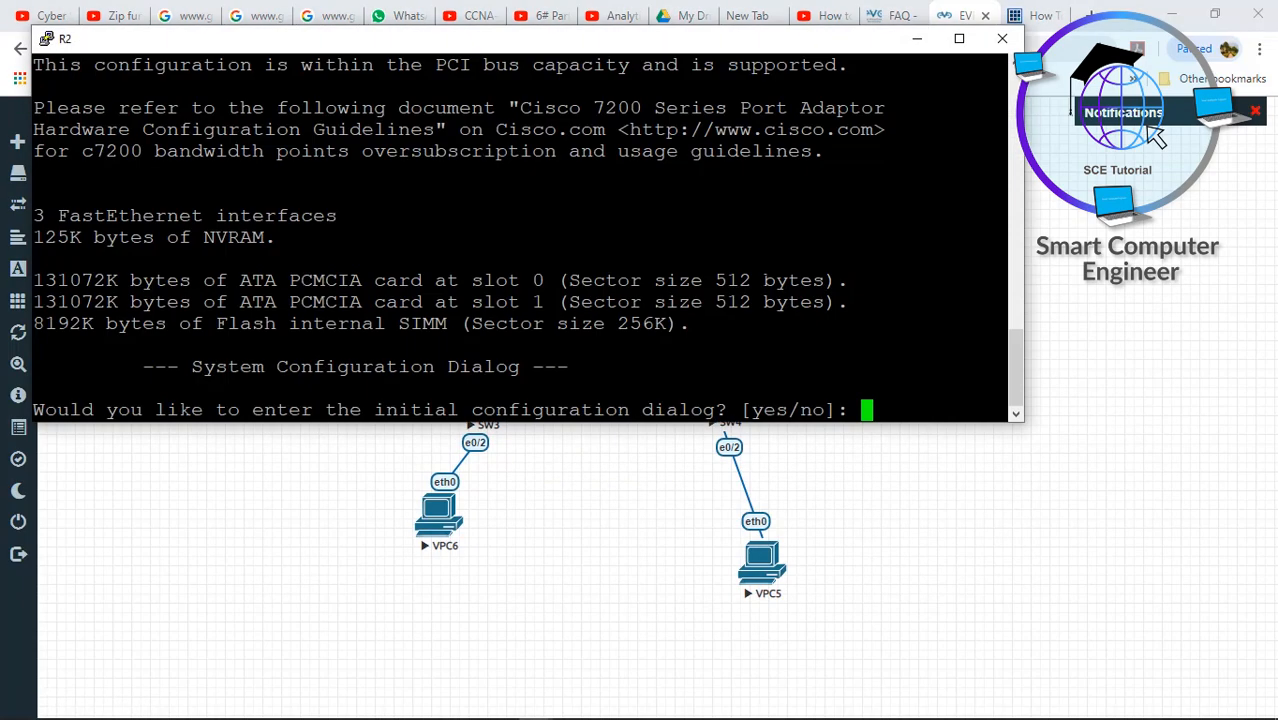
{"action": "left_click", "coordinate": [675, 475]}
{"action": "left_click", "coordinate": [495, 405]}
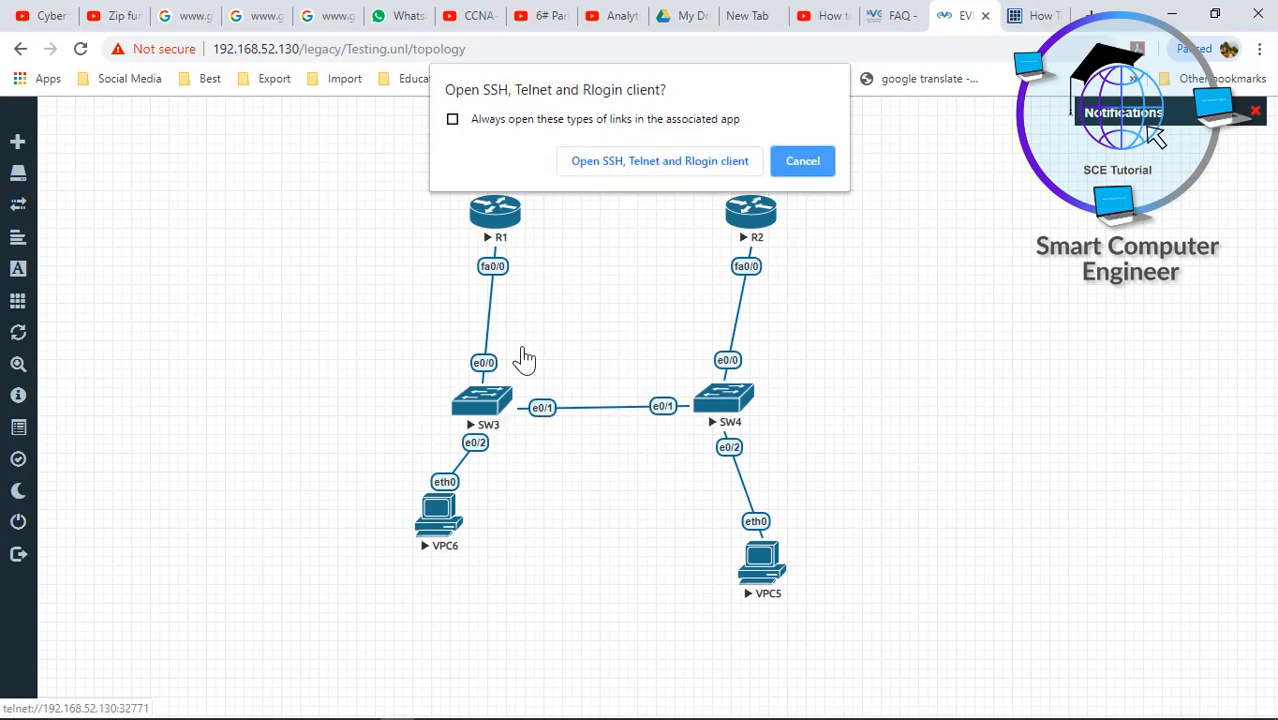
{"action": "left_click", "coordinate": [680, 164]}
{"action": "key", "text": "Return"}
{"action": "key", "text": "Return"}
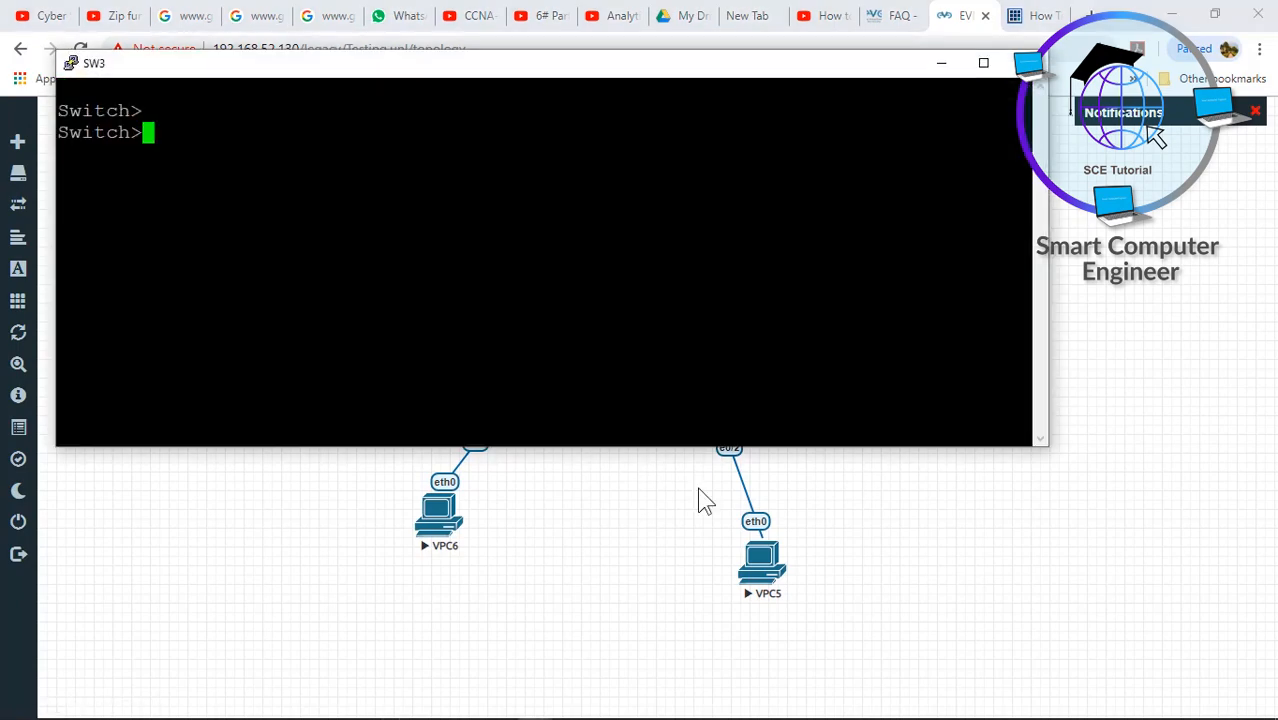
{"action": "left_click", "coordinate": [690, 549]}
{"action": "left_click", "coordinate": [715, 395]}
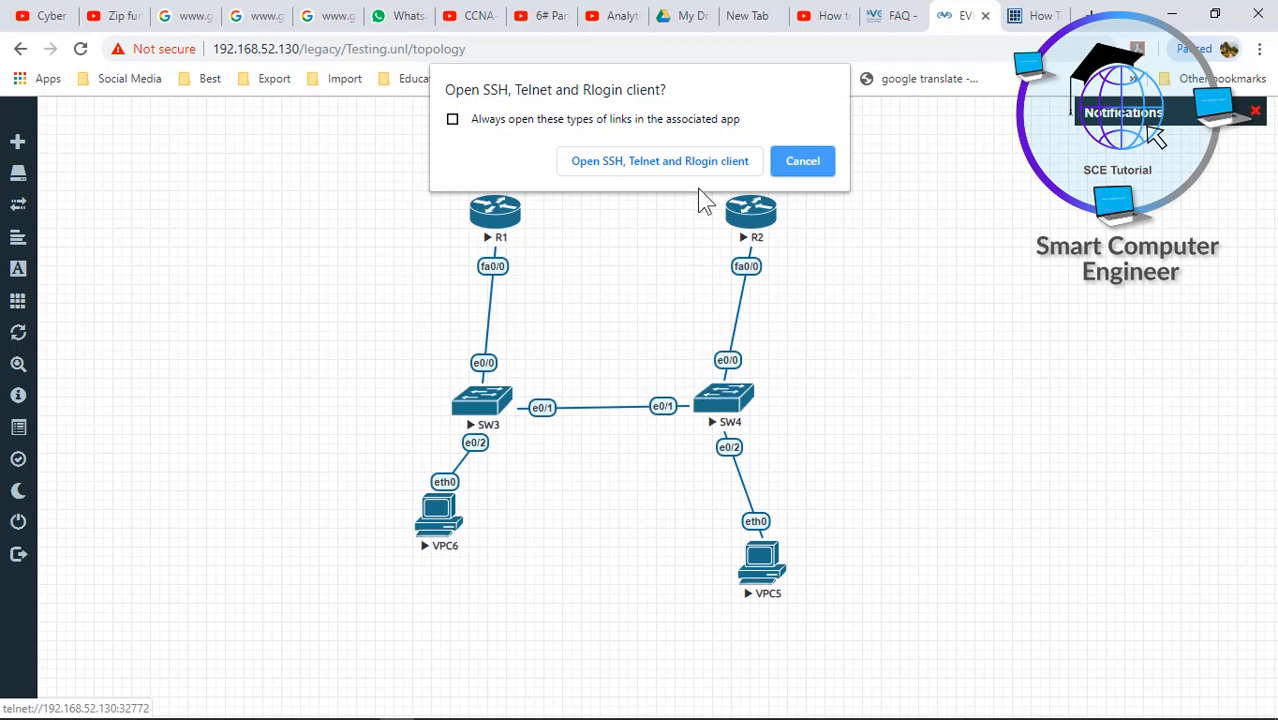
{"action": "left_click", "coordinate": [707, 163]}
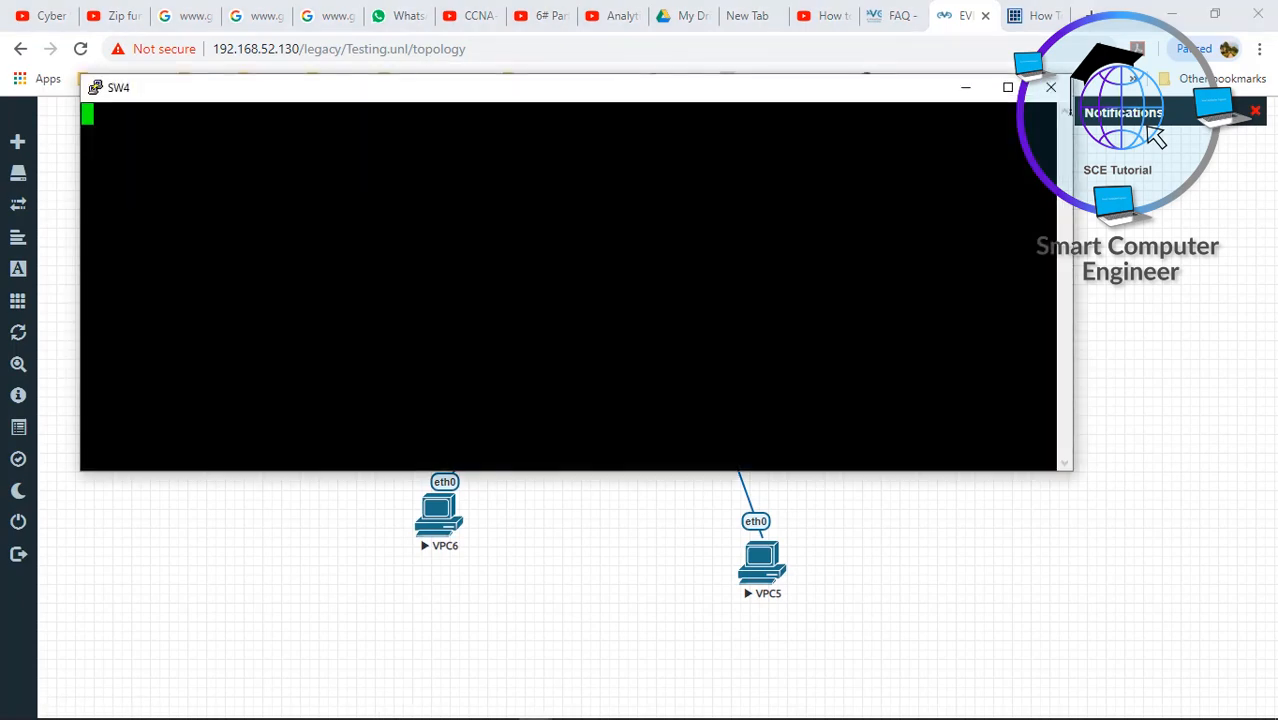
{"action": "key", "text": "Return"}
{"action": "key", "text": "Return"}
{"action": "left_click", "coordinate": [1021, 565]}
- Bring R1's PuTTY console back to the front from the taskbar previews
{"action": "mouse_move", "coordinate": [612, 692]}
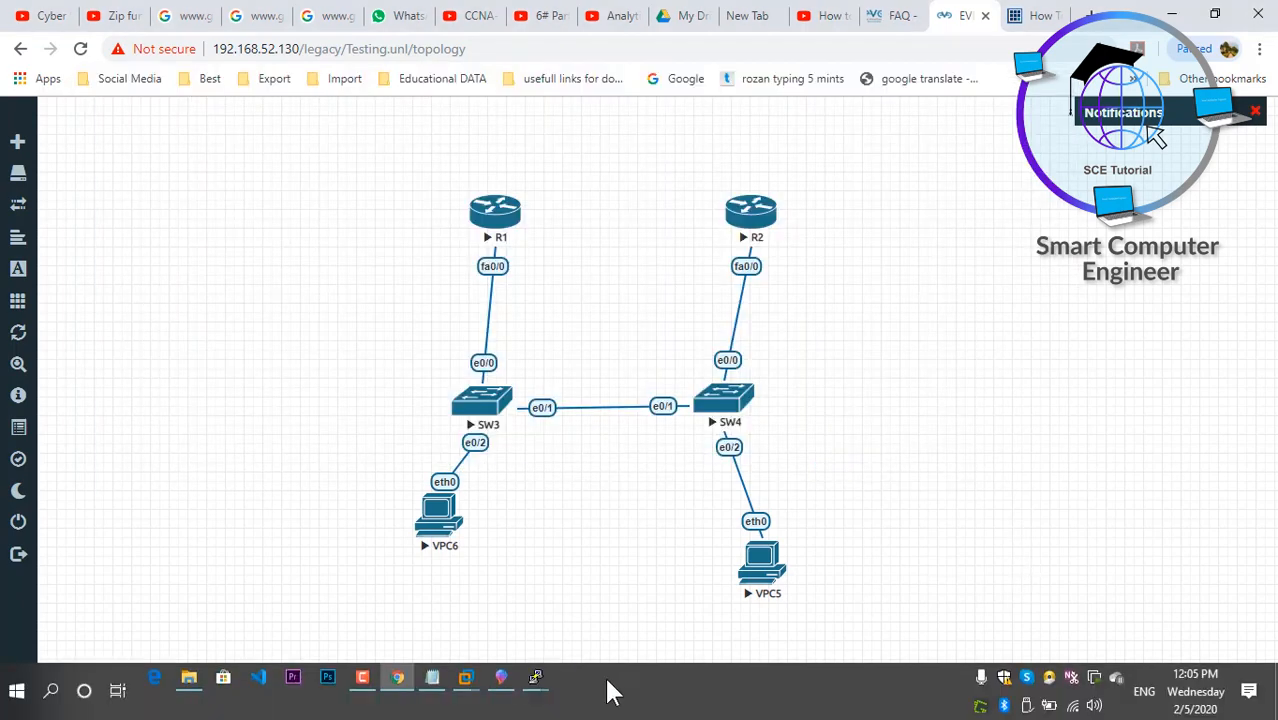
{"action": "mouse_move", "coordinate": [536, 680]}
{"action": "left_click", "coordinate": [248, 607]}
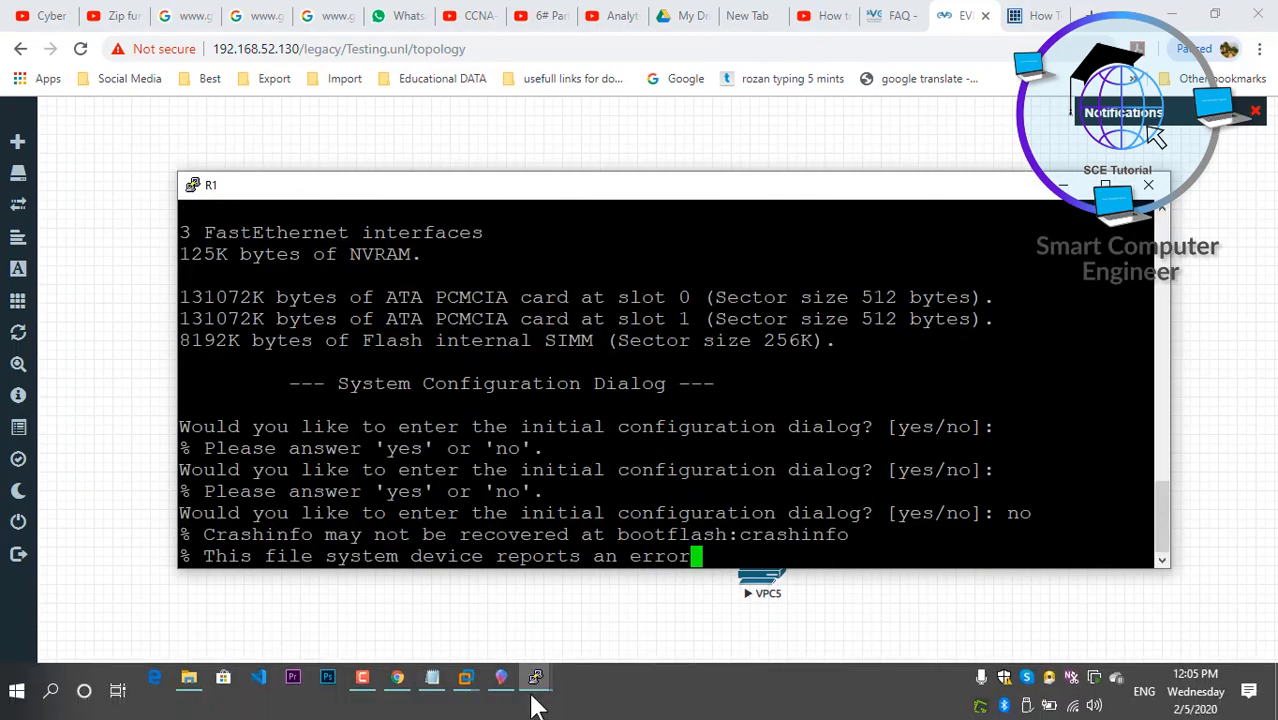
- On R1's console, enter global configuration mode and set hostname R1
{"action": "mouse_move", "coordinate": [536, 684]}
{"action": "left_click", "coordinate": [294, 631]}
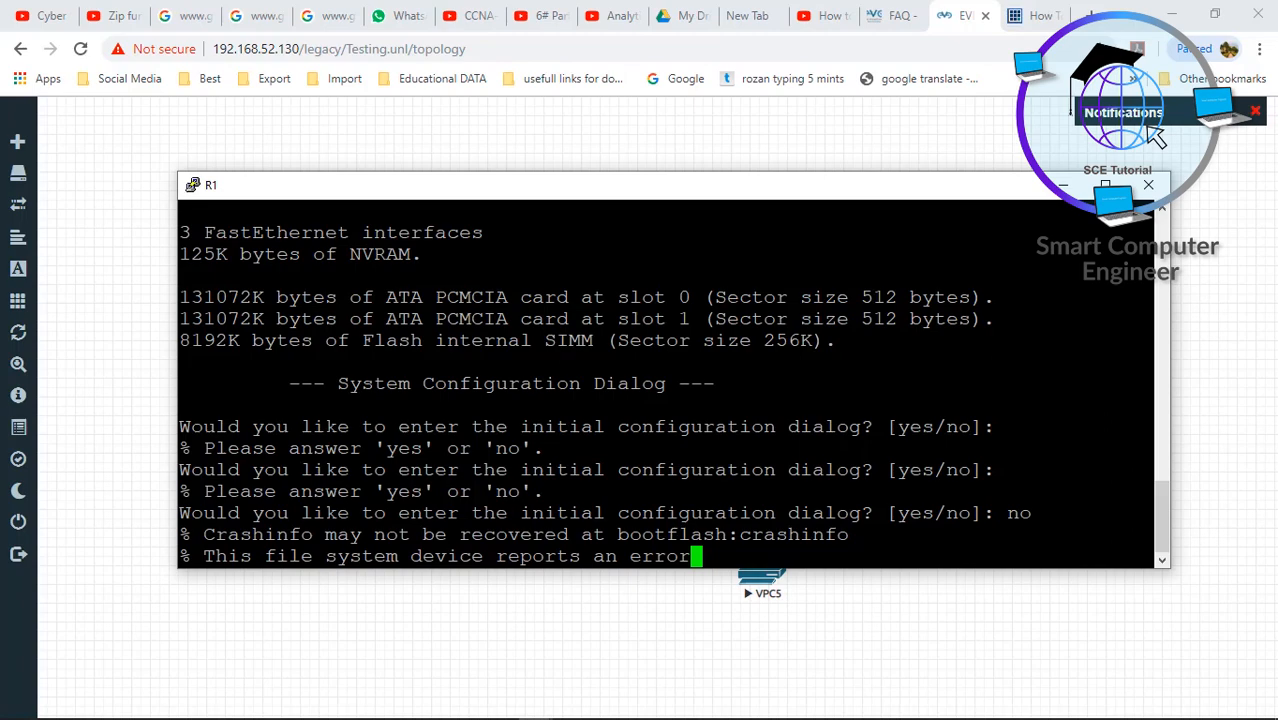
{"action": "key", "text": "Return"}
{"action": "key", "text": "Return"}
{"action": "key", "text": "Return"}
{"action": "key", "text": "Return"}
{"action": "key", "text": "Return"}
{"action": "key", "text": "Return"}
{"action": "key", "text": "Return"}
{"action": "type", "text": "conf"}
{"action": "key", "text": "Tab"}
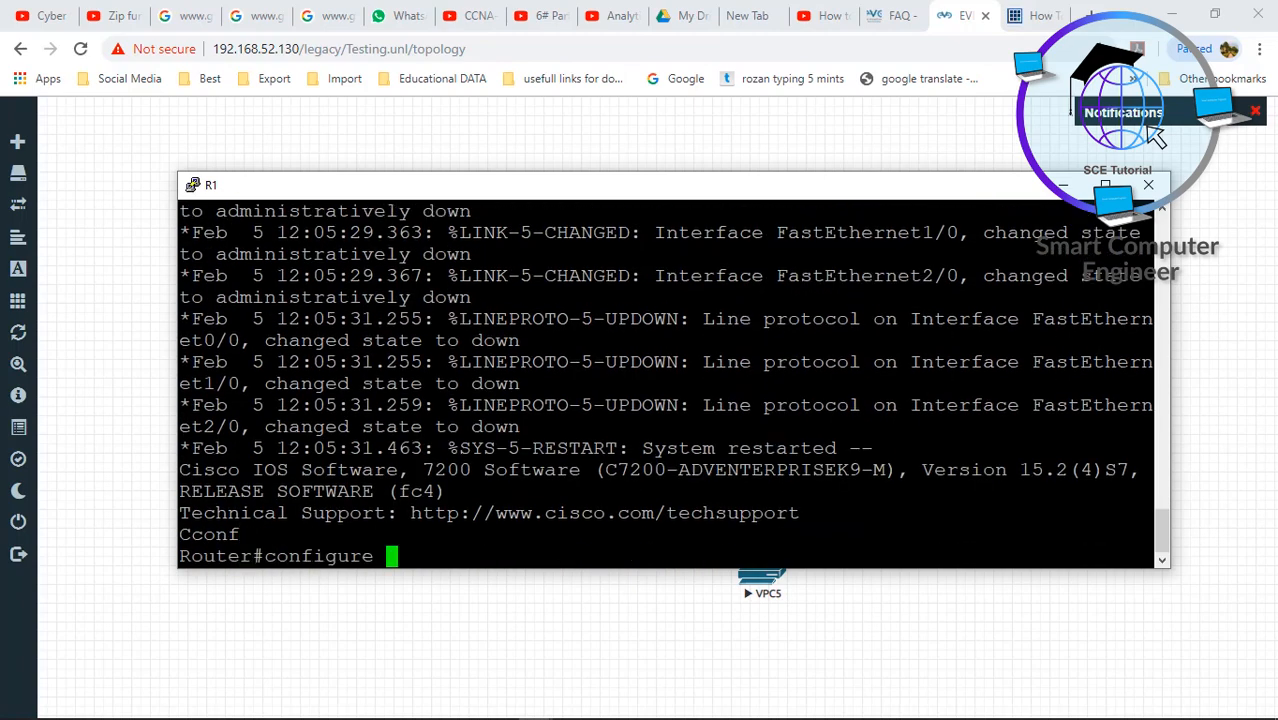
{"action": "key", "text": "Return"}
{"action": "key", "text": "Return"}
{"action": "key", "text": "Return"}
{"action": "key", "text": "Return"}
{"action": "key", "text": "Return"}
{"action": "key", "text": "Return"}
{"action": "key", "text": "Return"}
{"action": "key", "text": "Return"}
{"action": "key", "text": "Return"}
{"action": "key", "text": "Return"}
{"action": "type", "text": "hos"}
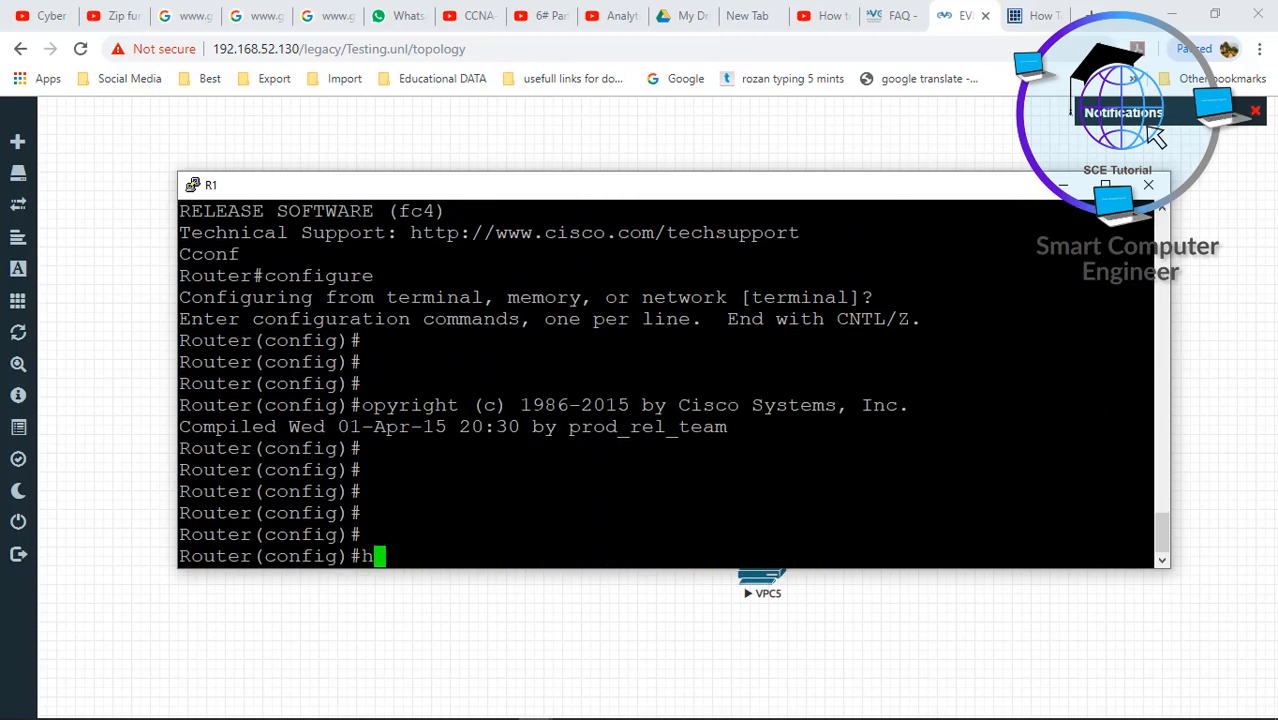
{"action": "key", "text": "Tab"}
{"action": "type", "text": "R1"}
{"action": "key", "text": "Return"}
{"action": "key", "text": "Return"}
{"action": "key", "text": "Return"}
{"action": "key", "text": "Return"}
{"action": "key", "text": "Return"}
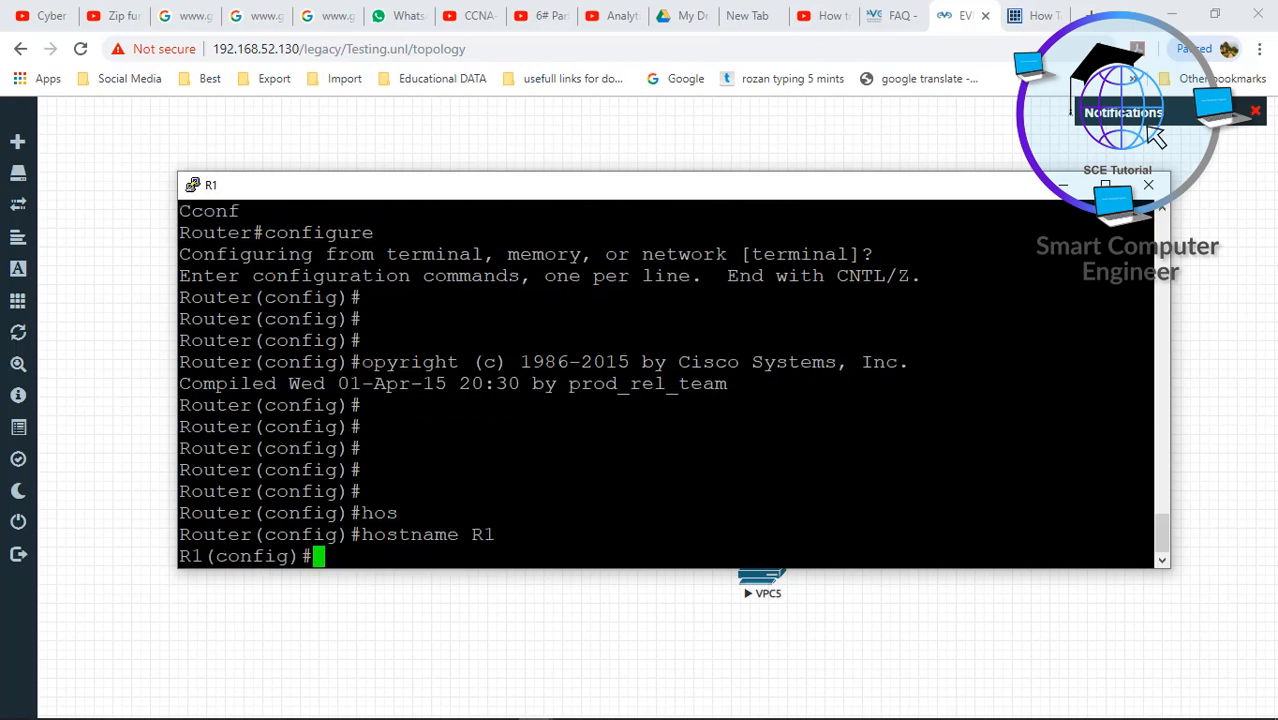
- Apply no ip domain-lookup and no logging console on R1
{"action": "type", "text": "no ip do"}
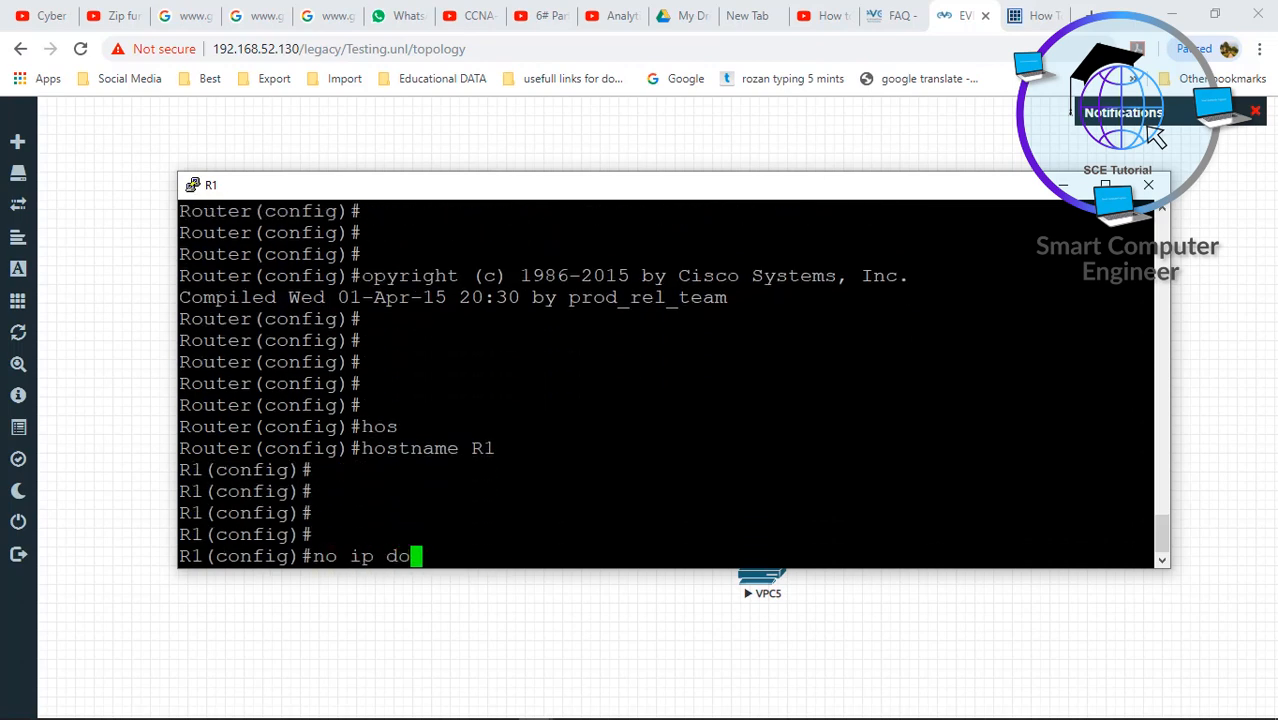
{"action": "type", "text": "main-loo"}
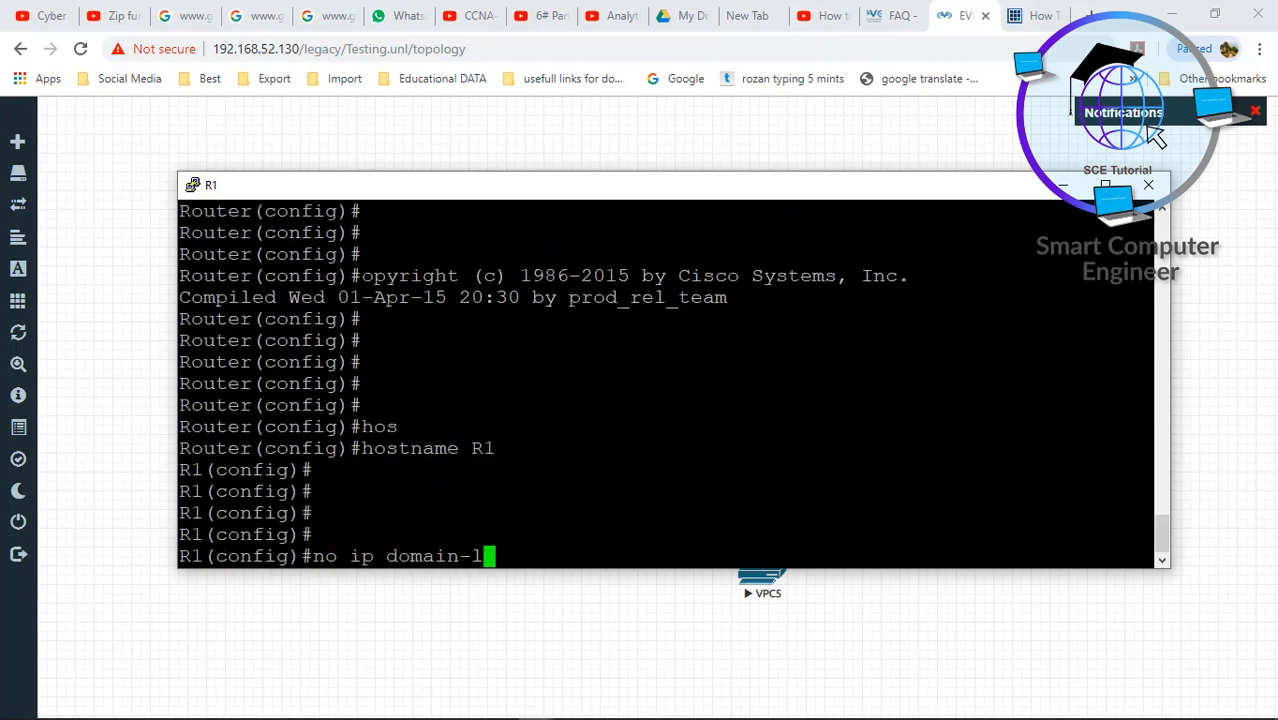
{"action": "key", "text": "Tab"}
{"action": "key", "text": "Return"}
{"action": "key", "text": "Return"}
{"action": "key", "text": "Return"}
{"action": "key", "text": "Return"}
{"action": "key", "text": "Return"}
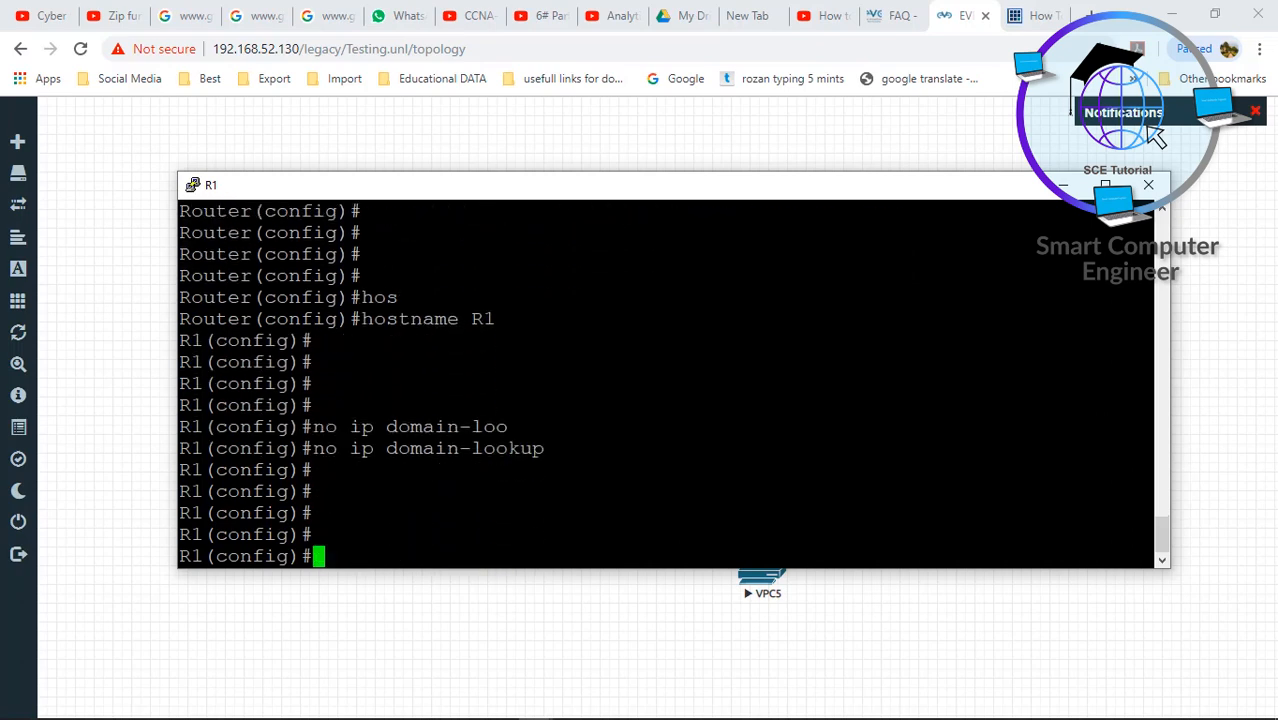
{"action": "type", "text": "no  logg"}
{"action": "key", "text": "Tab"}
{"action": "type", "text": "c"}
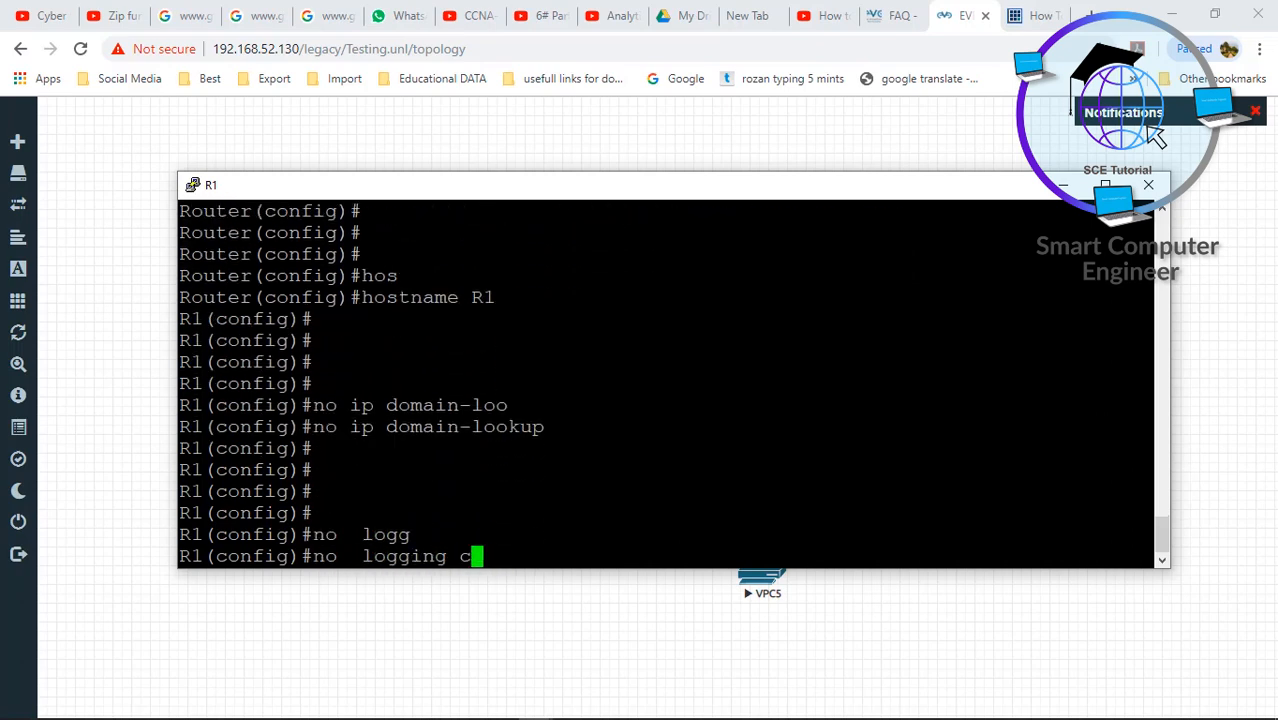
{"action": "type", "text": "ons"}
{"action": "key", "text": "Tab"}
{"action": "key", "text": "Return"}
{"action": "key", "text": "Return"}
- Exit configuration mode, save R1's configuration with wr, and close the console window
{"action": "key", "text": "Return"}
{"action": "type", "text": "exi"}
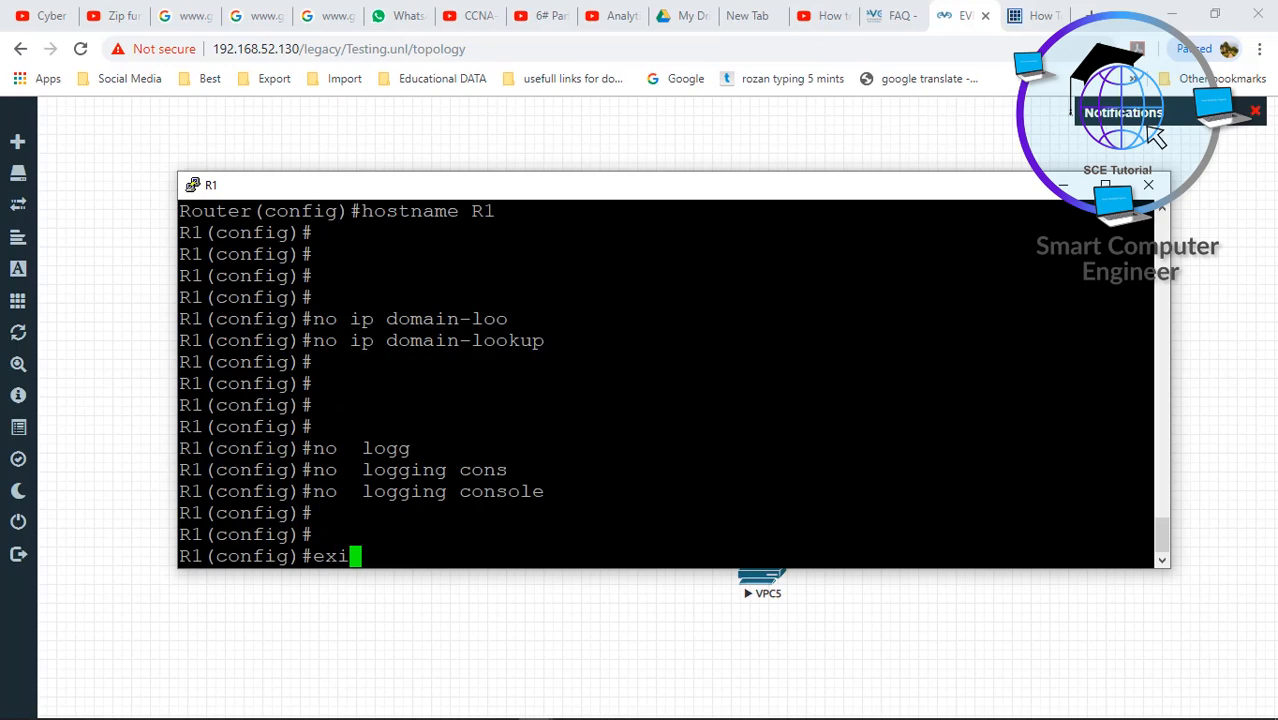
{"action": "key", "text": "BackSpace"}
{"action": "key", "text": "BackSpace"}
{"action": "key", "text": "BackSpace"}
{"action": "type", "text": "exit"}
{"action": "key", "text": "Return"}
{"action": "key", "text": "Return"}
{"action": "key", "text": "Return"}
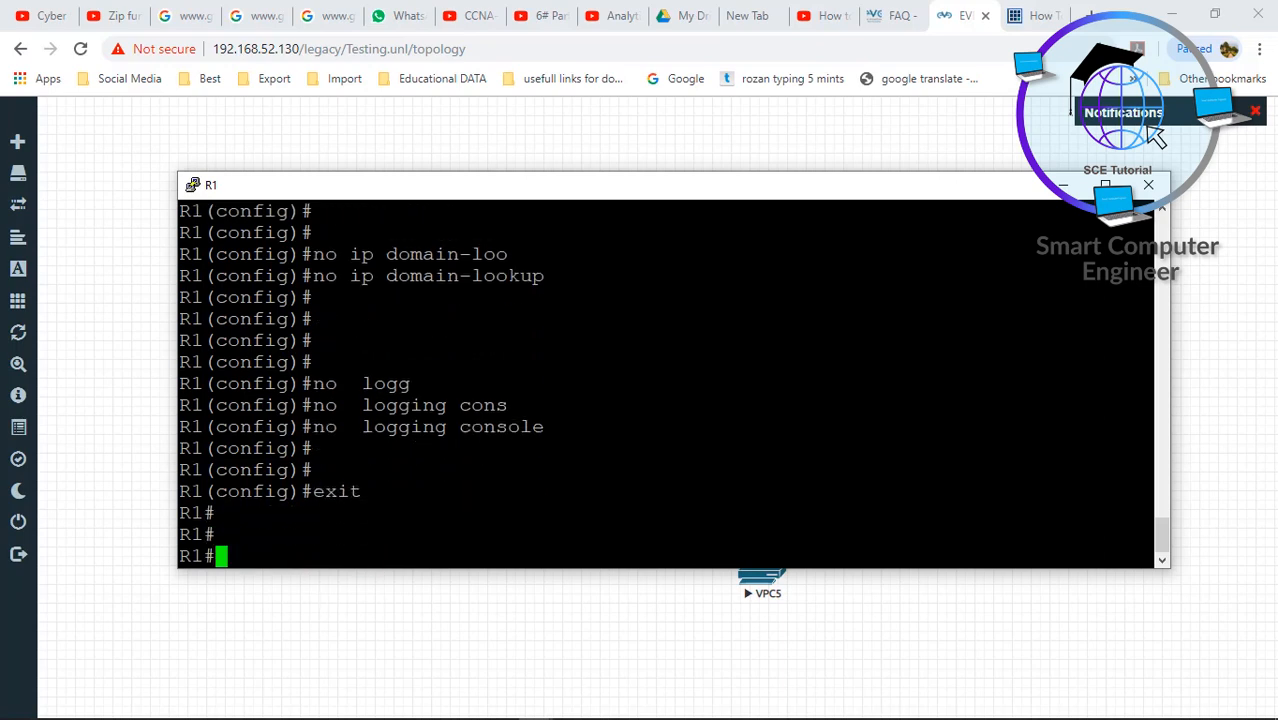
{"action": "type", "text": "wr"}
{"action": "key", "text": "Return"}
{"action": "key", "text": "Return"}
{"action": "key", "text": "Return"}
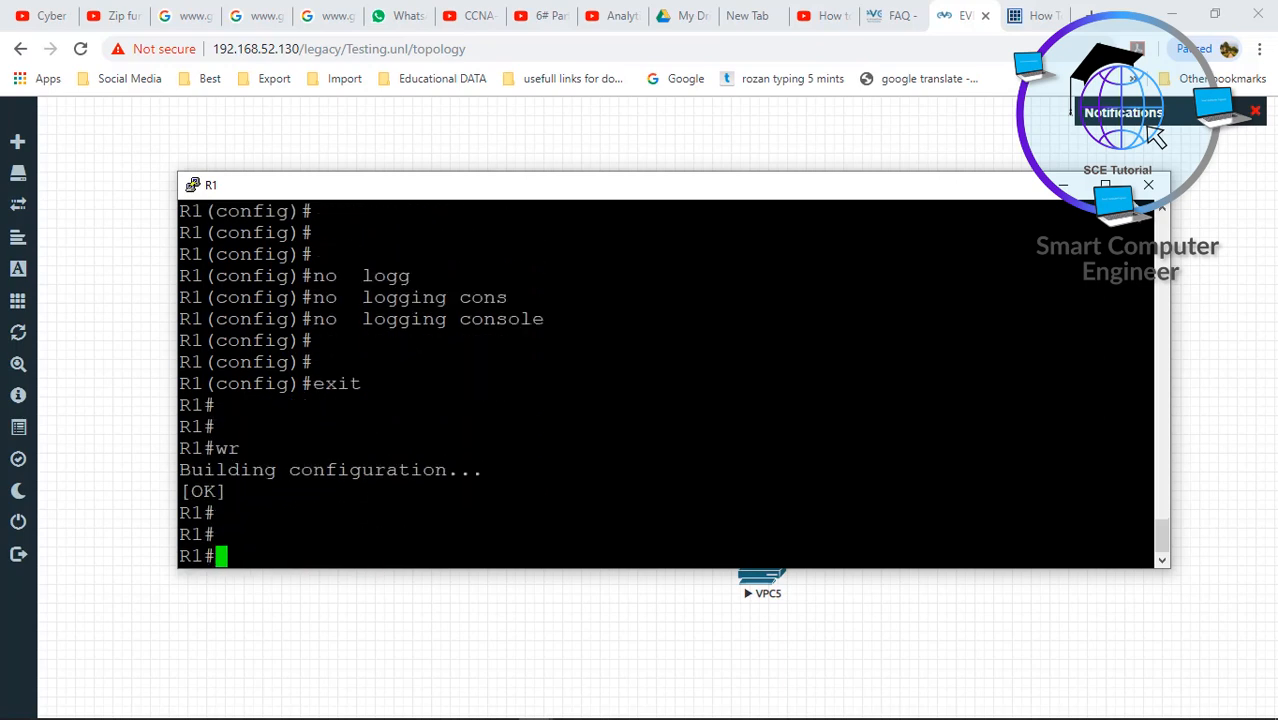
{"action": "left_click", "coordinate": [1148, 184]}
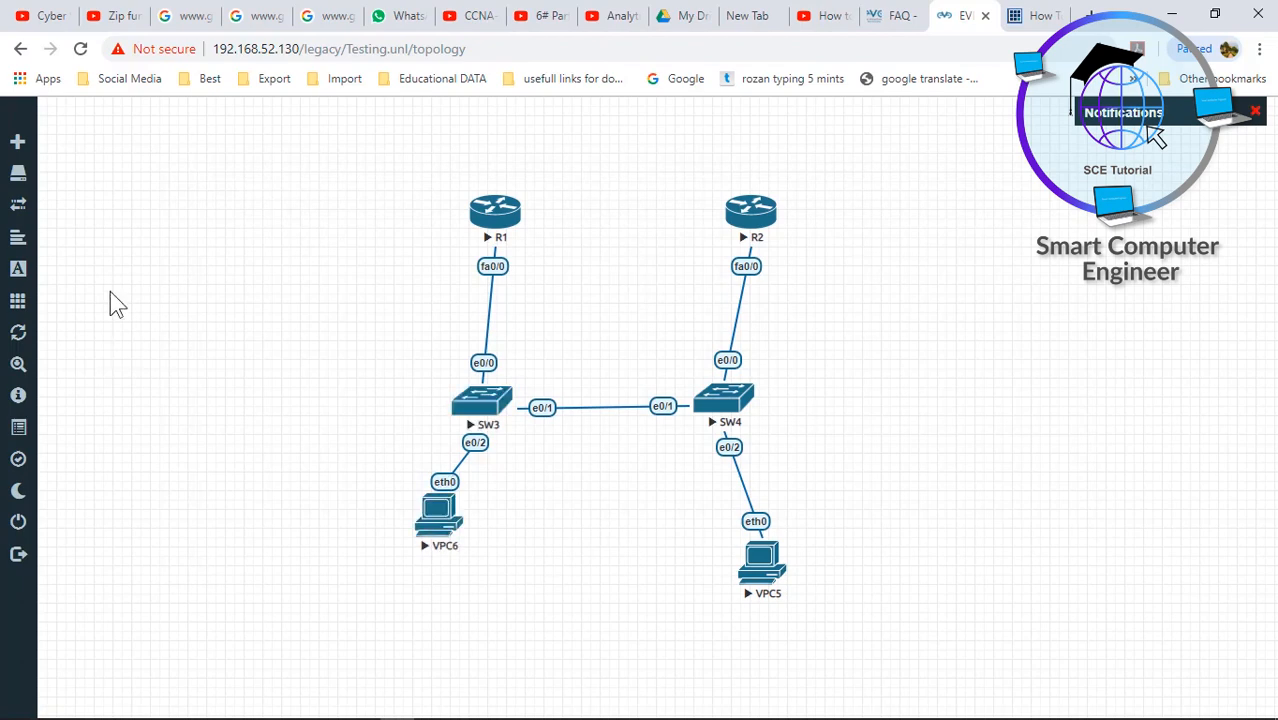
- Stop all nodes in the Testing lab
{"action": "mouse_move", "coordinate": [15, 205]}
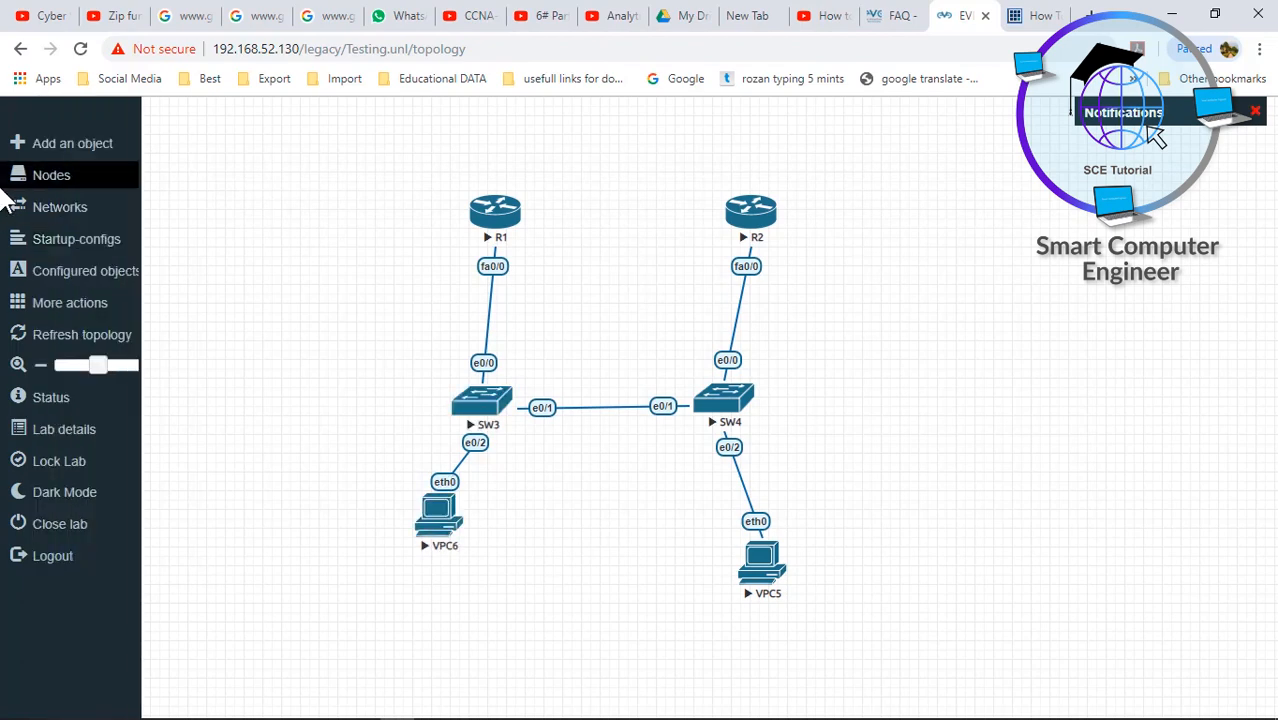
{"action": "left_click", "coordinate": [55, 303]}
{"action": "left_click", "coordinate": [101, 355]}
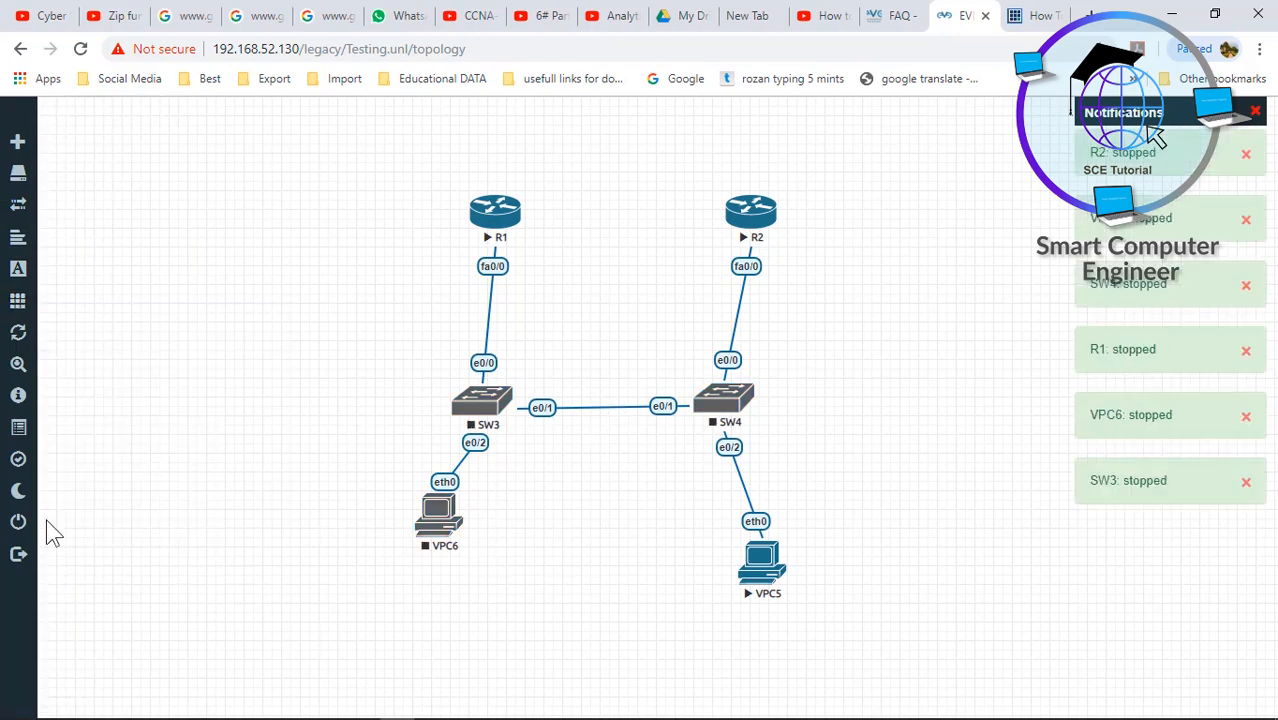
- Close the Testing lab, sign out of EVE-NG, and minimize the browser
{"action": "mouse_move", "coordinate": [22, 535]}
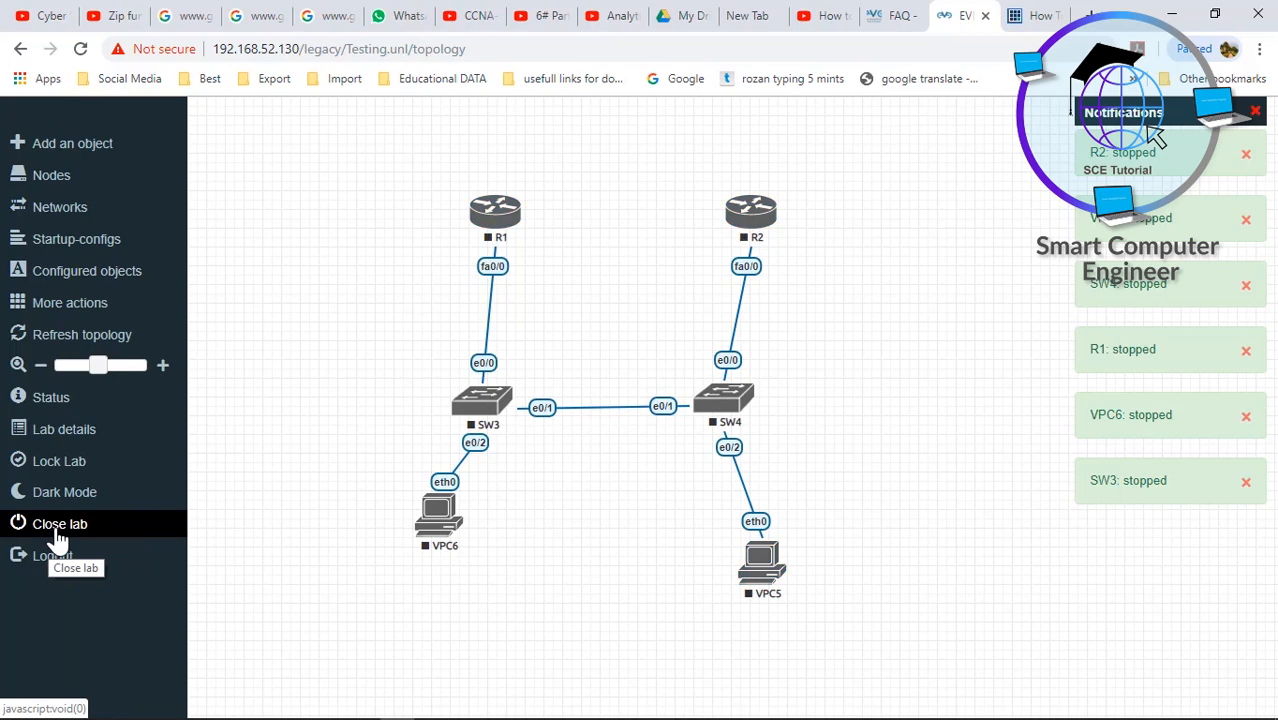
{"action": "left_click", "coordinate": [58, 536]}
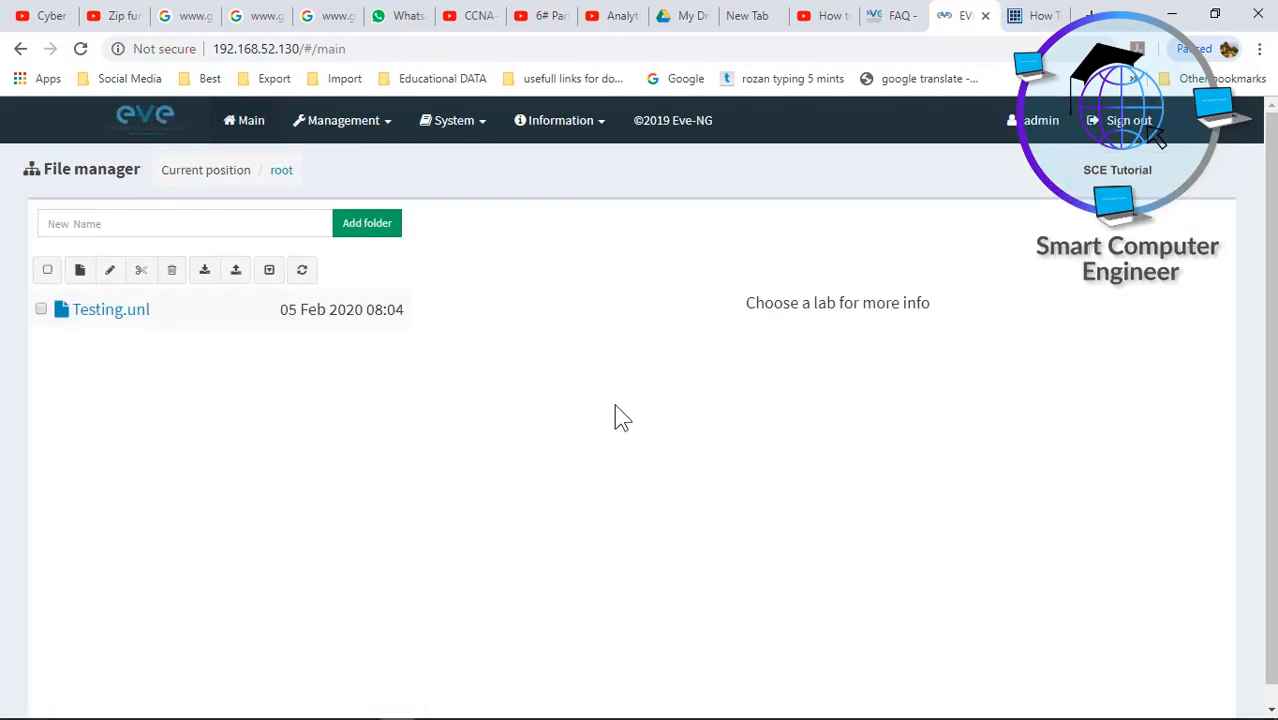
{"action": "left_click", "coordinate": [1127, 121]}
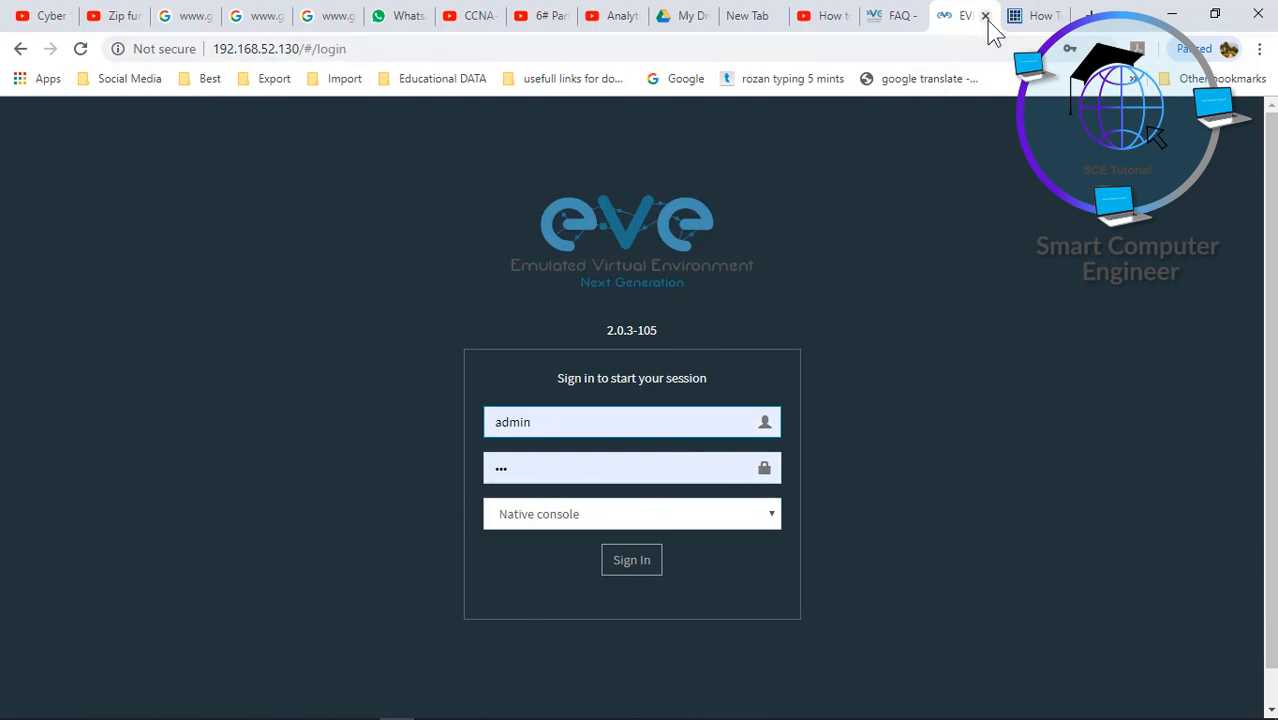
{"action": "left_click", "coordinate": [1180, 12]}
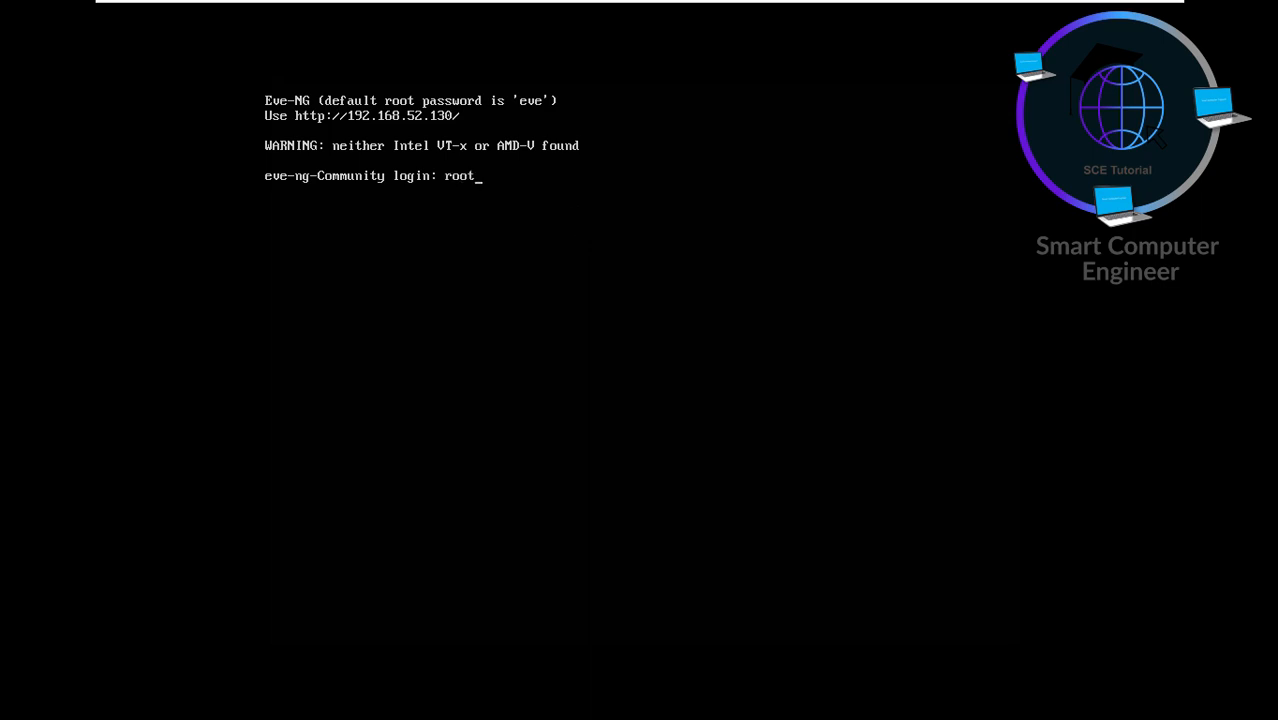
- Submit the root password at the VM console and begin typing shutdown
{"action": "key", "text": "Return"}
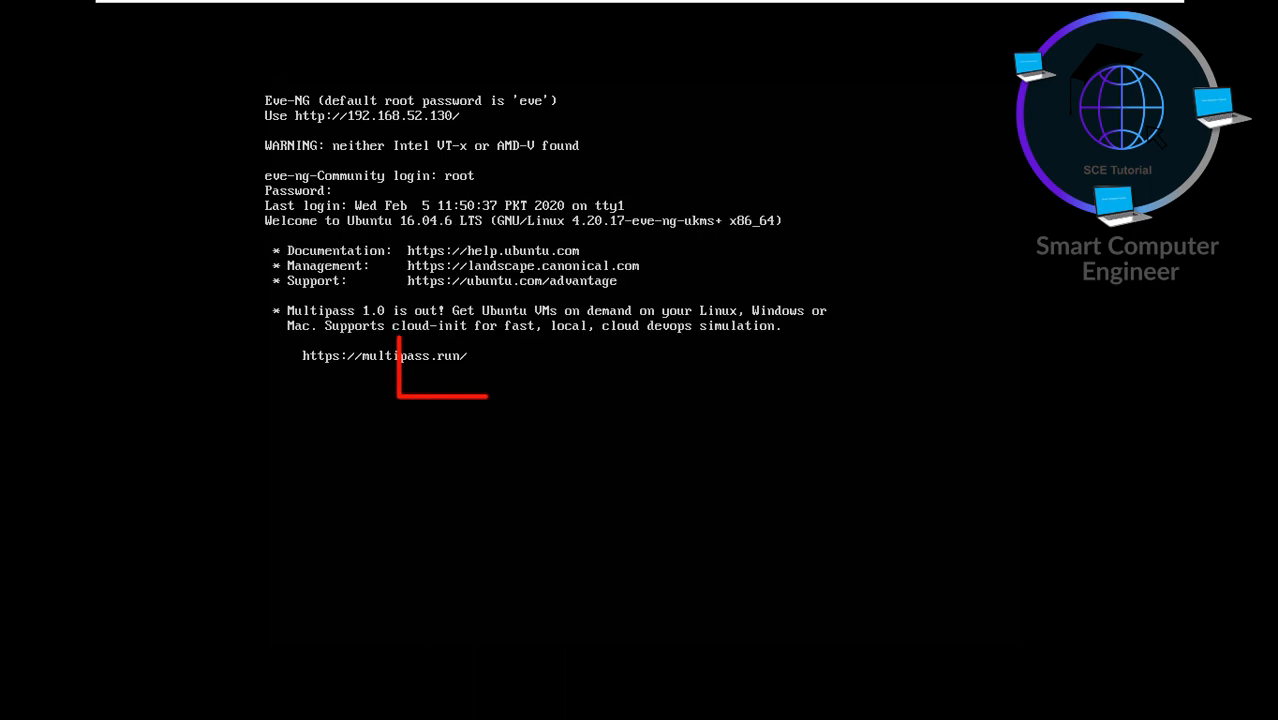
{"action": "type", "text": "shutdown"}
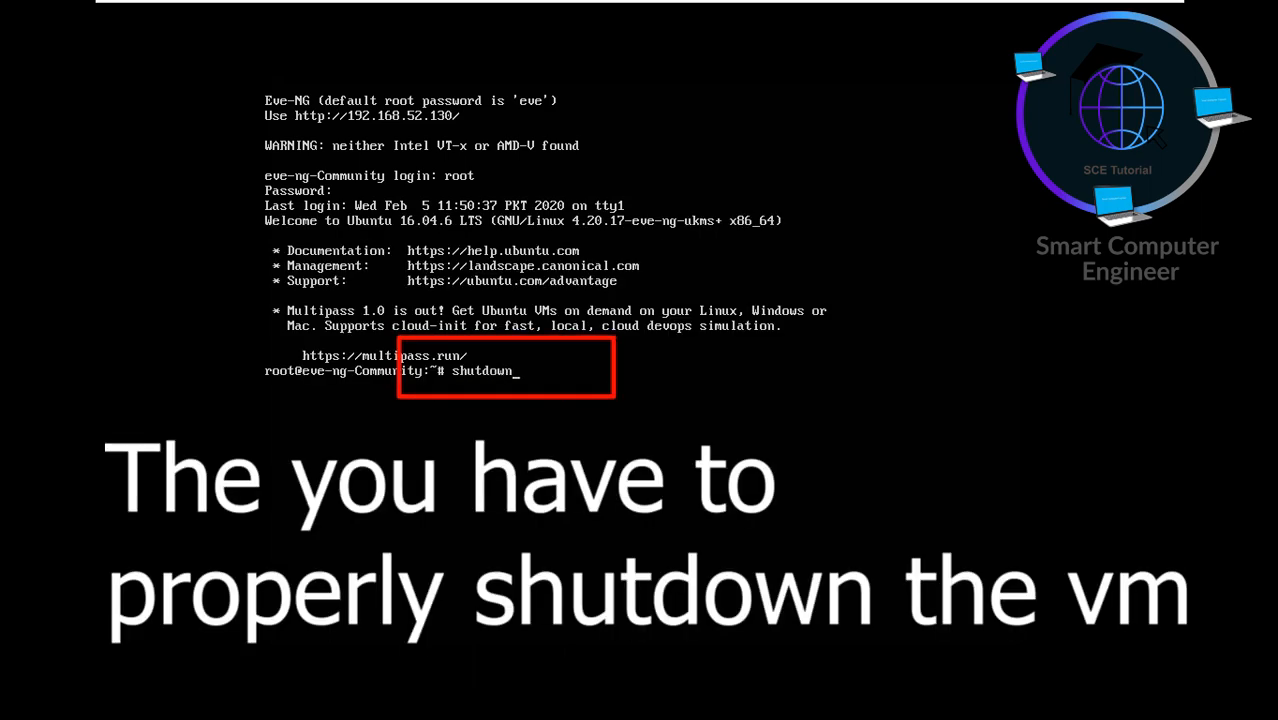